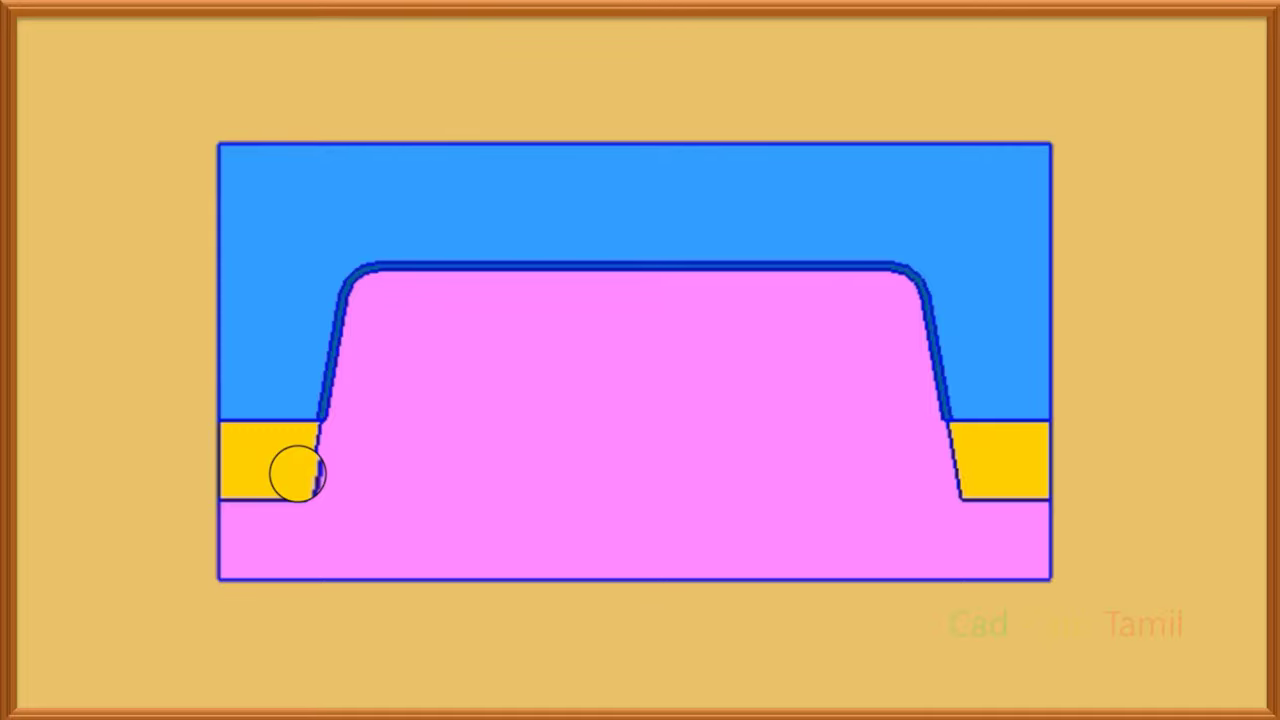
Advance to the wheel-cover photo slide with the circled ejector pin marks.
left_click(297, 472)
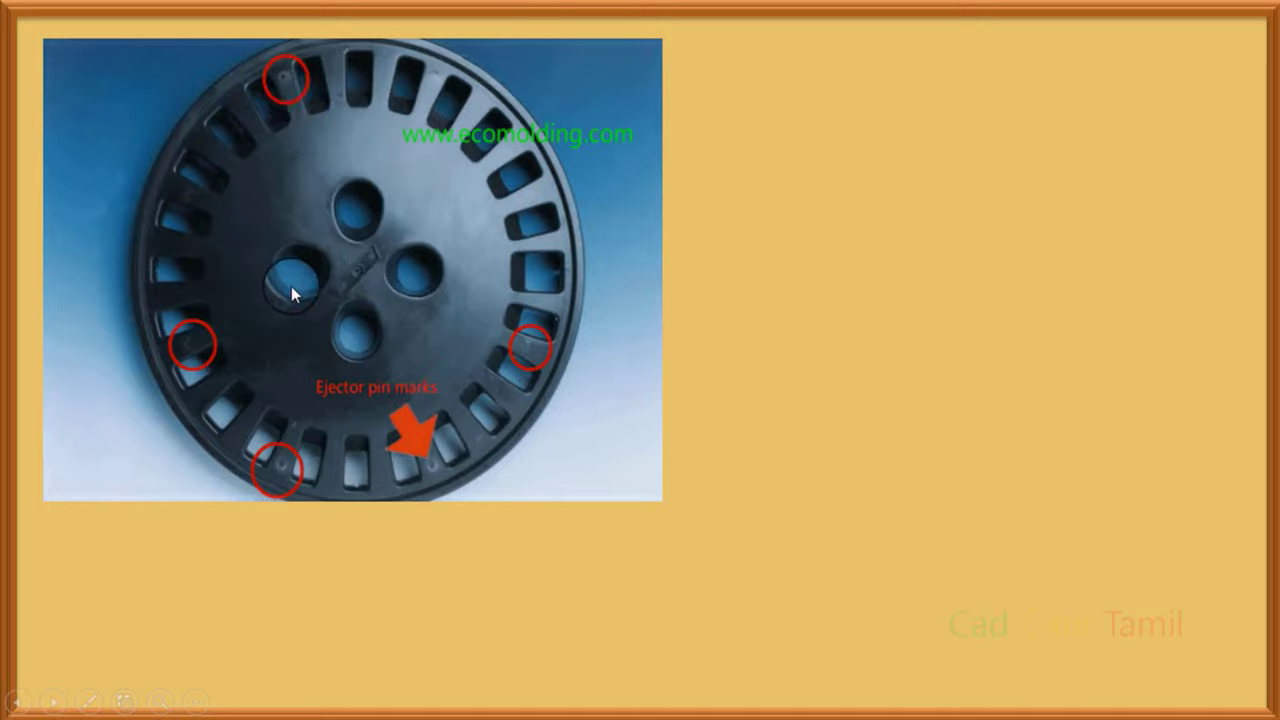
Bring in the photo of another marked part, moving toward the exploded 3D mould assembly.
left_click(737, 463)
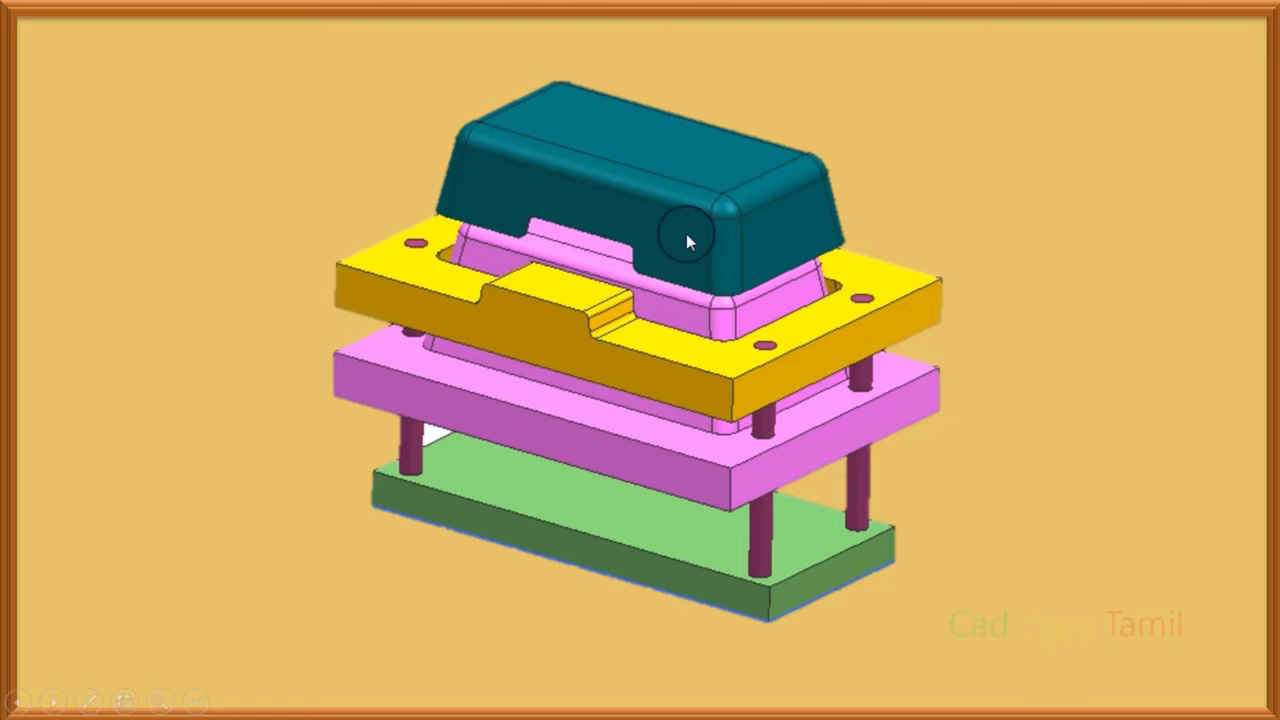
Advance past the 3D assembly slide to the blue cavity, yellow plate and pink core cross-section.
left_click(446, 240)
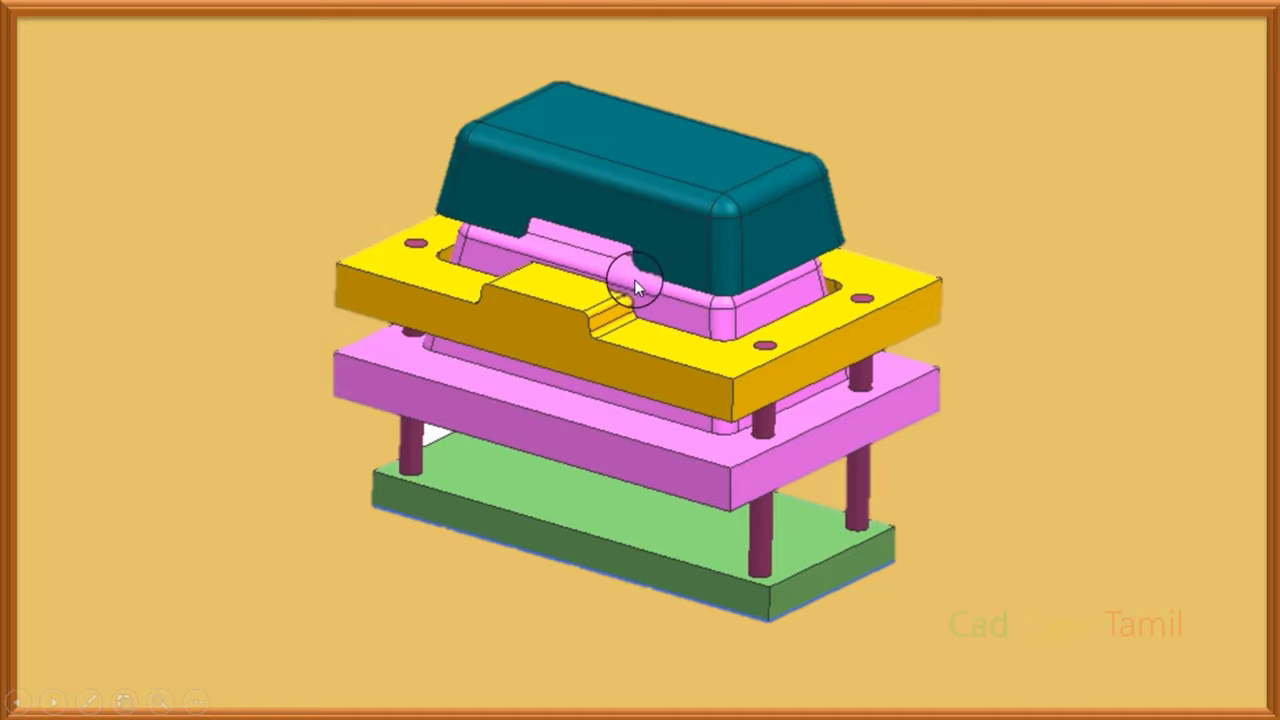
left_click(617, 333)
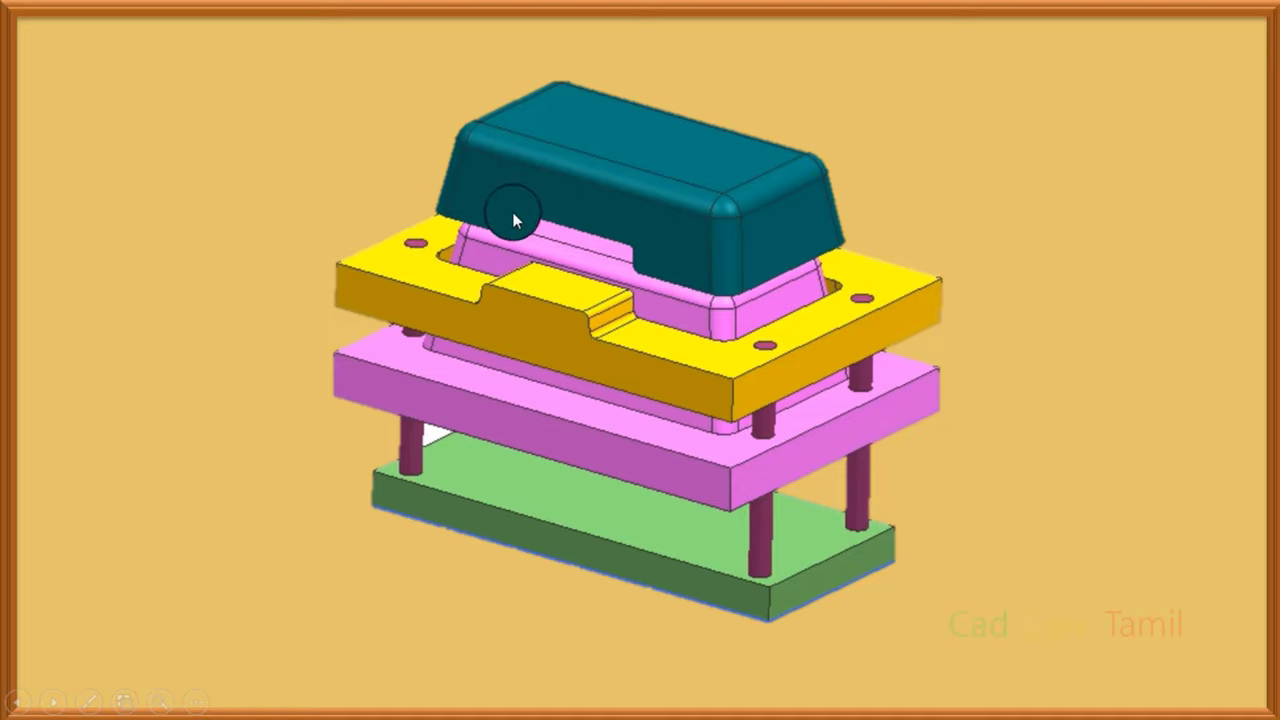
left_click(563, 318)
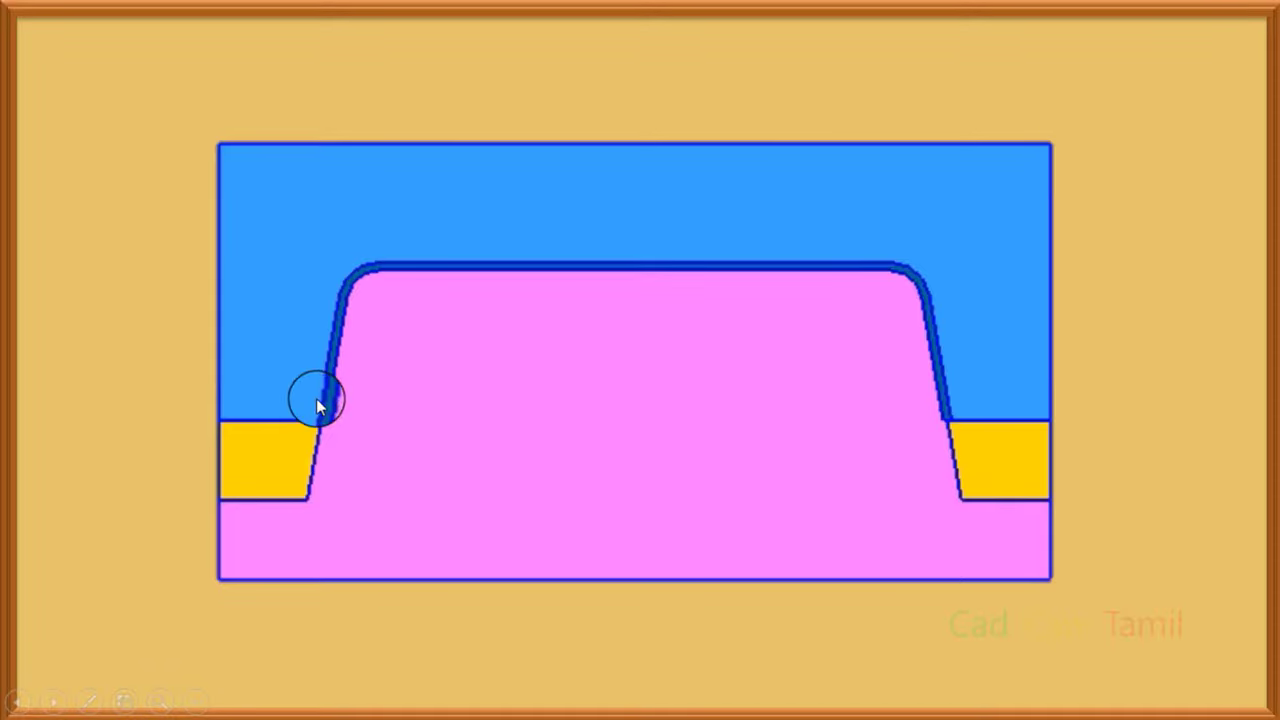
Magnify the core's lower-left sloped wall on the slide, then switch to model1.prt in NX.
left_click(160, 705)
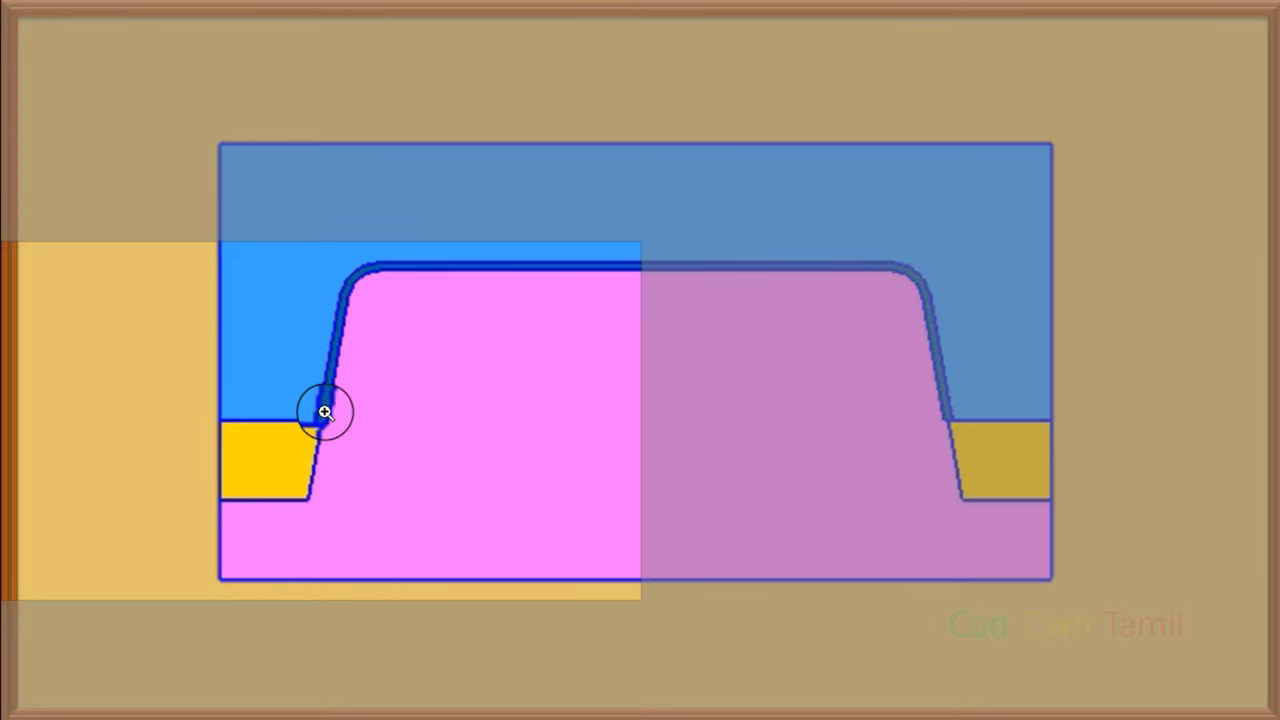
left_click(327, 416)
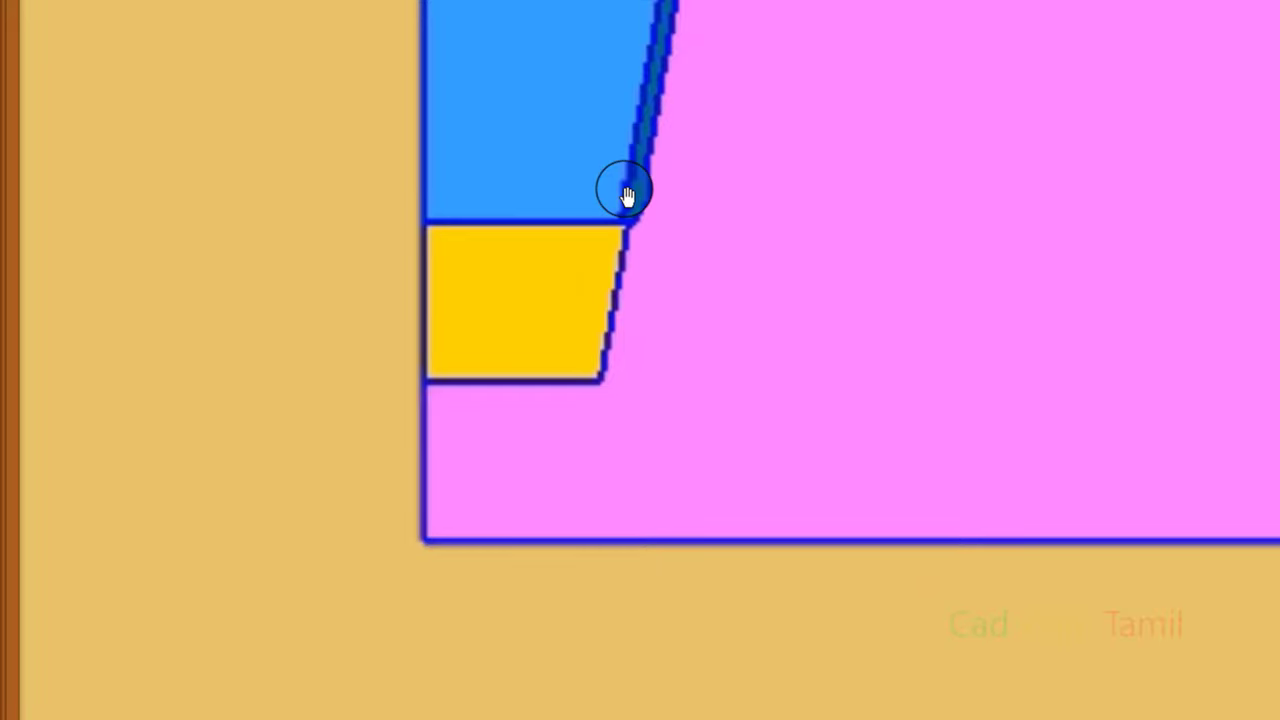
left_click(626, 211)
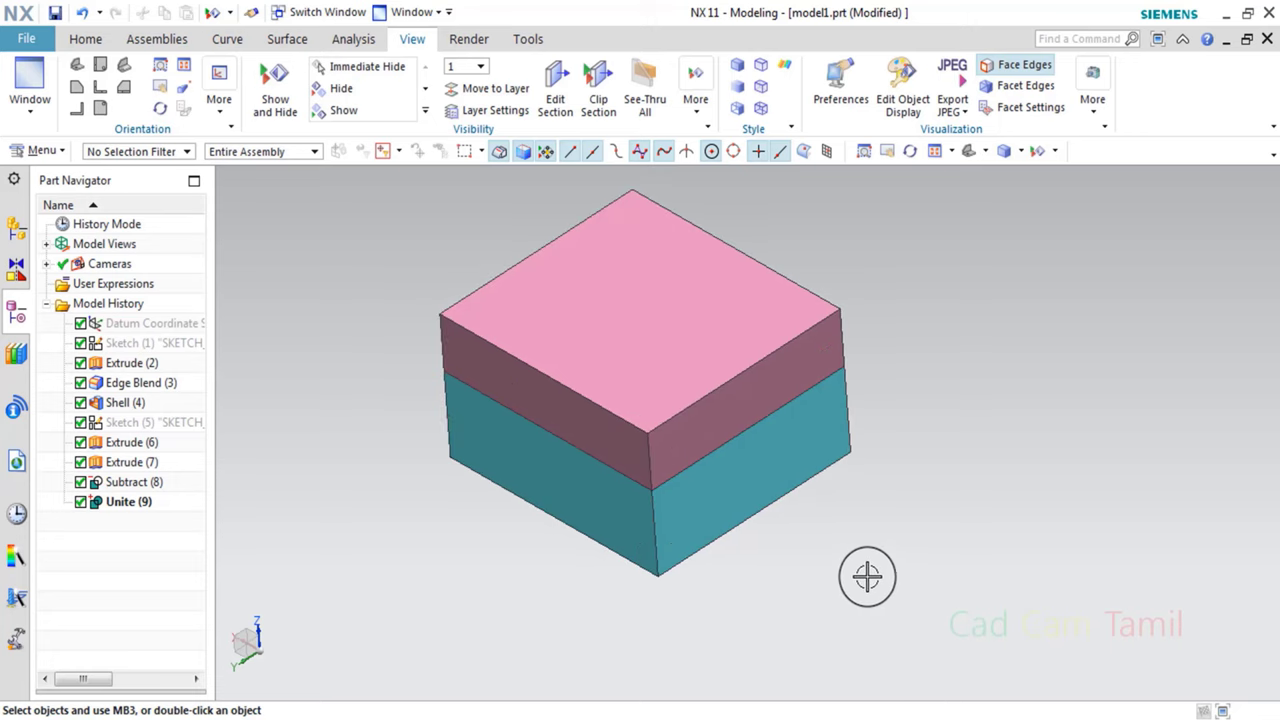
Immediate-hide the pink body and the green shelled body to look for the pocket.
mouse_move(863, 577)
middle_mouse_down()
mouse_move(906, 577)
mouse_move(872, 549)
middle_mouse_up()
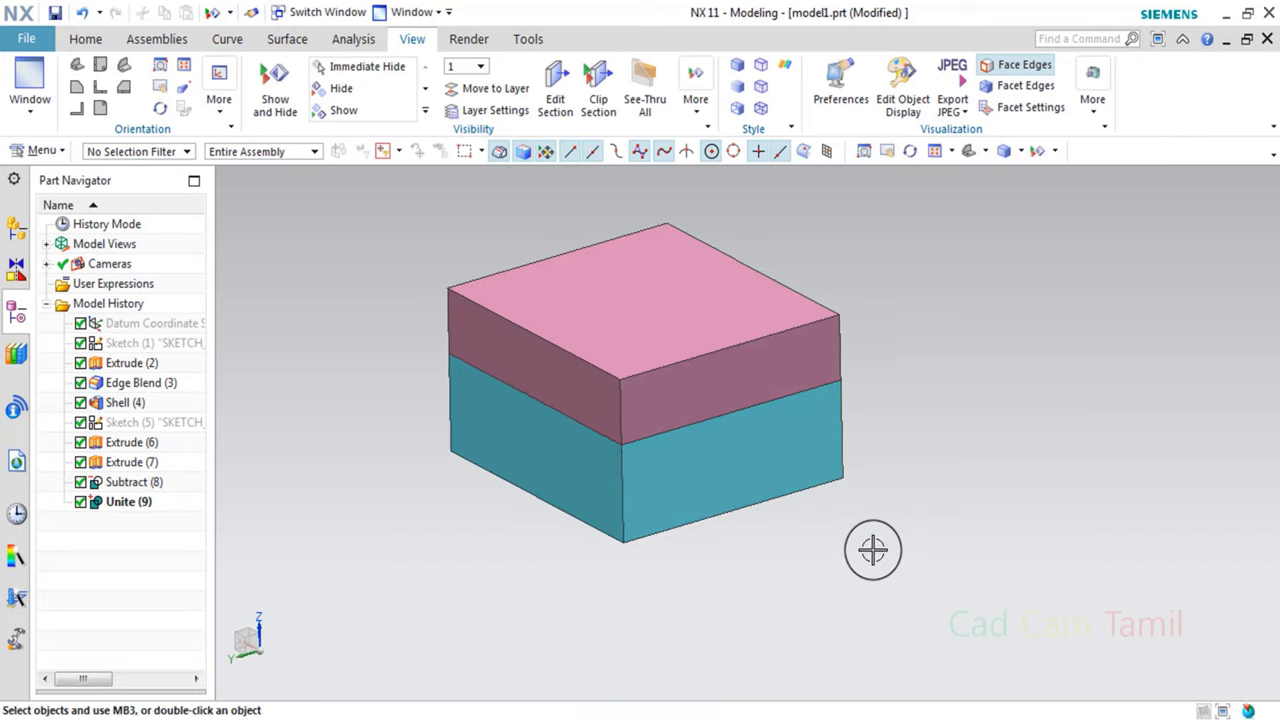
left_click(1054, 151)
left_click(1073, 205)
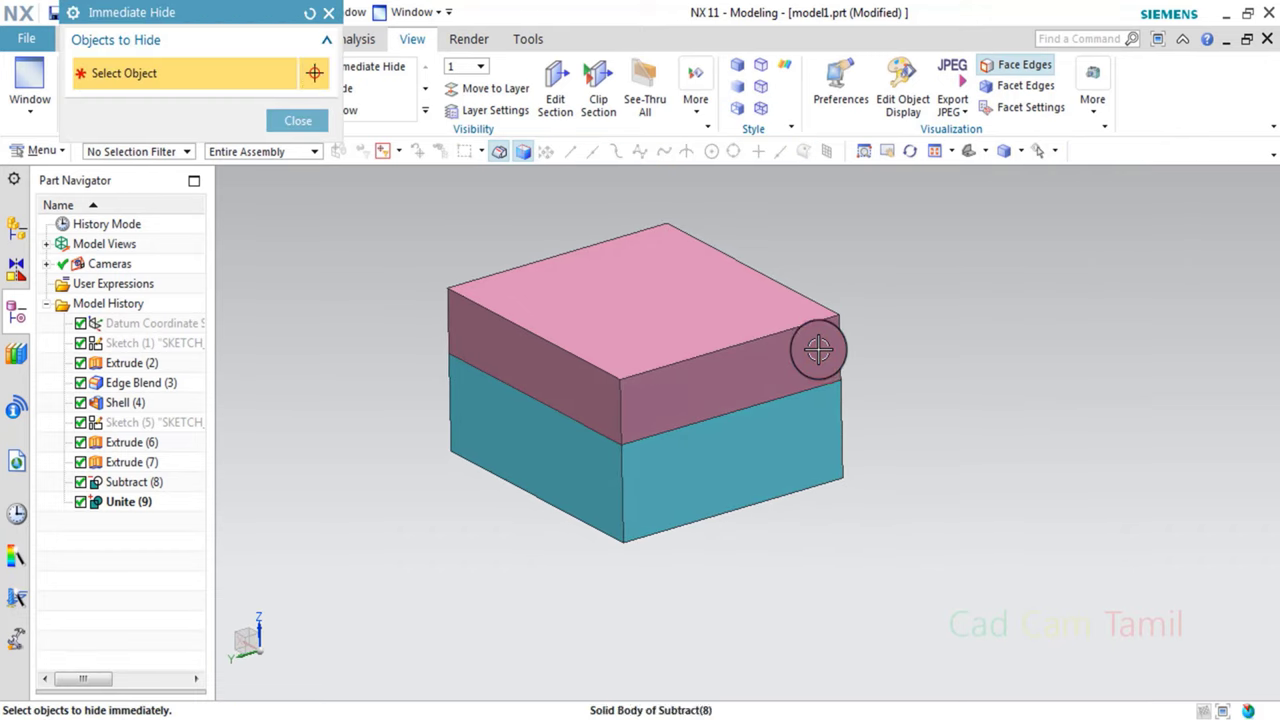
left_click(820, 337)
scroll(804, 396, "down", 5)
scroll(804, 396, "up", 3)
left_click(795, 400)
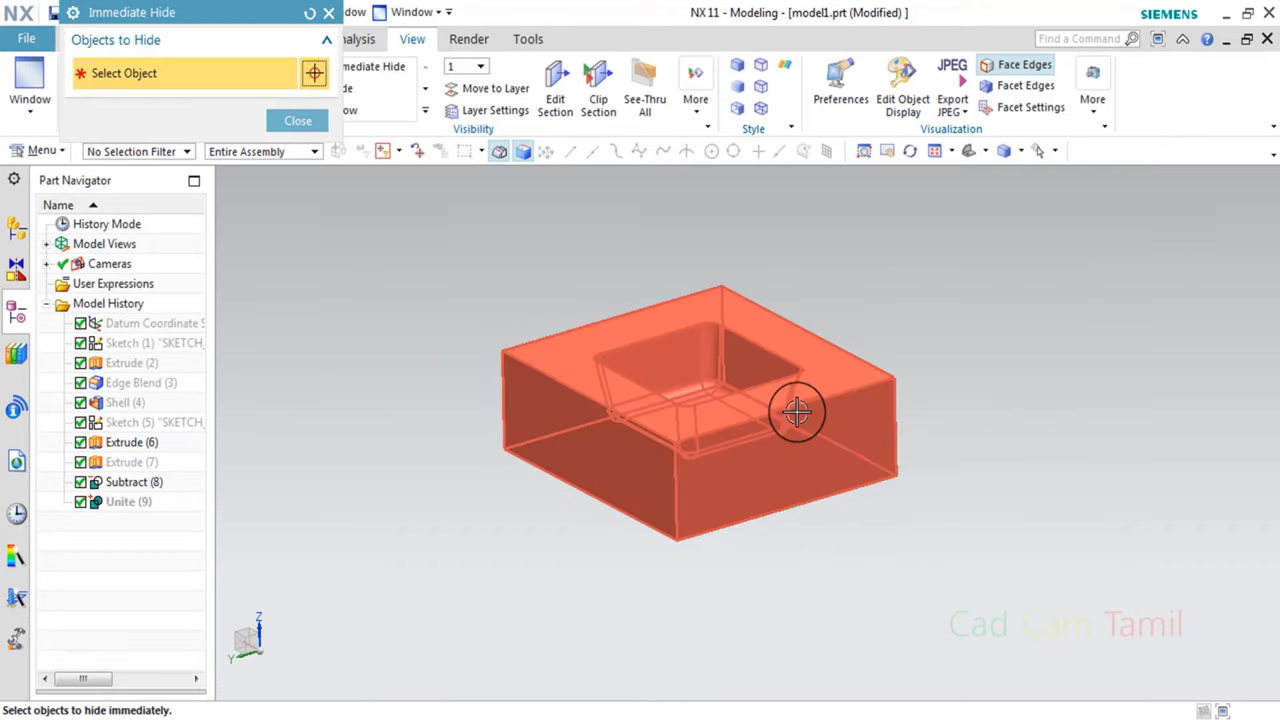
mouse_move(791, 431)
middle_mouse_down()
mouse_move(813, 455)
mouse_move(771, 457)
middle_mouse_up()
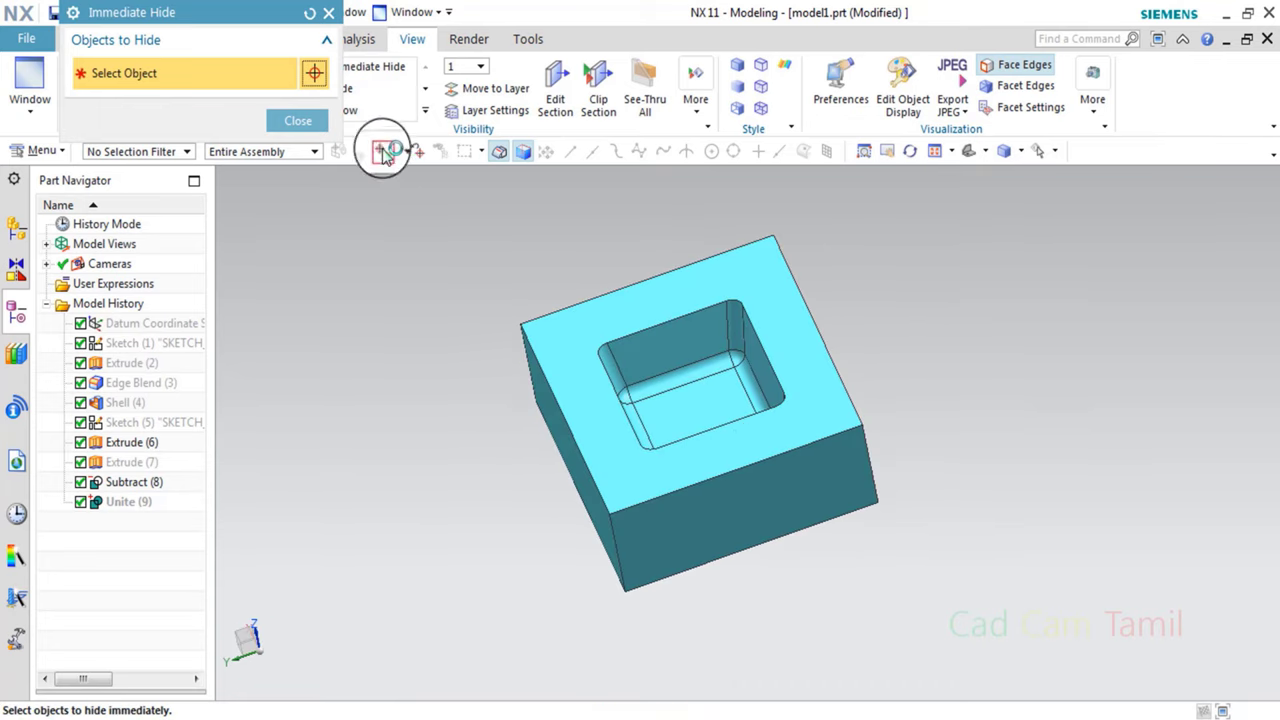
left_click(298, 120)
Undo both hides with Ctrl+Z and orbit to inspect the model, including its underside.
key("ctrl+z")
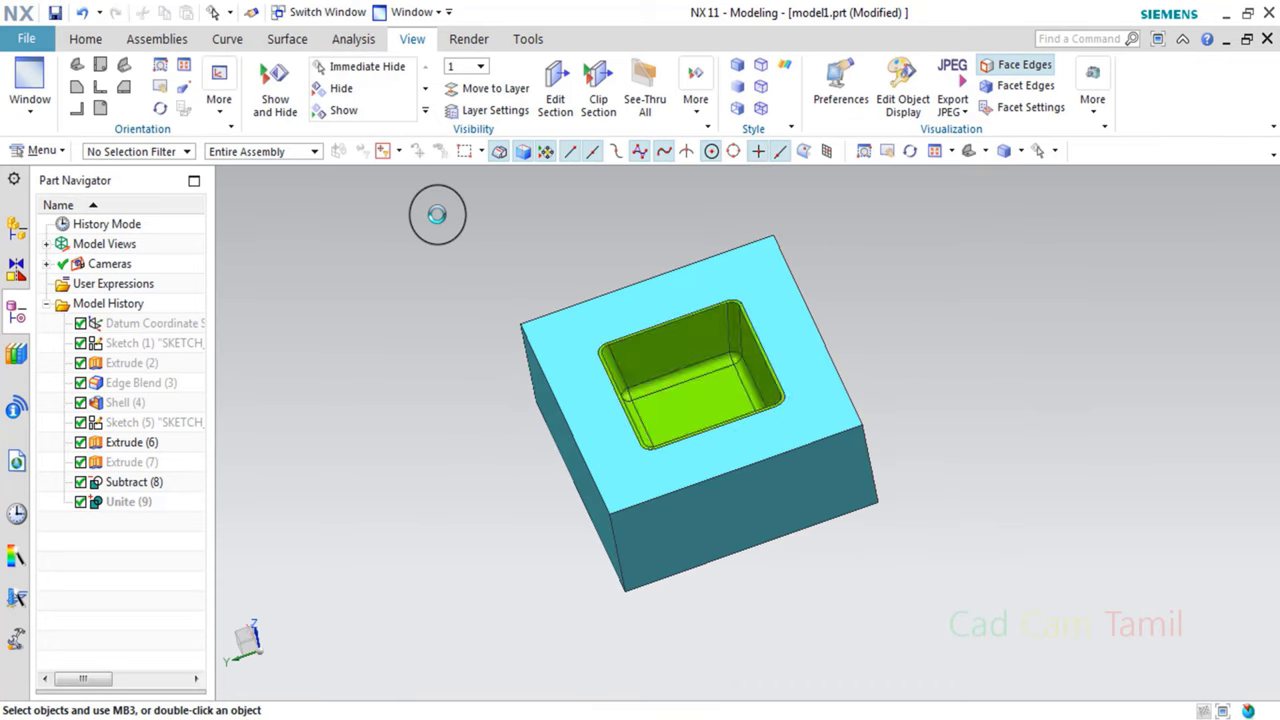
key("ctrl+z")
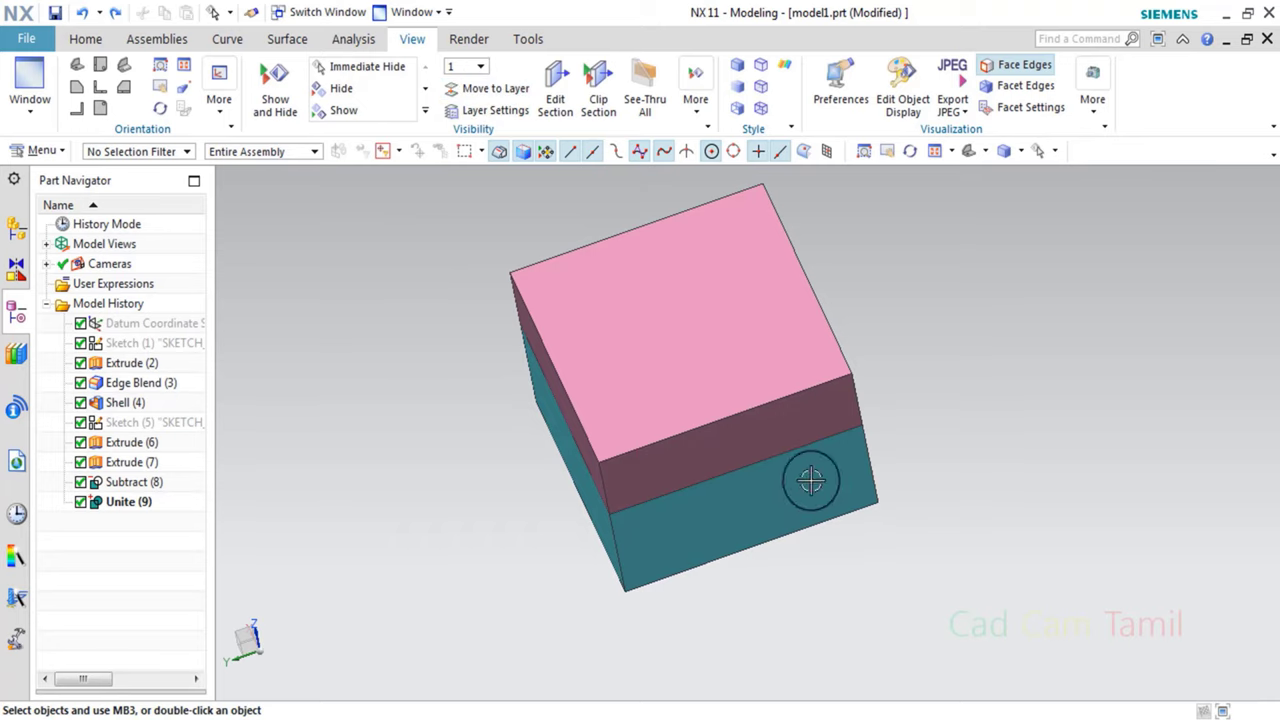
mouse_move(886, 566)
middle_mouse_down()
mouse_move(943, 486)
mouse_move(980, 354)
mouse_move(923, 337)
mouse_move(923, 354)
middle_mouse_up()
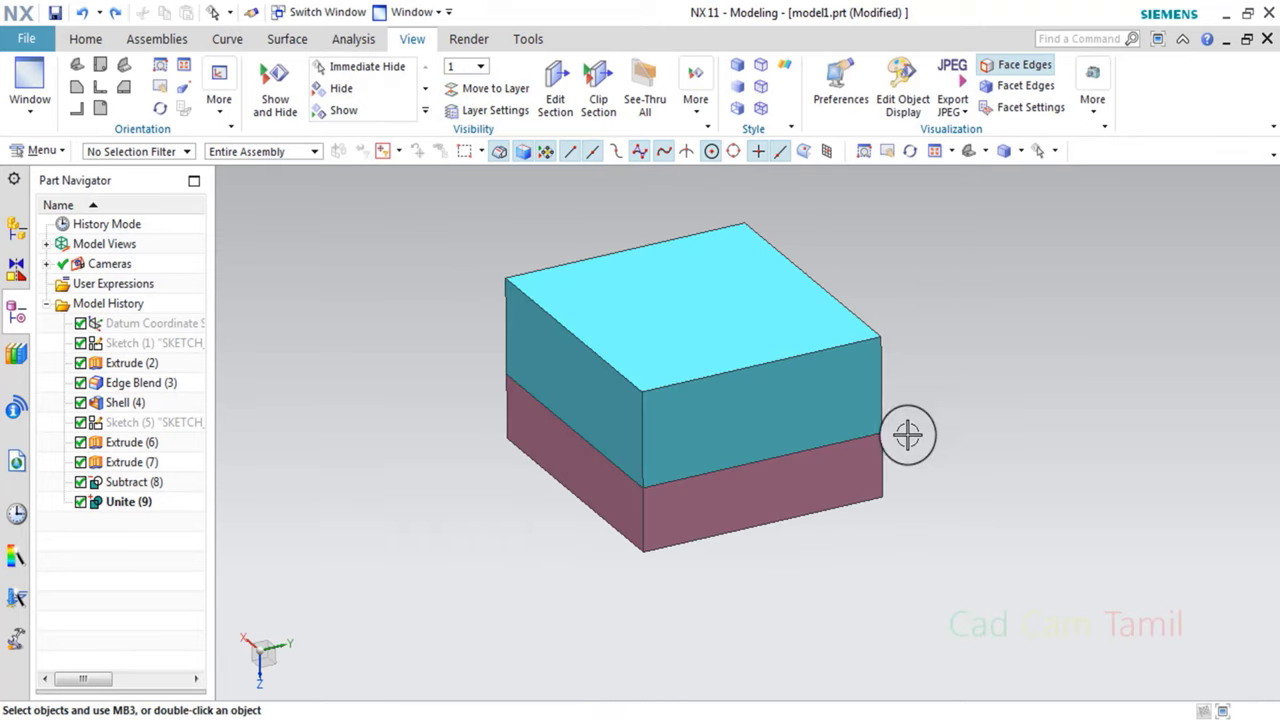
mouse_move(843, 449)
middle_mouse_down()
mouse_move(826, 395)
mouse_move(855, 343)
mouse_move(791, 389)
middle_mouse_up()
scroll(826, 395, "down", 4)
scroll(851, 551, "up", 3)
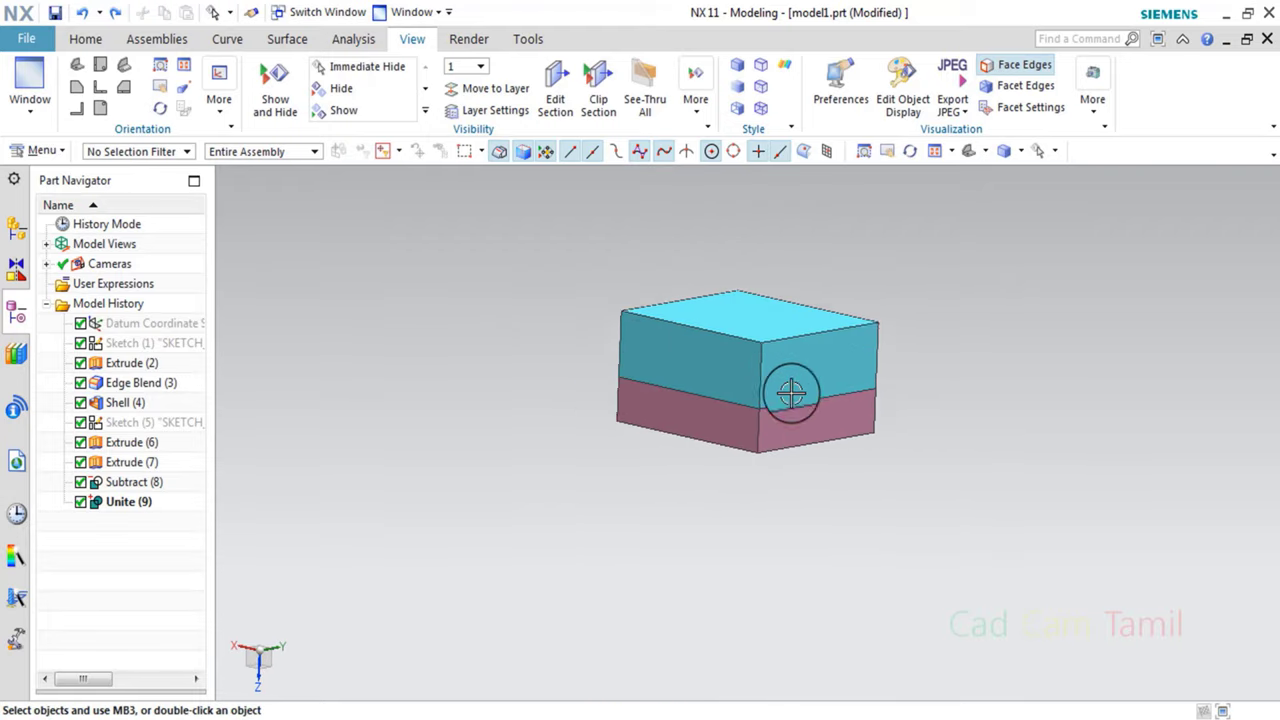
Immediate-hide only the cyan cavity block, Extrude (6), exposing the green core.
left_click(1043, 151)
mouse_move(1031, 466)
middle_mouse_down()
mouse_move(971, 480)
mouse_move(991, 620)
mouse_move(1044, 441)
mouse_move(1174, 460)
mouse_move(1089, 465)
mouse_move(1102, 390)
middle_mouse_up()
left_click(1043, 151)
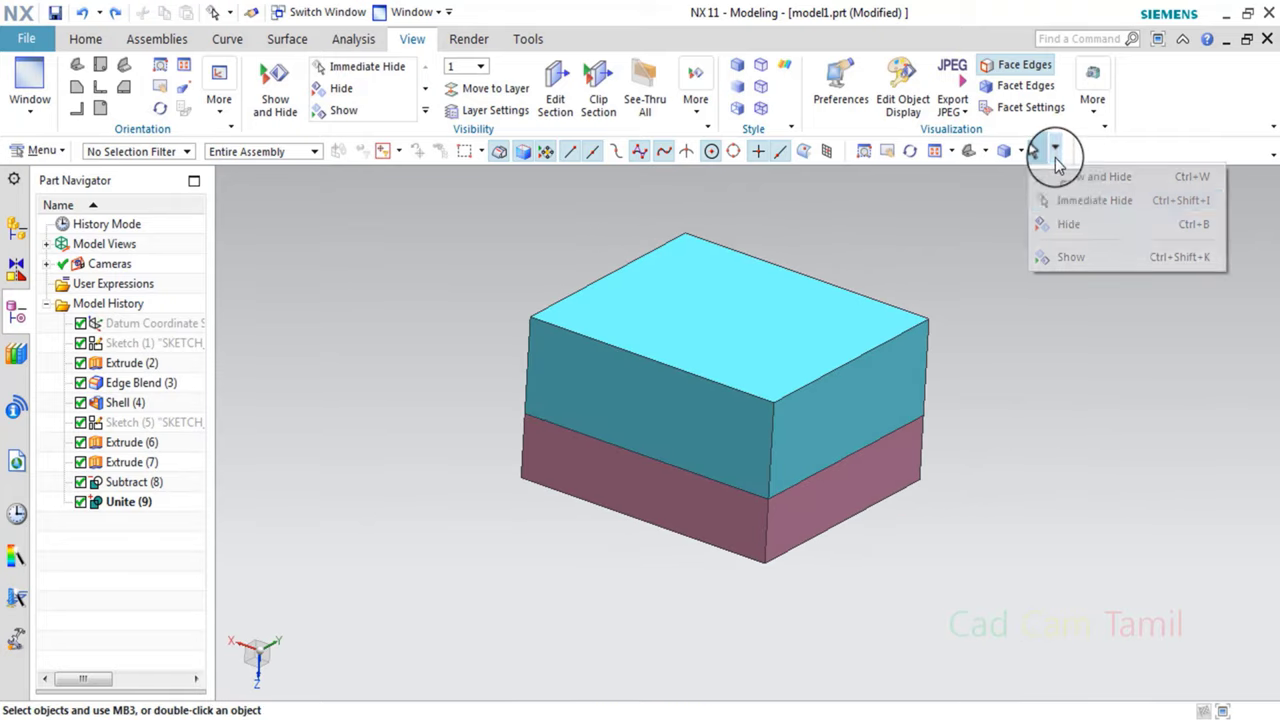
left_click(1074, 203)
left_click(764, 420)
scroll(764, 420, "up", 4)
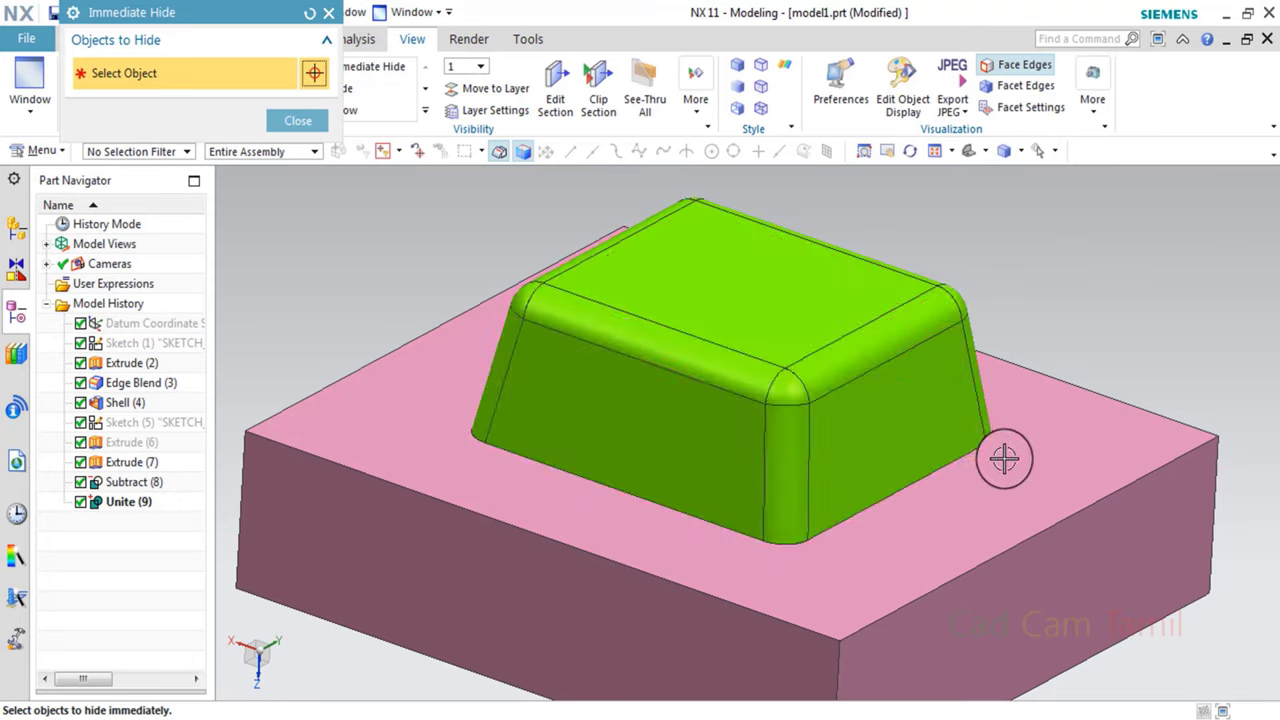
scroll(945, 484, "down", 2)
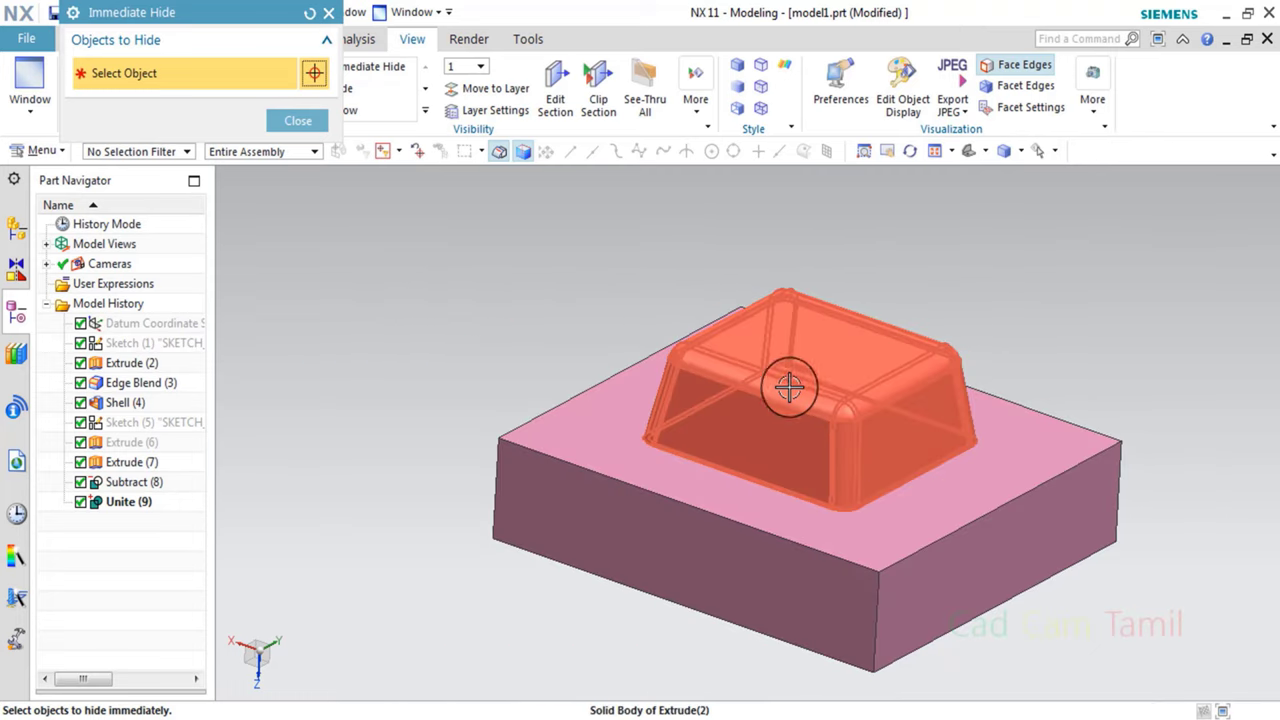
middle_click_drag(808, 365, 786, 434)
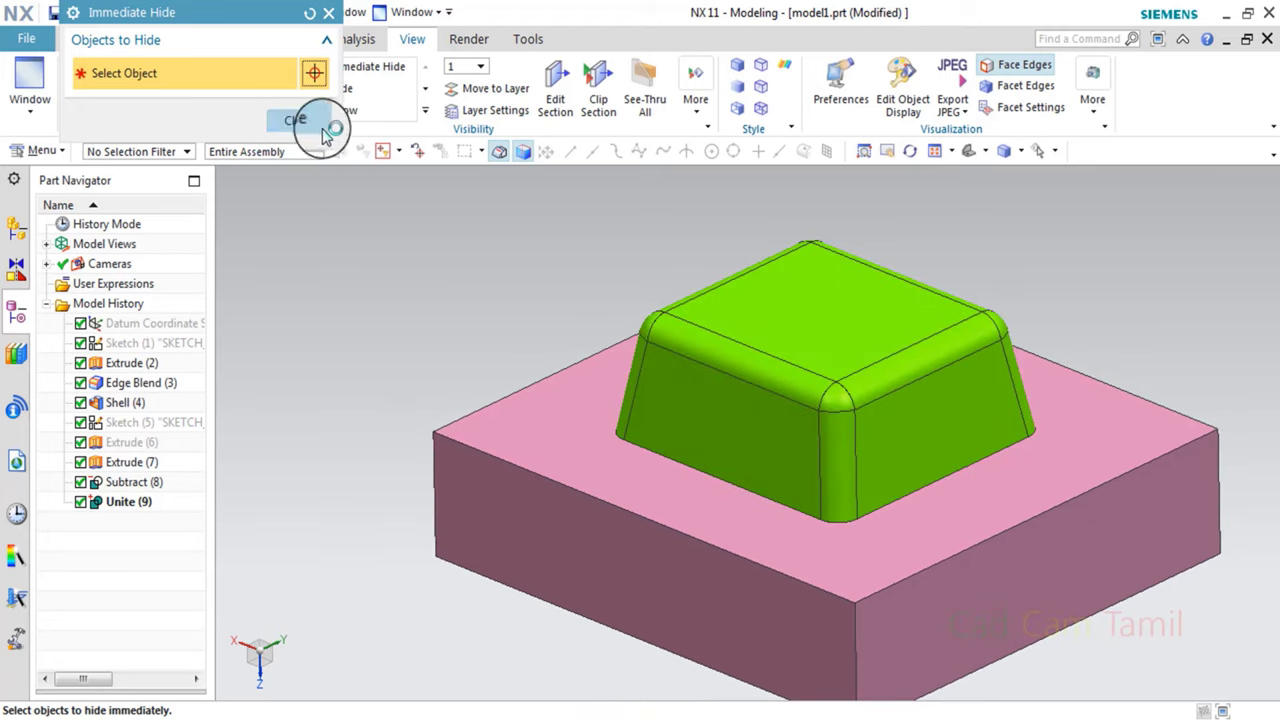
left_click(312, 122)
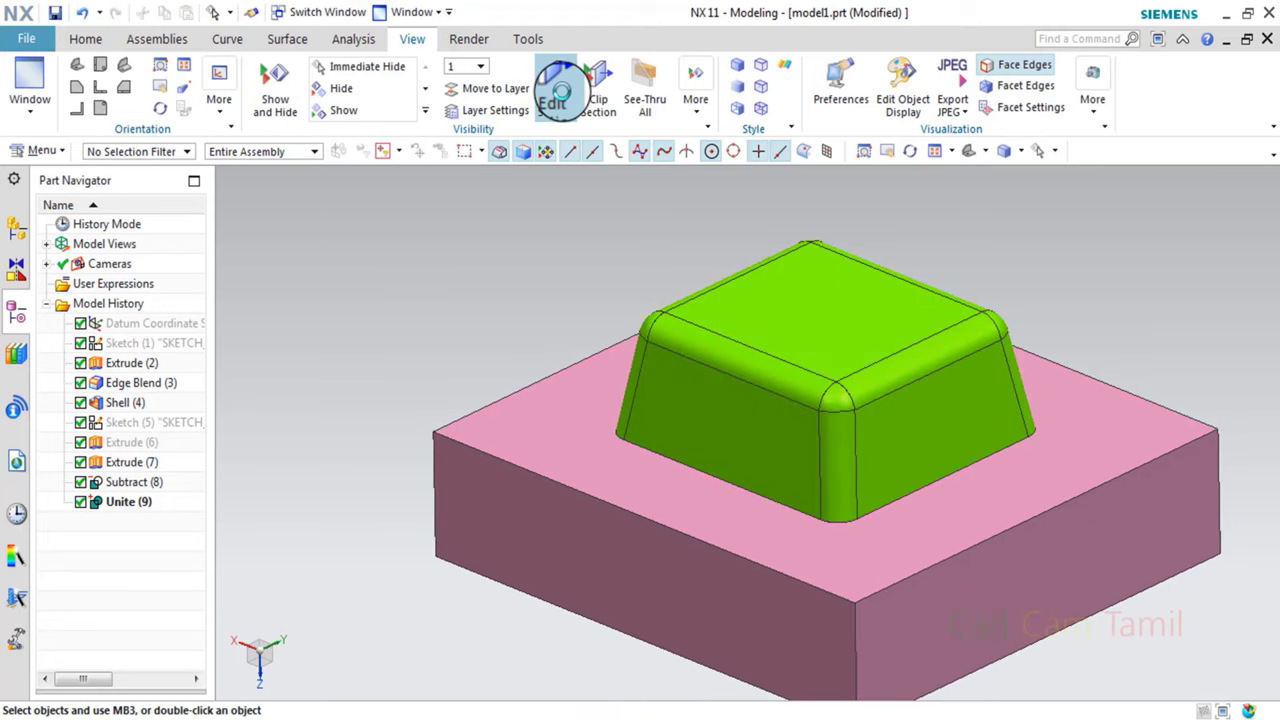
Start Edit Section with the vertical Y plane cutting through the model.
left_click(557, 93)
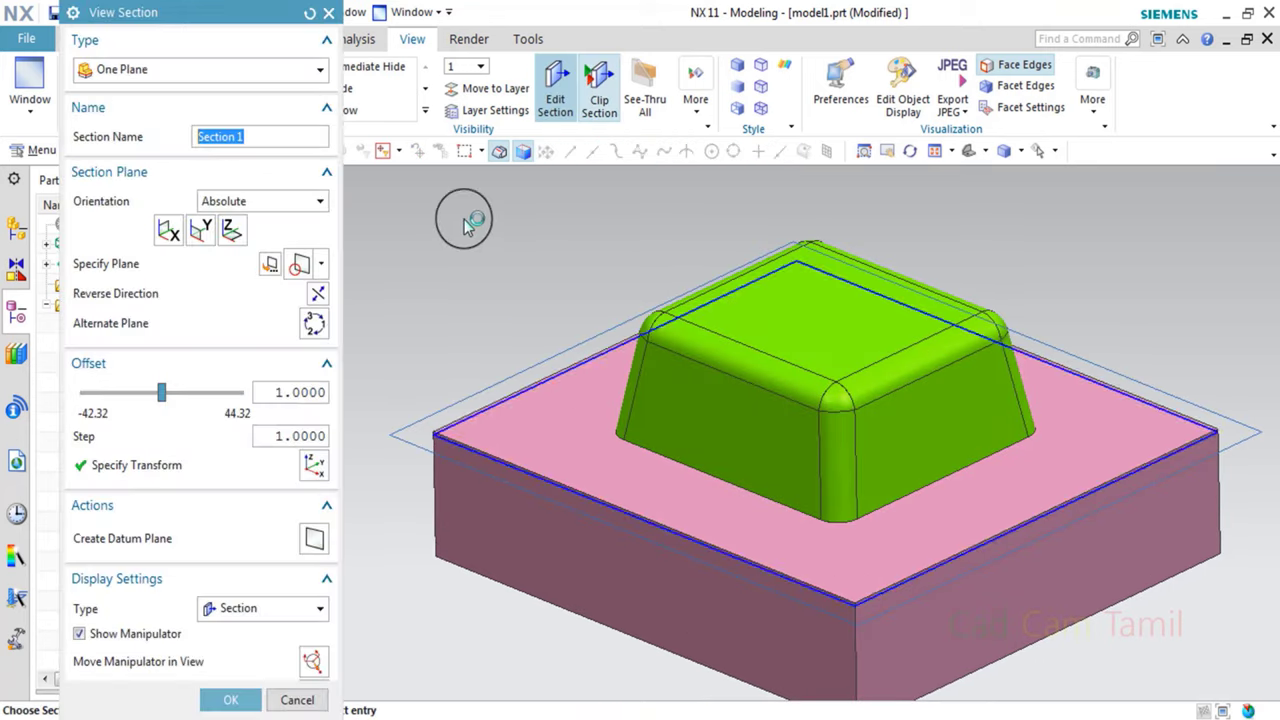
left_click(201, 231)
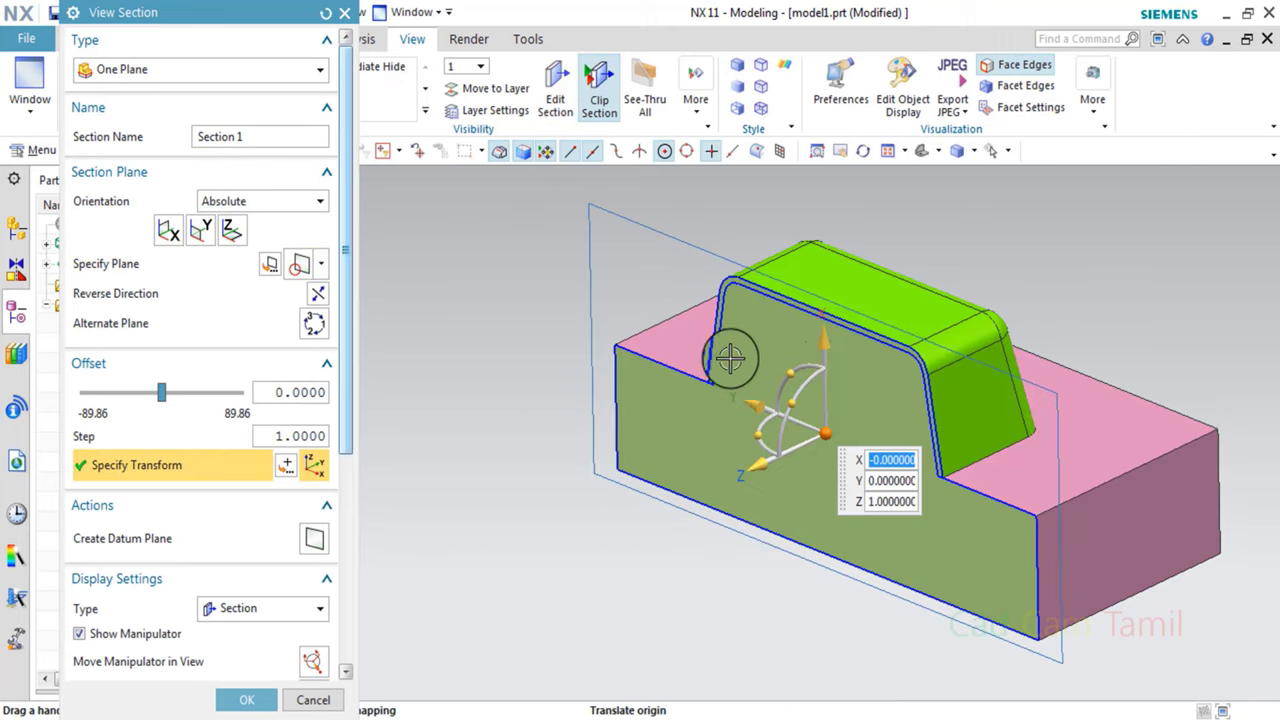
mouse_move(722, 362)
middle_mouse_down()
mouse_move(801, 332)
mouse_move(780, 340)
middle_mouse_up()
scroll(271, 505, "down", 3)
scroll(143, 423, "down", 3)
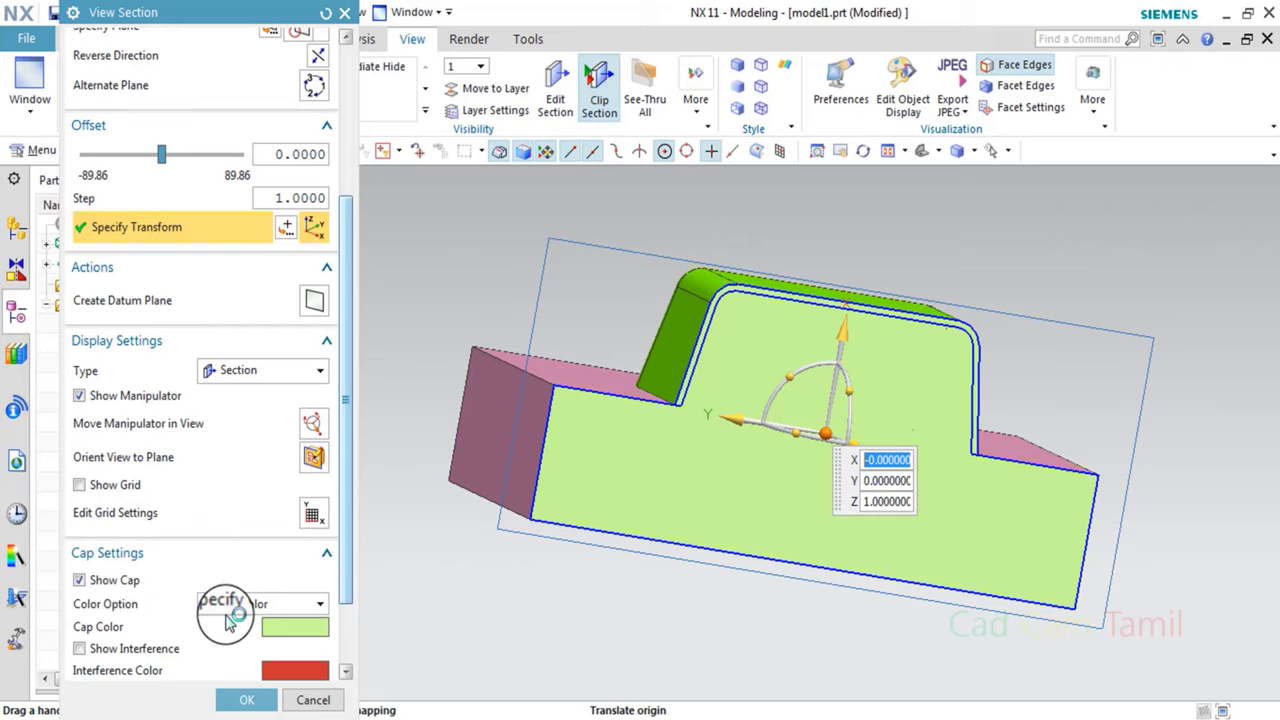
Try the section cap colour options Body Color and Specified Color.
left_click(277, 603)
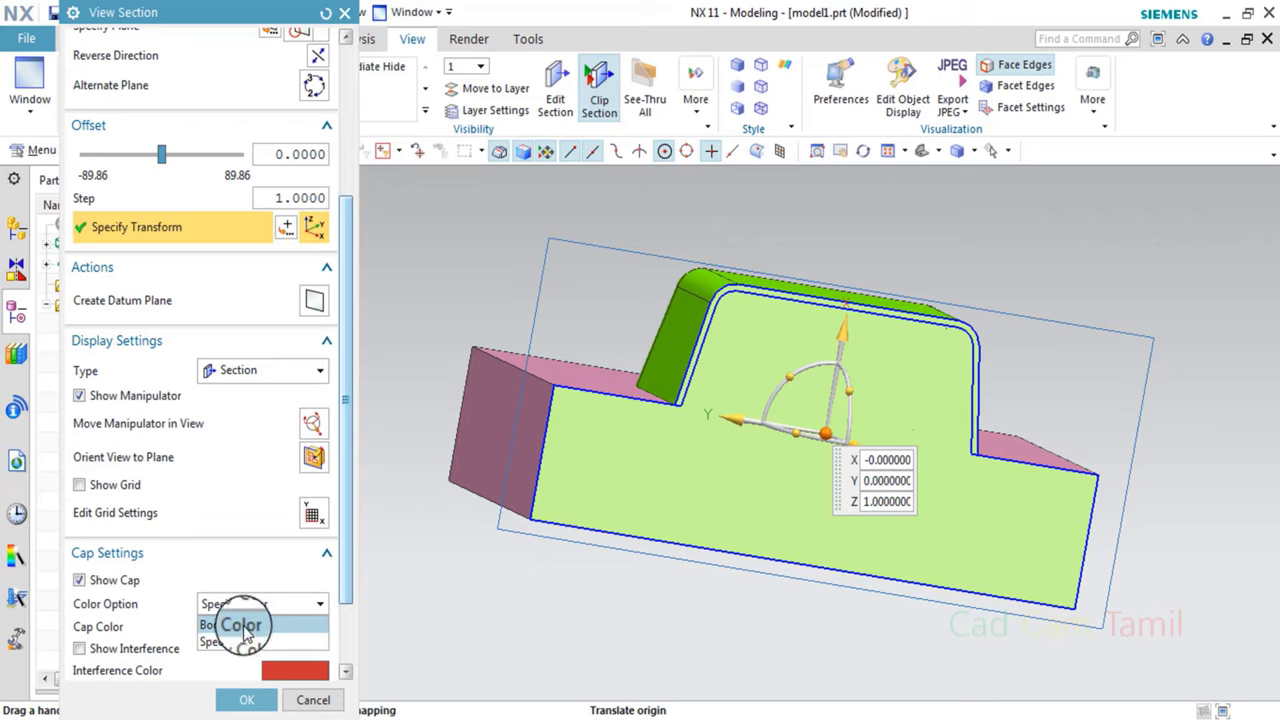
left_click(230, 625)
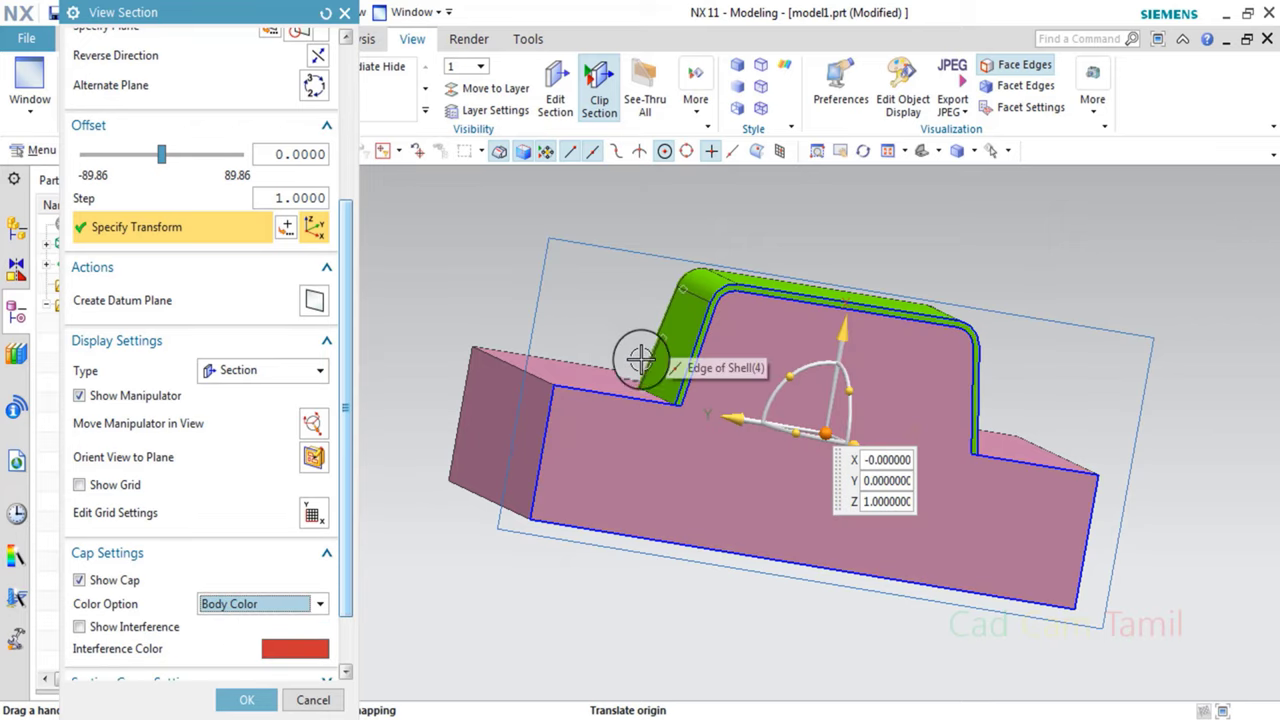
scroll(600, 450, "down", 3)
scroll(666, 408, "up", 3)
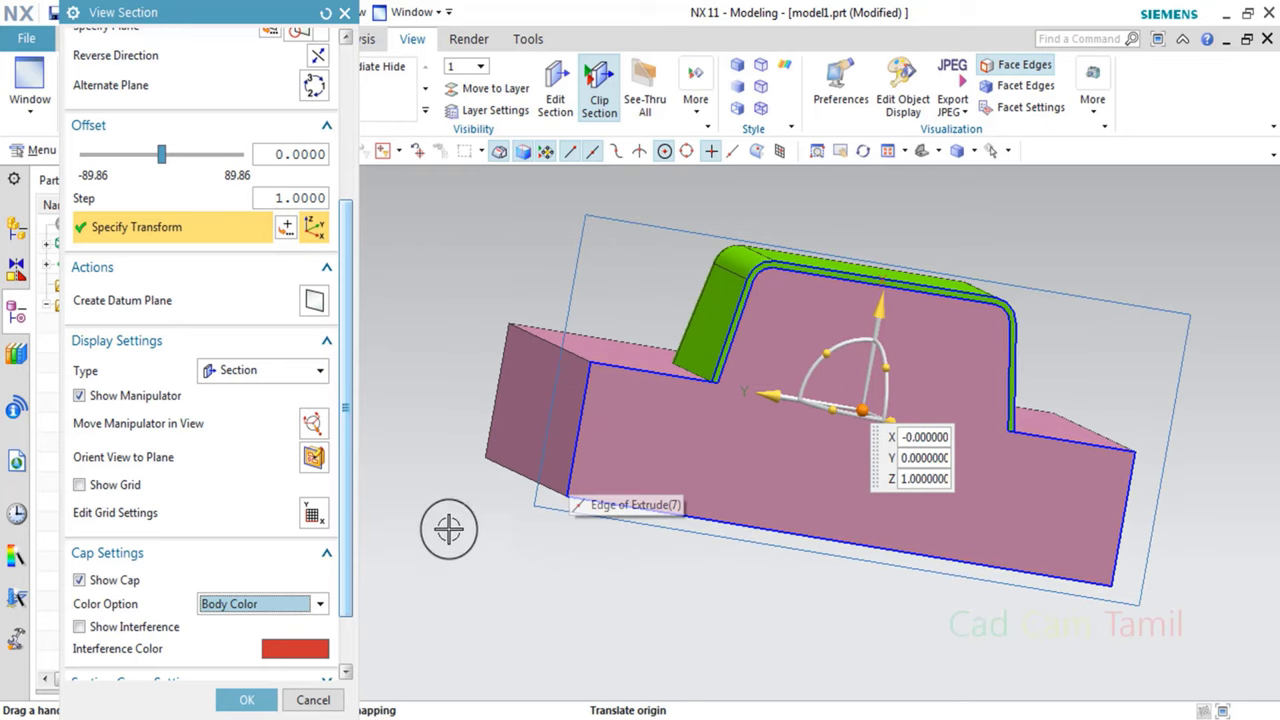
left_click(320, 604)
left_click(230, 642)
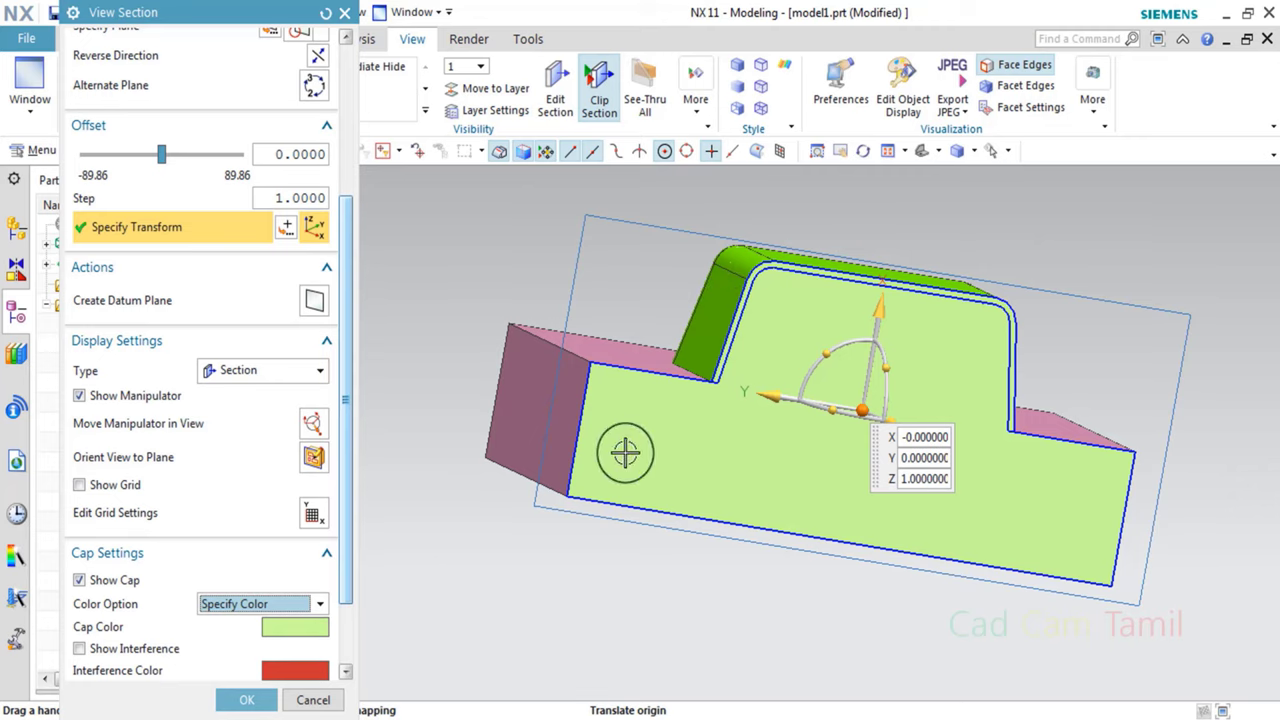
scroll(706, 396, "up", 5)
scroll(711, 398, "down", 5)
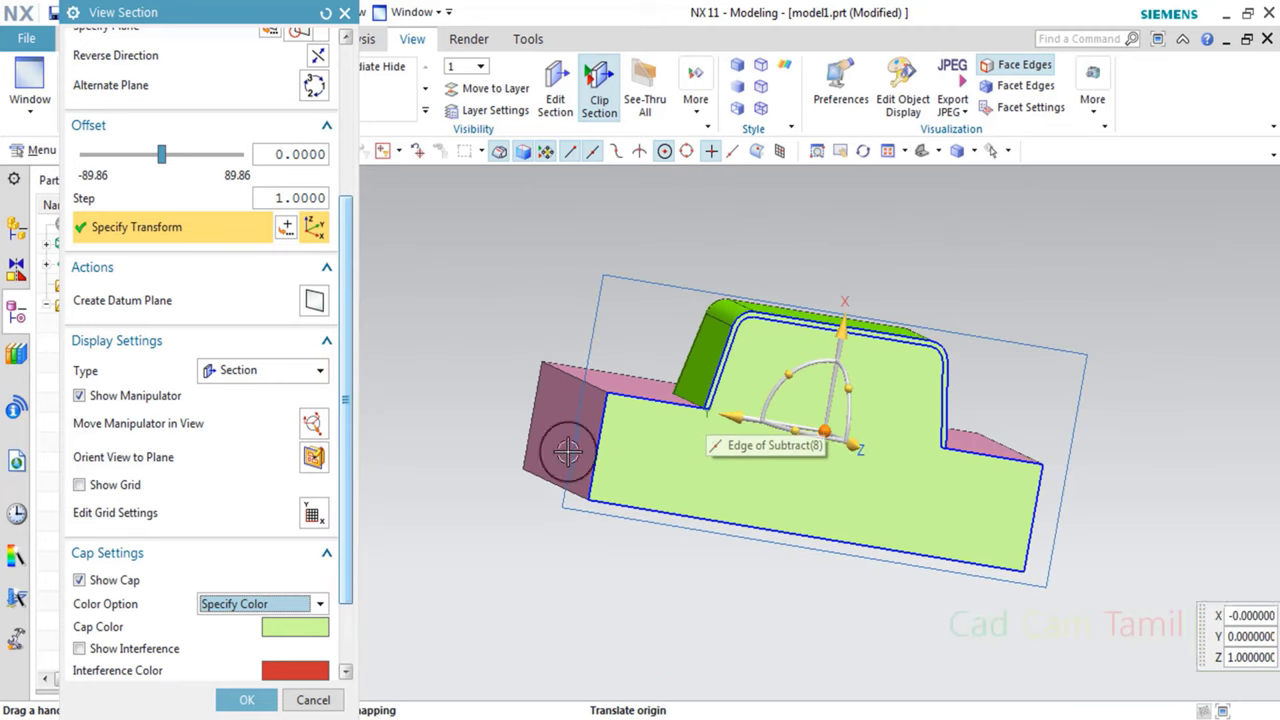
Set the cap colour back to Body Color and accept the section.
left_click(285, 604)
left_click(277, 625)
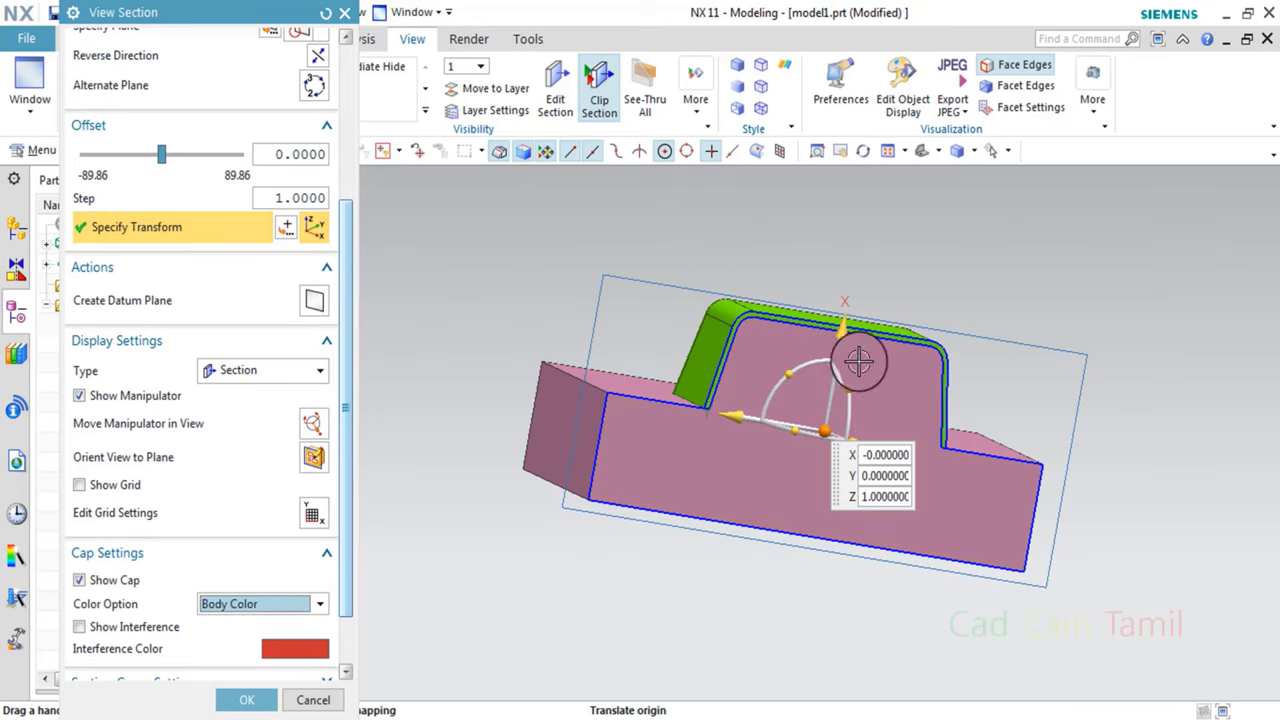
scroll(706, 466, "up", 1)
scroll(680, 455, "up", 4)
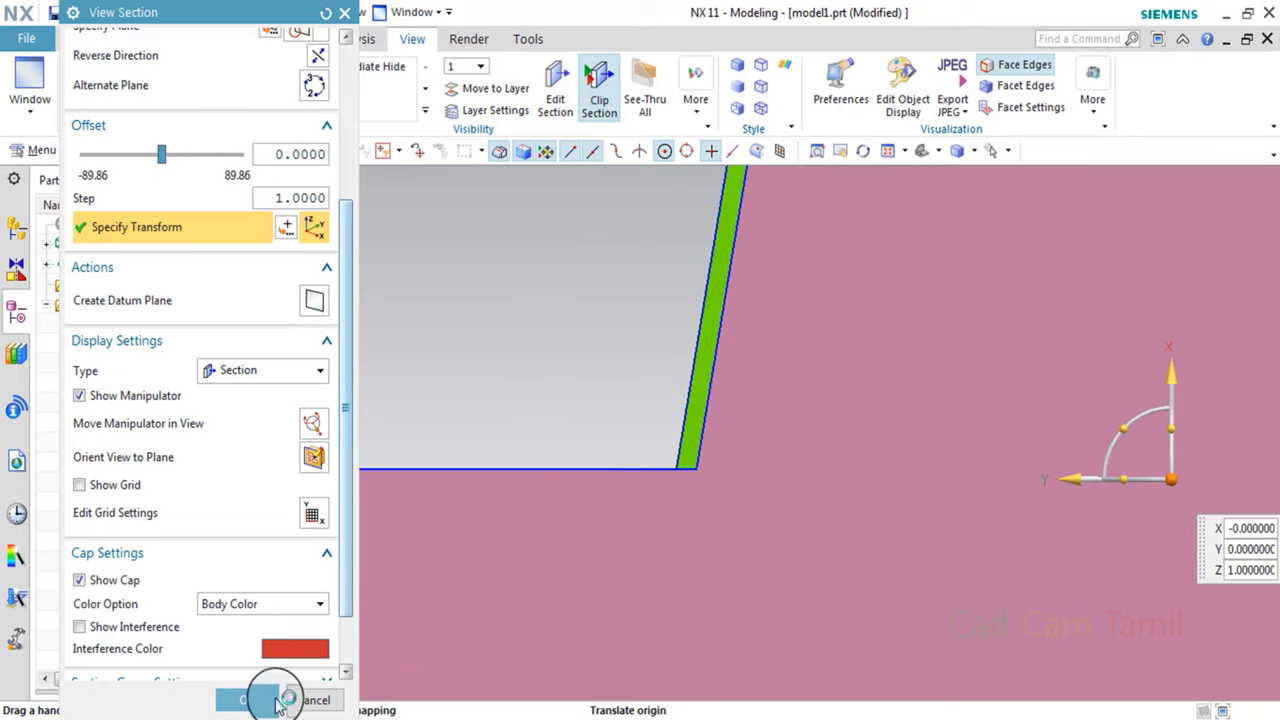
left_click(247, 699)
scroll(592, 528, "down", 5)
Turn on Sections in the Assembly Navigator for blue section curves, then return to Part Navigator.
scroll(600, 520, "down", 1)
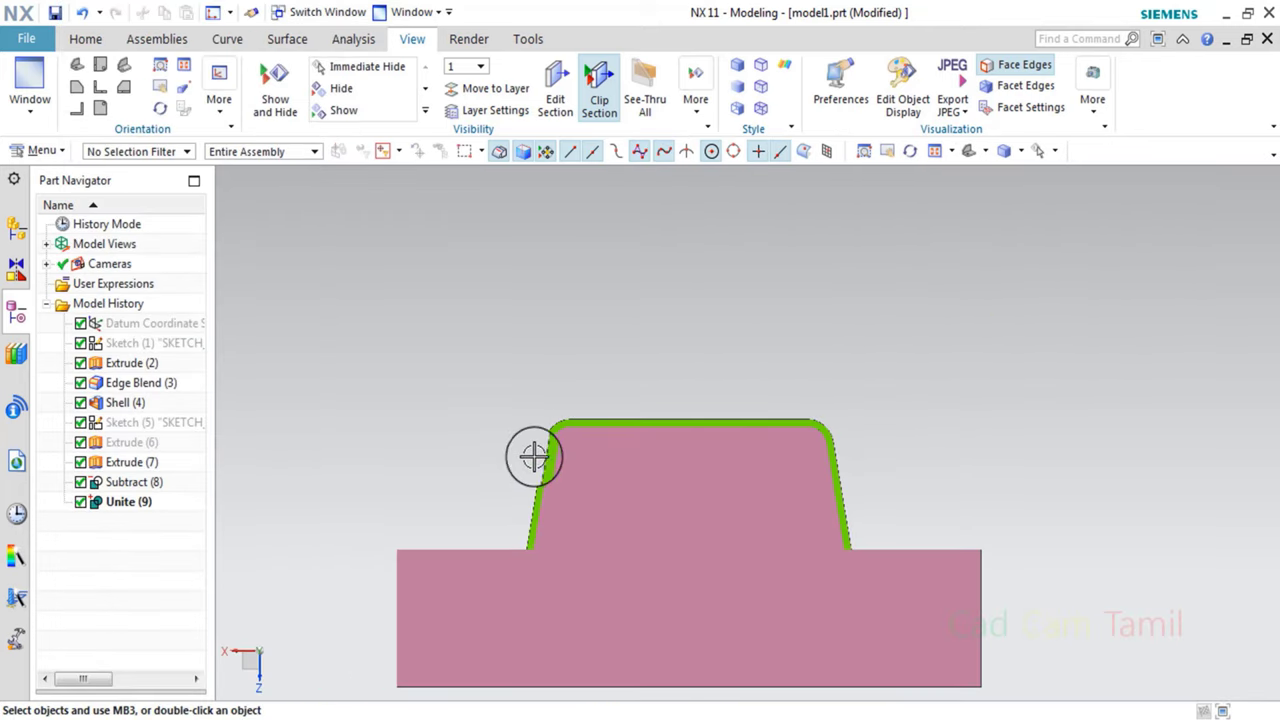
scroll(529, 457, "down", 1)
scroll(563, 380, "up", 2)
scroll(563, 380, "down", 2)
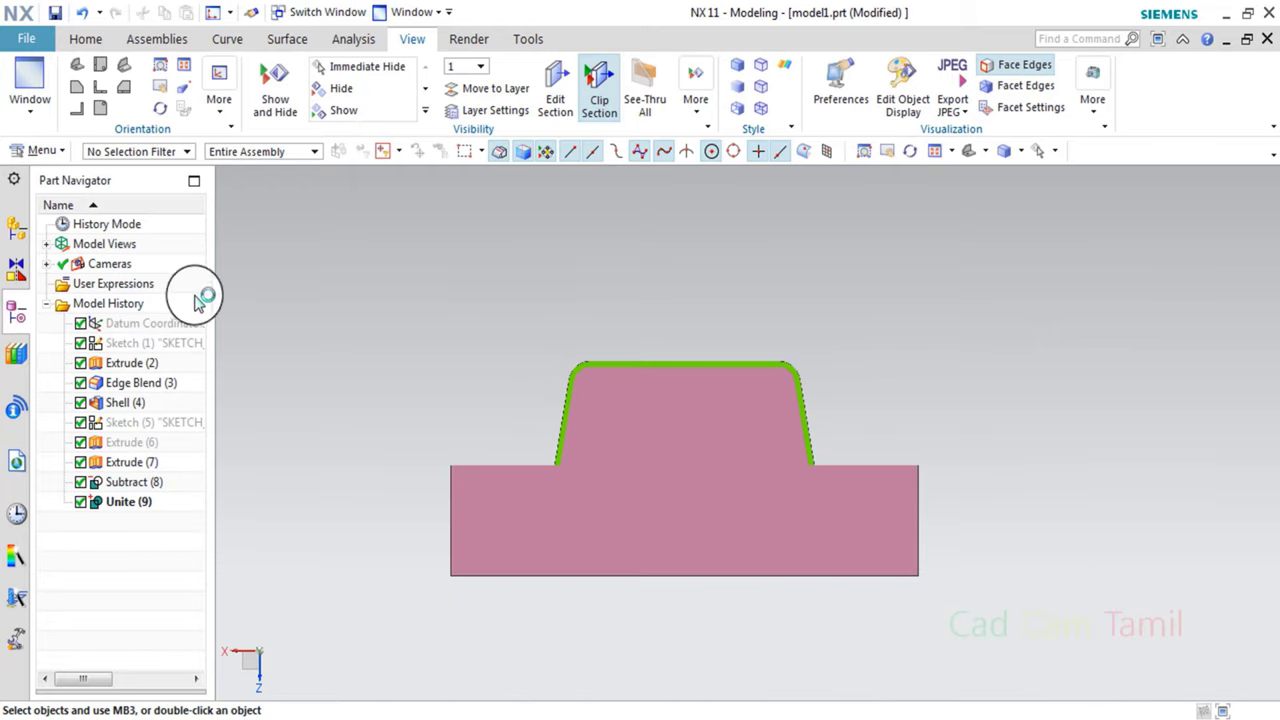
left_click(14, 240)
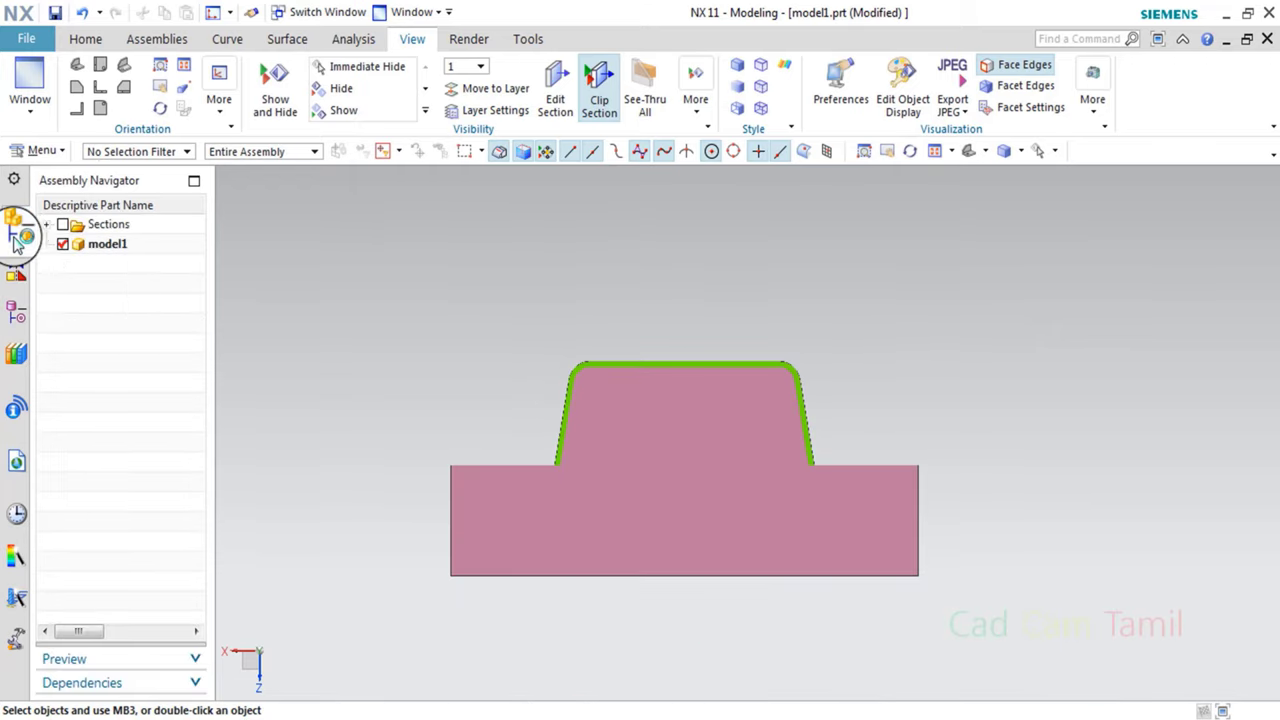
left_click(62, 225)
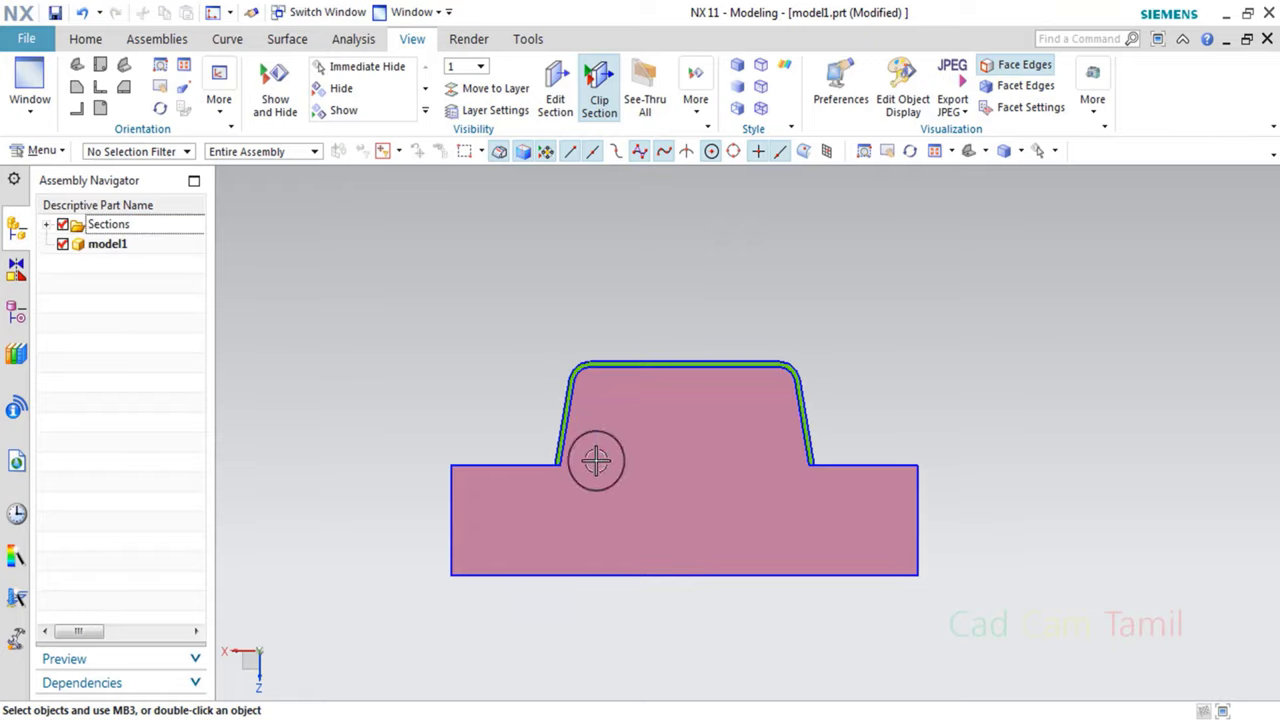
scroll(452, 494, "up", 2)
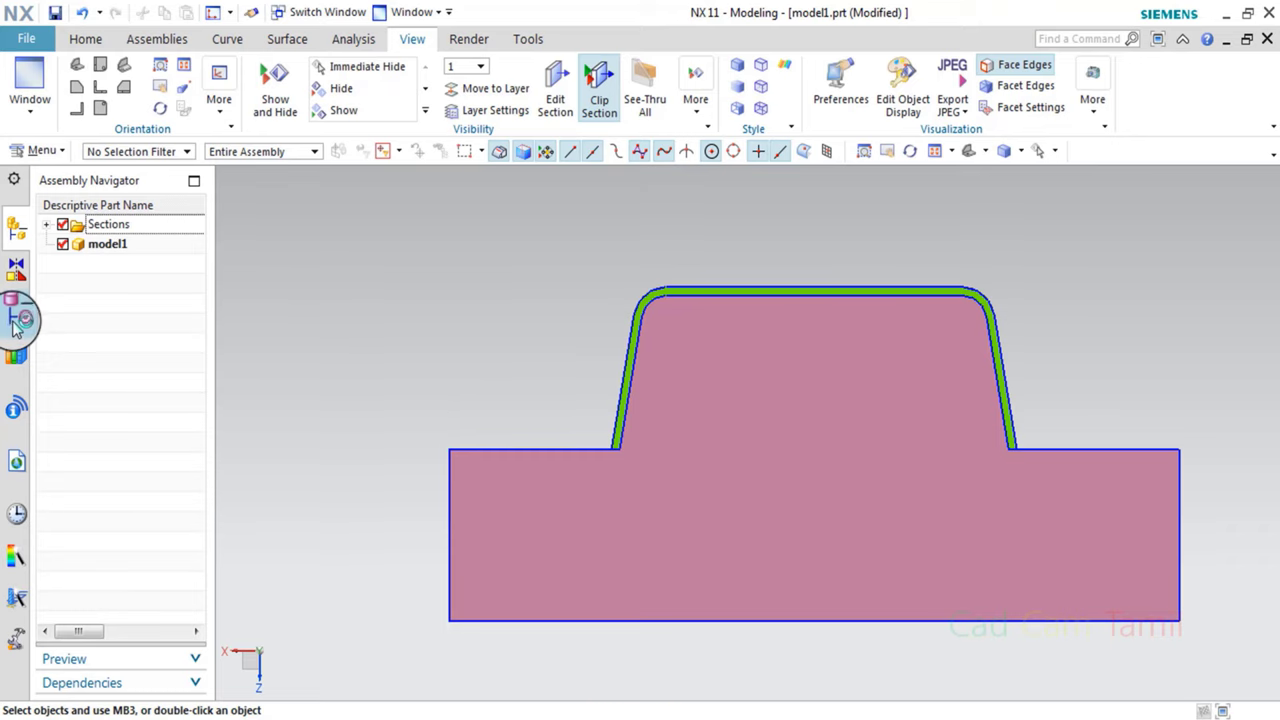
left_click(22, 316)
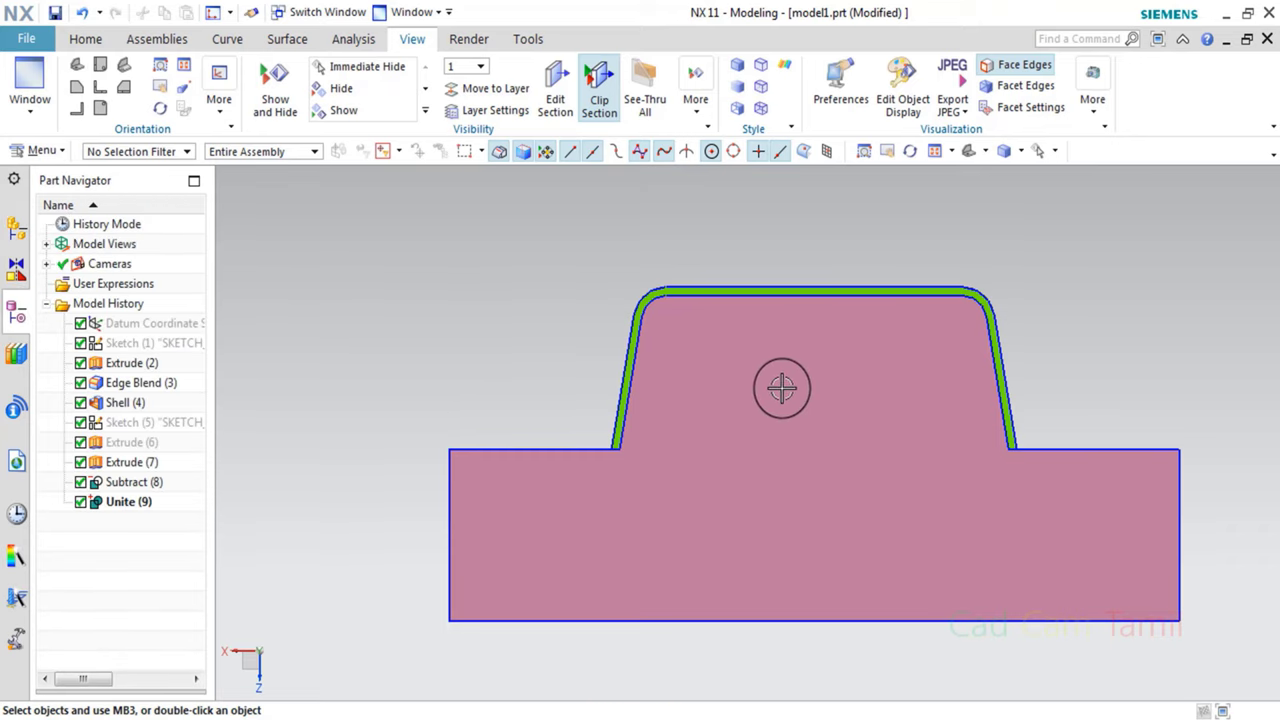
Zoom in on the green wall's bottom corner where it meets the pink base.
scroll(622, 444, "up", 1)
scroll(622, 444, "up", 3)
scroll(580, 460, "down", 3)
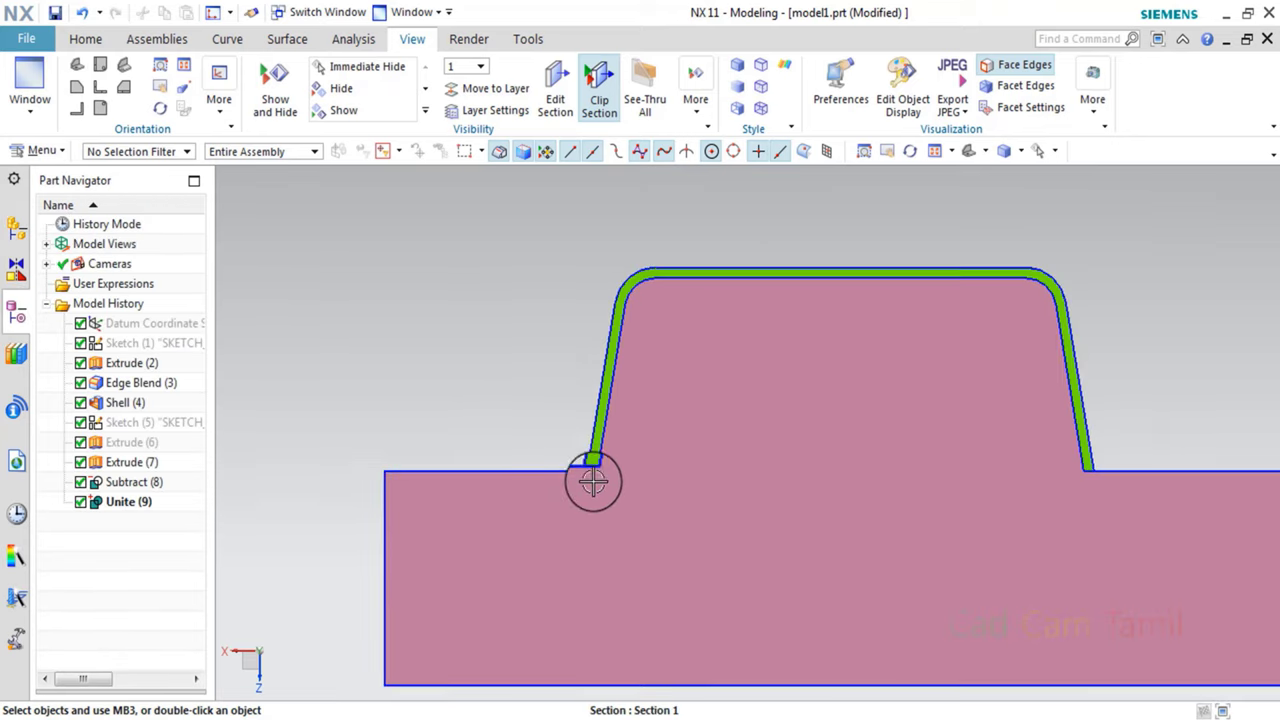
scroll(609, 289, "up", 2)
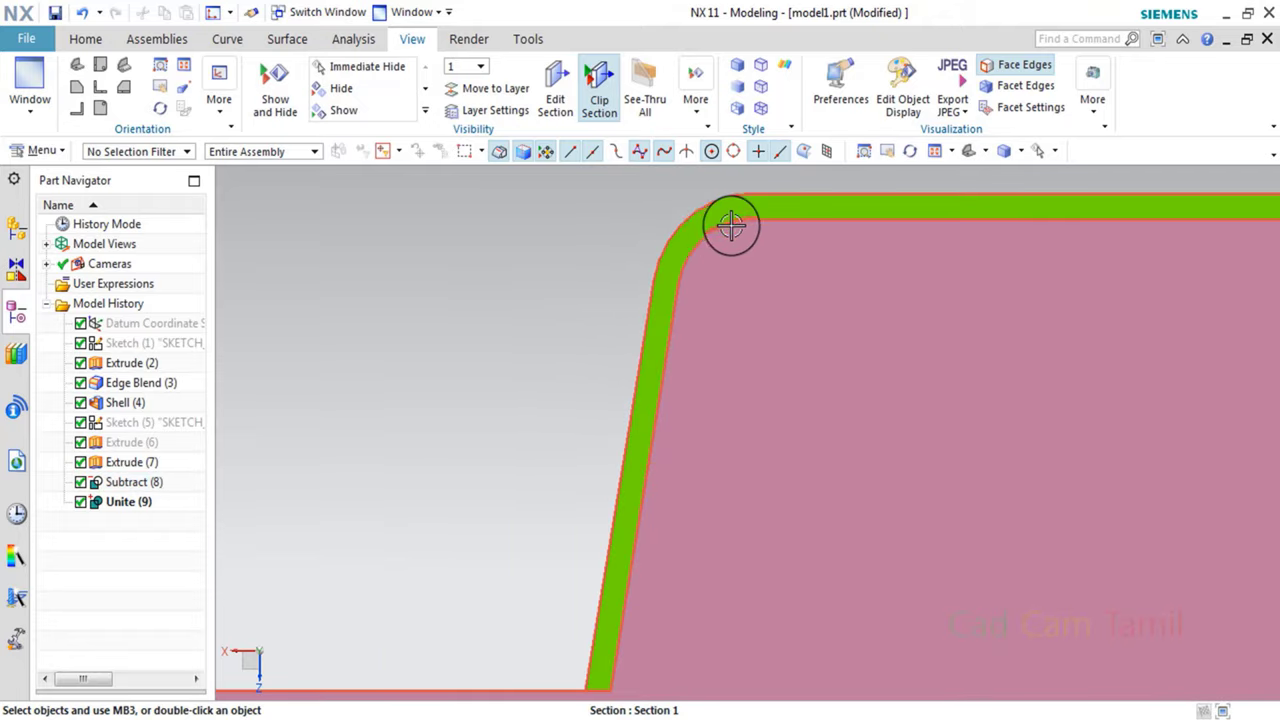
scroll(650, 355, "down", 2)
scroll(651, 371, "up", 1)
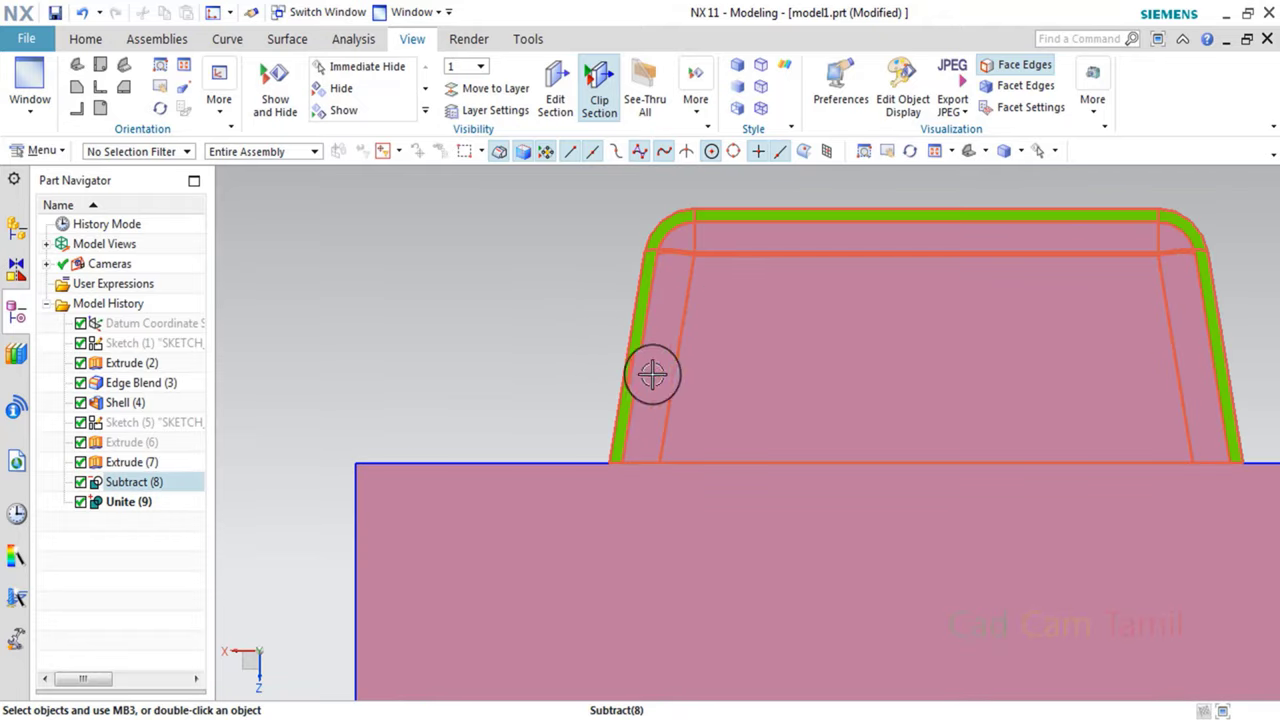
scroll(617, 457, "up", 2)
scroll(641, 460, "down", 3)
key("Escape")
scroll(615, 430, "down", 3)
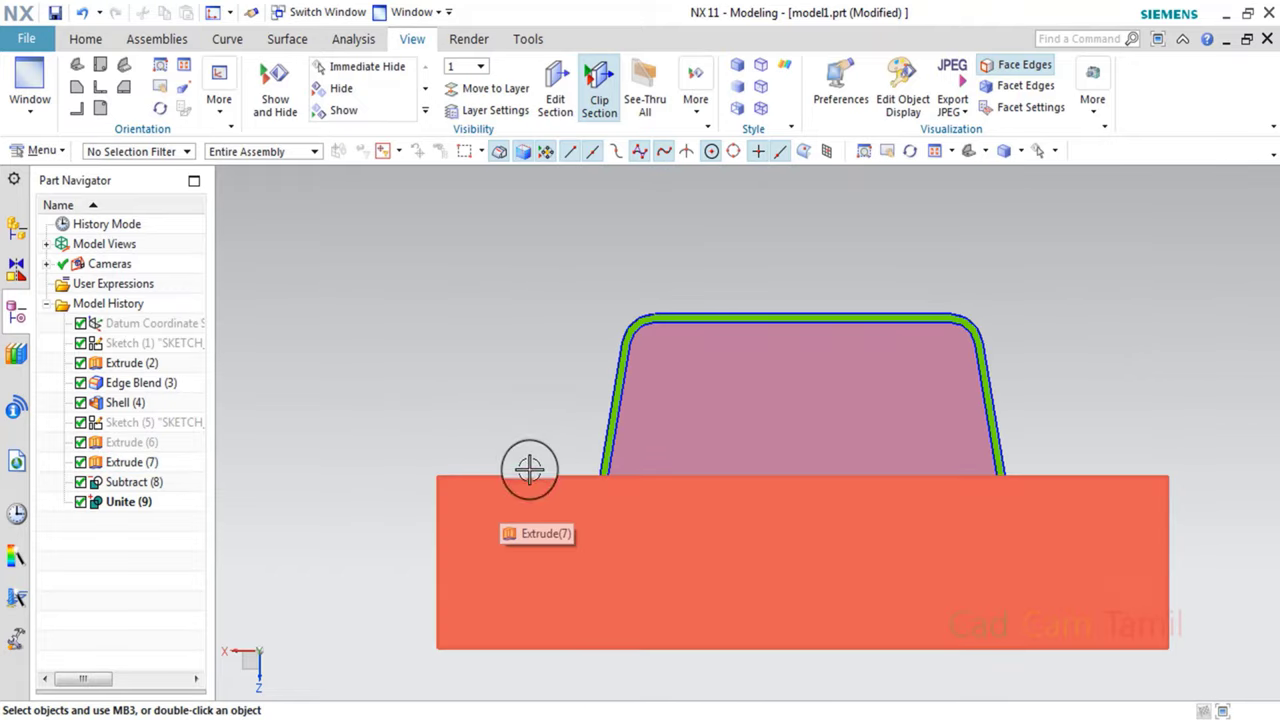
scroll(540, 480, "up", 2)
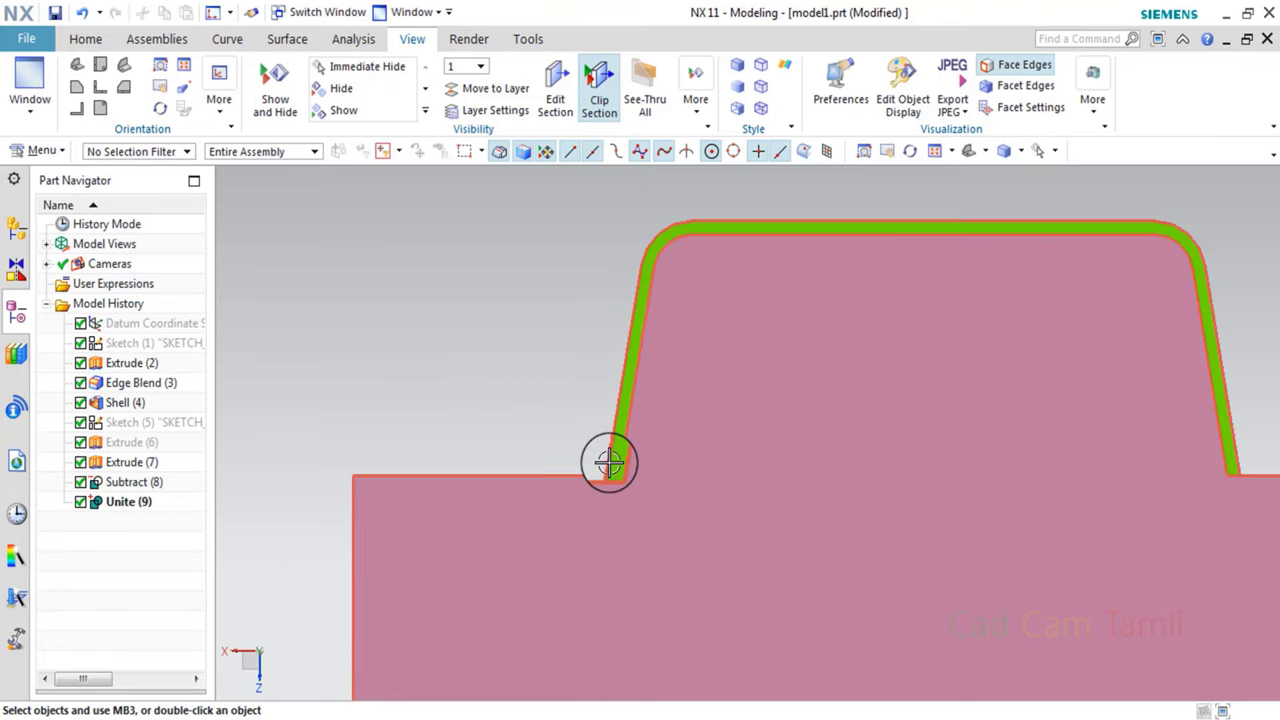
scroll(600, 490, "down", 1)
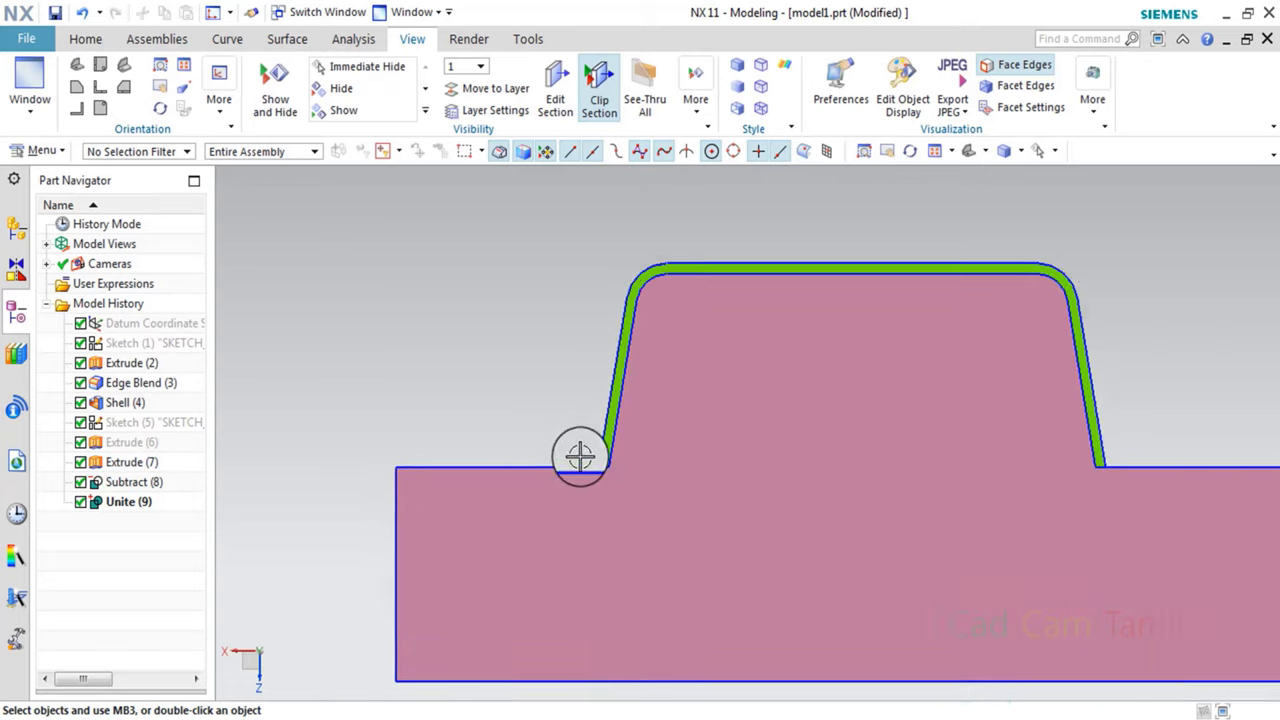
scroll(555, 470, "up", 1)
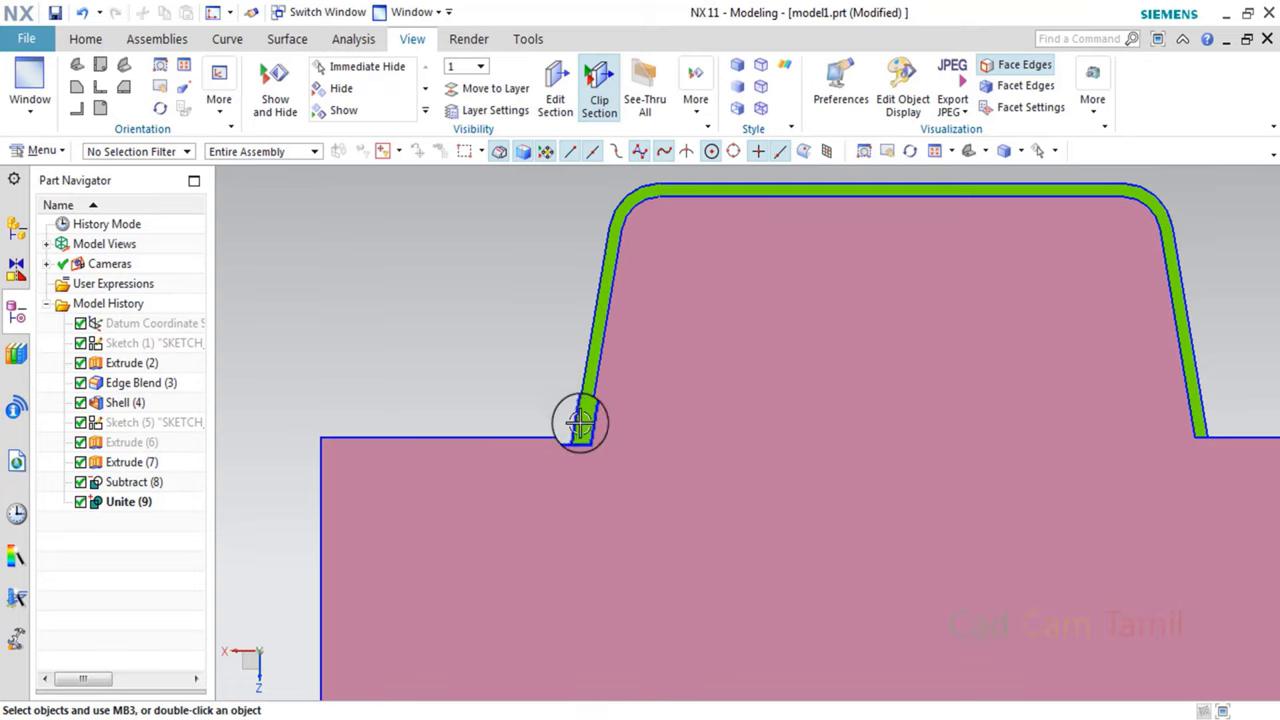
scroll(580, 423, "up", 1)
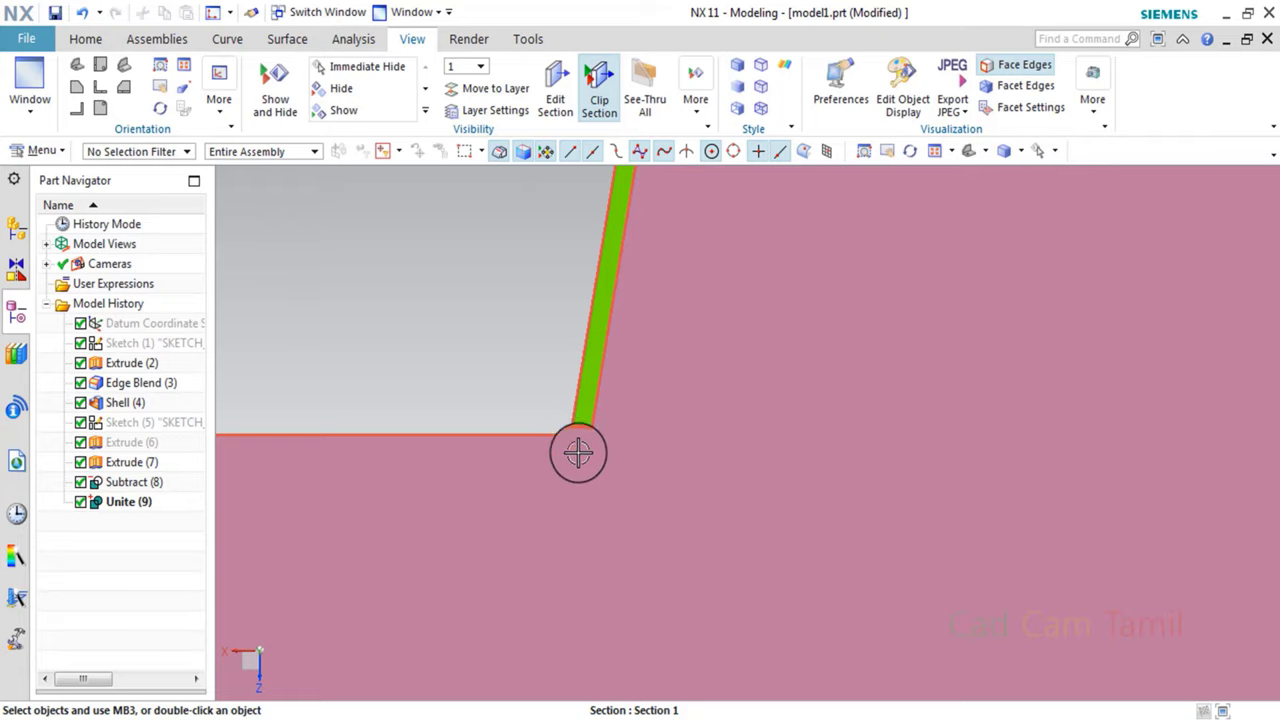
Check the lower base body Extrude (7), then orbit slightly for a 3D view of the corner.
left_click(562, 537)
scroll(590, 540, "down", 2)
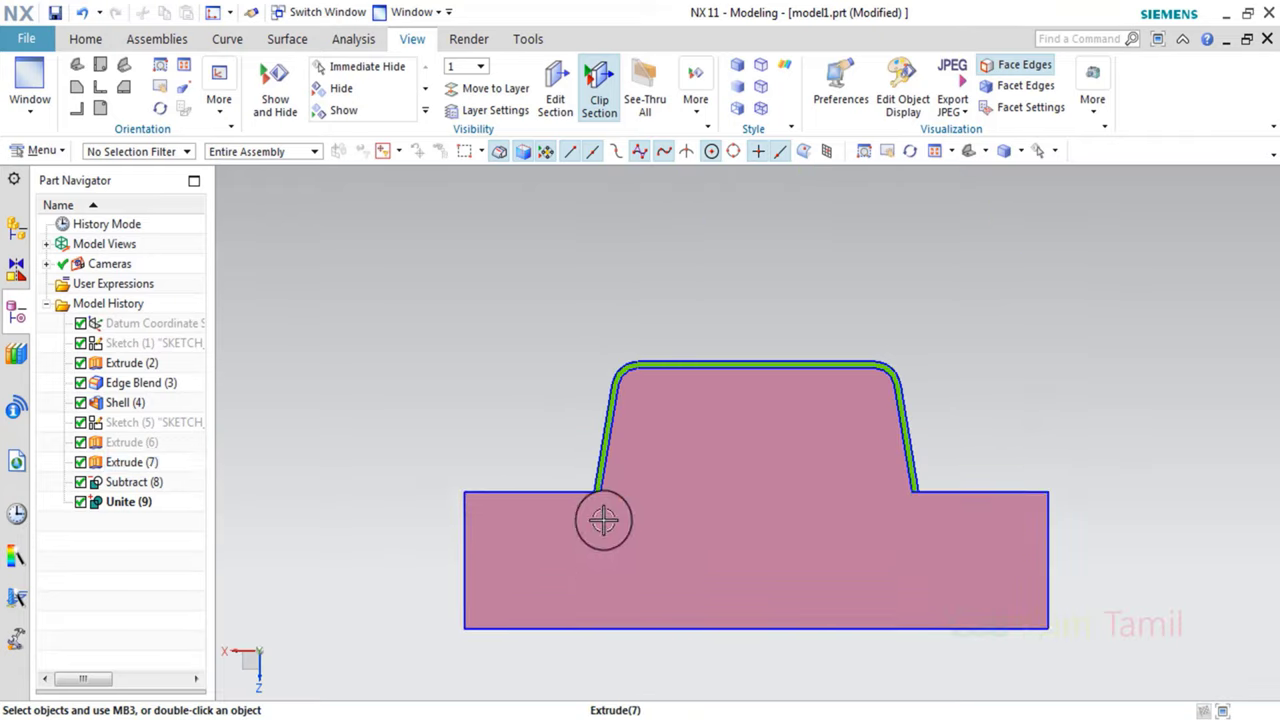
scroll(603, 477, "up", 1)
key("Escape")
scroll(571, 400, "down", 1)
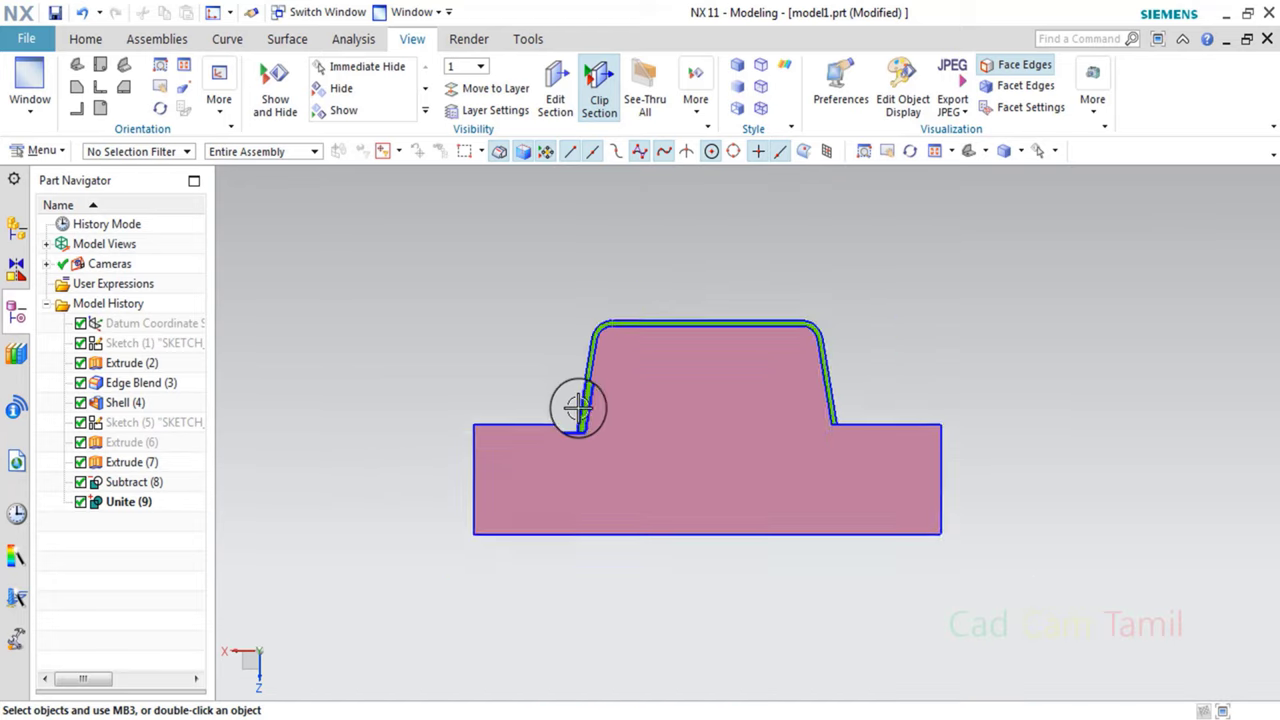
scroll(580, 420, "up", 1)
middle_click_drag(589, 428, 577, 434)
scroll(598, 432, "up", 2)
scroll(566, 406, "up", 1)
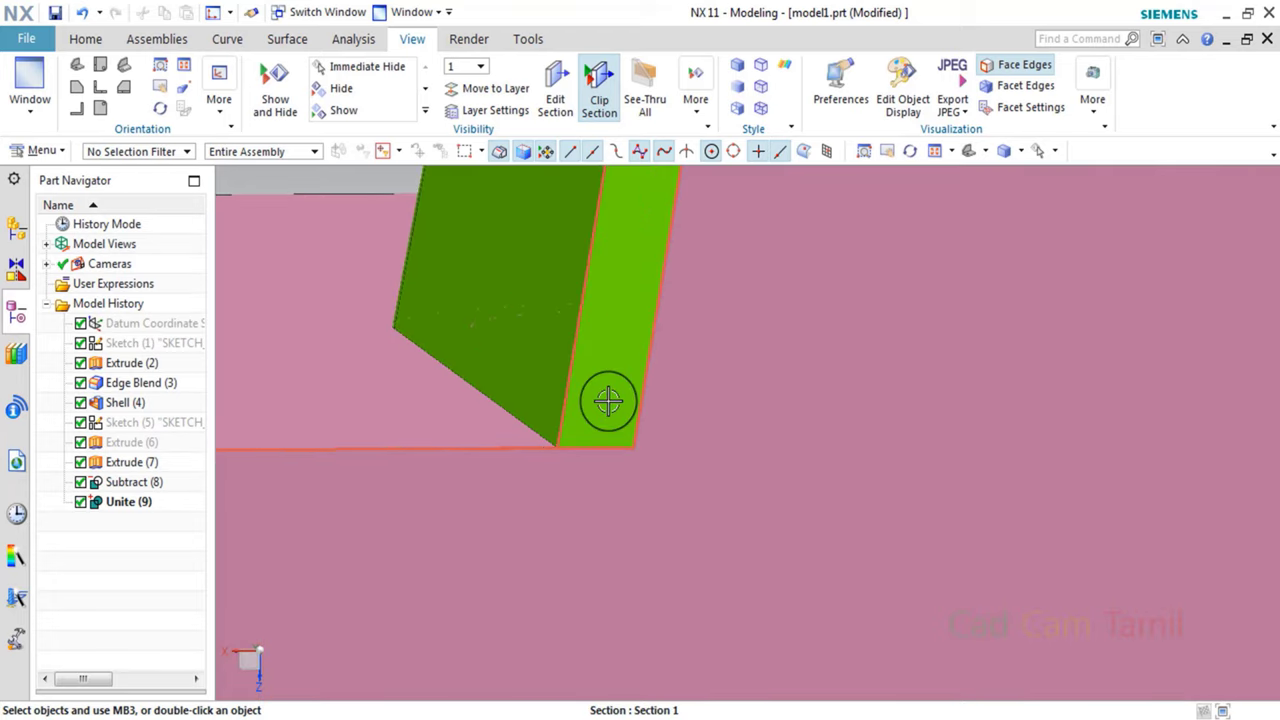
left_click(340, 39)
Measure the green wall's base thickness with Simple Distance and Intersection snap: 2.0309 mm.
left_click(40, 95)
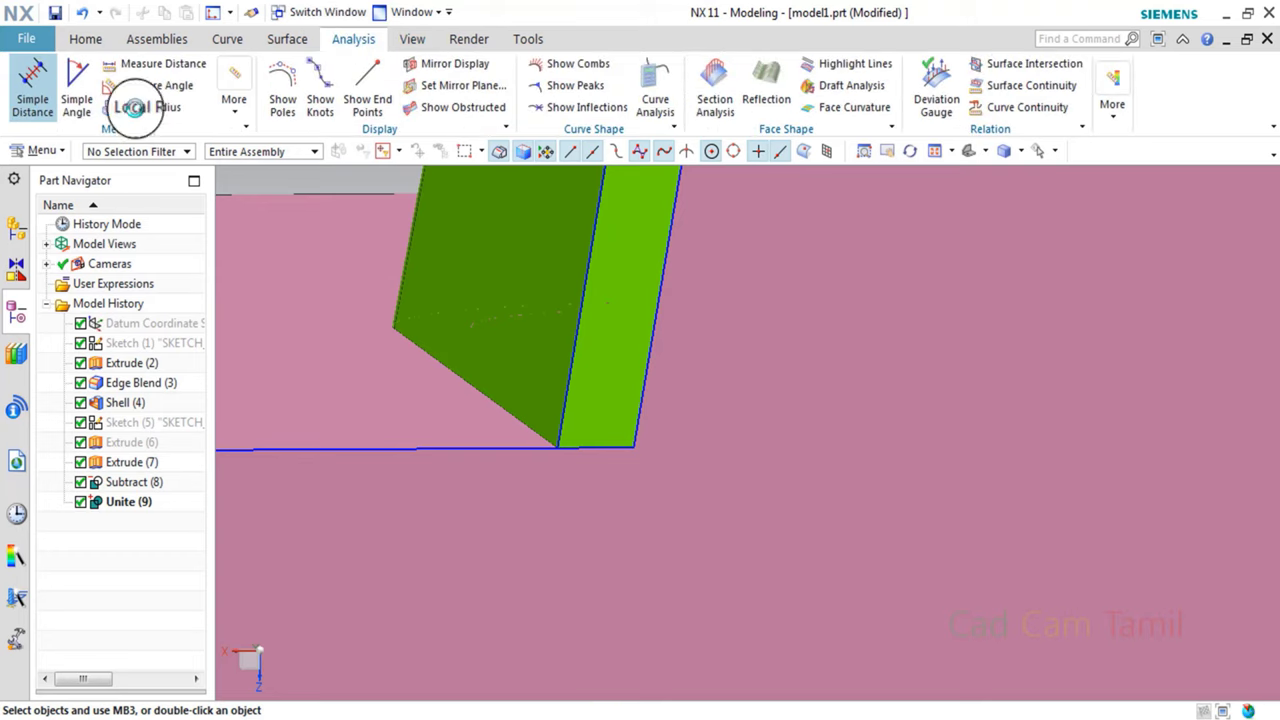
left_click(40, 95)
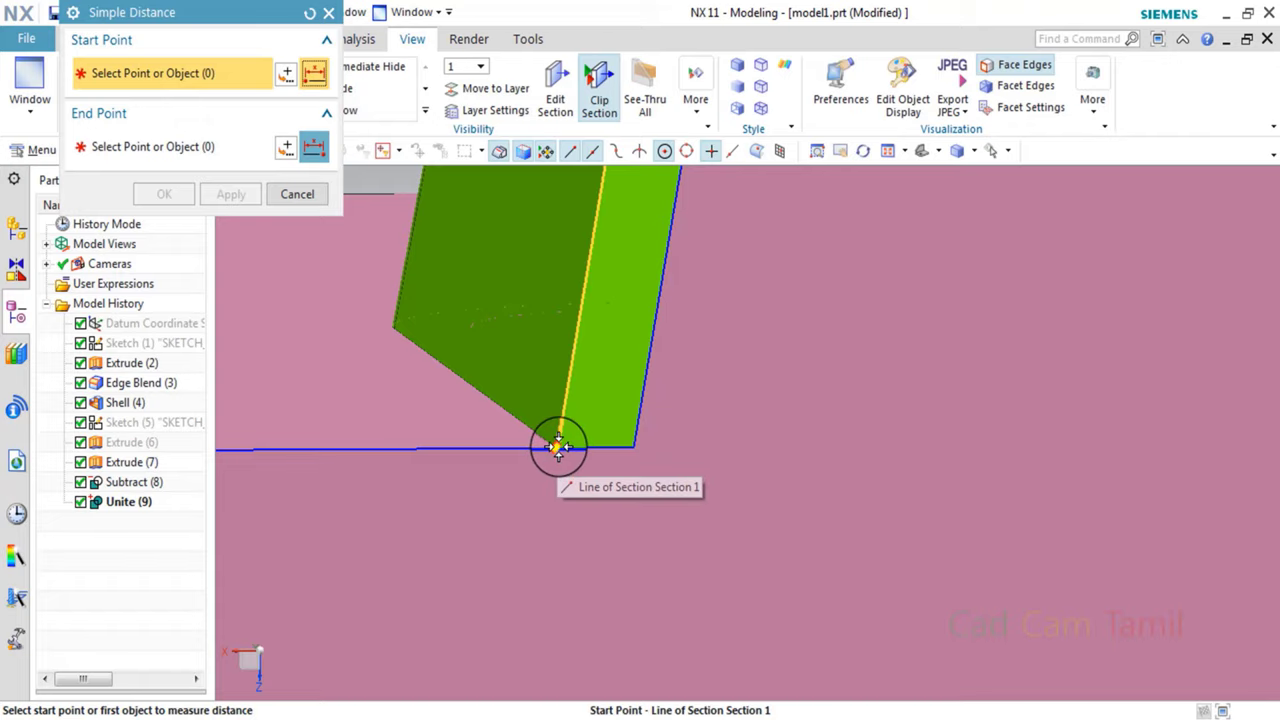
left_click(639, 155)
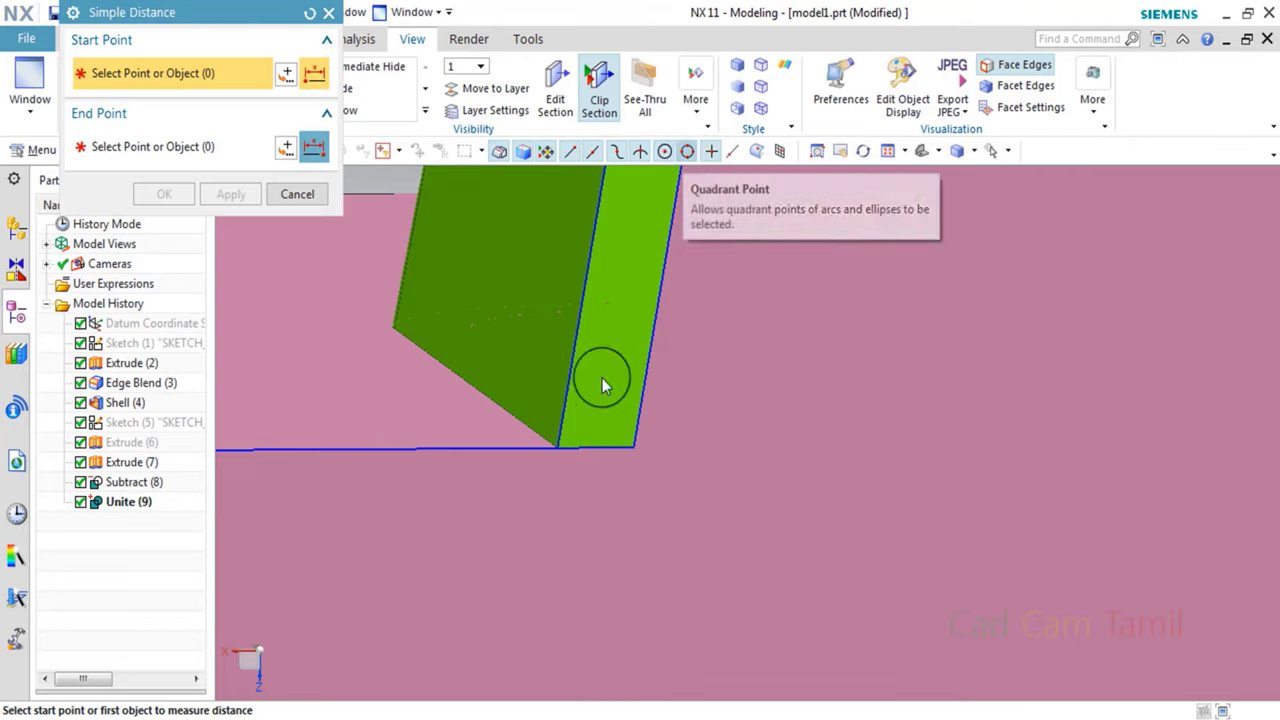
left_click(558, 447)
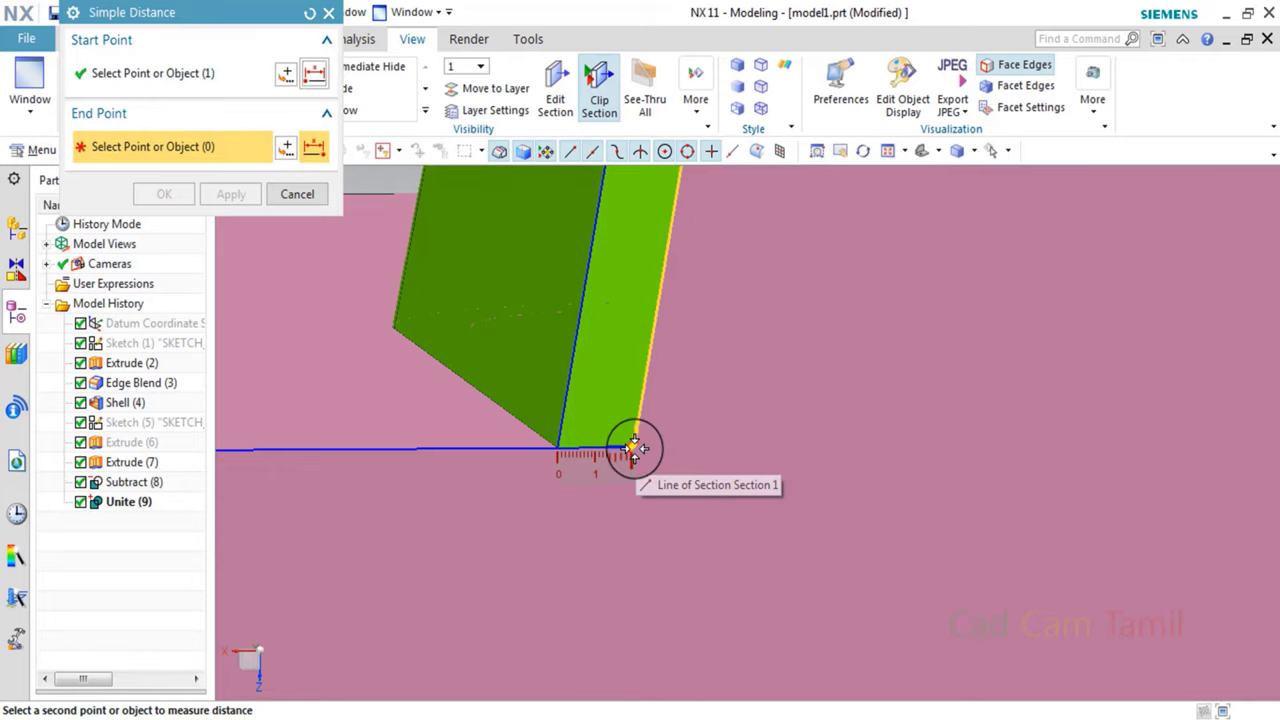
left_click(633, 447)
left_click(700, 426)
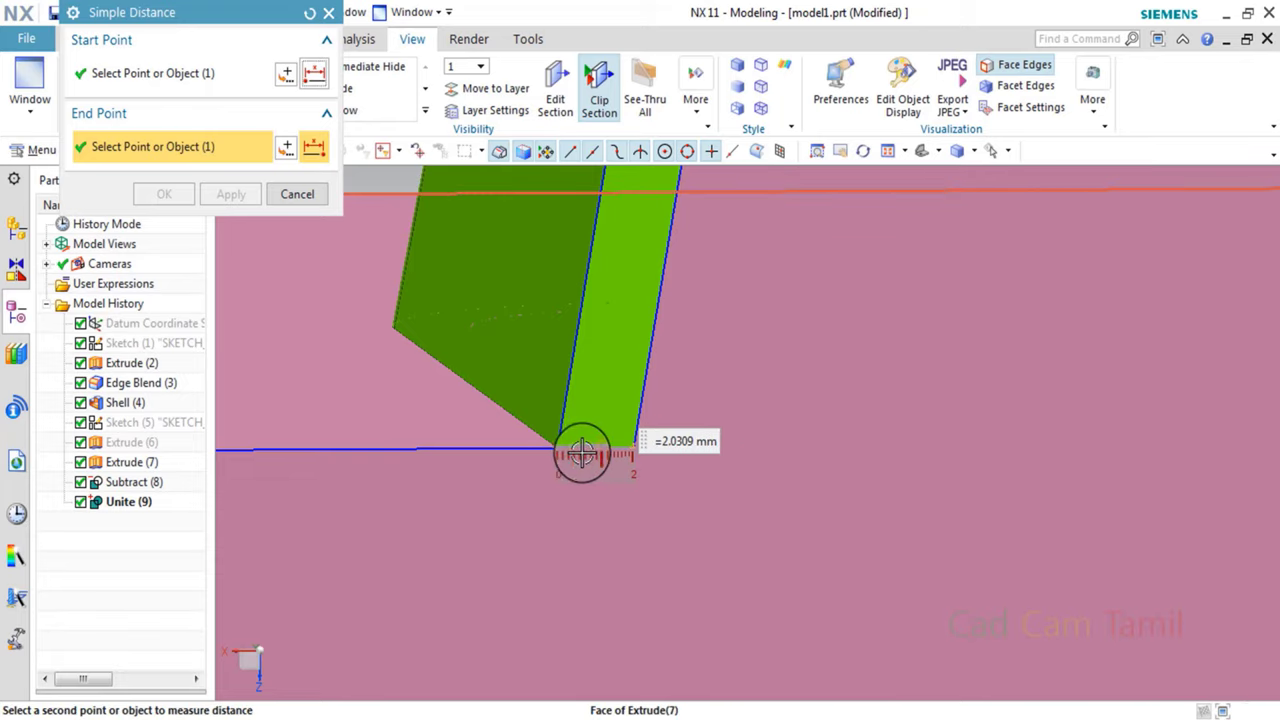
scroll(636, 455, "up", 3)
left_click(297, 194)
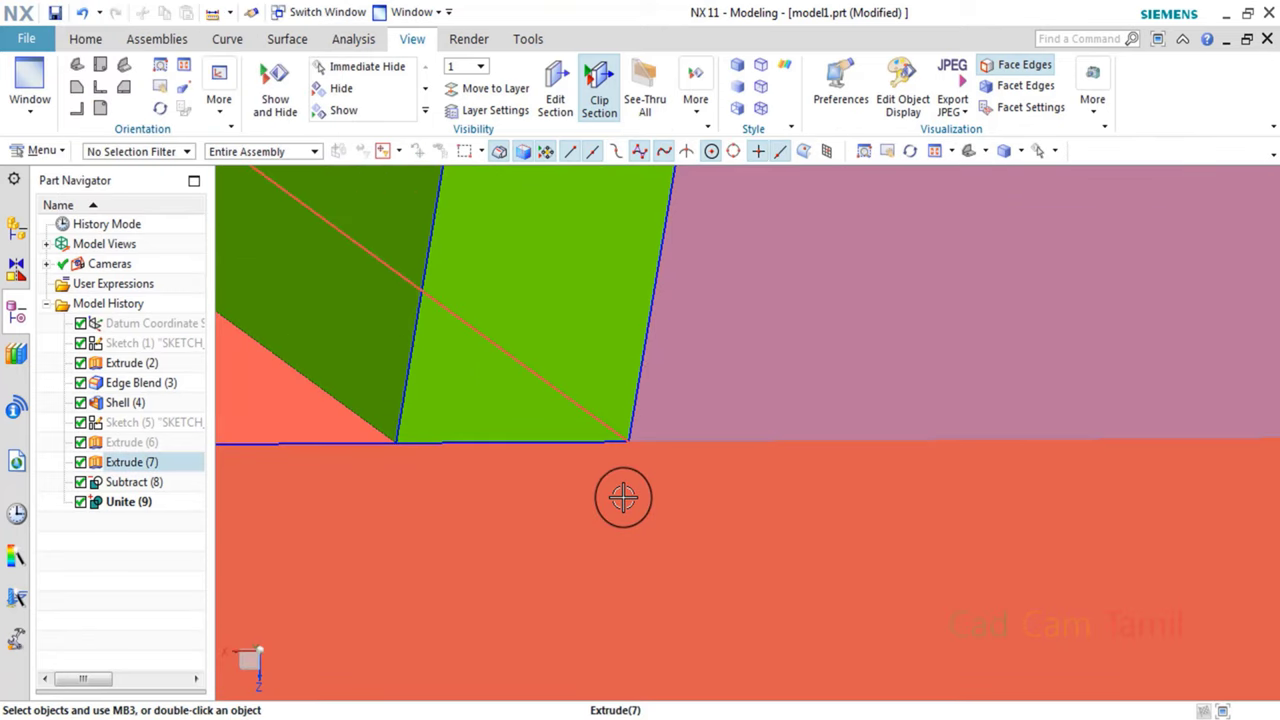
Zoom out, turn off Clip Section, and orbit to an isometric view of the whole block.
mouse_move(623, 494)
middle_mouse_down()
mouse_move(571, 443)
mouse_move(693, 443)
middle_mouse_up()
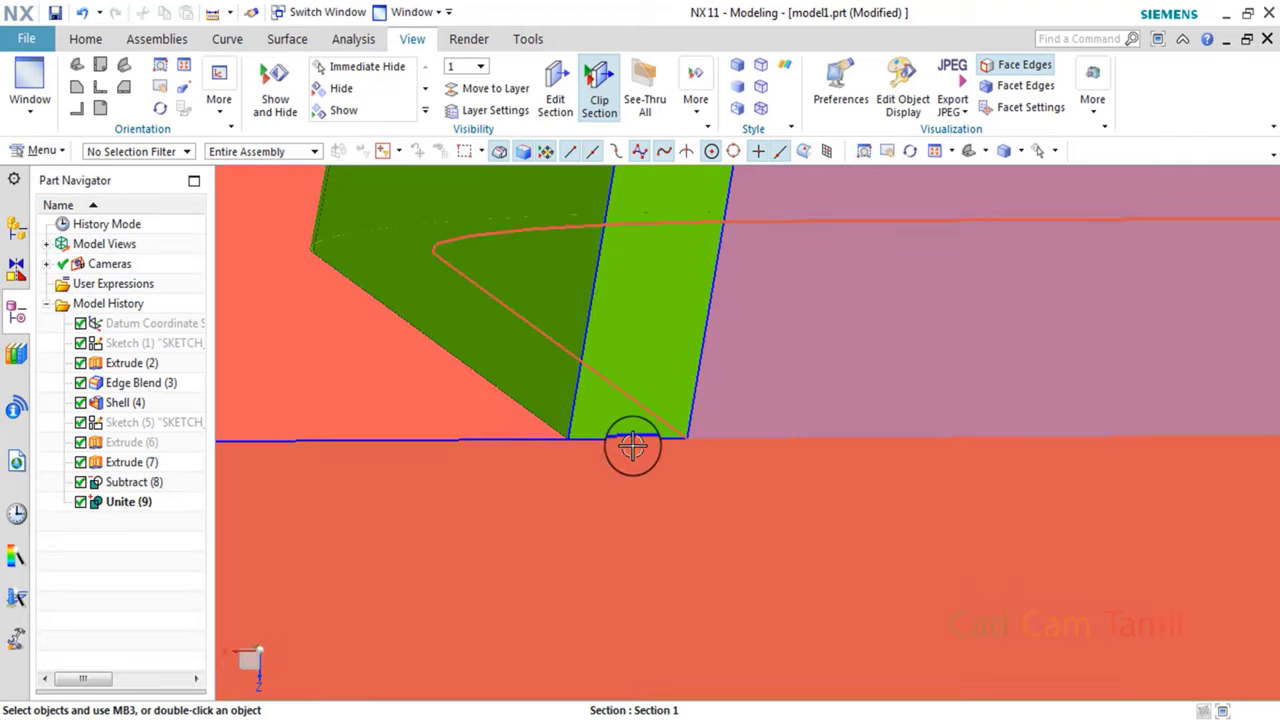
scroll(668, 480, "down", 3)
scroll(668, 480, "down", 3)
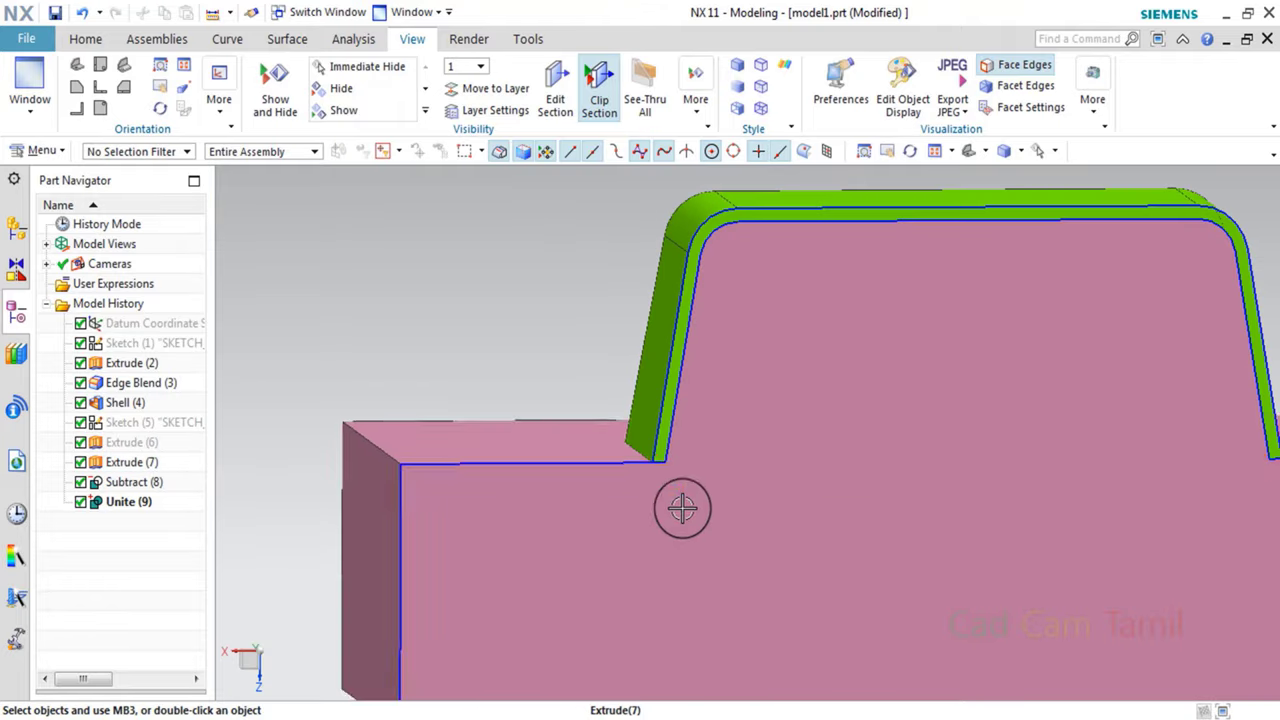
scroll(680, 486, "down", 2)
scroll(637, 494, "down", 1)
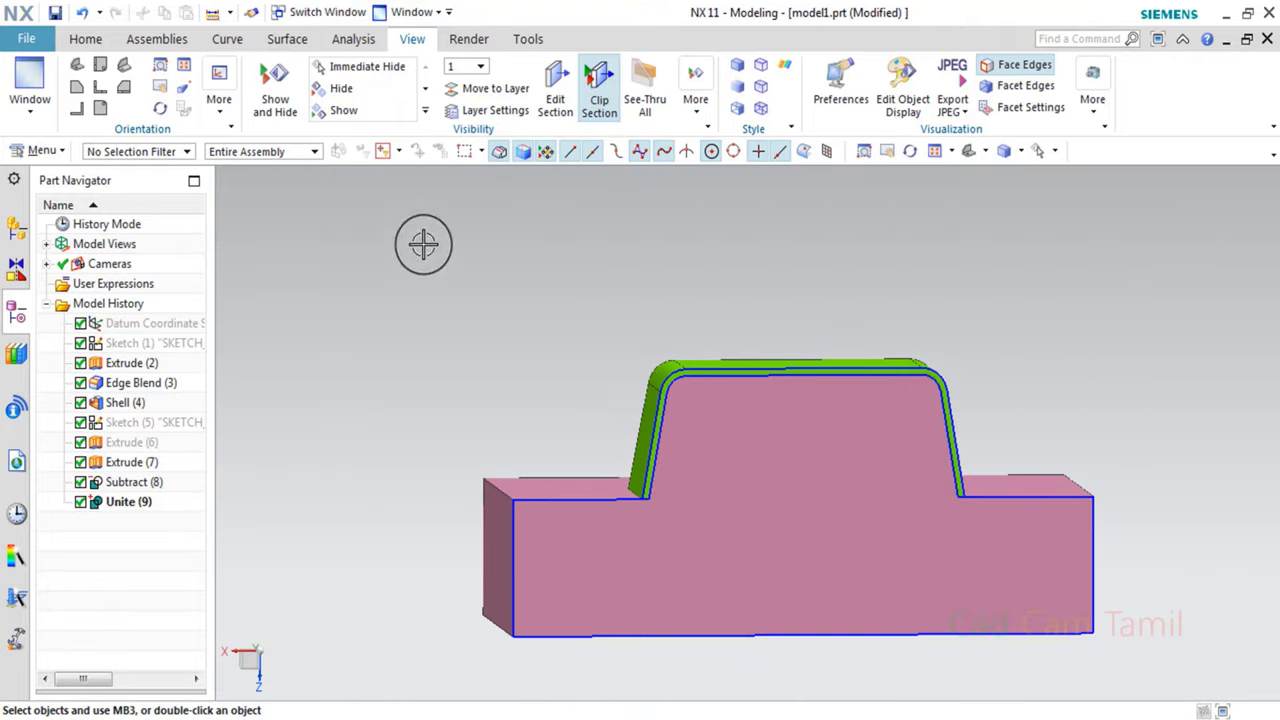
left_click(597, 95)
mouse_move(672, 254)
middle_mouse_down()
mouse_move(806, 374)
mouse_move(755, 378)
mouse_move(987, 226)
middle_mouse_up()
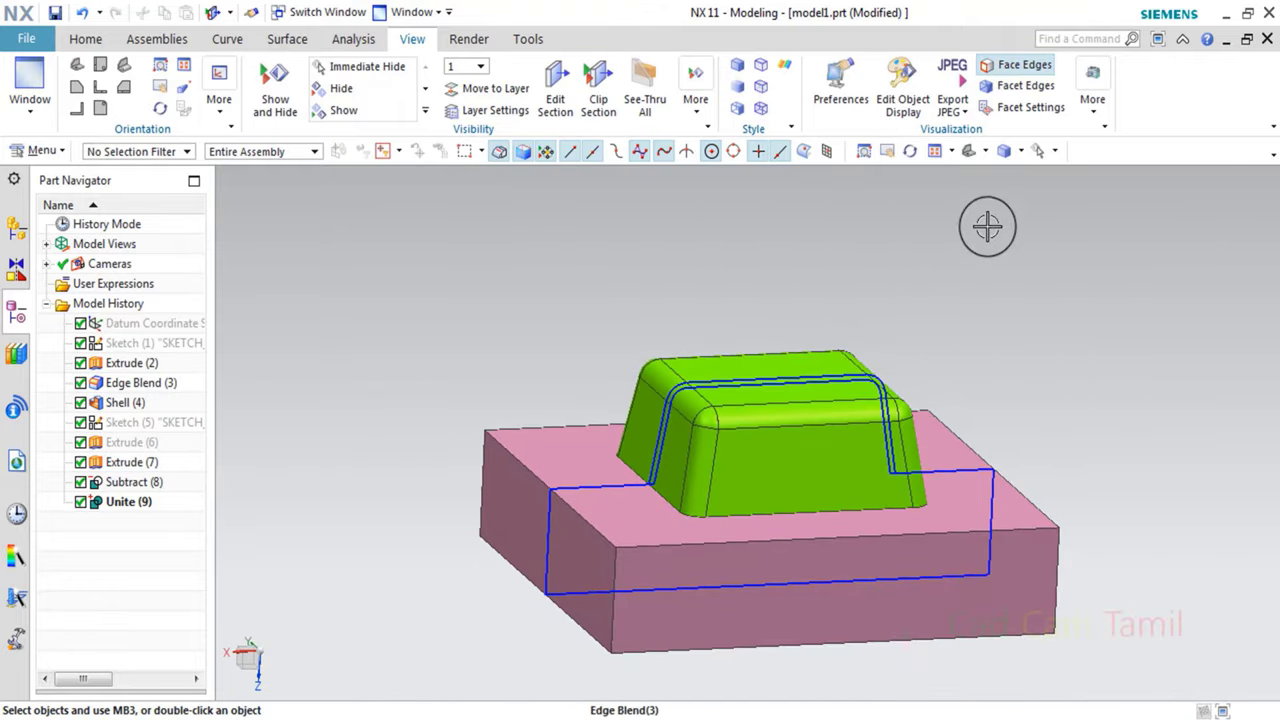
Immediate-hide the inner green shell body, leaving the pink core on its base.
left_click(1053, 151)
left_click(1075, 198)
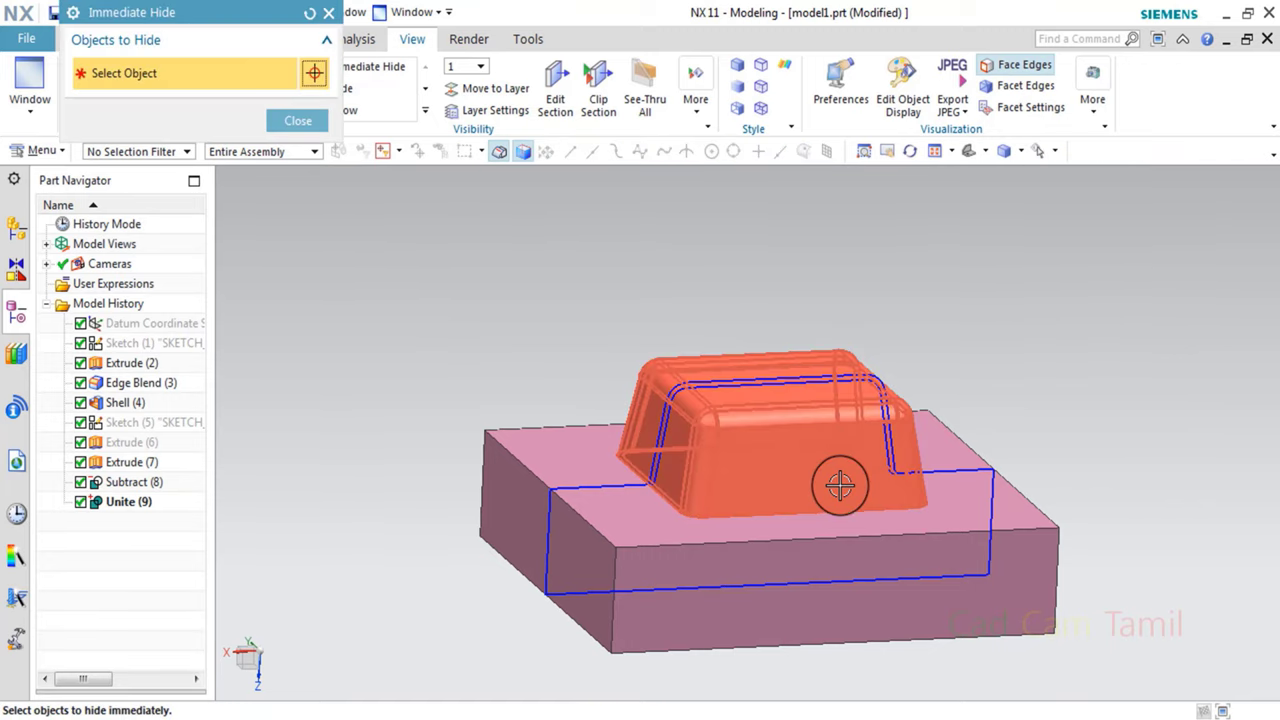
left_click(836, 476)
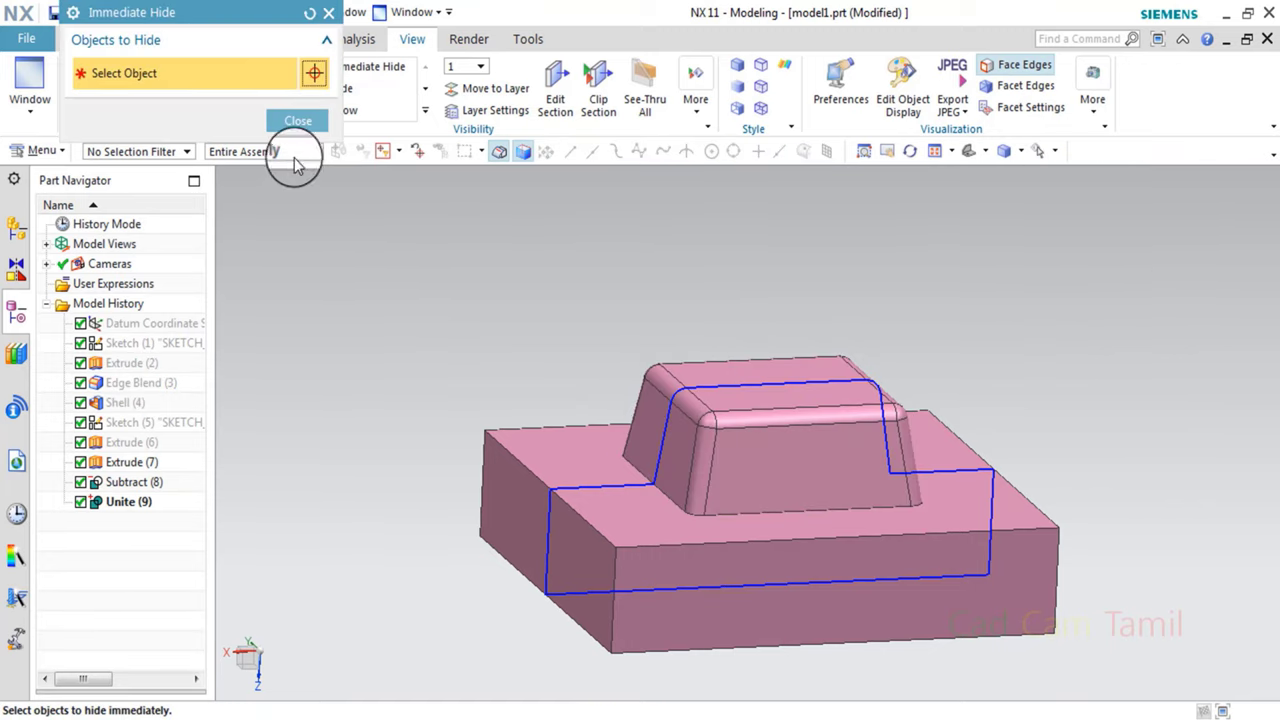
left_click(297, 136)
Turn off Sections so the section curves disappear, and return to the Home ribbon.
left_click(18, 230)
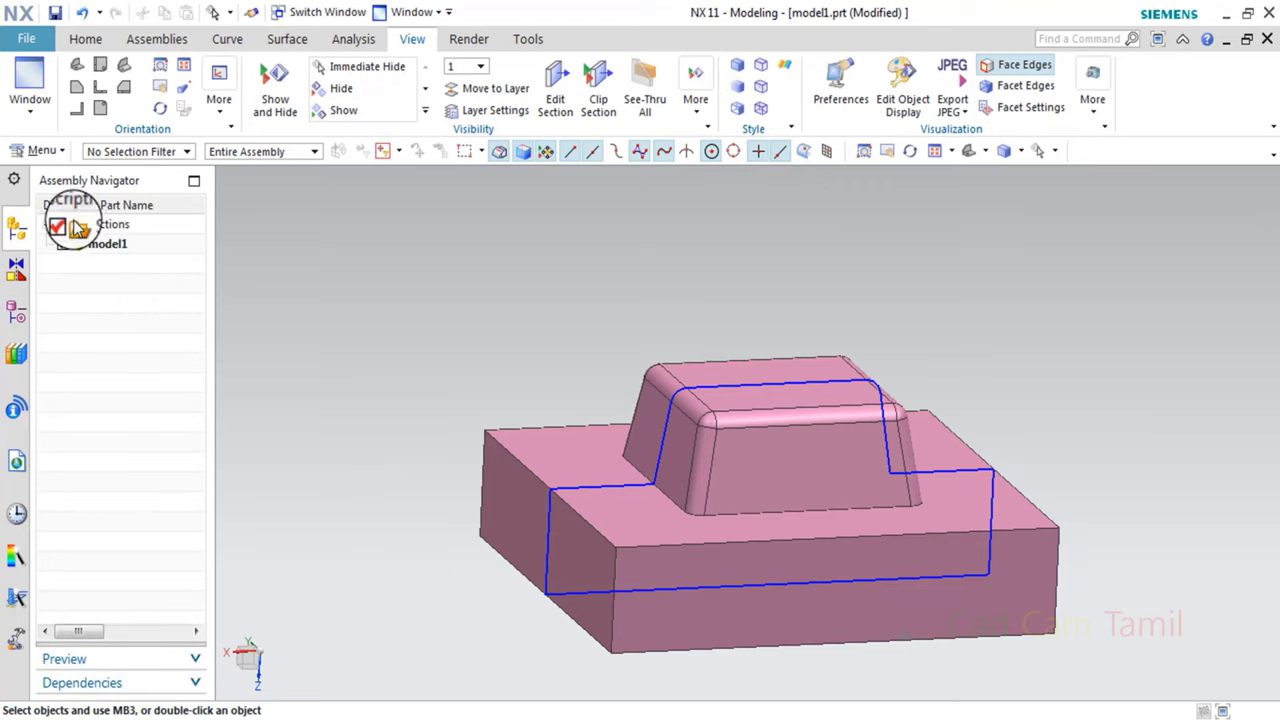
left_click(62, 224)
scroll(560, 470, "up", 5)
scroll(548, 461, "down", 5)
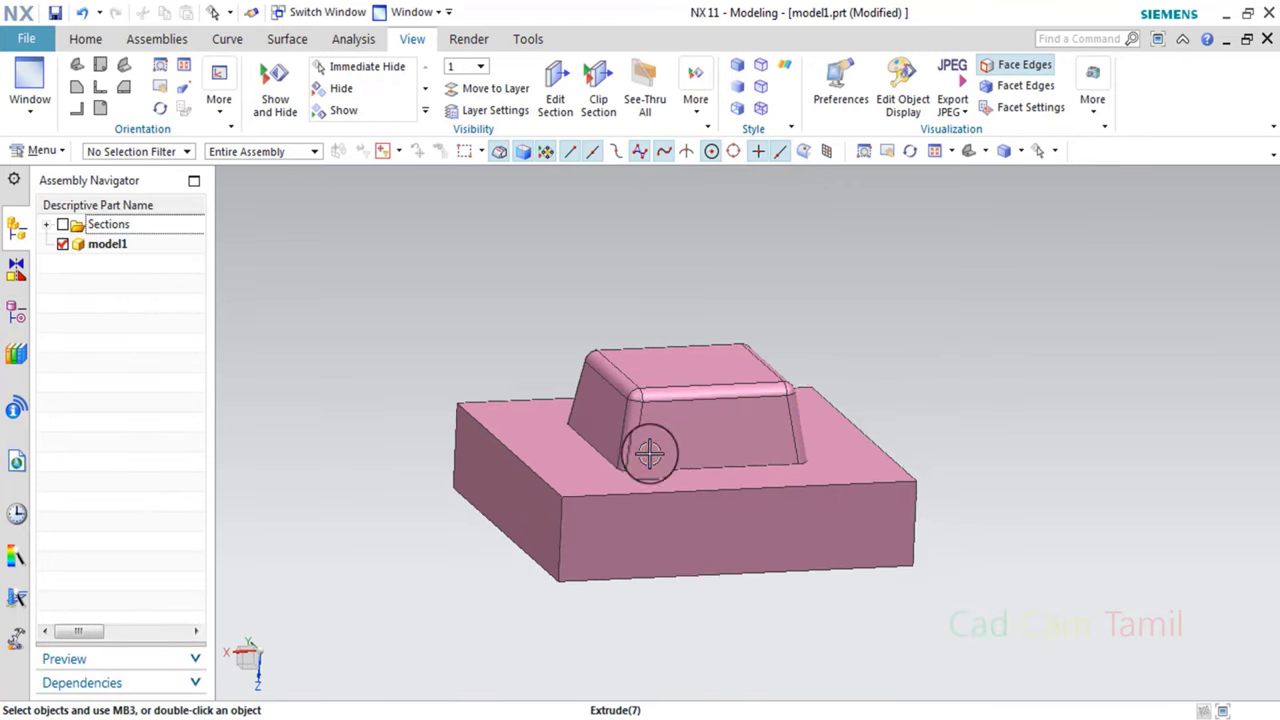
scroll(583, 426, "up", 3)
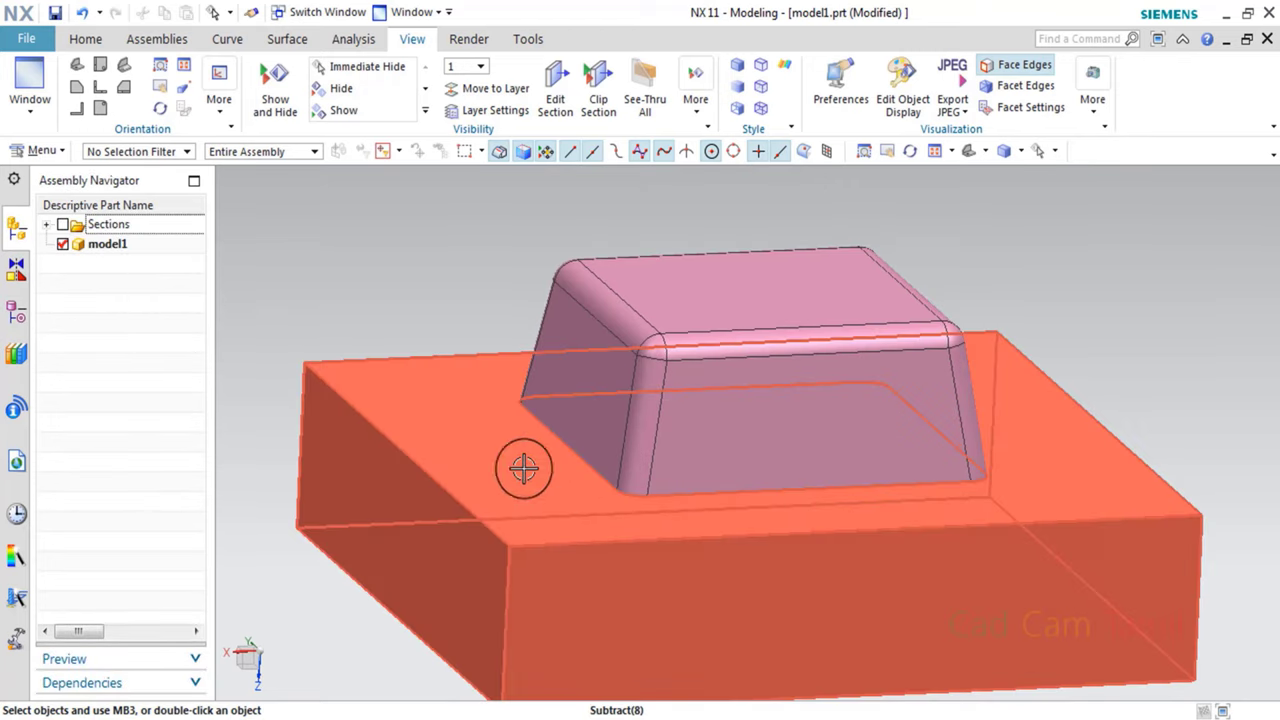
scroll(528, 440, "up", 3)
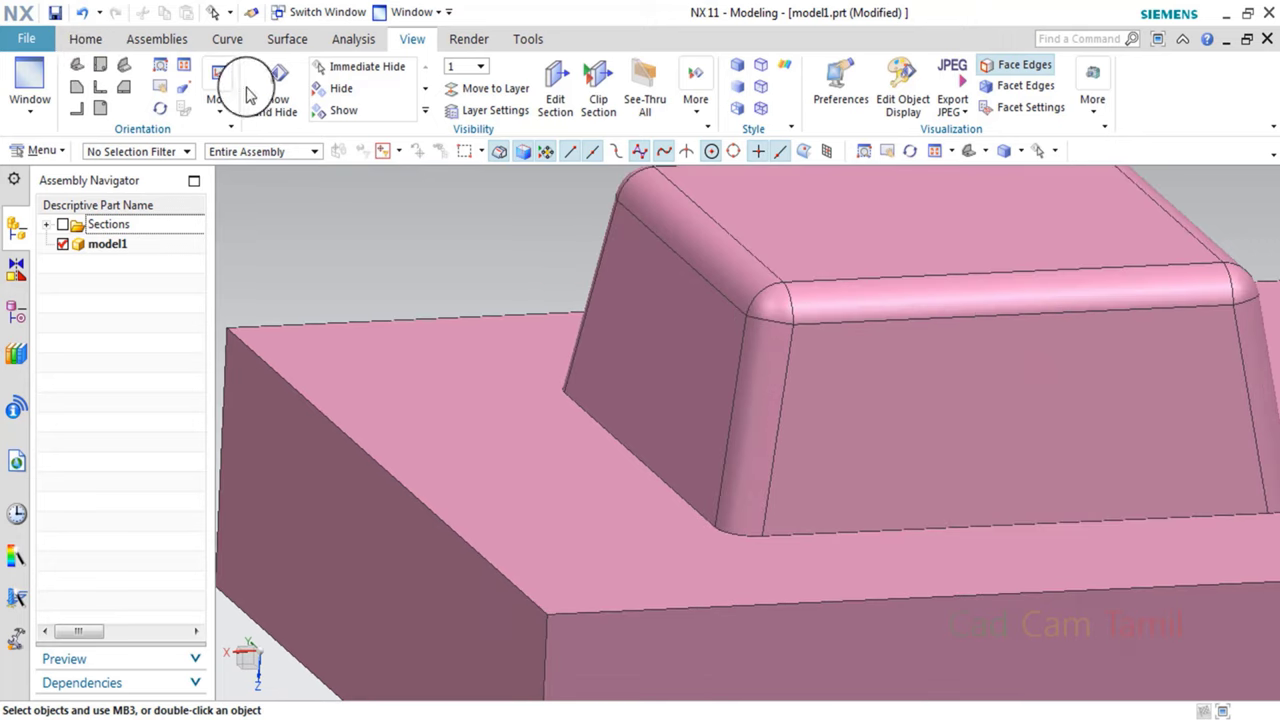
scroll(472, 342, "down", 3)
scroll(609, 474, "up", 2)
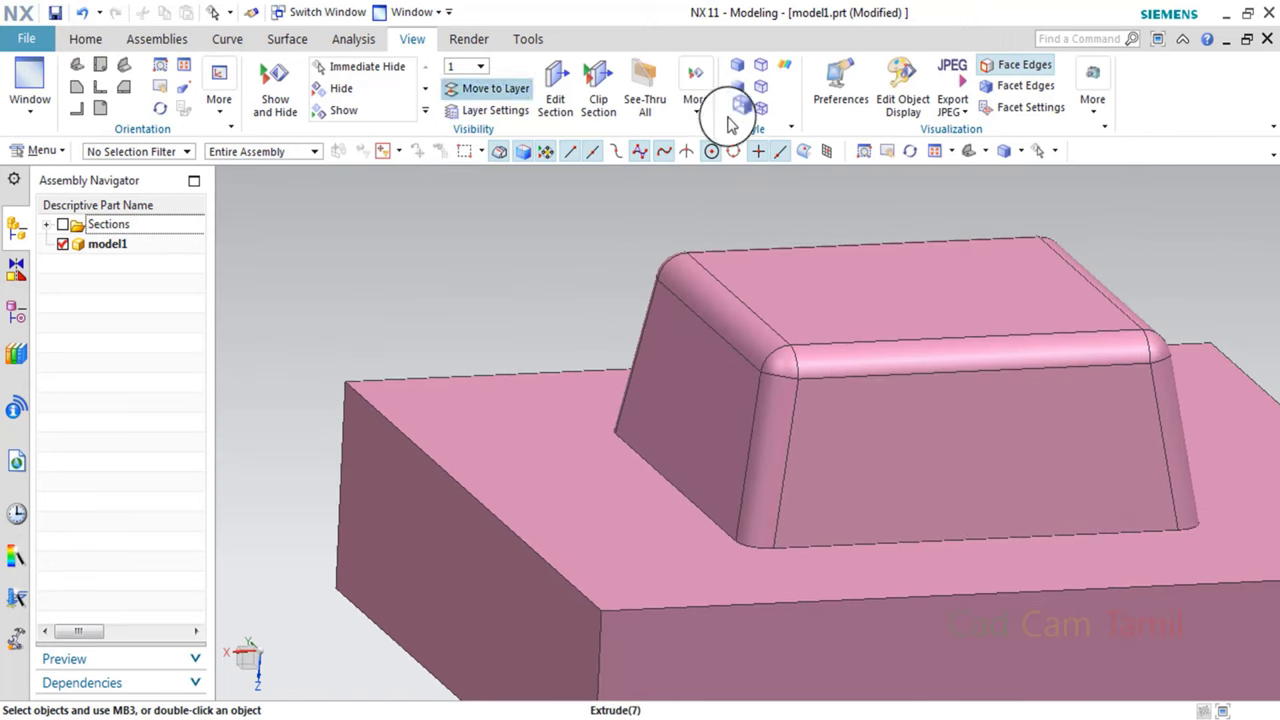
left_click(86, 40)
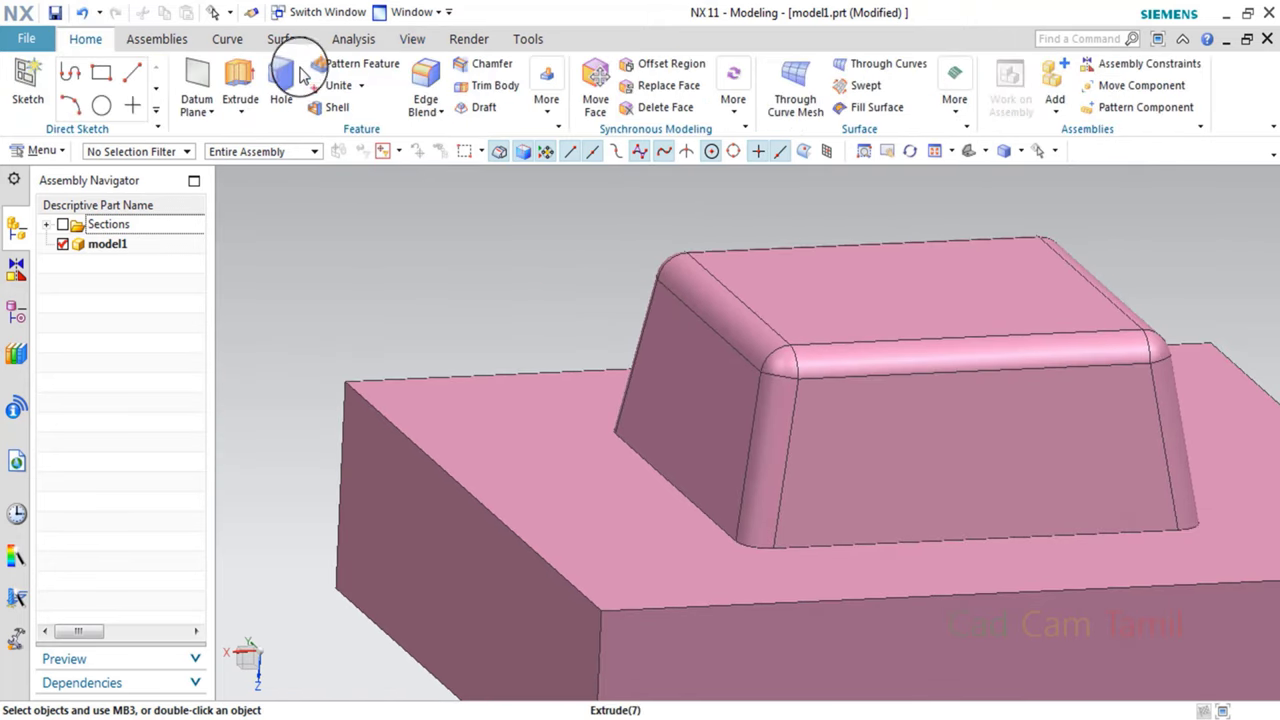
Split the mold block with a new plane offset 2 mm above the base's top face.
left_click(546, 92)
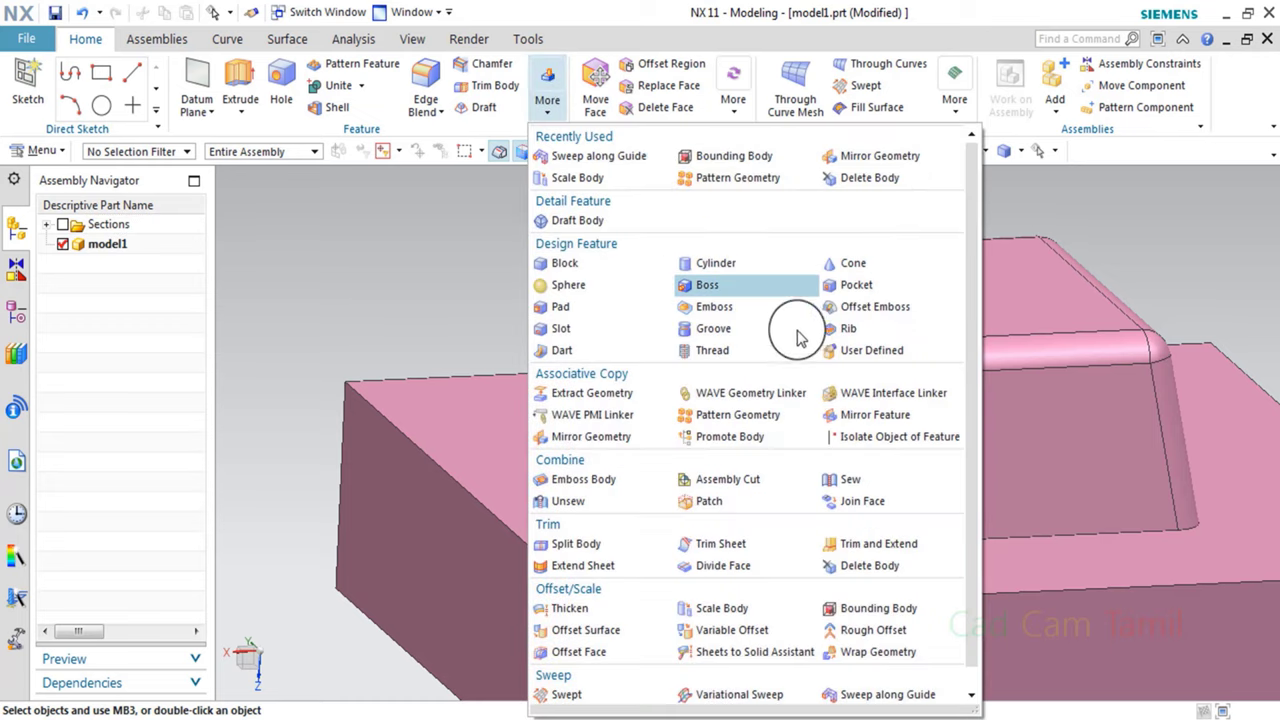
left_click(566, 548)
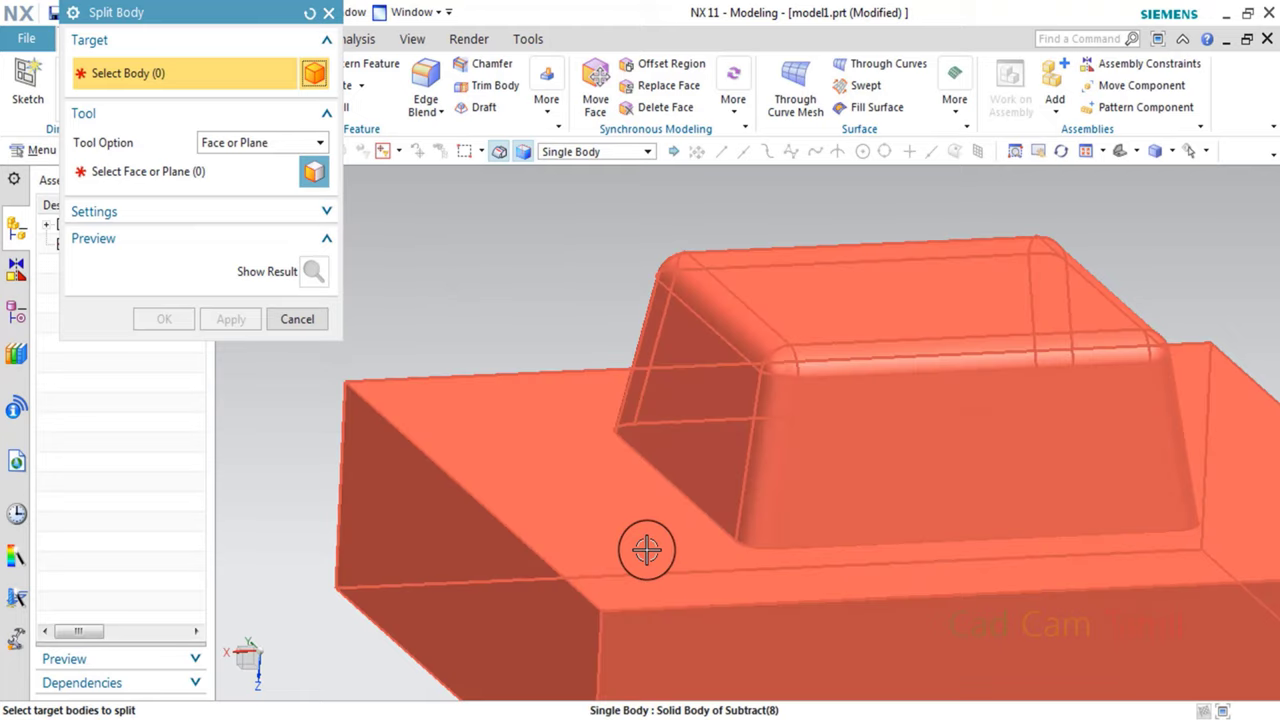
left_click(646, 550)
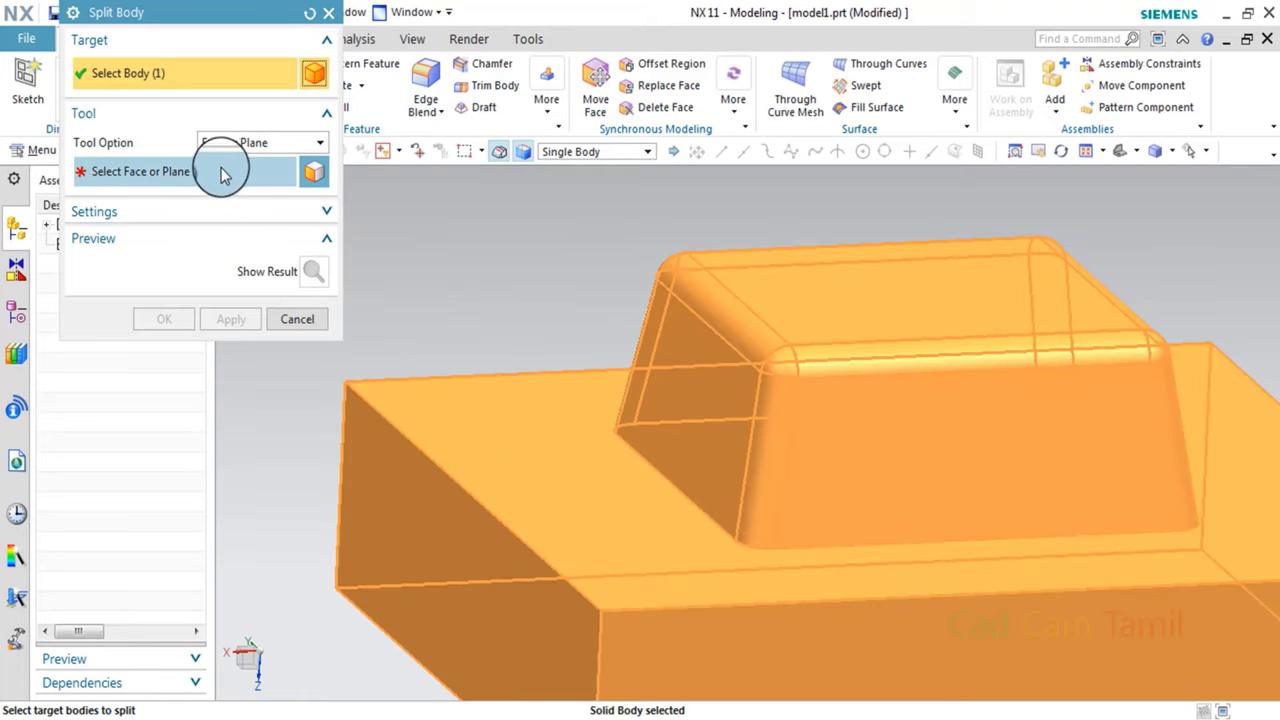
left_click(223, 171)
left_click(260, 143)
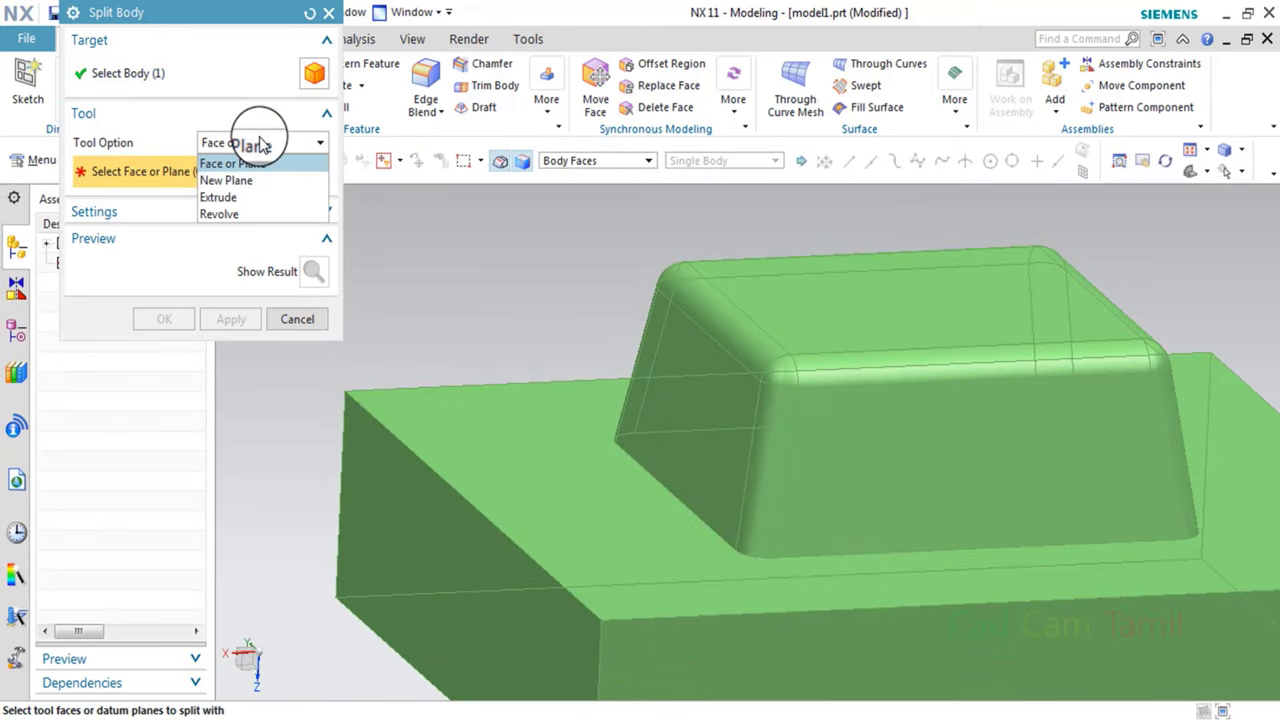
left_click(247, 181)
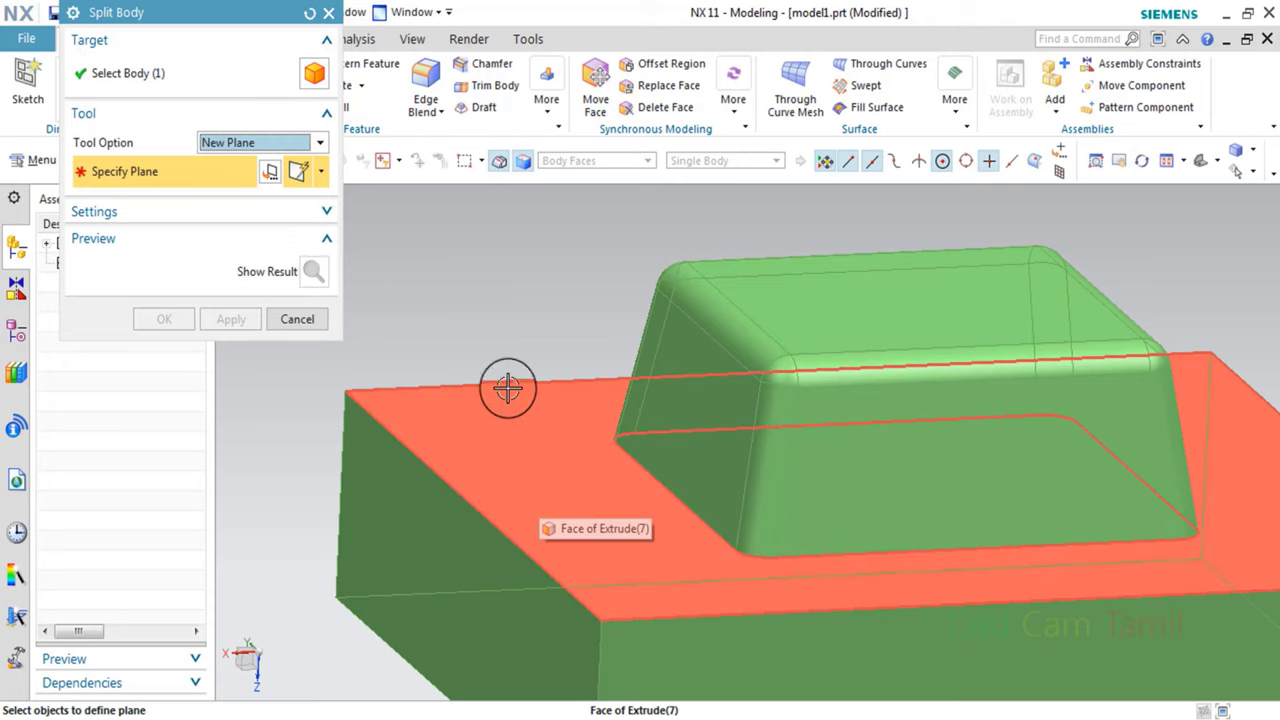
left_click(533, 477)
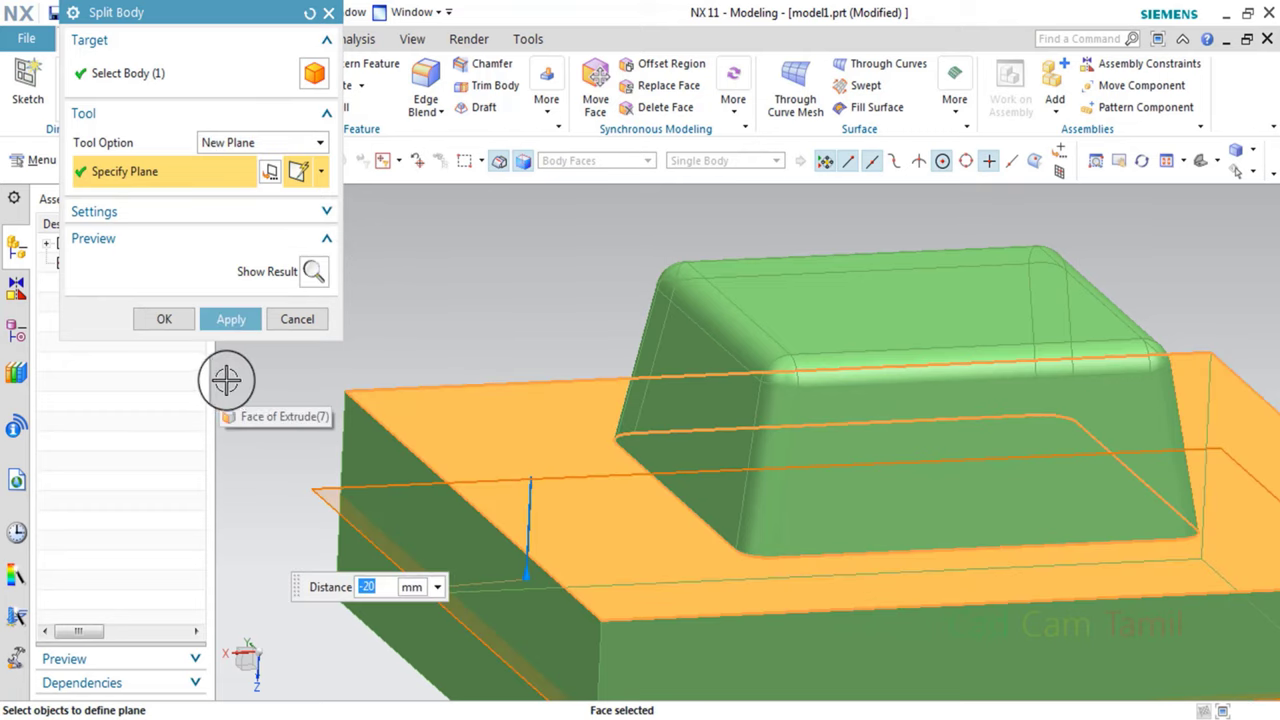
left_click(210, 211)
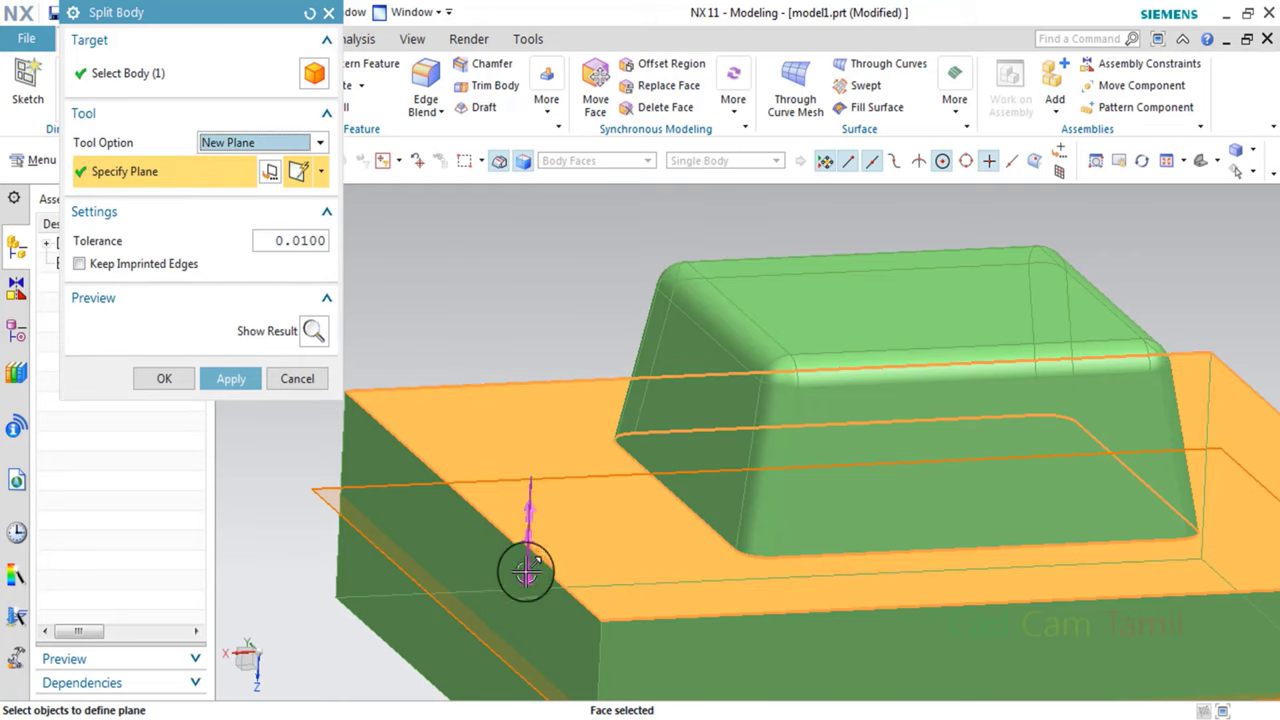
left_click_drag(527, 570, 529, 457)
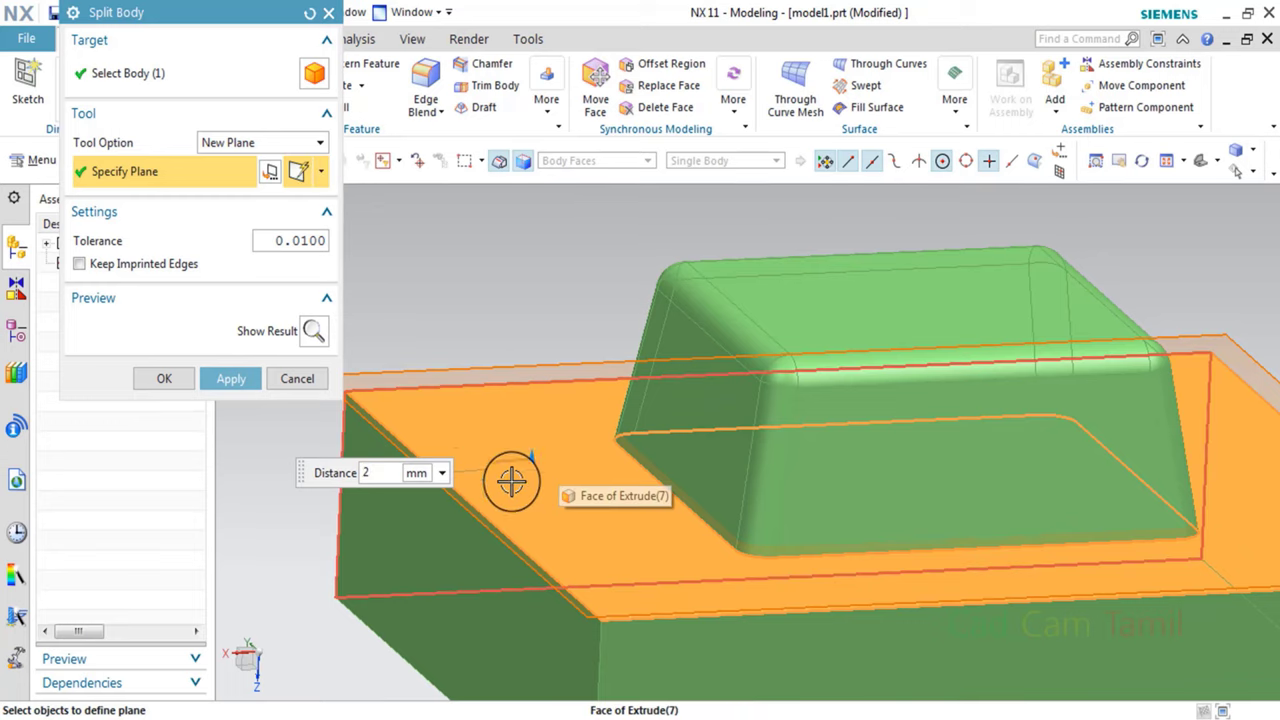
left_click(230, 378)
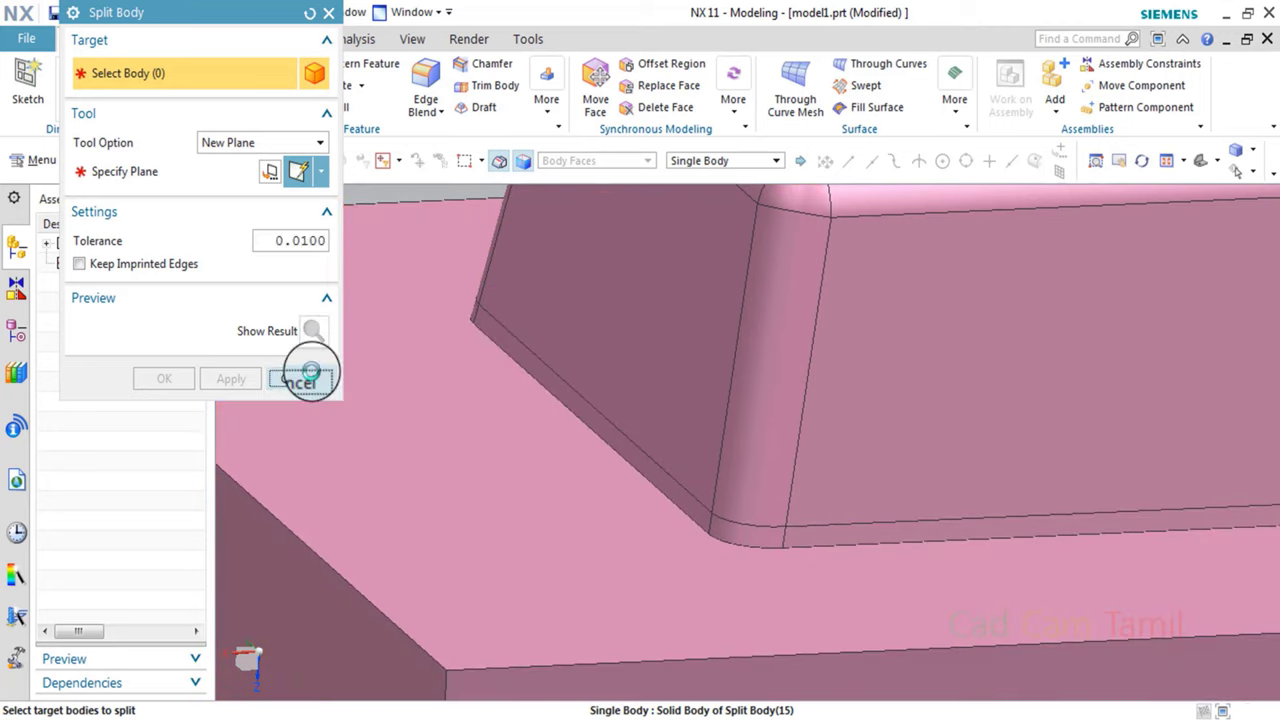
left_click(302, 376)
Edit Split Body (15) so its cutting plane distance is 0, flush with the top face.
double_click(140, 521)
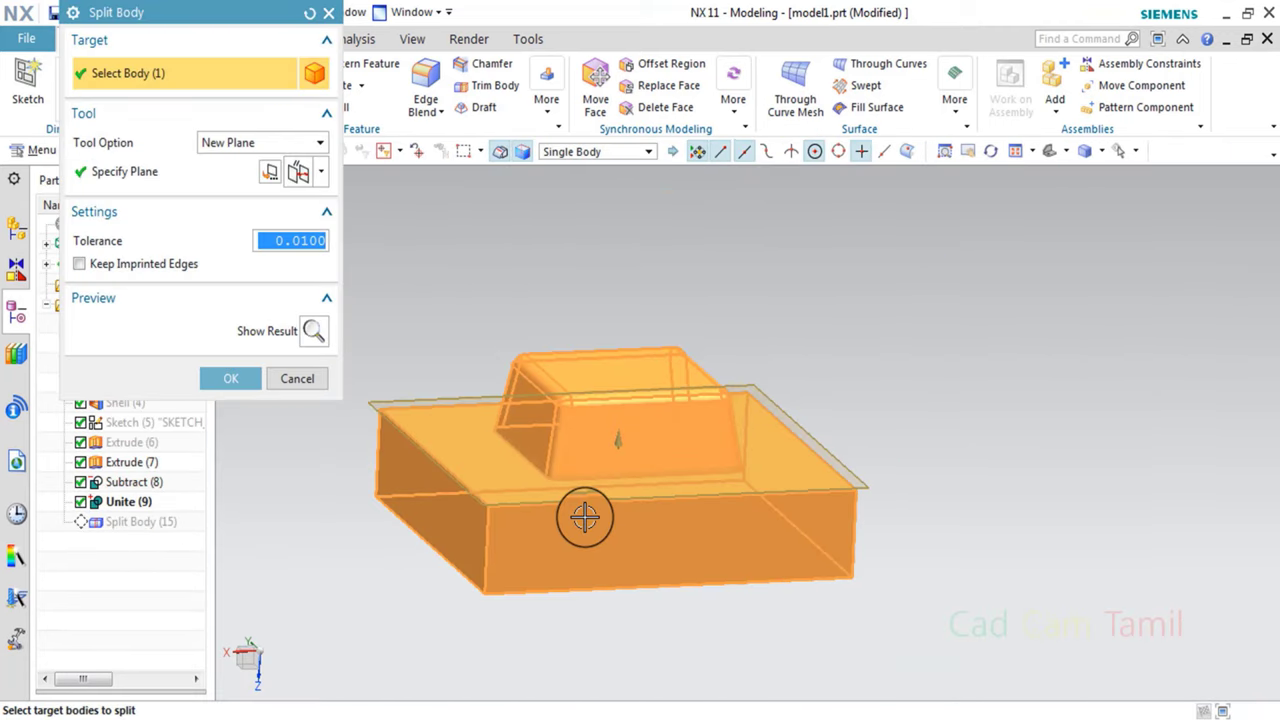
middle_click_drag(586, 517, 580, 485)
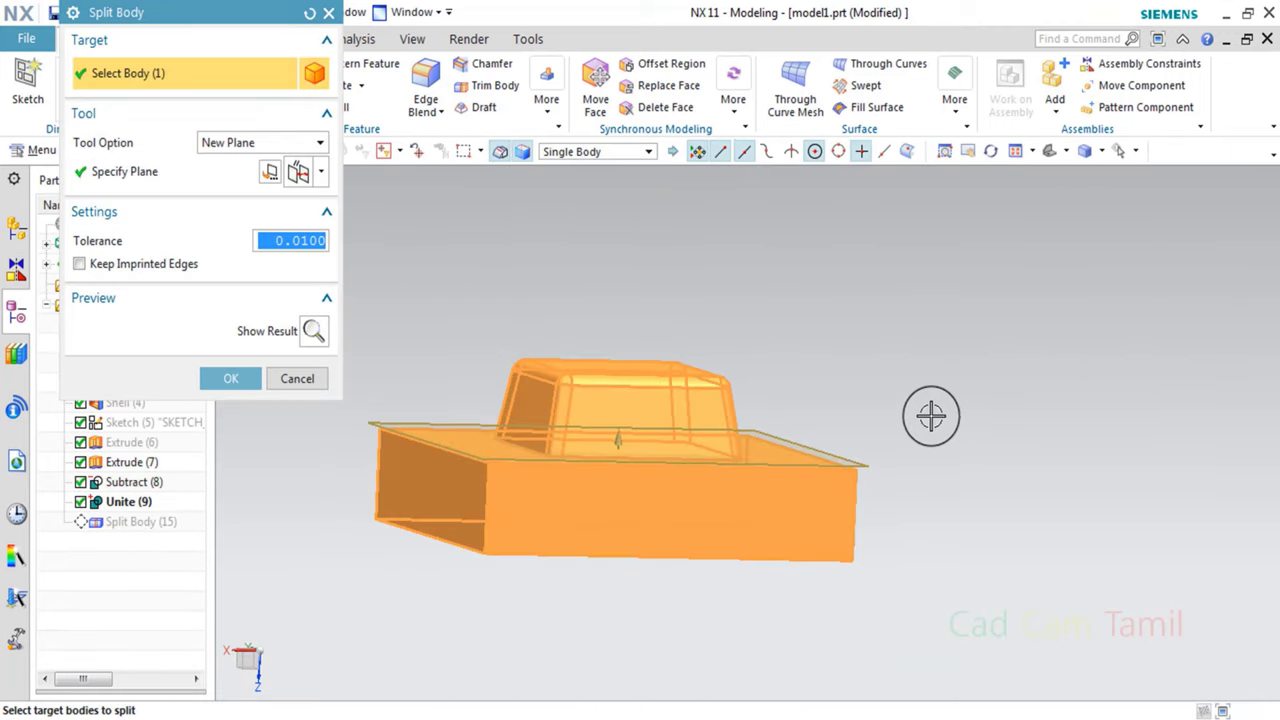
scroll(672, 436, "up", 3)
left_click_drag(608, 455, 606, 398)
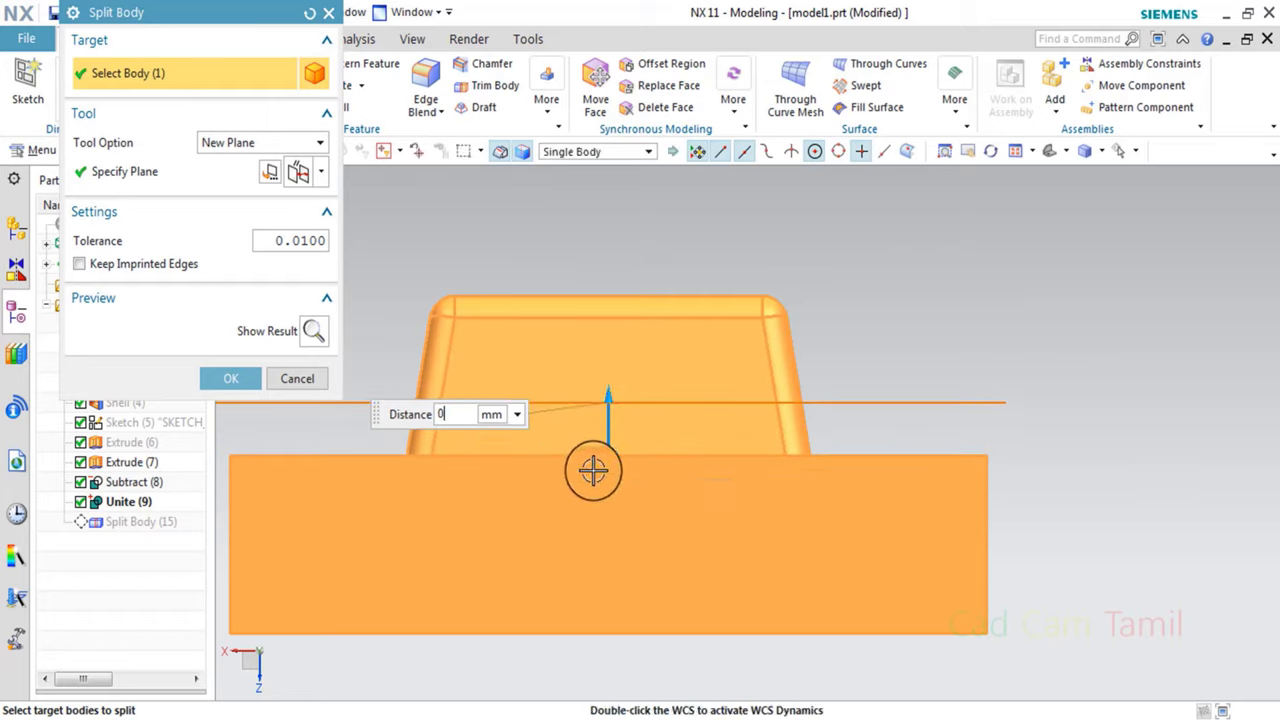
key("Return")
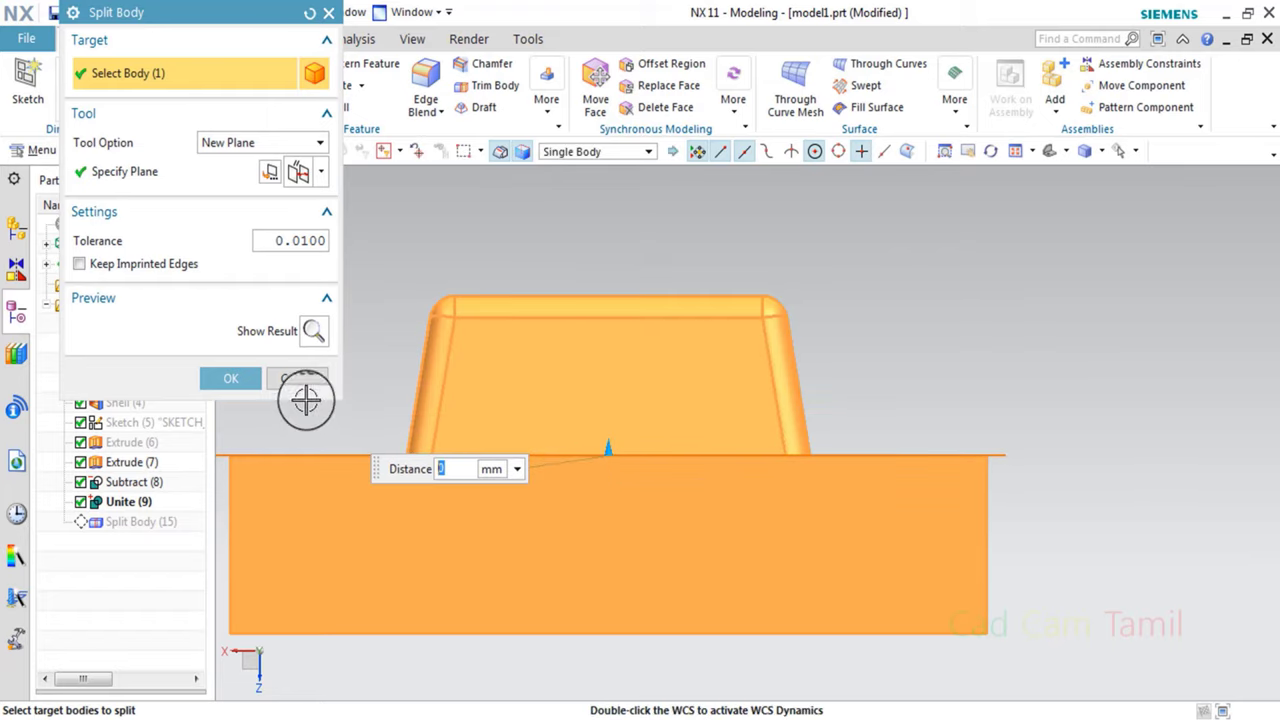
left_click(242, 377)
middle_click_drag(329, 420, 350, 407)
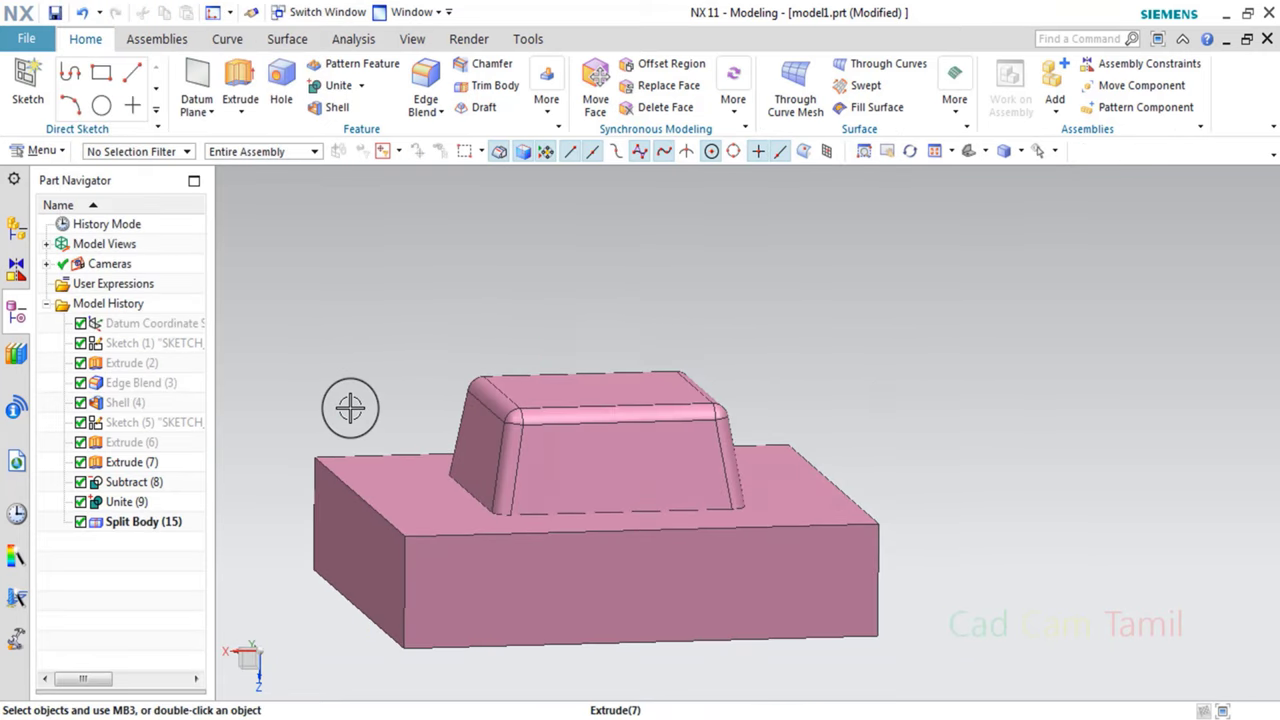
scroll(429, 449, "up", 2)
scroll(443, 466, "down", 2)
scroll(443, 466, "up", 3)
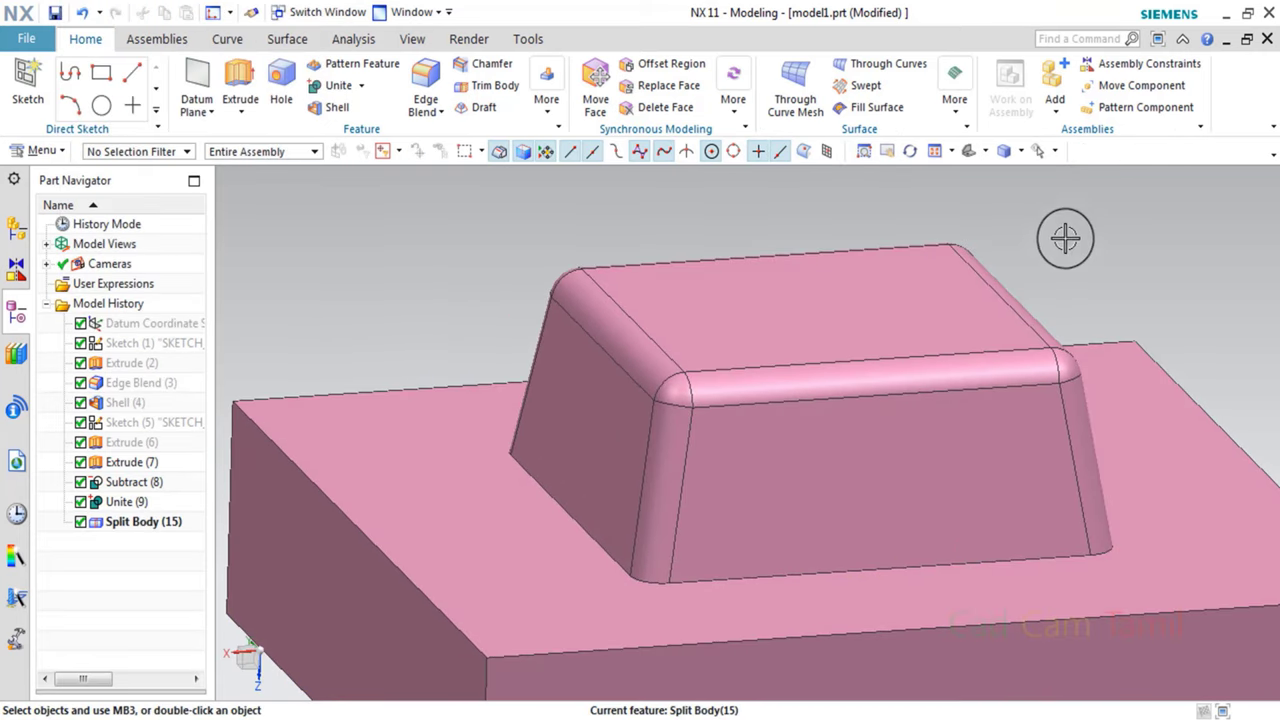
Hide the upper boss body with Immediate Hide, then bring it back with Ctrl+Shift+U.
left_click(1055, 152)
left_click(1072, 200)
left_click(959, 410)
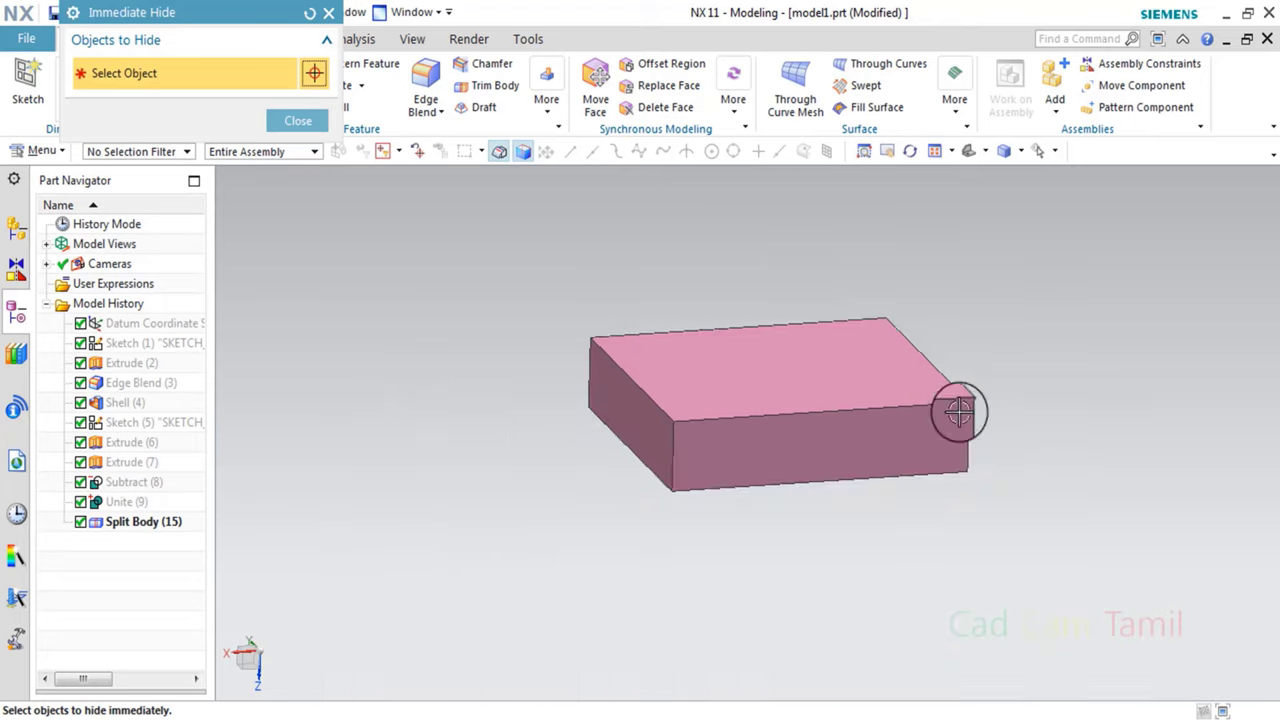
scroll(959, 410, "up", 2)
scroll(554, 508, "down", 3)
scroll(554, 508, "up", 2)
left_click(297, 120)
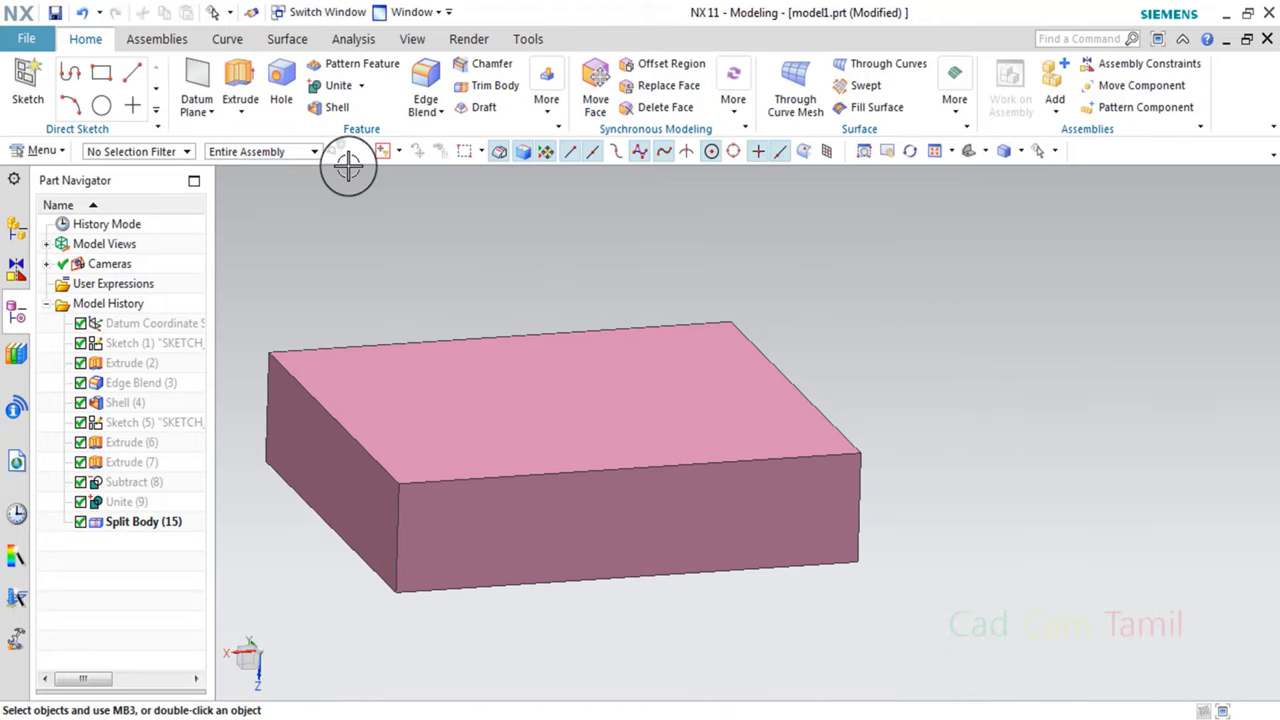
key("ctrl+shift+u")
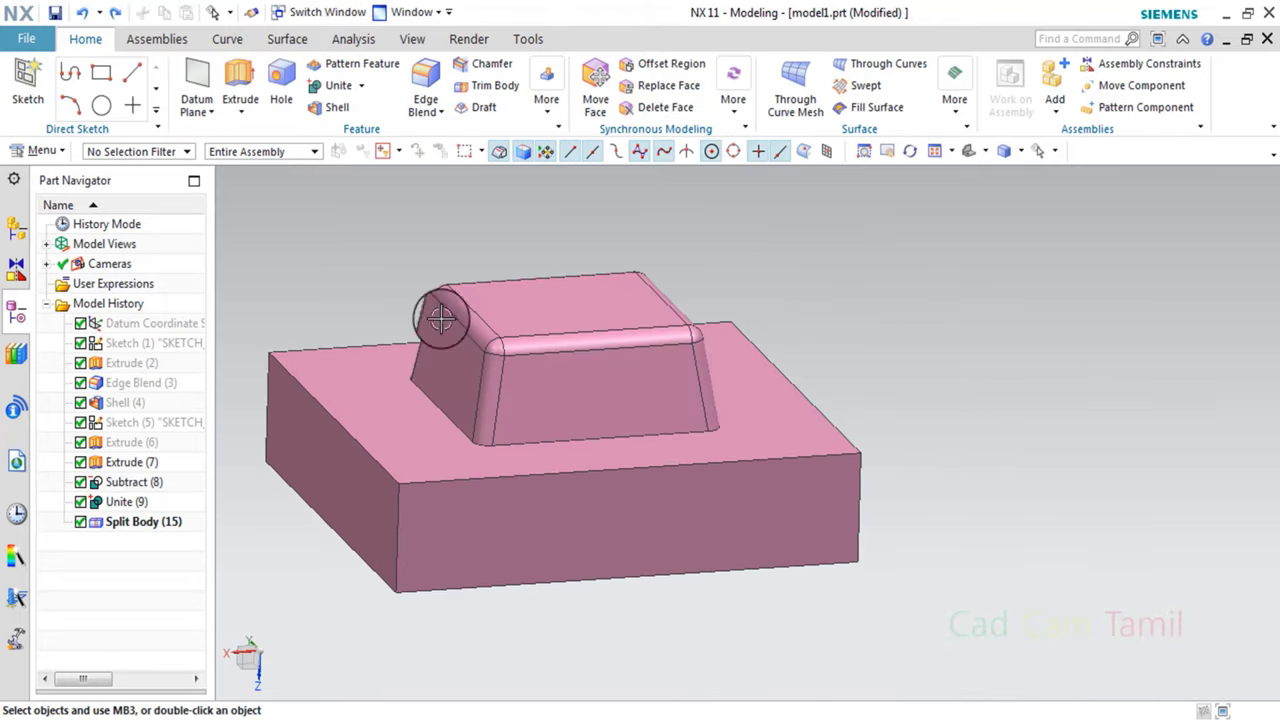
scroll(784, 556, "down", 2)
scroll(630, 525, "up", 2)
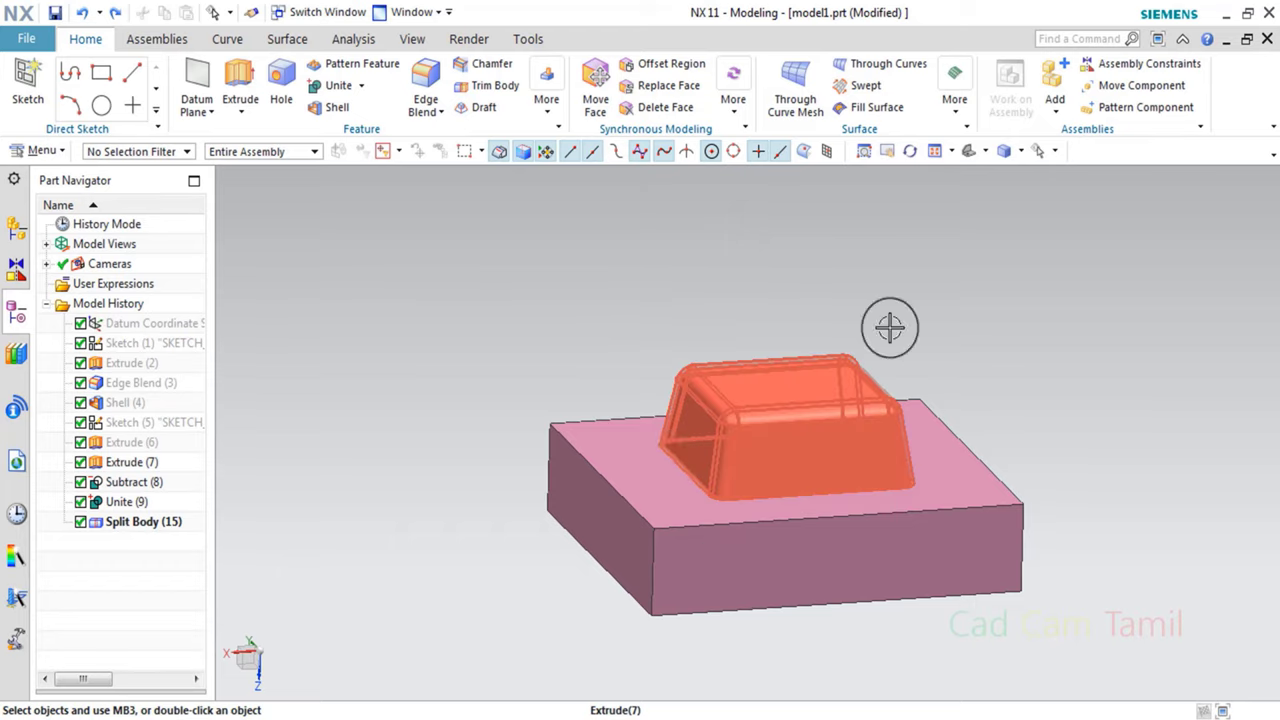
Immediate Hide the base block, leaving only the split-off upper body visible.
left_click(1056, 152)
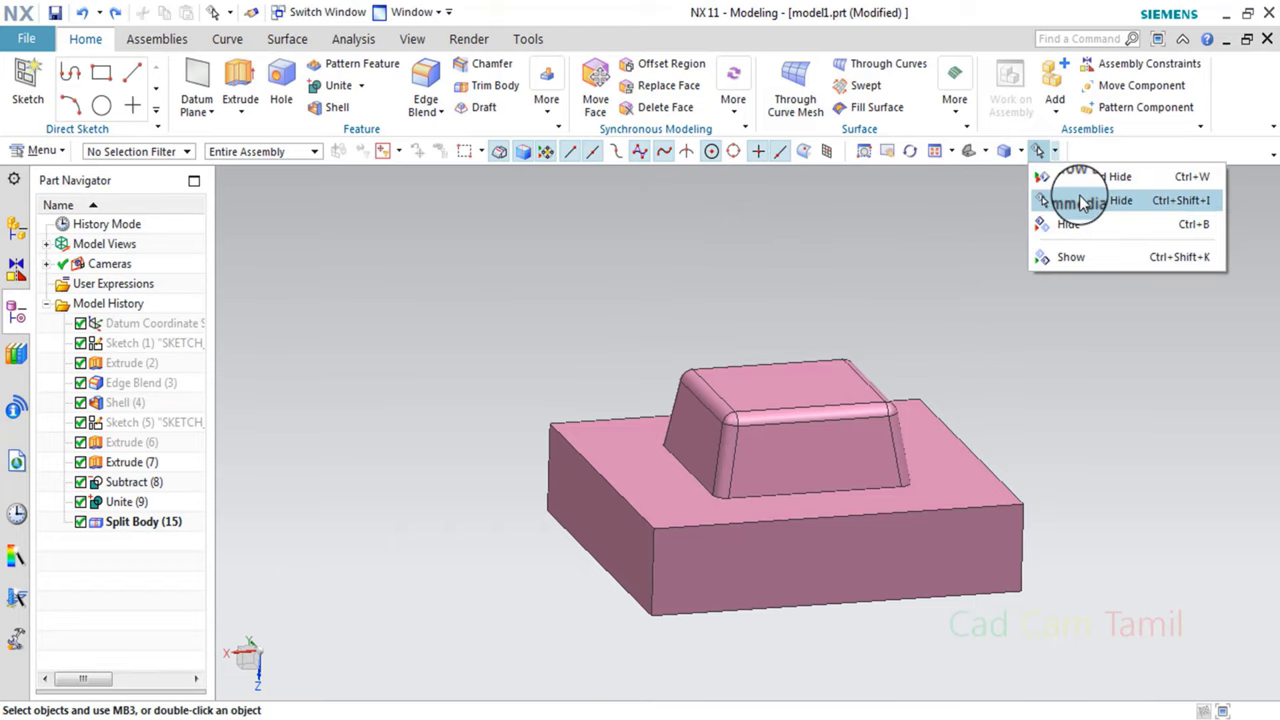
left_click(1068, 197)
left_click(955, 522)
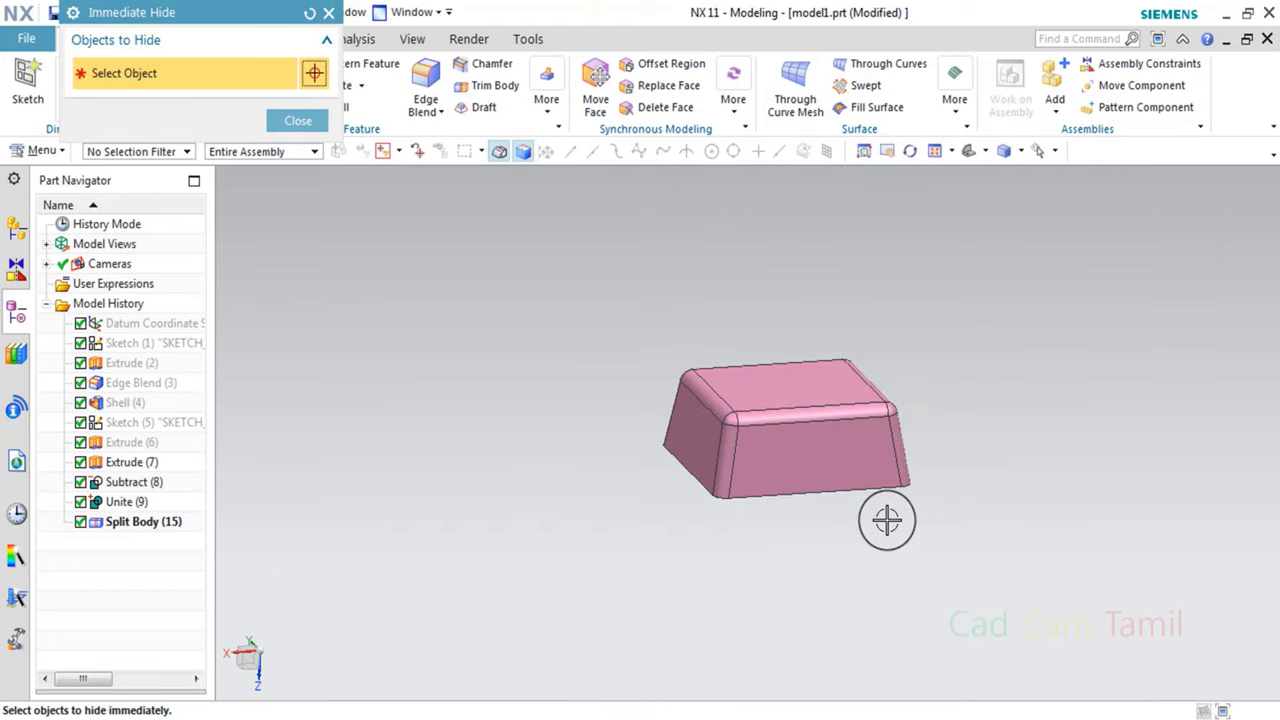
scroll(889, 520, "up", 3)
scroll(370, 456, "down", 3)
mouse_move(385, 451)
middle_mouse_down()
mouse_move(389, 323)
mouse_move(414, 289)
middle_mouse_up()
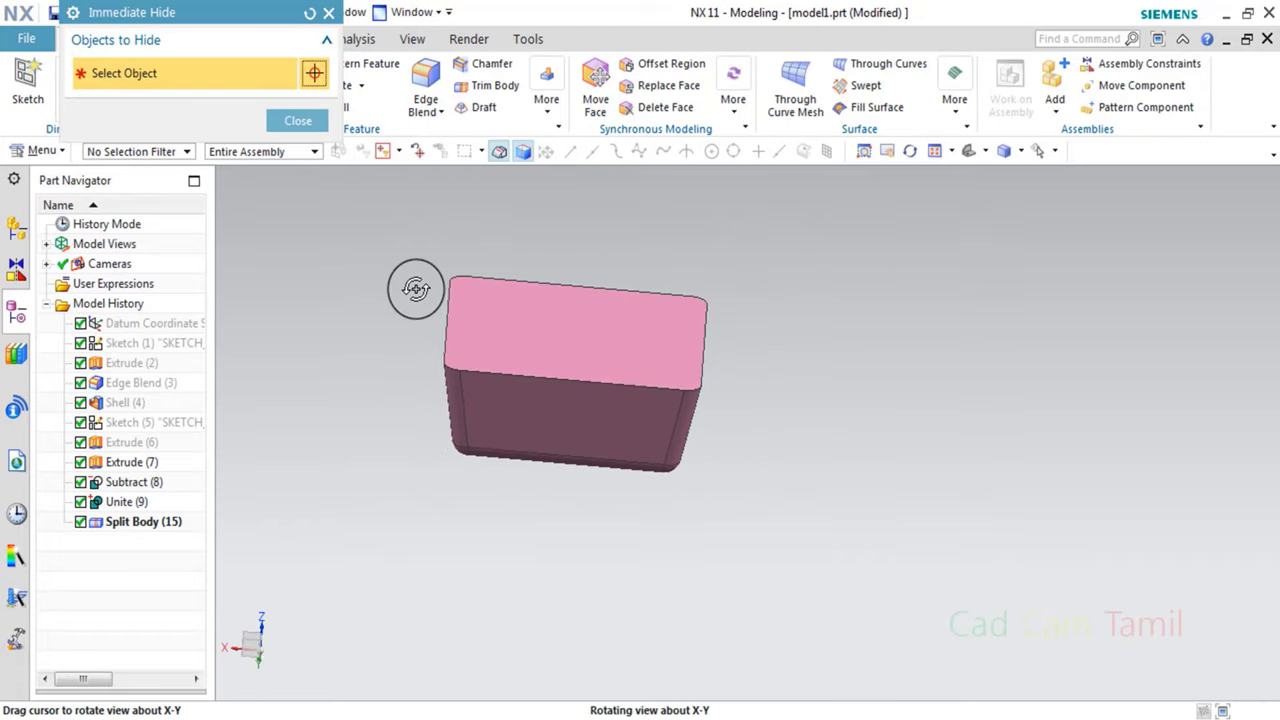
left_click(298, 120)
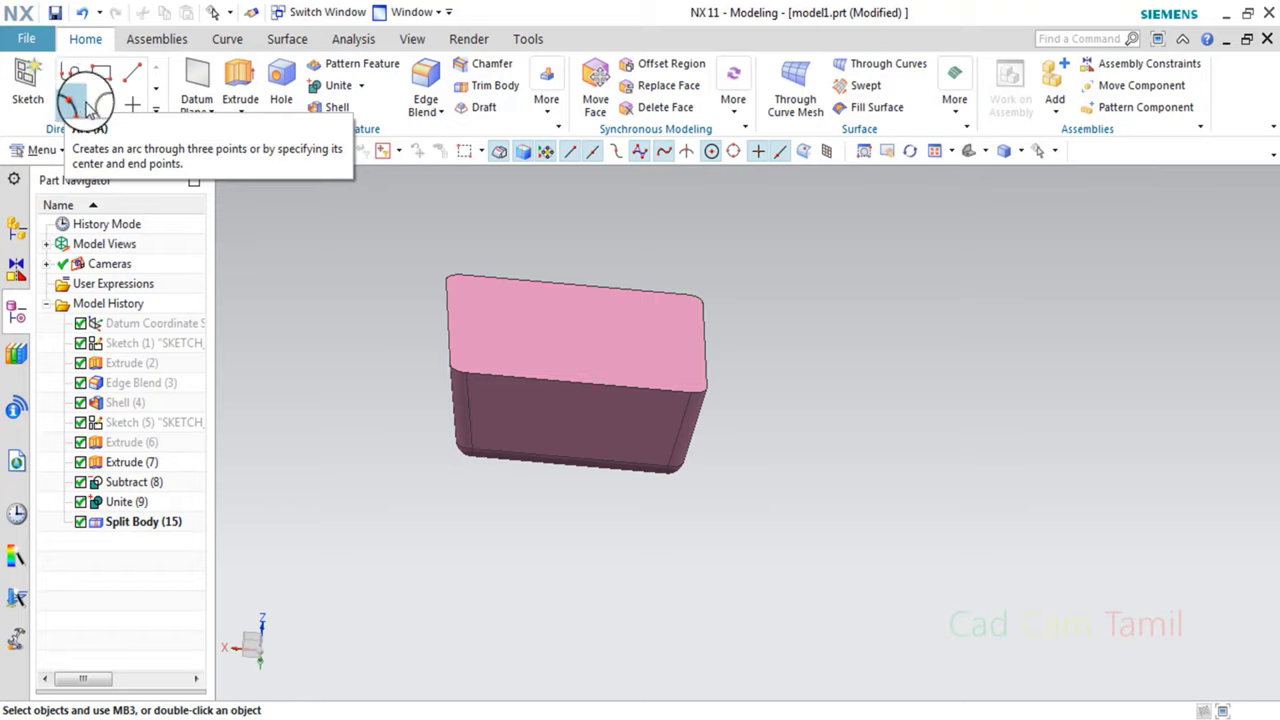
left_click(14, 82)
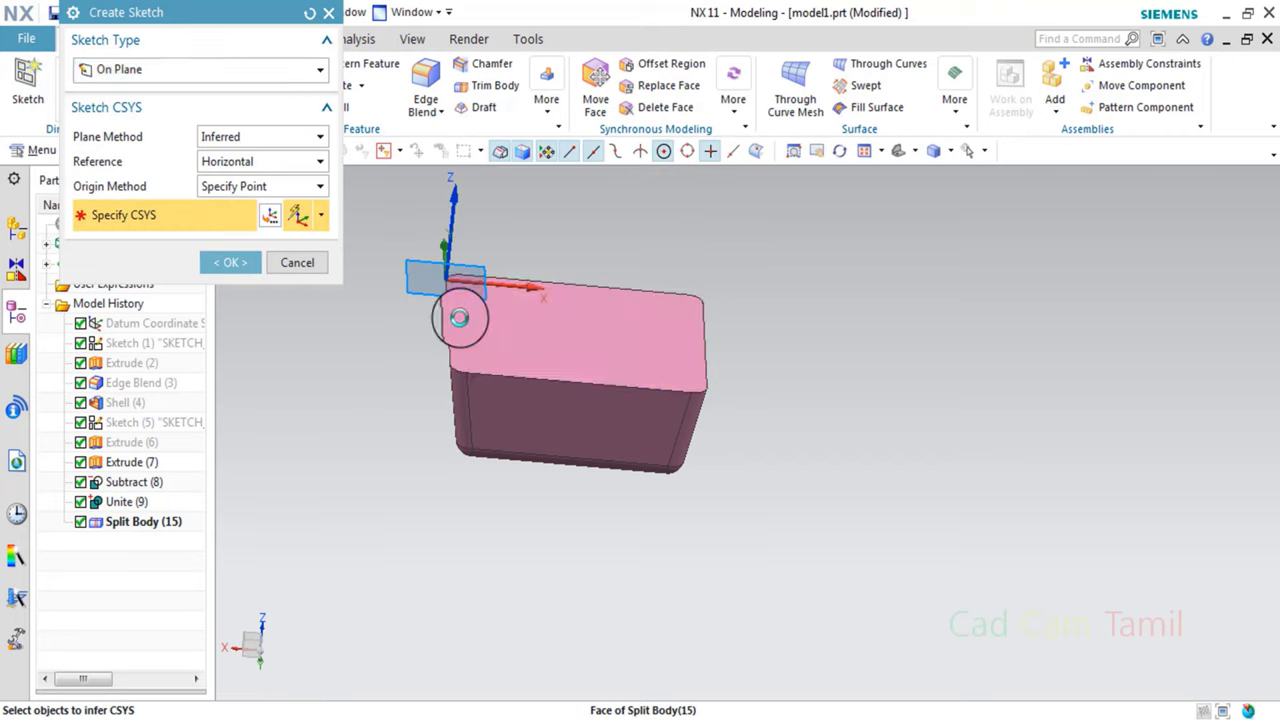
left_click(243, 263)
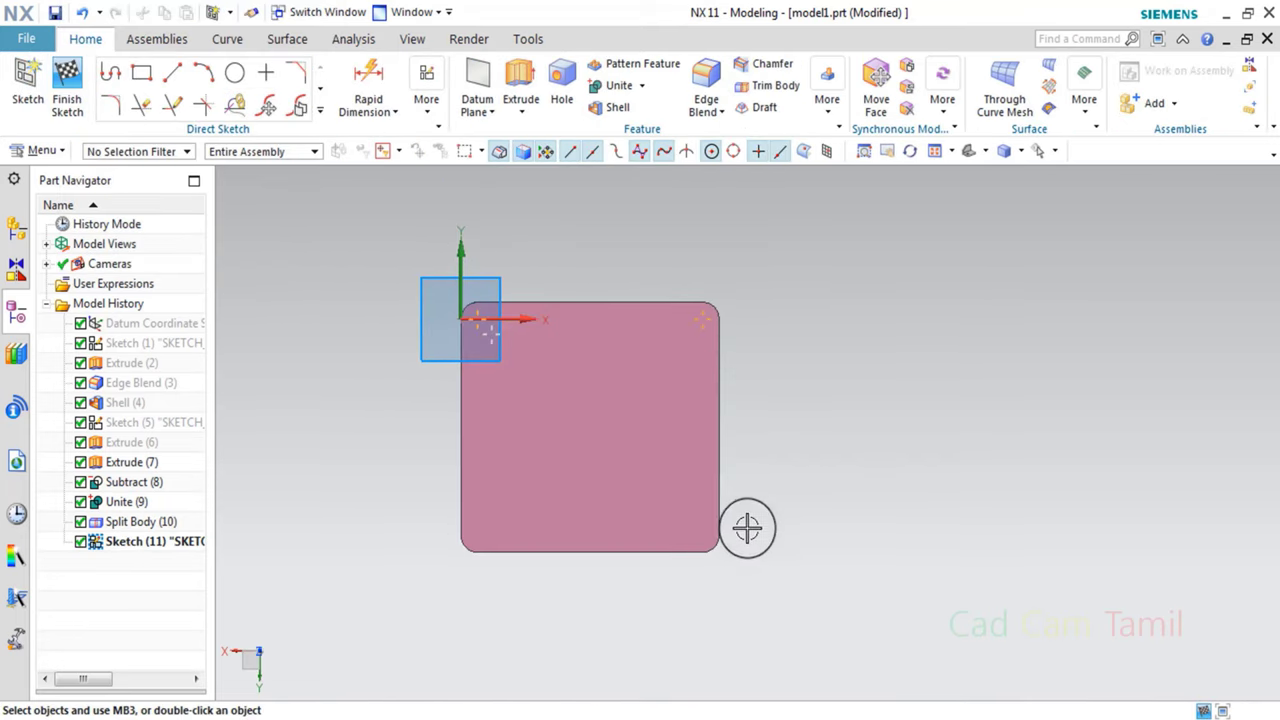
left_click(320, 110)
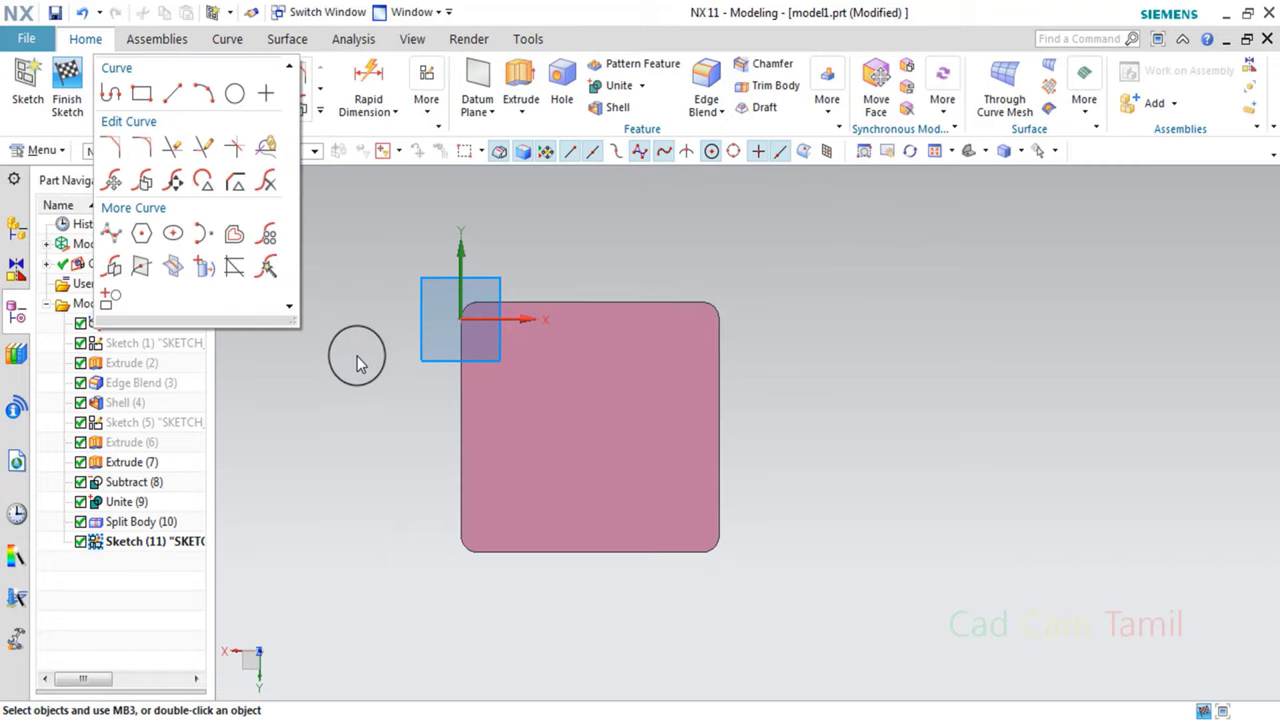
left_click(64, 100)
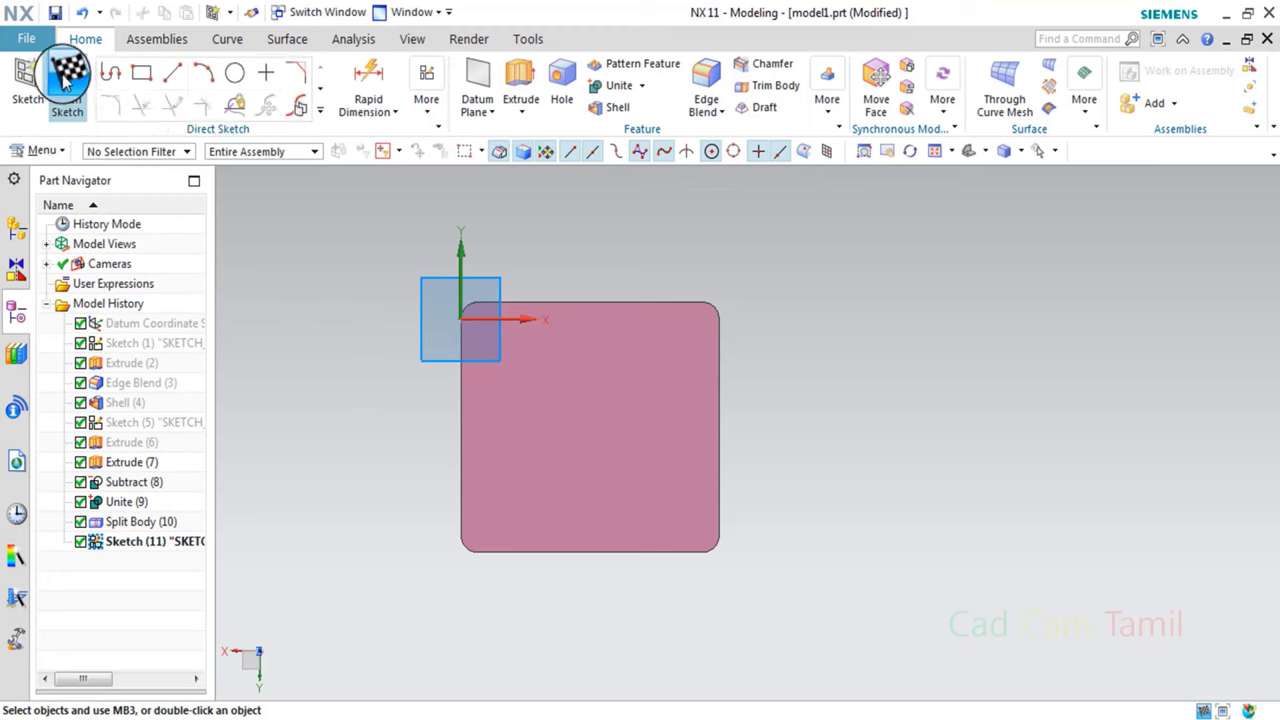
middle_click_drag(417, 459, 437, 394)
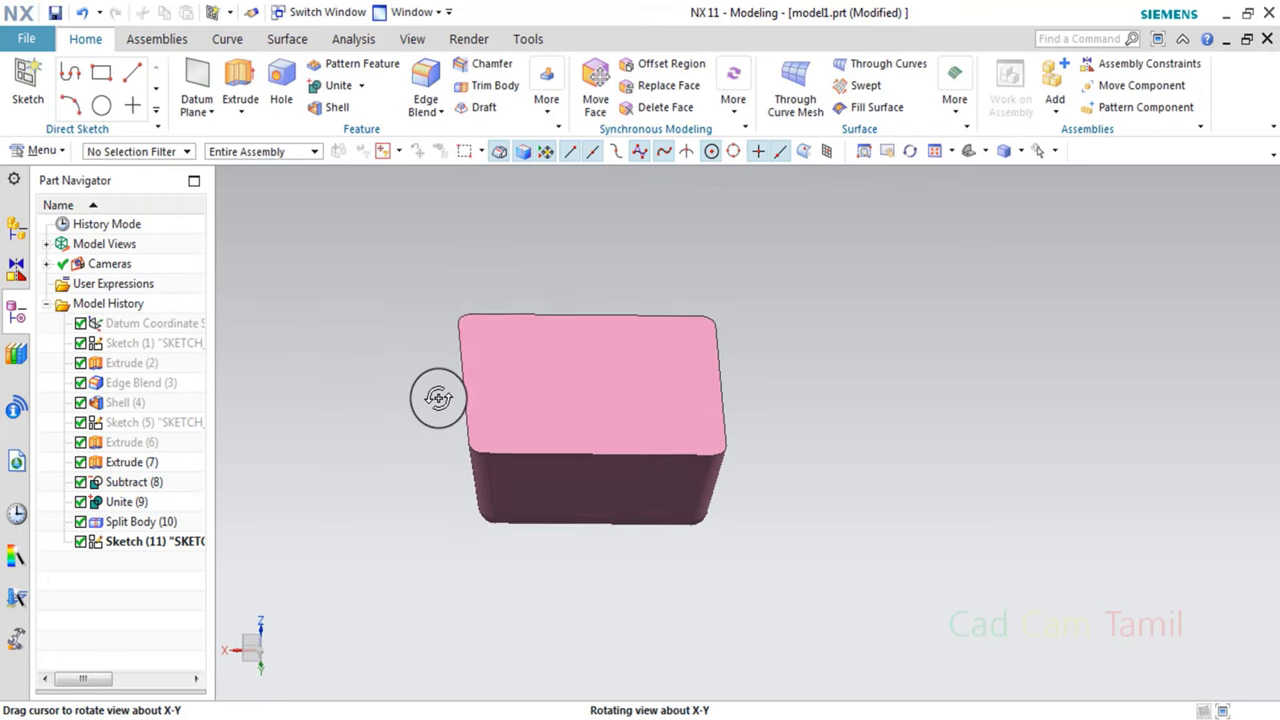
right_click(186, 540)
left_click(243, 435)
mouse_move(406, 514)
middle_mouse_down()
mouse_move(417, 489)
mouse_move(330, 378)
middle_mouse_up()
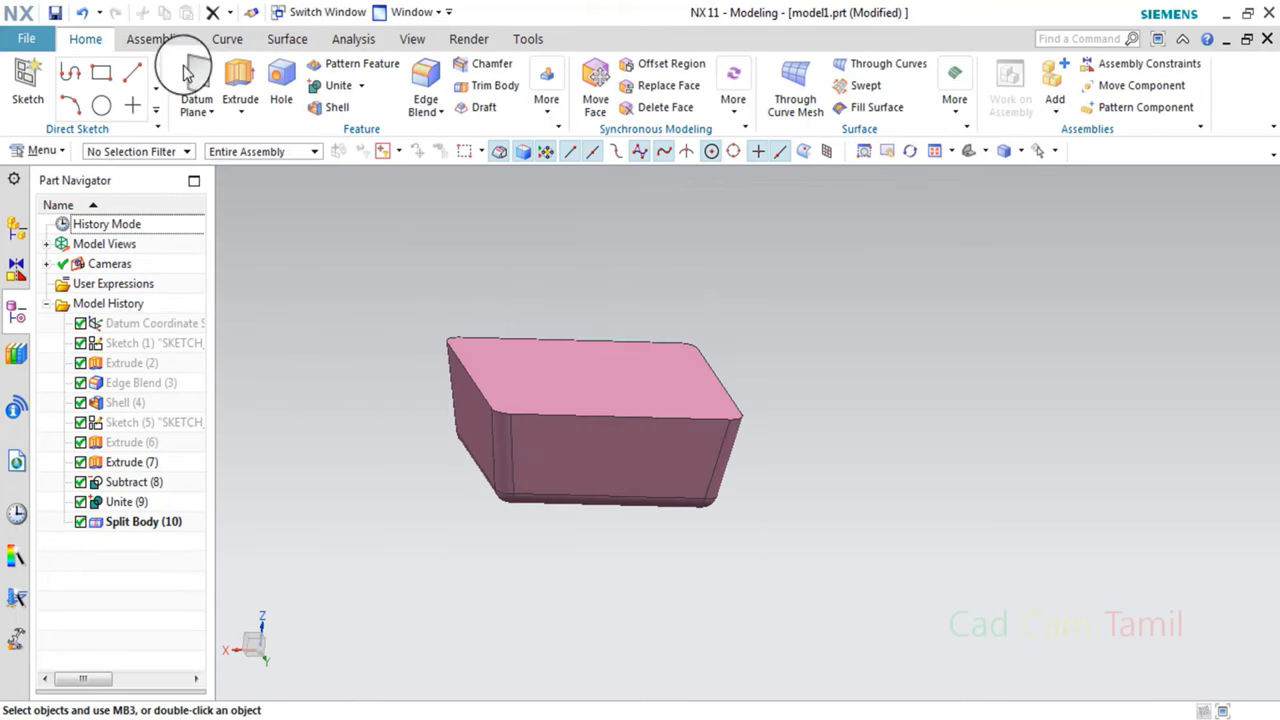
left_click(234, 82)
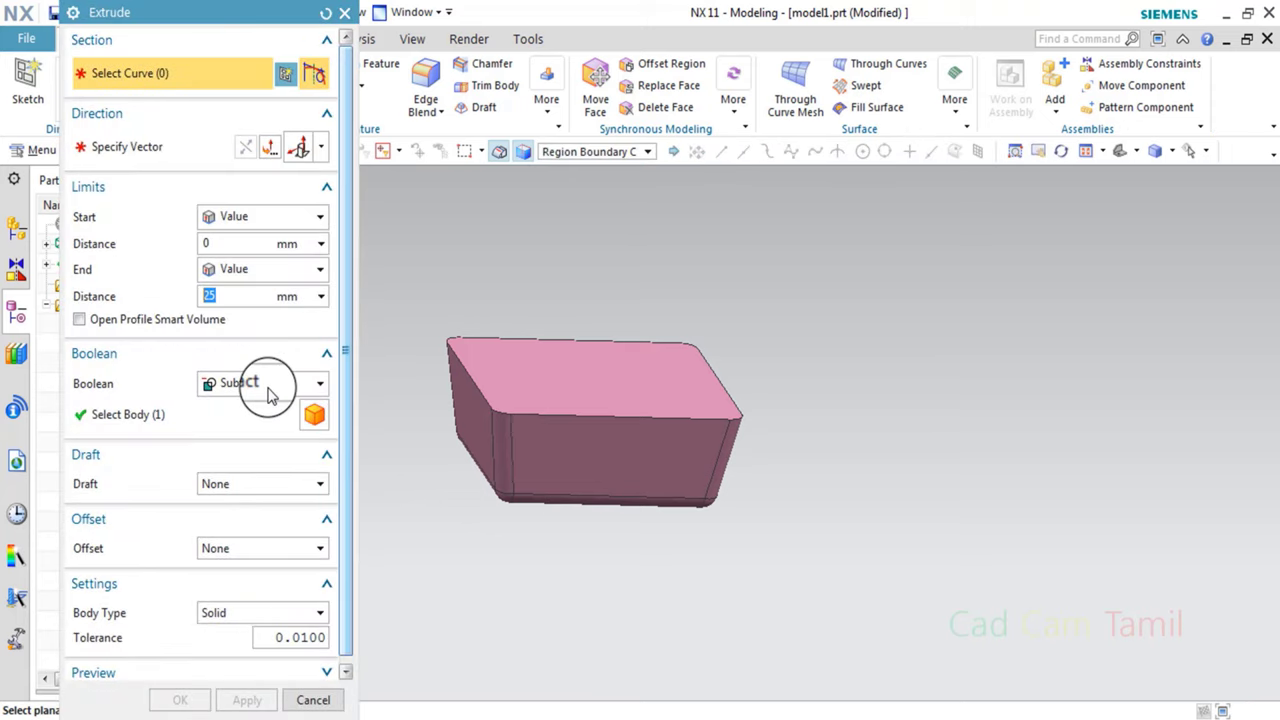
left_click(264, 386)
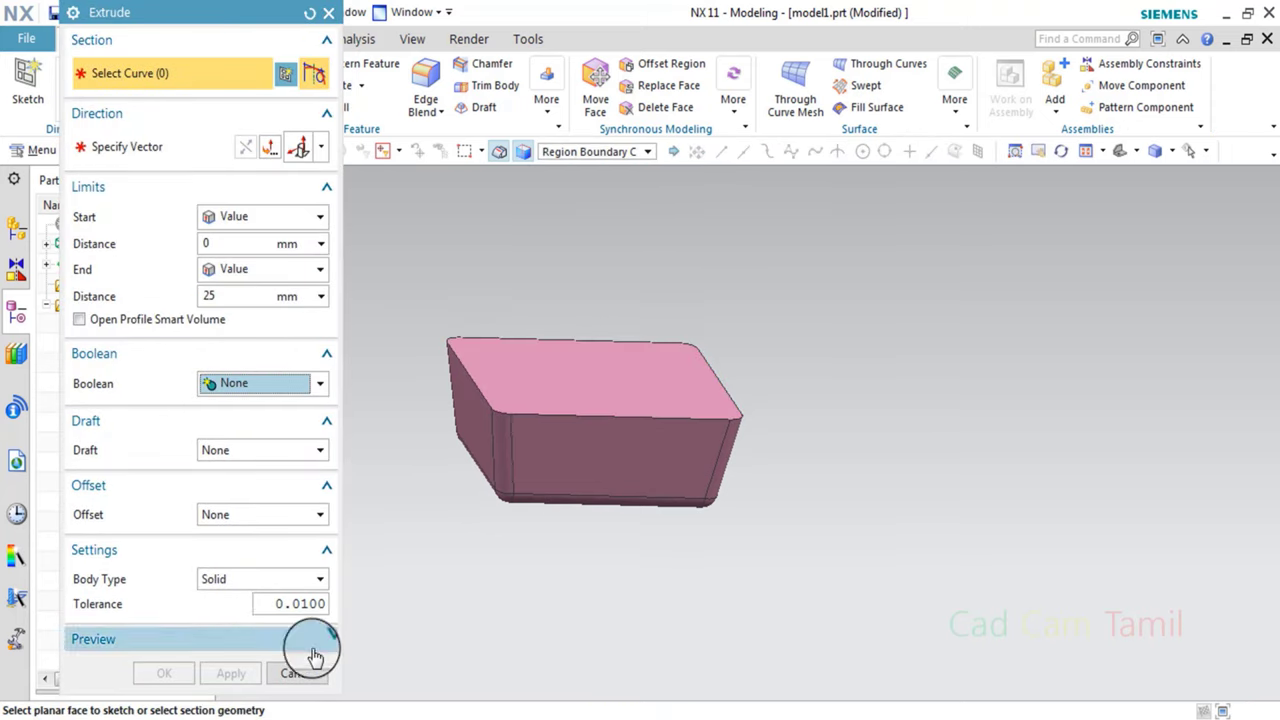
left_click(297, 673)
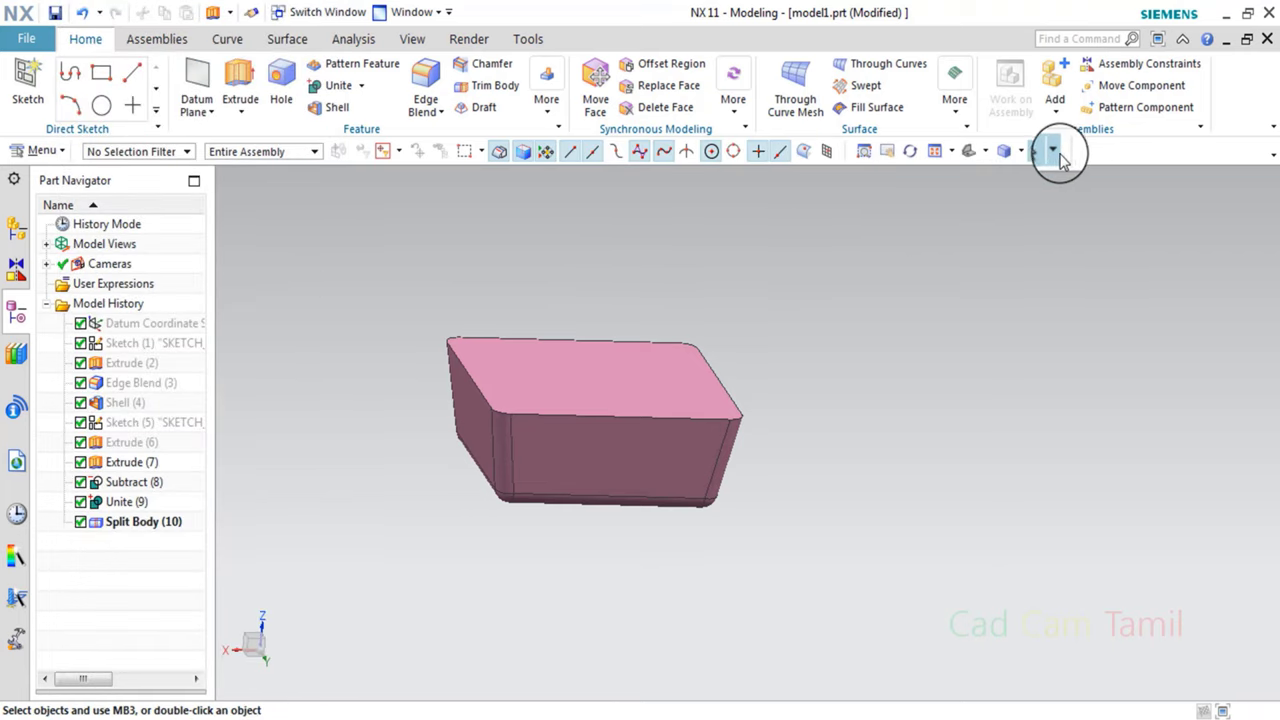
left_click(1058, 152)
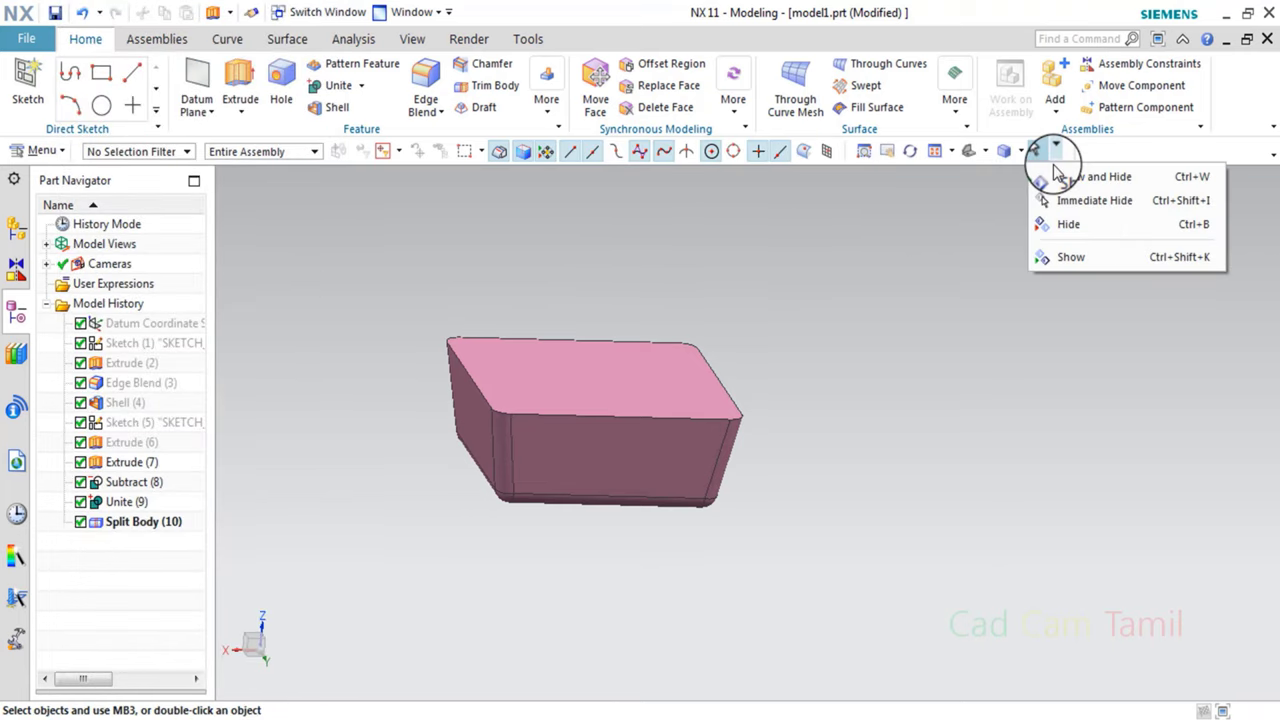
left_click(1100, 263)
left_click(737, 377)
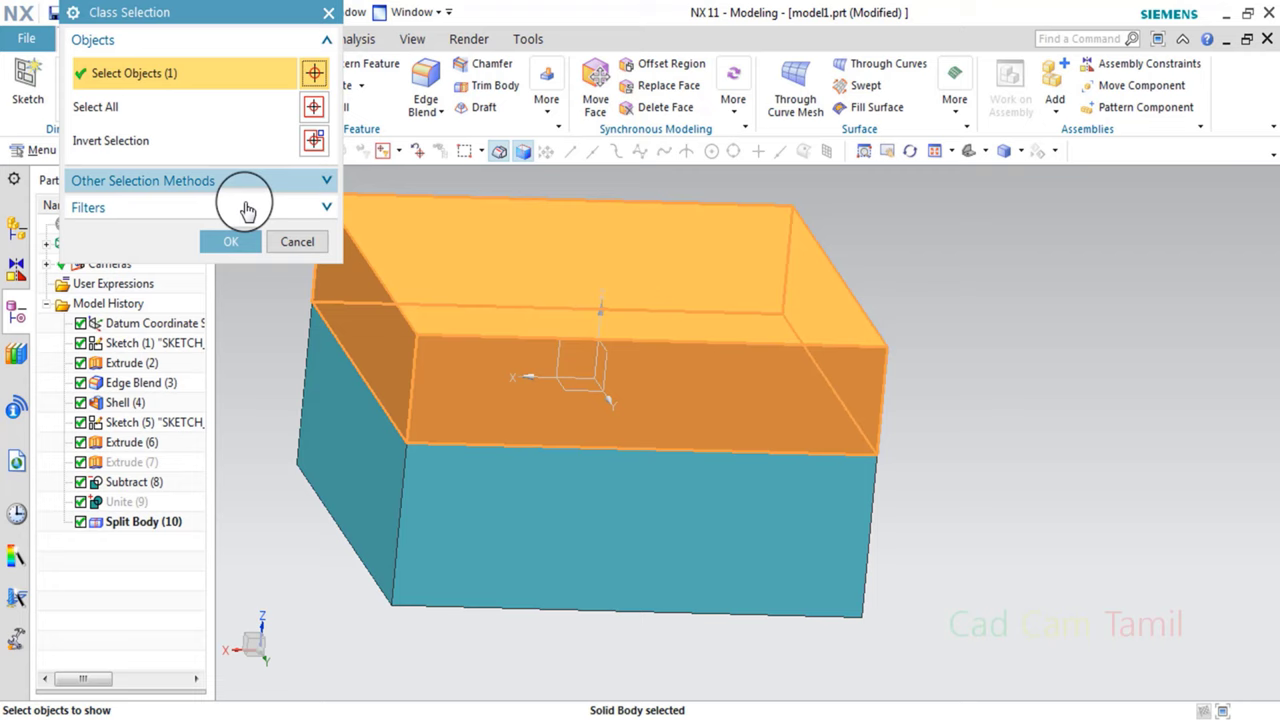
left_click(245, 252)
mouse_move(909, 240)
middle_mouse_down()
mouse_move(797, 374)
mouse_move(785, 355)
middle_mouse_up()
left_click(353, 39)
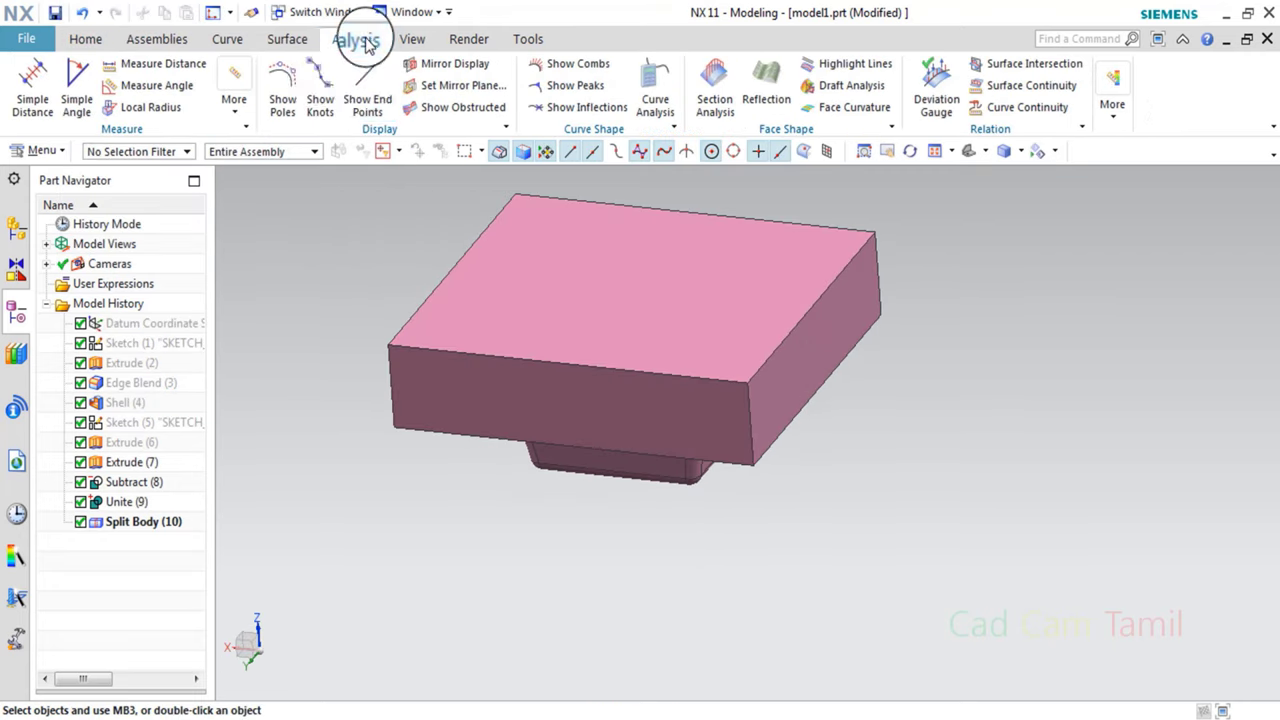
left_click(180, 63)
left_click(177, 69)
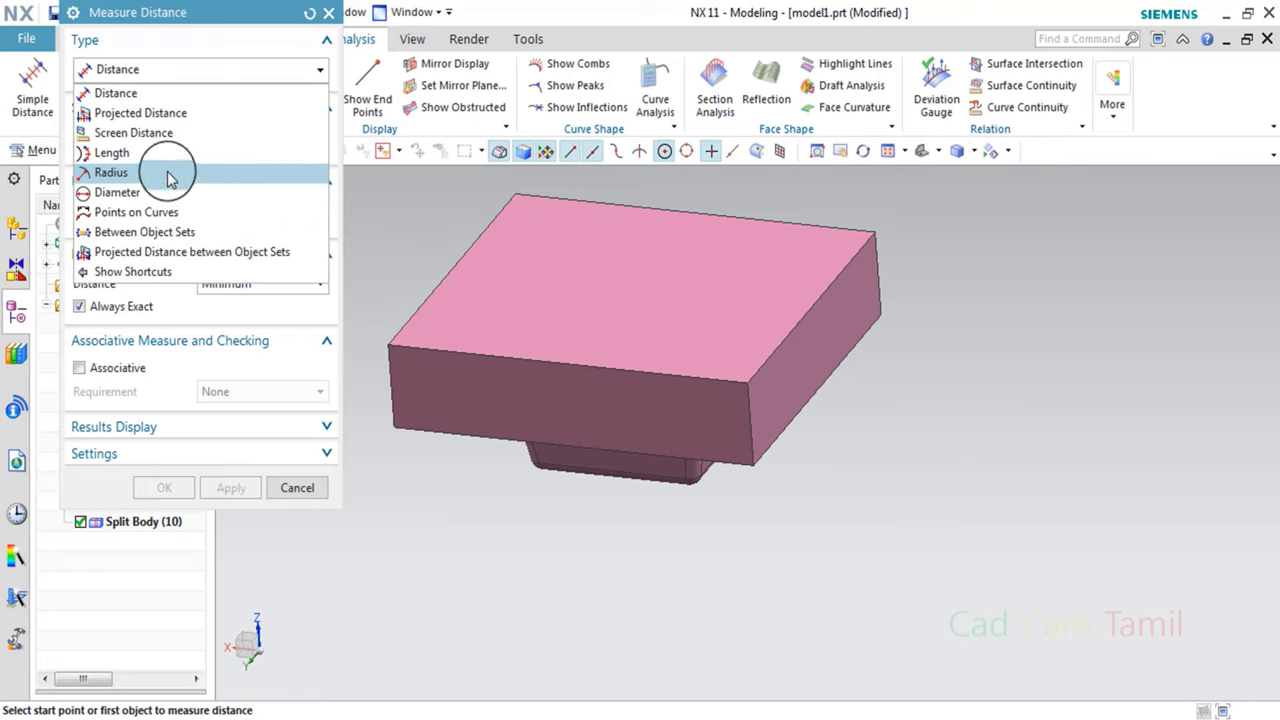
left_click(160, 153)
scroll(753, 413, "up", 3)
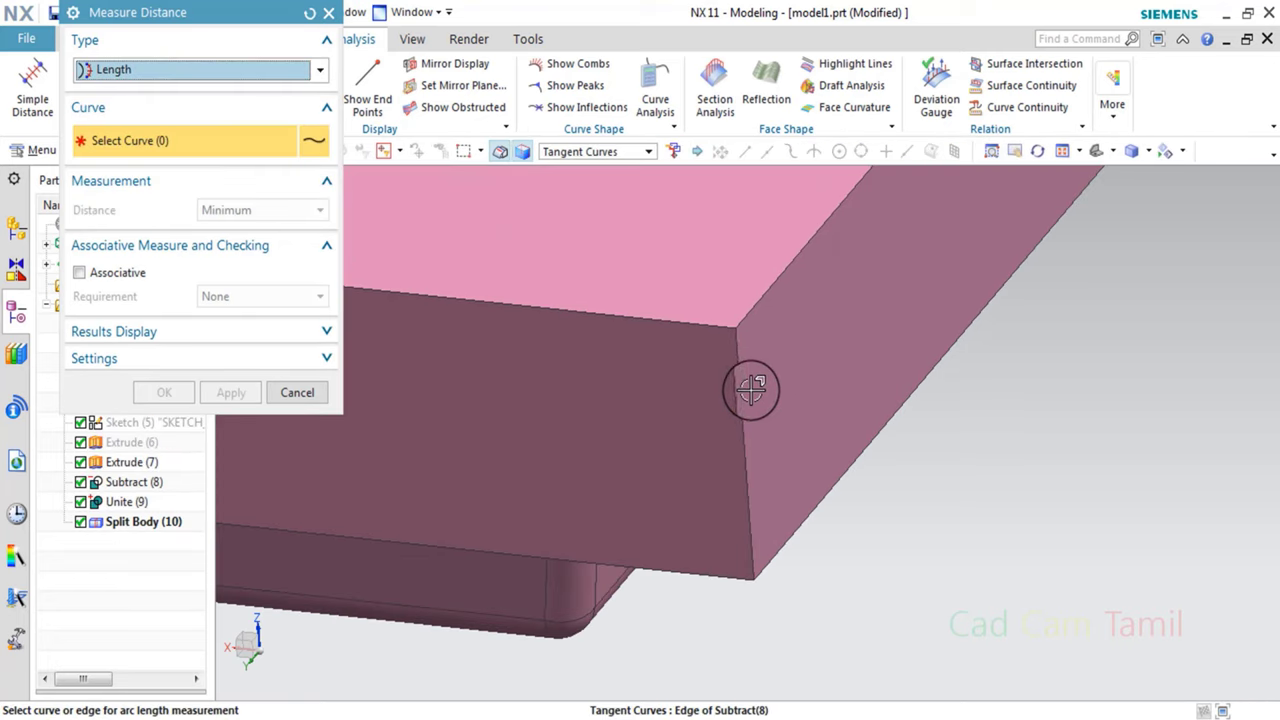
left_click(745, 379)
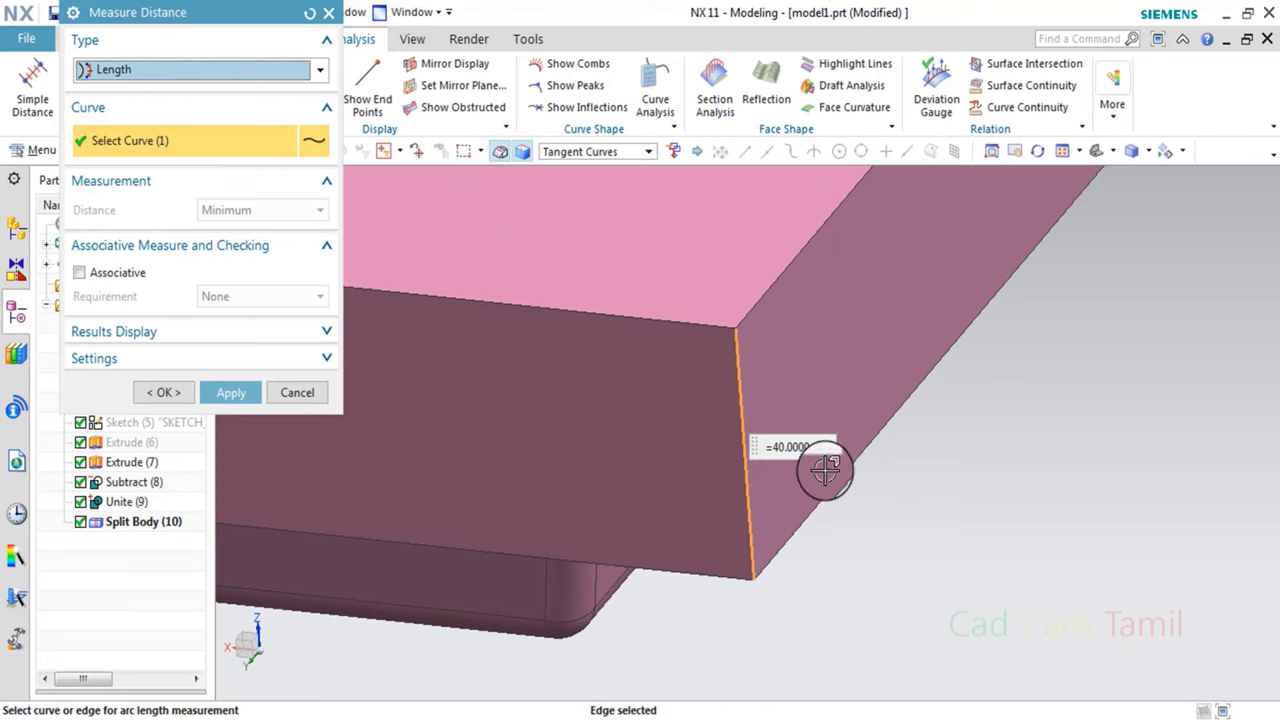
left_click(310, 397)
scroll(740, 392, "down", 3)
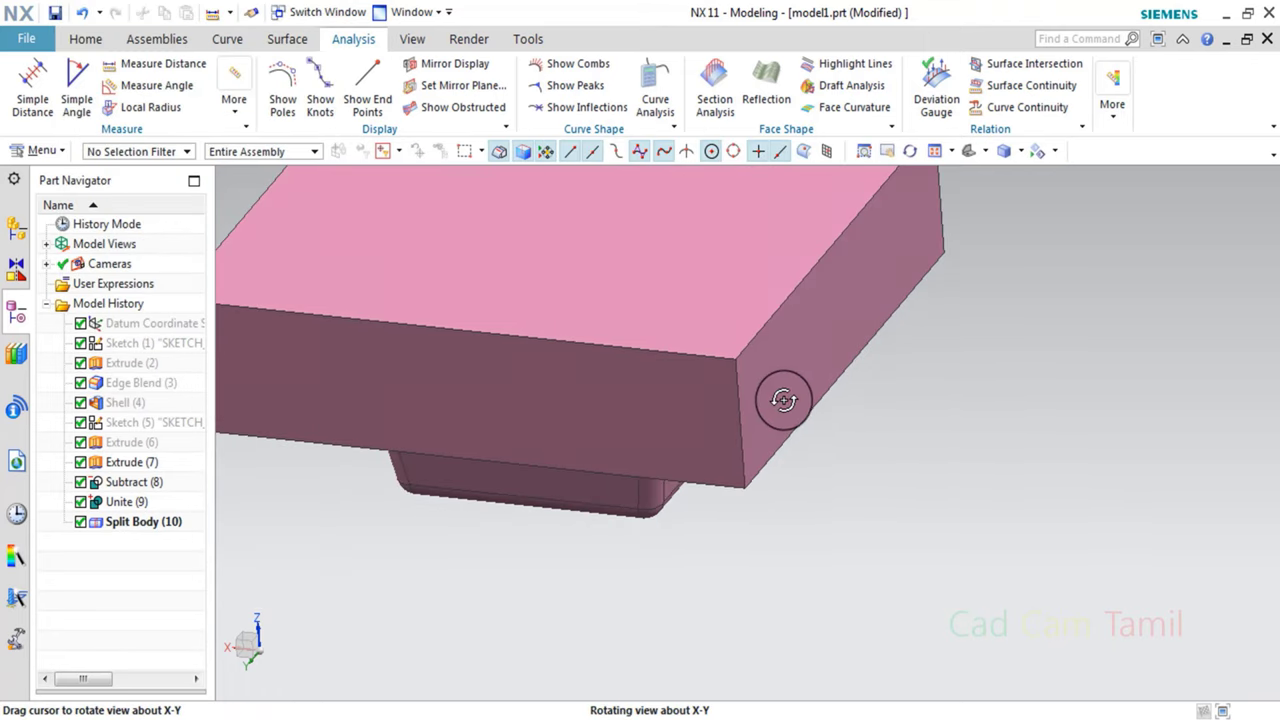
mouse_move(777, 397)
middle_mouse_down()
mouse_move(806, 391)
mouse_move(796, 388)
mouse_move(814, 366)
mouse_move(1088, 189)
middle_mouse_up()
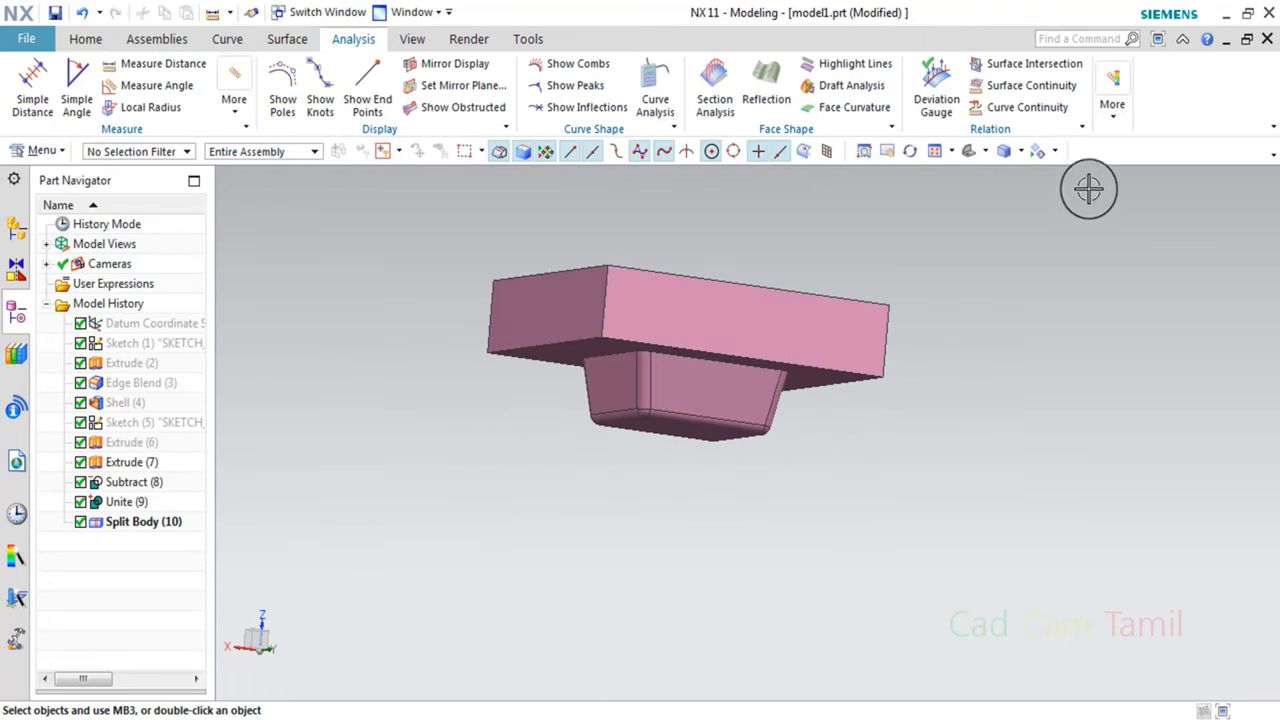
left_click(1060, 155)
left_click(1071, 200)
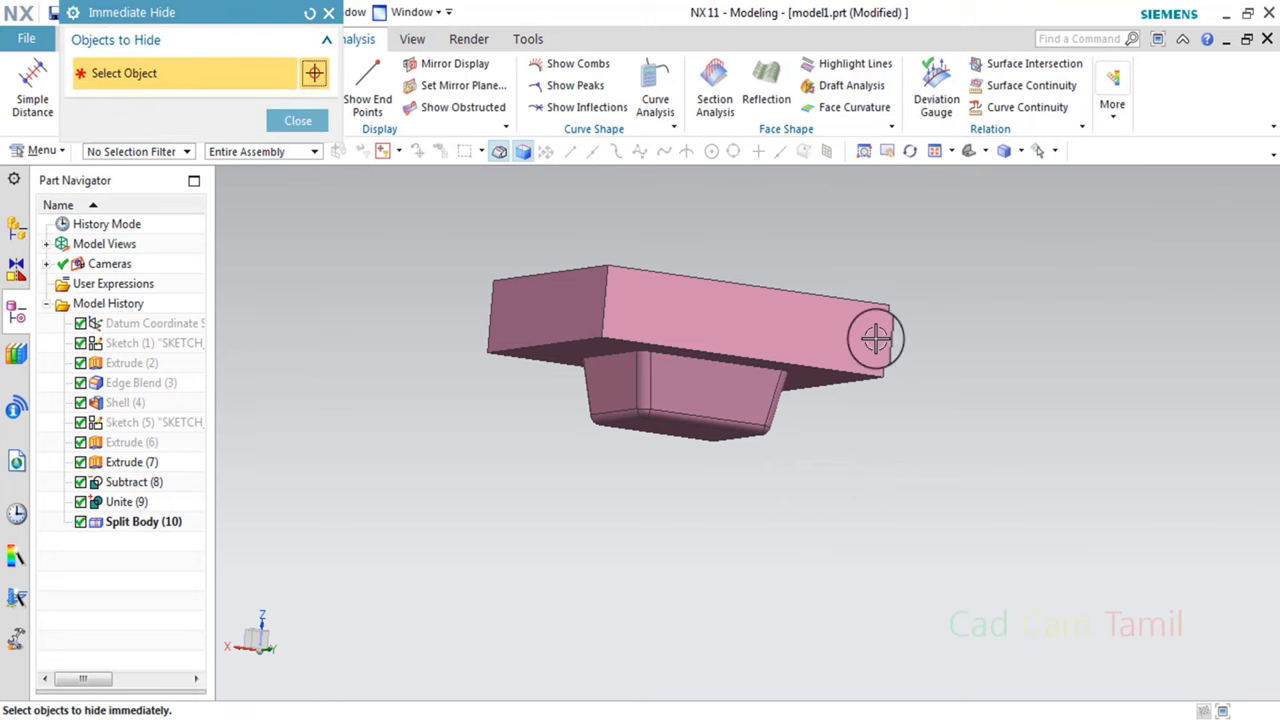
left_click(871, 338)
left_click(298, 120)
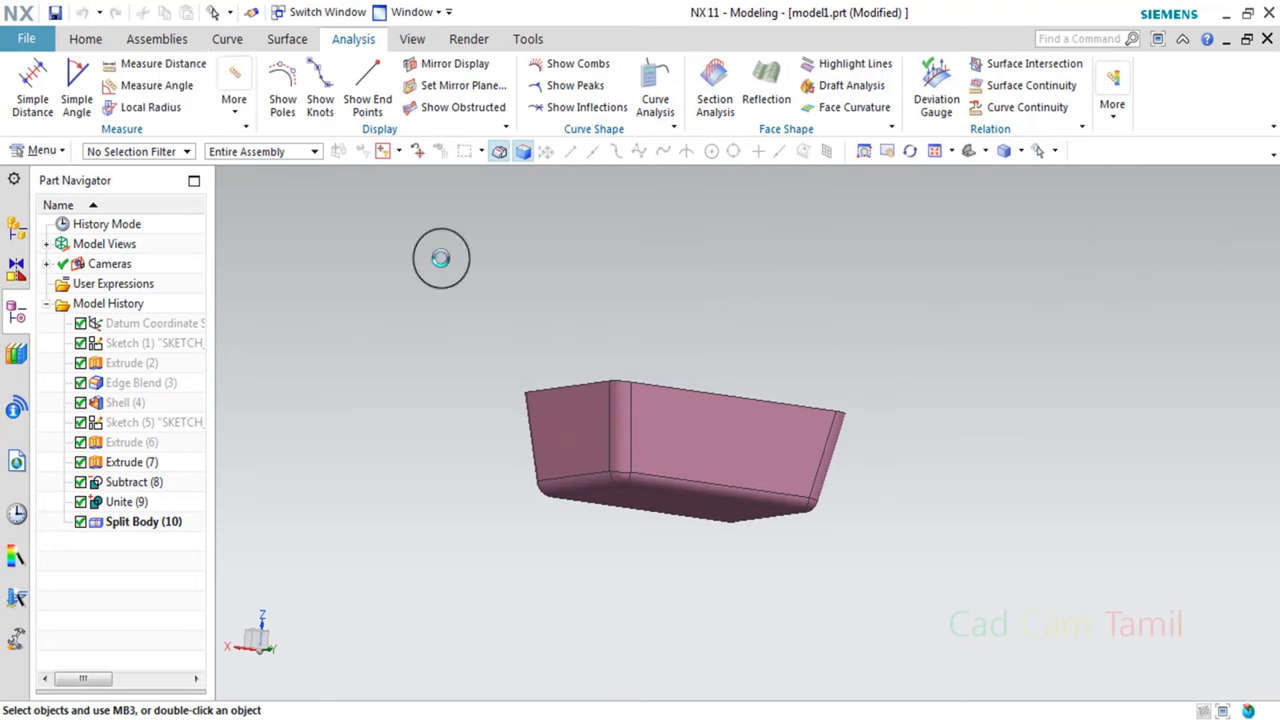
middle_click_drag(418, 243, 418, 300)
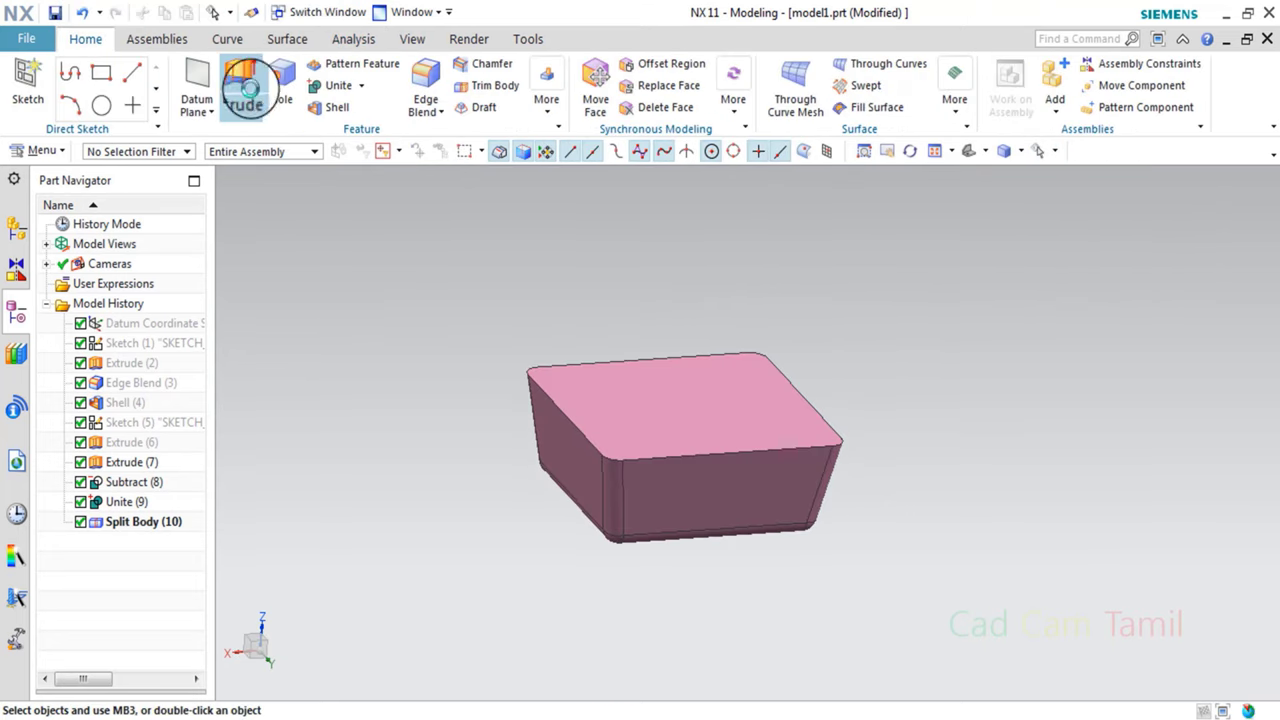
Extrude the lower body's top-face edges 20 mm as a separate body with Boolean None.
left_click(248, 90)
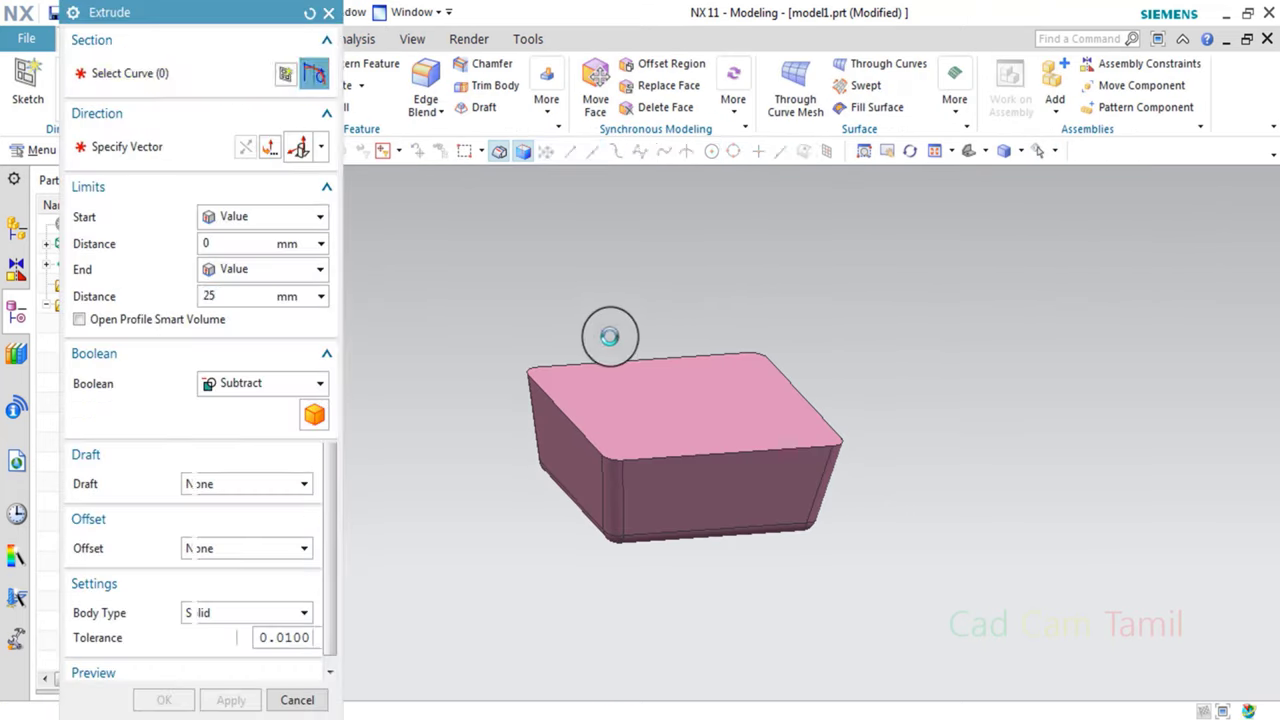
left_click(296, 388)
left_click(259, 410)
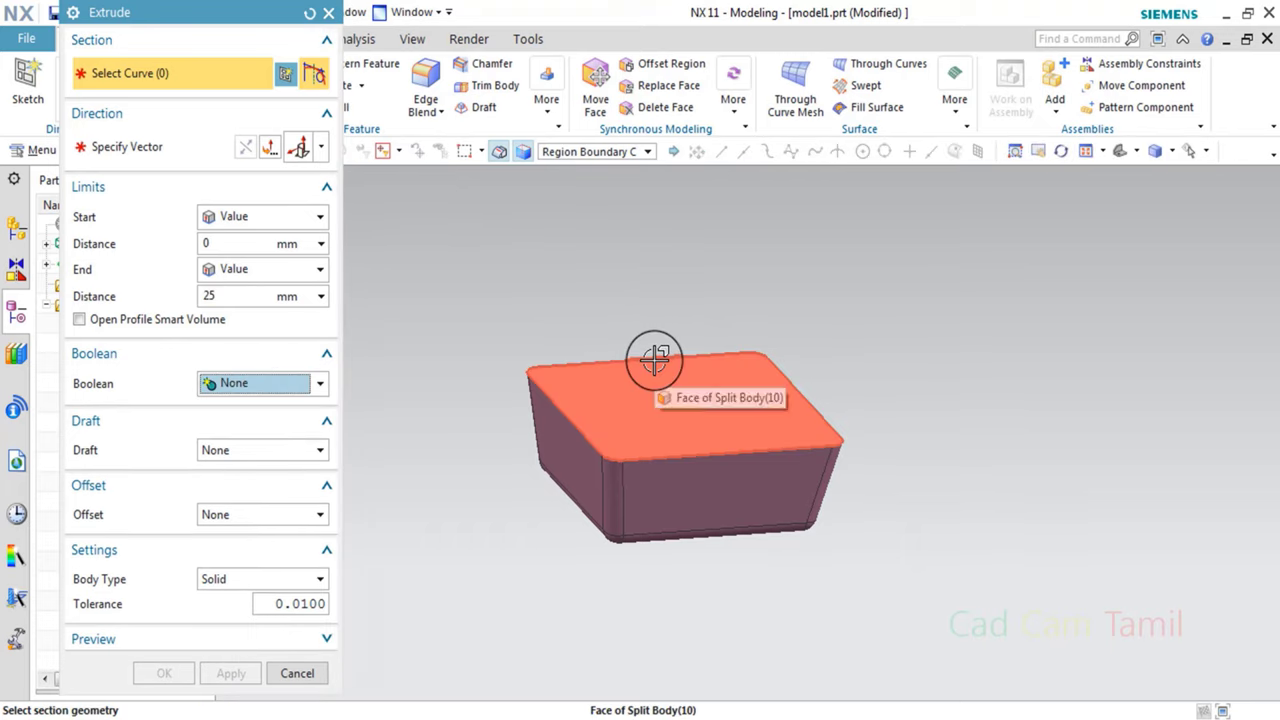
left_click(659, 350)
middle_click_drag(657, 355, 646, 342)
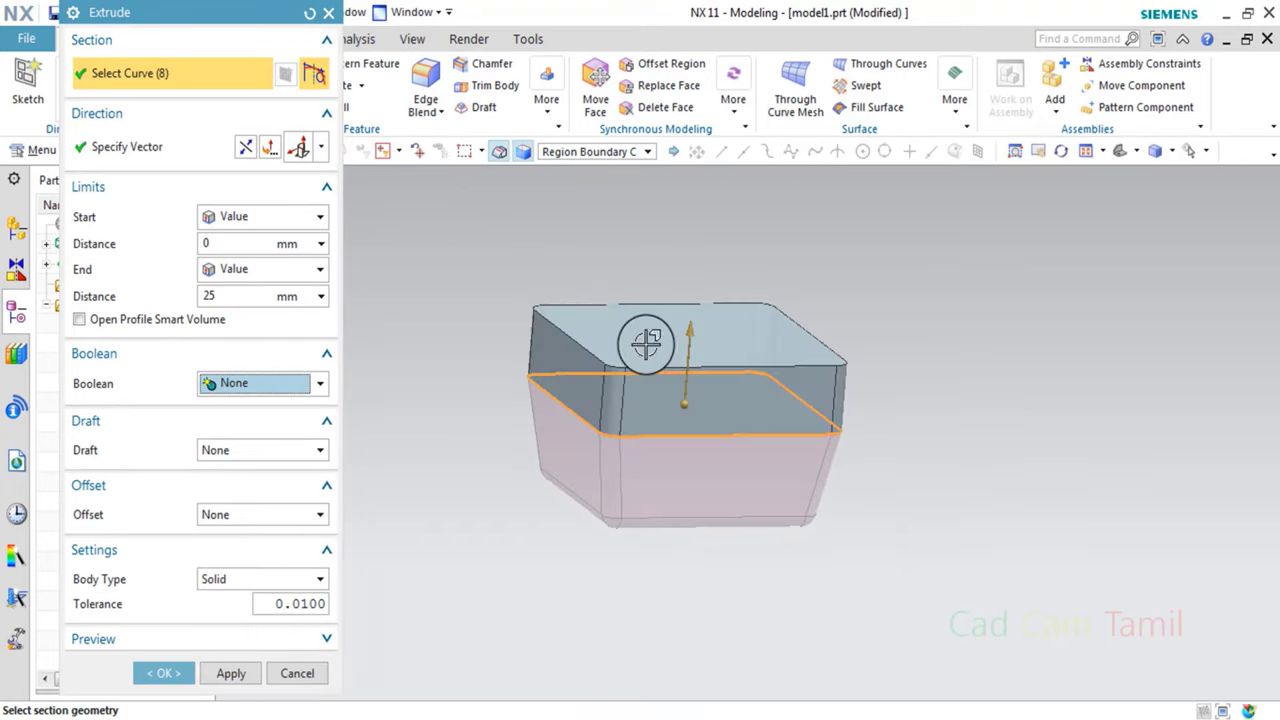
left_click(242, 295)
type("2")
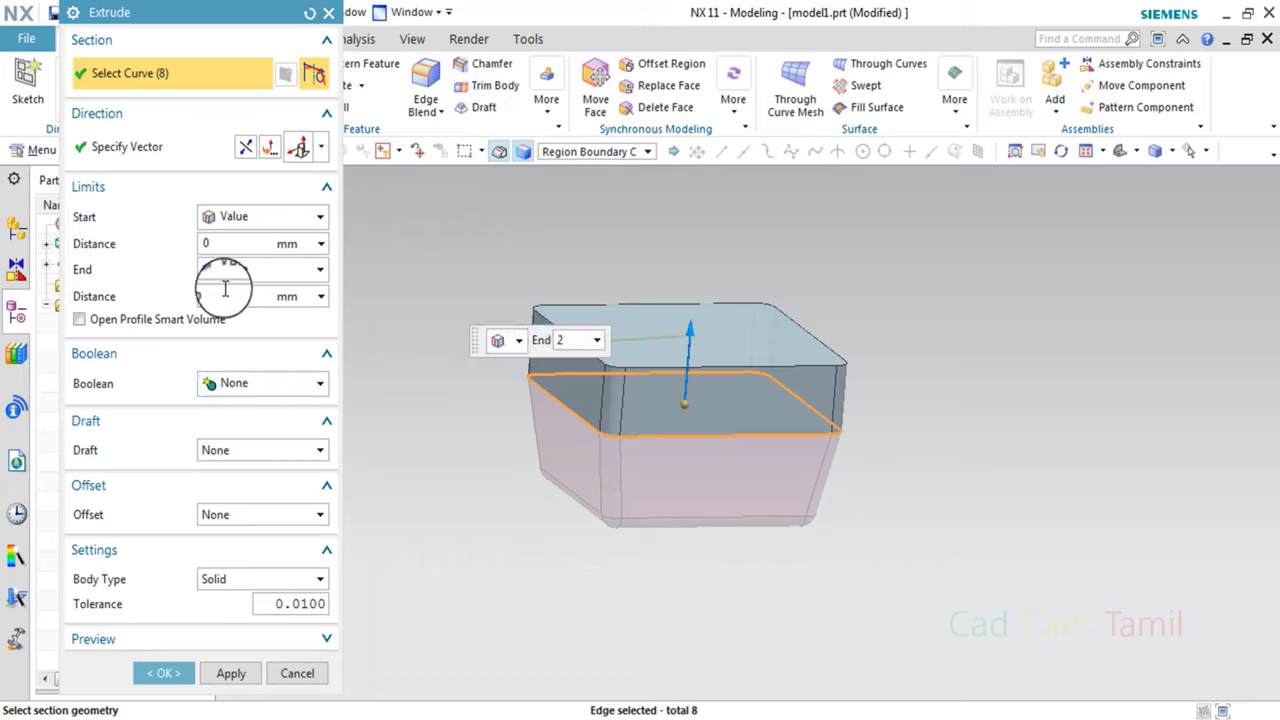
type("0")
key("Return")
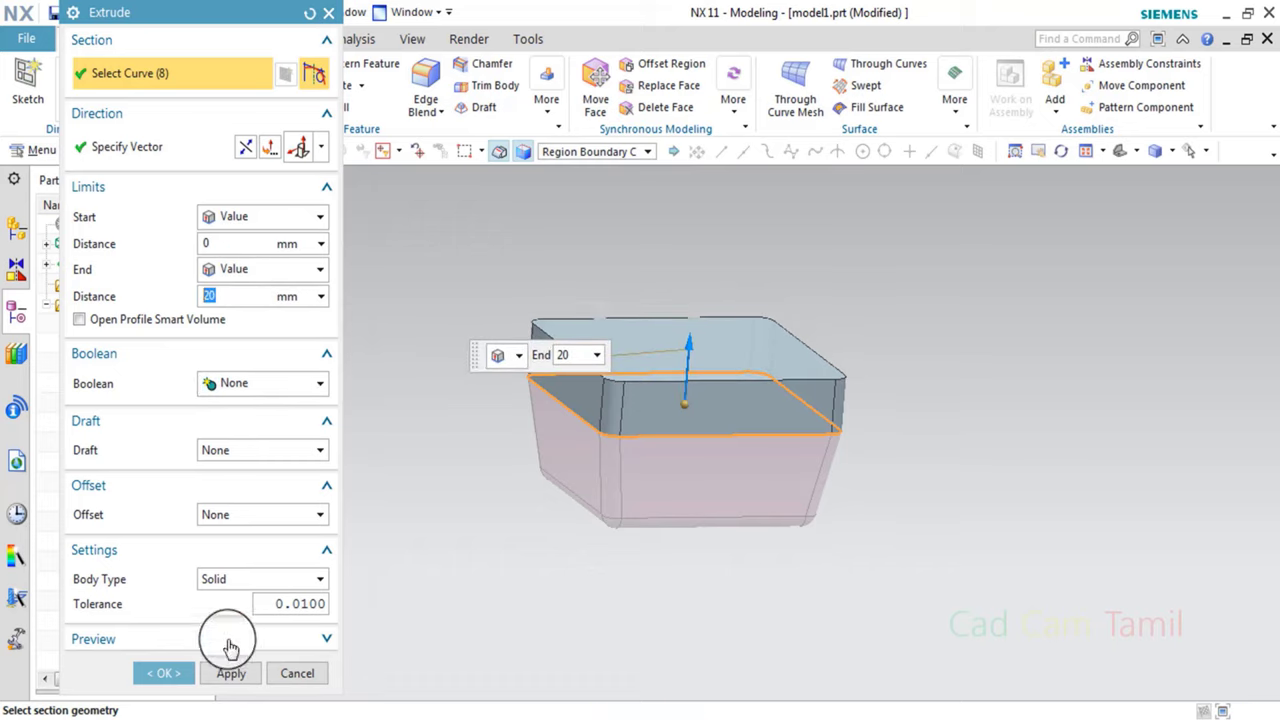
Give the extrusion a Single-Sided 1 mm offset to create the thin wall.
left_click(243, 515)
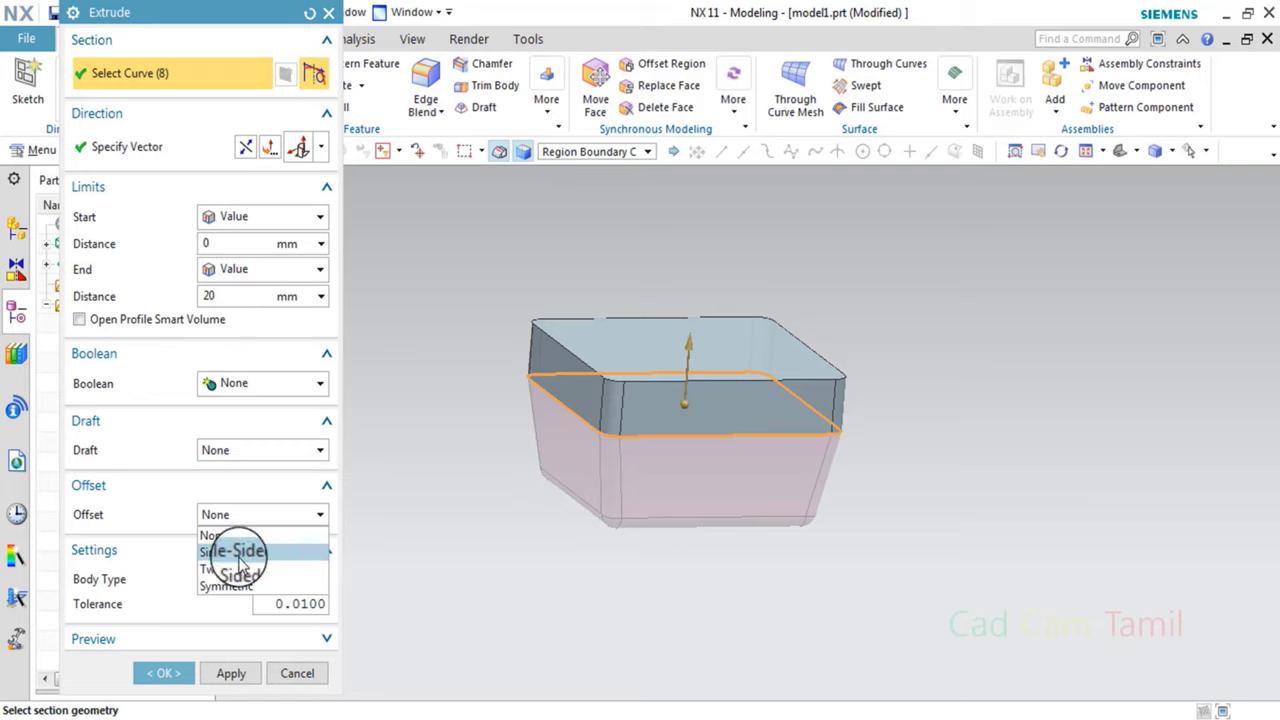
left_click(240, 552)
middle_click_drag(630, 545, 654, 514)
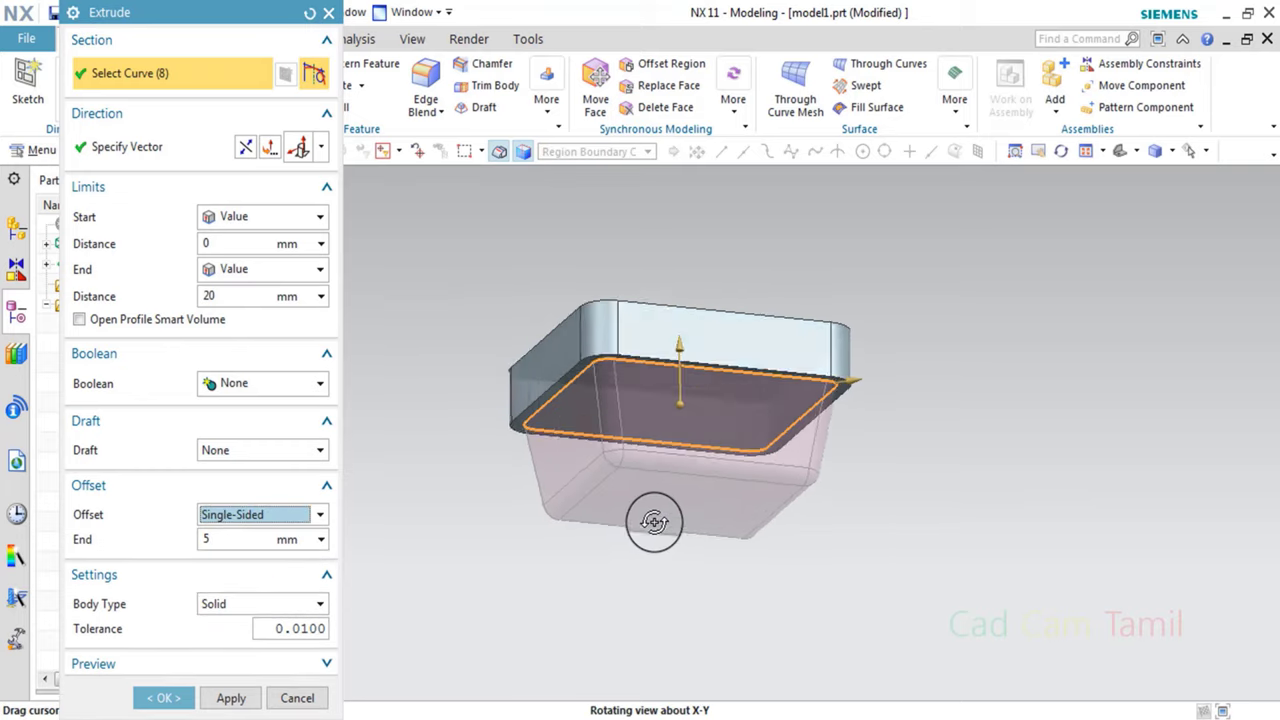
left_click(243, 539)
type("1")
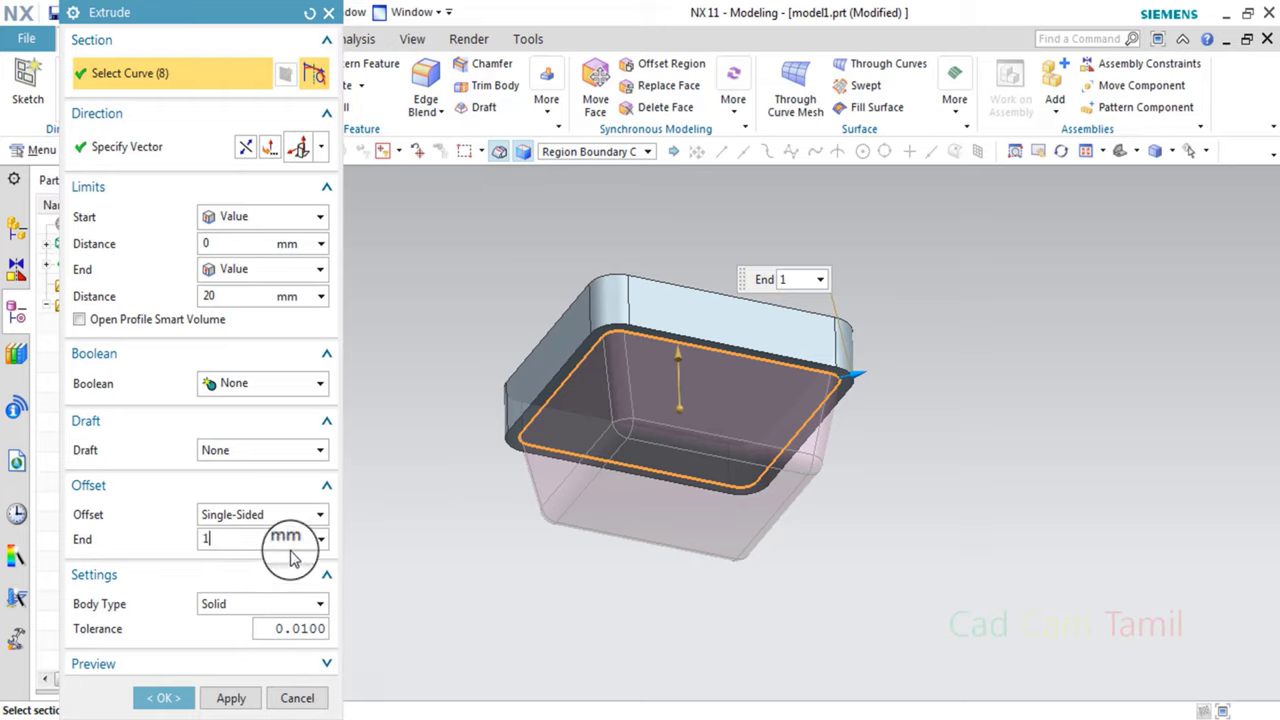
middle_click_drag(790, 432, 831, 425)
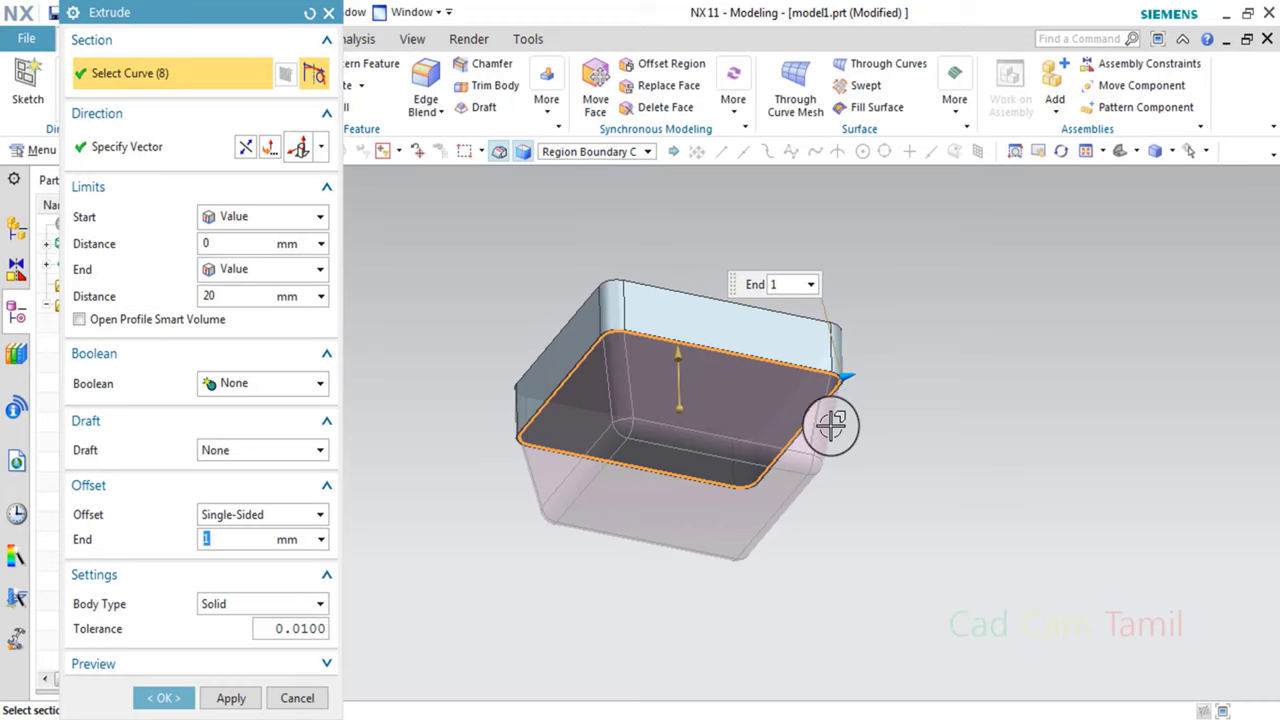
left_click(229, 698)
left_click(297, 698)
scroll(580, 480, "down", 5)
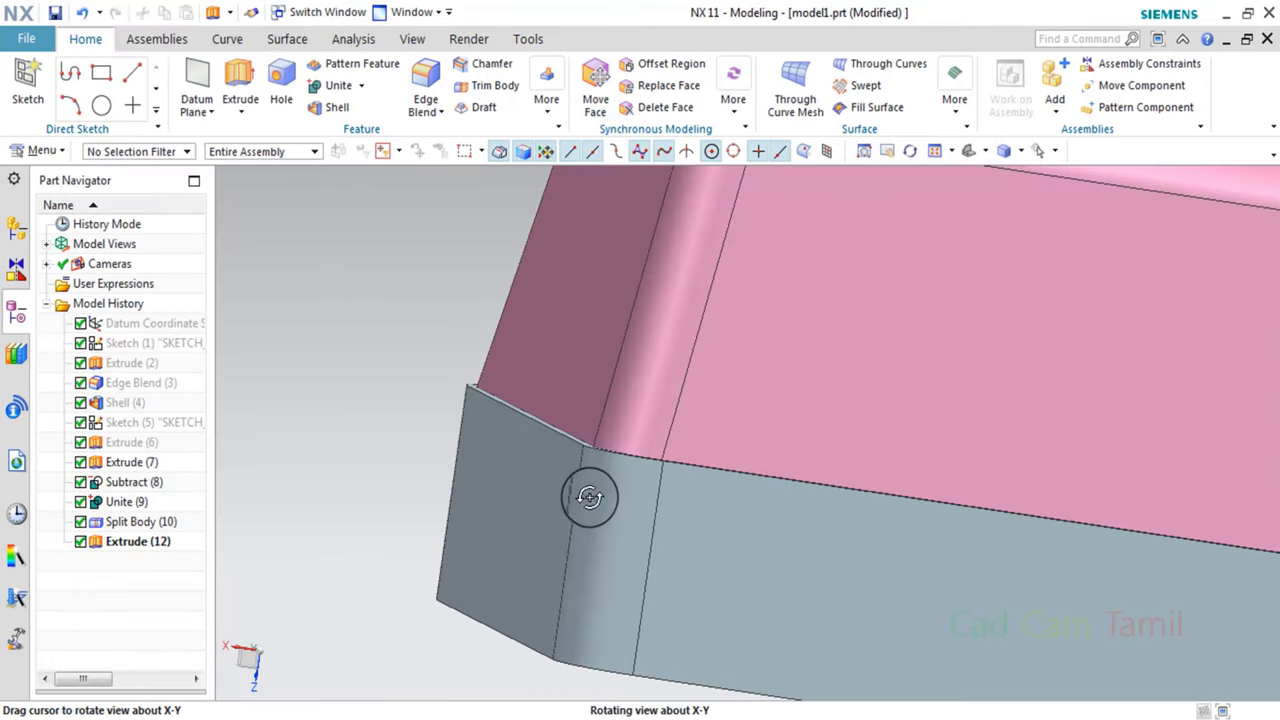
mouse_move(580, 491)
middle_mouse_down()
mouse_move(587, 470)
mouse_move(651, 563)
mouse_move(563, 449)
middle_mouse_up()
scroll(587, 470, "up", 5)
scroll(483, 251, "down", 5)
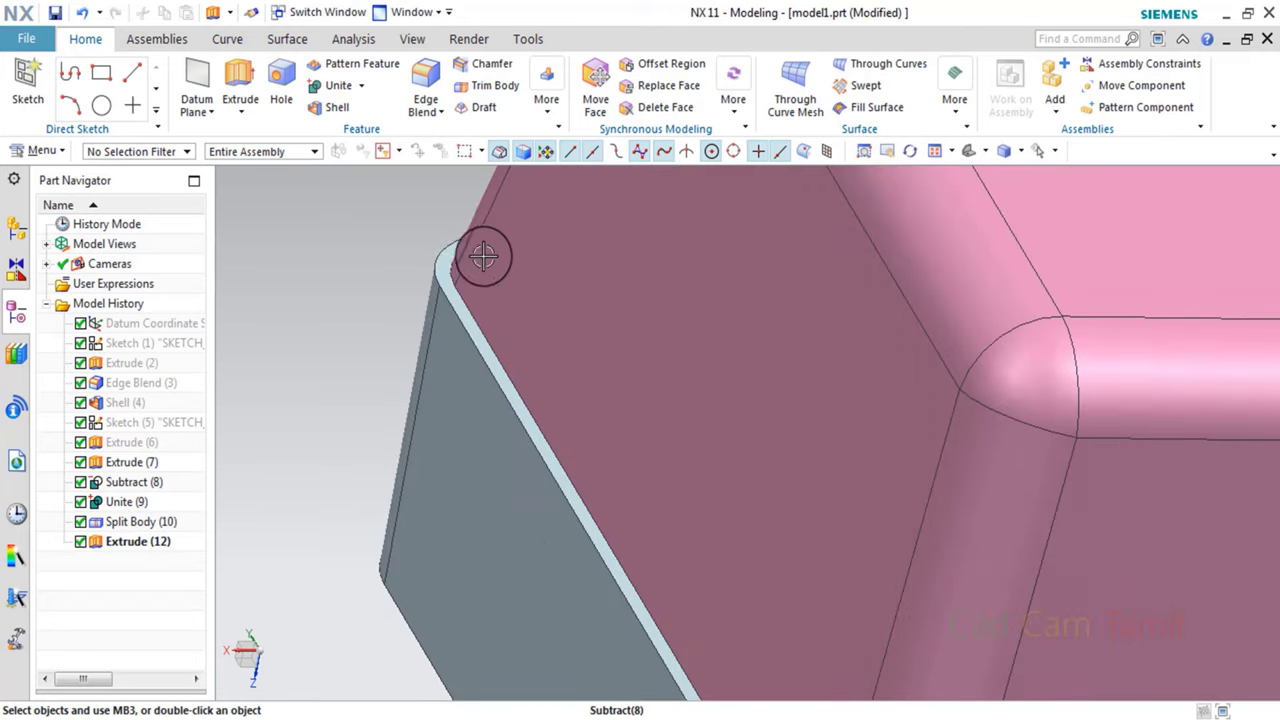
scroll(443, 366, "up", 3)
scroll(443, 366, "up", 2)
middle_click_drag(443, 360, 447, 352)
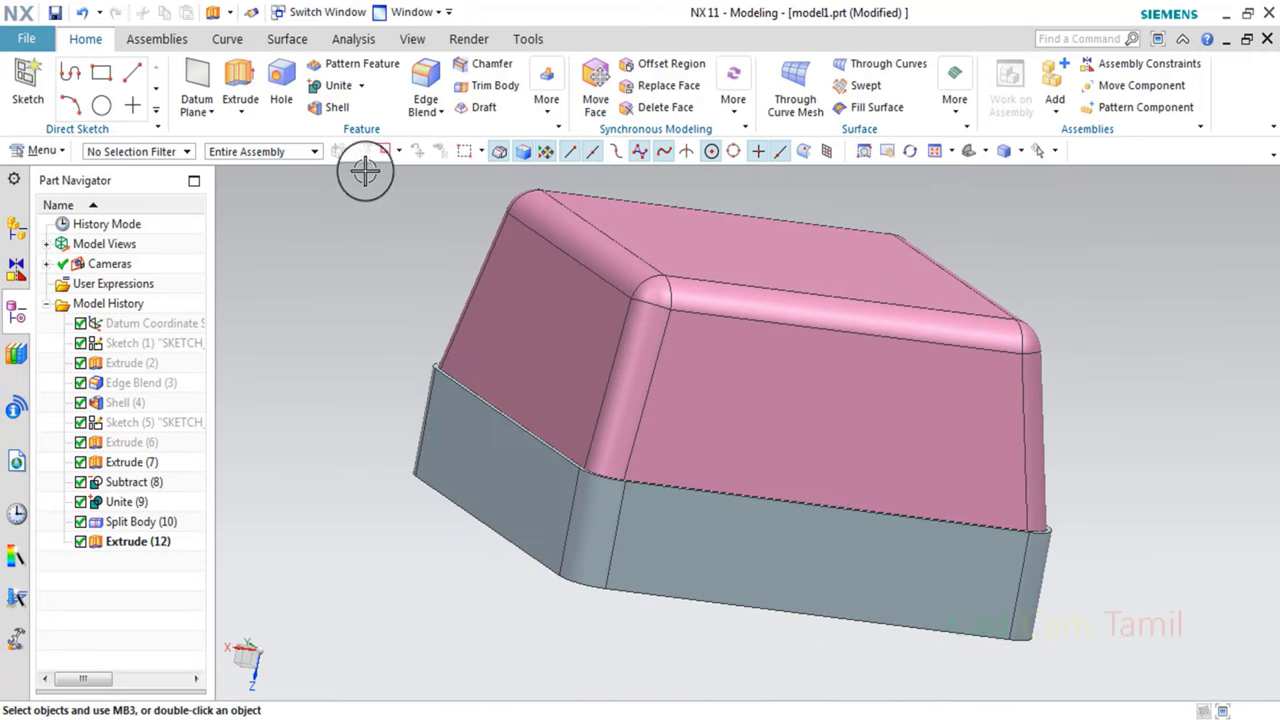
Edit Extrude (12) to remove its offset.
left_click(160, 550)
double_click(157, 553)
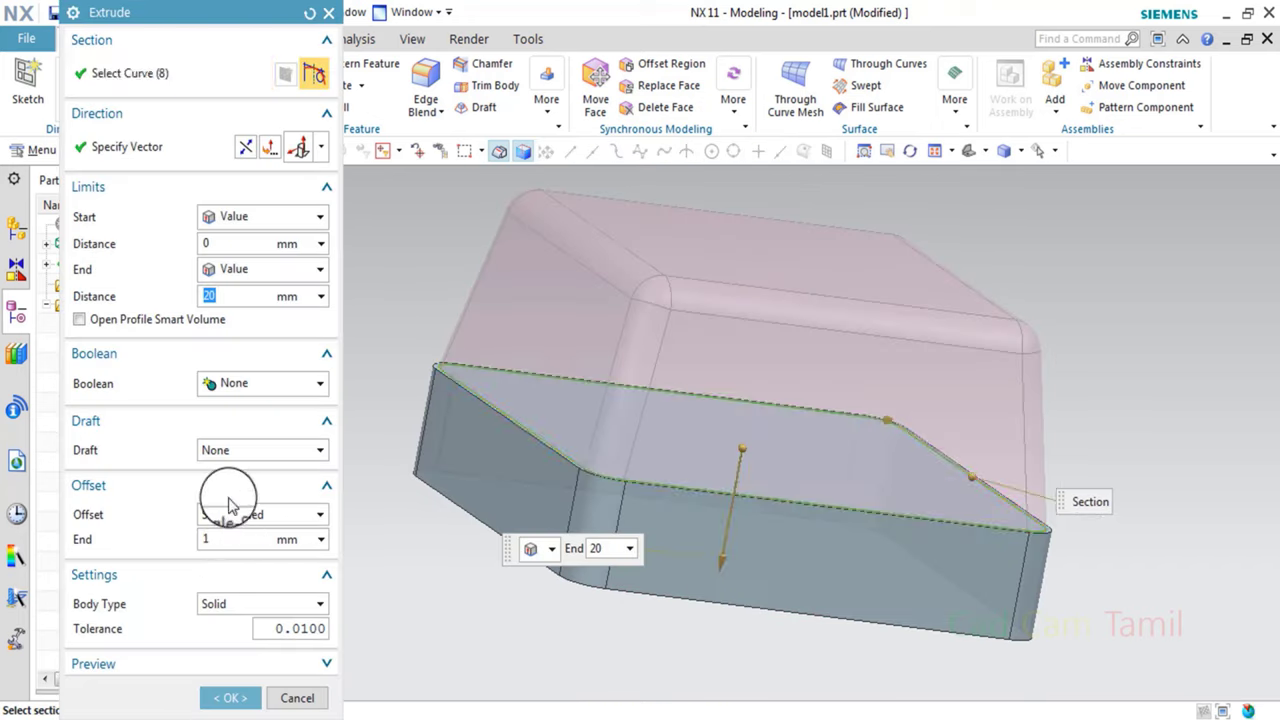
left_click(250, 527)
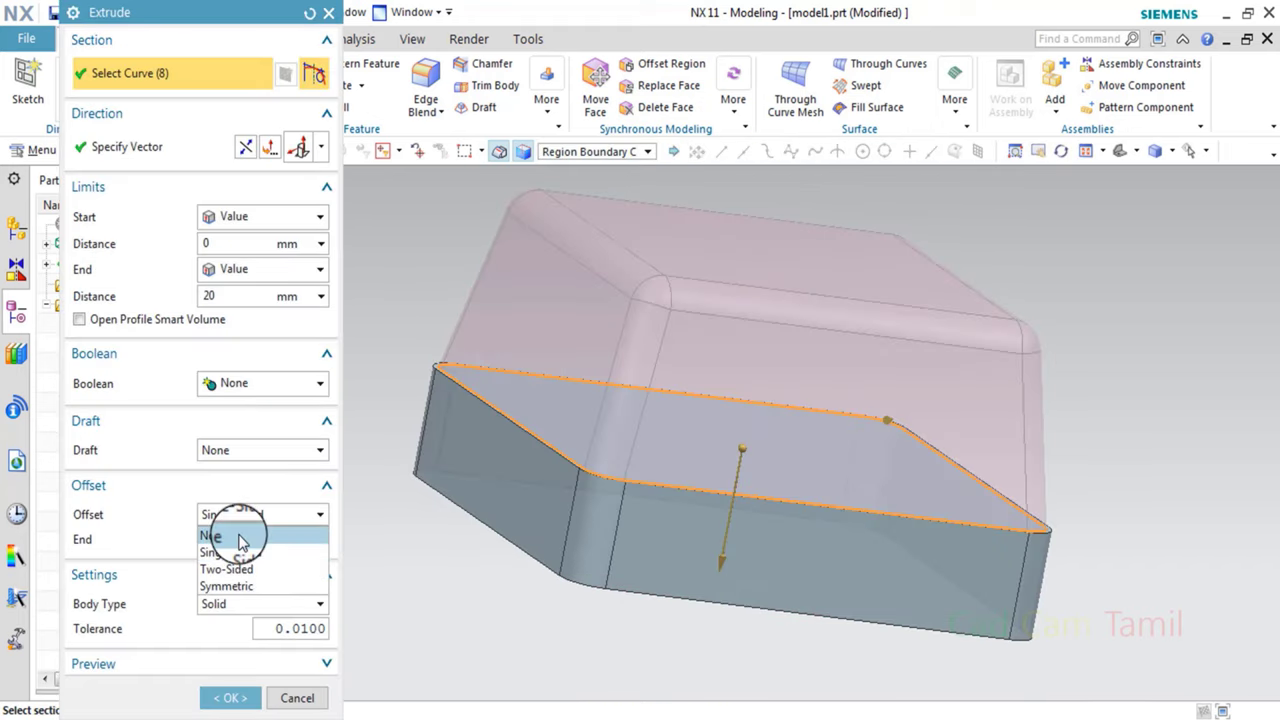
left_click(243, 532)
left_click(228, 668)
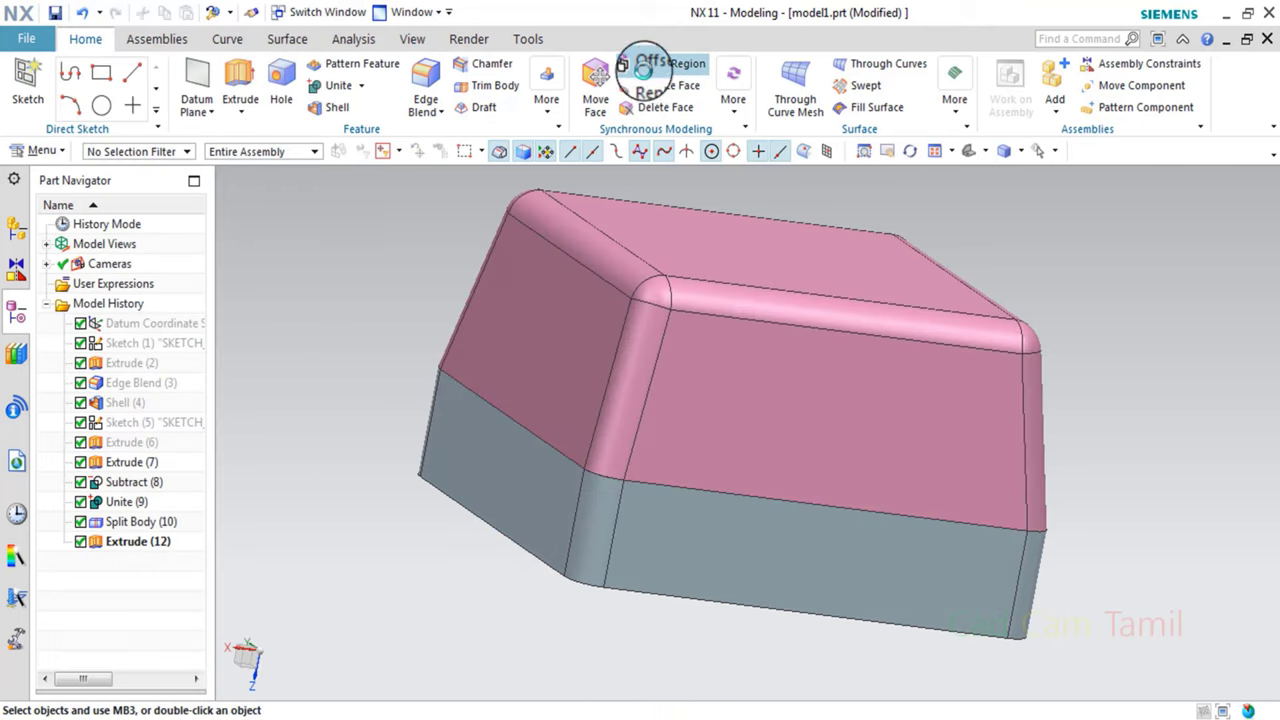
Offset the lower body's side faces outward by 1 mm with Offset Region.
left_click(650, 66)
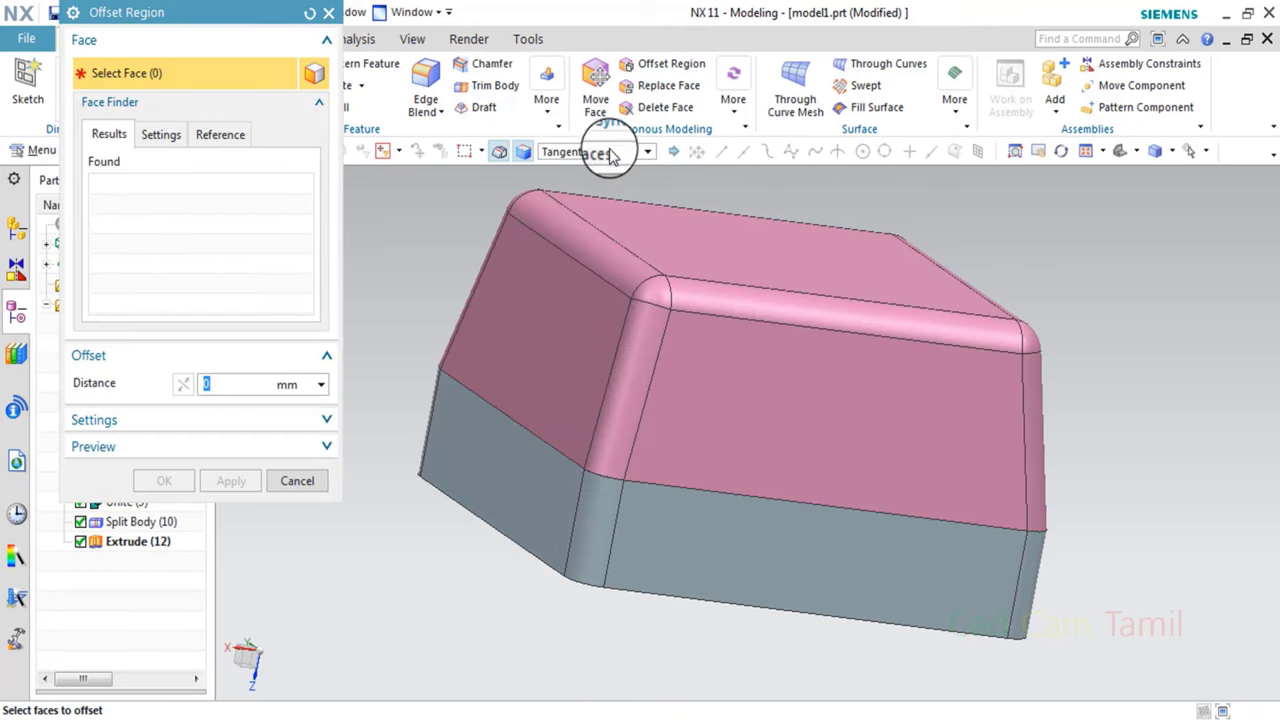
left_click(505, 495)
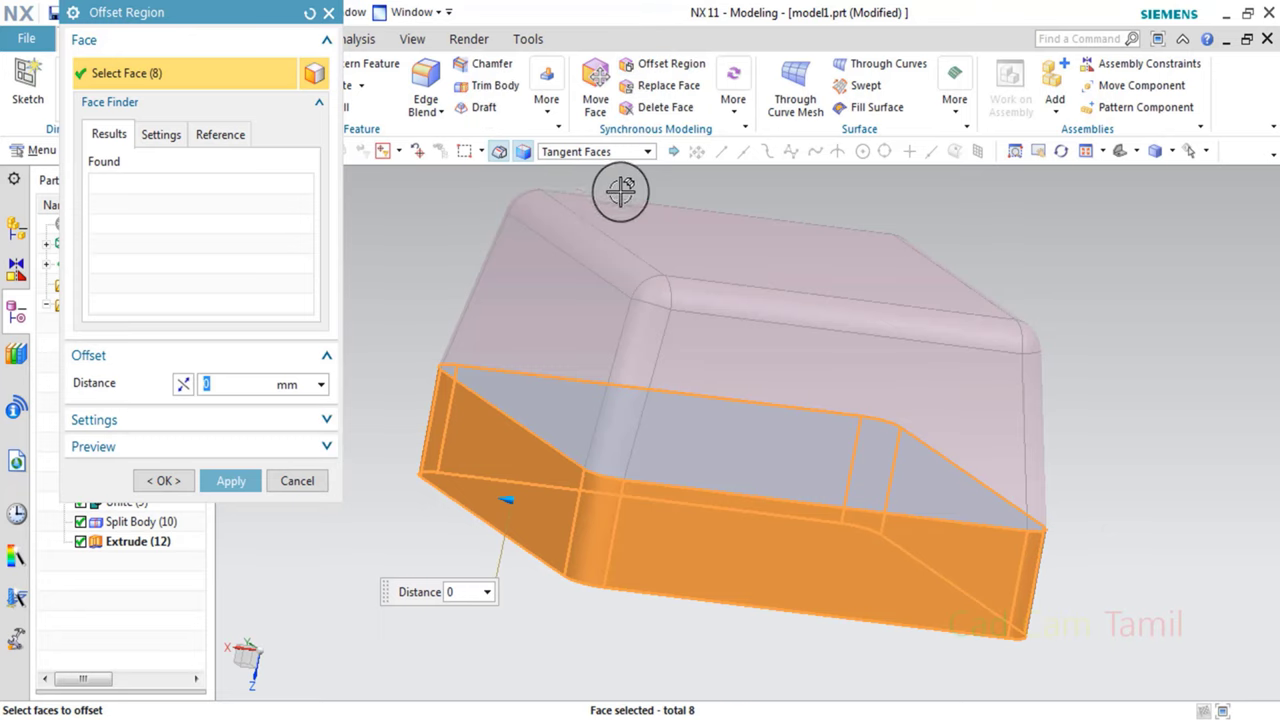
type("1")
key("Return")
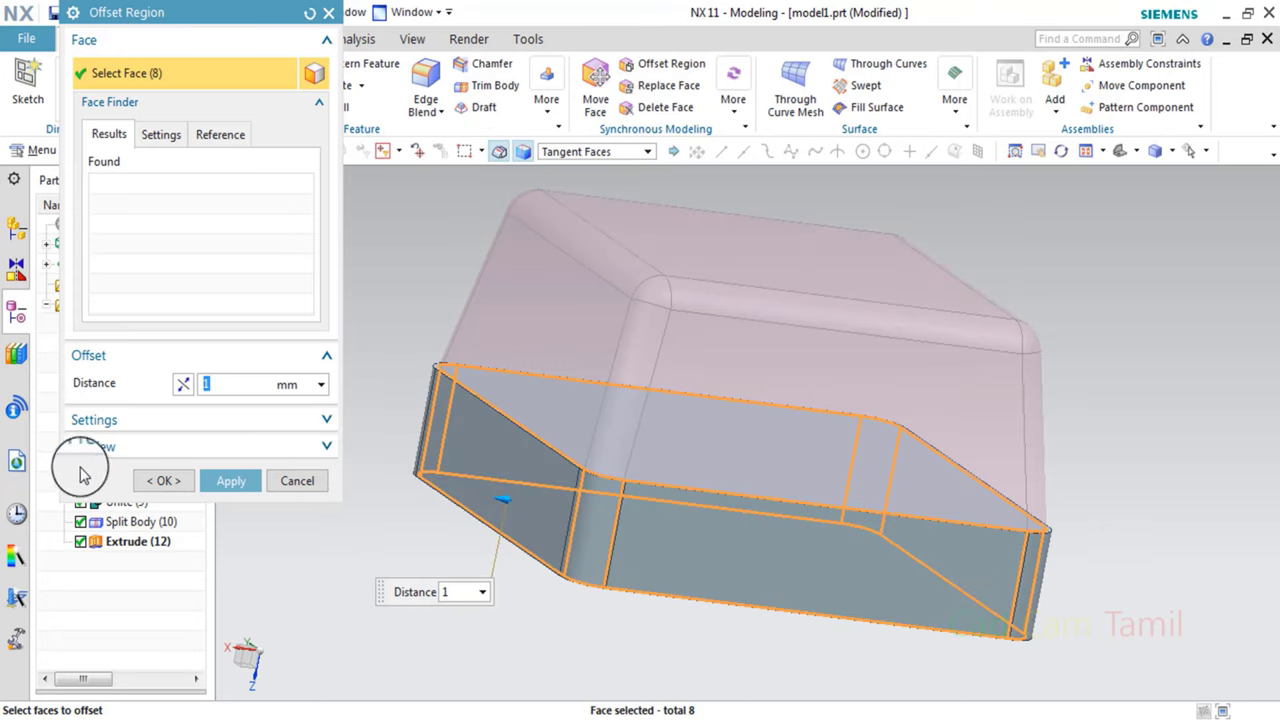
left_click(240, 482)
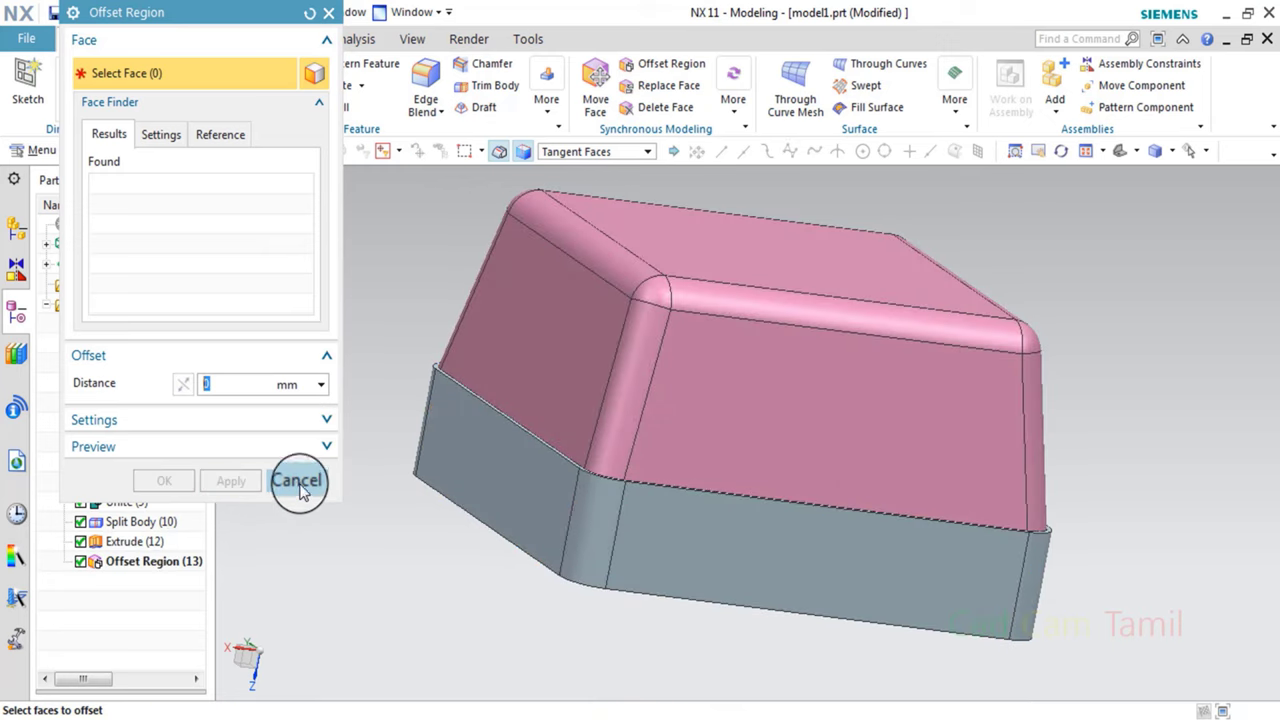
left_click(297, 482)
middle_click_drag(591, 503, 594, 491)
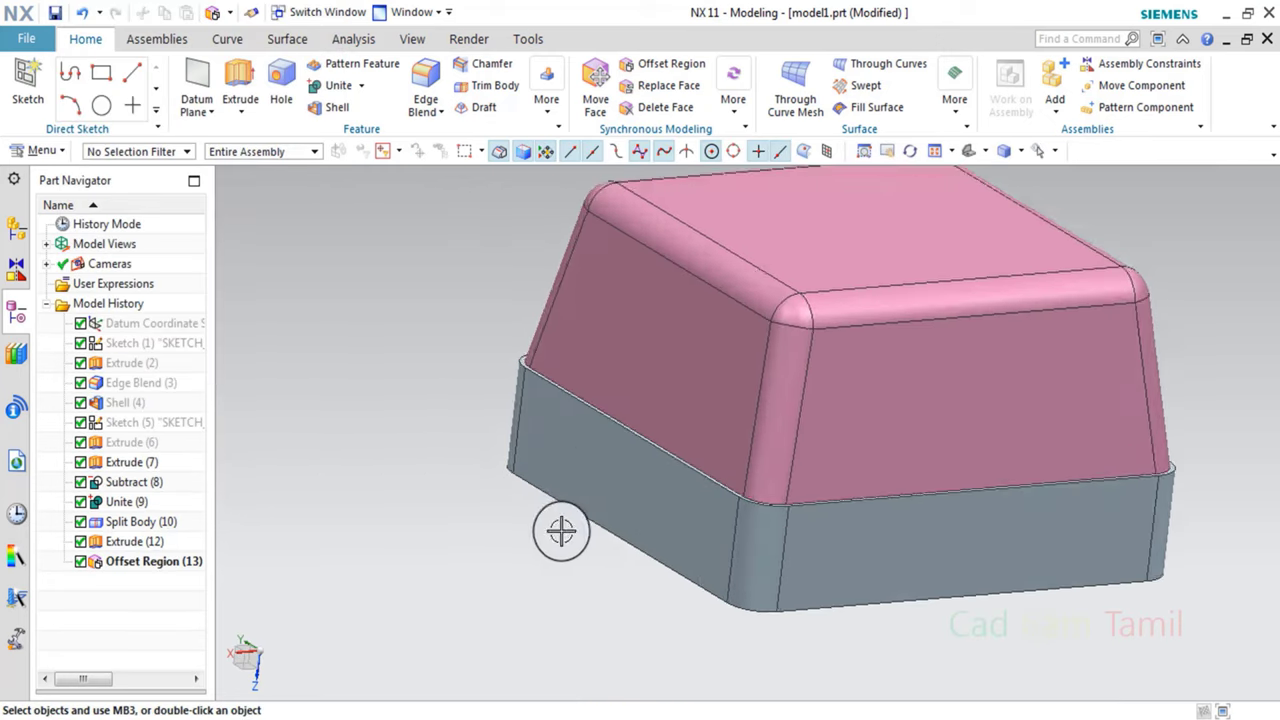
Set up an edge draft on the lower block's top edge chain with the direction reversed upward.
left_click(463, 110)
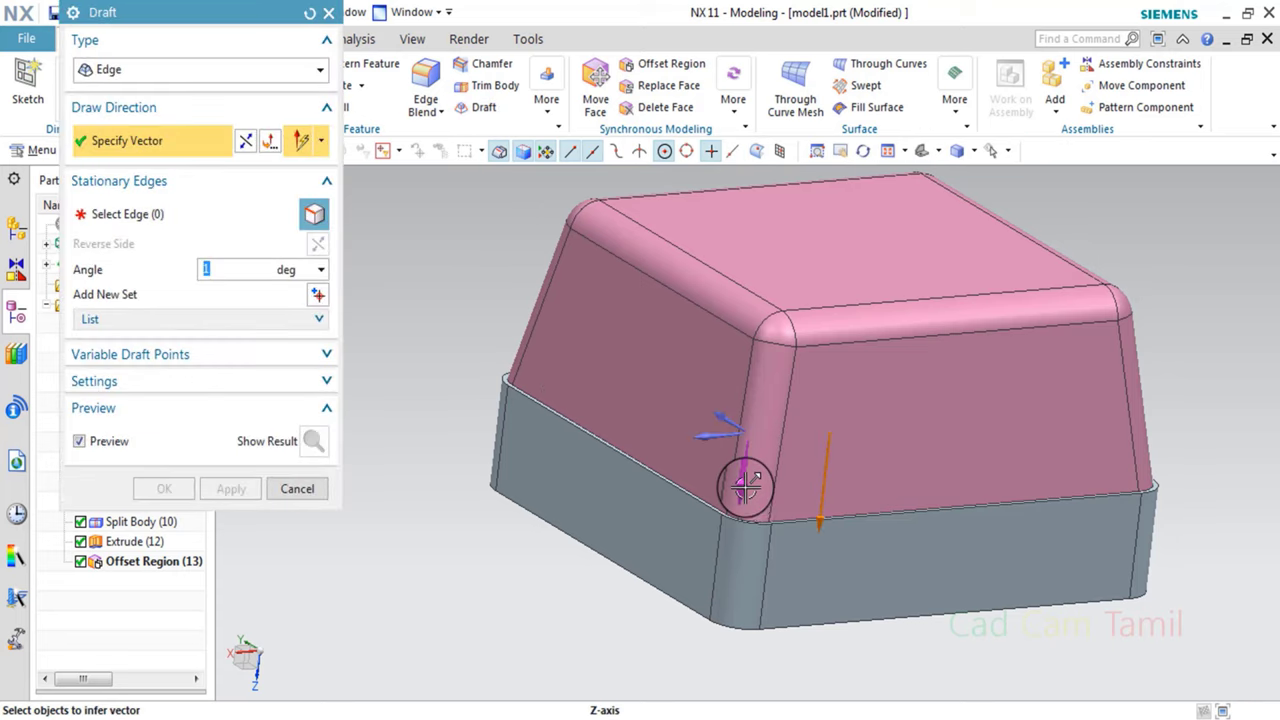
middle_click(566, 460)
scroll(525, 401, "up", 2)
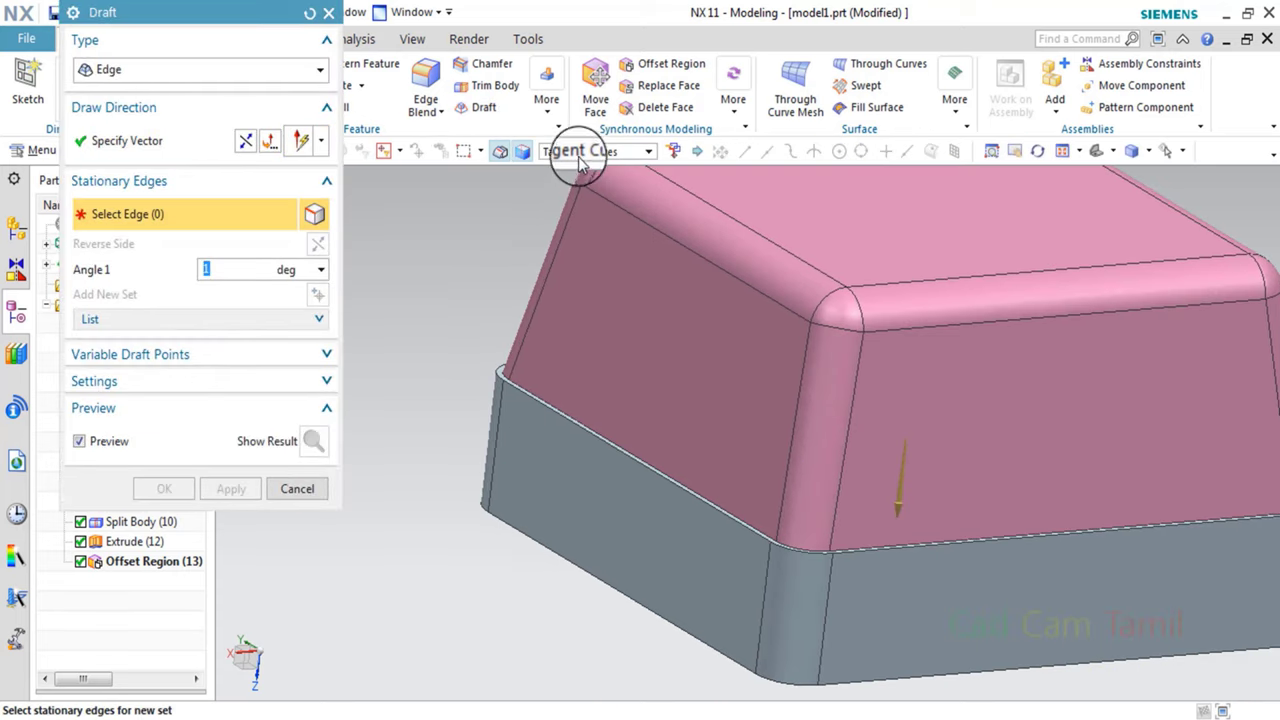
left_click(577, 435)
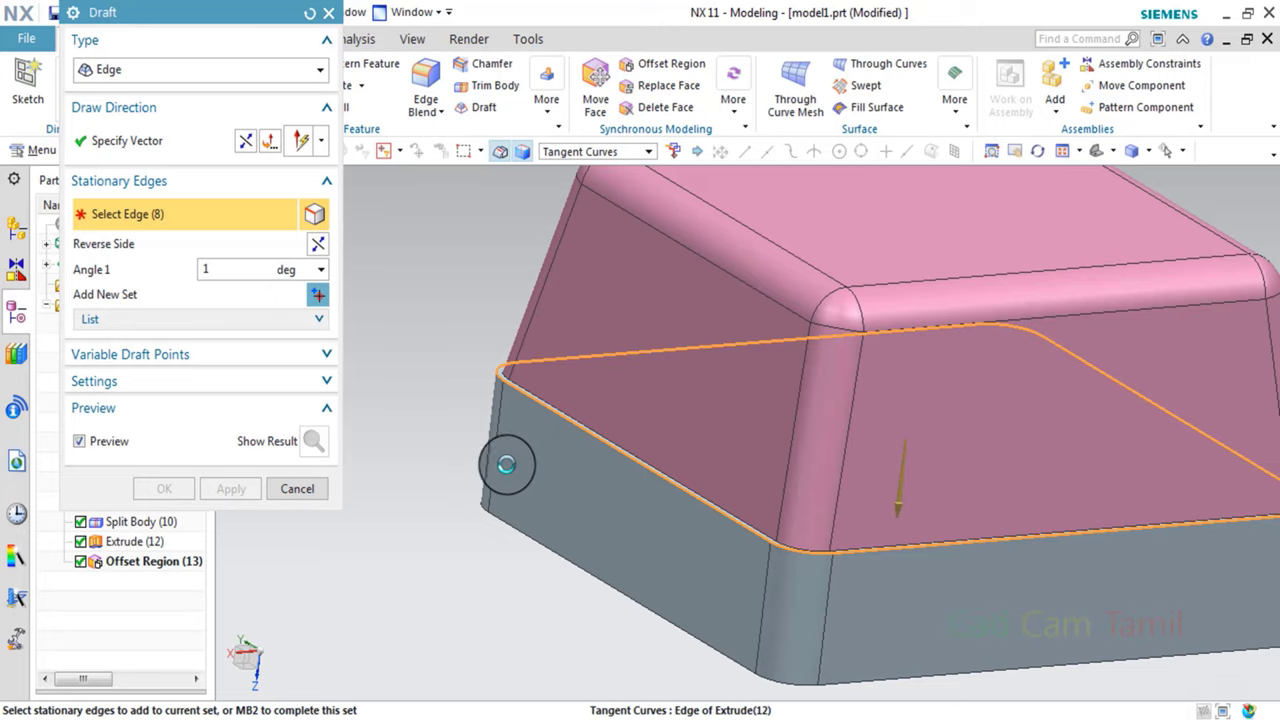
scroll(515, 470, "up", 2)
scroll(480, 490, "up", 2)
scroll(445, 490, "up", 2)
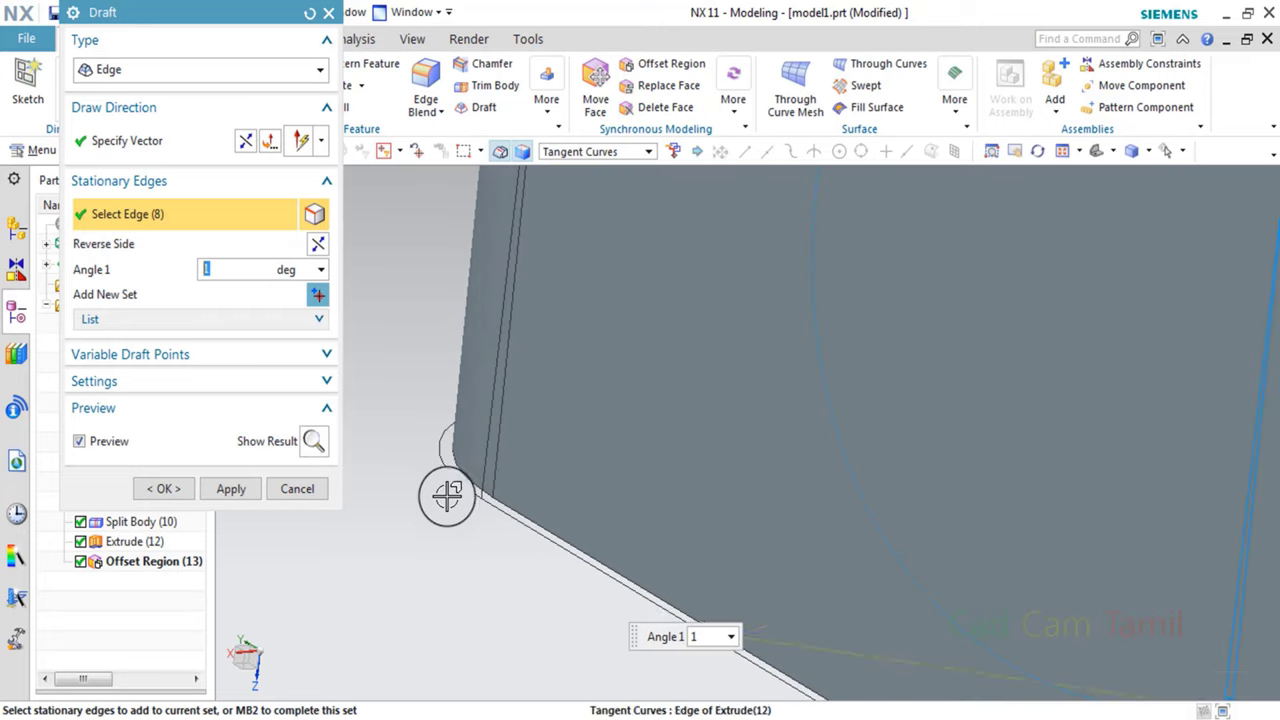
scroll(477, 474, "down", 3)
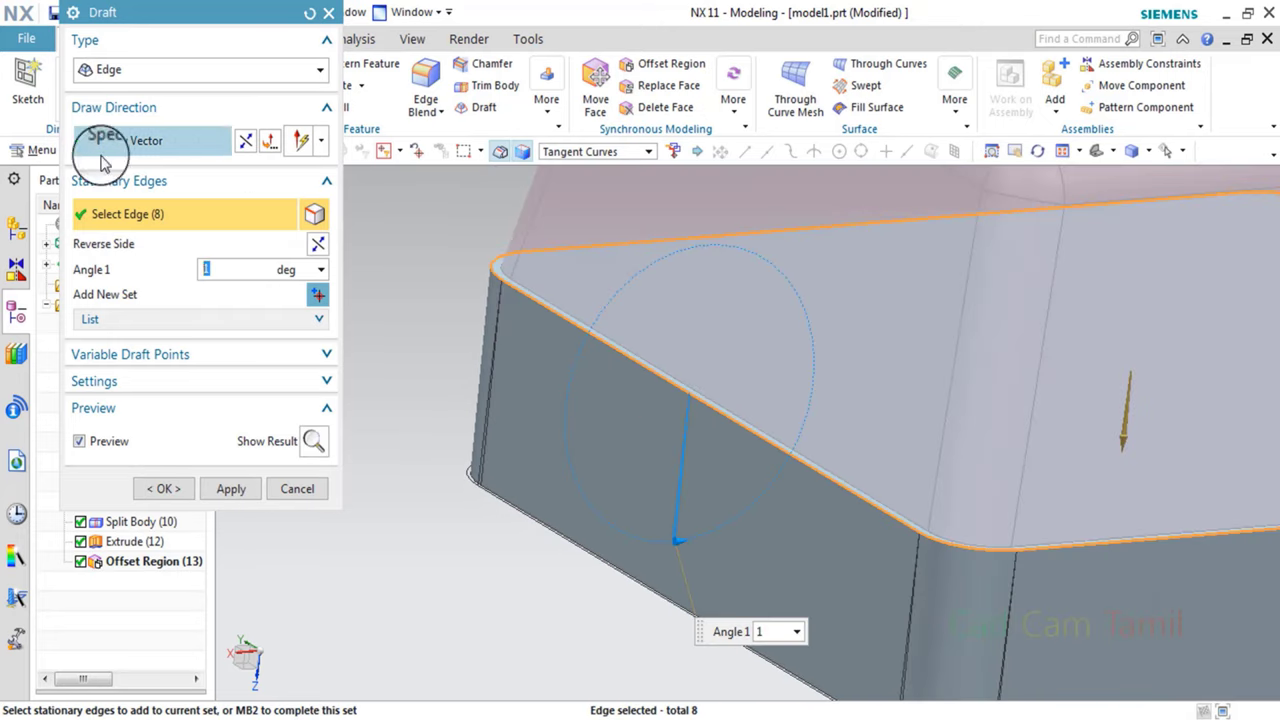
left_click(246, 143)
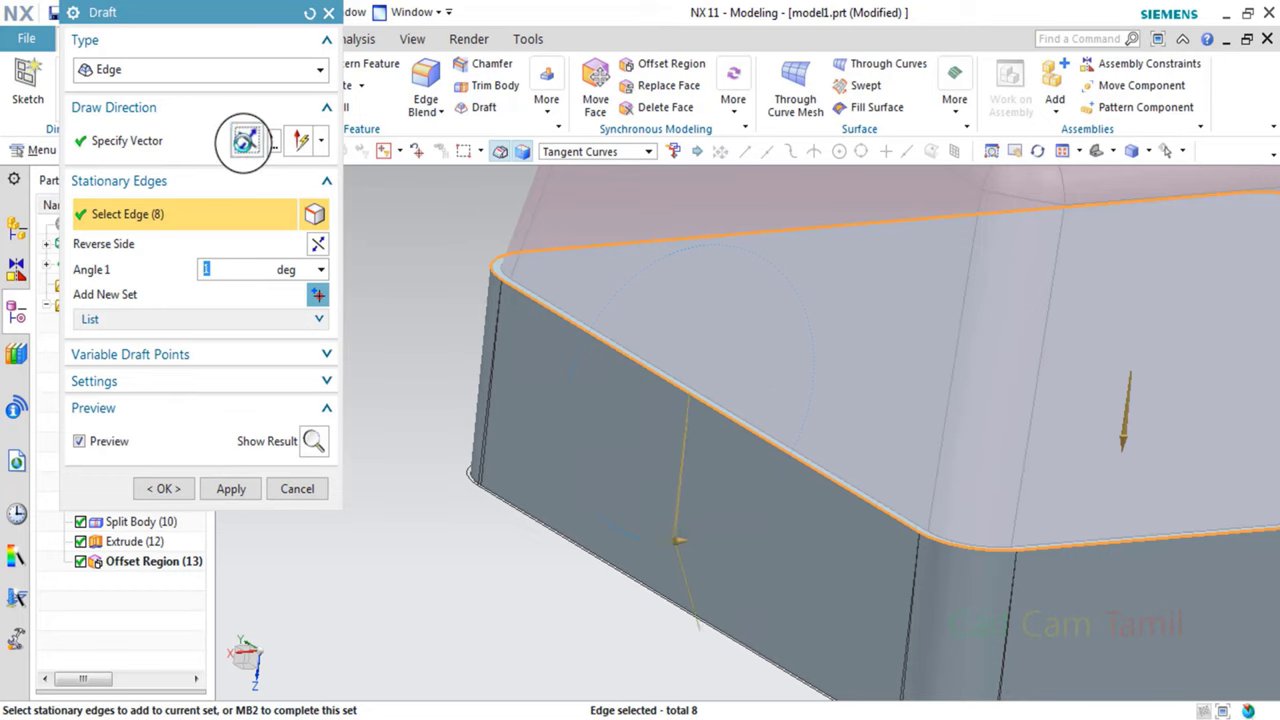
scroll(657, 457, "down", 2)
scroll(632, 510, "up", 2)
middle_click_drag(632, 510, 614, 497)
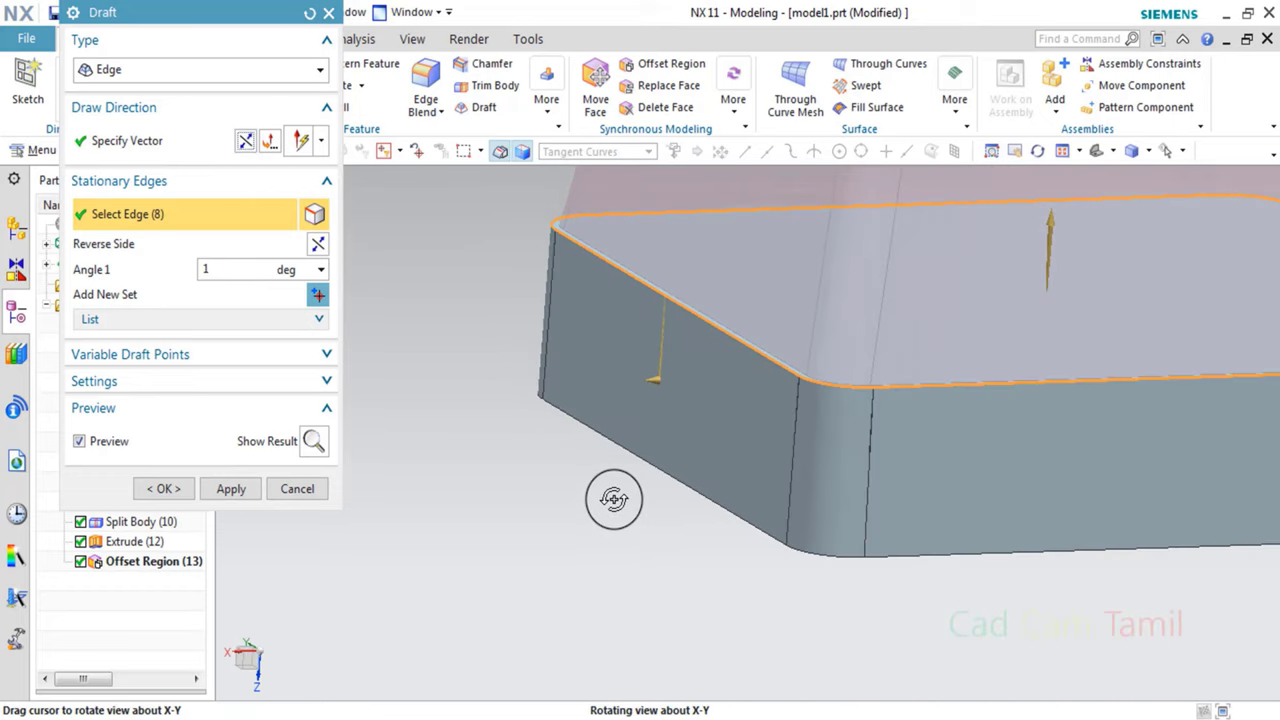
Set the draft angle to 5° and apply it to the lower block.
left_click(229, 260)
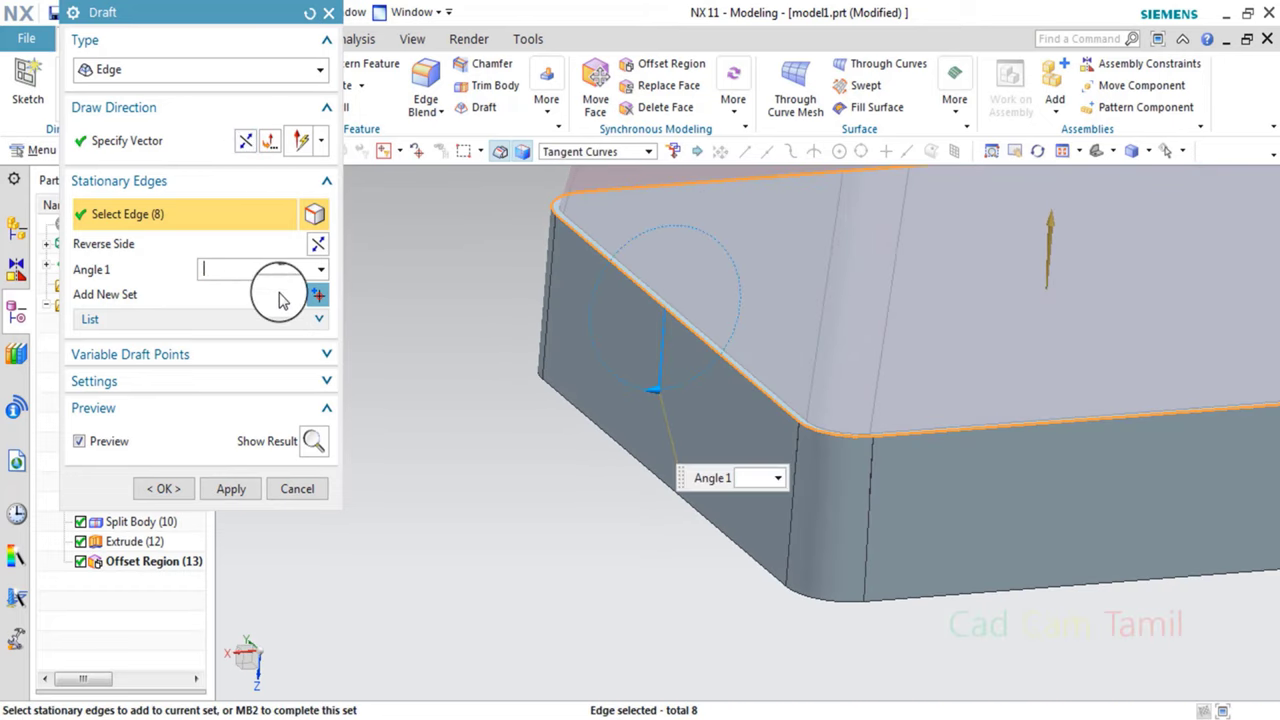
type("5")
key("Return")
scroll(524, 540, "down", 3)
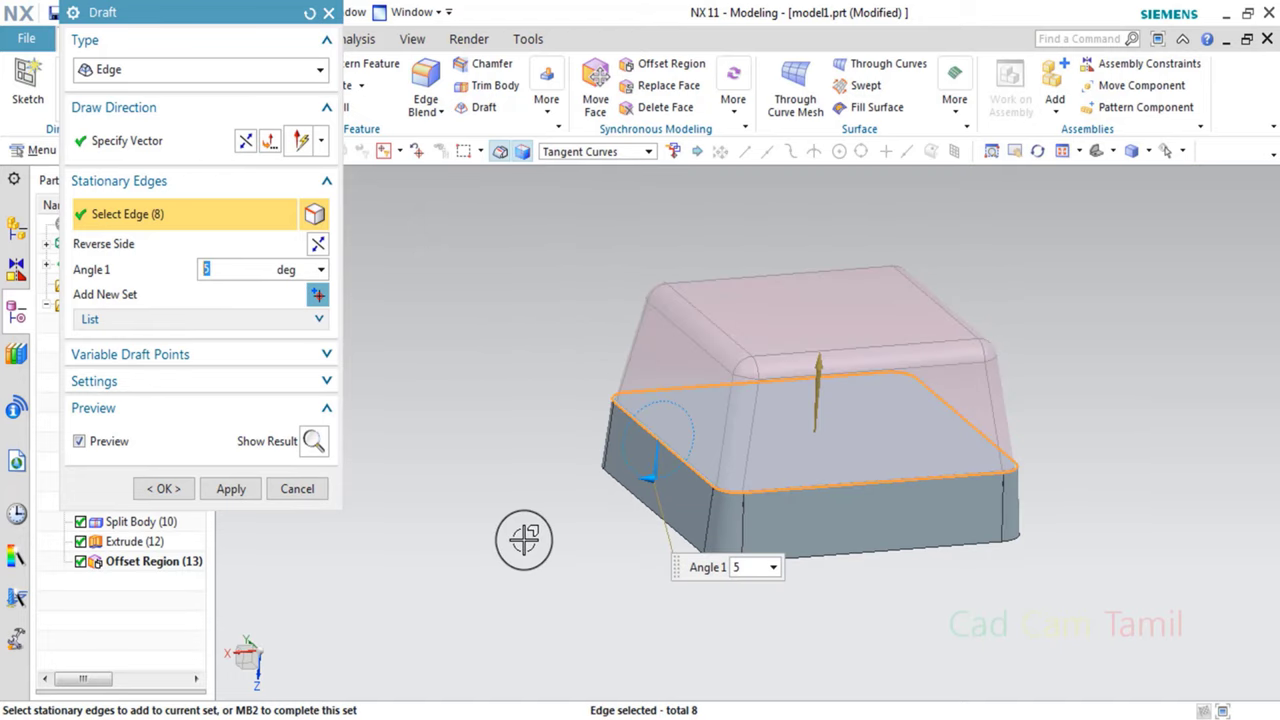
left_click(240, 494)
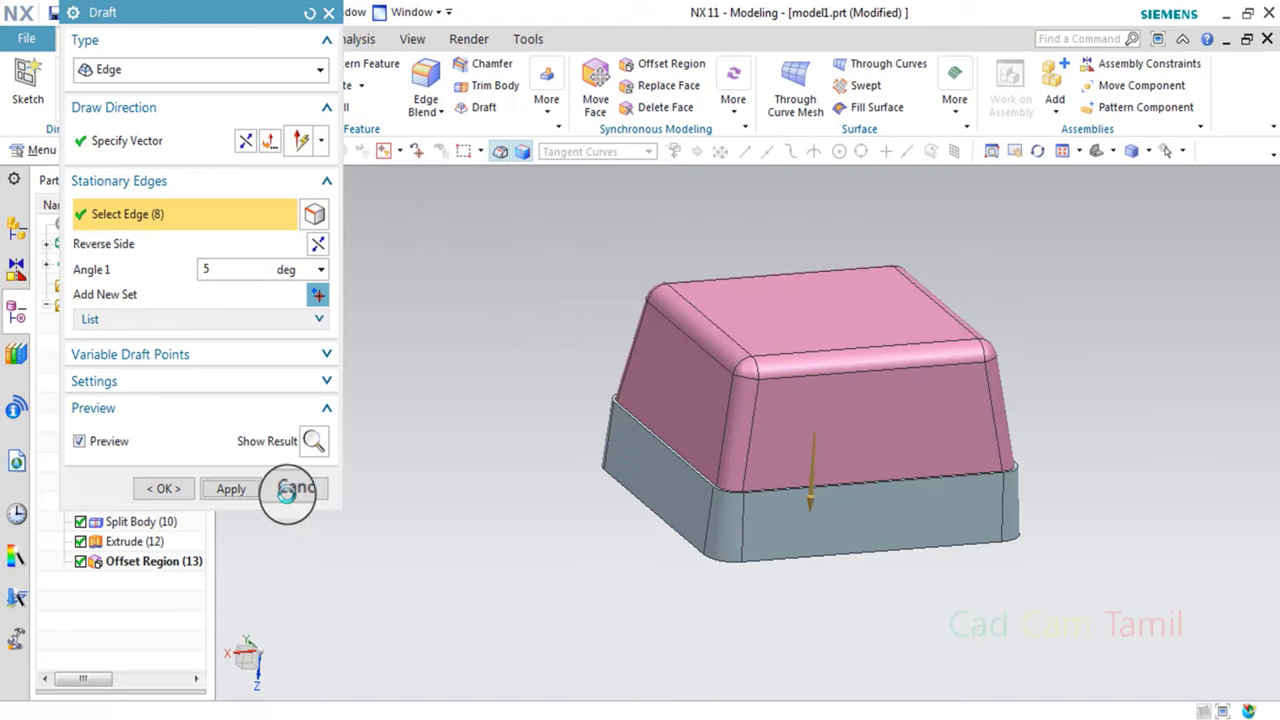
left_click(292, 489)
Unite the upper body (target) with the lower block (tool) into one solid.
left_click(345, 88)
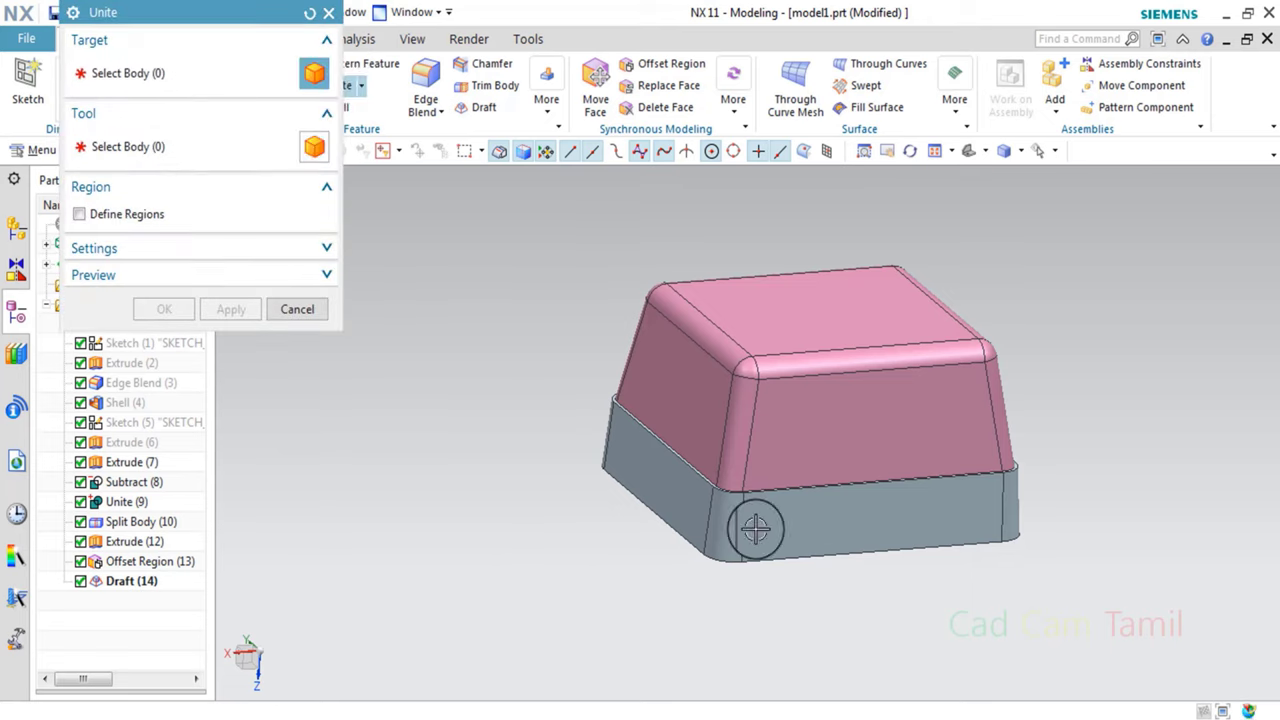
left_click(737, 515)
left_click(646, 566)
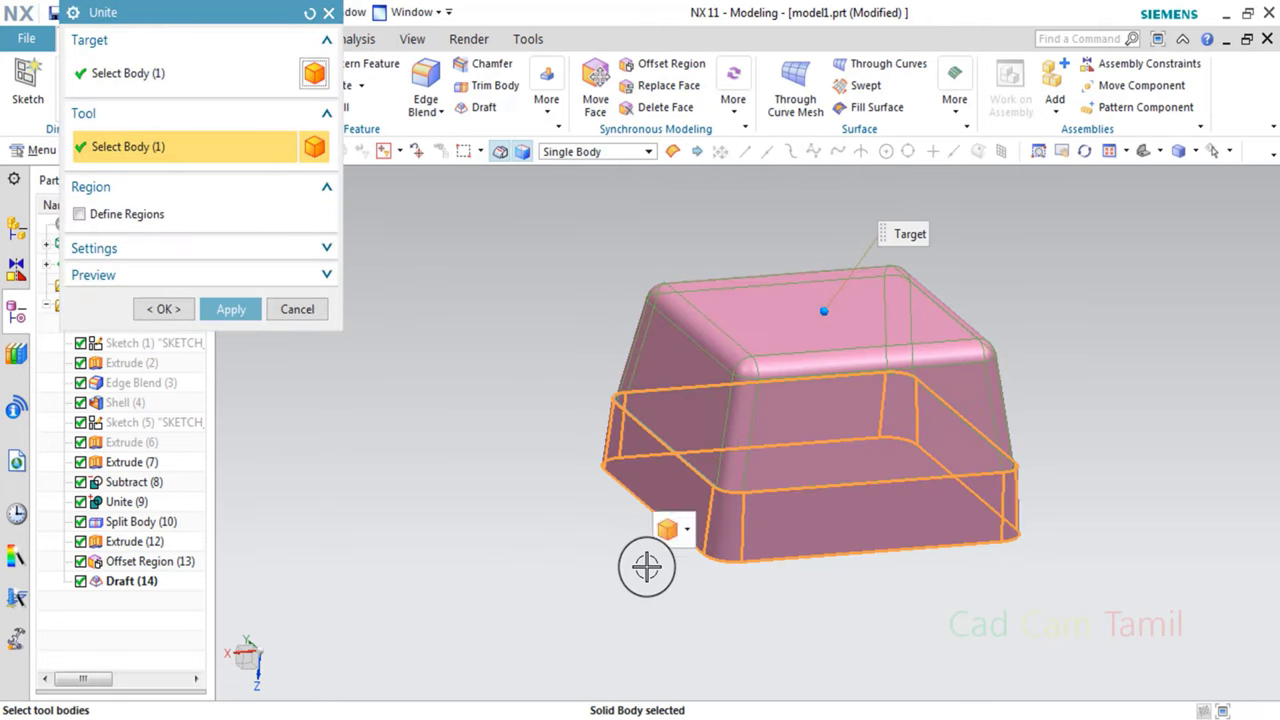
left_click(232, 309)
left_click(297, 309)
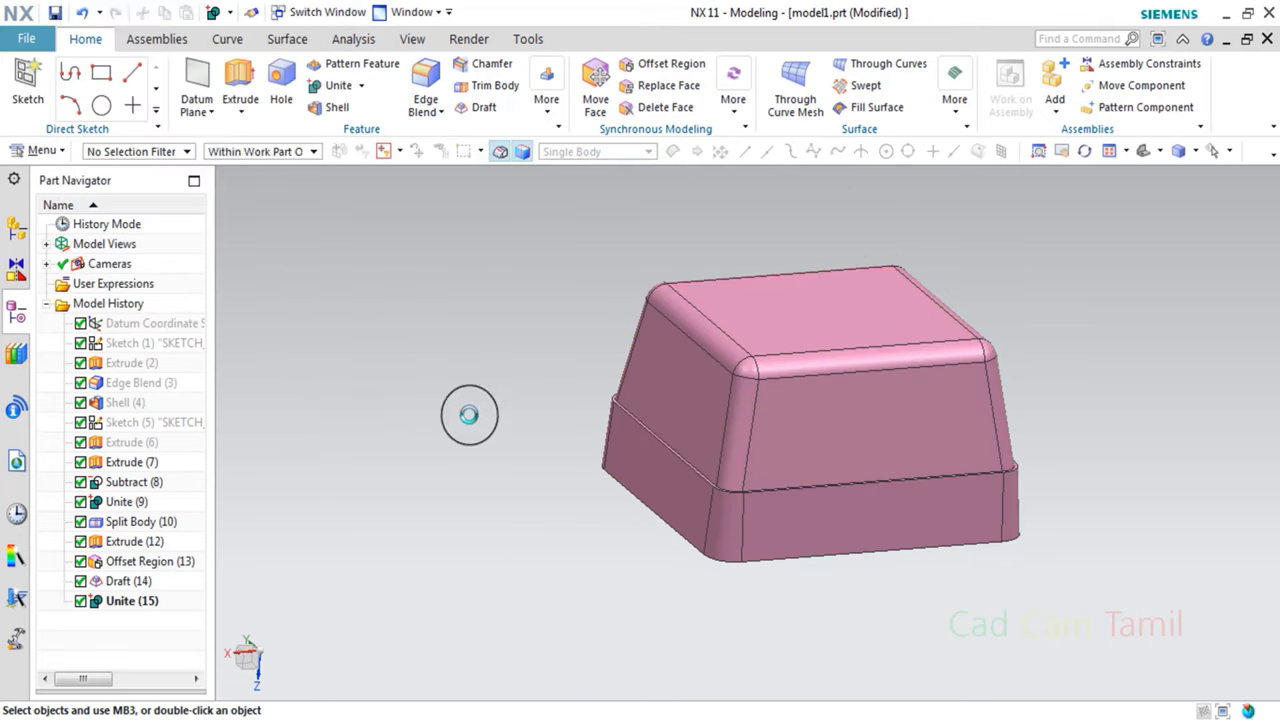
mouse_move(466, 409)
middle_mouse_down()
mouse_move(519, 414)
mouse_move(531, 451)
mouse_move(560, 474)
mouse_move(634, 489)
mouse_move(684, 535)
mouse_move(651, 534)
middle_mouse_up()
scroll(649, 467, "up", 5)
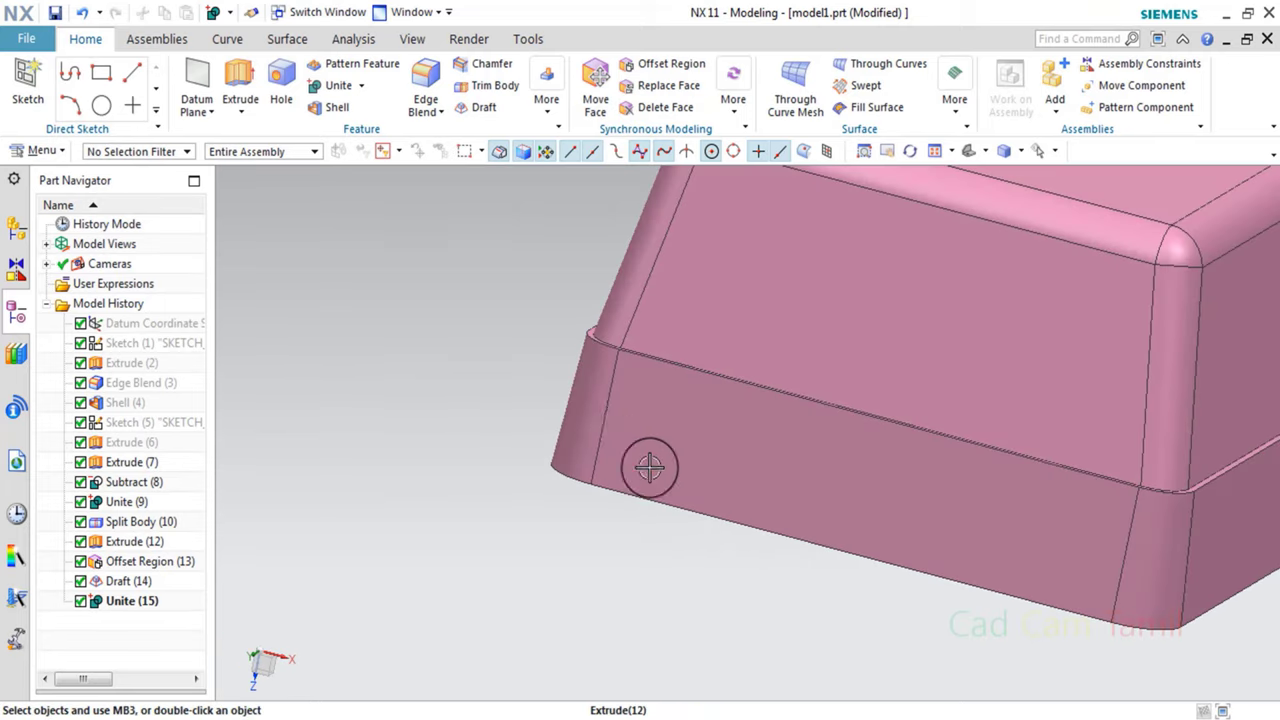
scroll(569, 431, "down", 2)
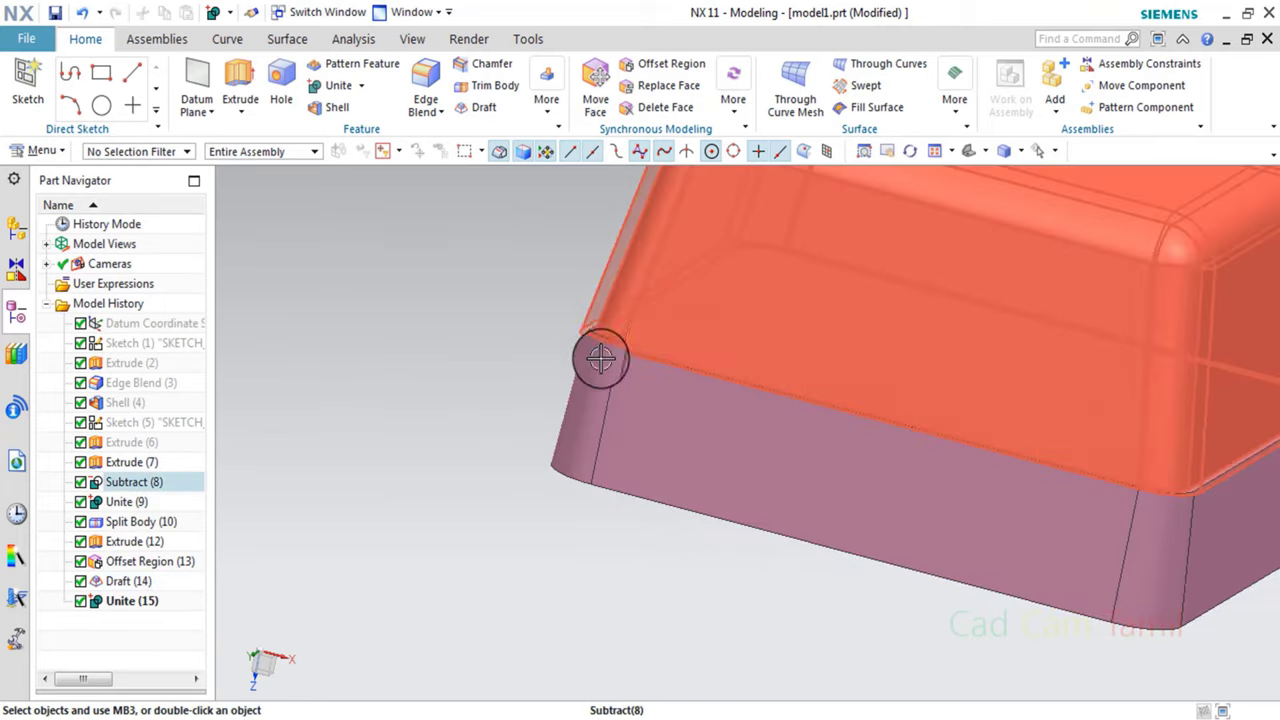
scroll(586, 428, "down", 2)
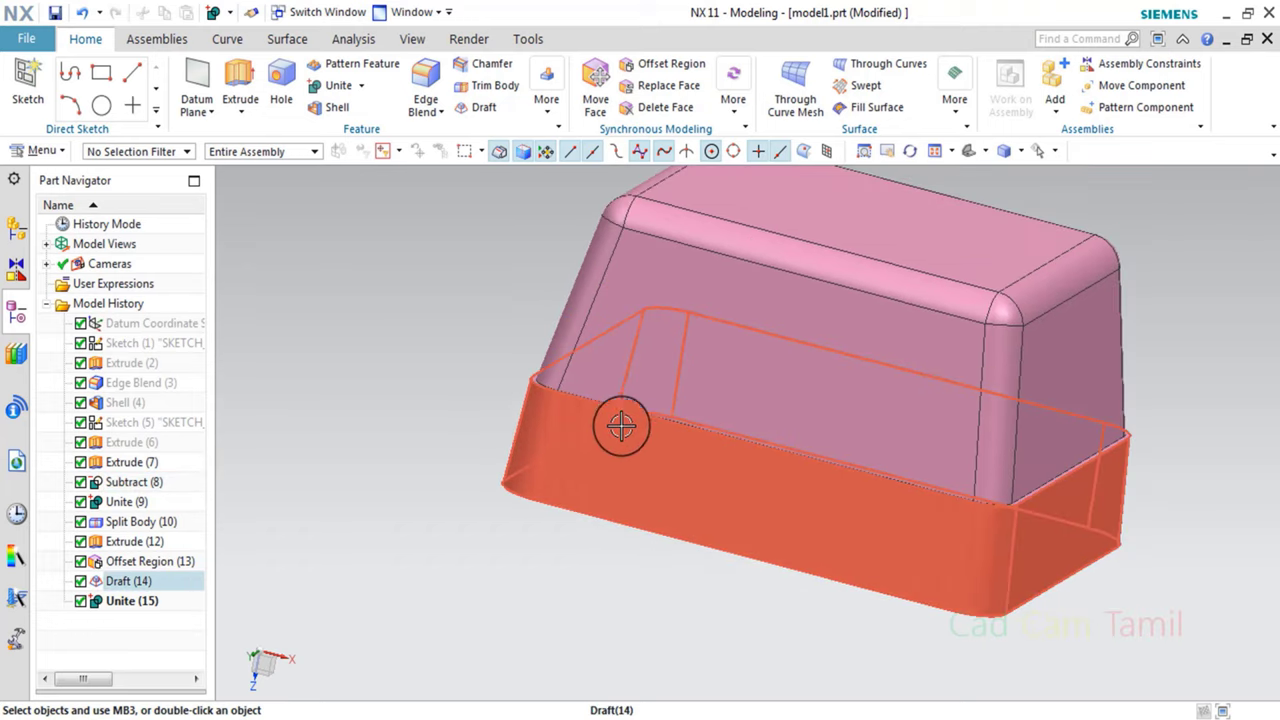
scroll(620, 428, "down", 2)
middle_click_drag(620, 430, 886, 337)
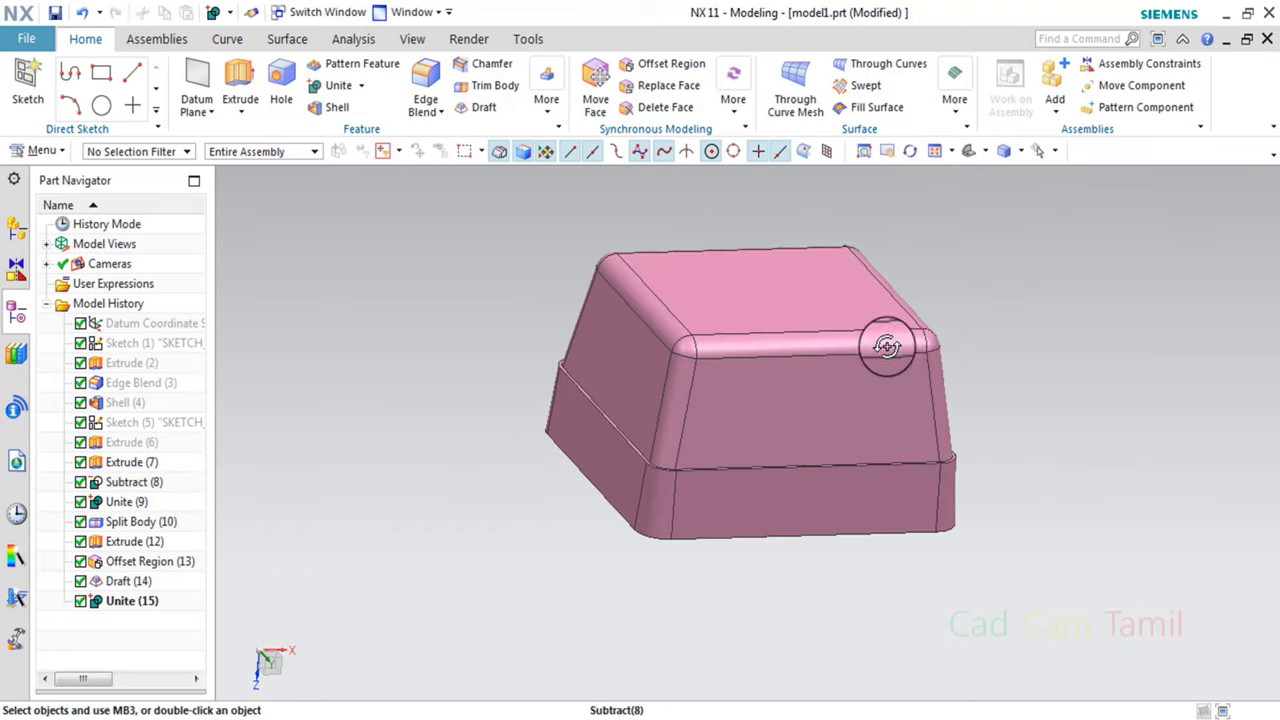
key("ctrl+alt+f")
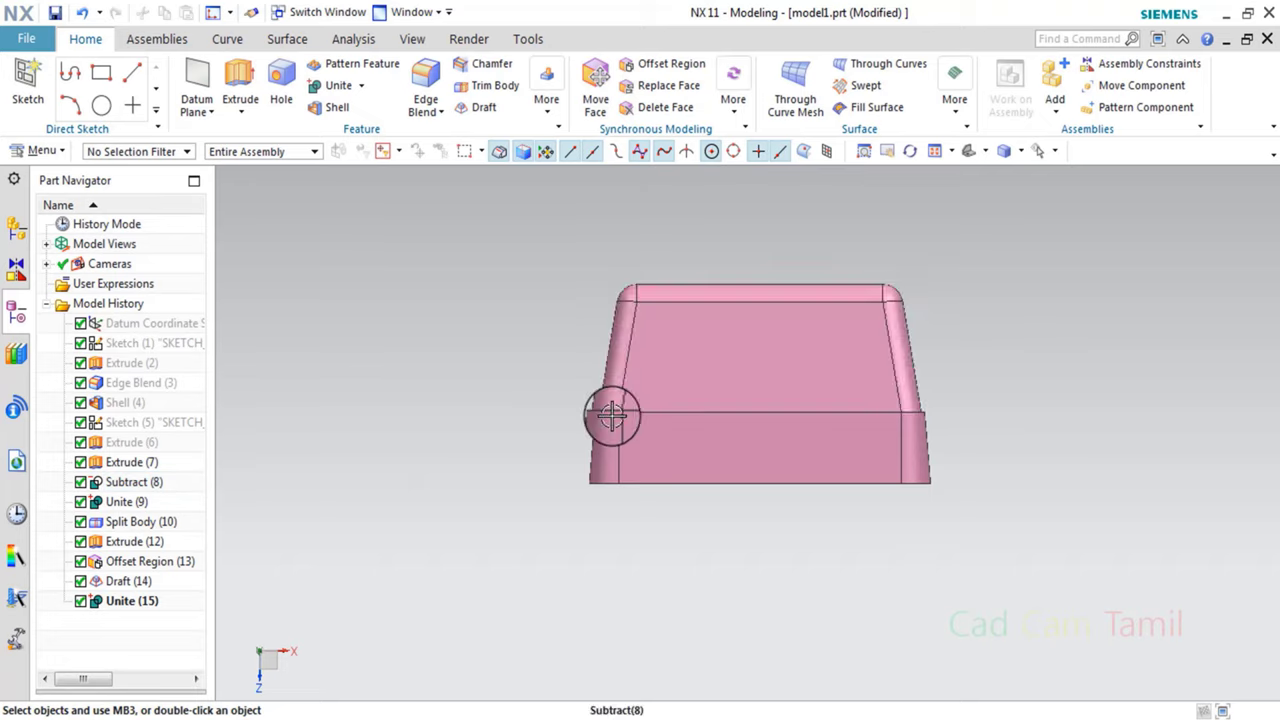
scroll(590, 410, "up", 2)
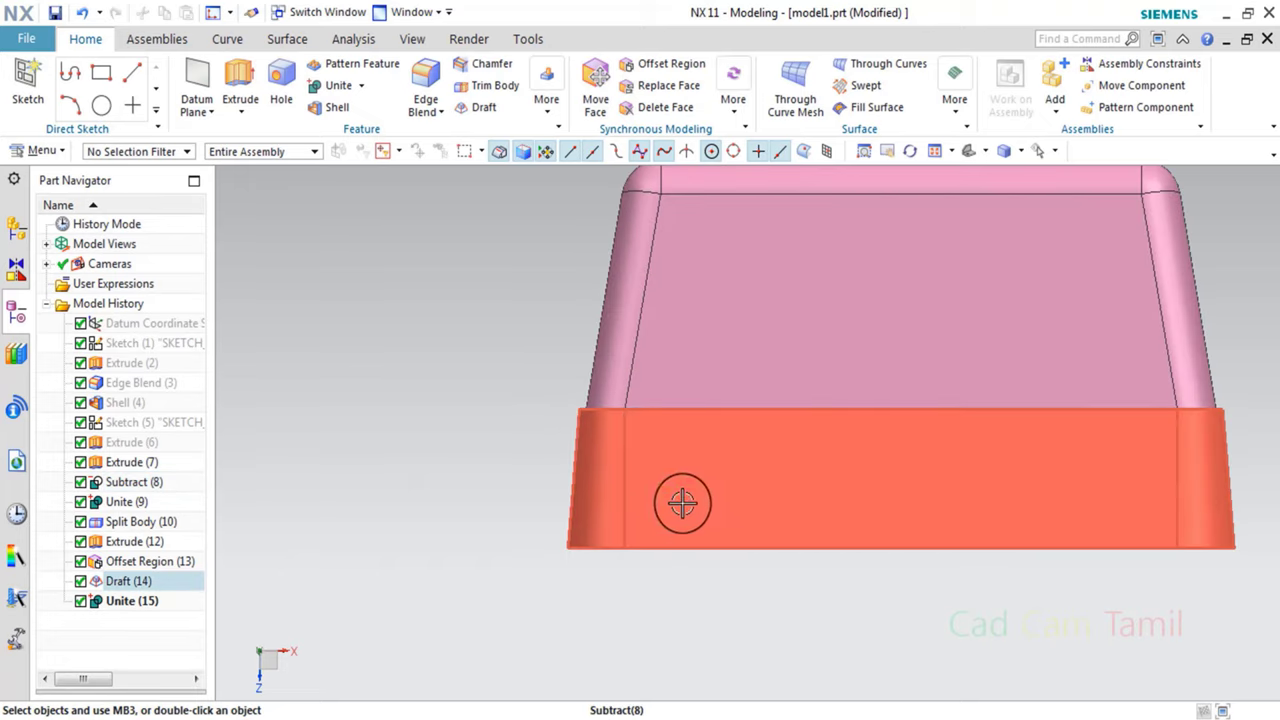
scroll(570, 460, "up", 2)
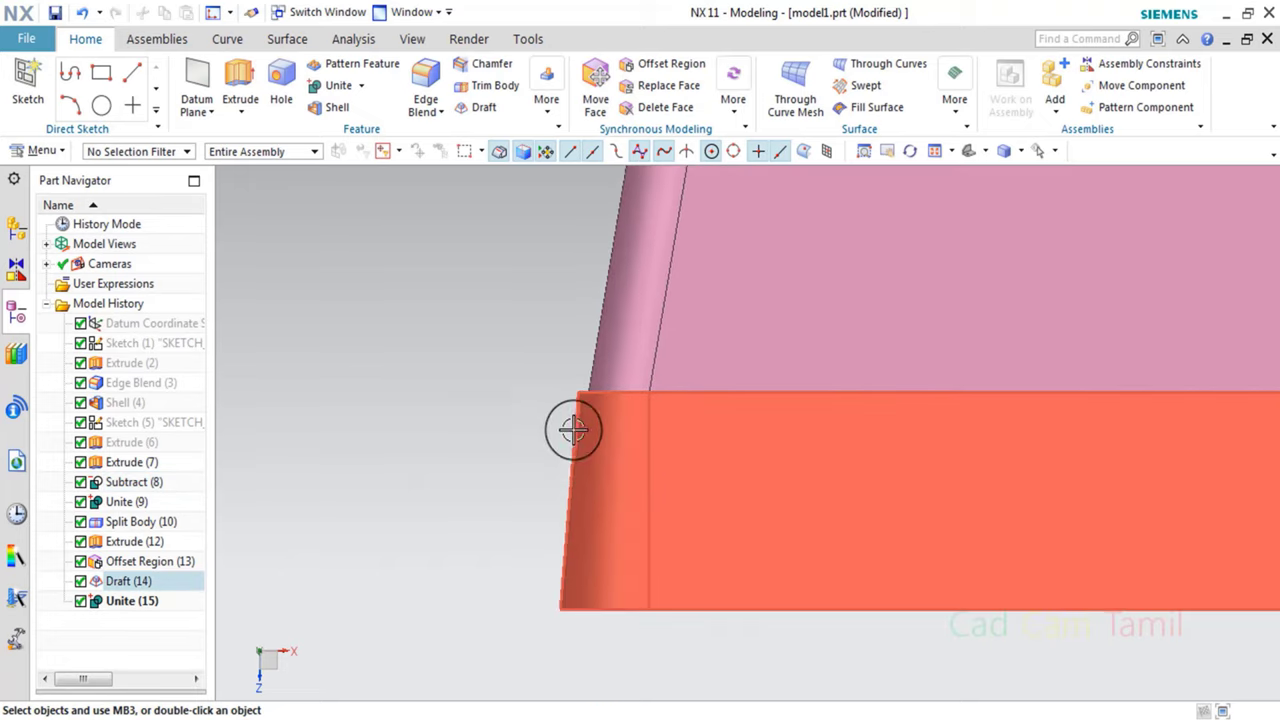
scroll(585, 445, "down", 3)
key("Home")
Reveal the hidden lower split base block using Show.
left_click(1055, 152)
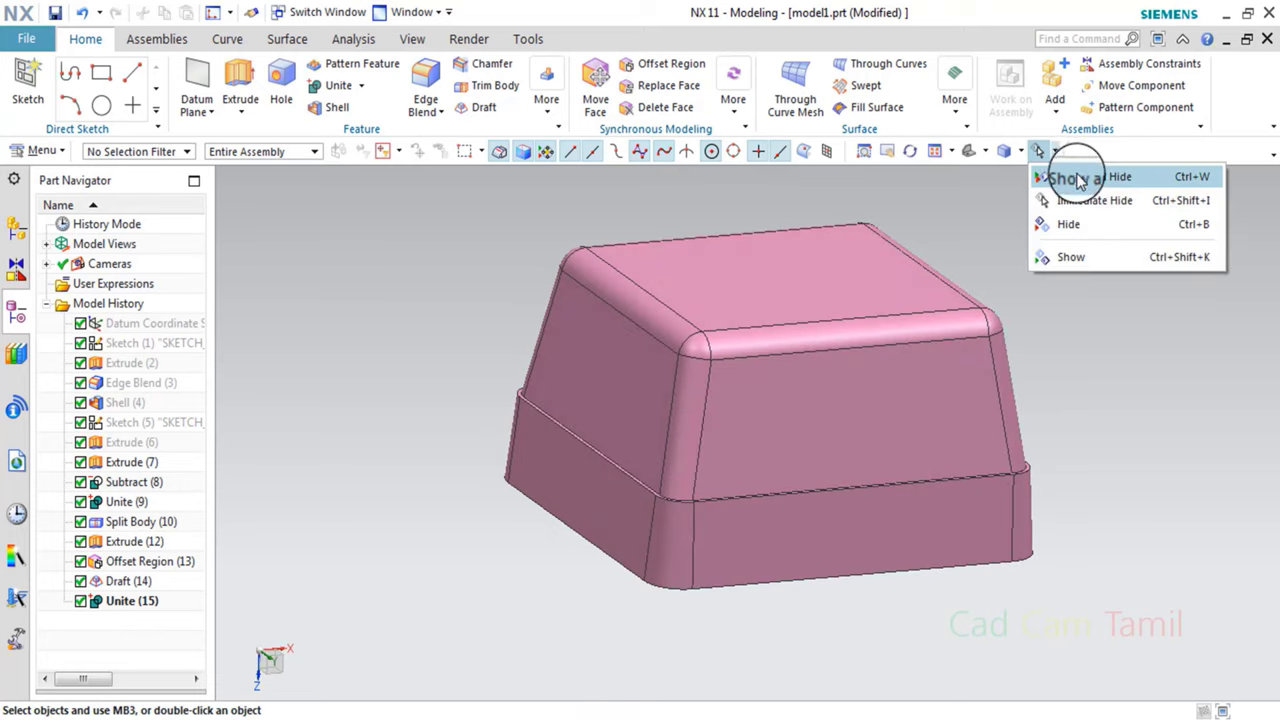
left_click(1045, 175)
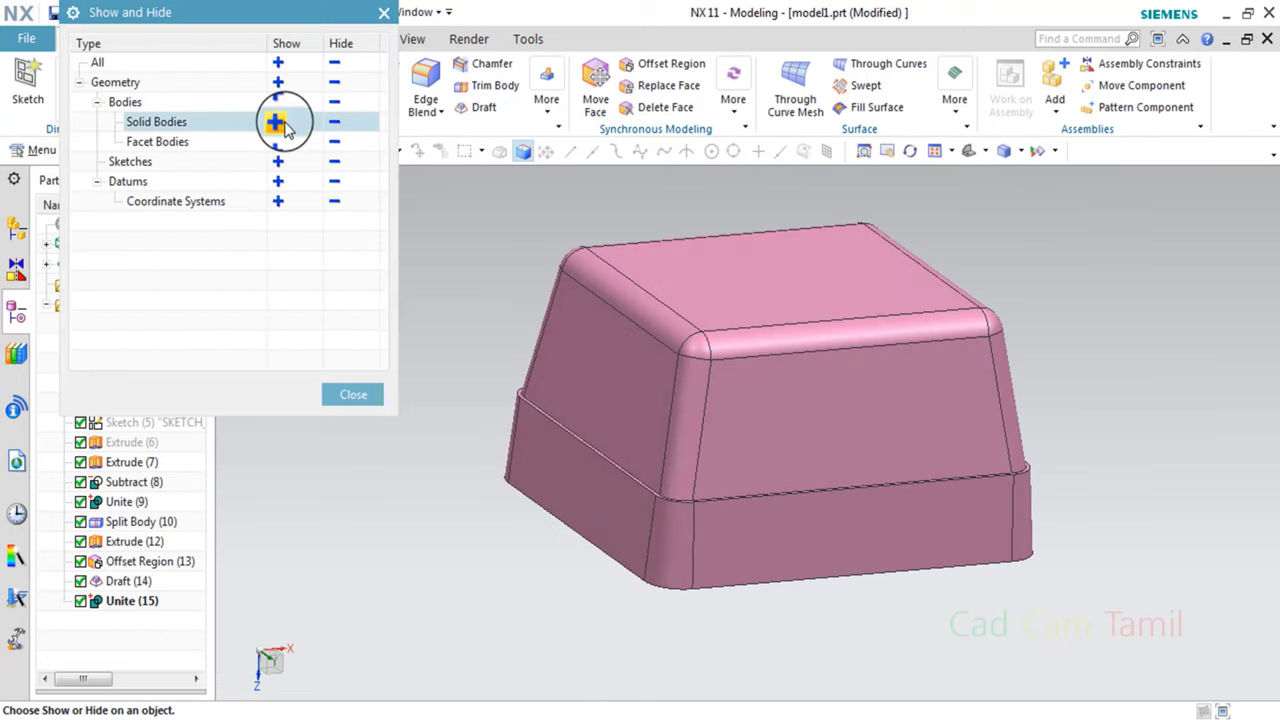
left_click(346, 397)
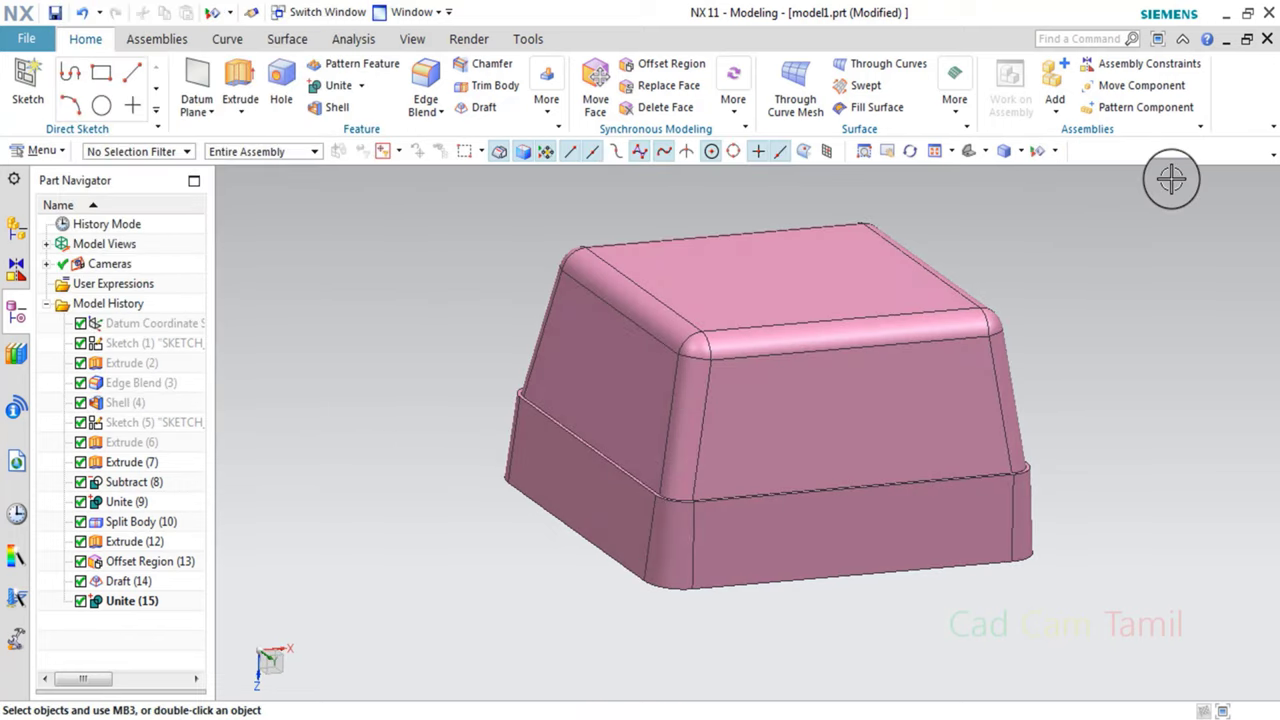
left_click(1055, 152)
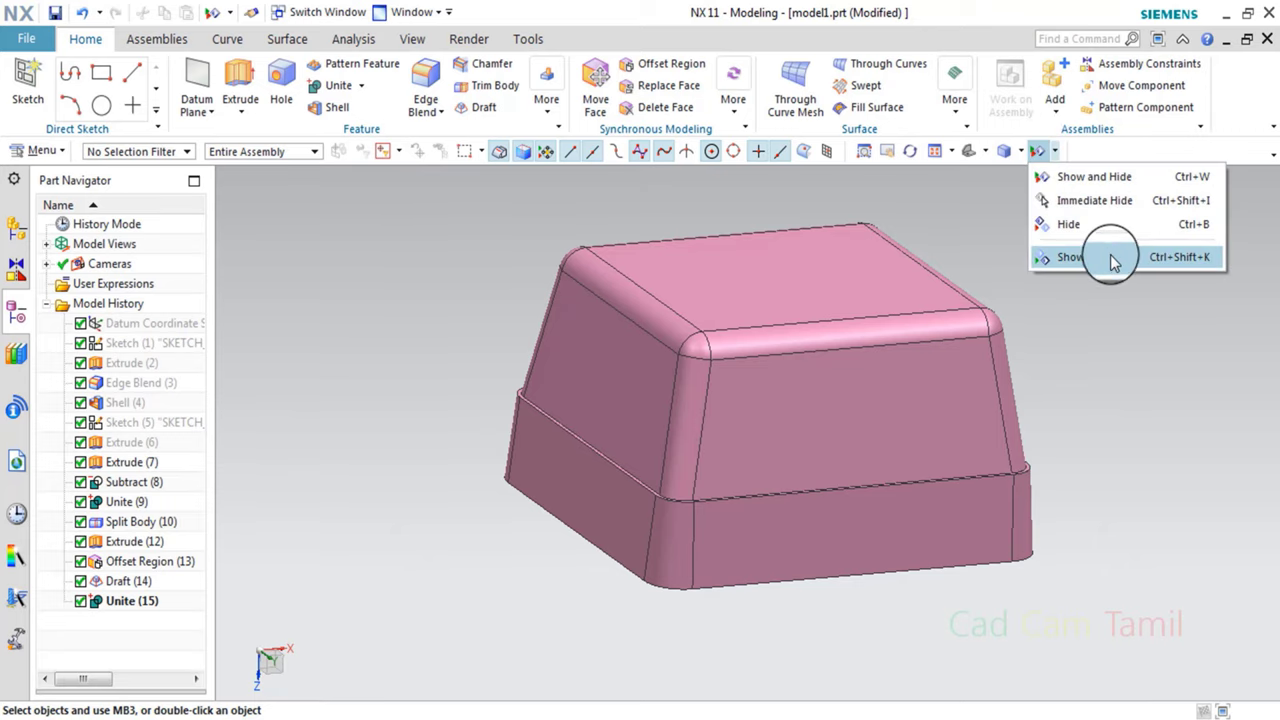
left_click(1095, 257)
scroll(766, 466, "down", 5)
scroll(900, 429, "up", 2)
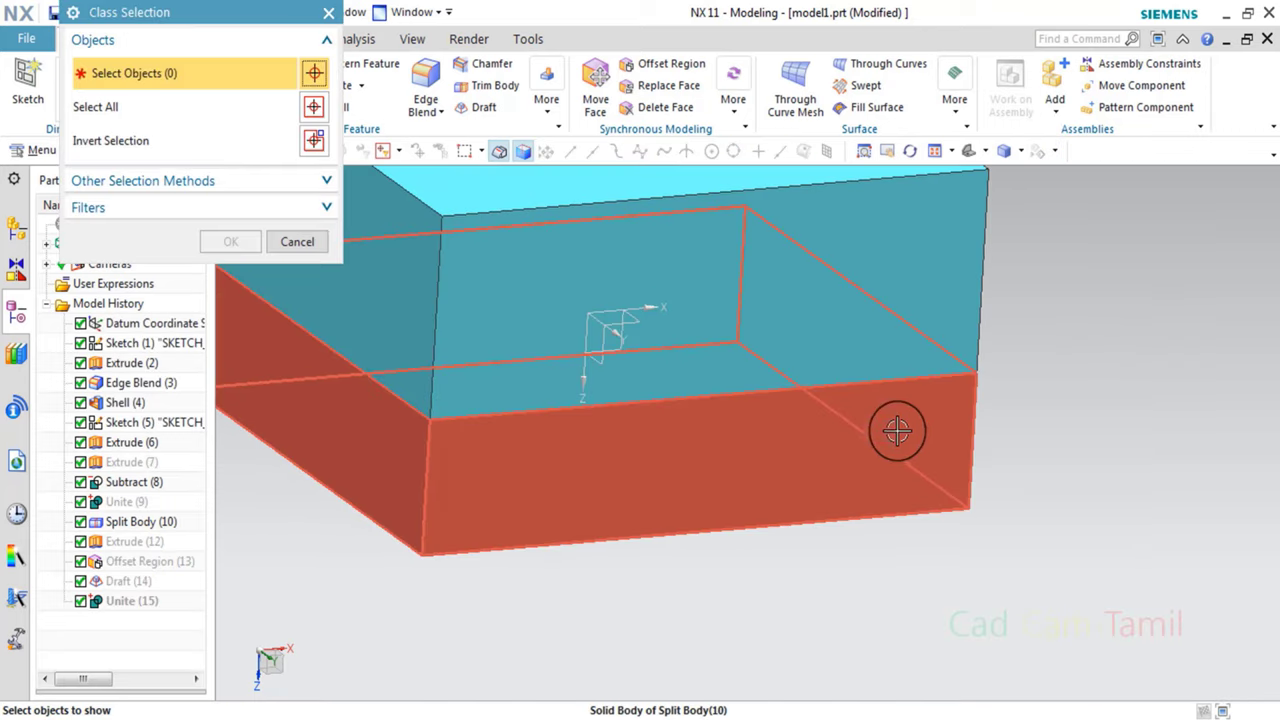
scroll(943, 480, "down", 2)
scroll(953, 490, "down", 1)
left_click(953, 490)
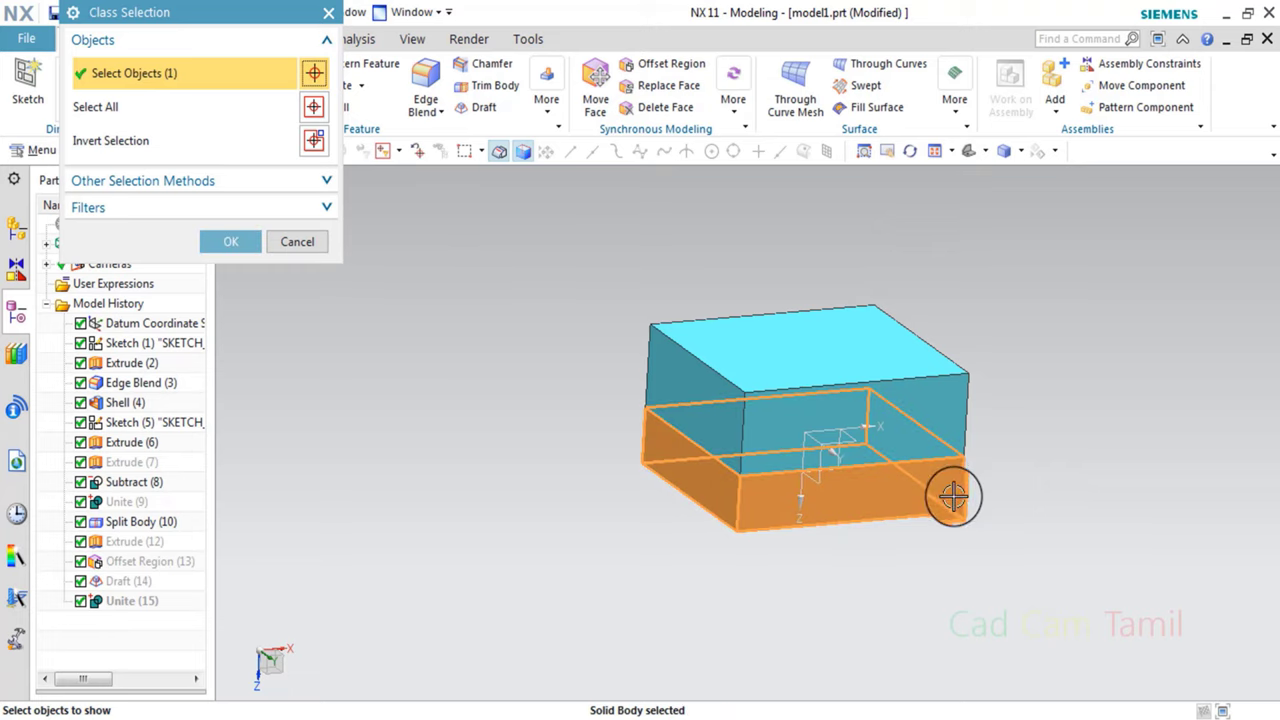
left_click(228, 242)
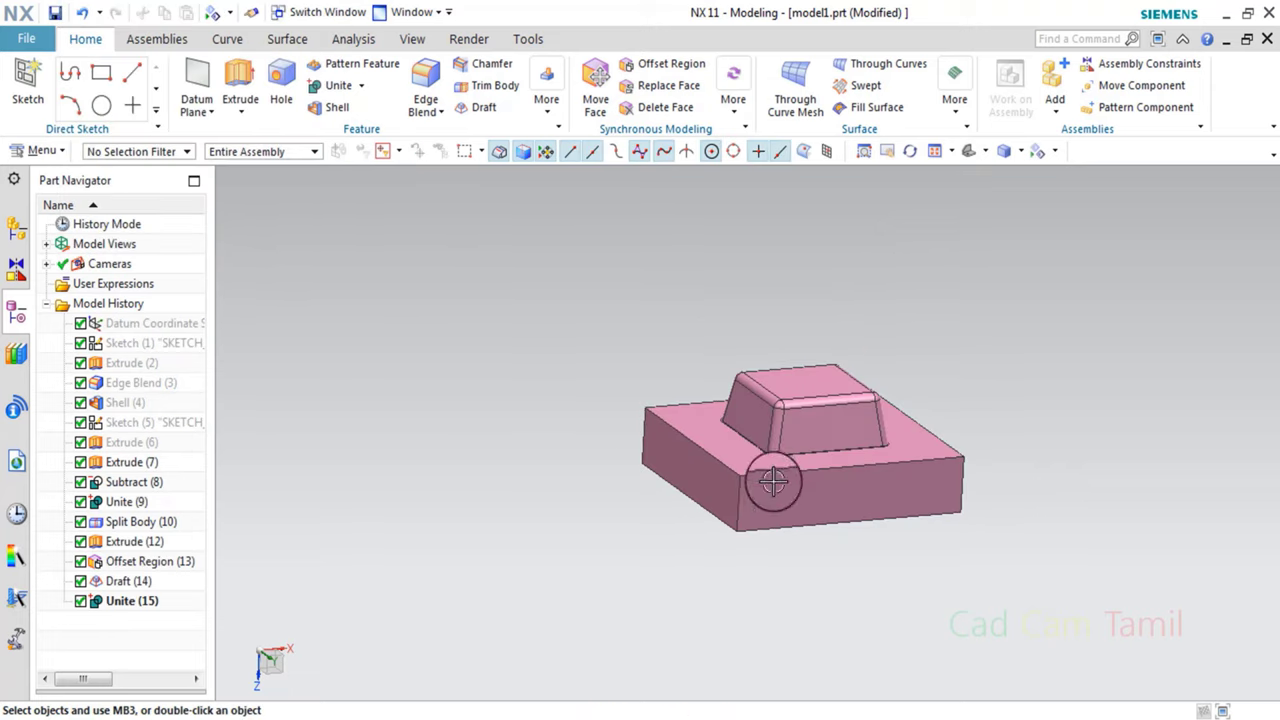
Choose Subtract from the Unite dropdown in the Feature group.
scroll(772, 482, "up", 3)
scroll(699, 425, "up", 3)
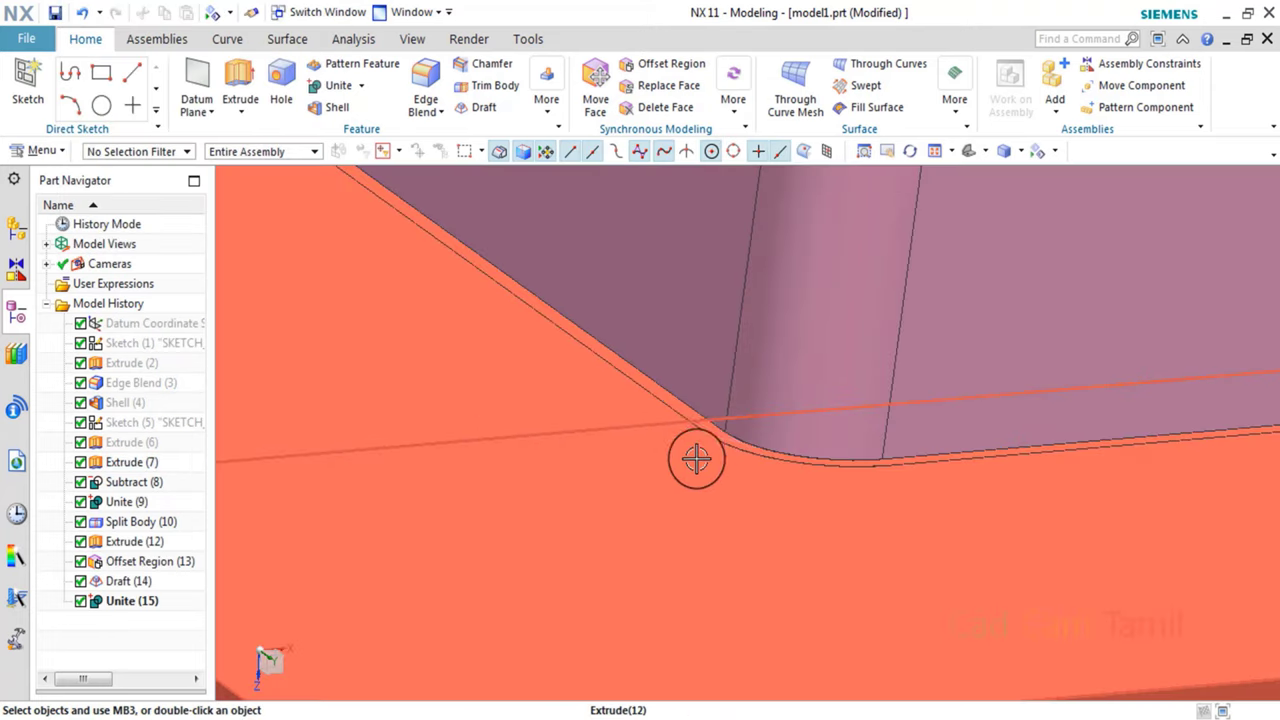
scroll(697, 440, "up", 2)
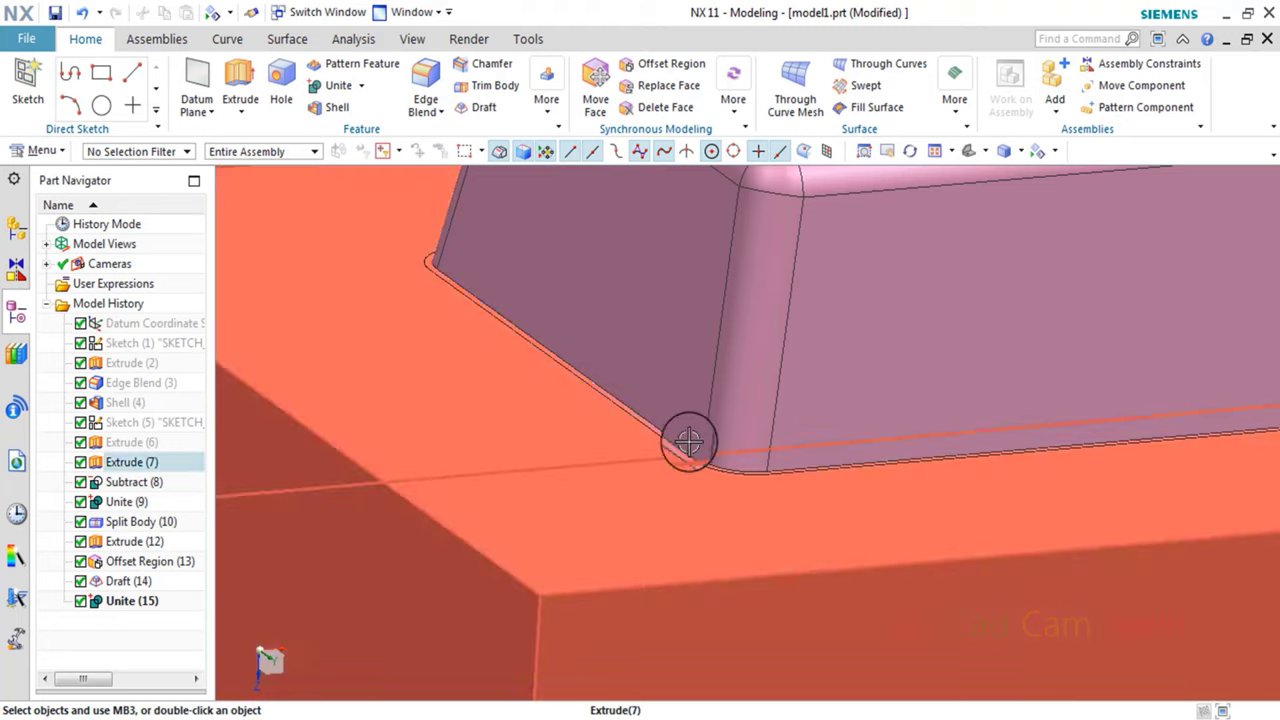
scroll(650, 460, "down", 5)
scroll(623, 466, "up", 3)
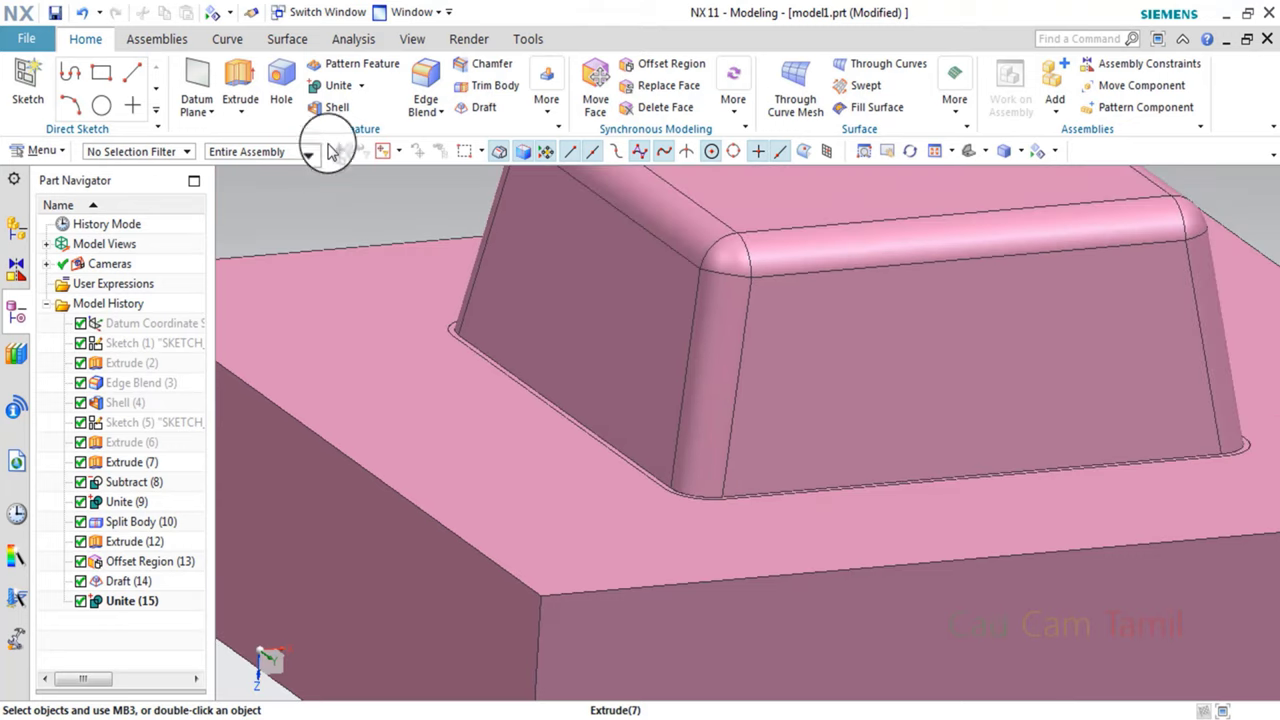
scroll(610, 530, "down", 5)
left_click(361, 87)
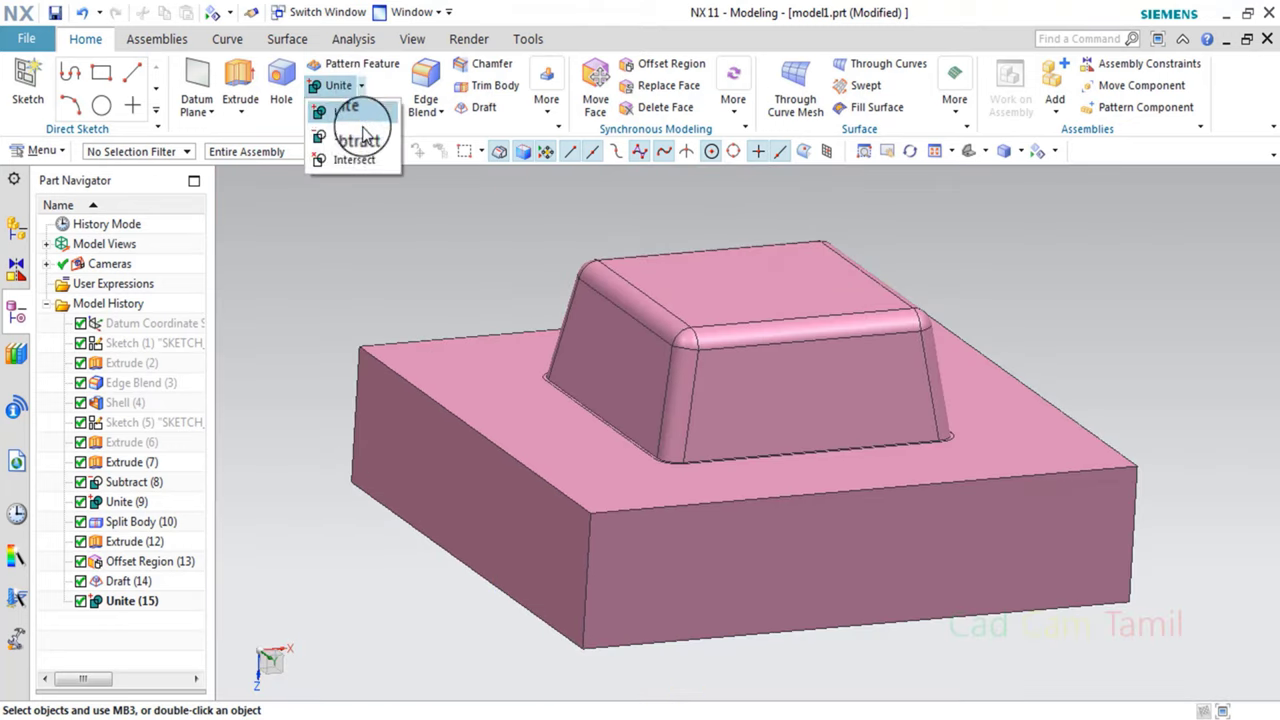
left_click(360, 145)
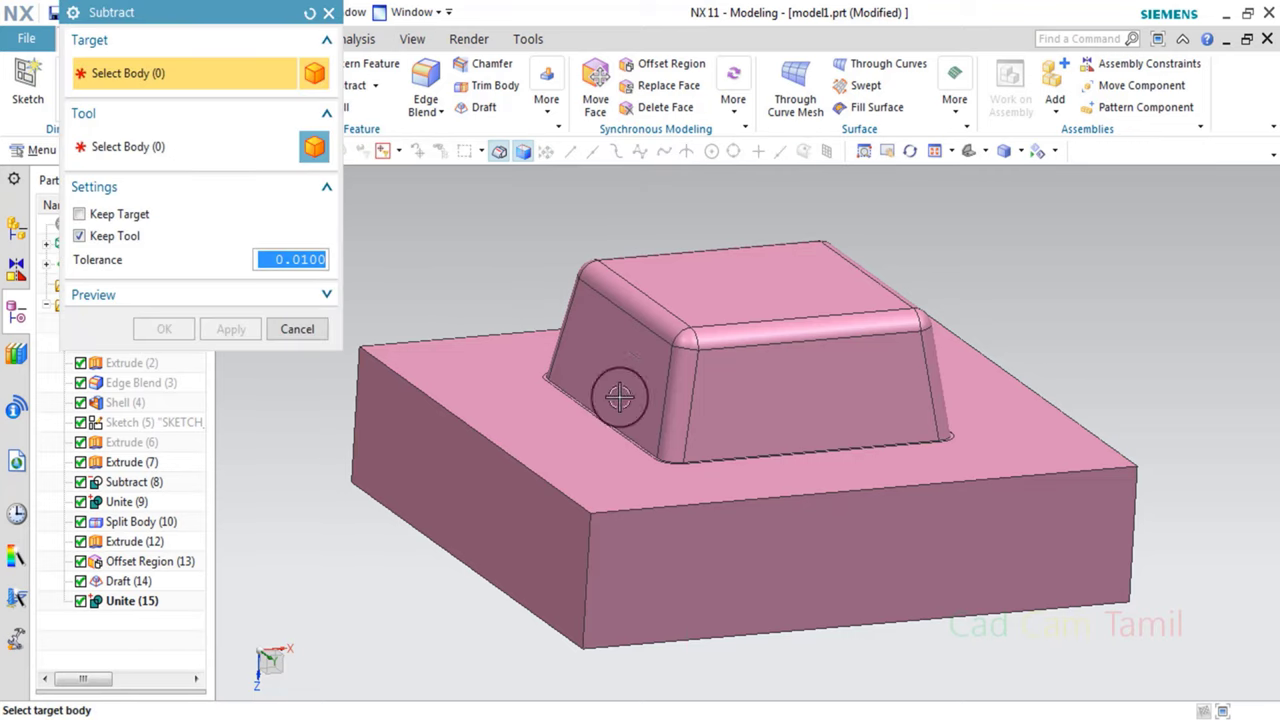
Subtract the raised core body from the base block, keeping the core as a separate body.
left_click(585, 495)
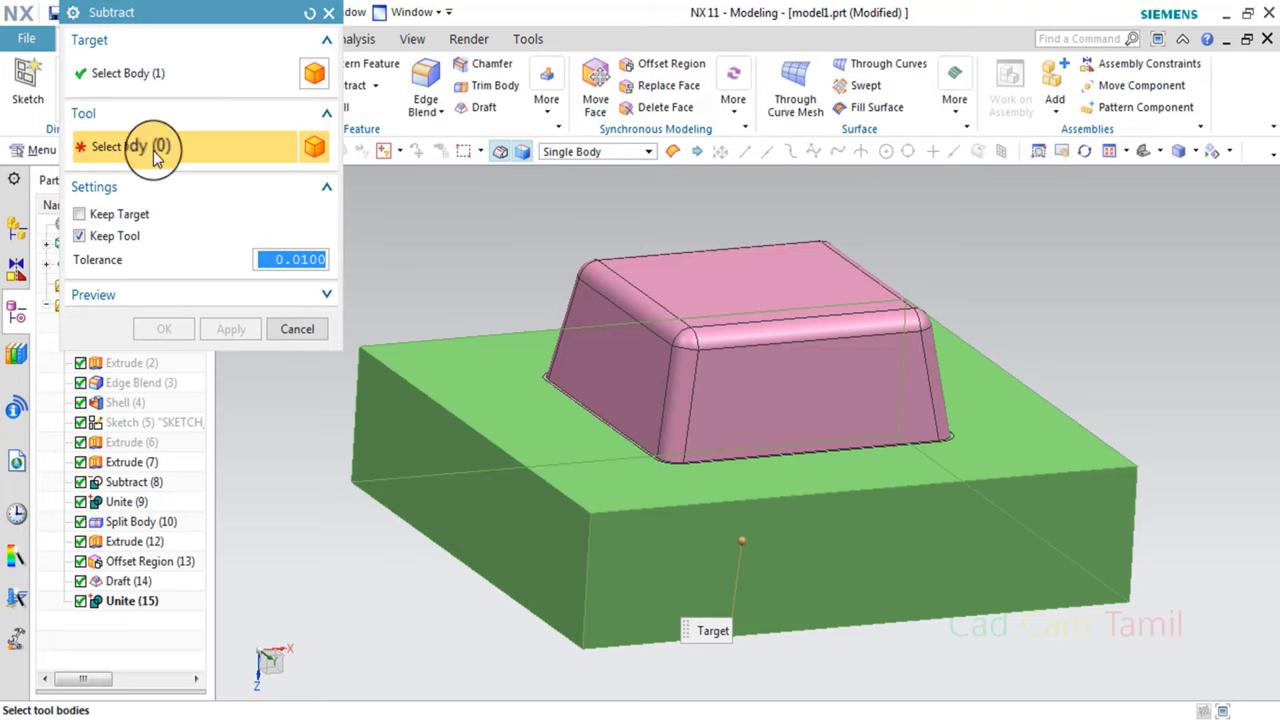
left_click(663, 344)
scroll(609, 374, "up", 2)
scroll(500, 410, "up", 3)
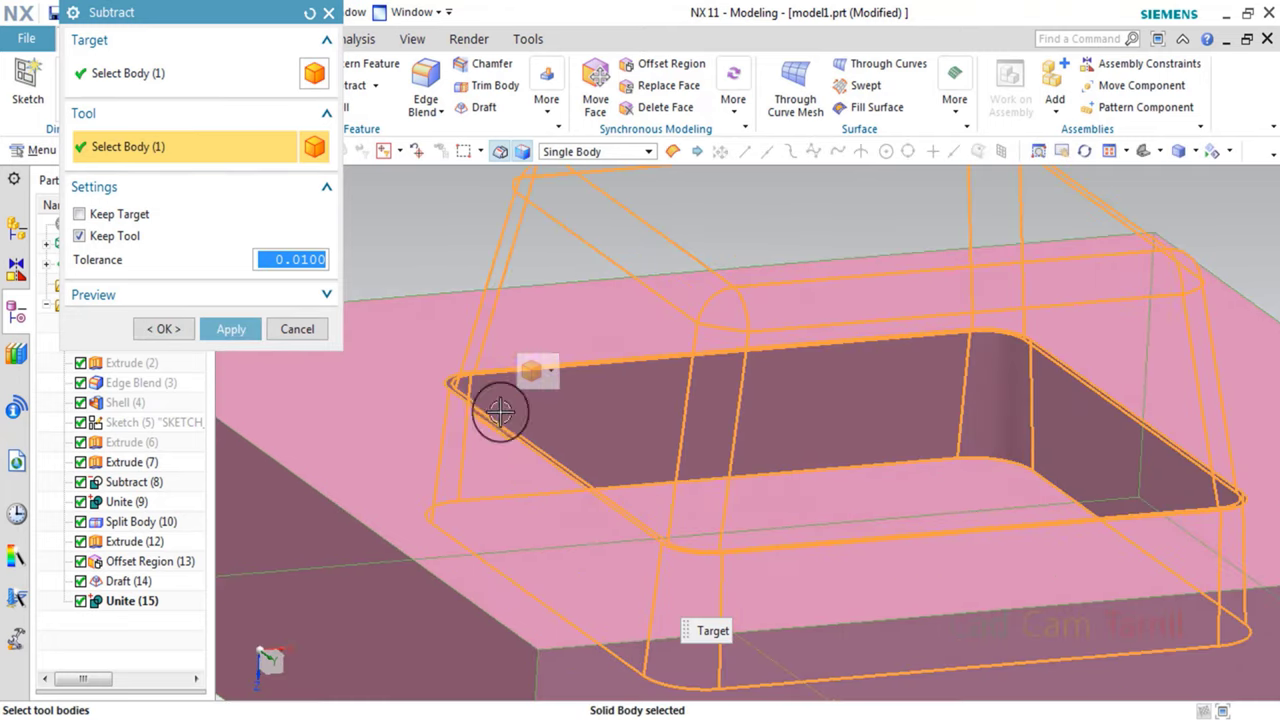
left_click(163, 329)
mouse_move(260, 337)
middle_mouse_down()
mouse_move(572, 512)
mouse_move(594, 480)
mouse_move(603, 486)
mouse_move(603, 463)
mouse_move(598, 492)
mouse_move(560, 369)
middle_mouse_up()
scroll(563, 371, "up", 3)
scroll(520, 403, "down", 3)
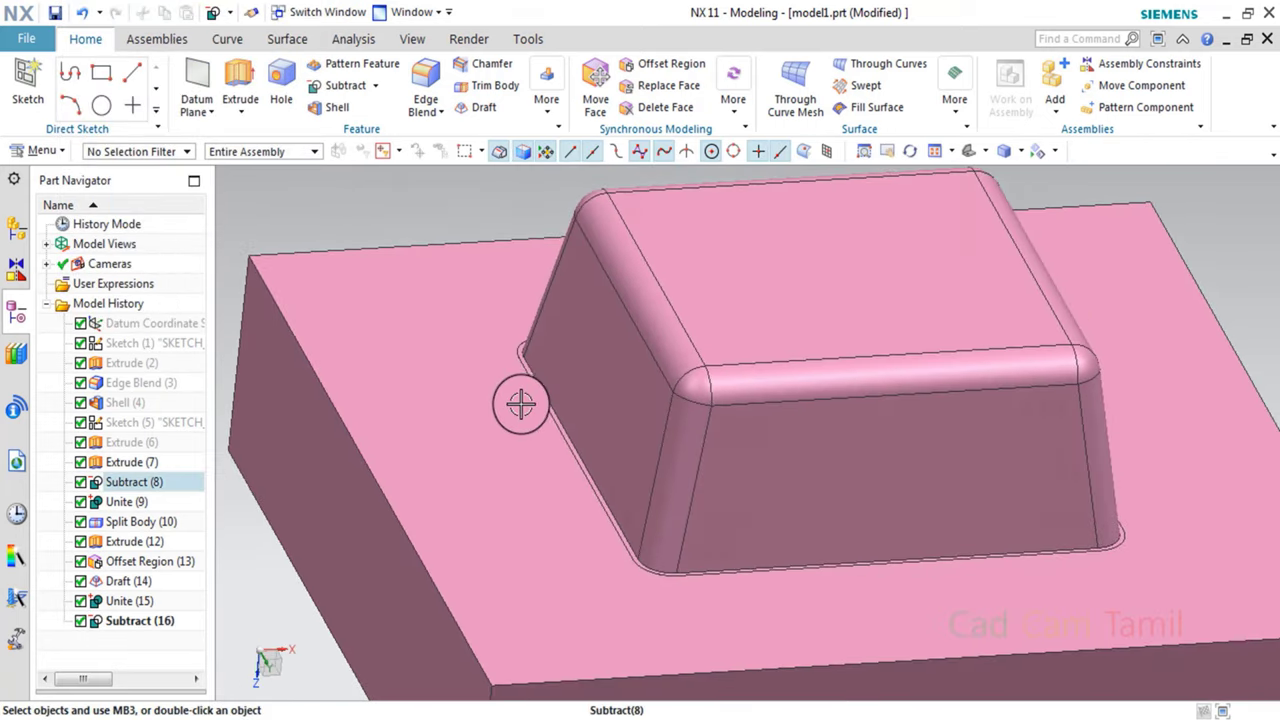
scroll(520, 403, "down", 2)
Turn on Sections in the Assembly Navigator to show the mould block sectioned.
left_click(18, 230)
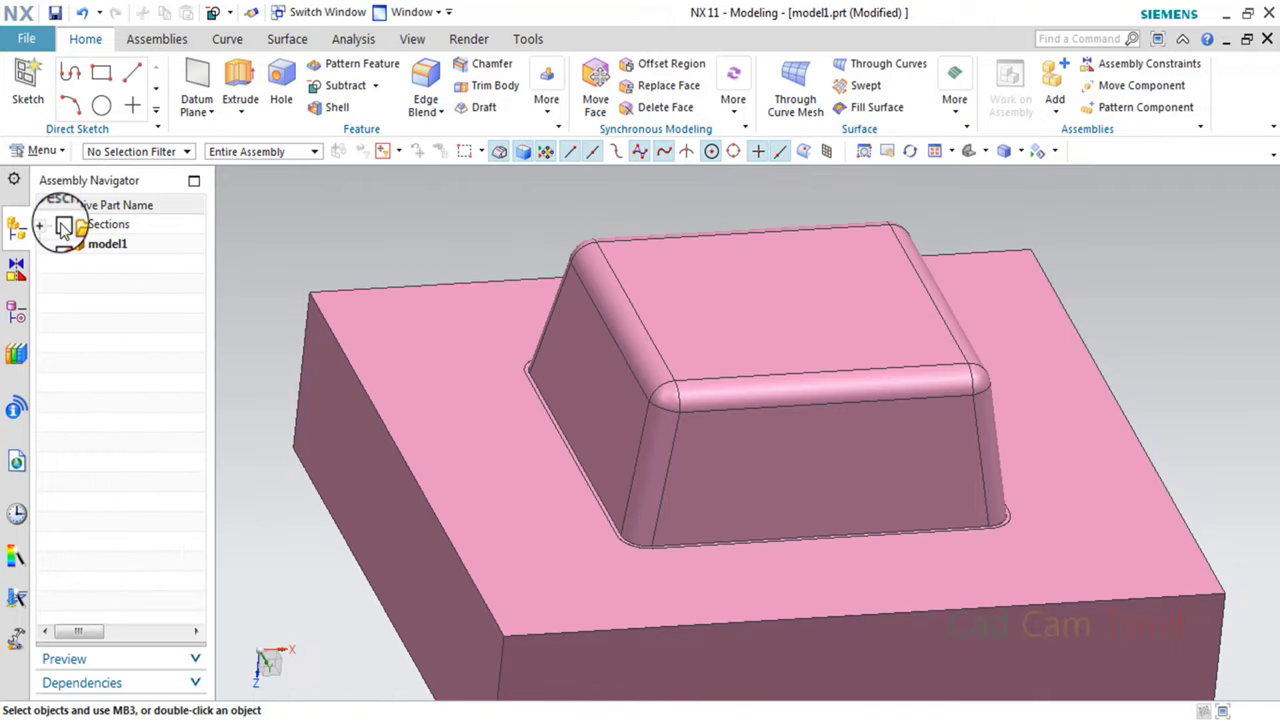
left_click(62, 226)
middle_click_drag(409, 363, 406, 334)
scroll(586, 423, "up", 5)
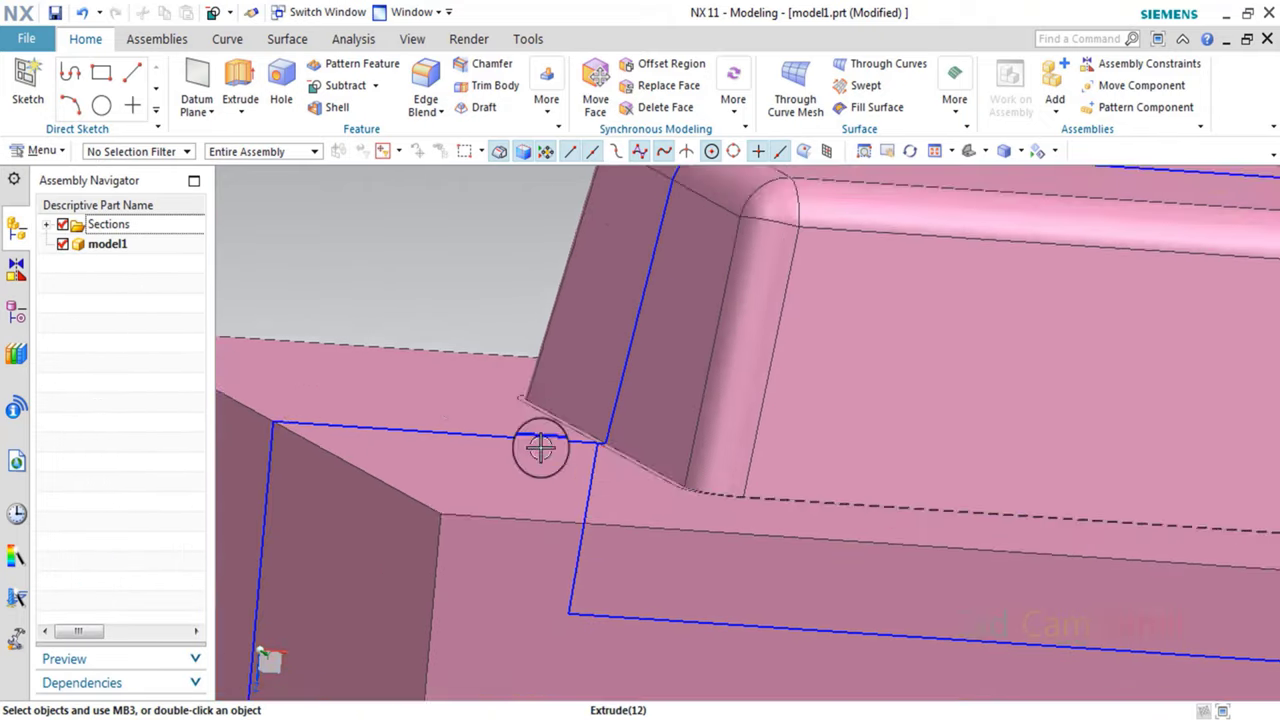
scroll(540, 449, "down", 5)
Toggle Subtract (16) off and back on to compare the block with and without the cut.
left_click(16, 270)
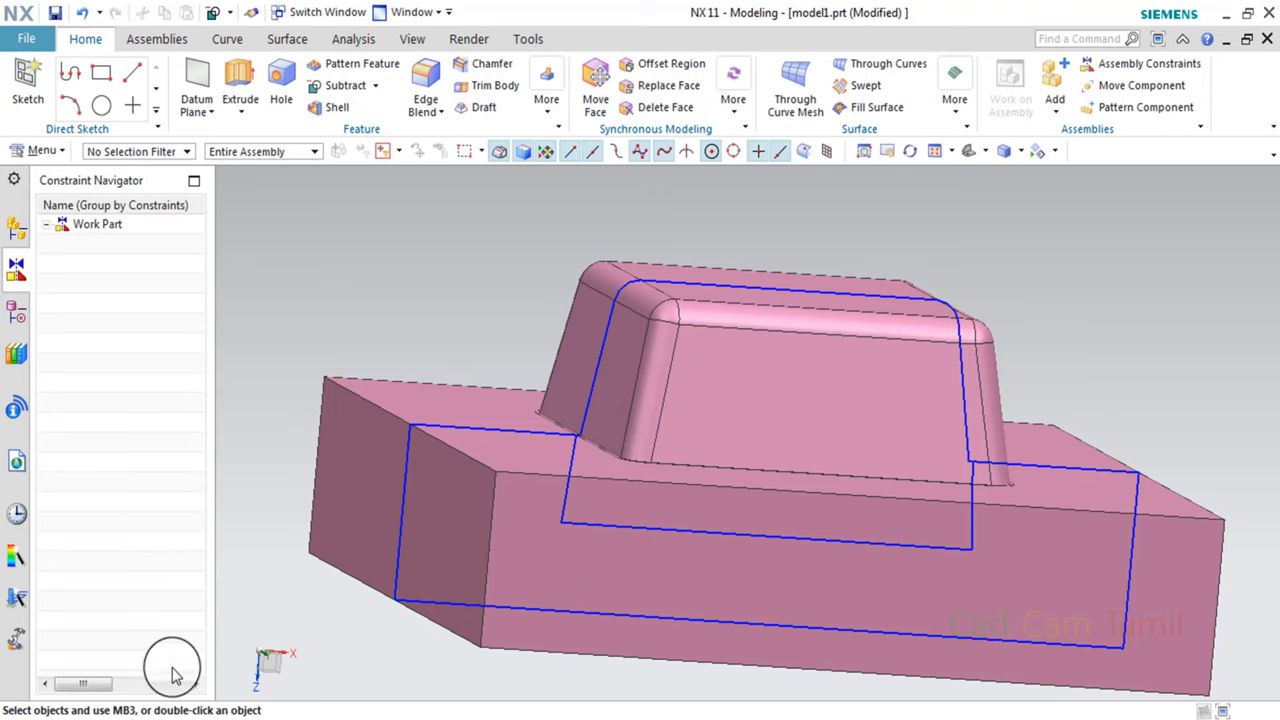
left_click(19, 323)
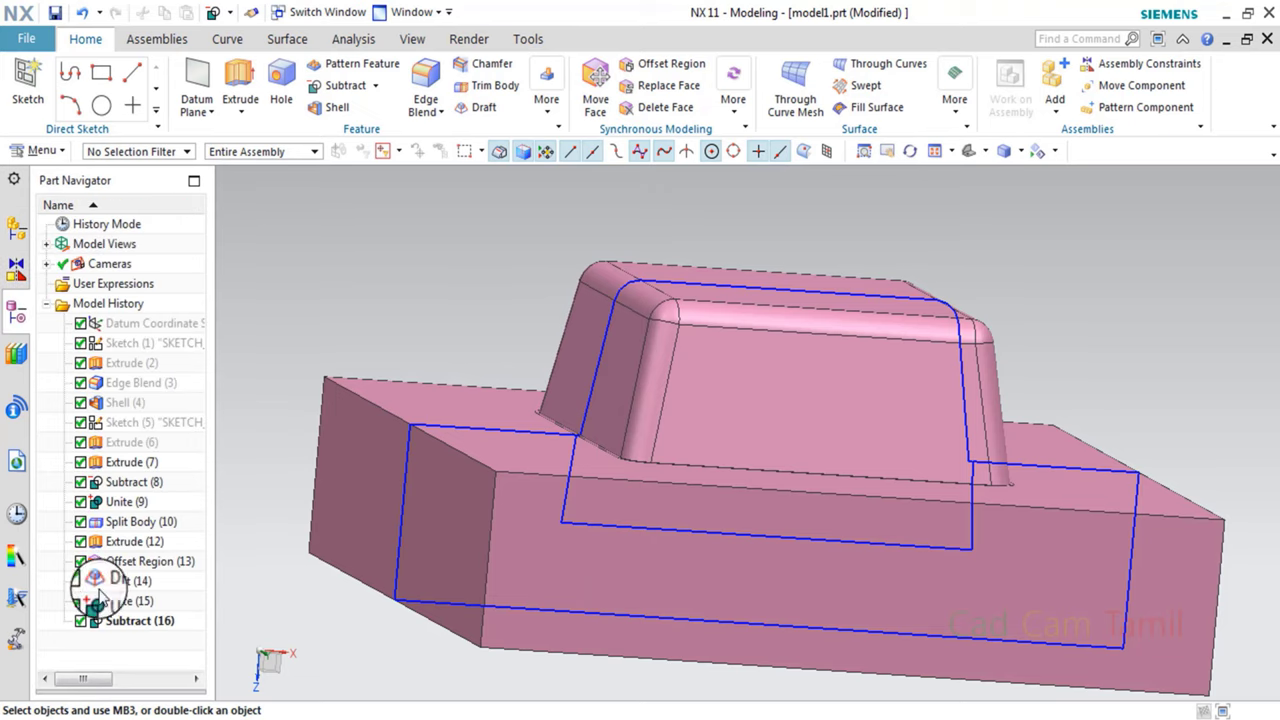
left_click(82, 621)
middle_click_drag(683, 480, 689, 477)
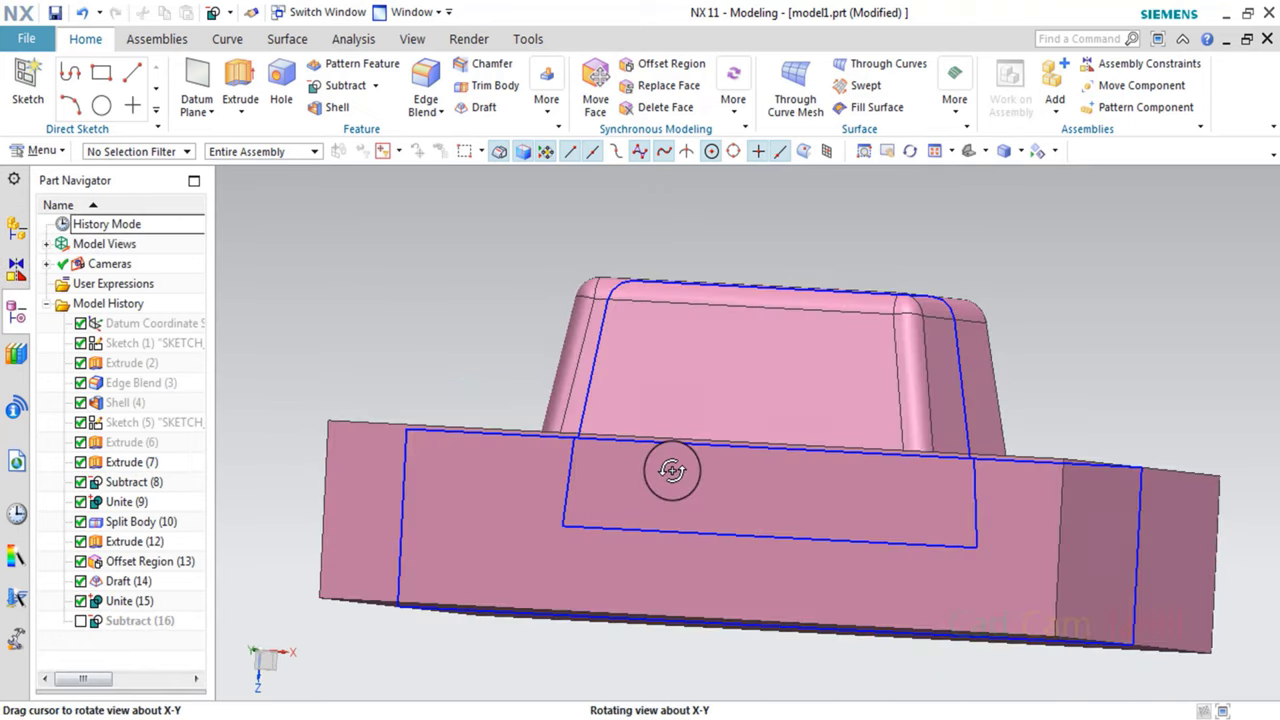
scroll(553, 418, "up", 3)
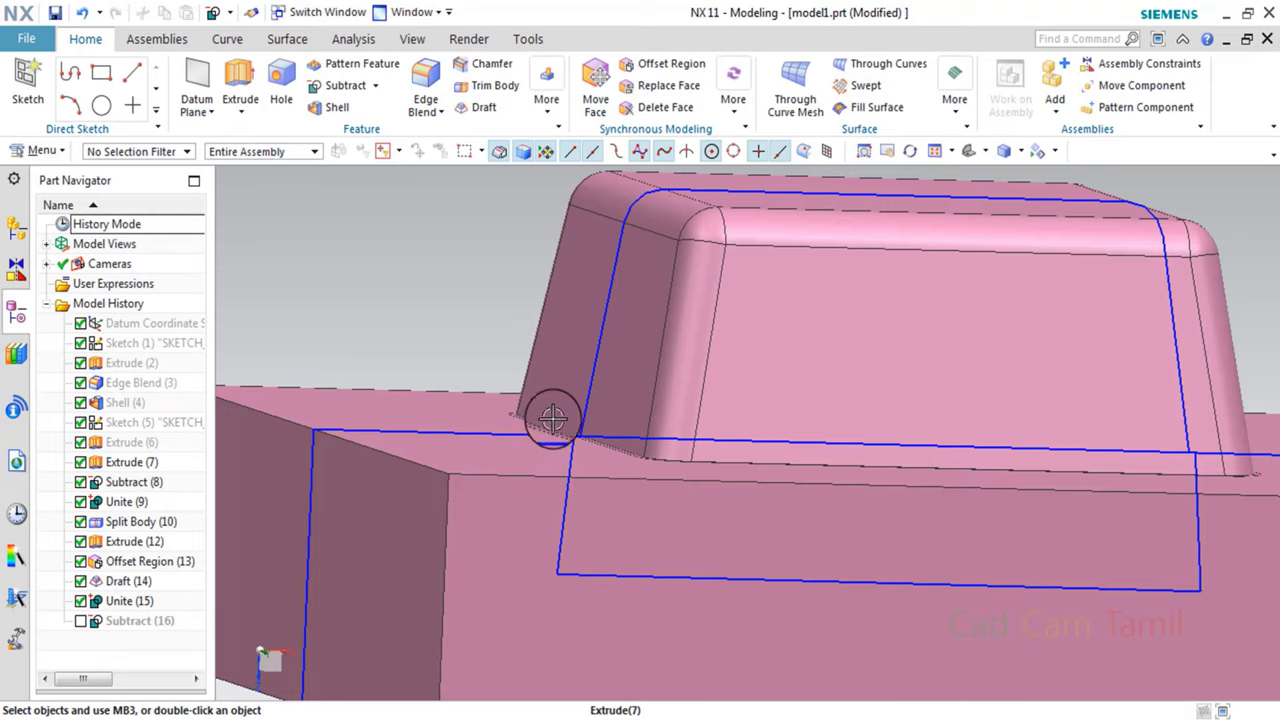
left_click(80, 621)
middle_click_drag(586, 434, 612, 509)
scroll(580, 463, "up", 2)
scroll(611, 371, "up", 3)
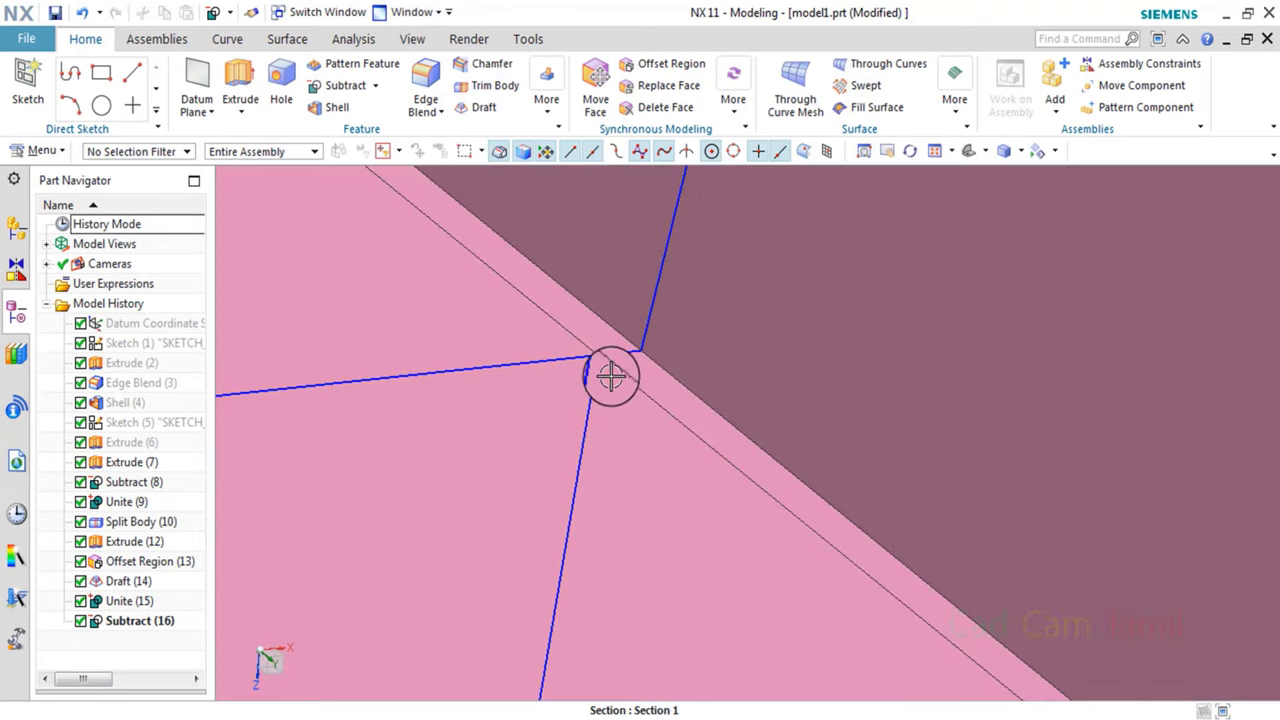
scroll(617, 429, "down", 2)
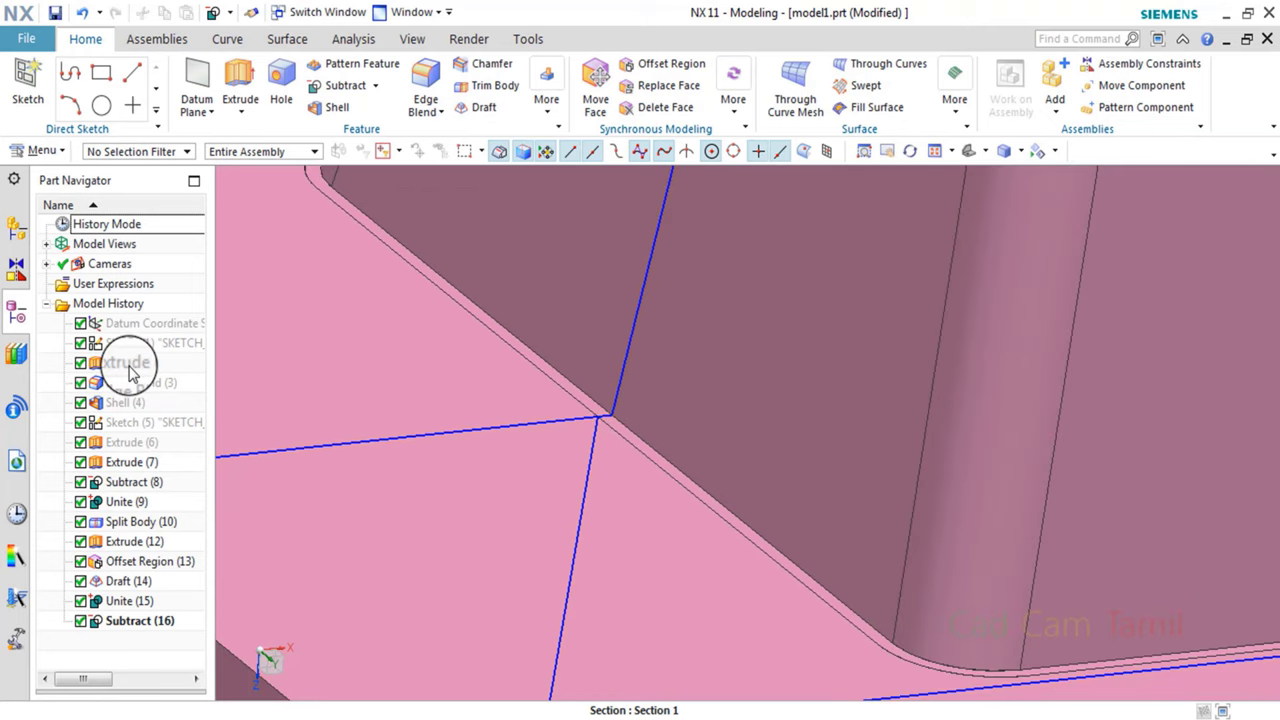
Show the earlier Extrude (2) shelled body so it appears green again.
right_click(130, 372)
left_click(206, 14)
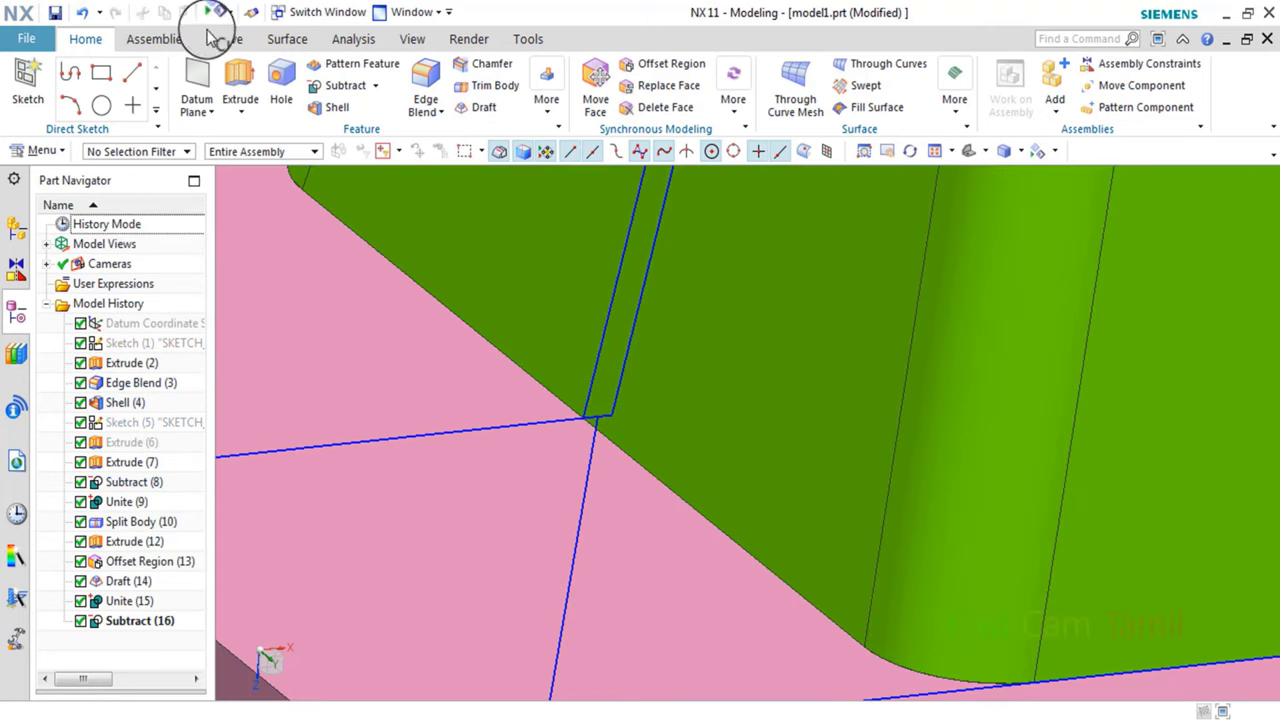
mouse_move(600, 470)
middle_mouse_down()
mouse_move(643, 486)
mouse_move(620, 491)
middle_mouse_up()
scroll(666, 466, "down", 2)
scroll(643, 429, "up", 3)
scroll(618, 453, "up", 2)
scroll(514, 383, "up", 4)
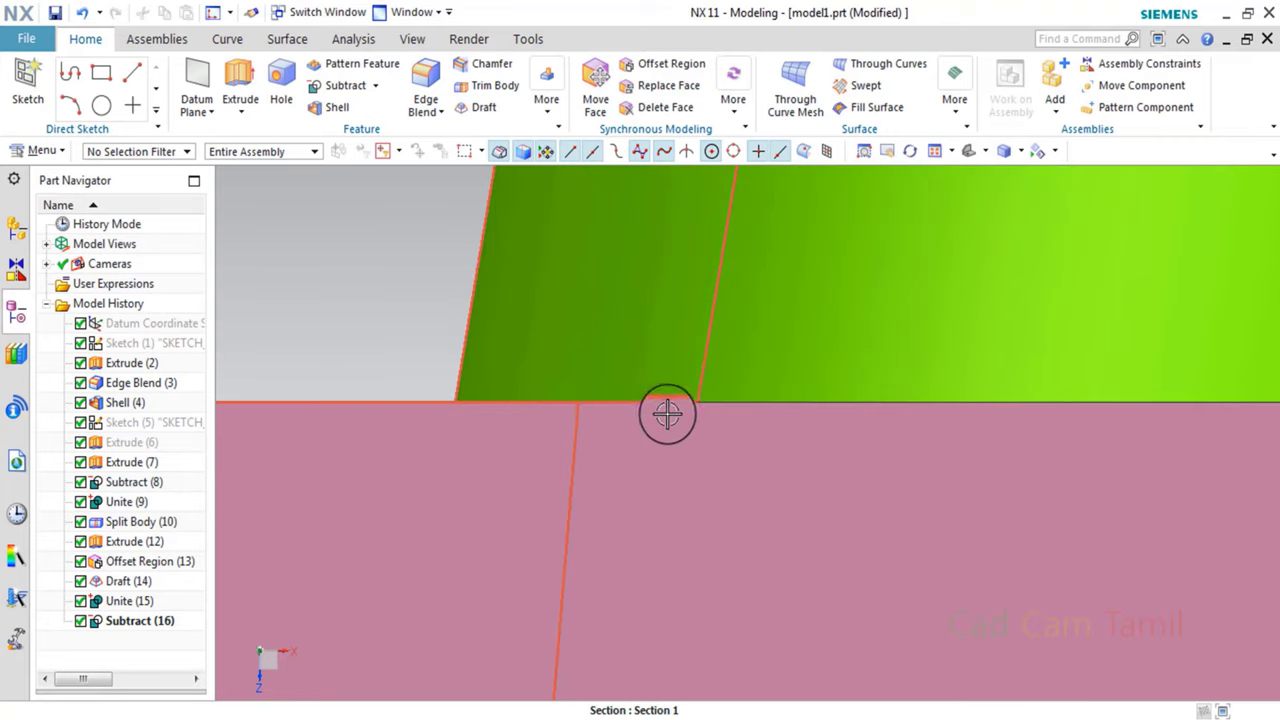
scroll(667, 414, "down", 2)
left_click(430, 38)
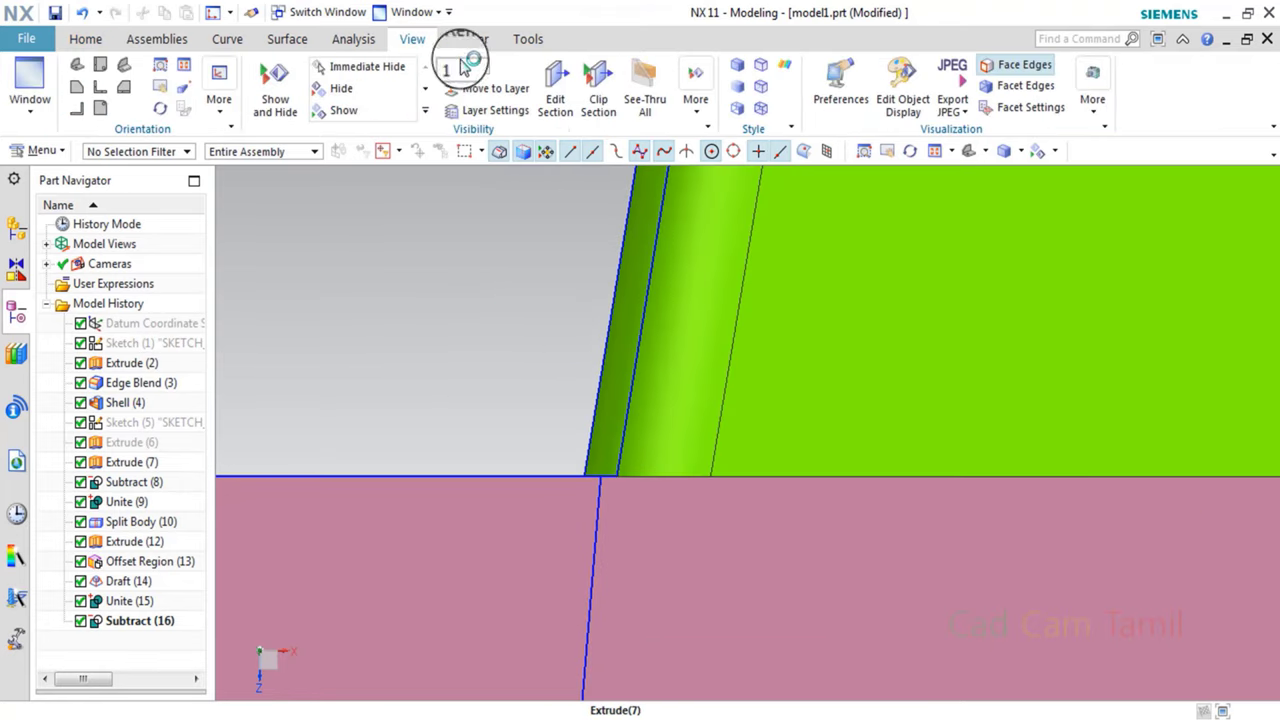
left_click(555, 95)
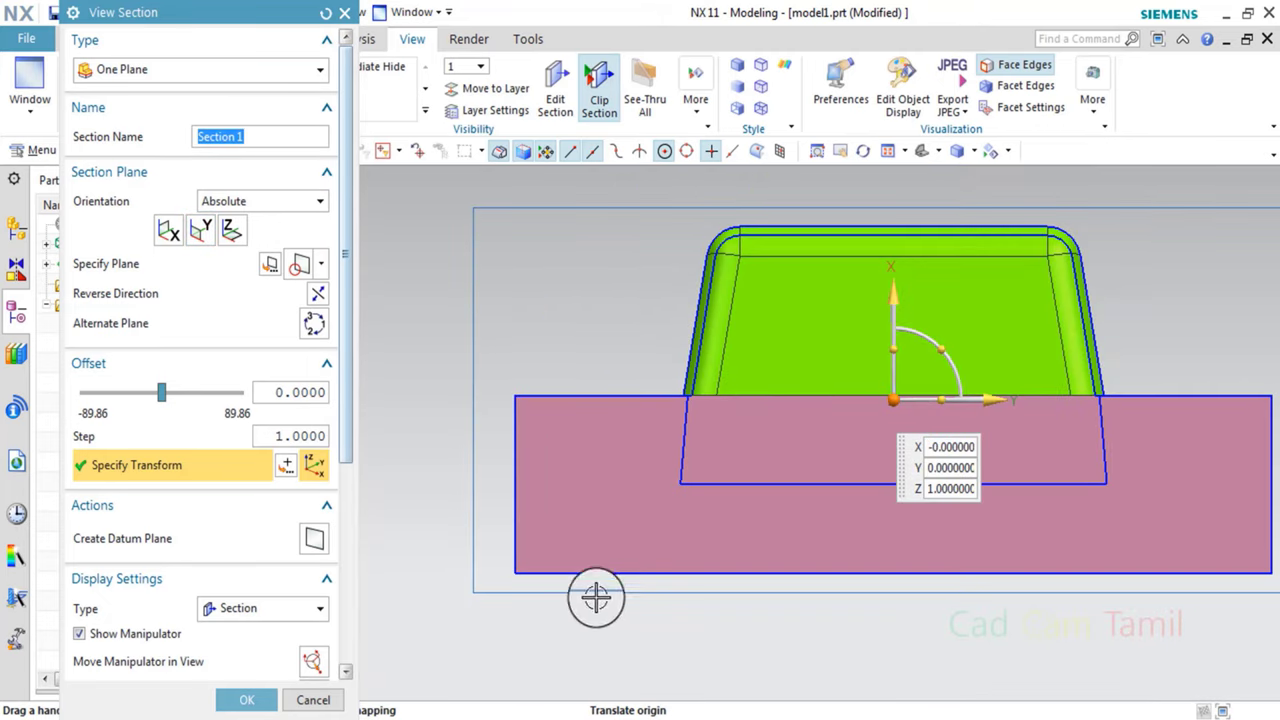
middle_click_drag(594, 594, 1081, 398)
scroll(663, 690, "up", 3)
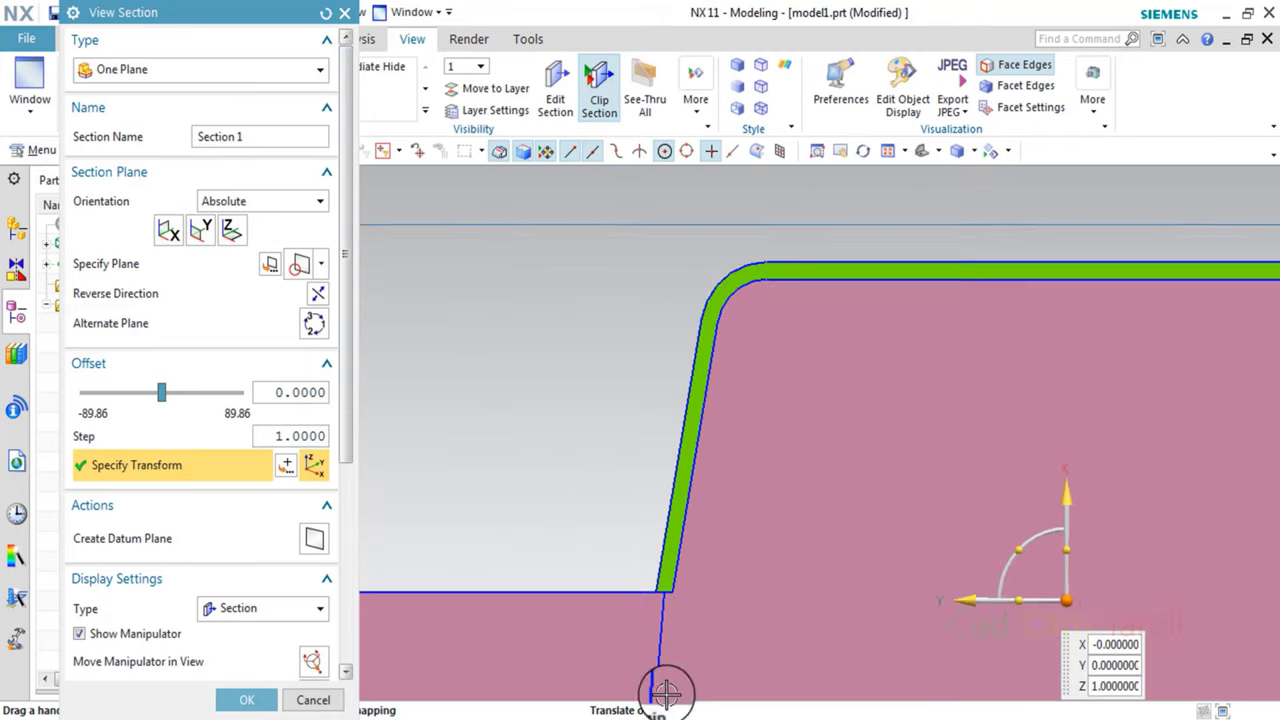
scroll(677, 686, "up", 2)
scroll(764, 558, "up", 2)
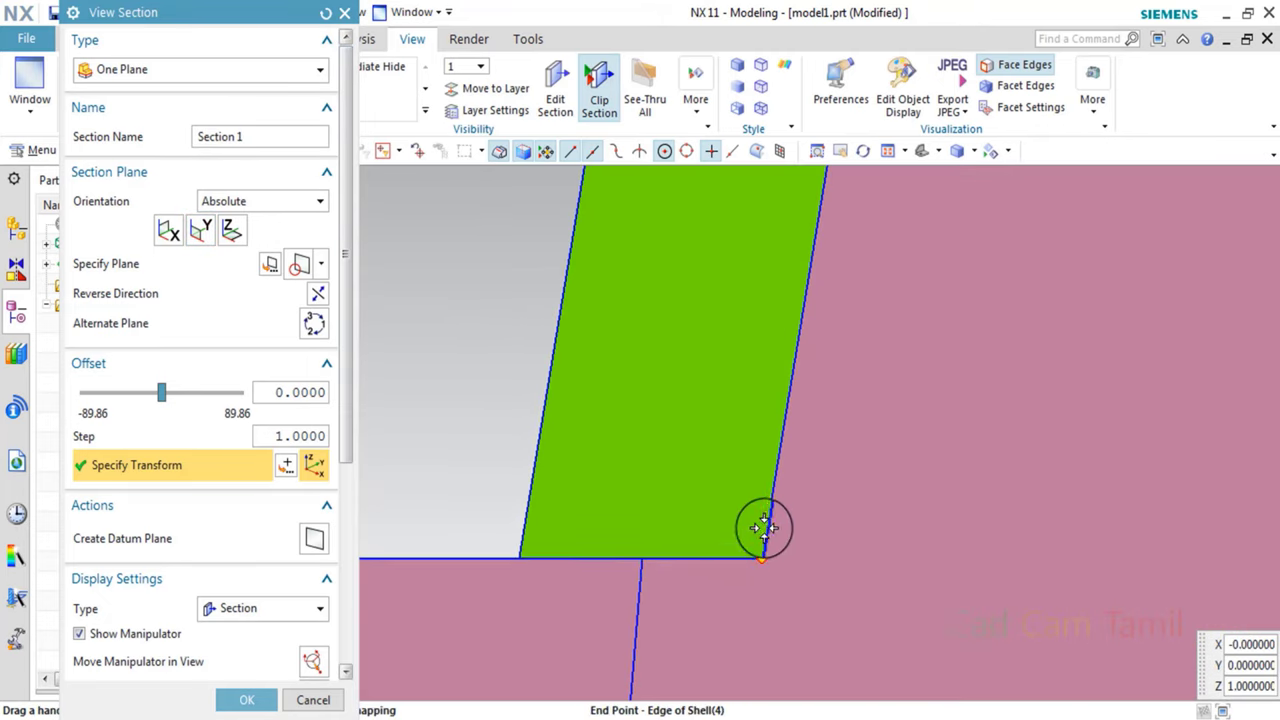
left_click(765, 530)
left_click_drag(753, 541, 714, 441)
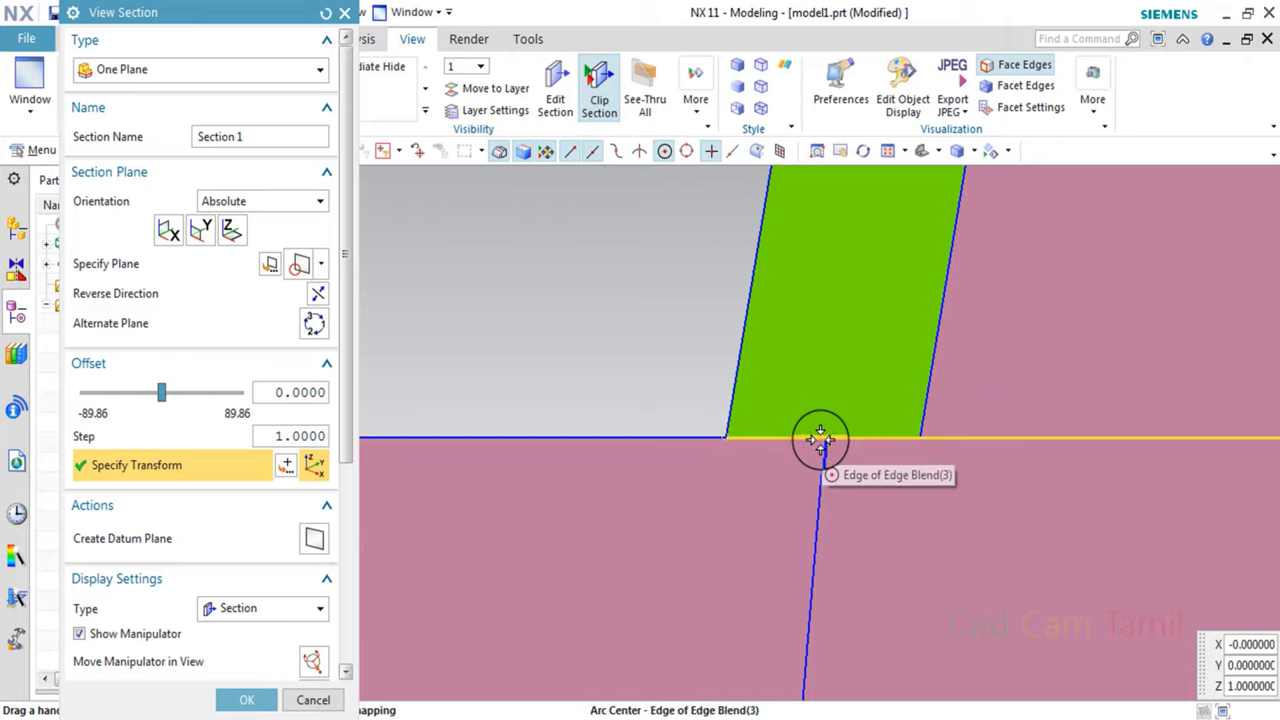
scroll(825, 437, "up", 2)
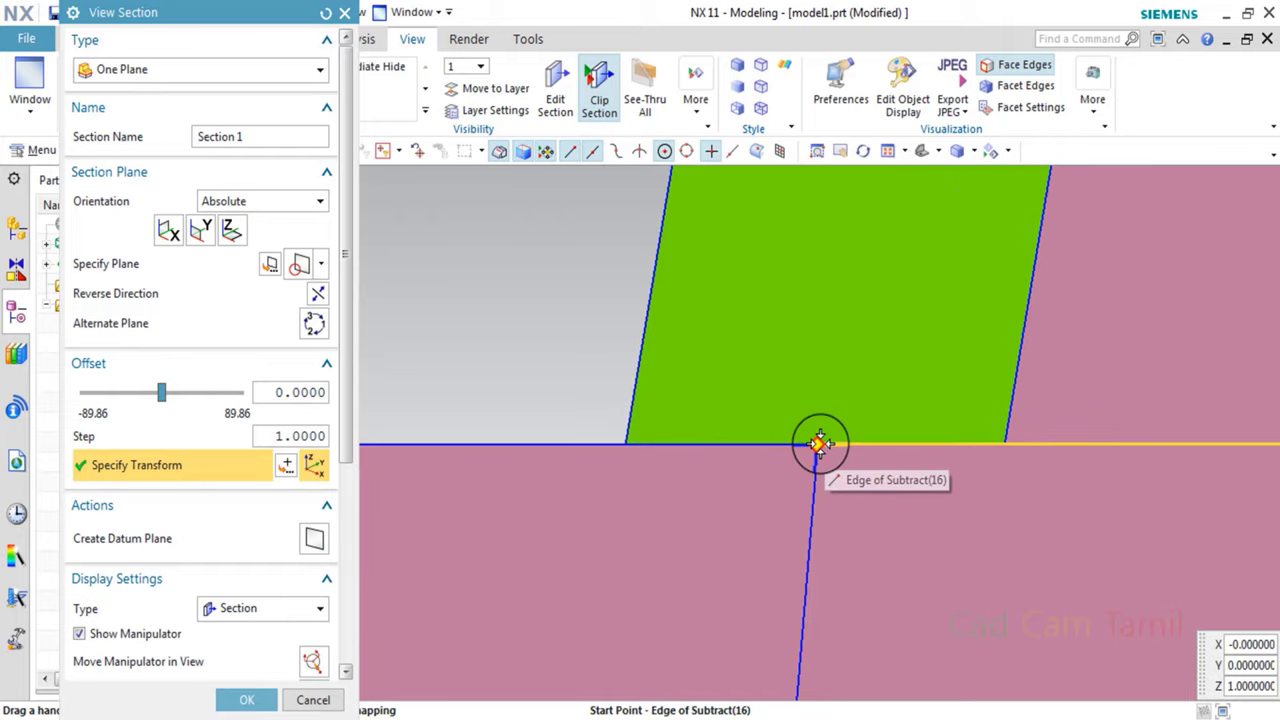
scroll(818, 443, "down", 3)
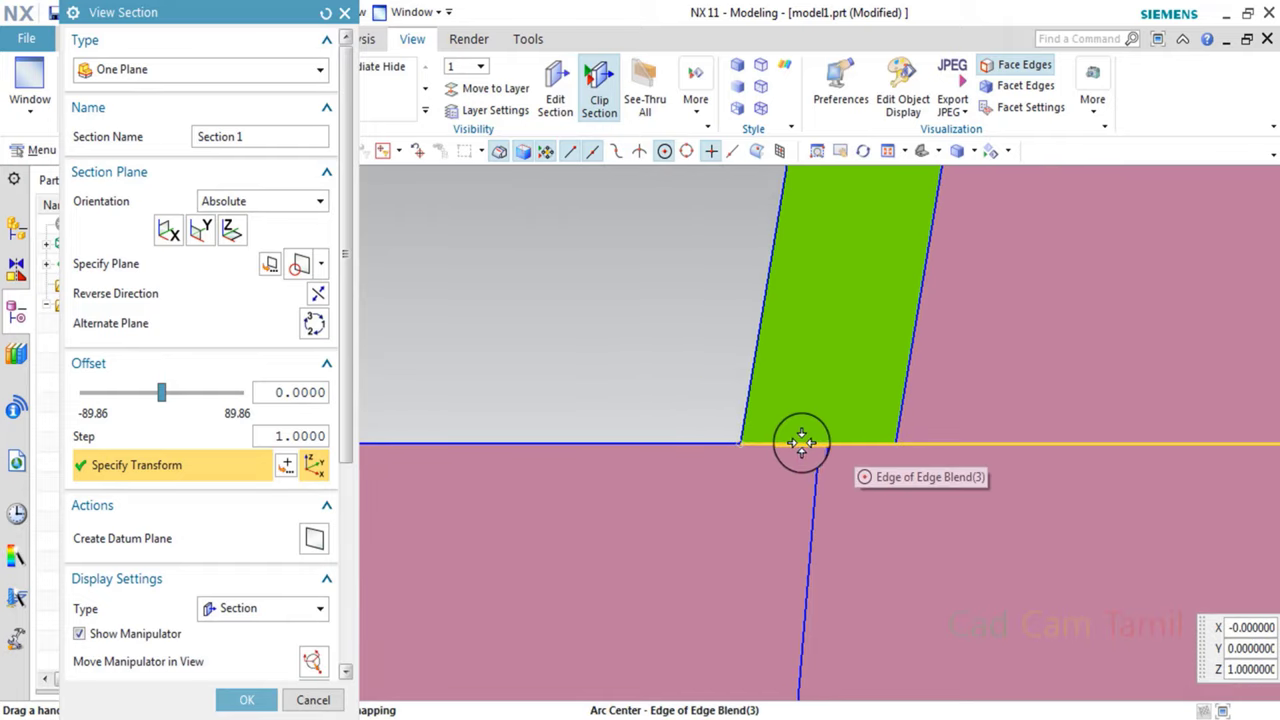
scroll(818, 441, "down", 3)
scroll(818, 440, "down", 2)
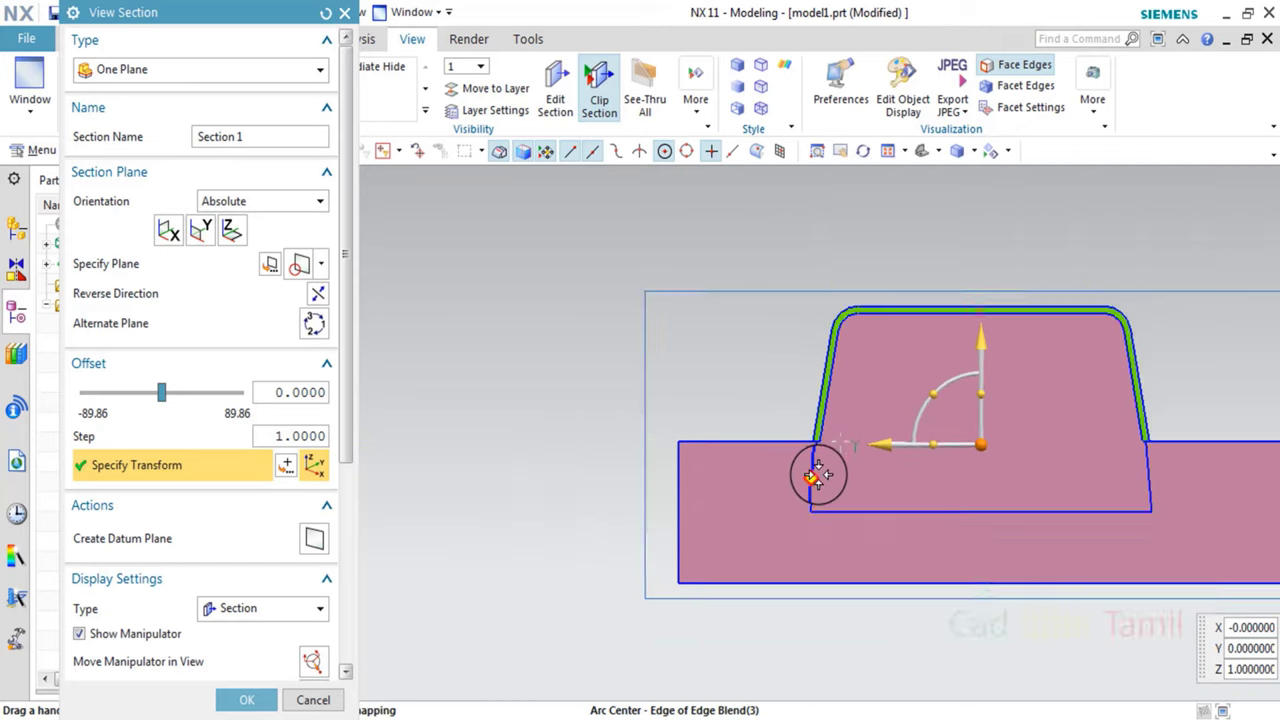
scroll(820, 471, "up", 4)
scroll(802, 570, "down", 2)
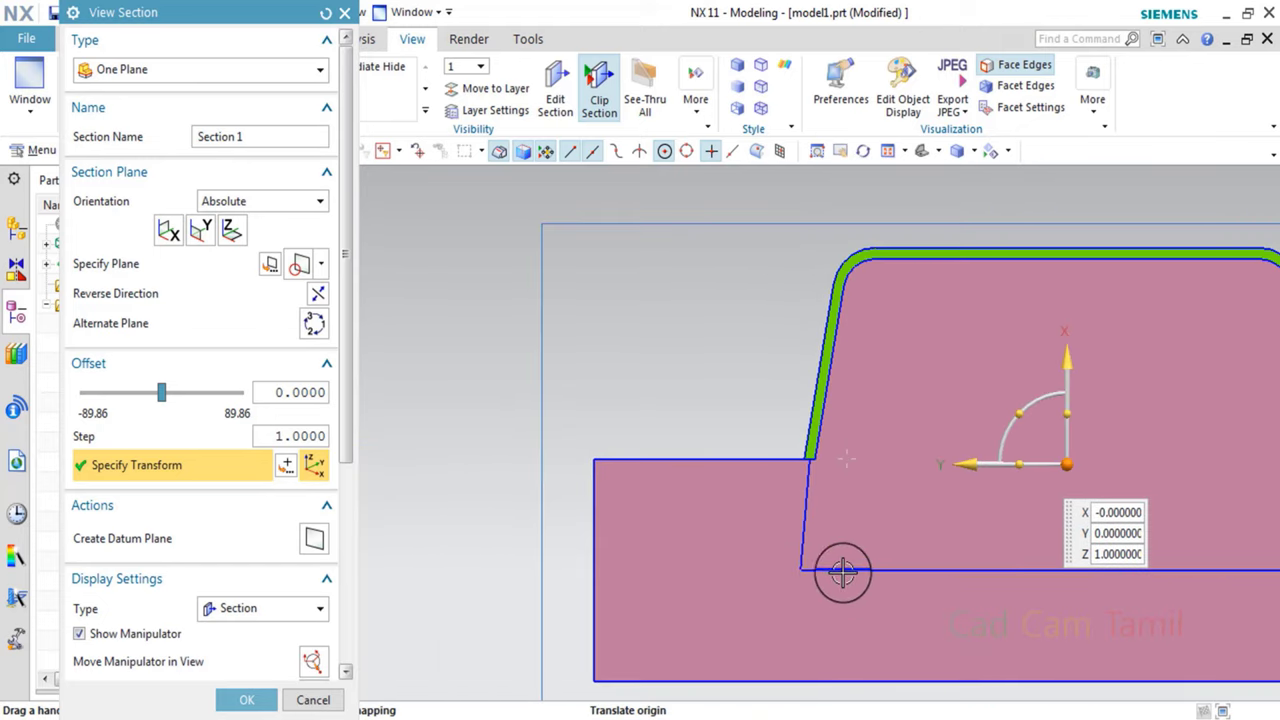
left_click(340, 700)
middle_click_drag(651, 523, 818, 485)
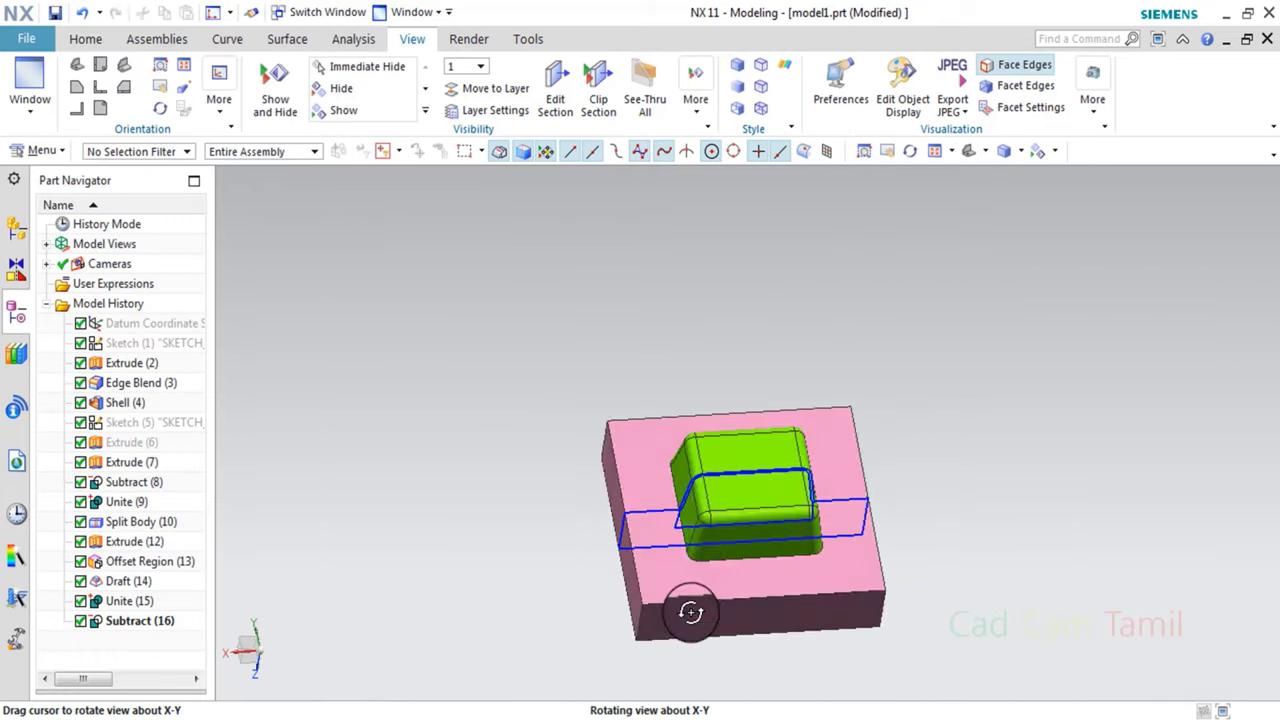
Turn off section outlines and Immediate Hide the green core body to expose the pocket.
left_click(15, 230)
left_click(62, 224)
left_click(1055, 152)
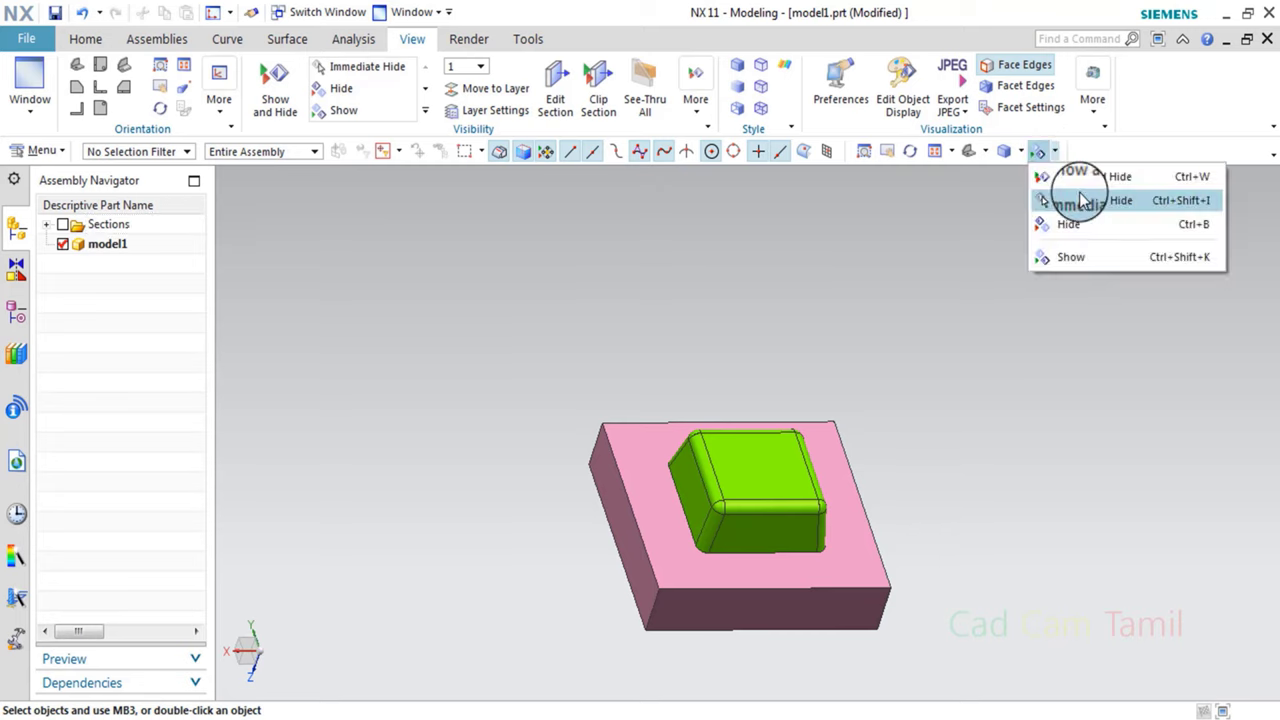
left_click(1060, 205)
scroll(776, 481, "down", 5)
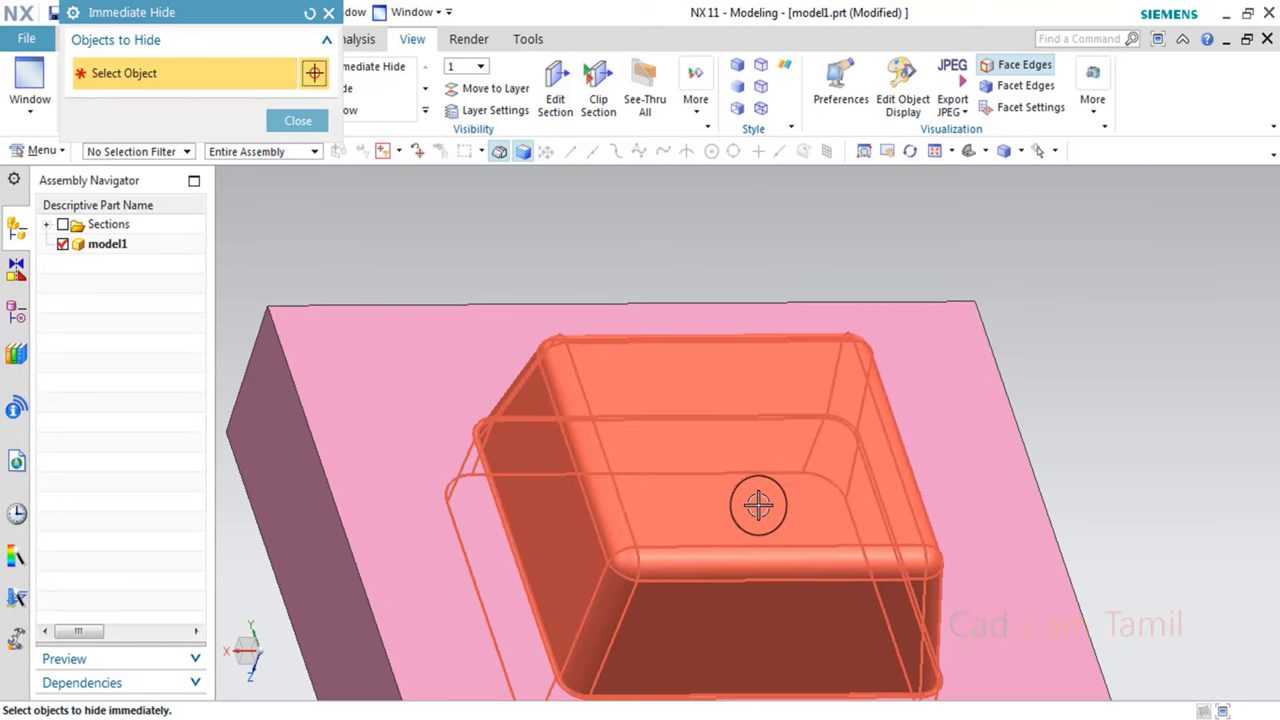
left_click(762, 491)
left_click(296, 120)
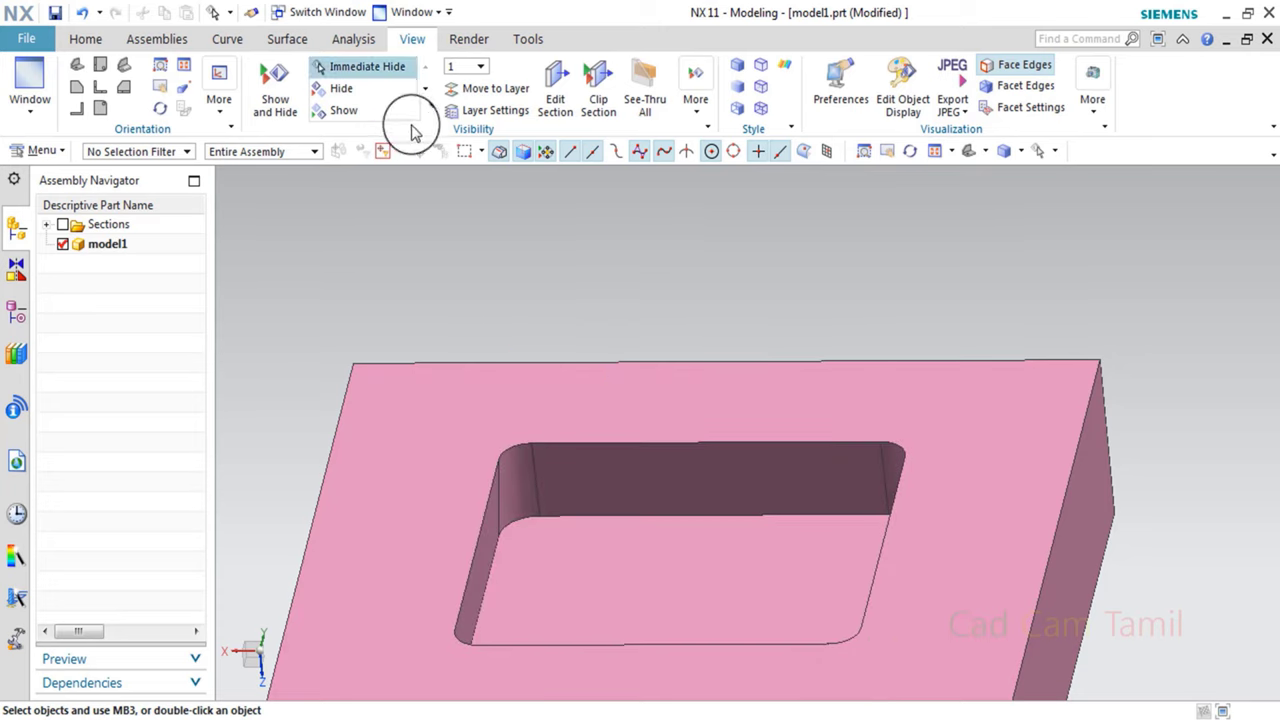
left_click(83, 40)
left_click(549, 110)
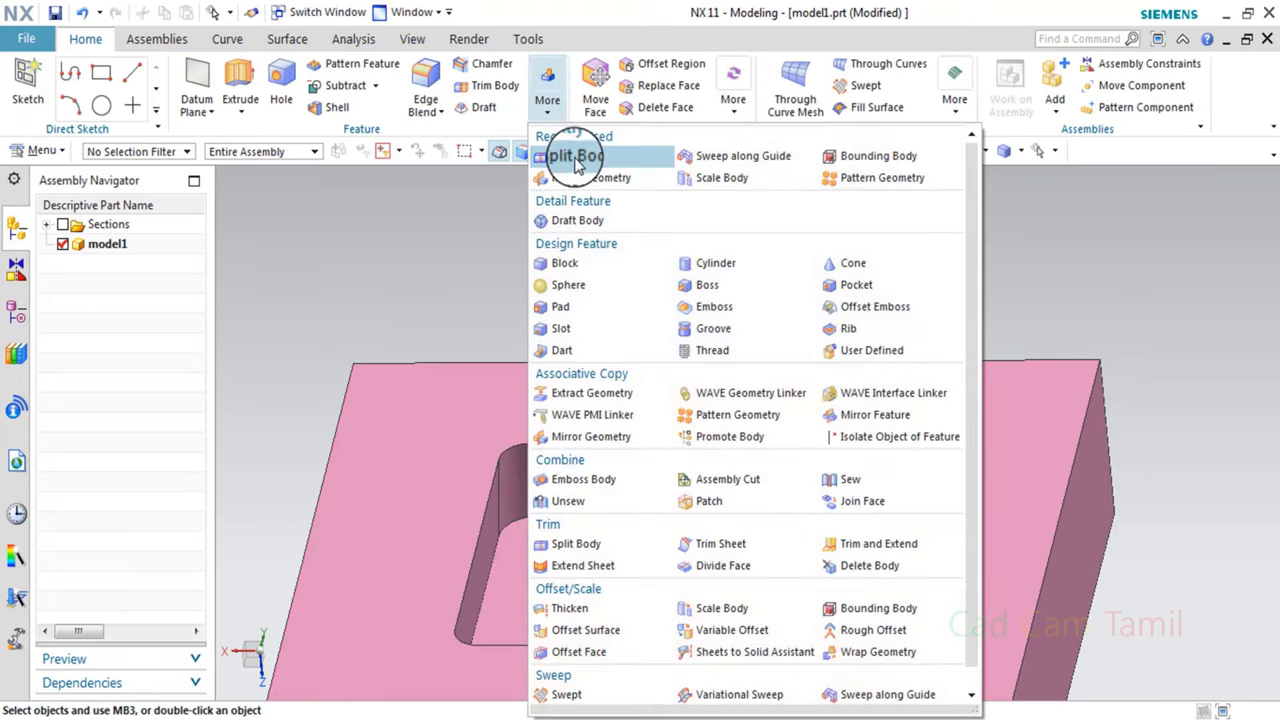
Split the pocketed block with a new plane on the pocket floor face.
left_click(575, 160)
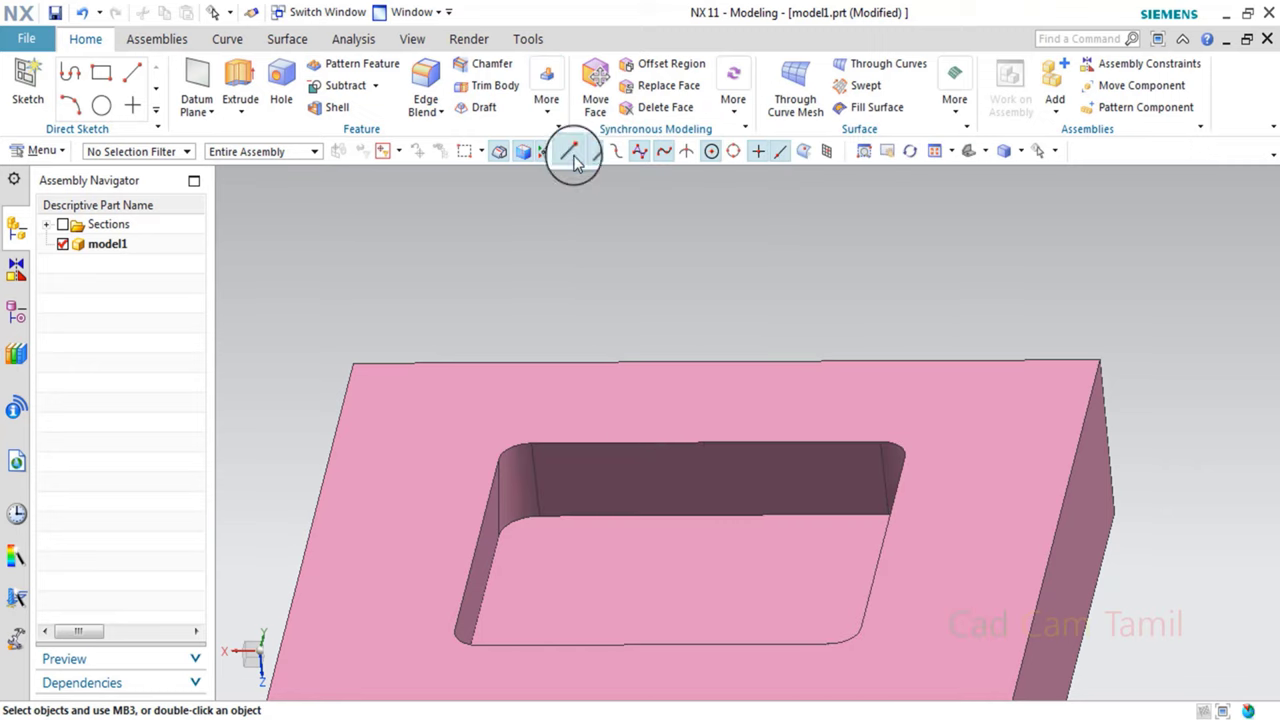
left_click(567, 464)
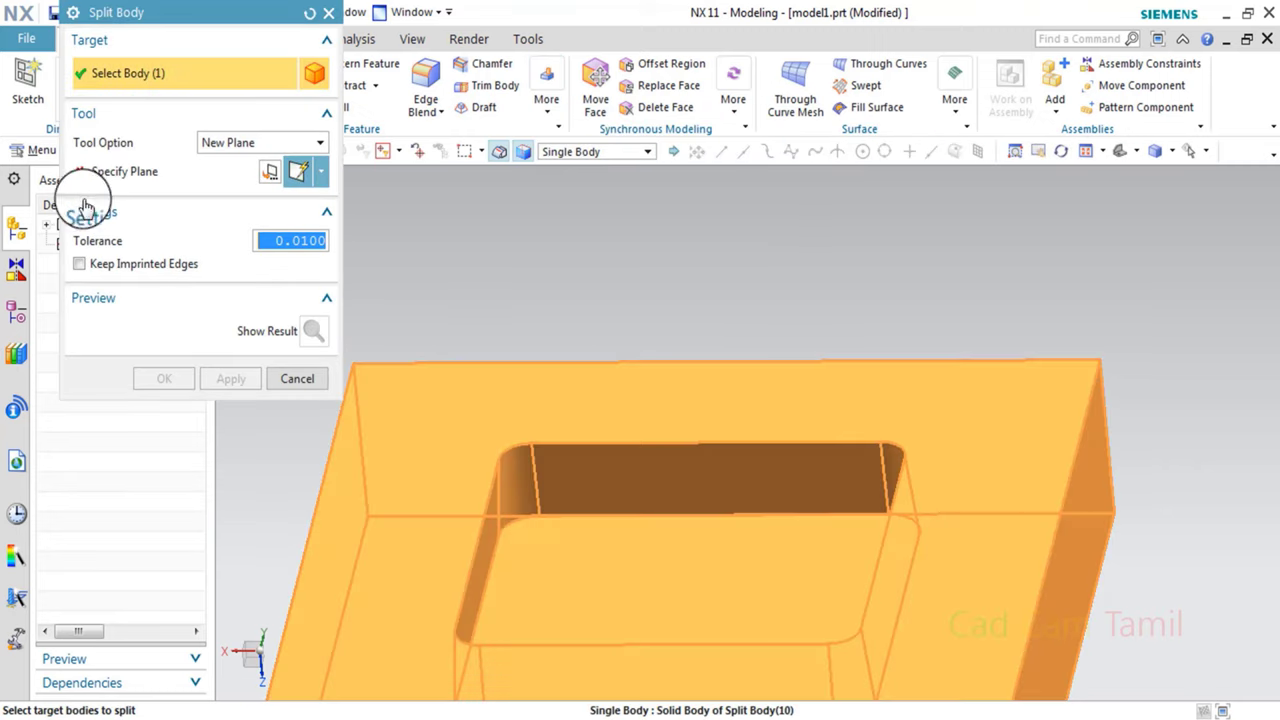
left_click(120, 171)
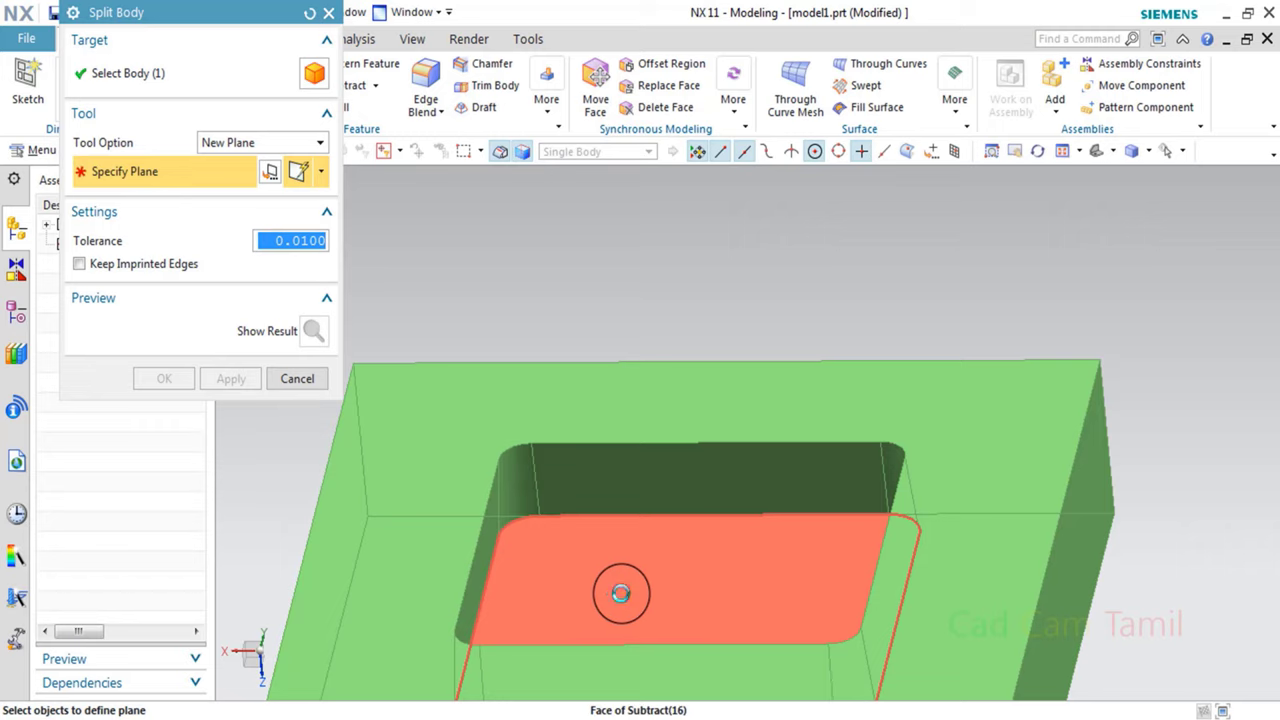
left_click(620, 593)
scroll(603, 517, "down", 2)
scroll(614, 363, "down", 2)
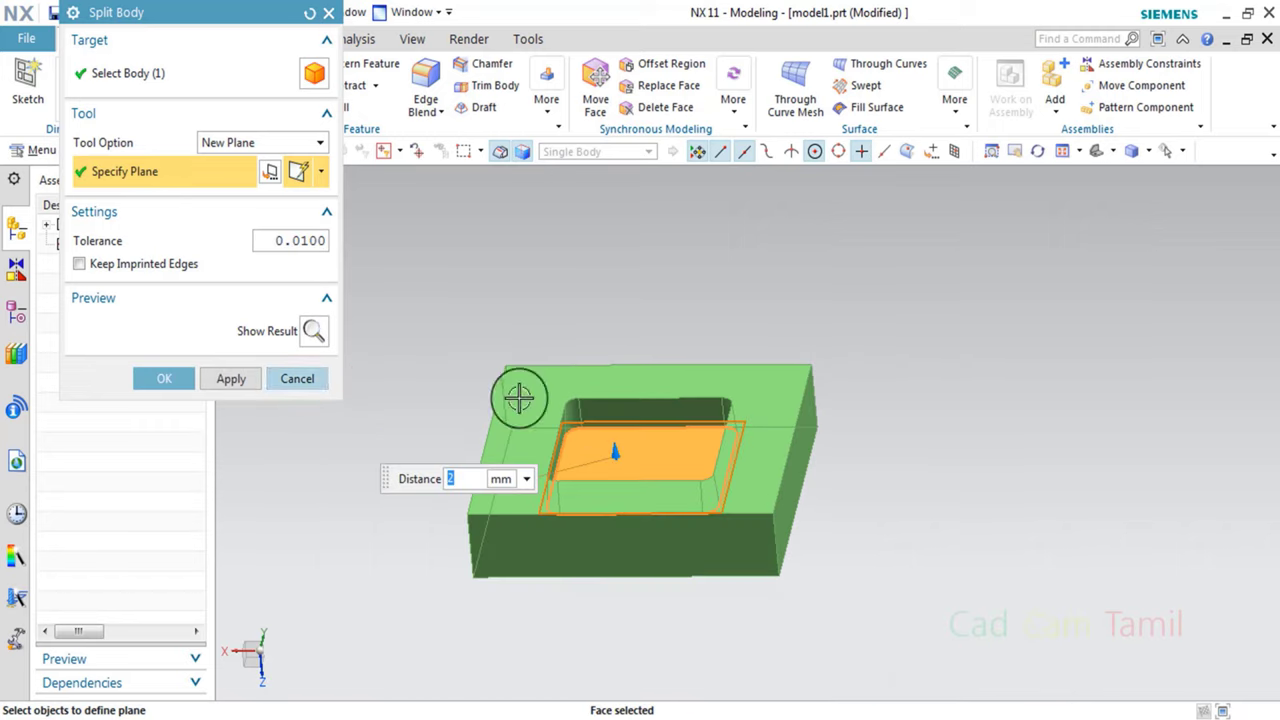
scroll(594, 409, "up", 5)
scroll(657, 434, "down", 3)
scroll(597, 474, "down", 2)
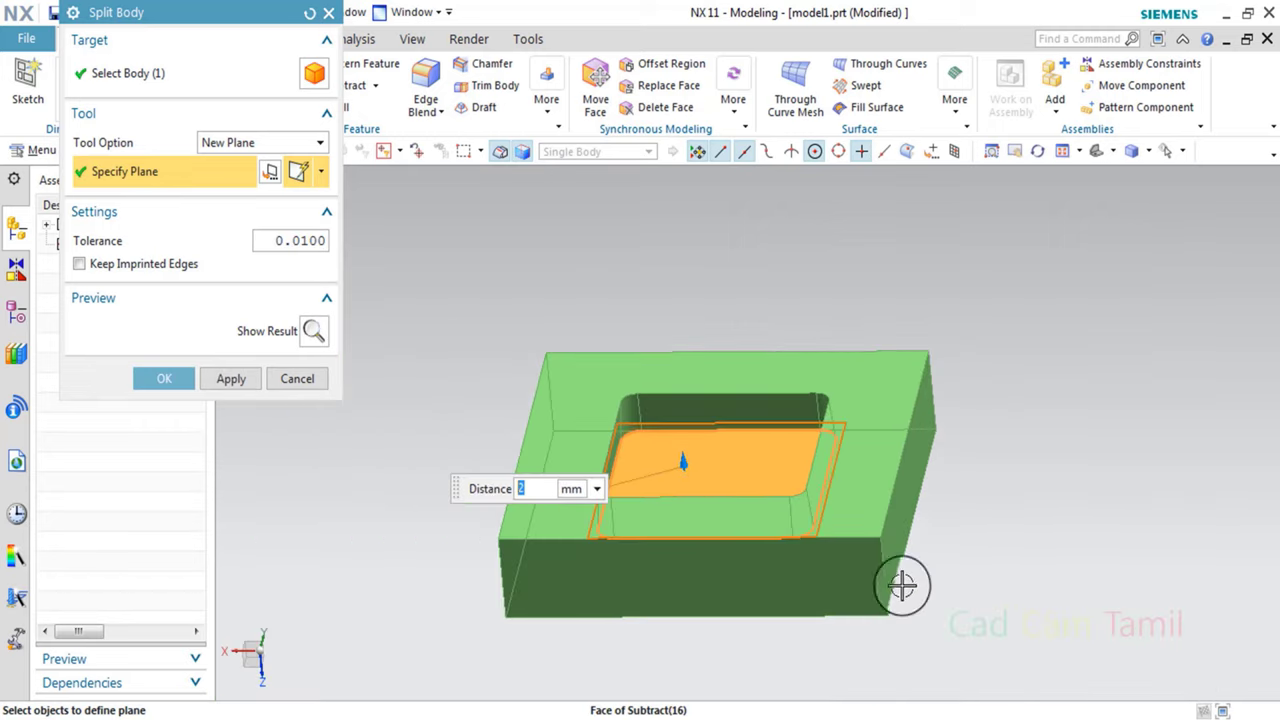
left_click(164, 378)
Immediate Hide one split piece, leaving the plate with its through-opening.
mouse_move(640, 414)
middle_mouse_down()
mouse_move(629, 441)
mouse_move(982, 455)
mouse_move(999, 481)
mouse_move(989, 269)
middle_mouse_up()
key("ctrl+shift+i")
left_click(923, 471)
scroll(991, 366, "down", 3)
Recolour the split plate yellow with Edit Object Display.
scroll(1023, 391, "up", 3)
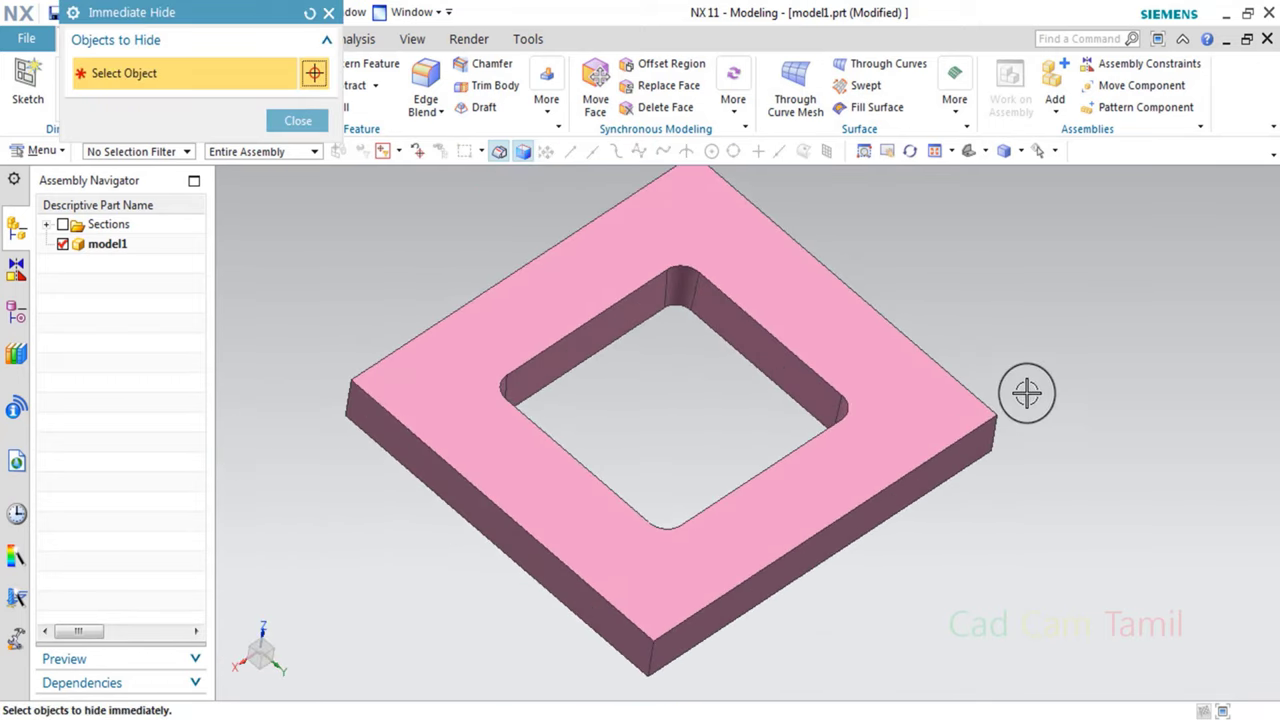
mouse_move(1023, 391)
middle_mouse_down()
mouse_move(994, 212)
mouse_move(963, 194)
mouse_move(930, 215)
middle_mouse_up()
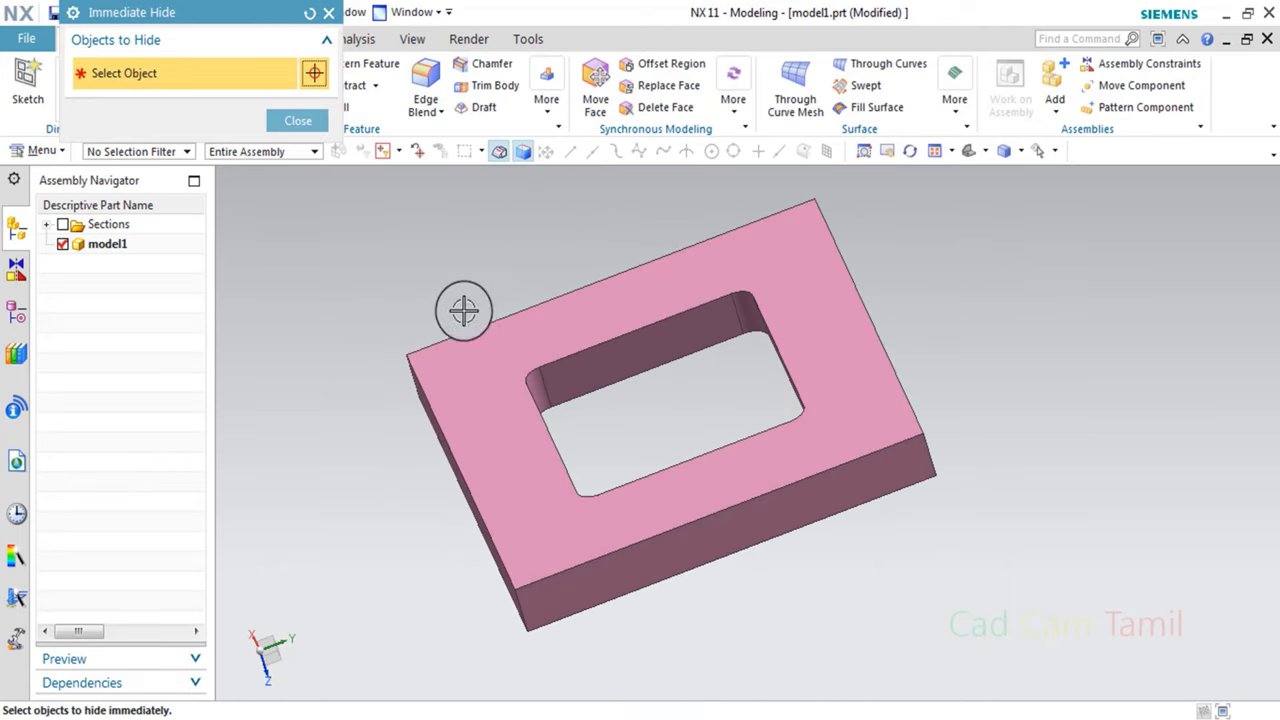
left_click(300, 121)
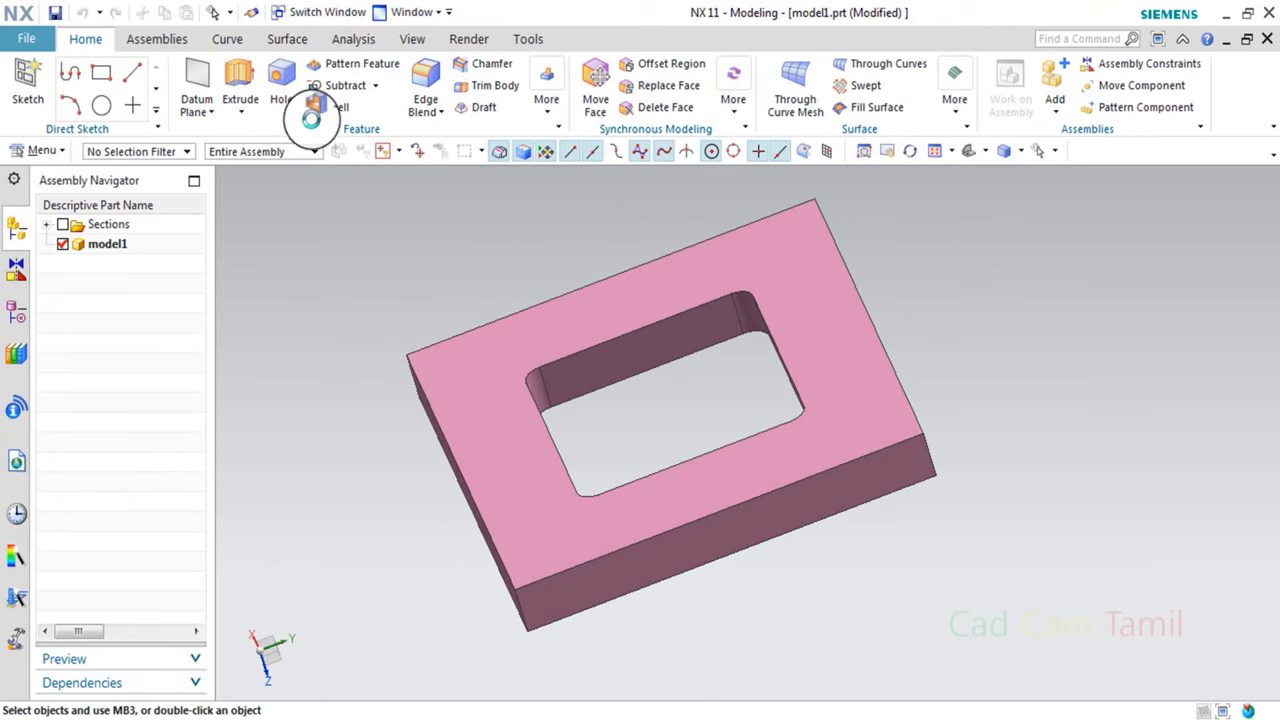
left_click(412, 40)
left_click(899, 110)
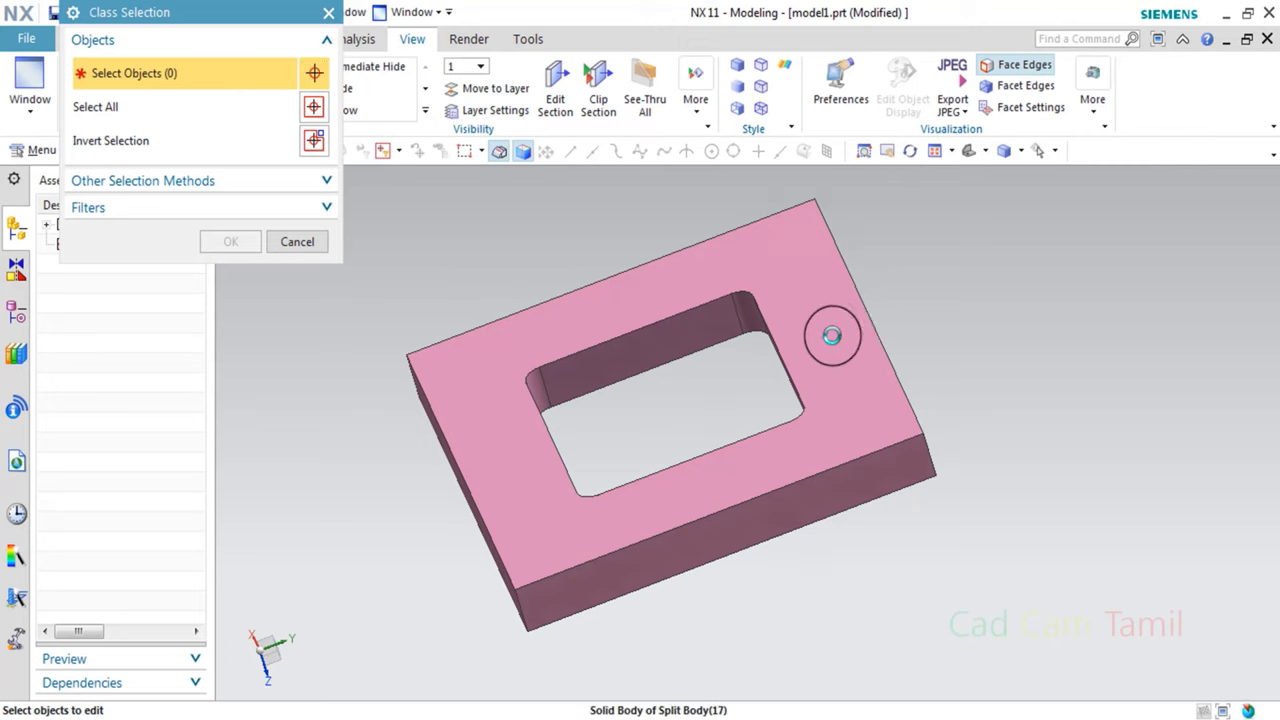
left_click(831, 335)
left_click(262, 701)
left_click(294, 569)
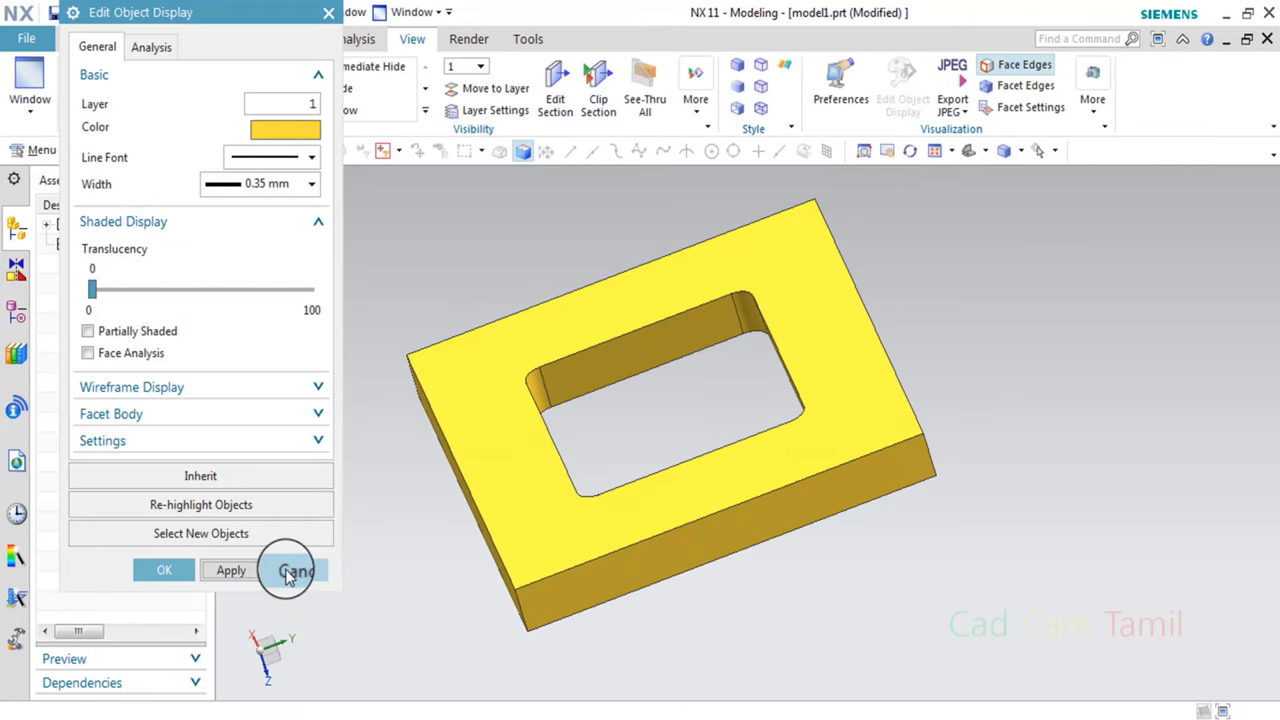
mouse_move(497, 551)
middle_mouse_down()
mouse_move(535, 532)
mouse_move(480, 551)
mouse_move(894, 418)
middle_mouse_up()
Show all solid bodies again through Show and Hide.
left_click(1055, 151)
left_click(1062, 174)
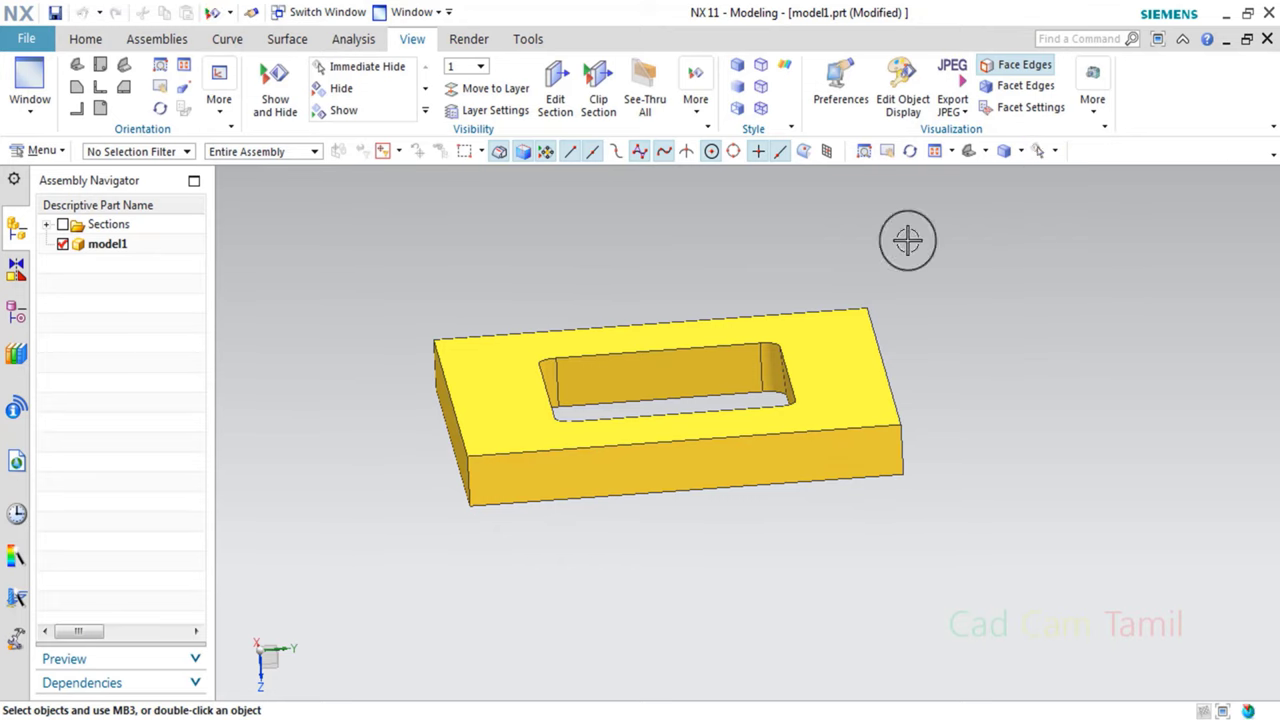
left_click(278, 121)
left_click(353, 394)
Immediate Hide the cyan top block to expose the green core, then re-enable section outlines.
mouse_move(651, 534)
middle_mouse_down()
mouse_move(714, 337)
mouse_move(714, 271)
mouse_move(648, 393)
mouse_move(706, 251)
mouse_move(737, 506)
mouse_move(757, 443)
middle_mouse_up()
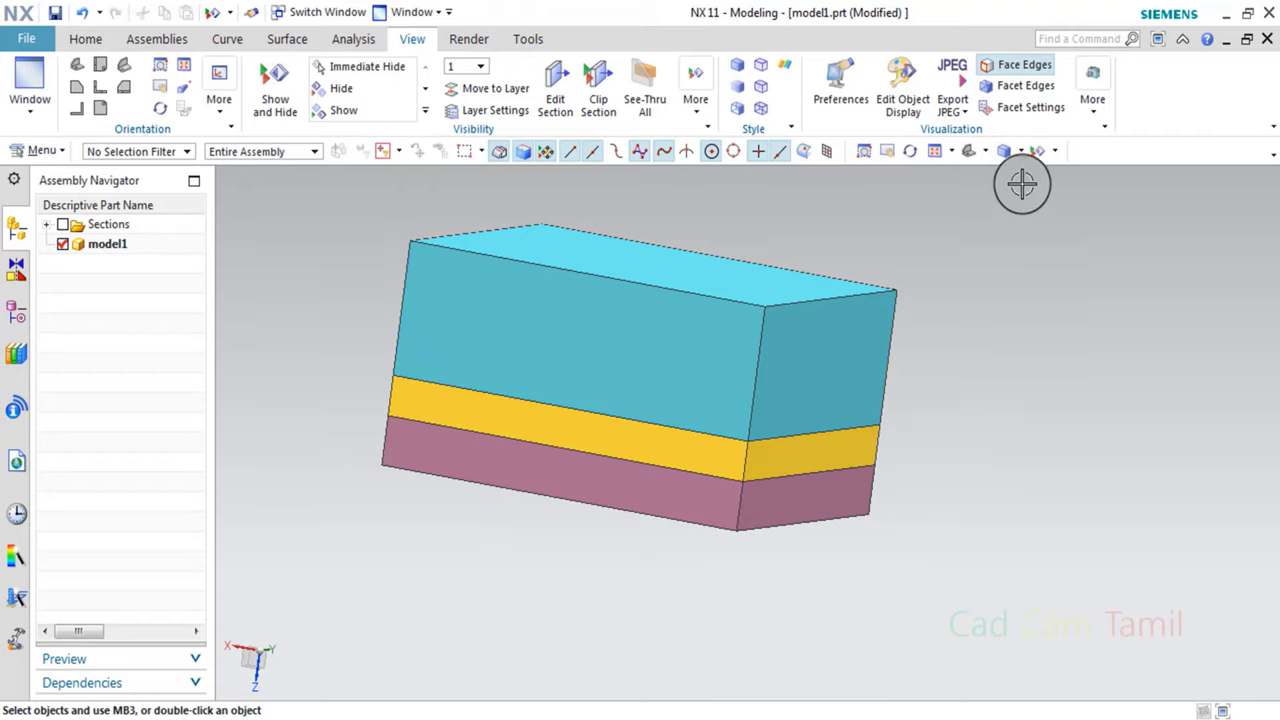
left_click(1055, 147)
left_click(1080, 172)
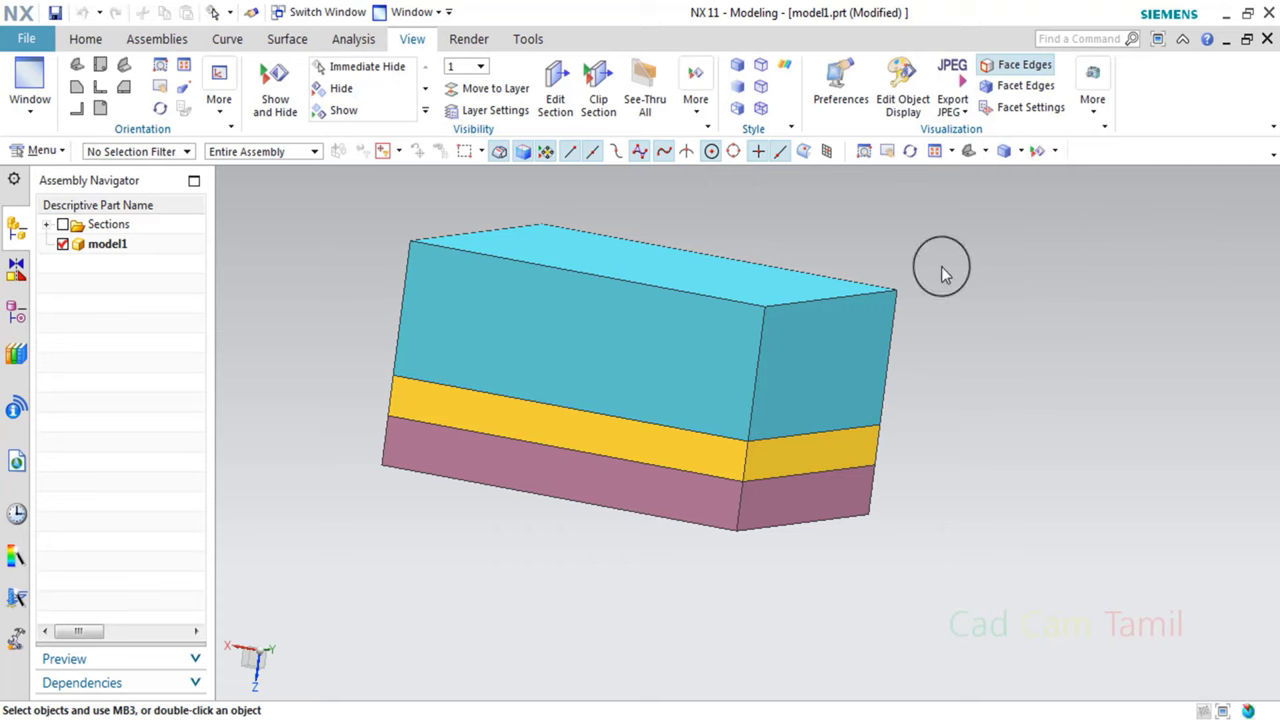
left_click(884, 300)
middle_click_drag(909, 509, 810, 710)
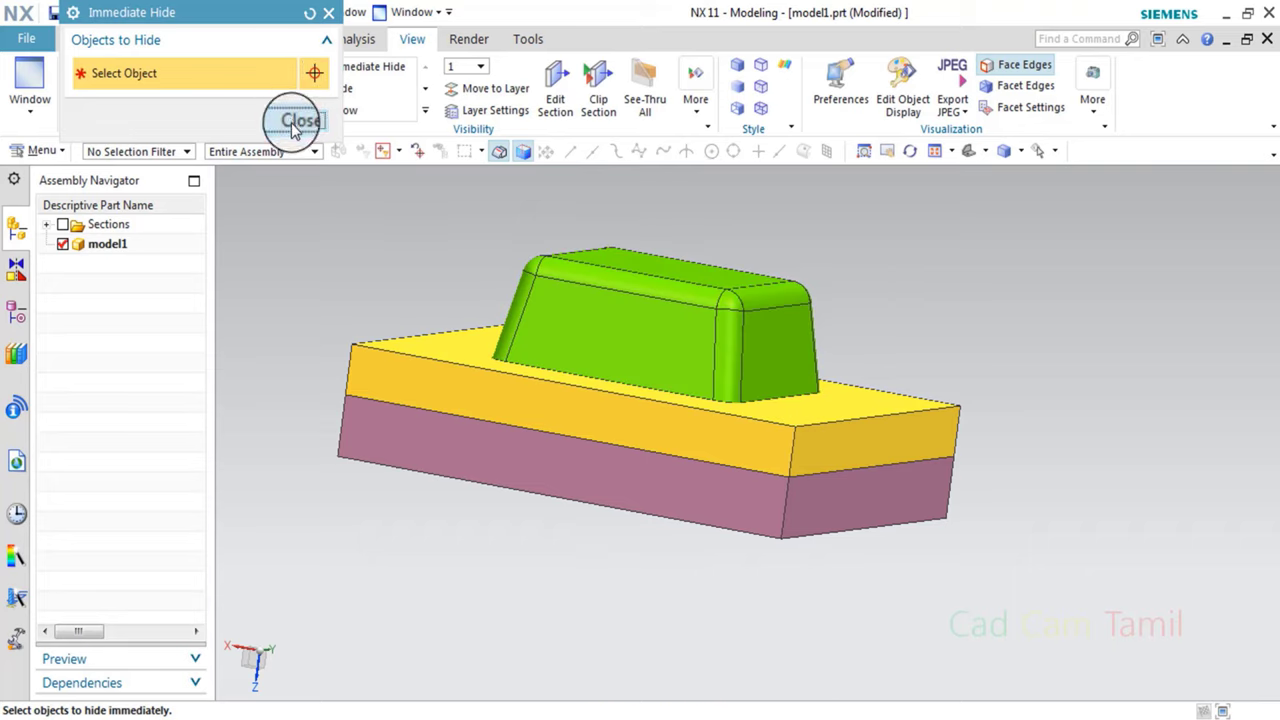
left_click(293, 124)
left_click(63, 224)
middle_click_drag(569, 453, 603, 457)
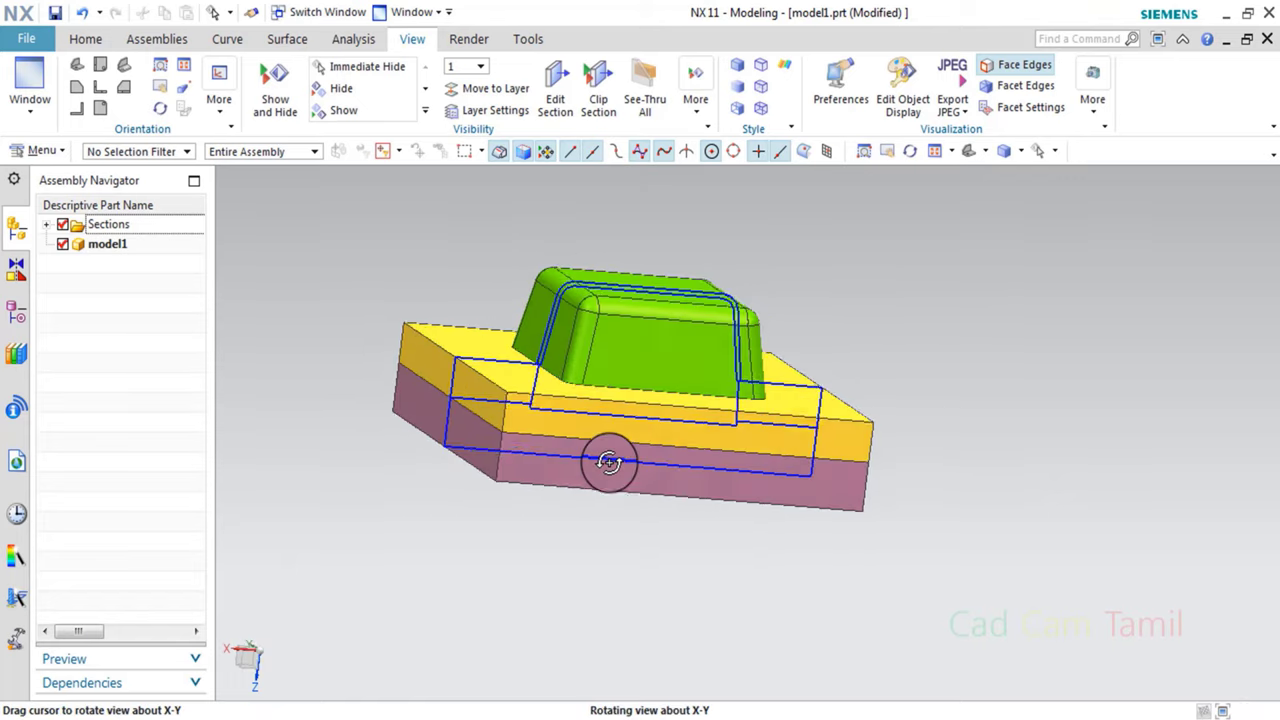
scroll(603, 380, "up", 5)
scroll(957, 363, "down", 6)
scroll(605, 405, "up", 8)
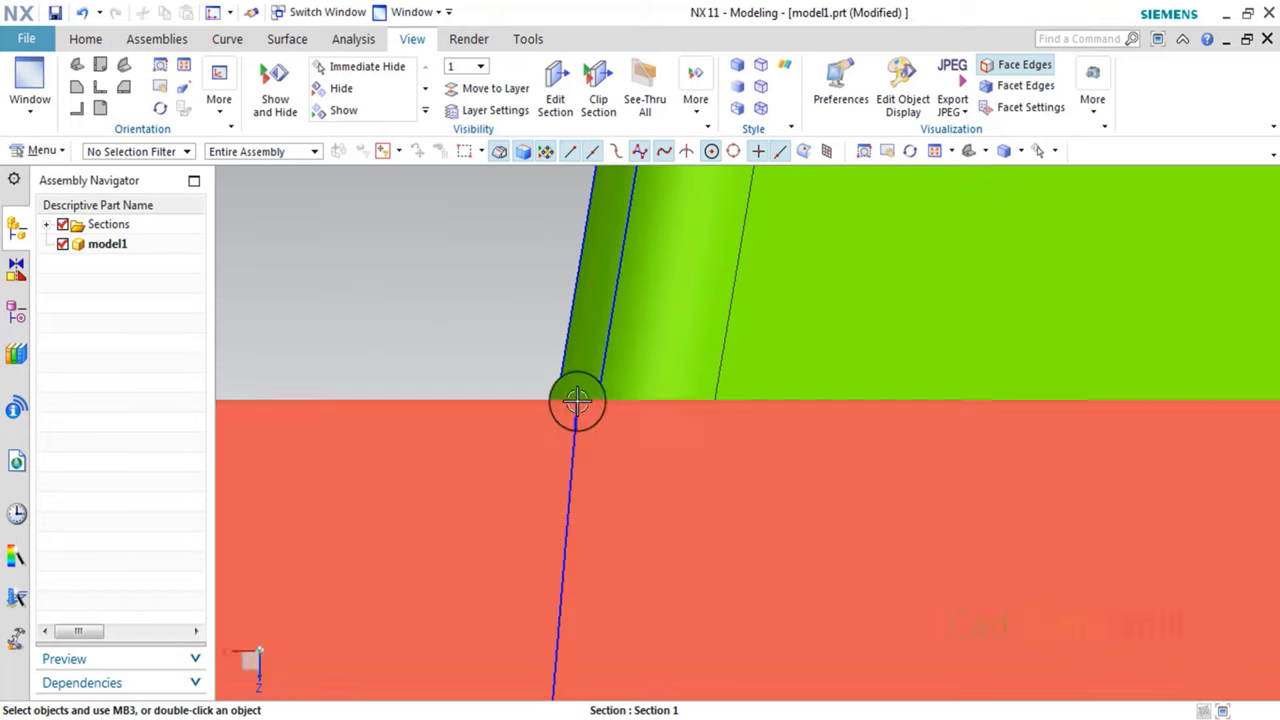
scroll(372, 207, "down", 1)
left_click(560, 103)
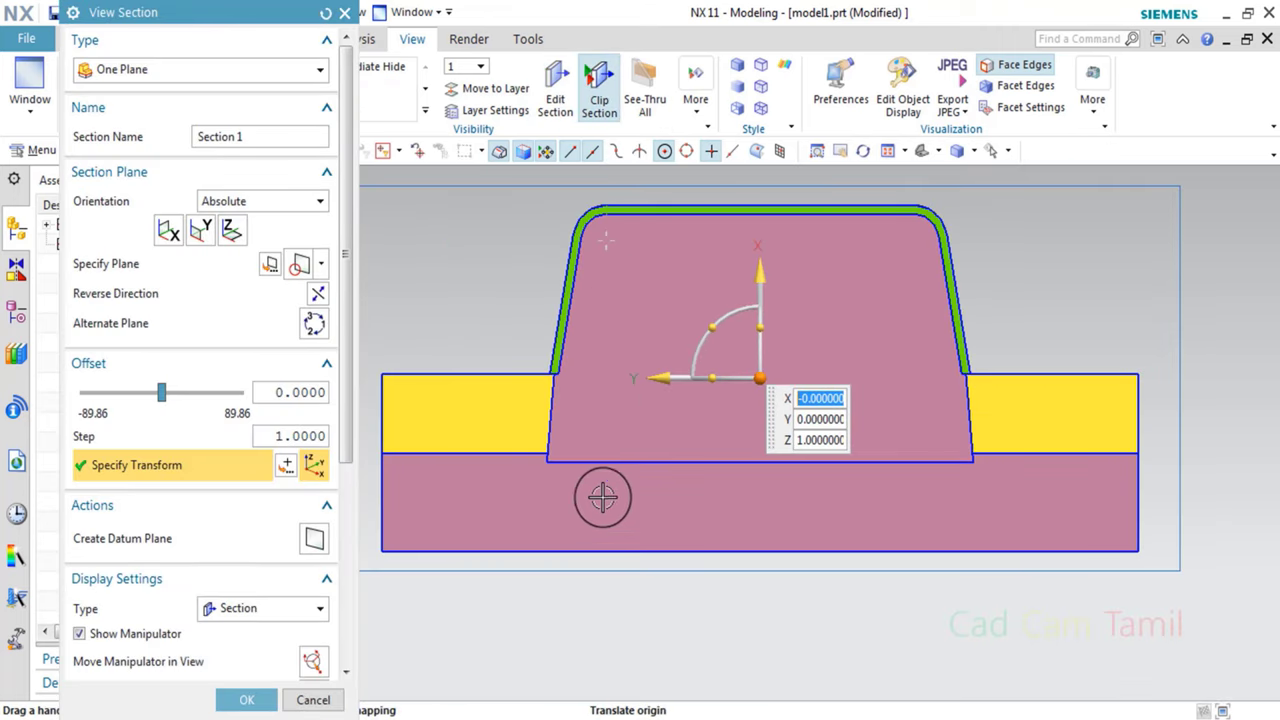
left_click(333, 705)
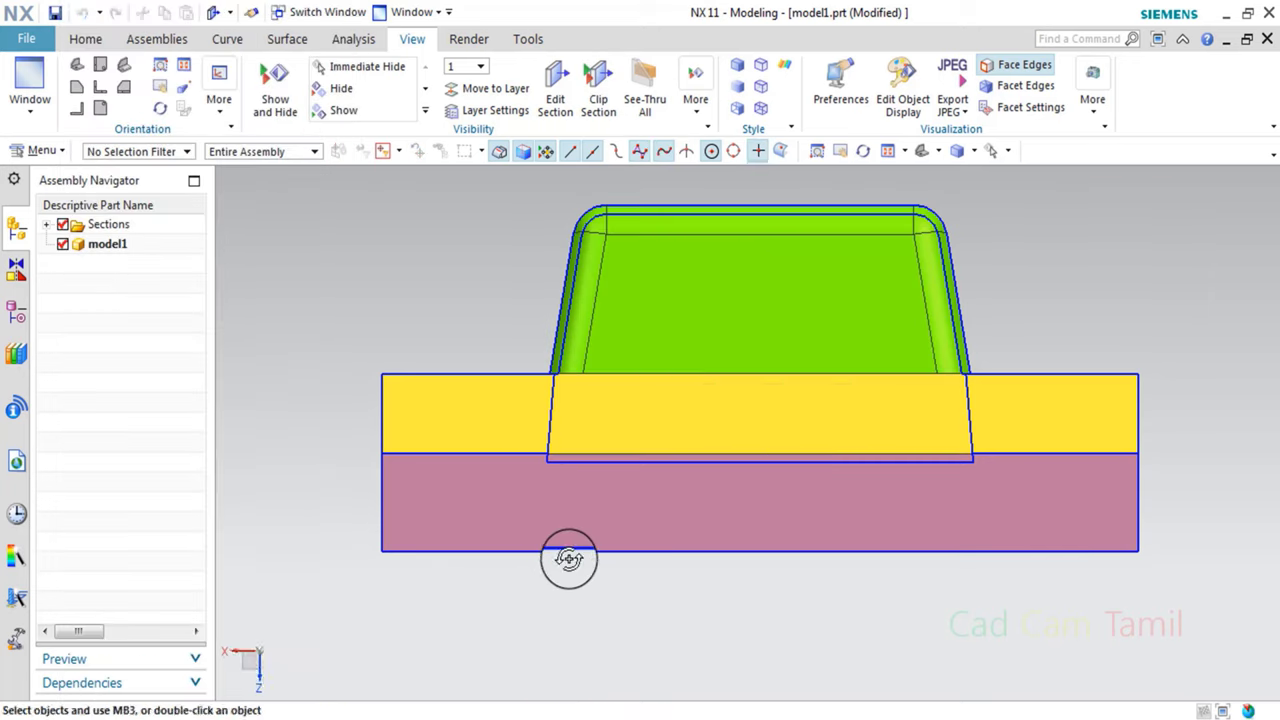
middle_click_drag(571, 560, 529, 520)
Immediate Hide the green core shell and the yellow plate.
scroll(951, 329, "down", 3)
left_click(1040, 150)
left_click(1081, 212)
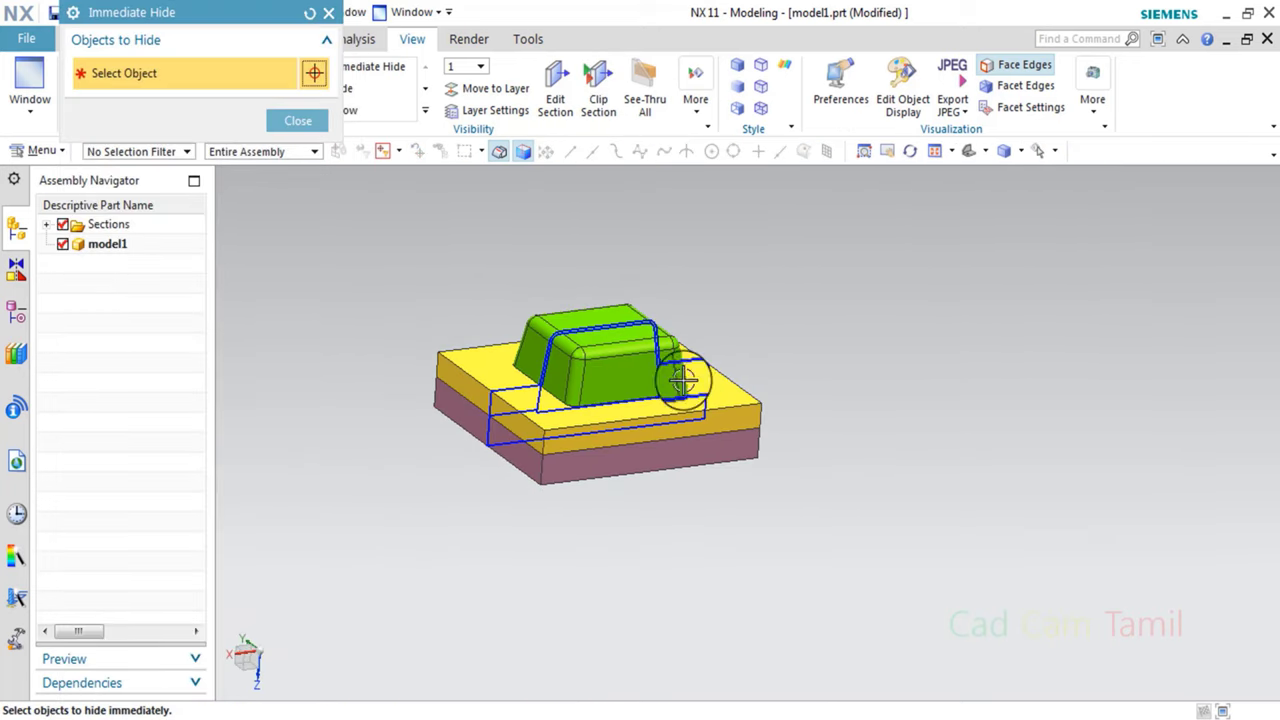
scroll(677, 380, "up", 3)
left_click(663, 349)
left_click(771, 503)
middle_click_drag(340, 404, 700, 409, "shift")
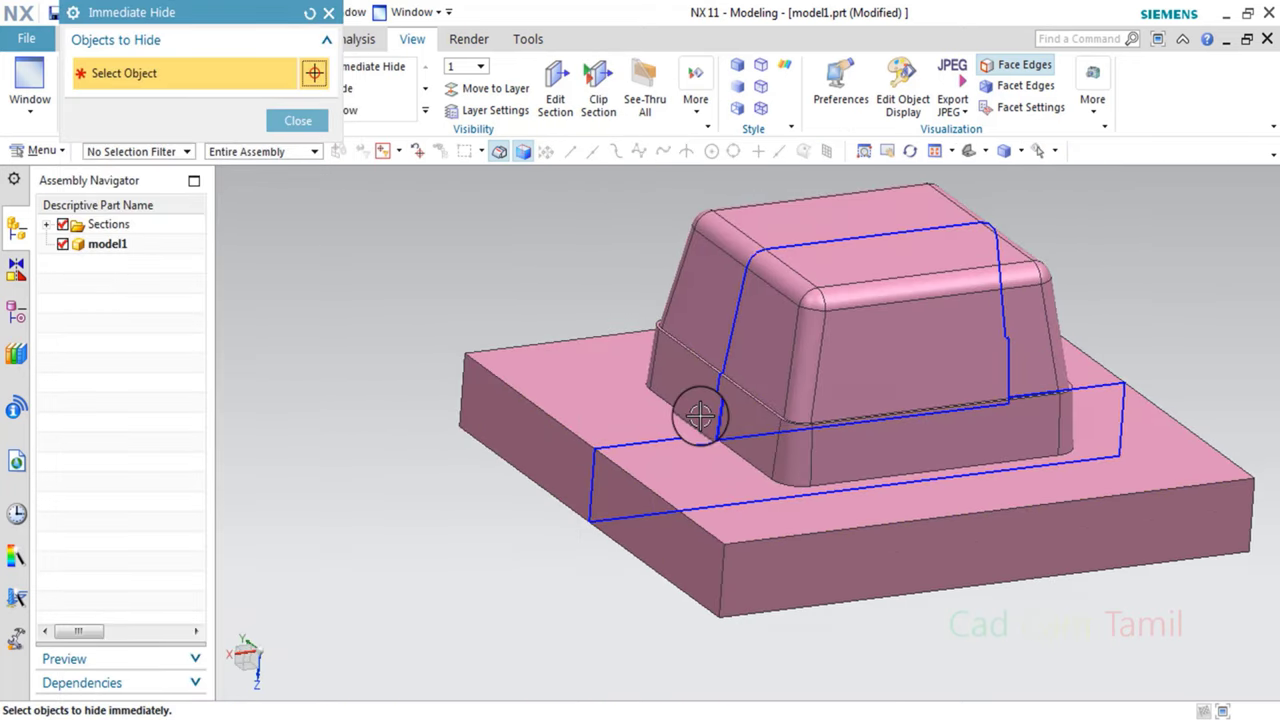
left_click(298, 122)
scroll(589, 457, "up", 3)
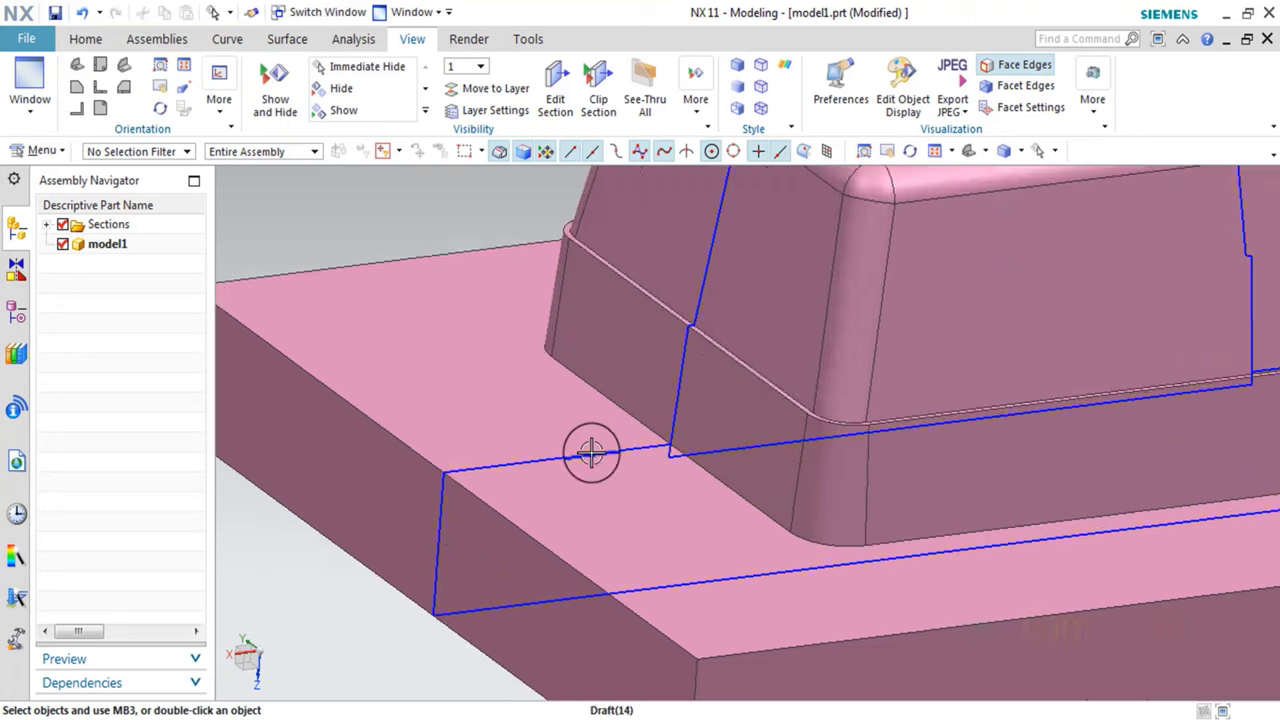
scroll(589, 457, "down", 2)
scroll(571, 443, "up", 3)
scroll(586, 449, "up", 1)
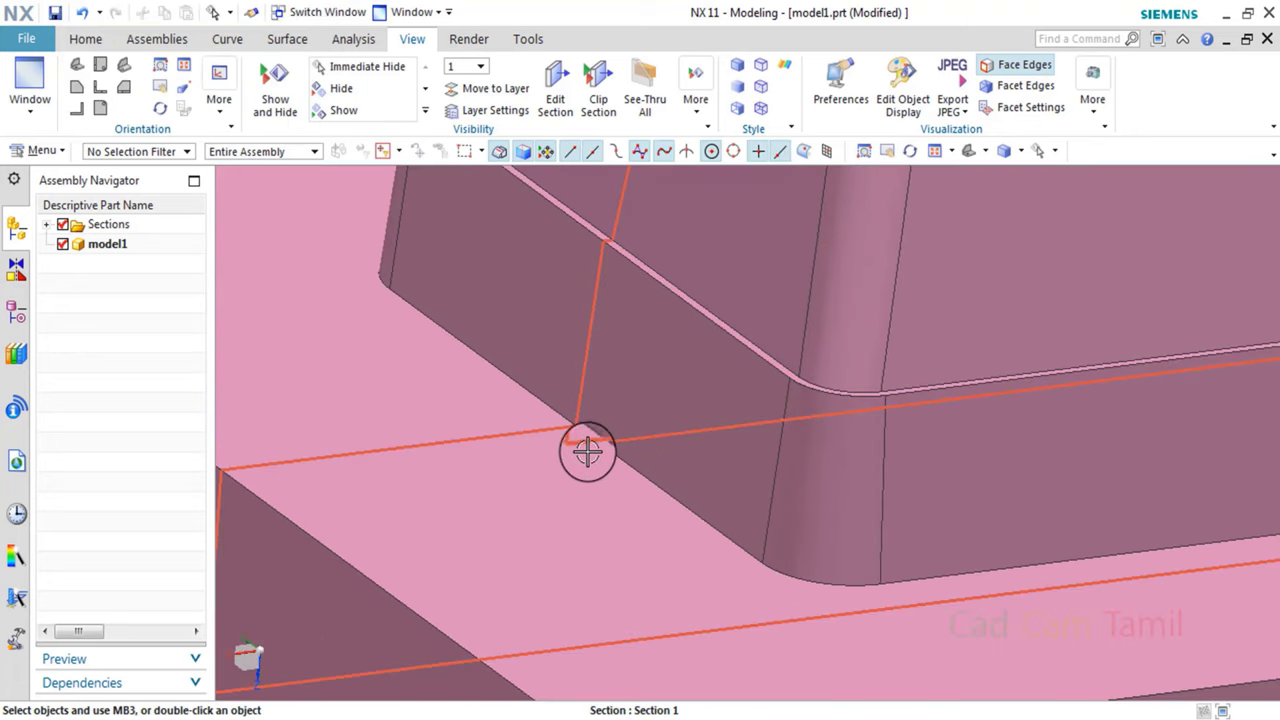
scroll(600, 449, "down", 2)
scroll(587, 462, "up", 1)
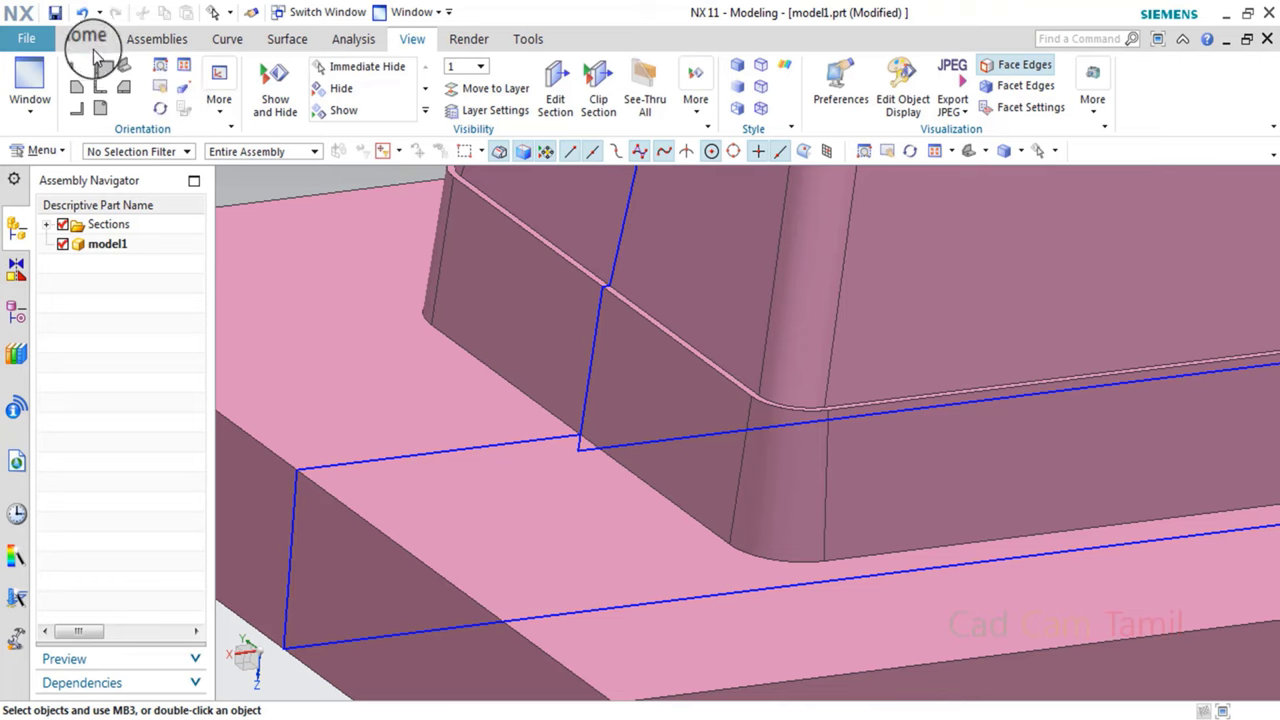
Unite the pink core with the pink base block into one body.
left_click(86, 38)
left_click(371, 94)
left_click(343, 114)
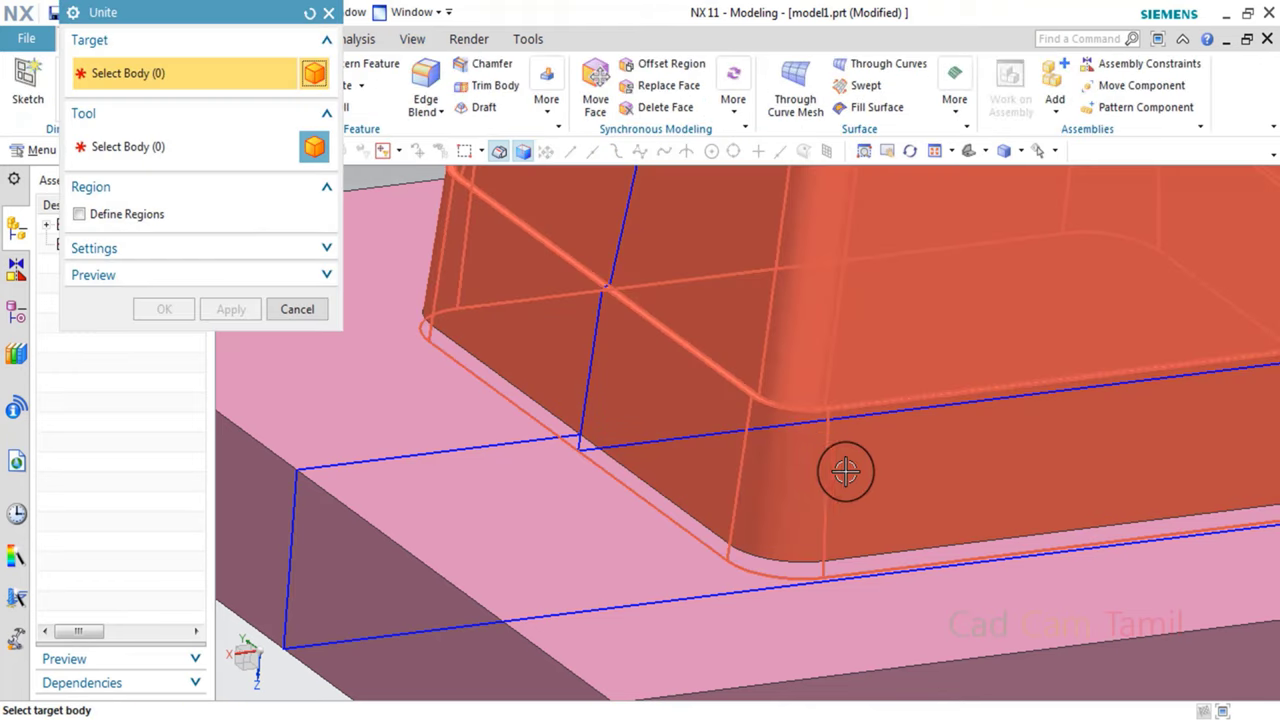
left_click(845, 472)
left_click(290, 312)
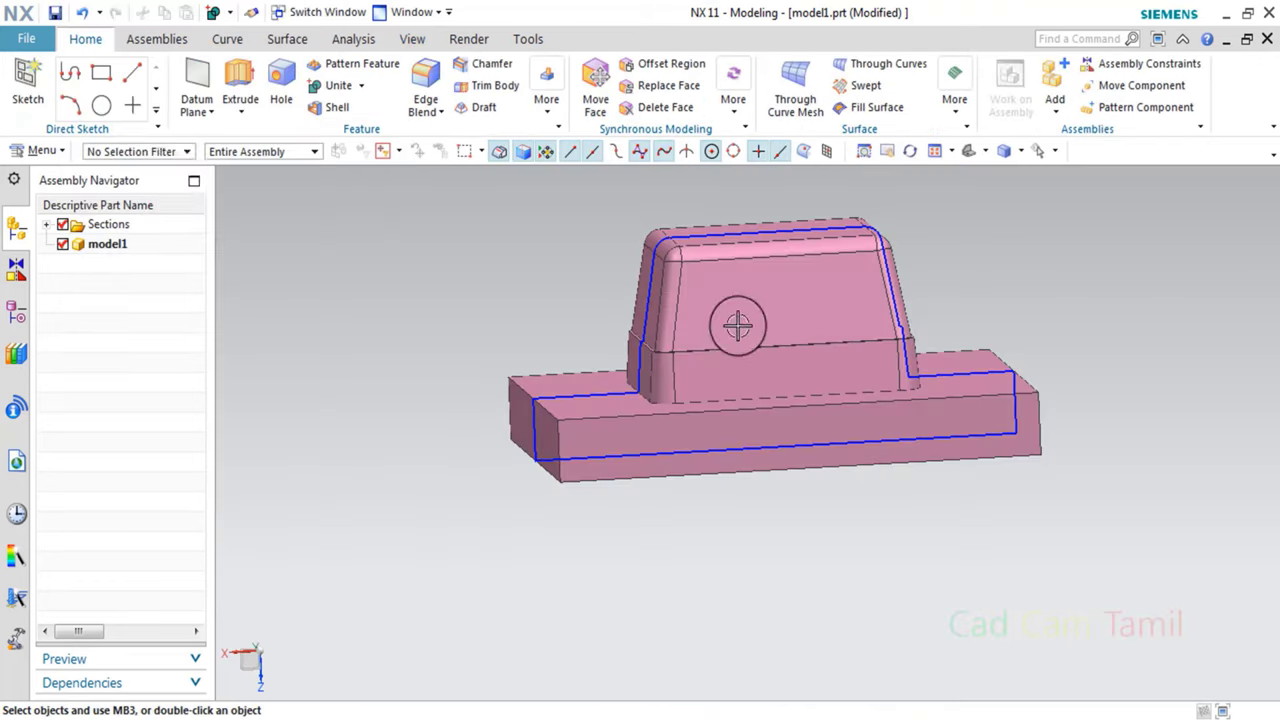
Show all hidden bodies again.
left_click(1053, 148)
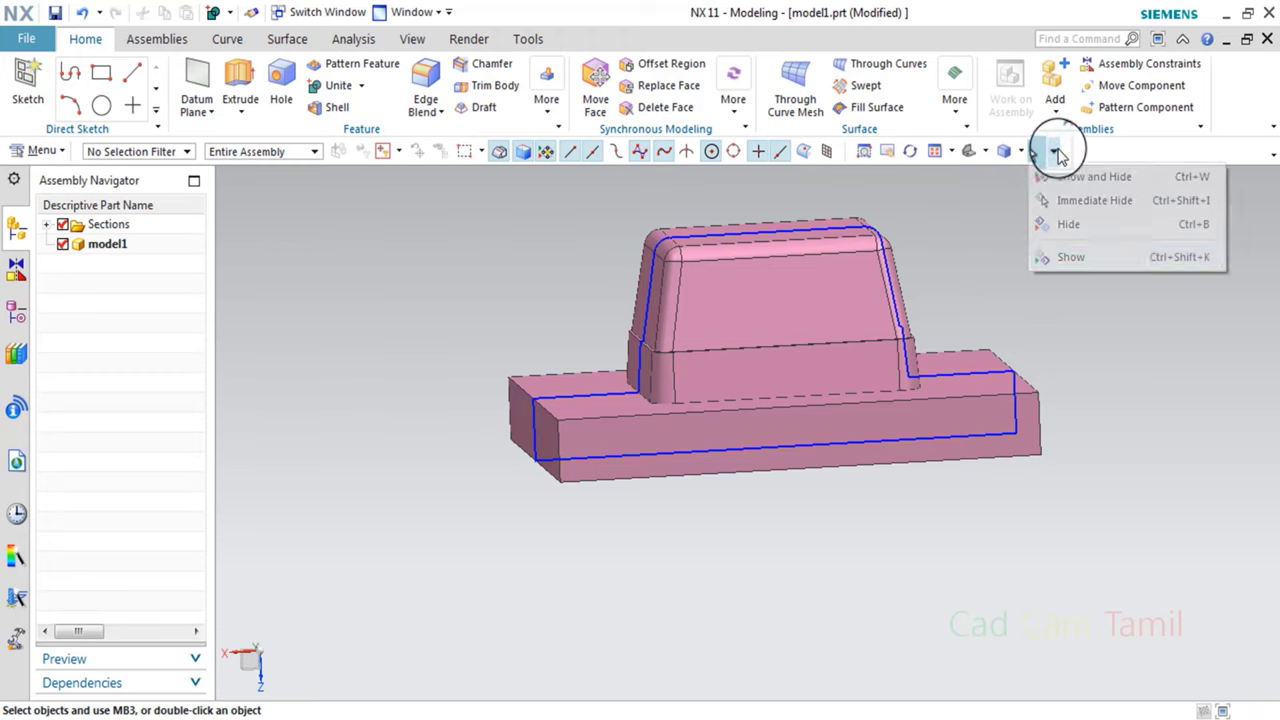
left_click(1129, 257)
left_click(410, 39)
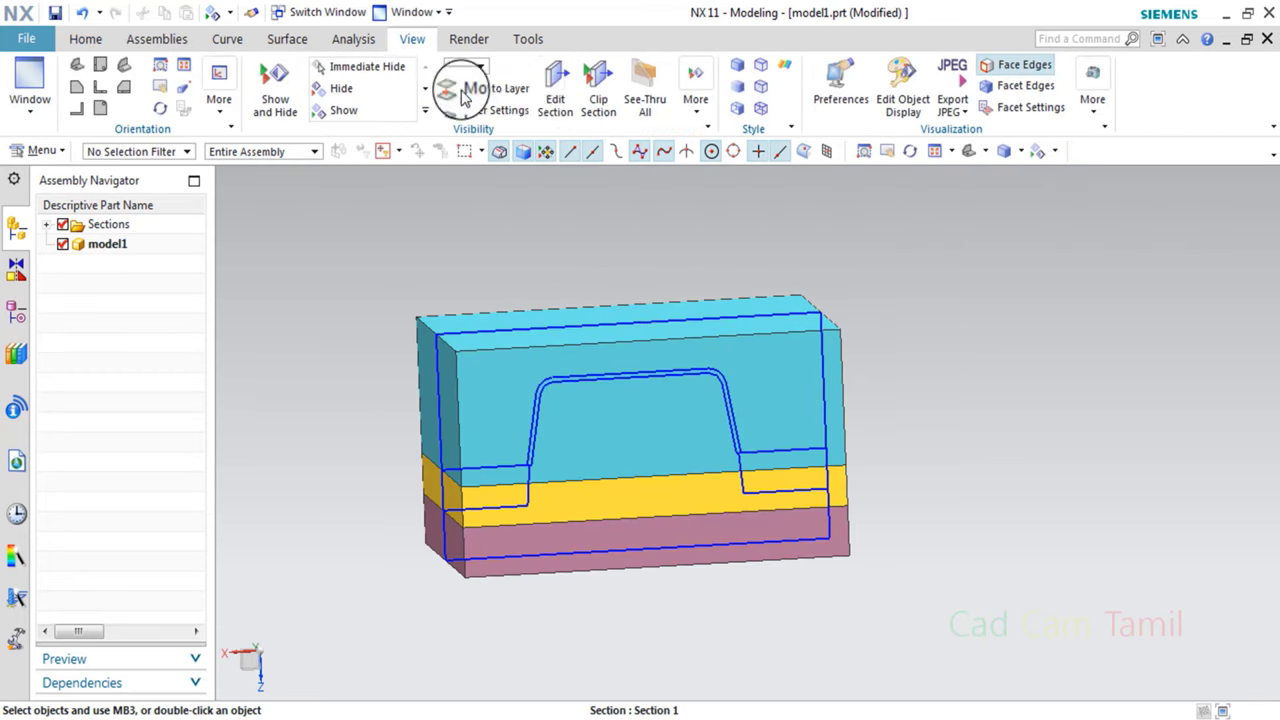
Open the View Section settings and inspect the cut from an F8 front view.
left_click(545, 90)
mouse_move(908, 314)
middle_mouse_down()
mouse_move(920, 331)
mouse_move(1012, 334)
middle_mouse_up()
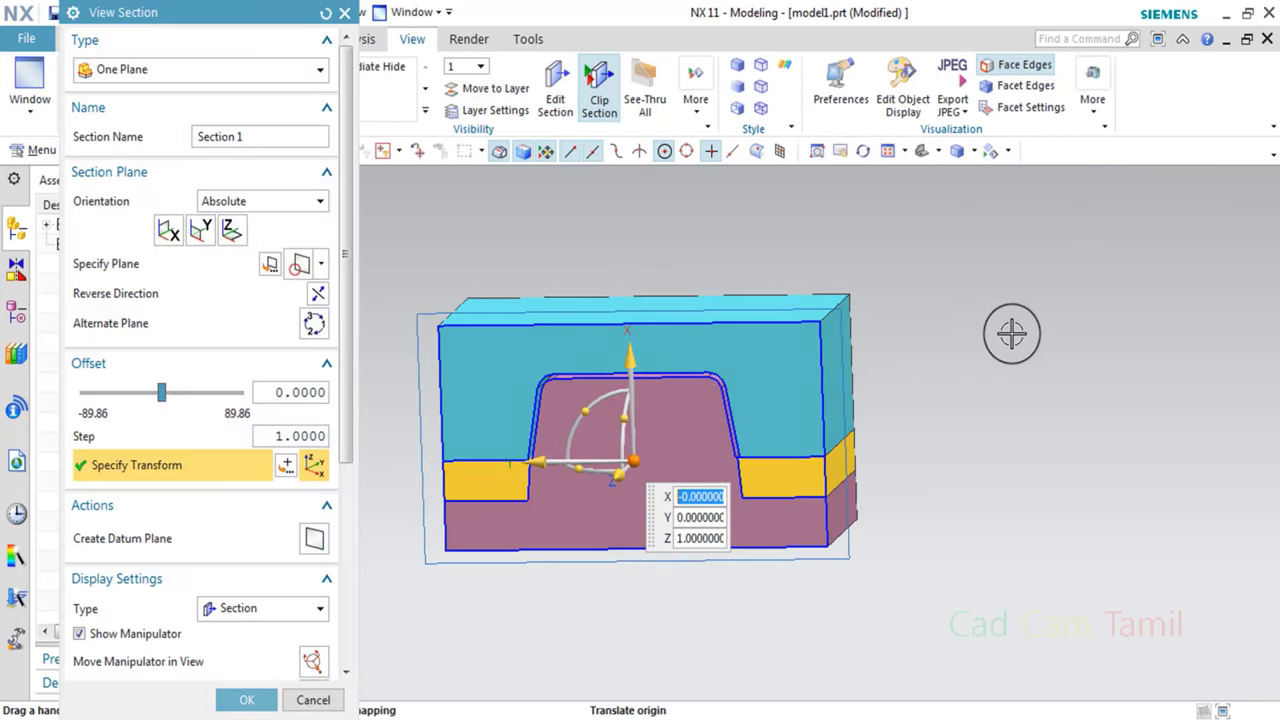
key("F8")
scroll(503, 457, "up", 5)
scroll(606, 371, "up", 2)
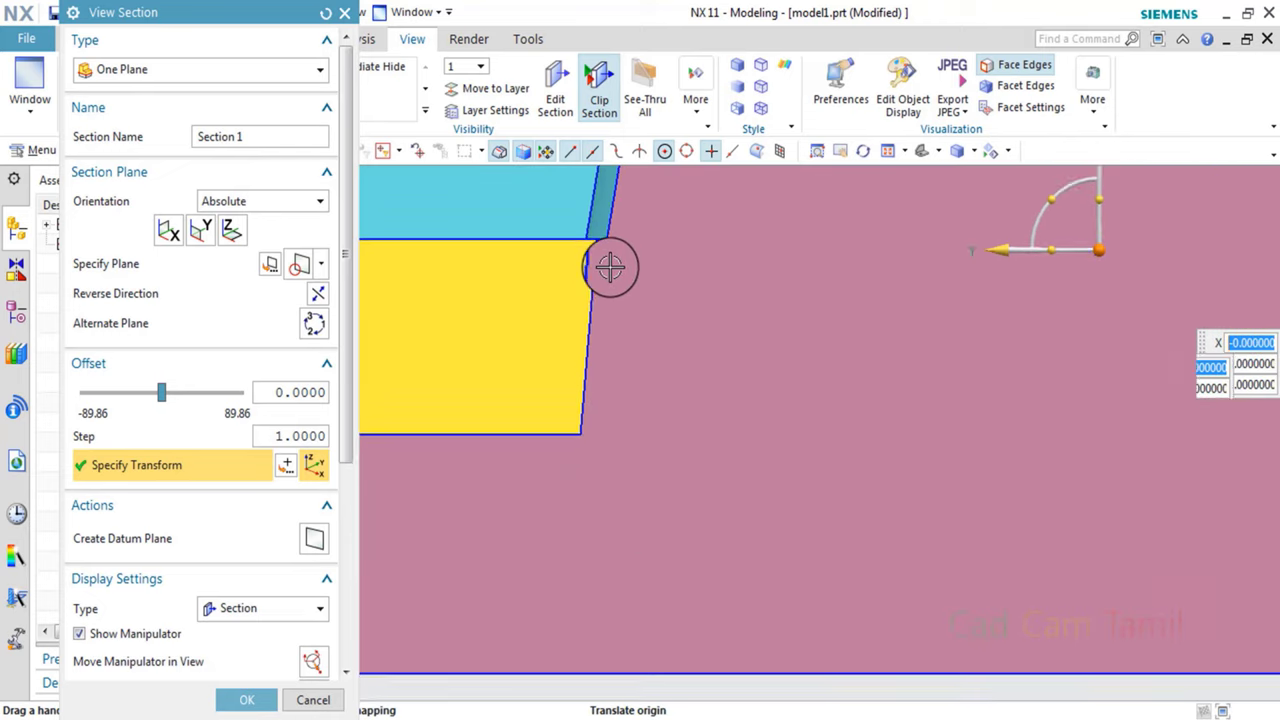
scroll(598, 240, "up", 1)
scroll(588, 300, "down", 1)
scroll(594, 489, "down", 3)
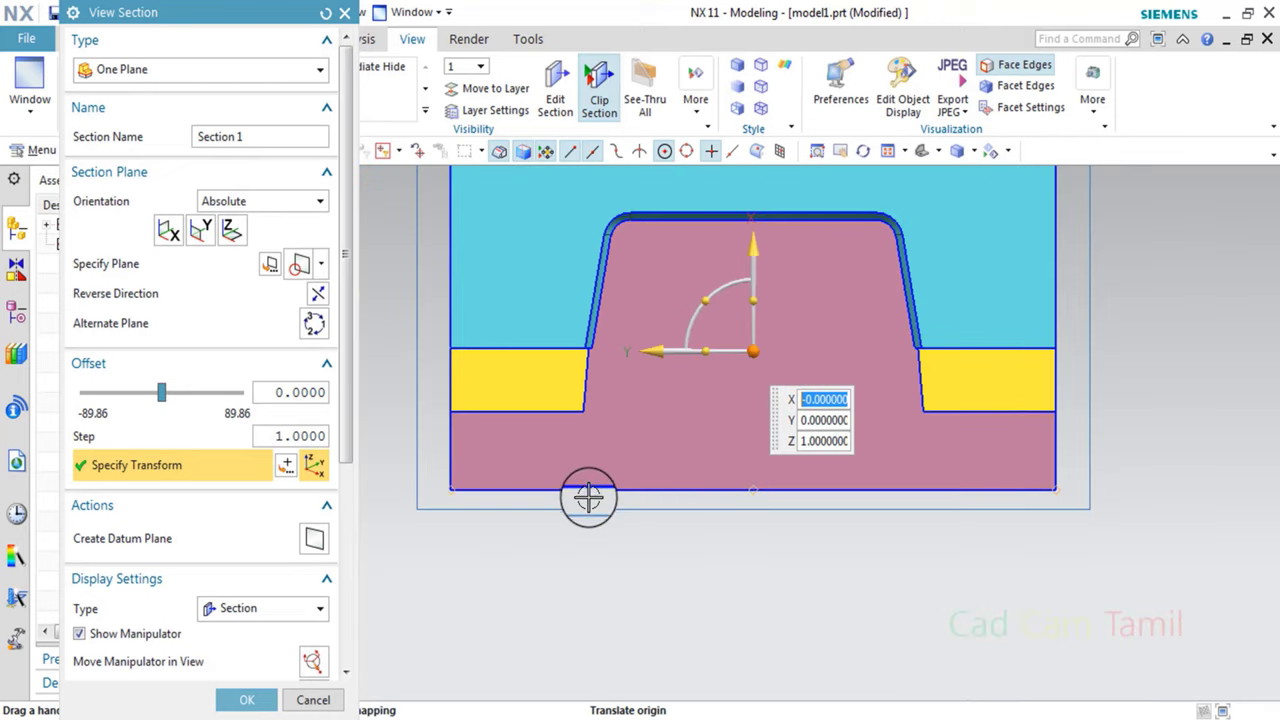
scroll(626, 214, "up", 3)
scroll(634, 249, "up", 2)
Orbit around the section profile, then confirm the one-plane section with OK.
mouse_move(634, 249)
middle_mouse_down()
mouse_move(607, 274)
mouse_move(591, 474)
mouse_move(530, 607)
mouse_move(583, 509)
mouse_move(594, 420)
mouse_move(634, 514)
mouse_move(634, 443)
mouse_move(569, 469)
mouse_move(623, 429)
mouse_move(612, 323)
middle_mouse_up()
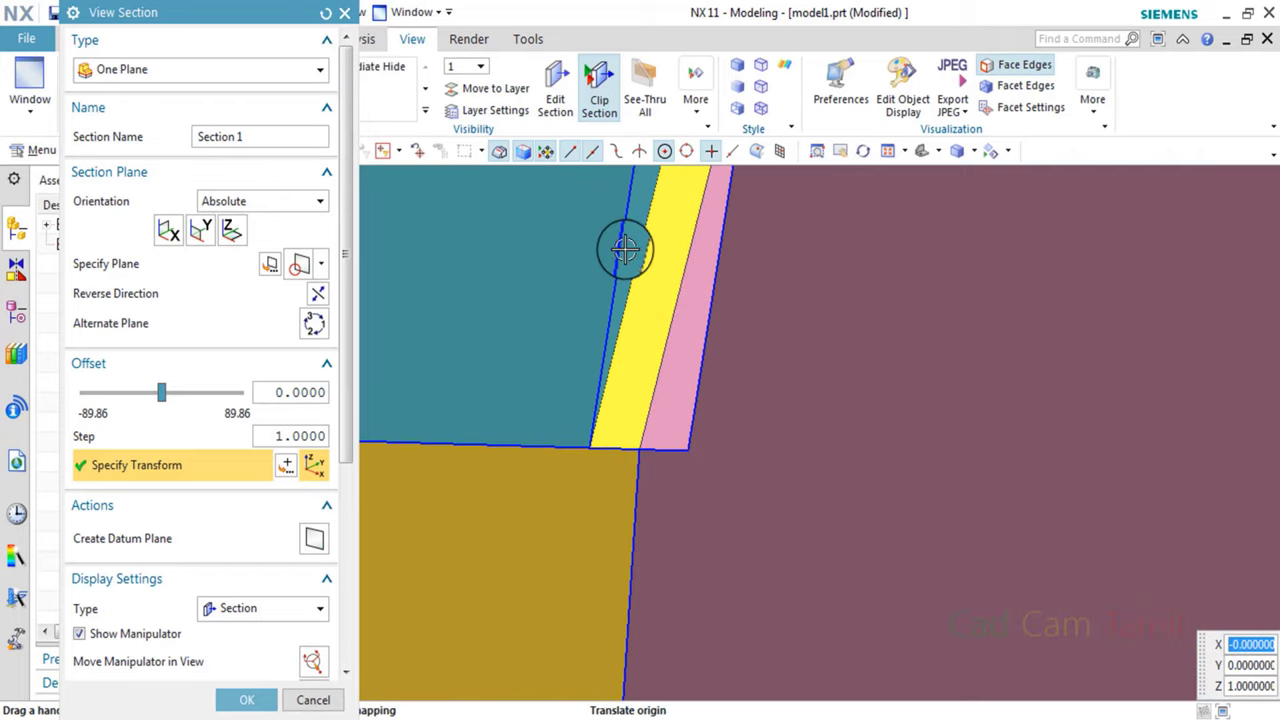
mouse_move(624, 250)
middle_mouse_down()
mouse_move(686, 406)
mouse_move(703, 383)
mouse_move(678, 474)
mouse_move(618, 480)
middle_mouse_up()
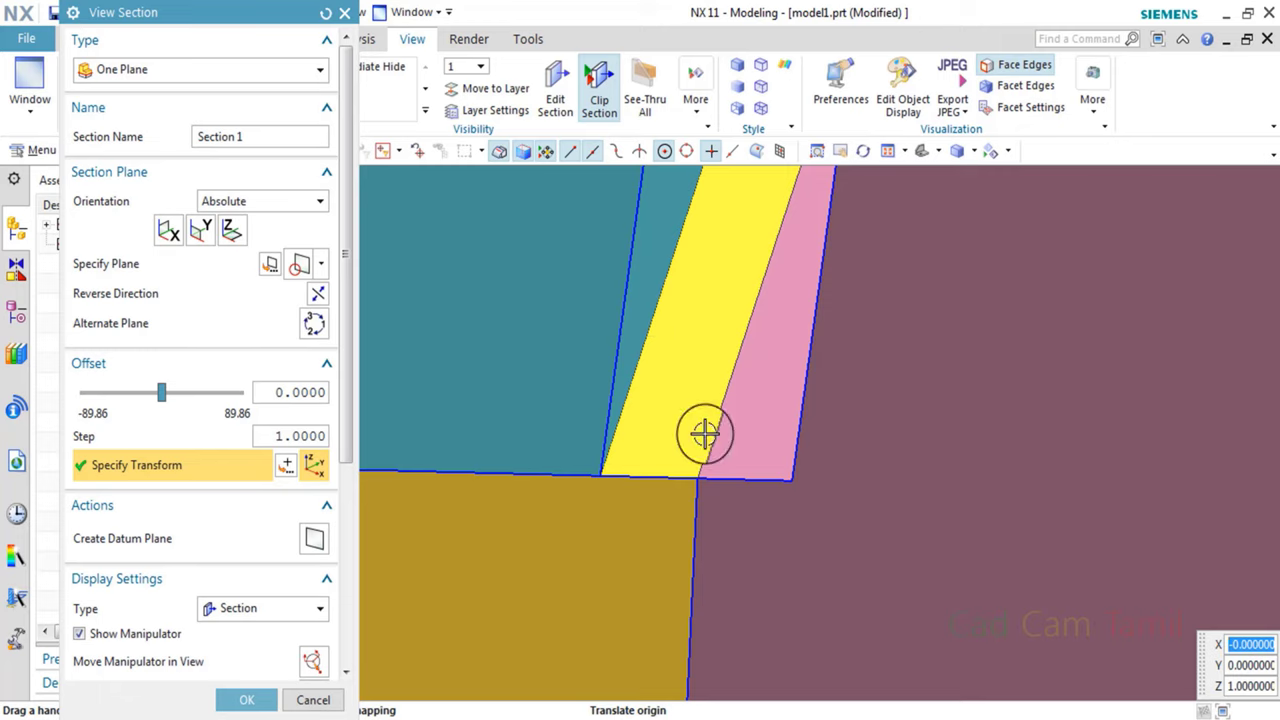
middle_click_drag(733, 466, 770, 314)
mouse_move(733, 453)
middle_mouse_down()
mouse_move(737, 466)
mouse_move(749, 443)
middle_mouse_up()
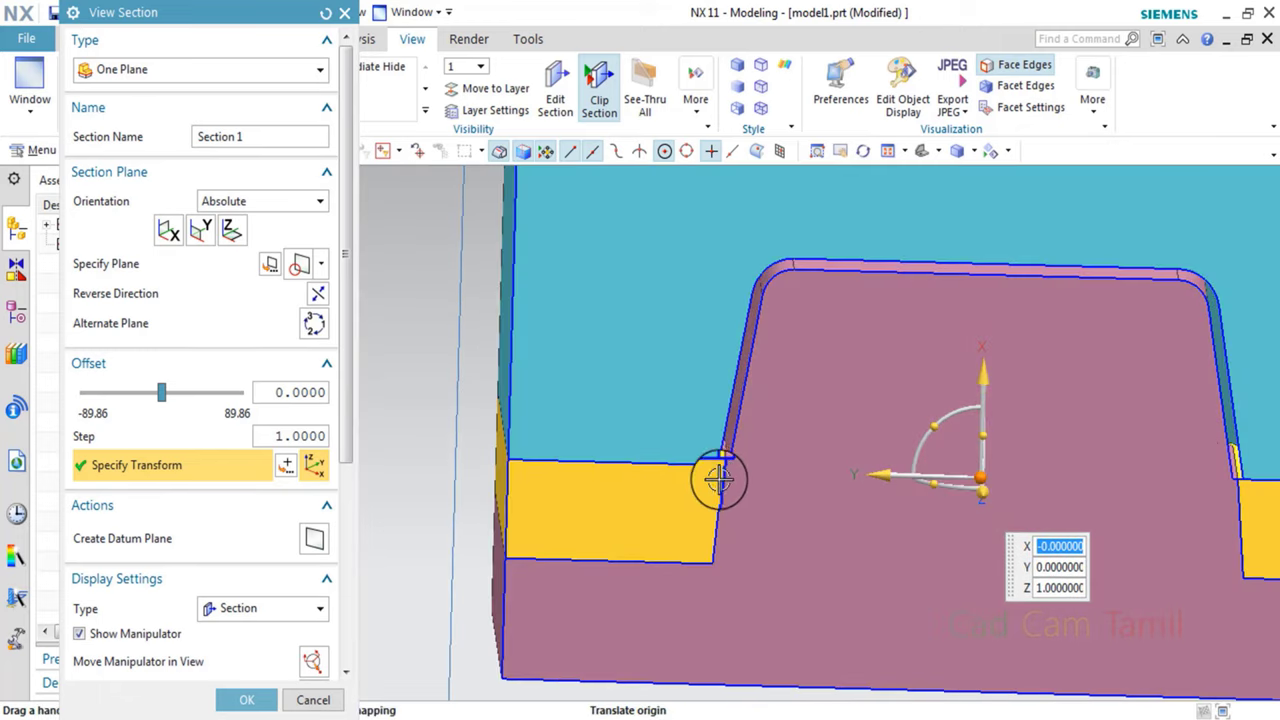
scroll(720, 460, "up", 3)
scroll(720, 463, "up", 2)
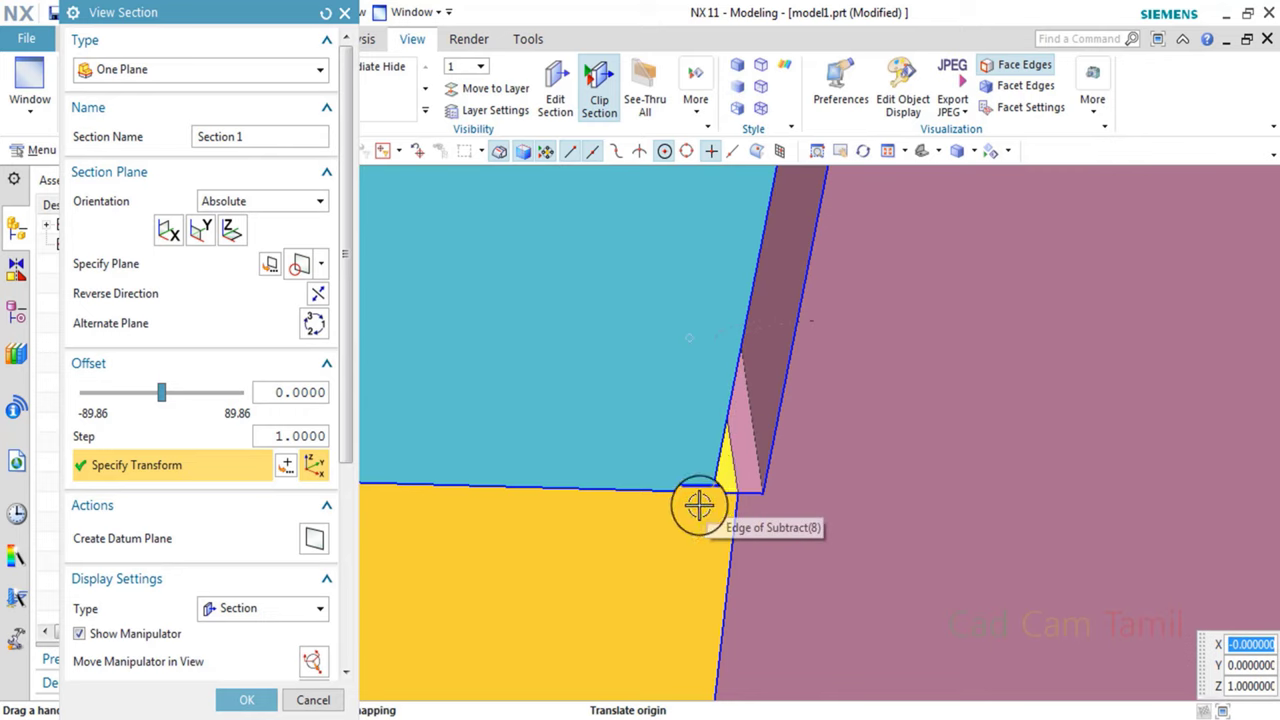
scroll(690, 540, "down", 2)
scroll(679, 432, "down", 3)
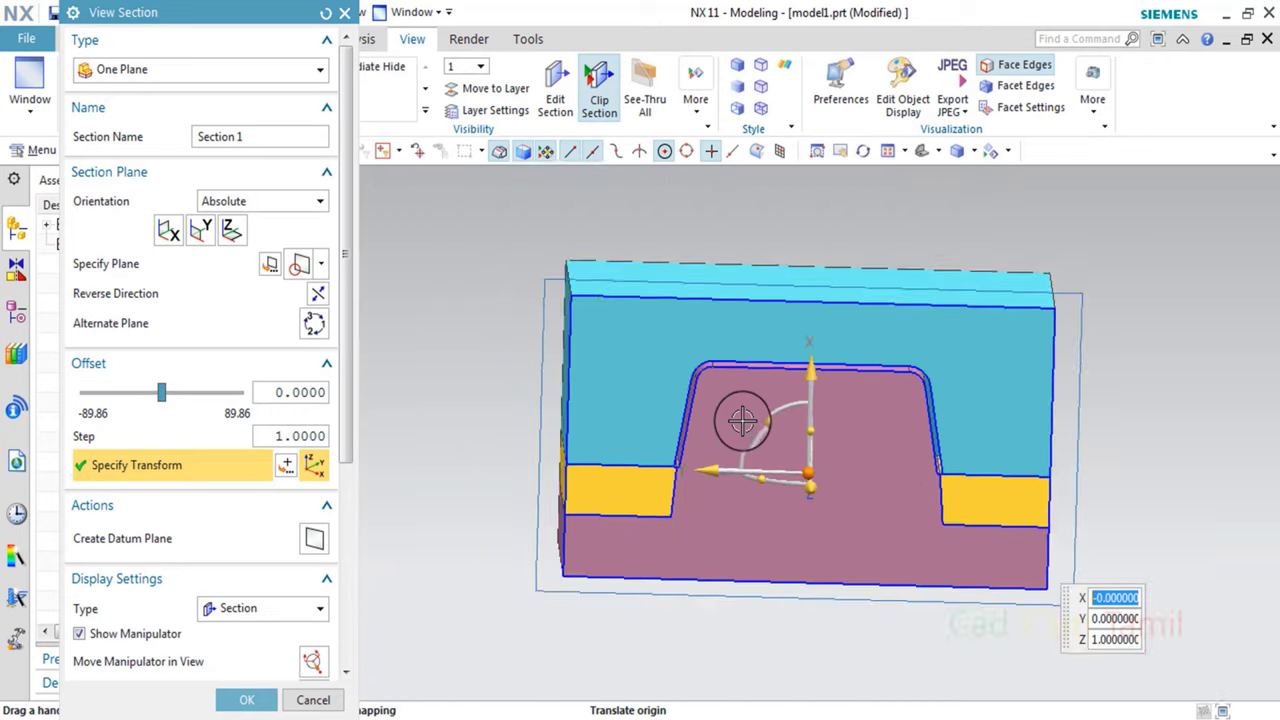
scroll(734, 491, "up", 2)
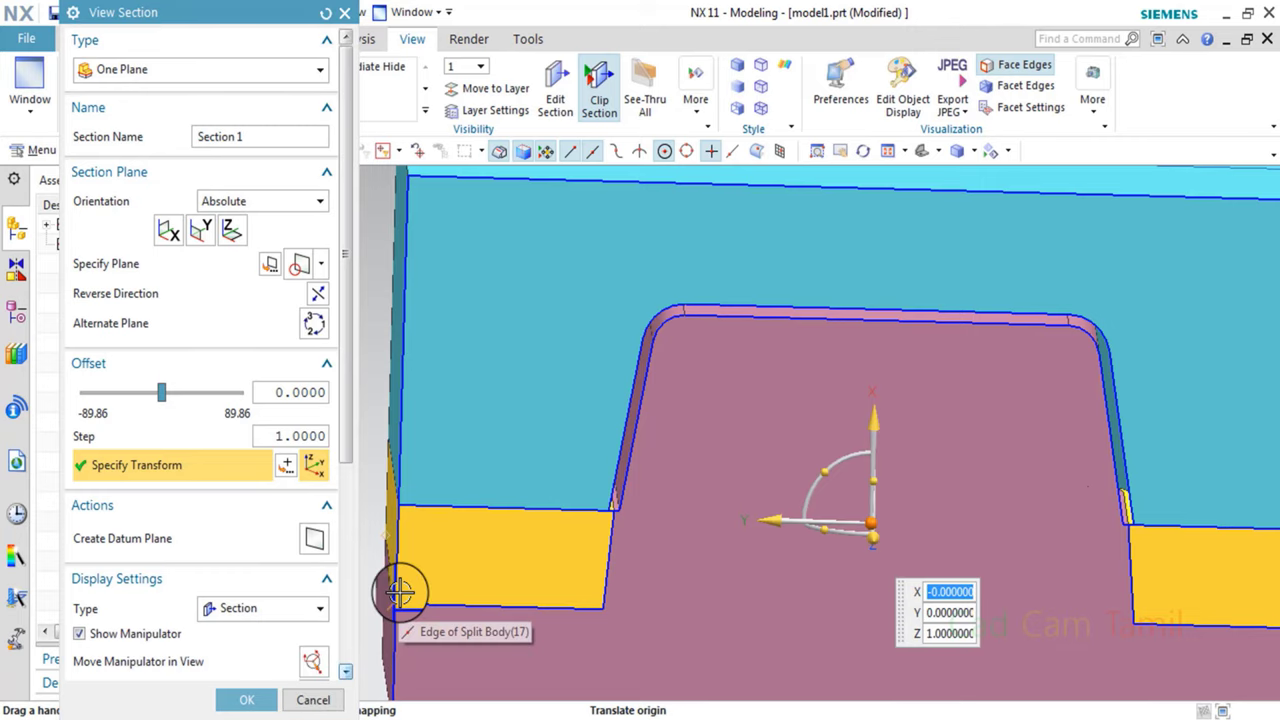
left_click(312, 700)
Immediate Hide the cavity and plate to isolate the core.
key("ctrl+w")
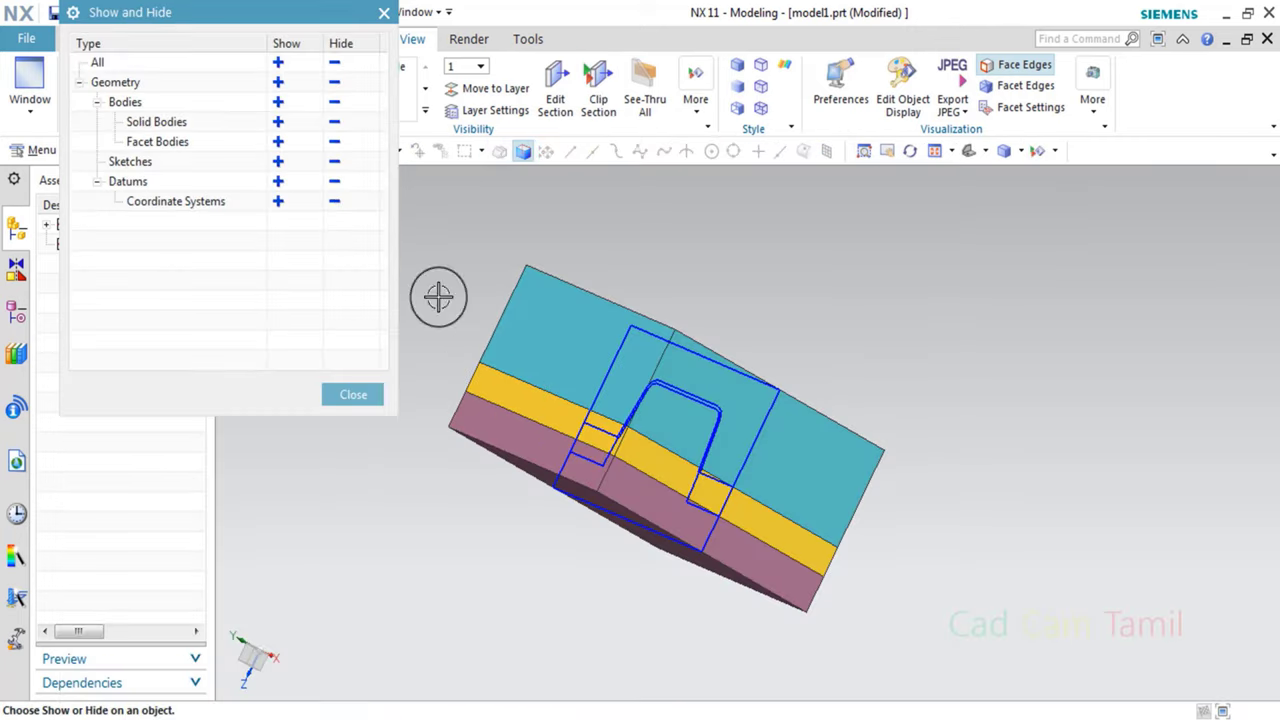
left_click(275, 121)
left_click(353, 394)
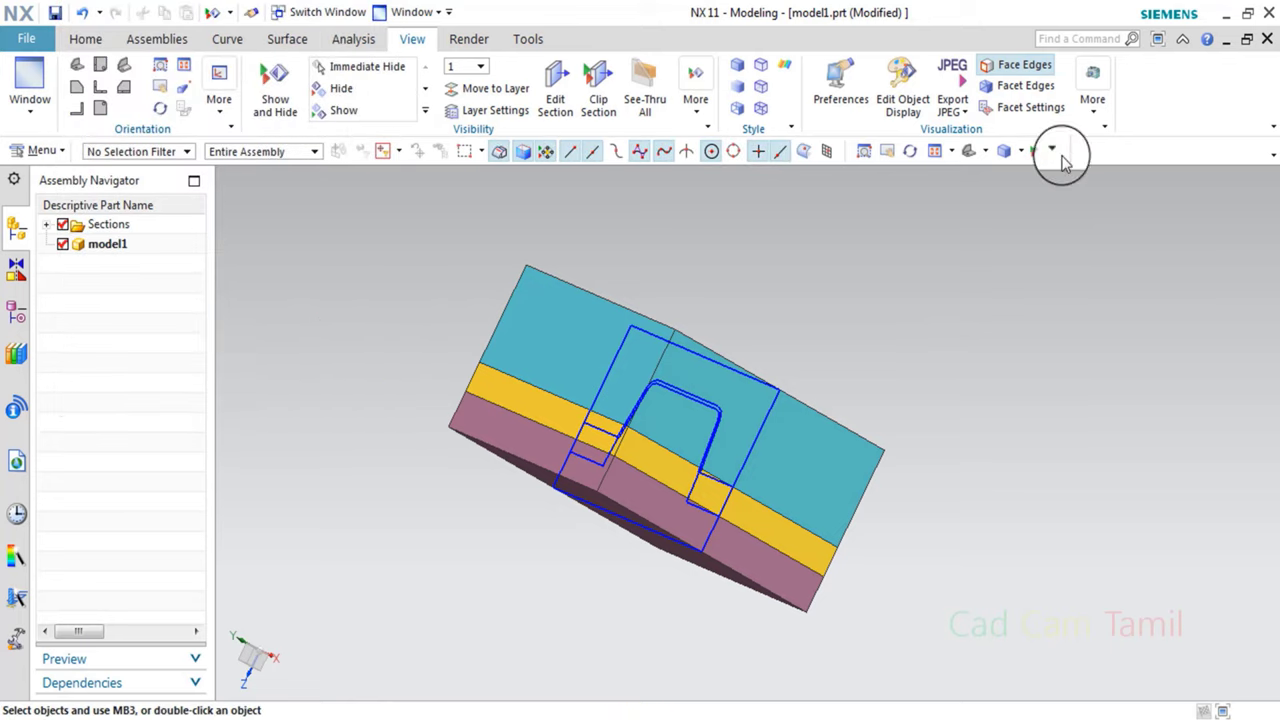
left_click(1057, 152)
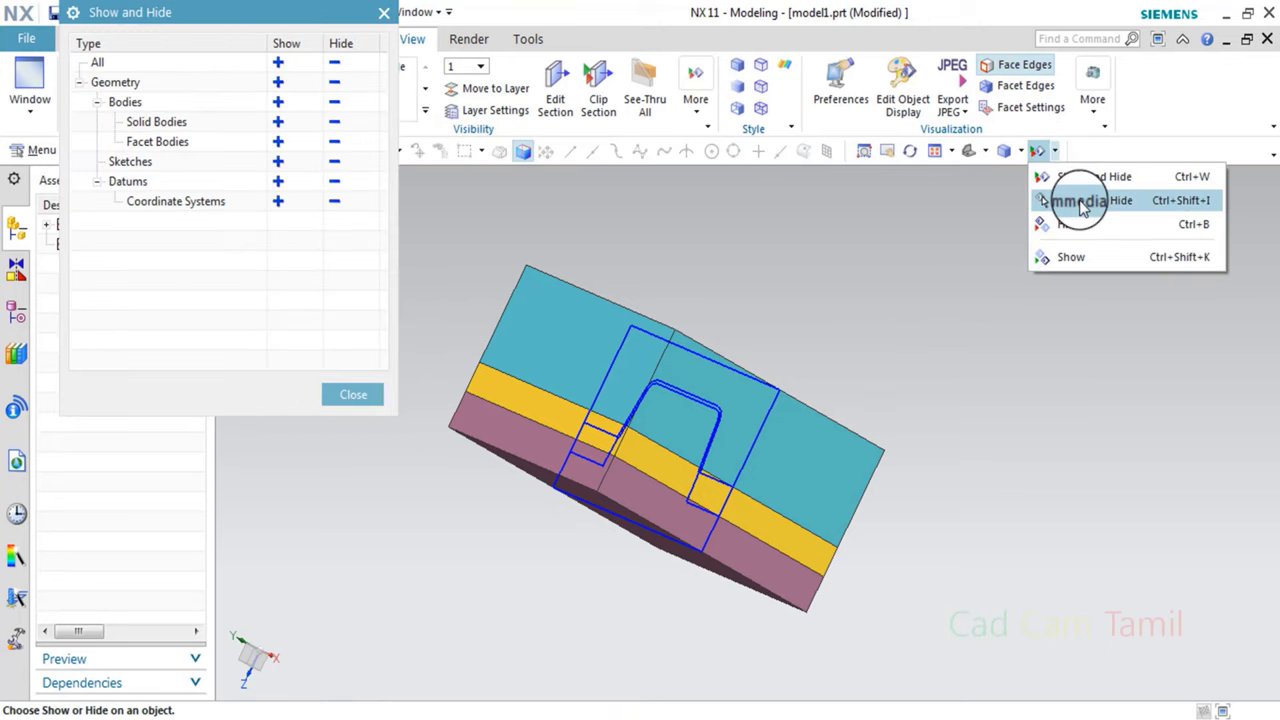
left_click(1074, 200)
middle_click_drag(869, 437, 700, 449)
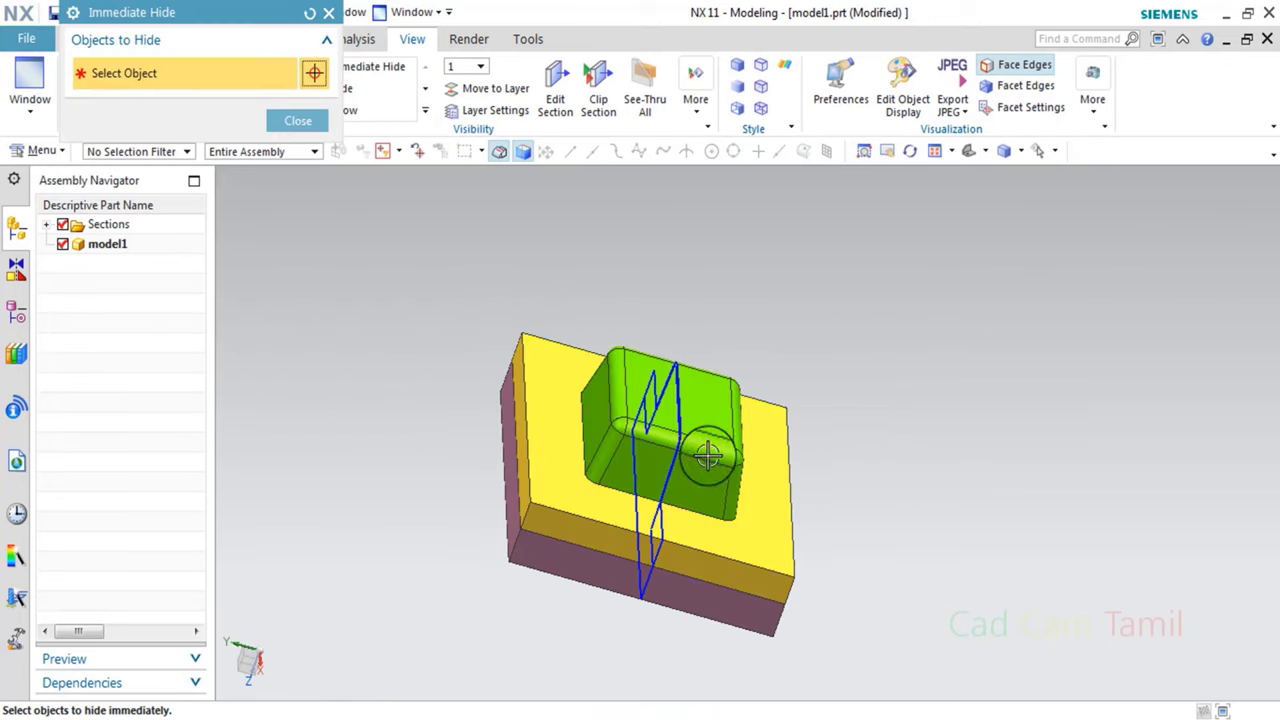
scroll(700, 449, "up", 3)
mouse_move(903, 428)
middle_mouse_down()
mouse_move(866, 423)
mouse_move(830, 469)
middle_mouse_up()
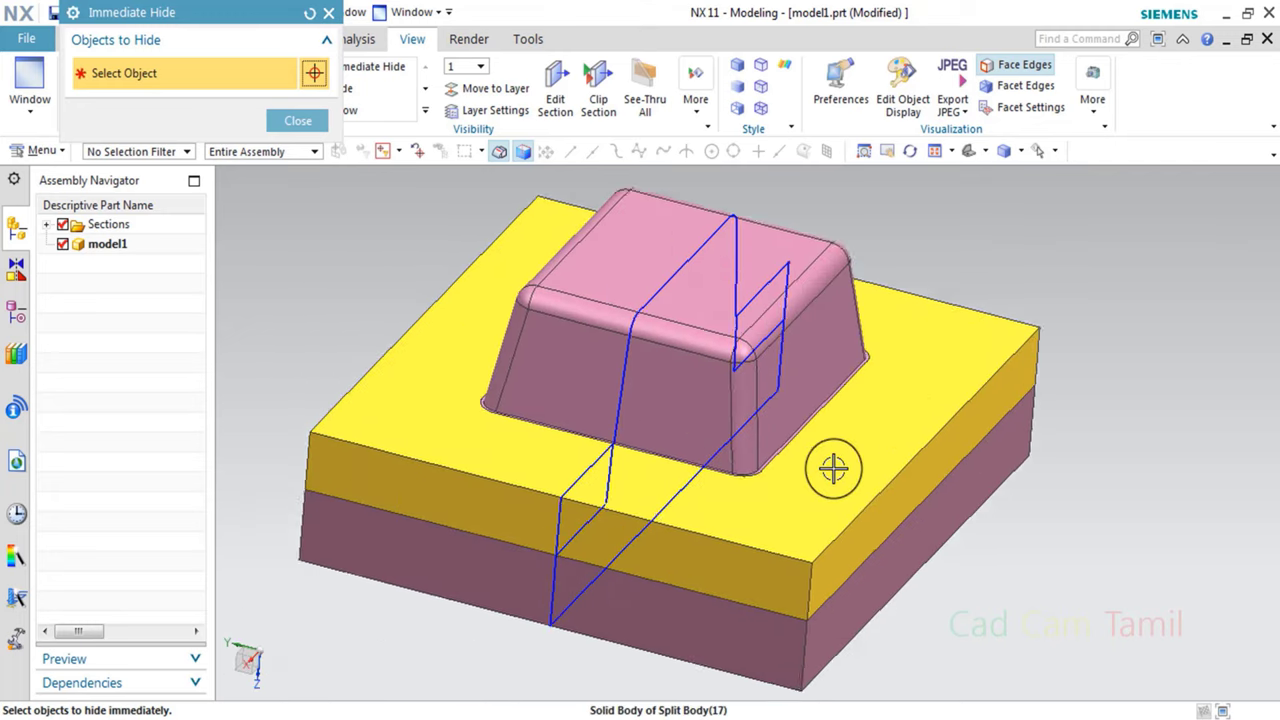
scroll(575, 432, "up", 5)
scroll(575, 432, "down", 5)
mouse_move(688, 508)
middle_mouse_down()
mouse_move(906, 543)
mouse_move(863, 443)
mouse_move(789, 369)
middle_mouse_up()
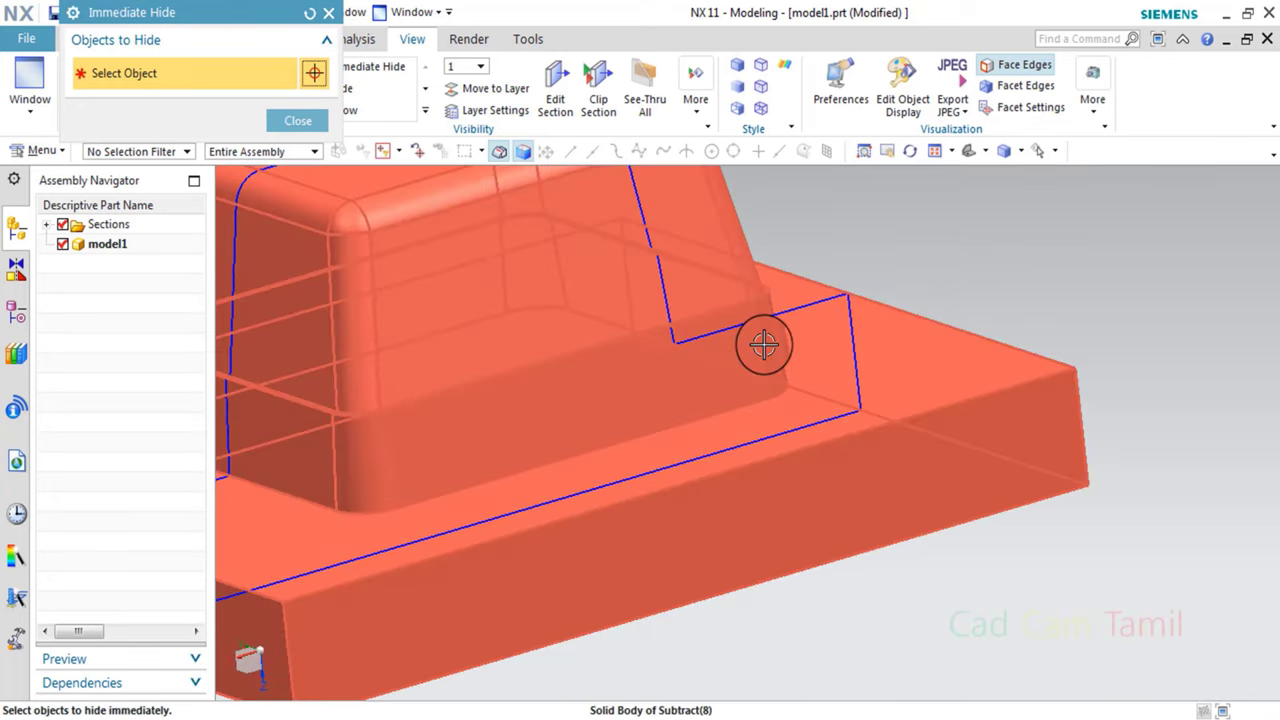
Orbit around the core from low and isometric angles to inspect it.
scroll(794, 352, "down", 5)
mouse_move(677, 449)
middle_mouse_down()
mouse_move(591, 420)
mouse_move(600, 391)
mouse_move(565, 335)
mouse_move(580, 386)
mouse_move(309, 126)
middle_mouse_up()
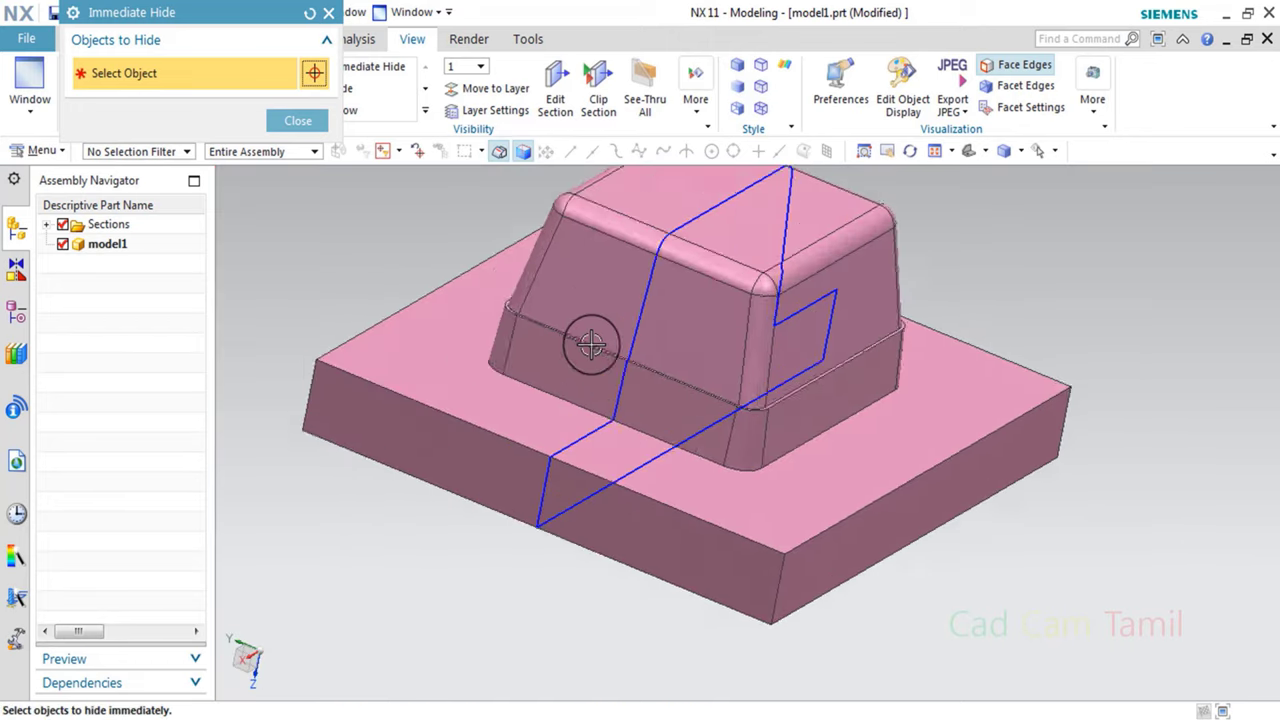
middle_click_drag(586, 414, 539, 327)
scroll(539, 327, "down", 3)
scroll(545, 400, "up", 3)
middle_click_drag(545, 400, 563, 480)
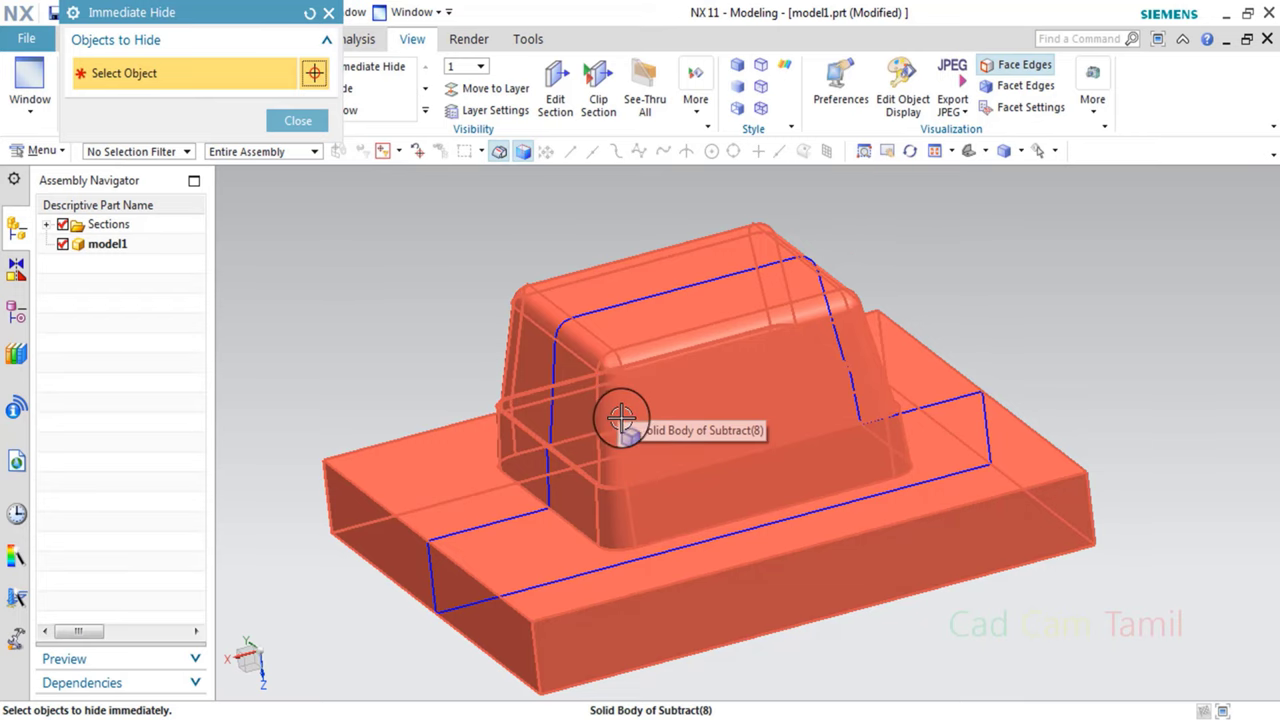
scroll(620, 417, "down", 2)
left_click(326, 128)
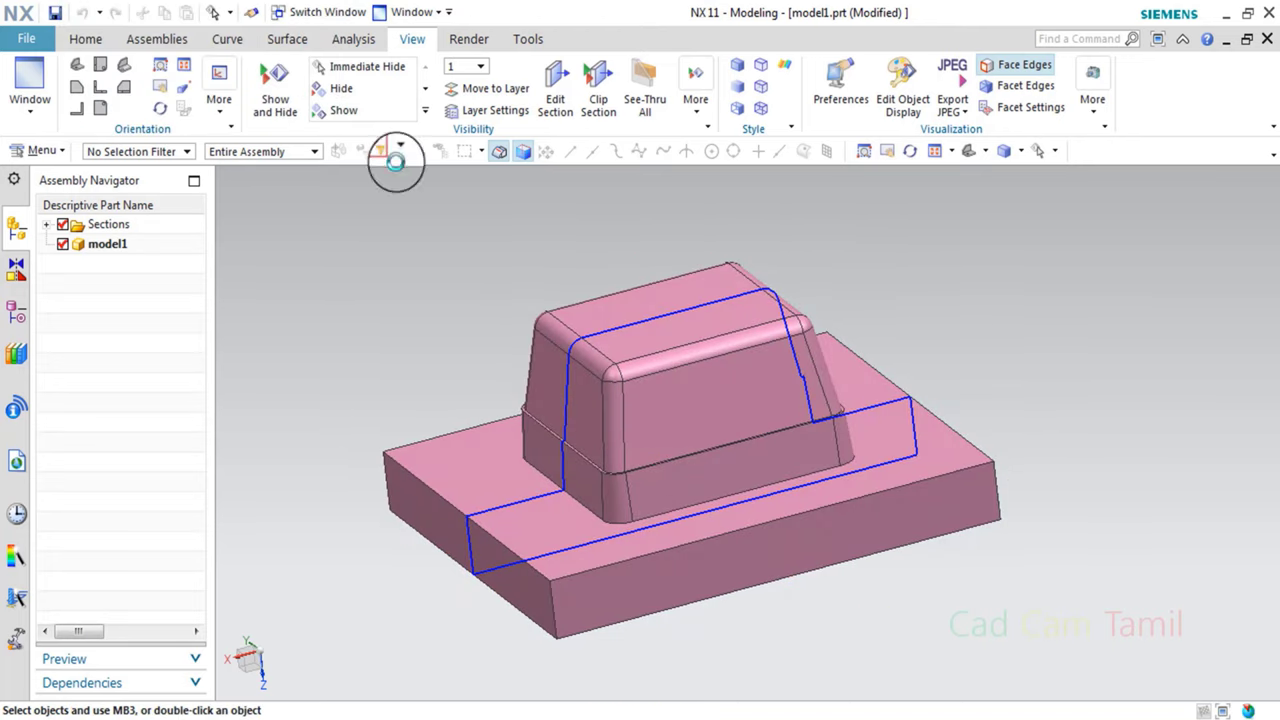
Show all solid bodies again with Ctrl+W Show and Hide.
middle_click_drag(457, 389, 511, 421, "shift")
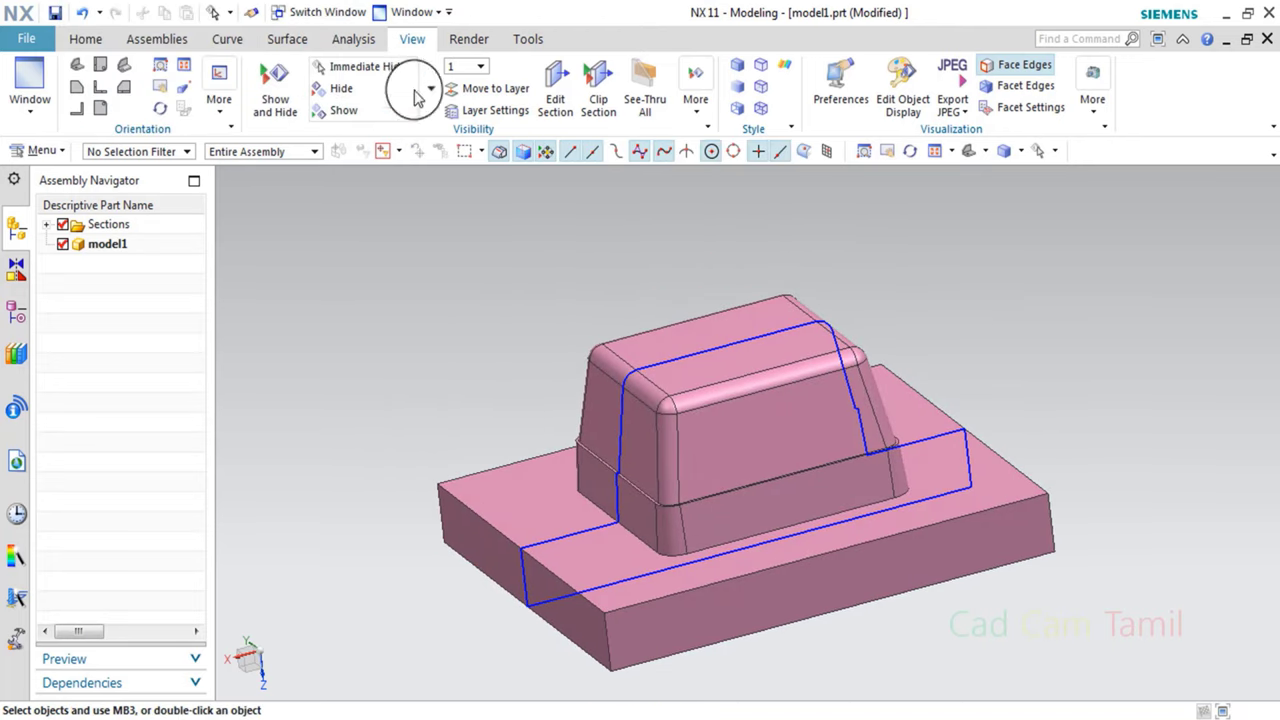
key("ctrl+w")
left_click(277, 121)
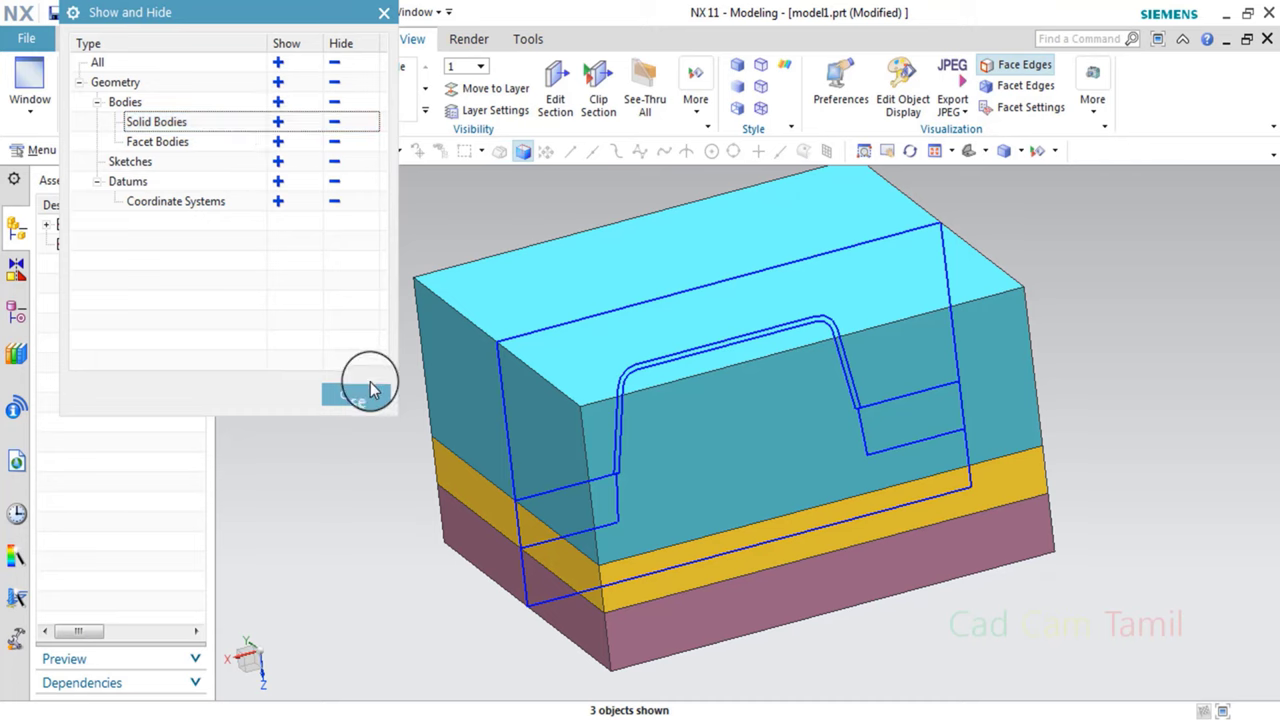
Uncheck Sections in the Assembly Navigator to hide the section curves.
left_click(362, 390)
mouse_move(565, 391)
middle_mouse_down()
mouse_move(563, 251)
mouse_move(219, 235)
middle_mouse_up()
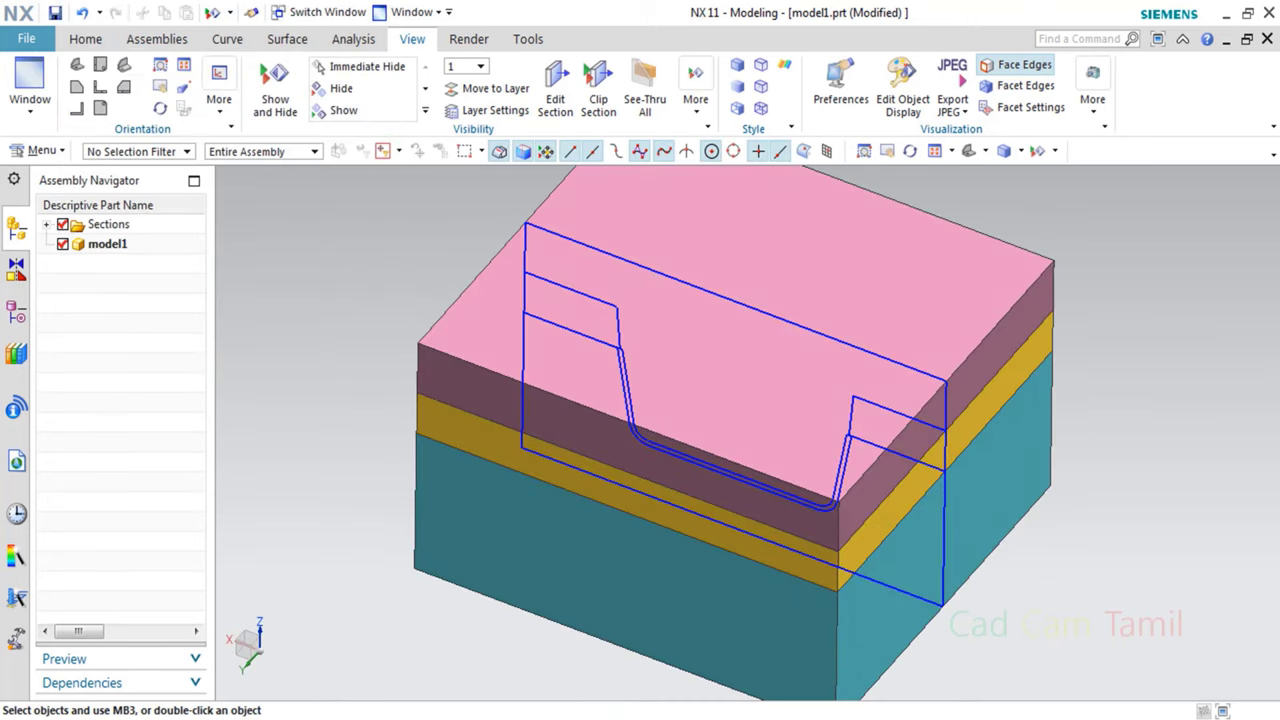
left_click(66, 224)
scroll(591, 520, "up", 3)
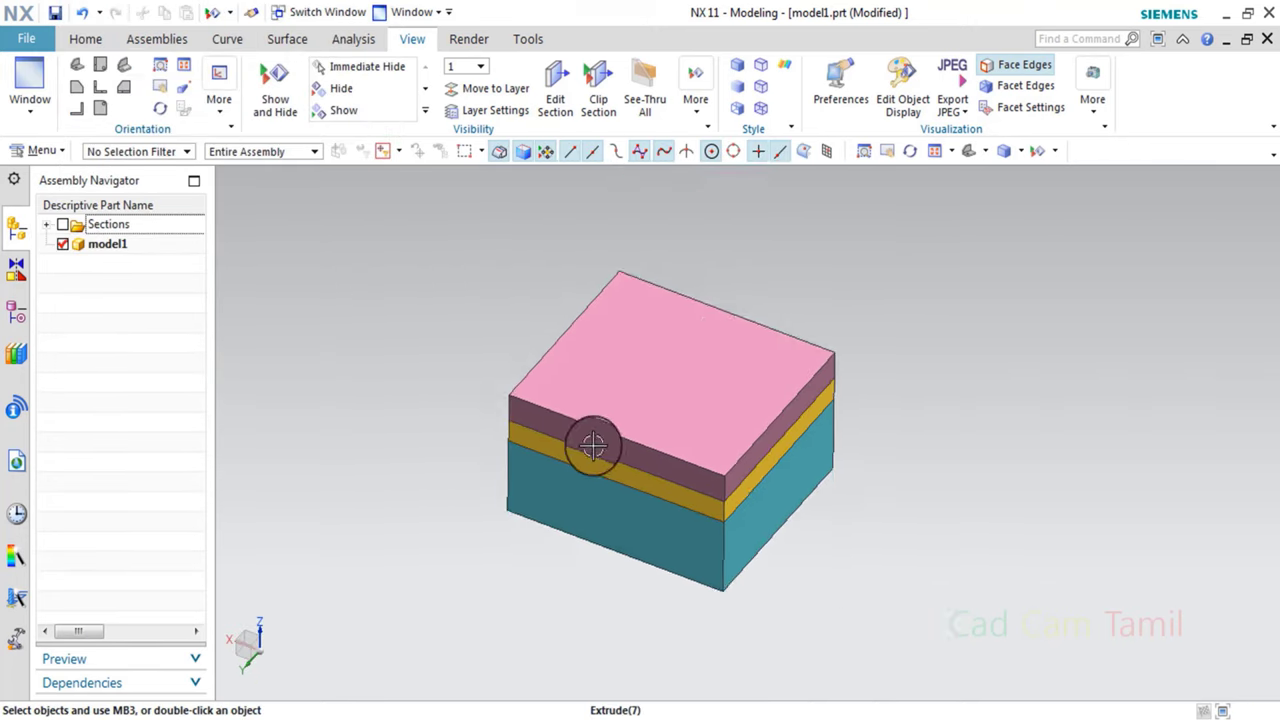
scroll(591, 520, "down", 5)
Save model1.prt with Ctrl+S.
key("ctrl+s")
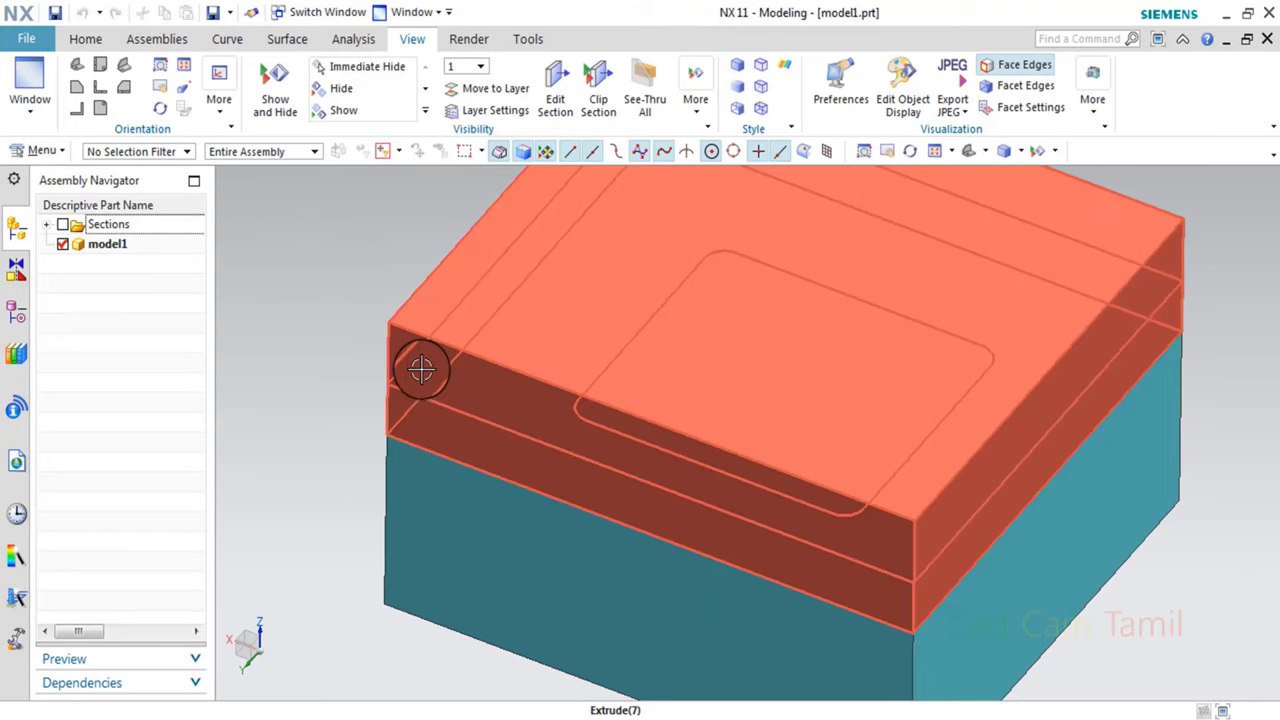
scroll(464, 398, "up", 2)
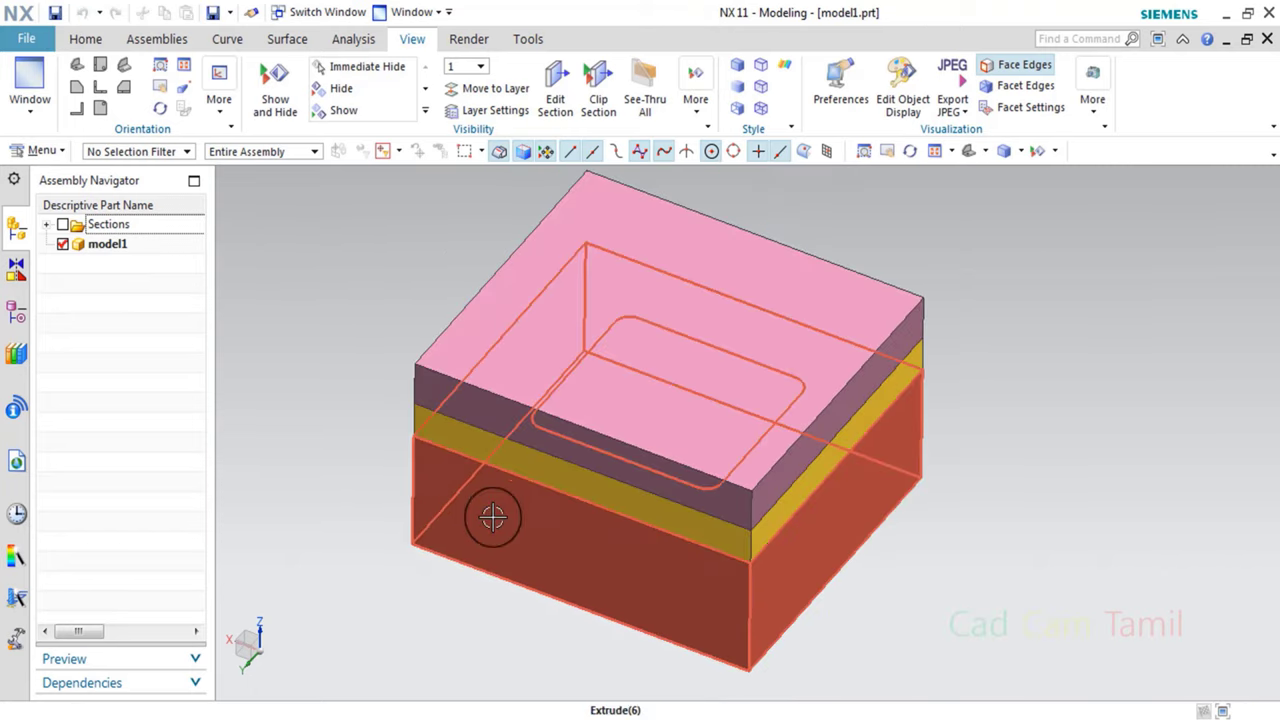
scroll(423, 443, "down", 2)
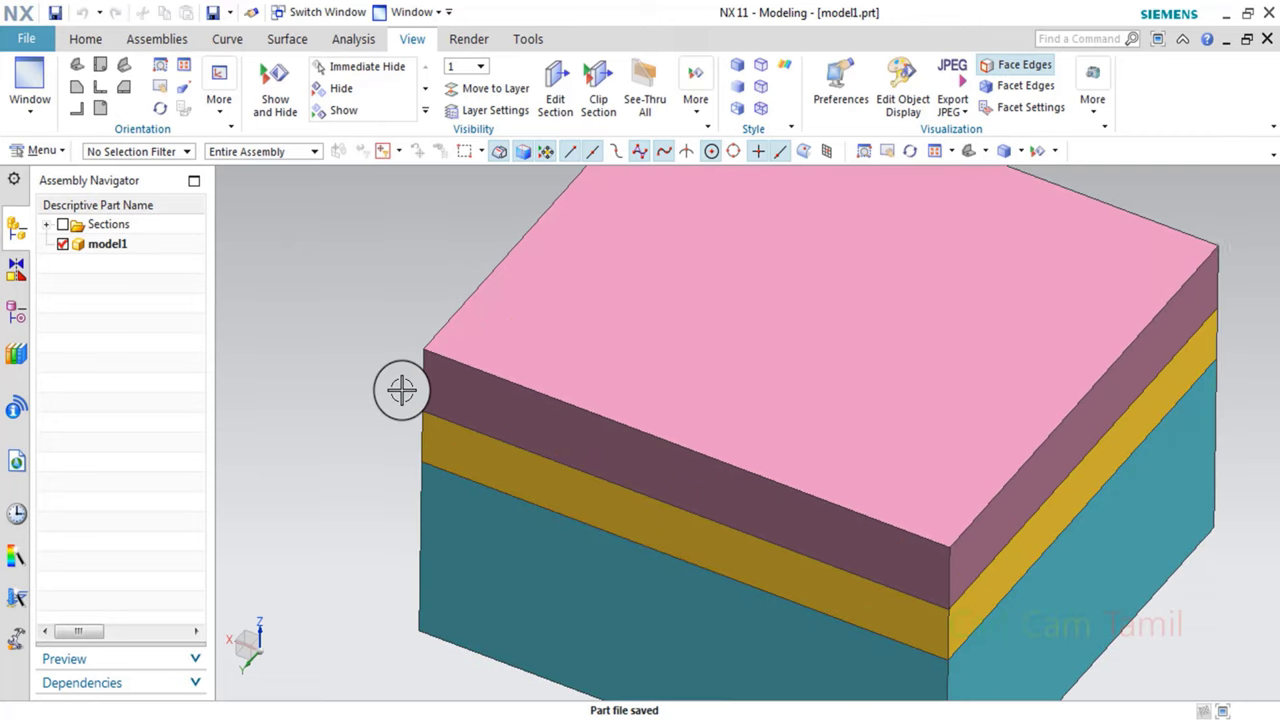
scroll(463, 471, "up", 1)
scroll(457, 432, "down", 1)
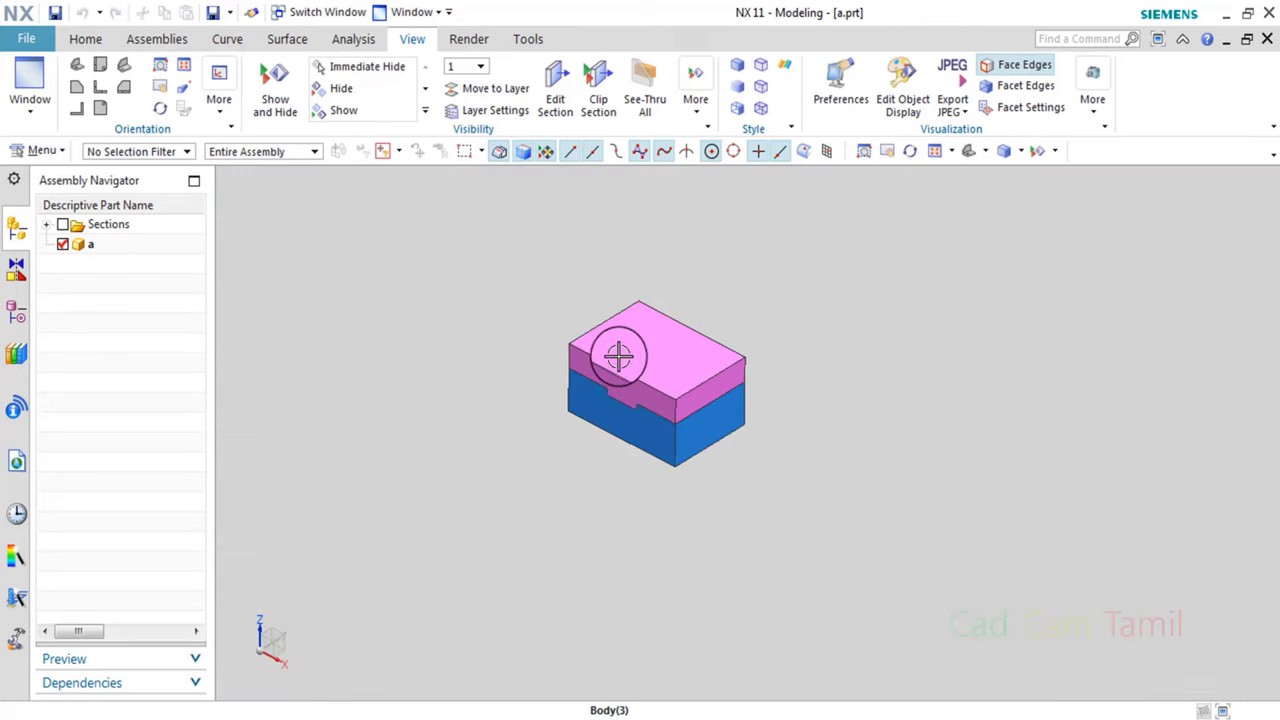
Hide the top body of a.prt with Immediate Hide and view the blue body's pocket.
scroll(617, 354, "down", 2)
middle_click_drag(634, 360, 1056, 166)
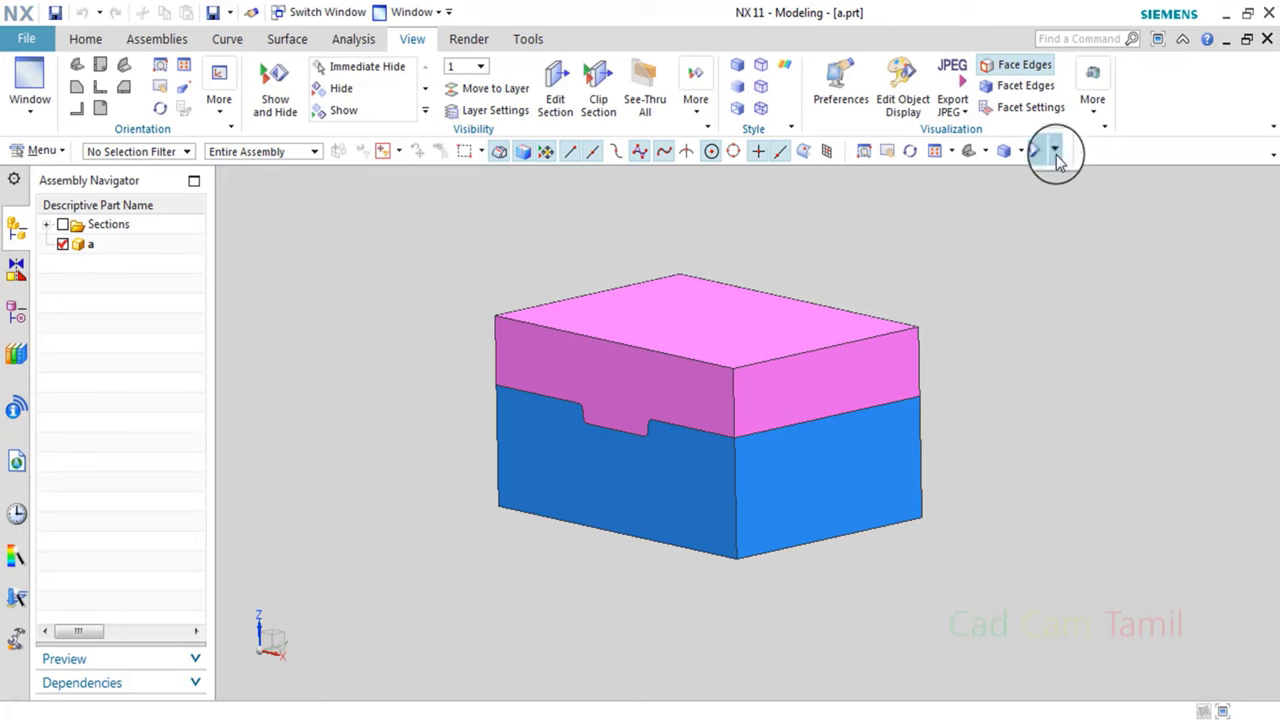
left_click(1056, 155)
left_click(1086, 200)
left_click(829, 320)
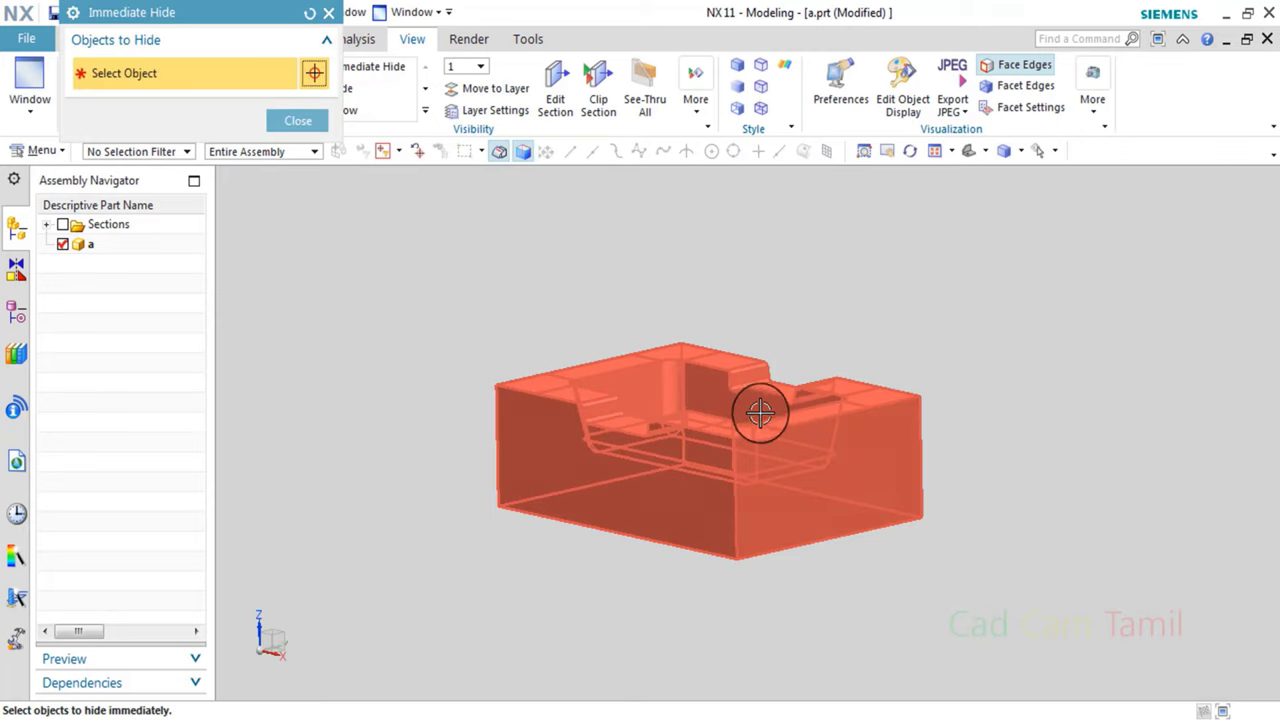
middle_click_drag(760, 412, 771, 449)
left_click(296, 120)
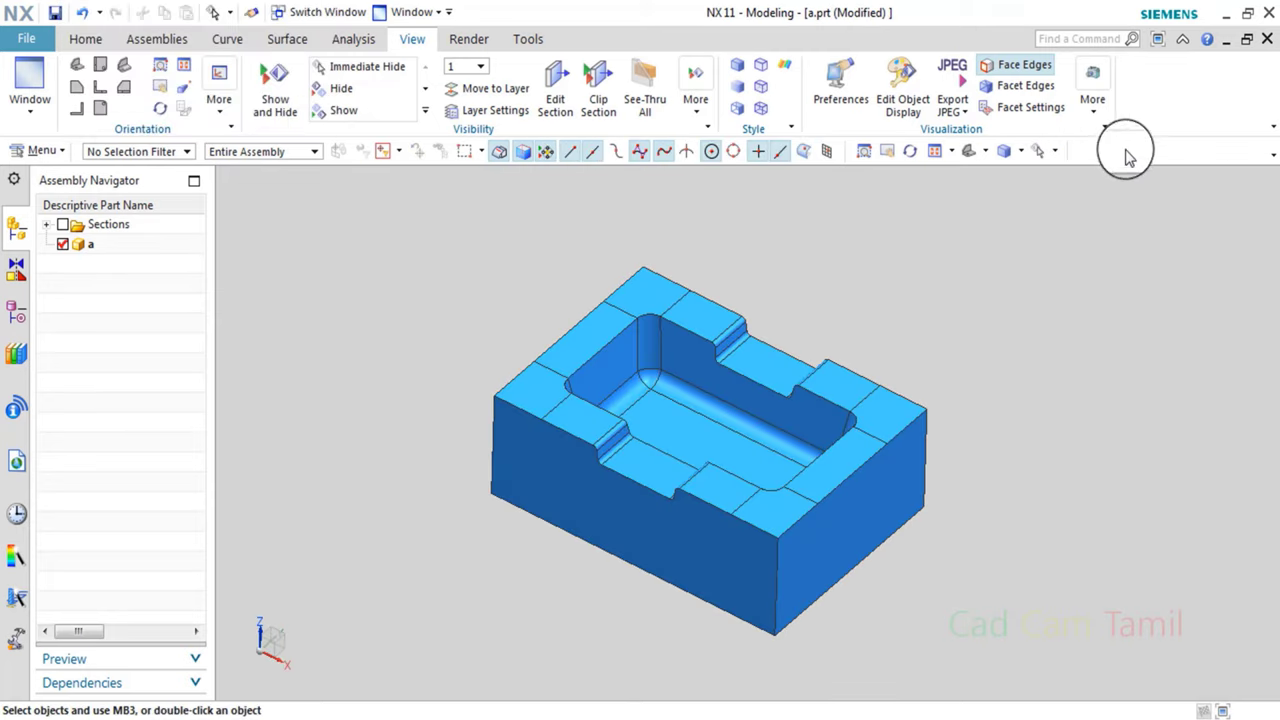
Show all solid bodies again through Show and Hide by object type.
left_click(1056, 152)
left_click(1068, 171)
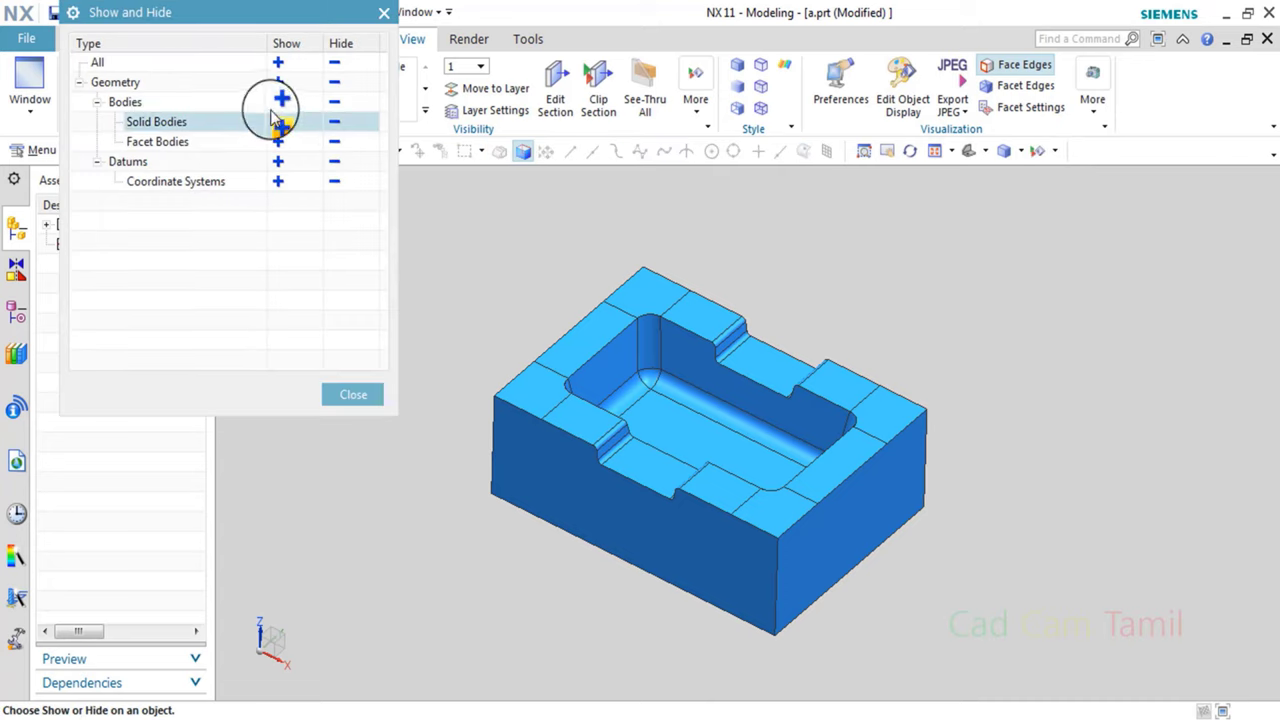
left_click(280, 101)
left_click(358, 380)
left_click(353, 397)
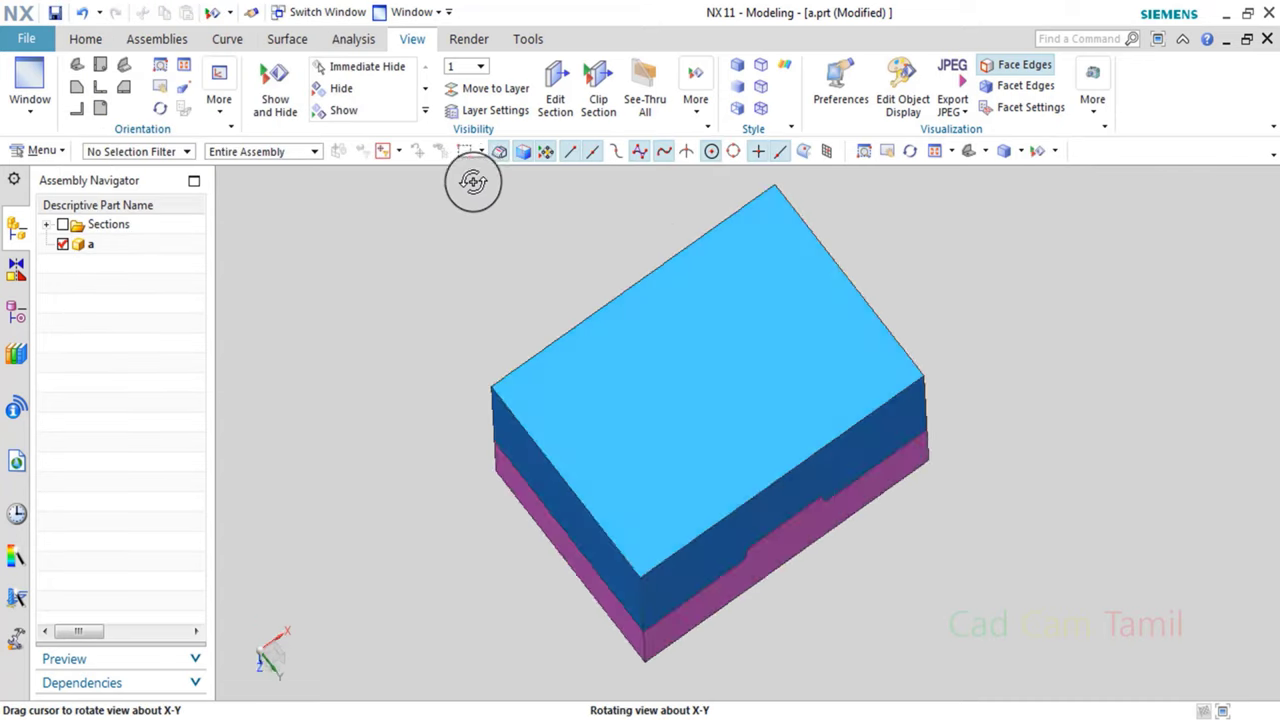
Hide the teal Body (1) with Immediate Hide, leaving the pink base.
middle_click_drag(474, 180, 1084, 177)
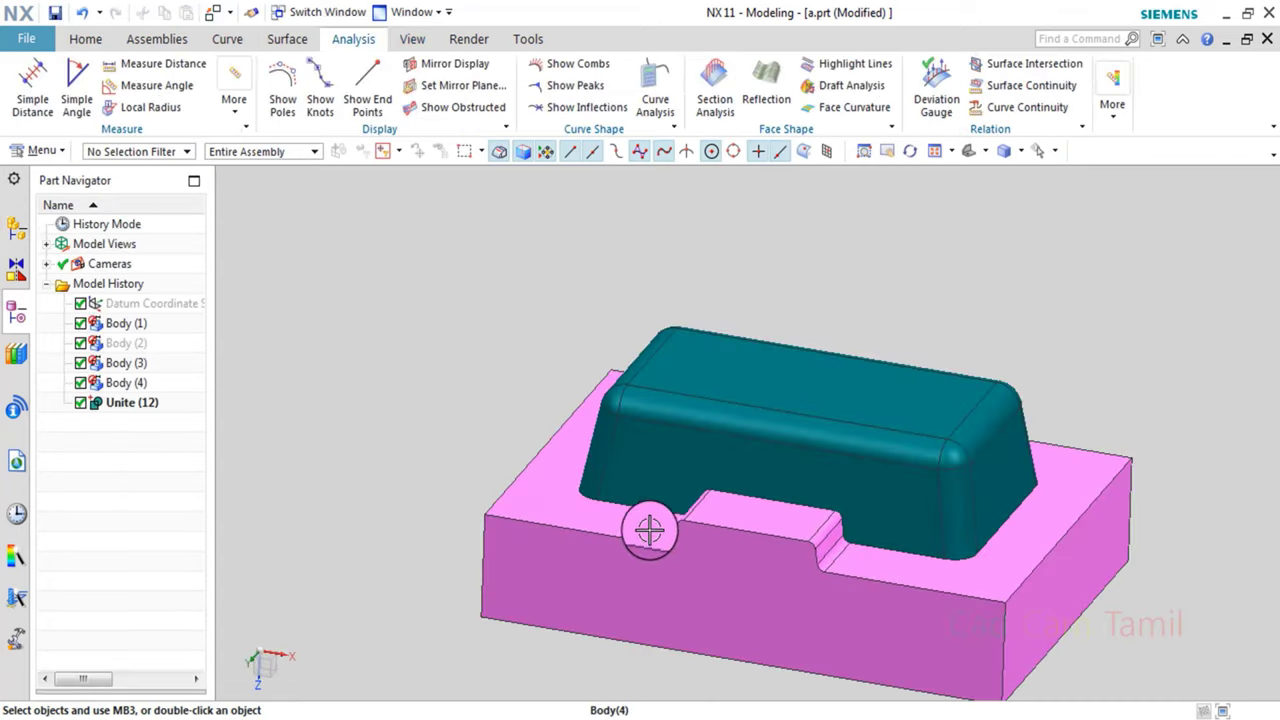
mouse_move(623, 517)
middle_mouse_down()
mouse_move(608, 517)
mouse_move(753, 512)
middle_mouse_up()
scroll(753, 512, "down", 2)
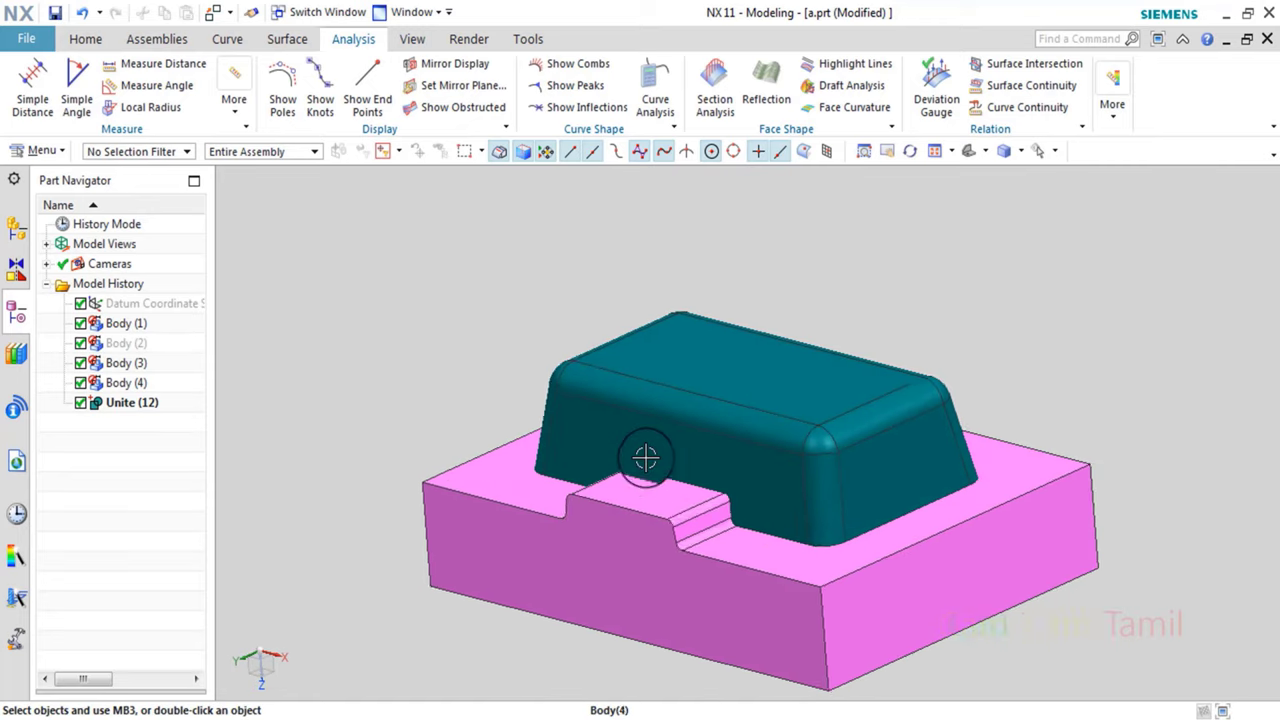
scroll(722, 428, "up", 1)
left_click(695, 412)
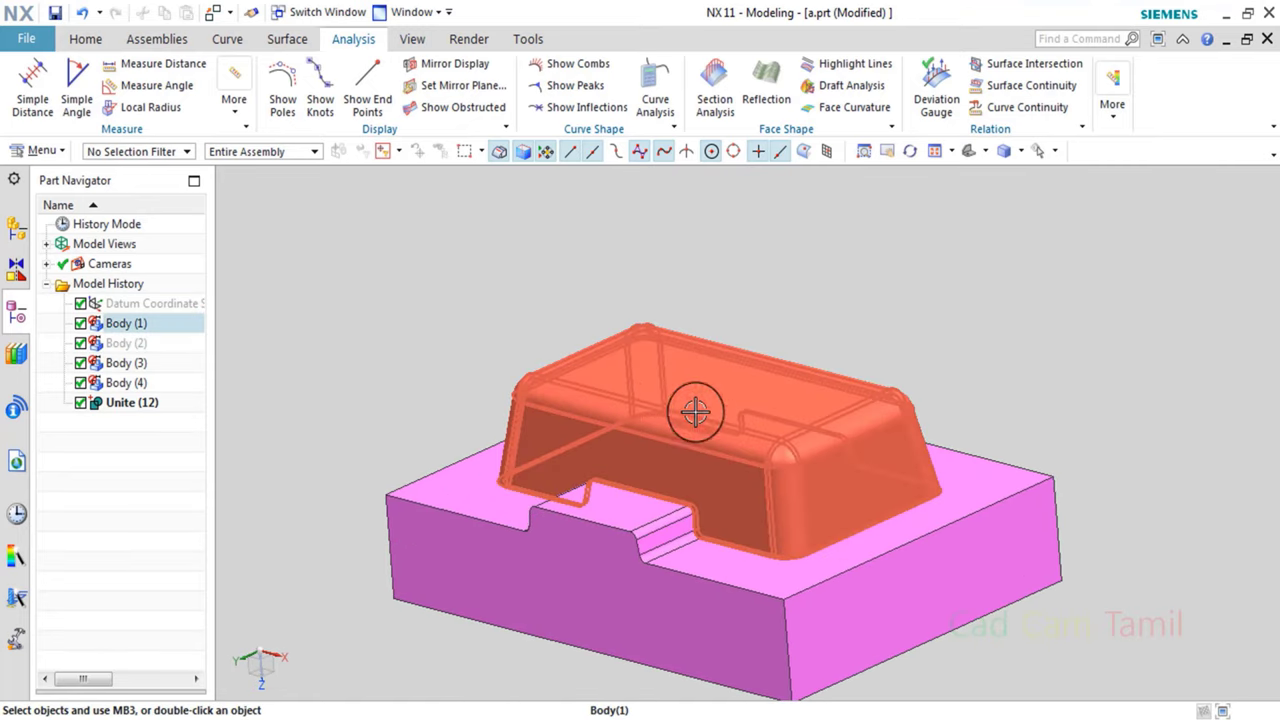
left_click(1054, 152)
left_click(1085, 198)
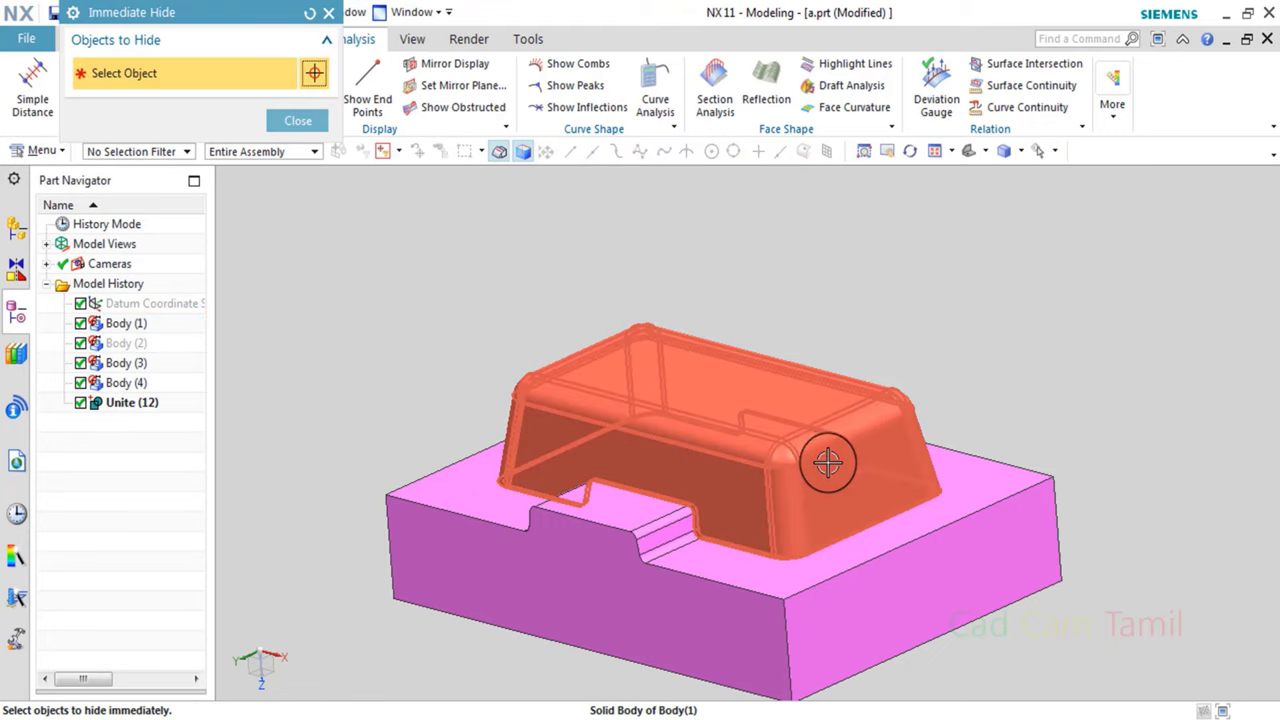
left_click(843, 468)
left_click(297, 121)
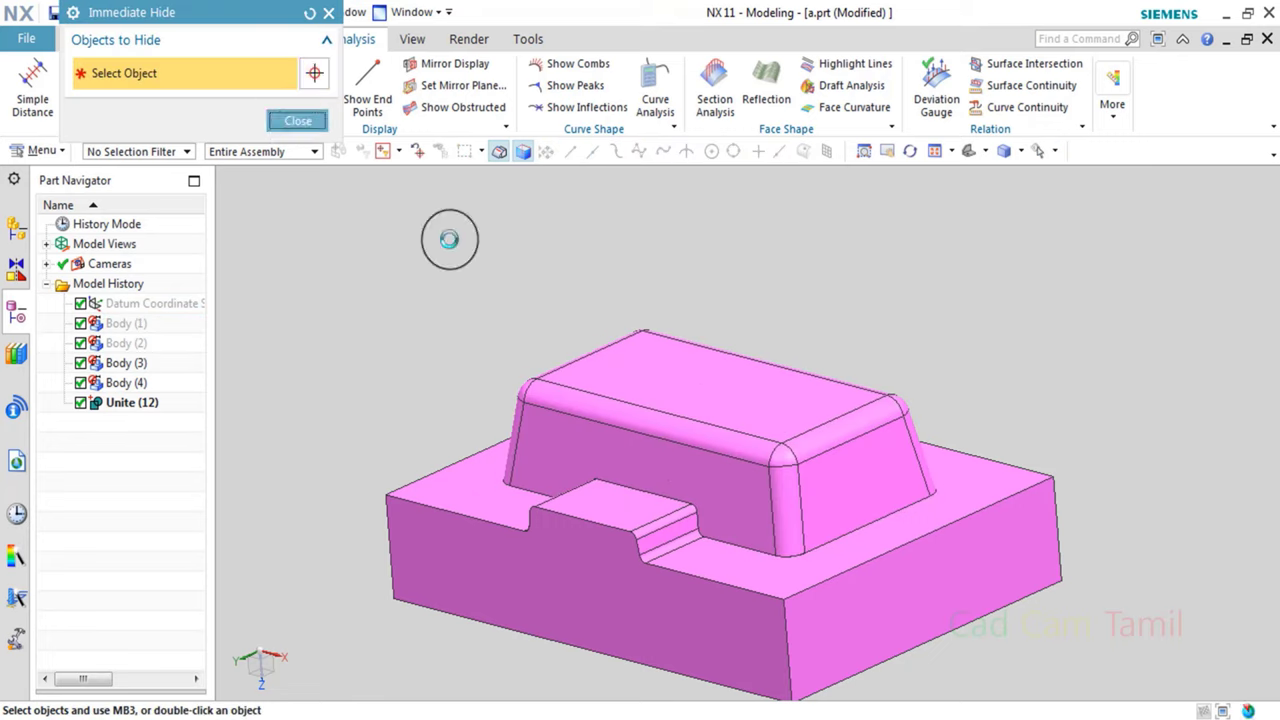
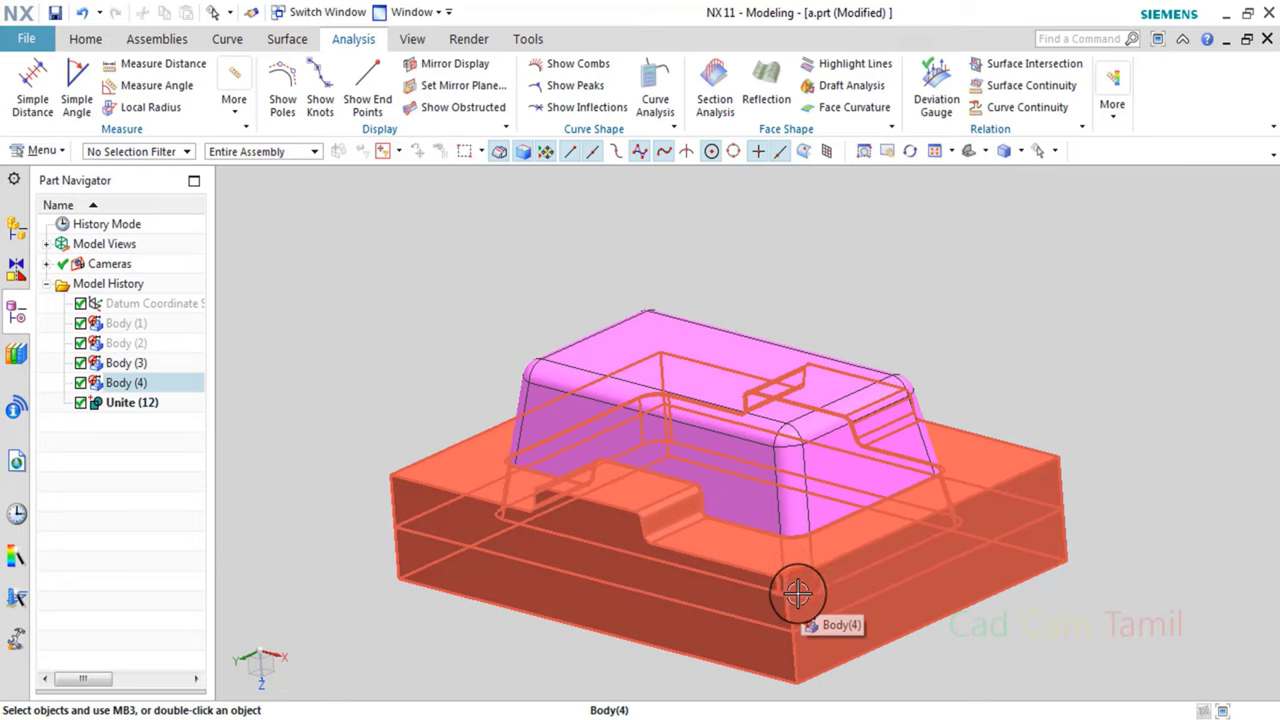
Zoom and orbit to inspect the core and cavity bodies, Body(3) and Body(4).
scroll(766, 563, "up", 2)
scroll(766, 583, "down", 2)
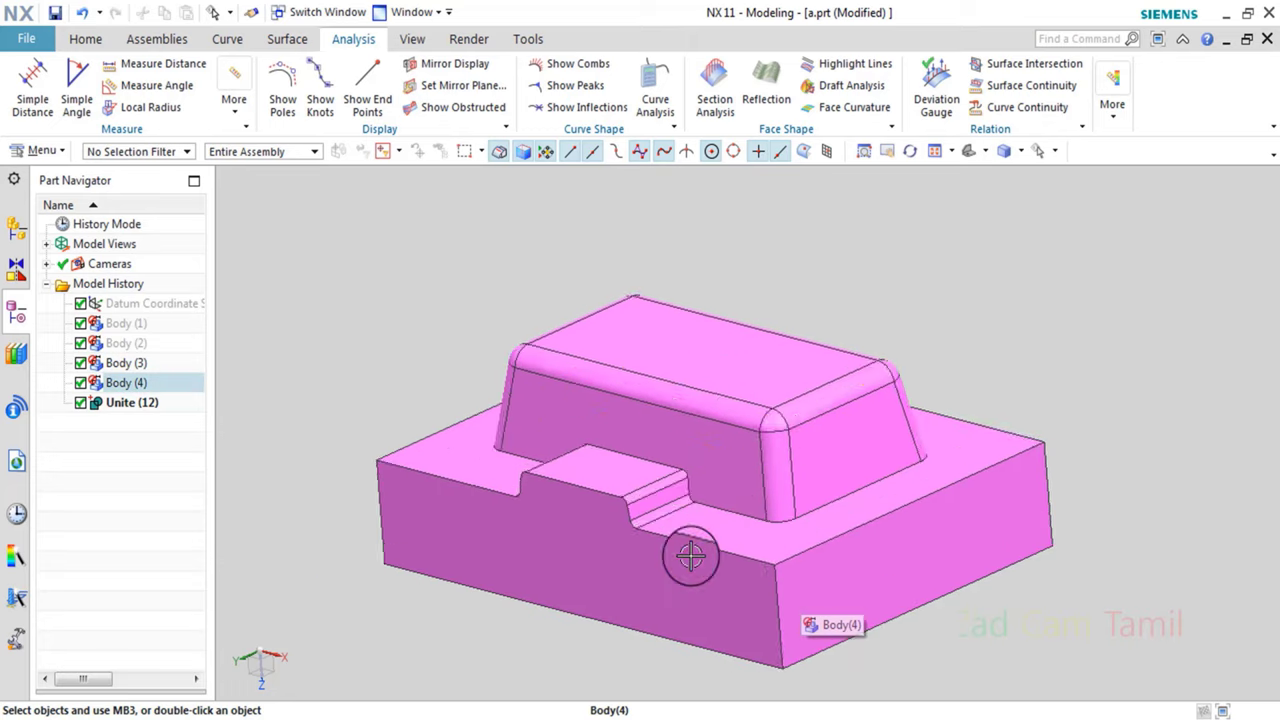
scroll(690, 556, "up", 2)
scroll(707, 516, "down", 3)
middle_click_drag(700, 543, 697, 549)
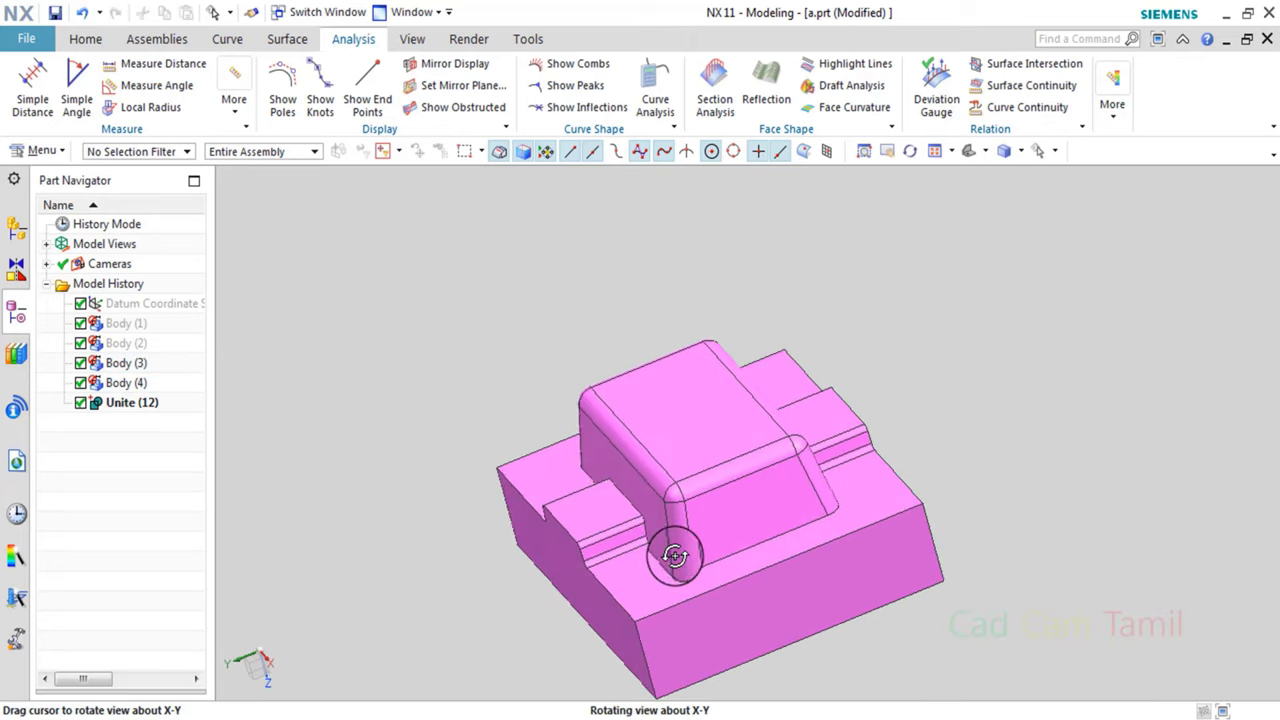
scroll(690, 535, "up", 3)
scroll(714, 531, "up", 2)
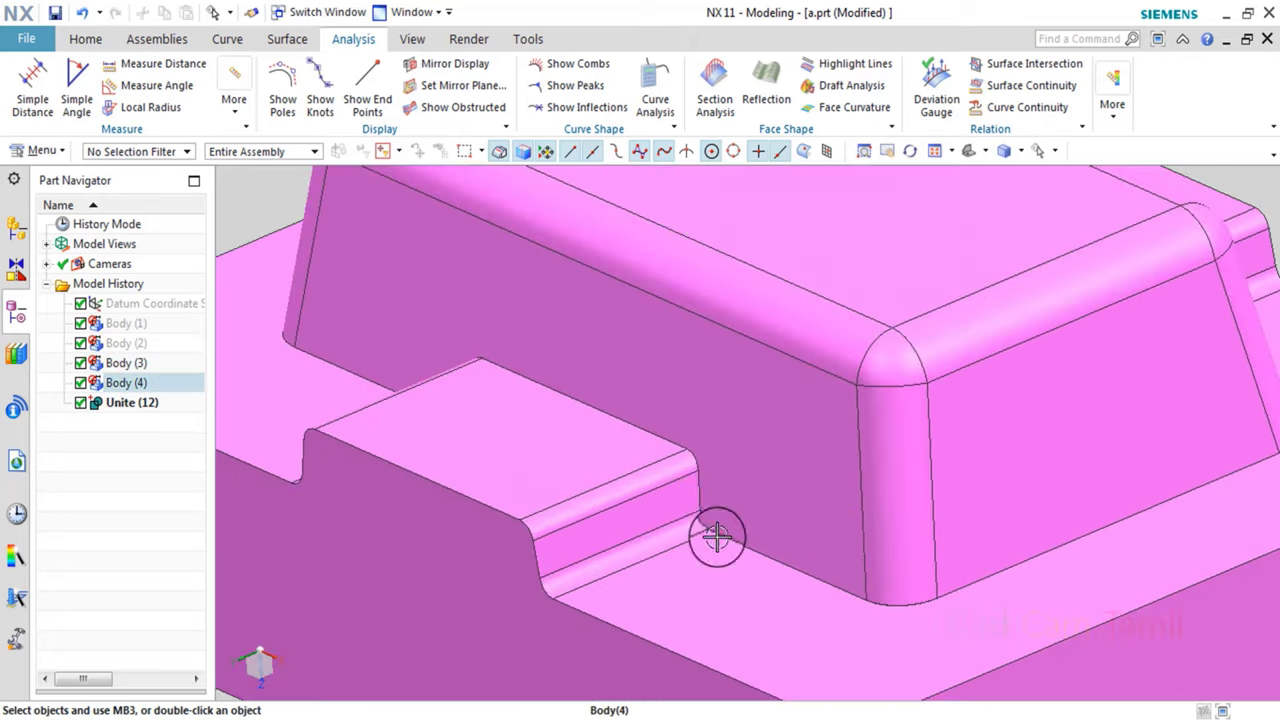
scroll(714, 545, "down", 4)
scroll(716, 553, "up", 3)
scroll(716, 553, "up", 2)
scroll(717, 551, "down", 1)
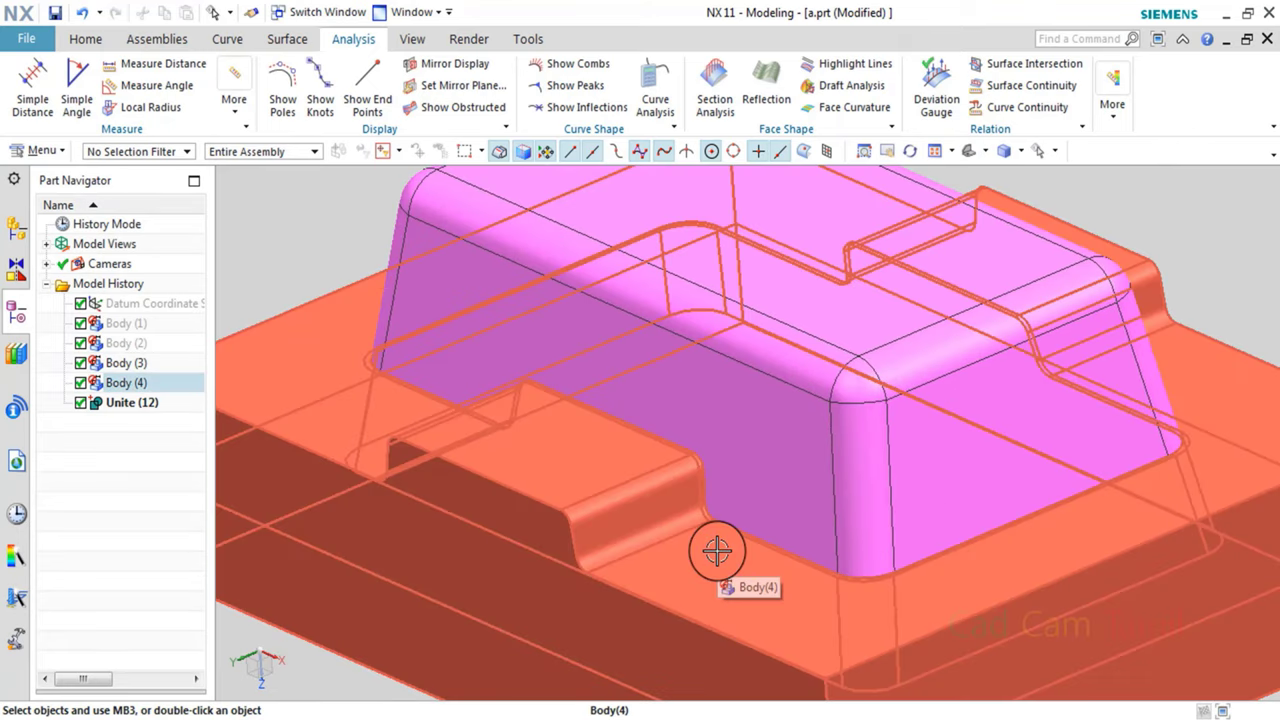
scroll(722, 557, "up", 1)
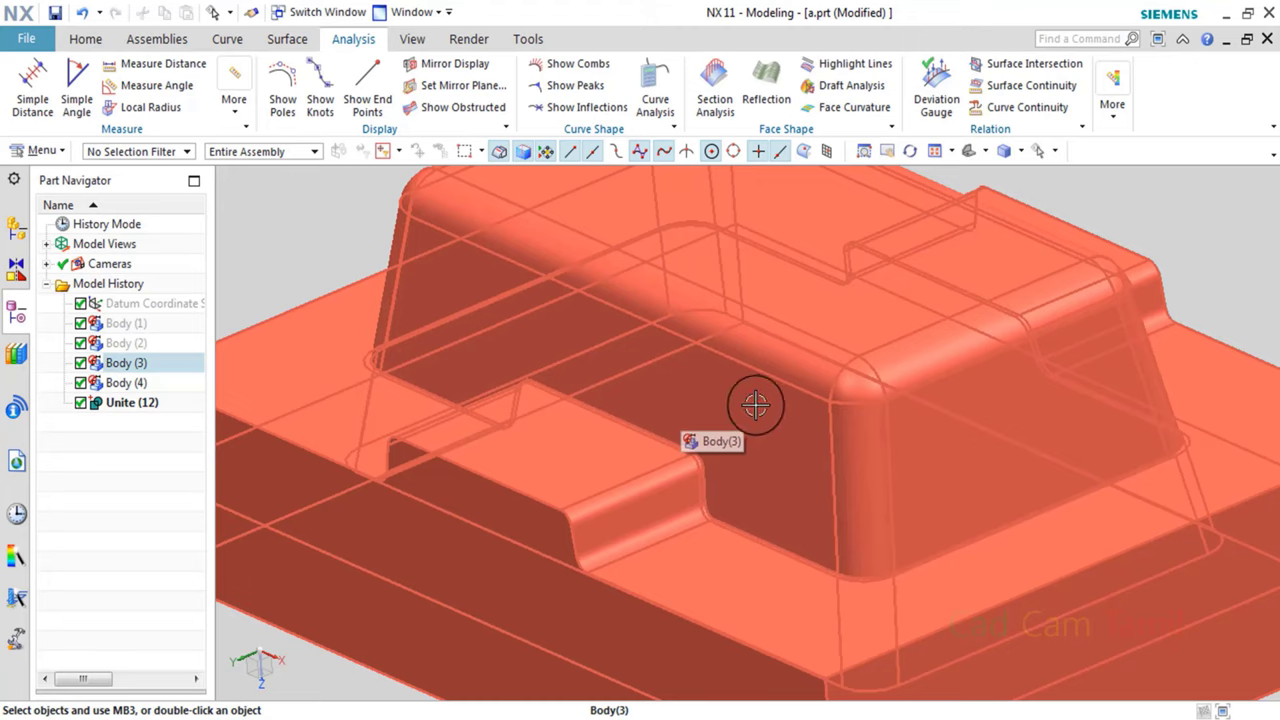
scroll(729, 535, "up", 3)
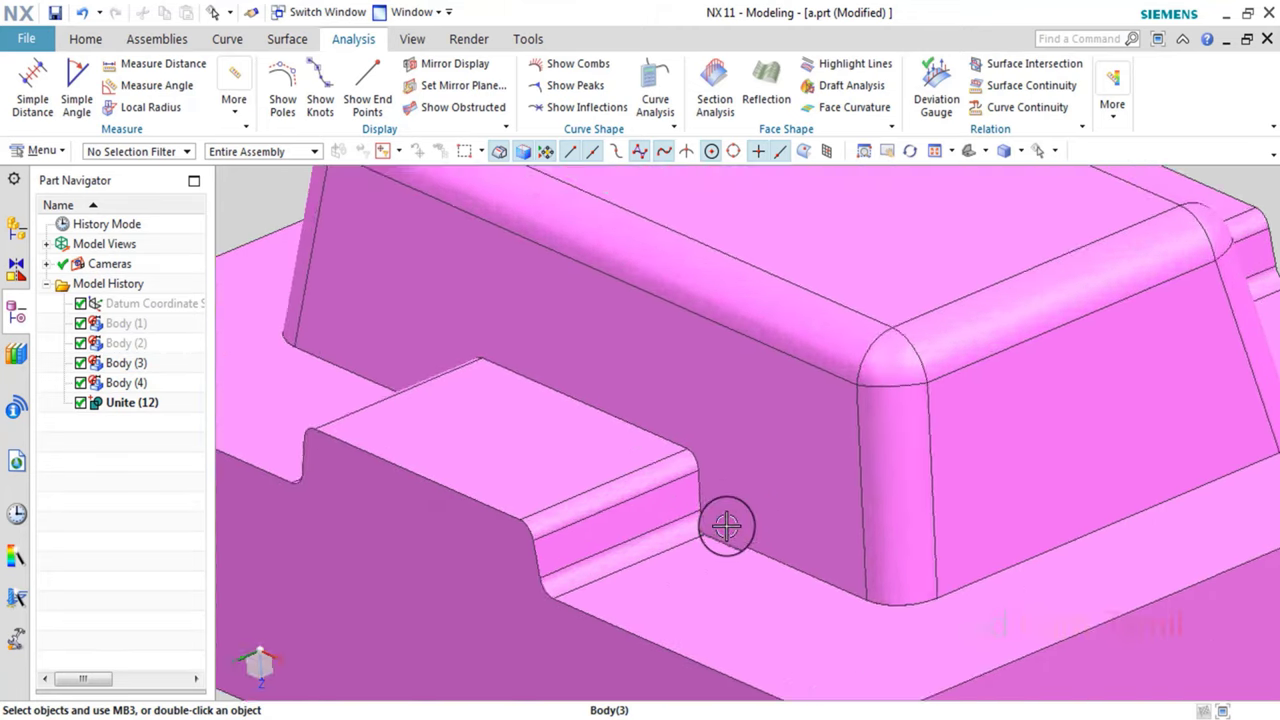
Orbit around the whole part and snap to the Top view with F8.
mouse_move(727, 527)
middle_mouse_down()
mouse_move(700, 509)
mouse_move(710, 515)
middle_mouse_up()
scroll(705, 510, "down", 4)
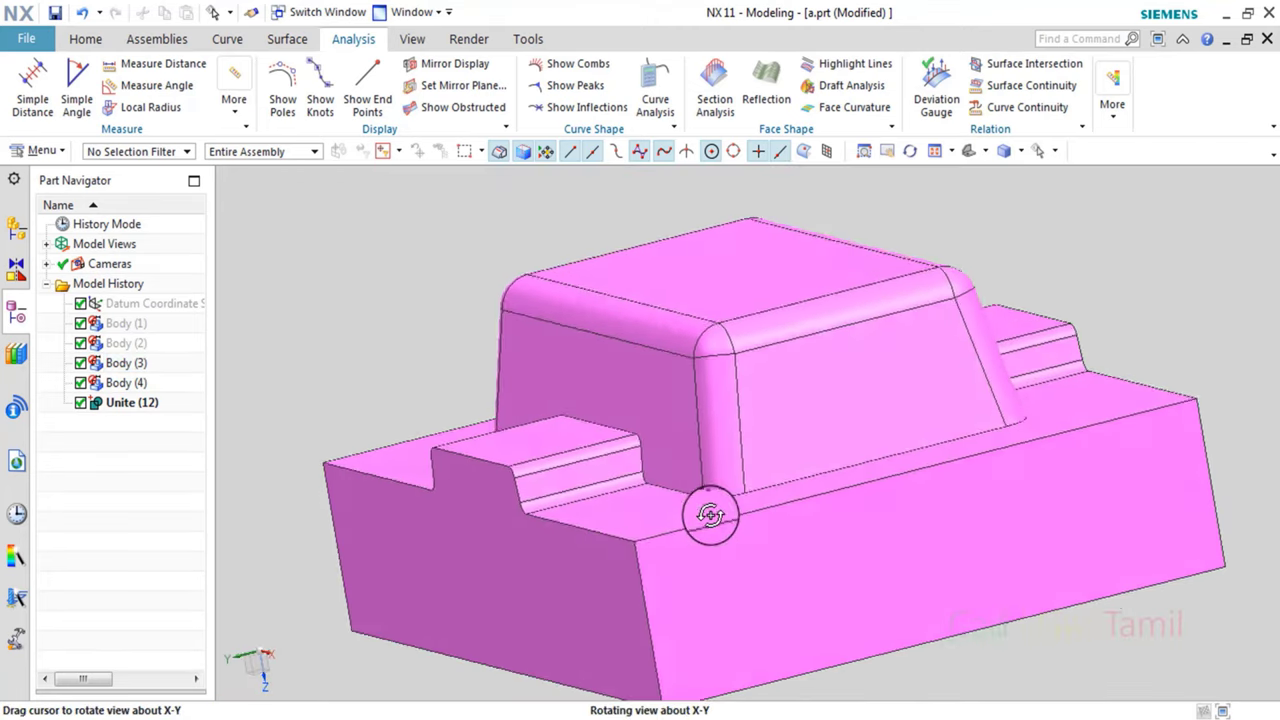
scroll(658, 492, "up", 3)
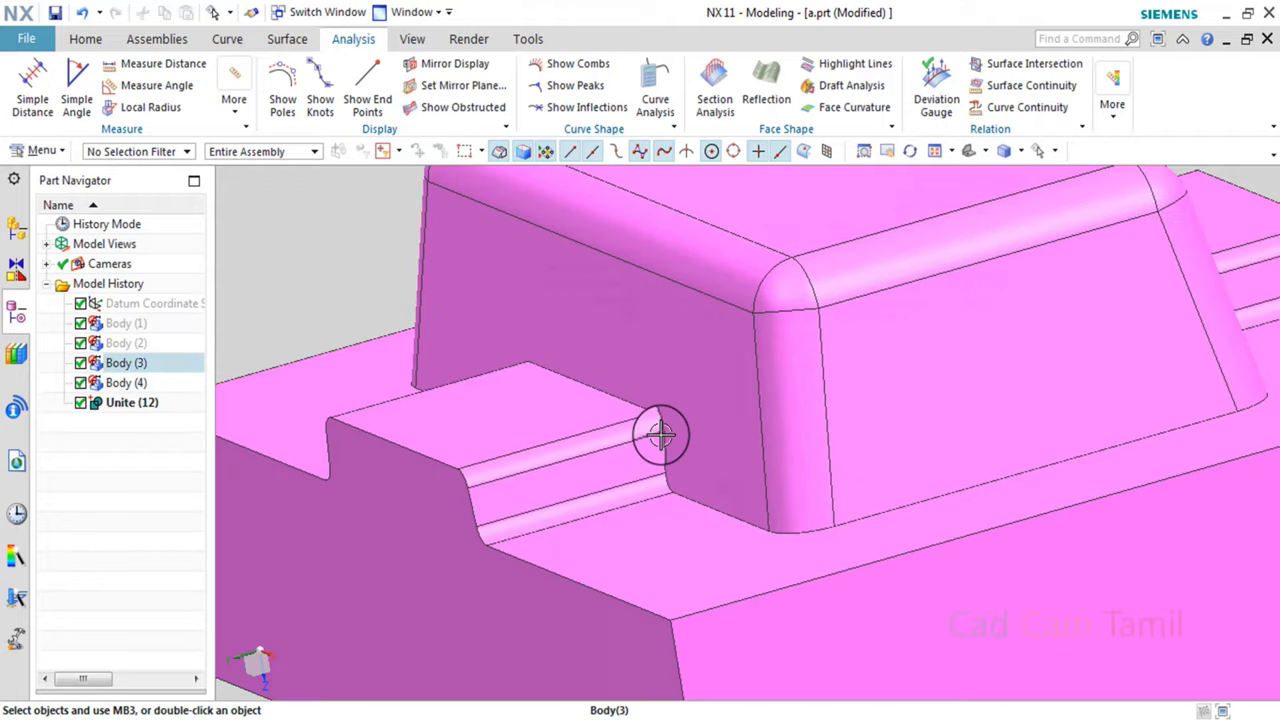
scroll(765, 537, "down", 4)
middle_click_drag(766, 534, 789, 560)
scroll(706, 497, "up", 4)
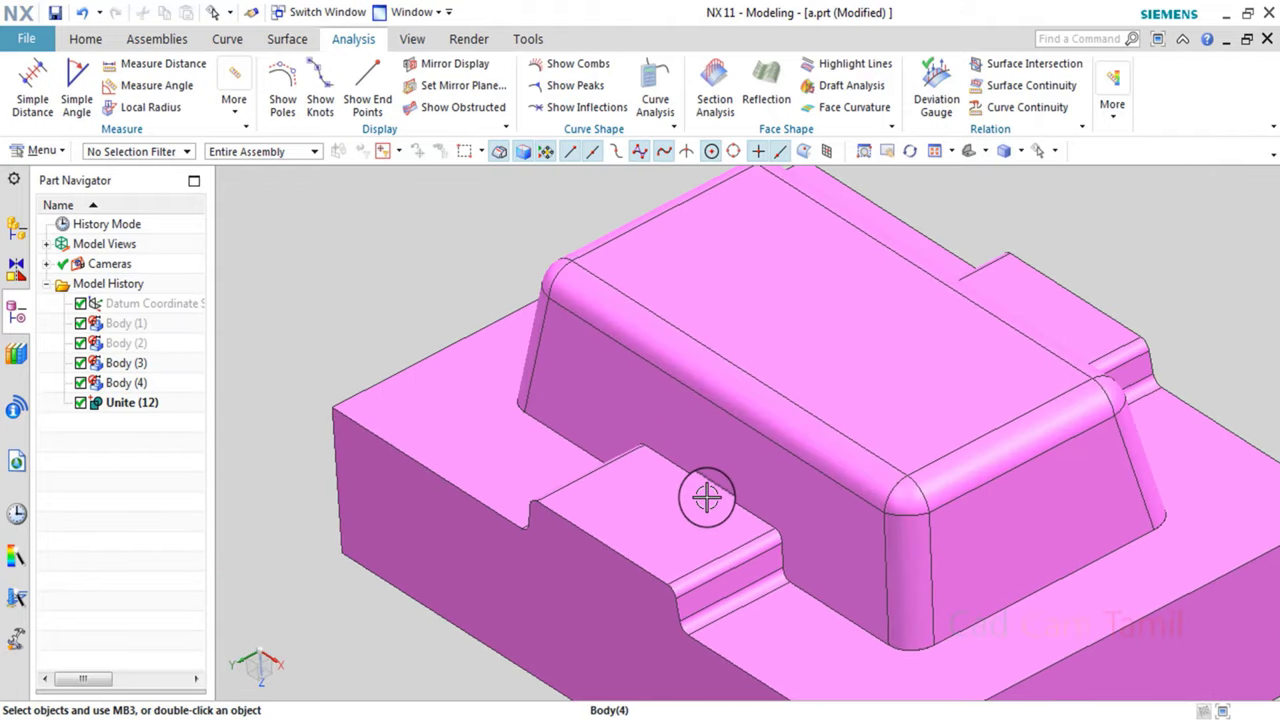
scroll(707, 497, "down", 3)
mouse_move(737, 509)
middle_mouse_down()
mouse_move(657, 520)
mouse_move(686, 537)
middle_mouse_up()
key("F8")
Orbit around the boss area, then return to a straight top view.
scroll(661, 502, "up", 2)
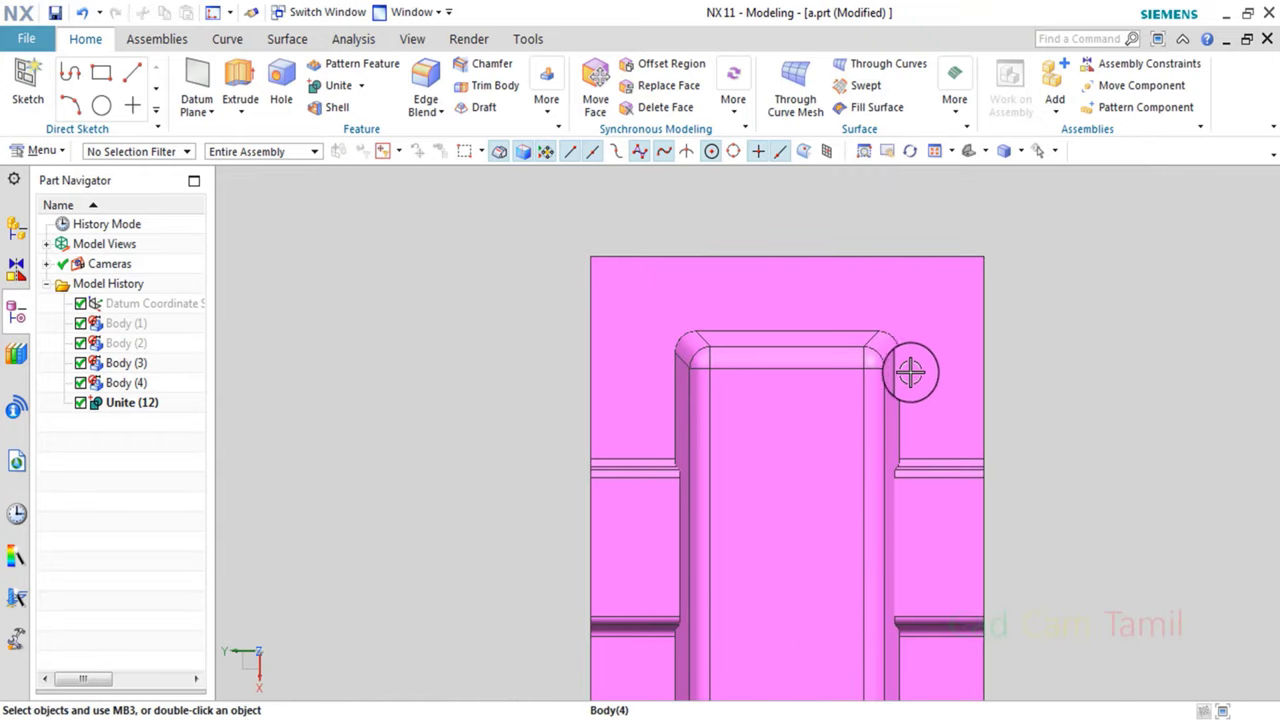
scroll(889, 493, "up", 3)
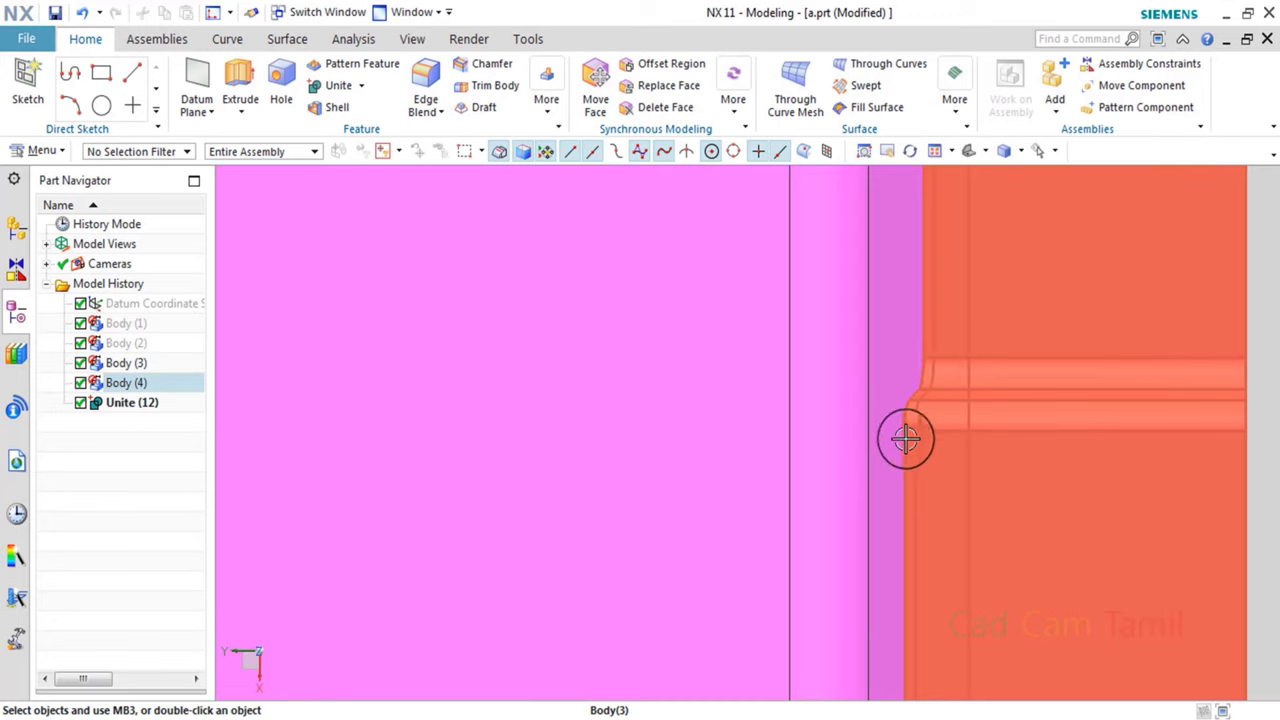
scroll(900, 537, "down", 2)
scroll(894, 514, "down", 1)
scroll(894, 509, "down", 1)
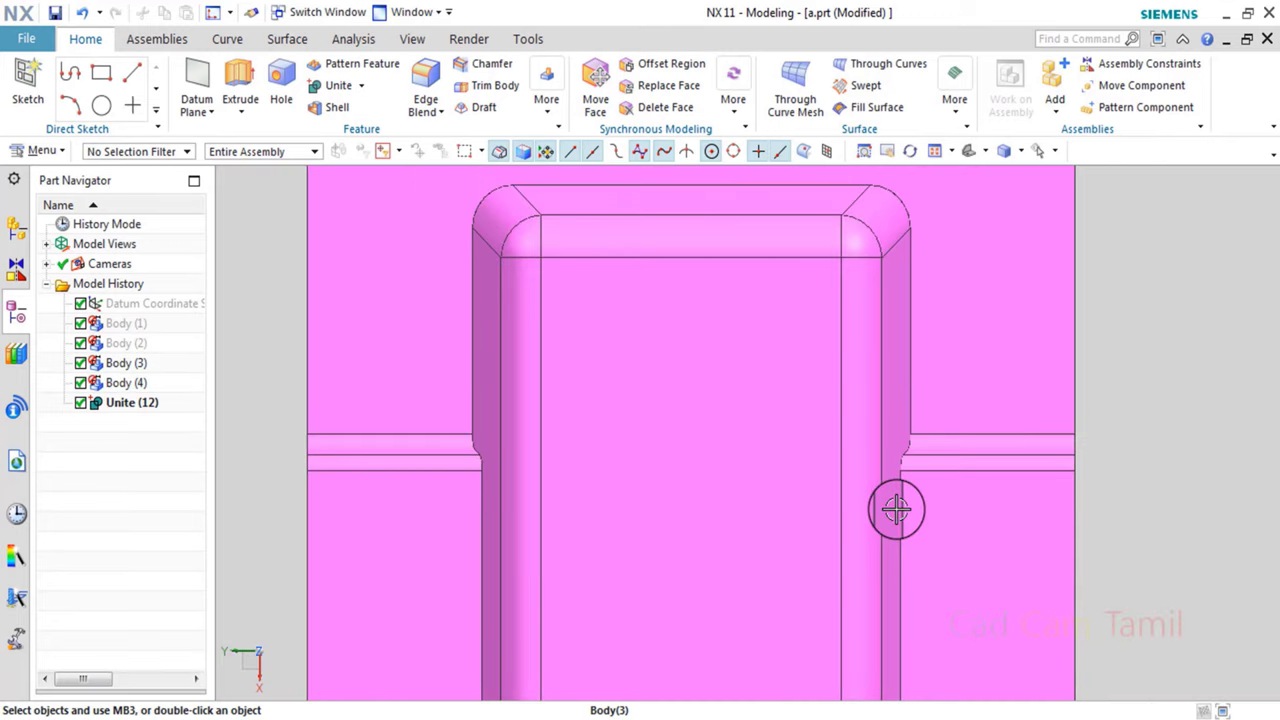
scroll(614, 474, "up", 1)
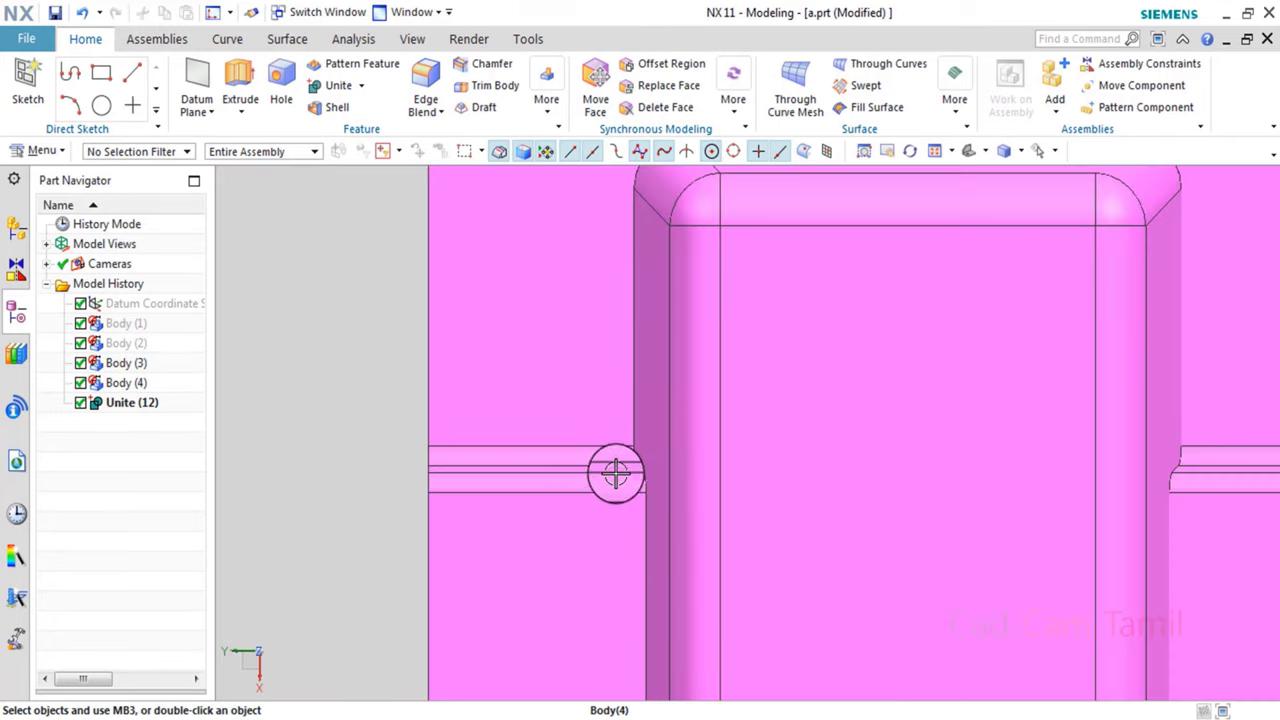
scroll(590, 465, "up", 1)
scroll(623, 471, "down", 2)
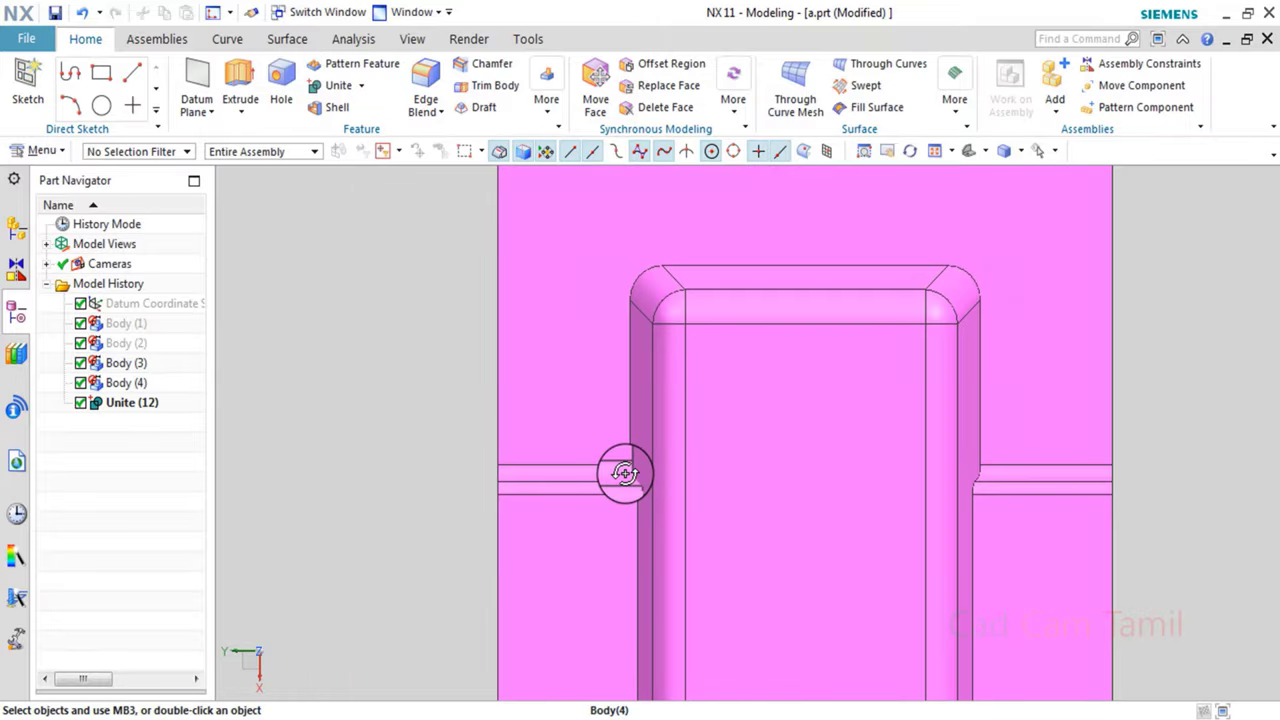
middle_click_drag(623, 471, 630, 449)
scroll(640, 534, "up", 2)
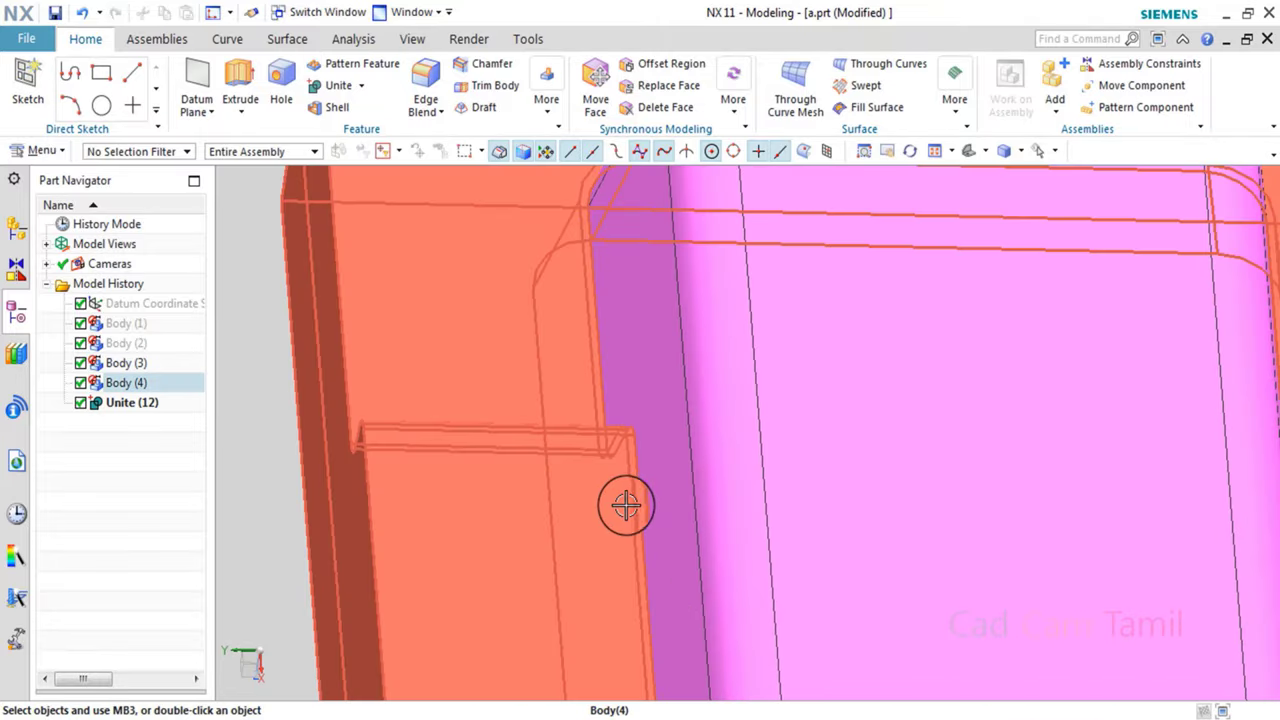
scroll(623, 506, "down", 1)
scroll(630, 492, "down", 2)
middle_click_drag(629, 486, 660, 529)
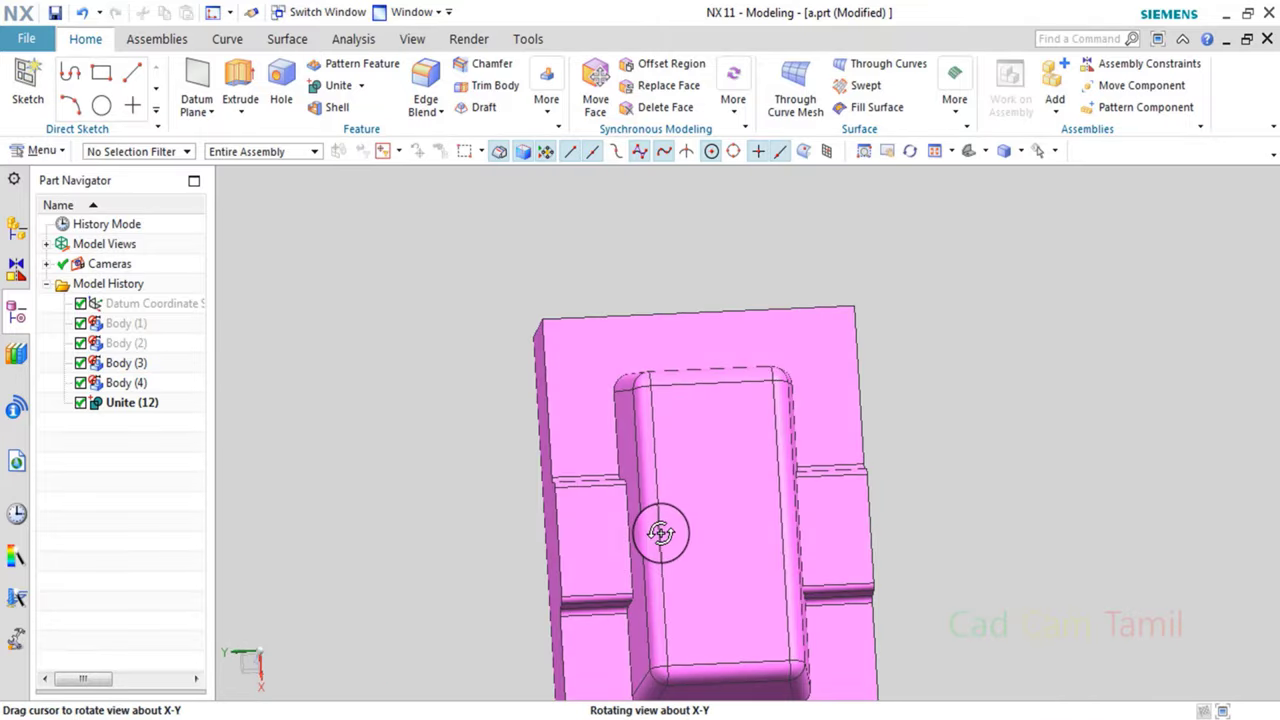
key("F8")
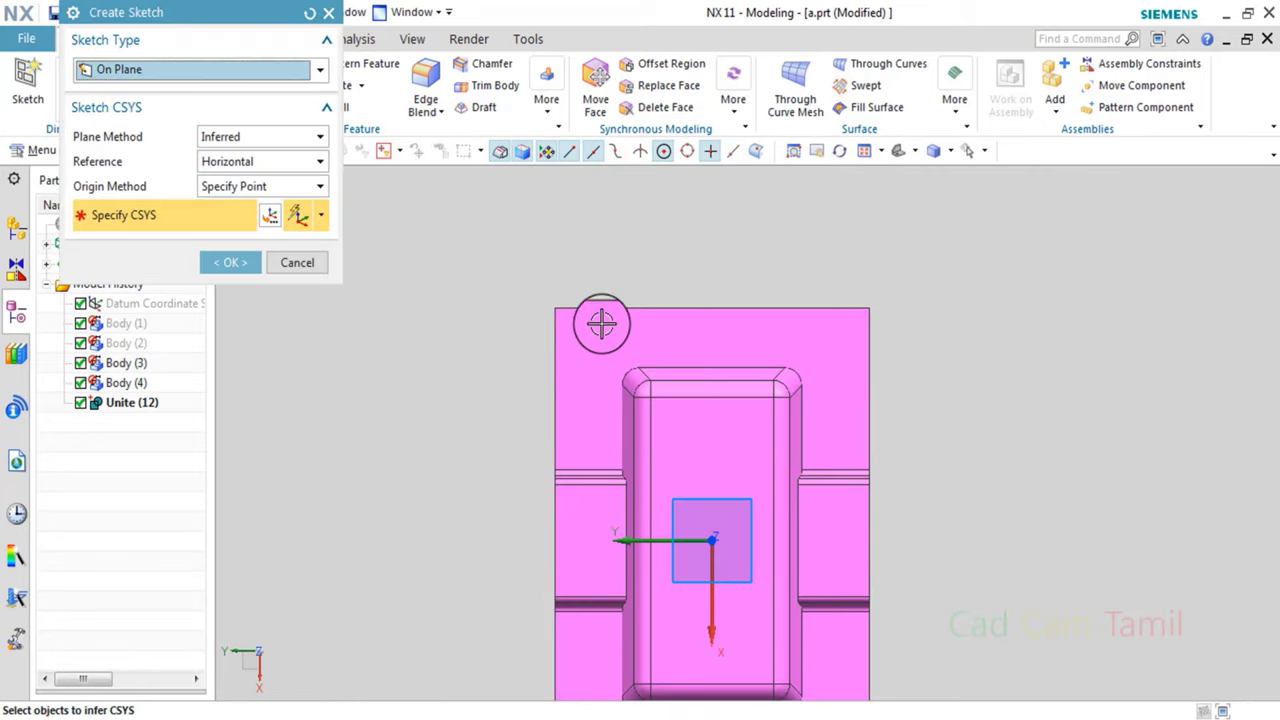
Start a new sketch on the part's flat face.
scroll(585, 518, "up", 3)
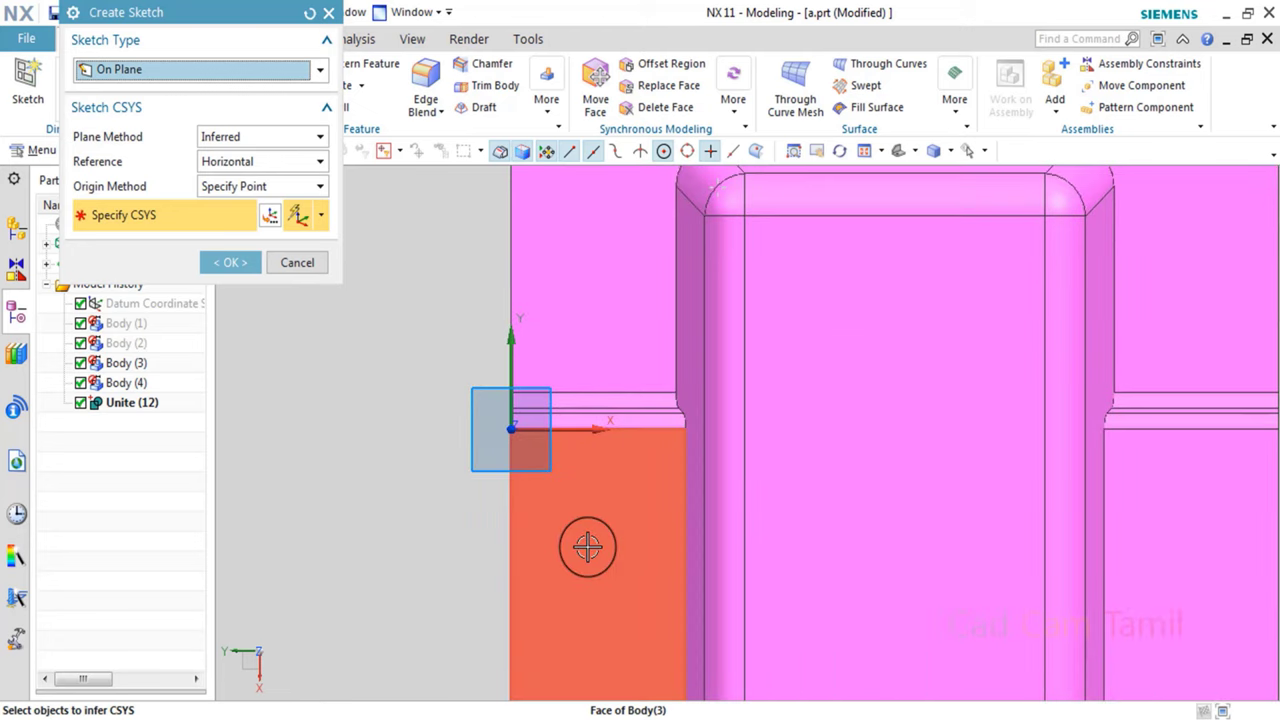
left_click(628, 545)
middle_click(327, 313)
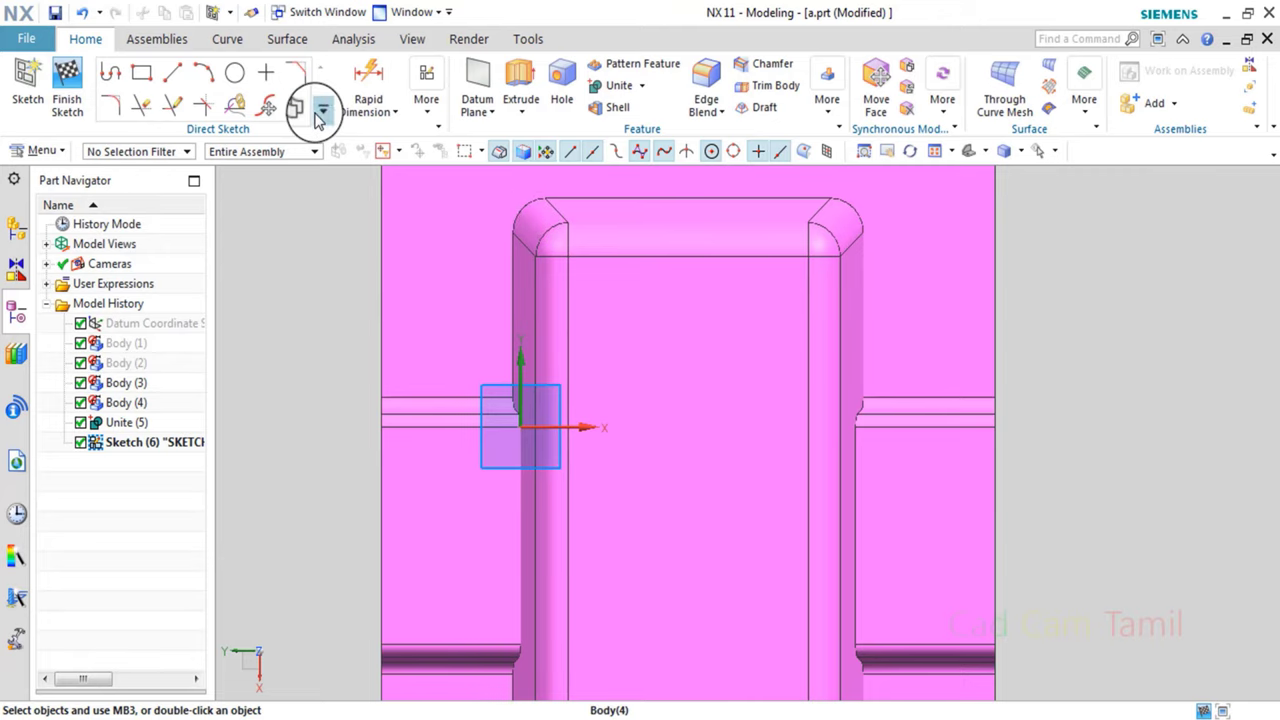
Try projecting the boss's outline with the Tangent Curves rule, then clear the selection.
left_click(320, 107)
left_click(205, 270)
scroll(510, 362, "down", 3)
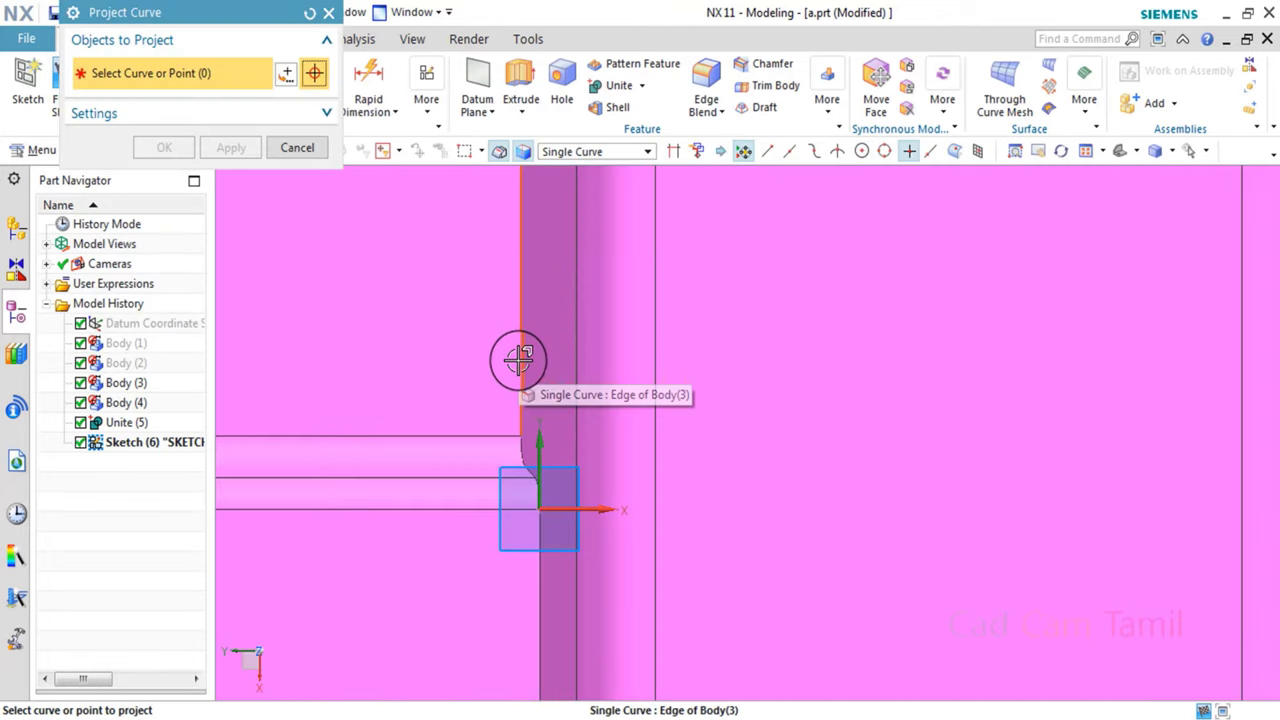
scroll(509, 393, "up", 2)
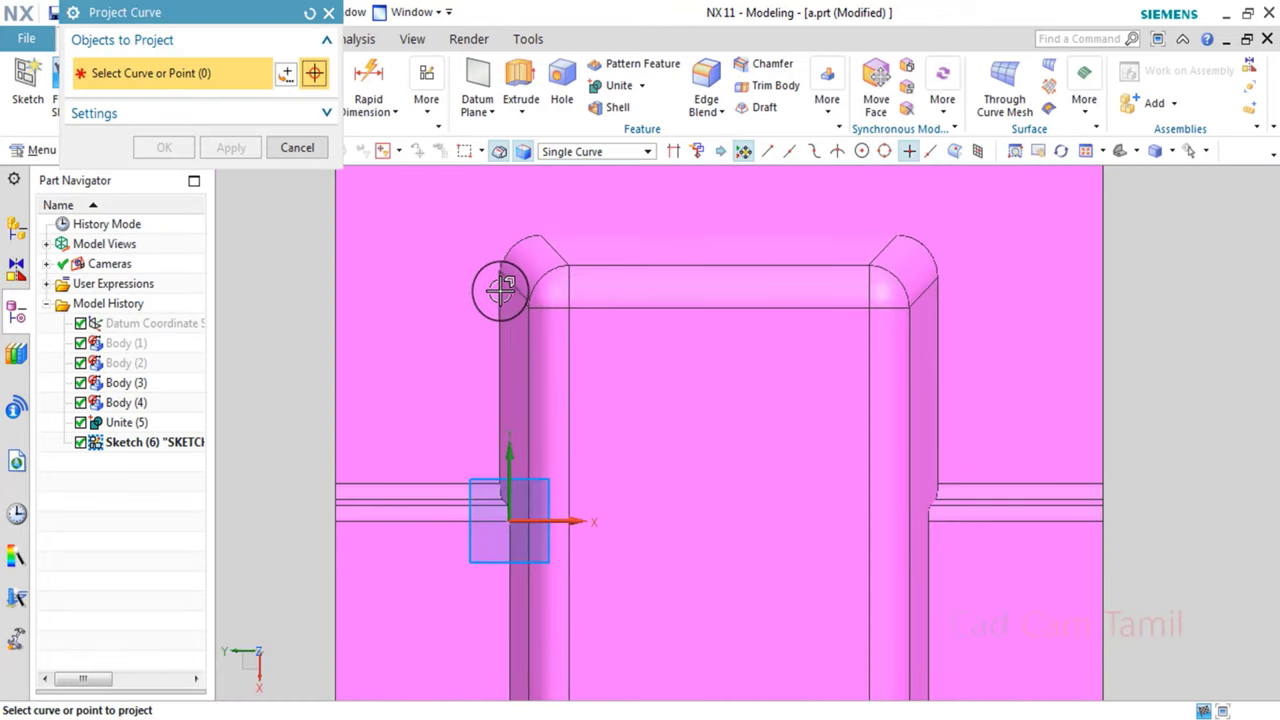
scroll(548, 211, "down", 3)
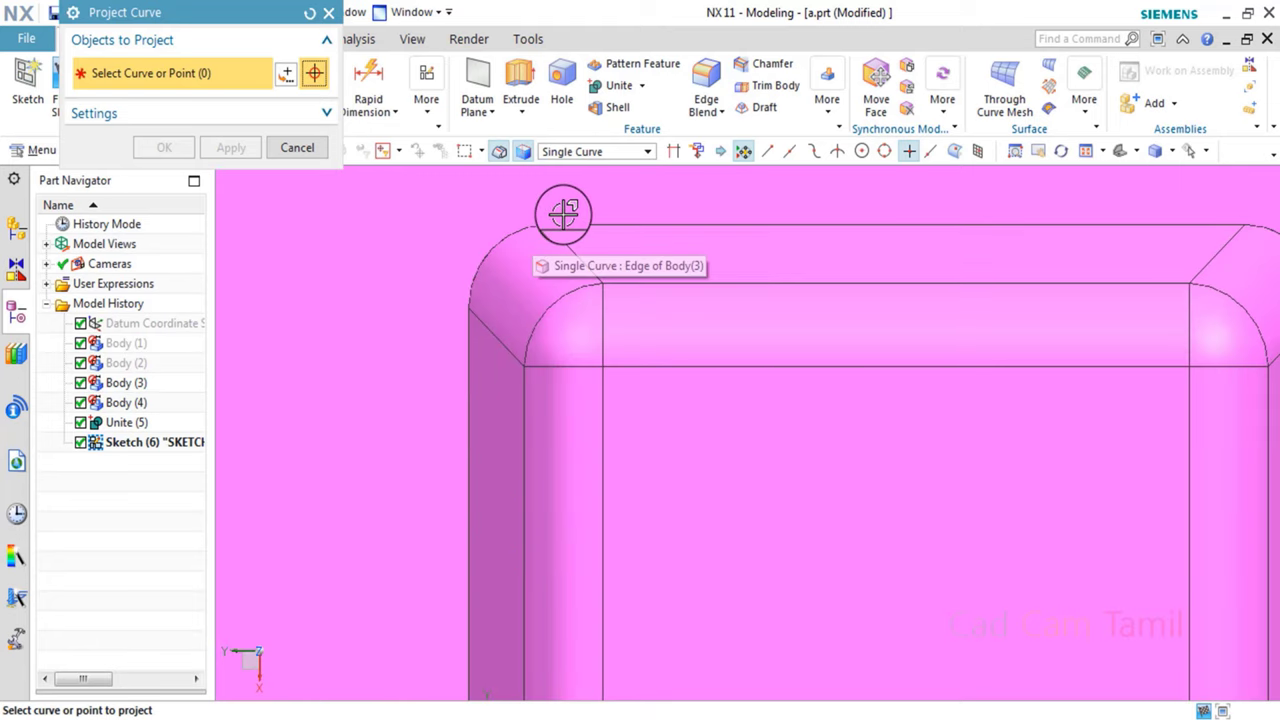
scroll(513, 240, "up", 1)
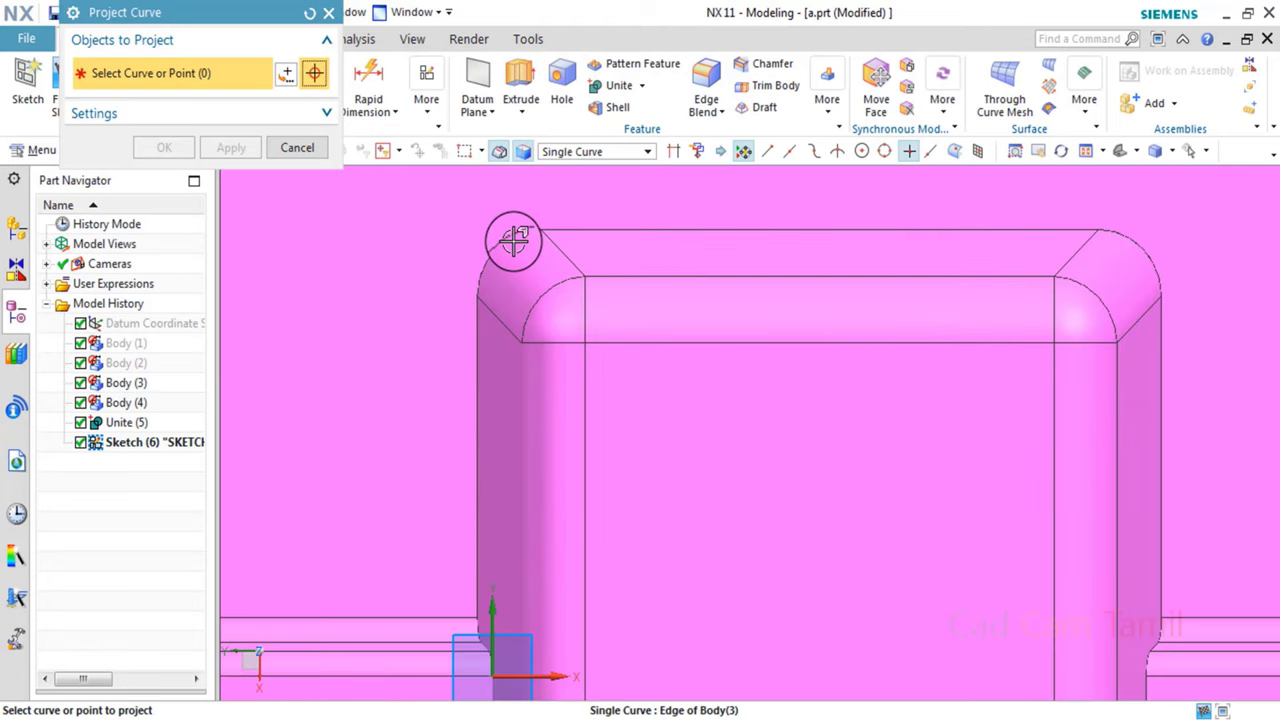
left_click(582, 154)
left_click(577, 200)
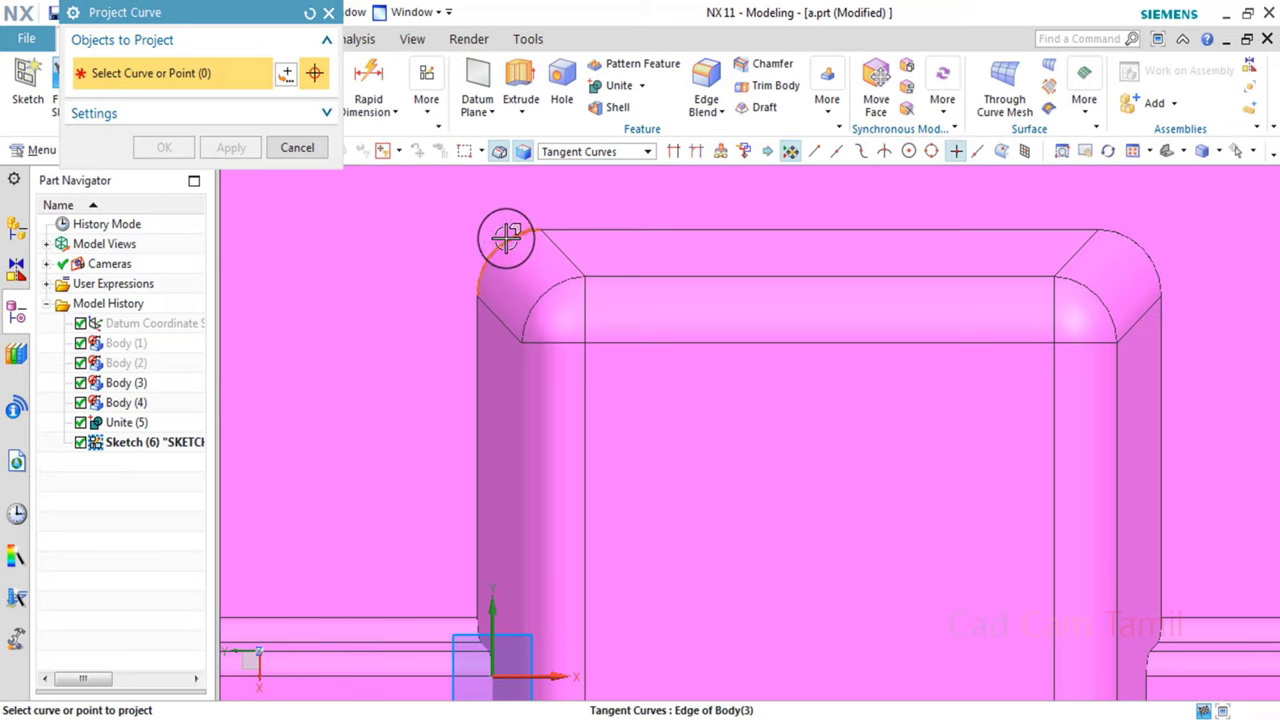
left_click(508, 238)
scroll(480, 310, "up", 2)
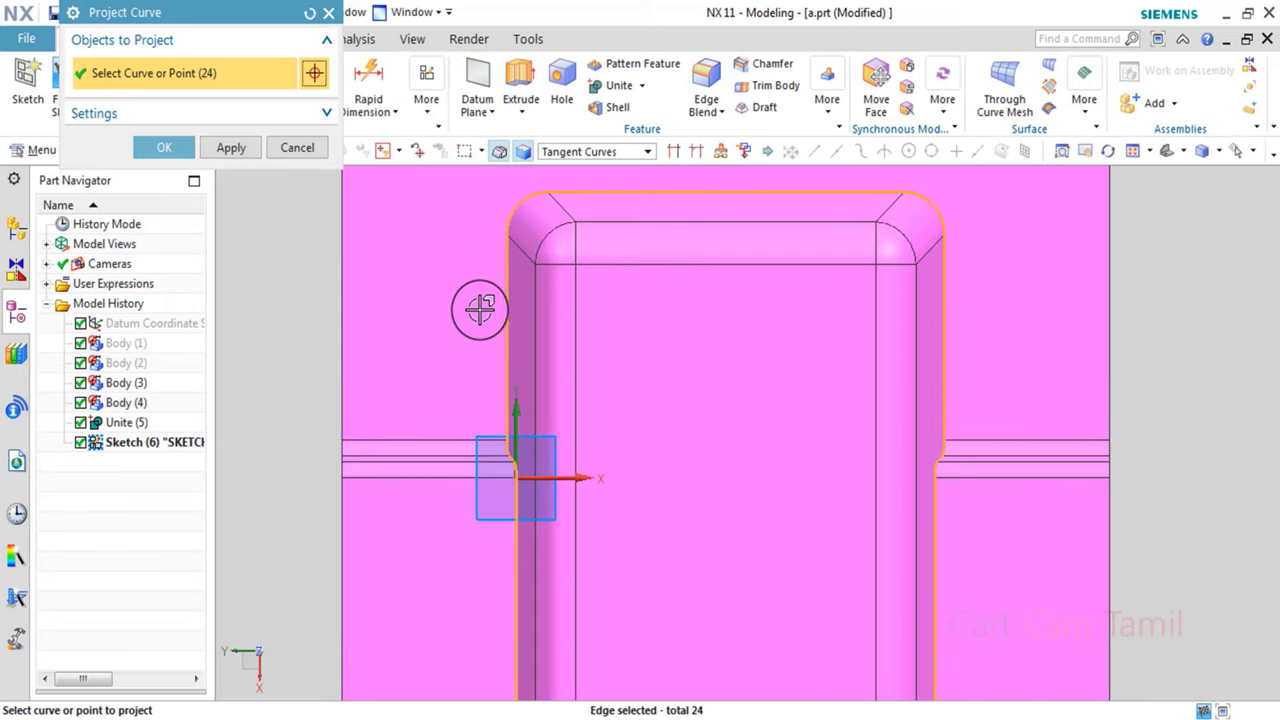
left_click(310, 13)
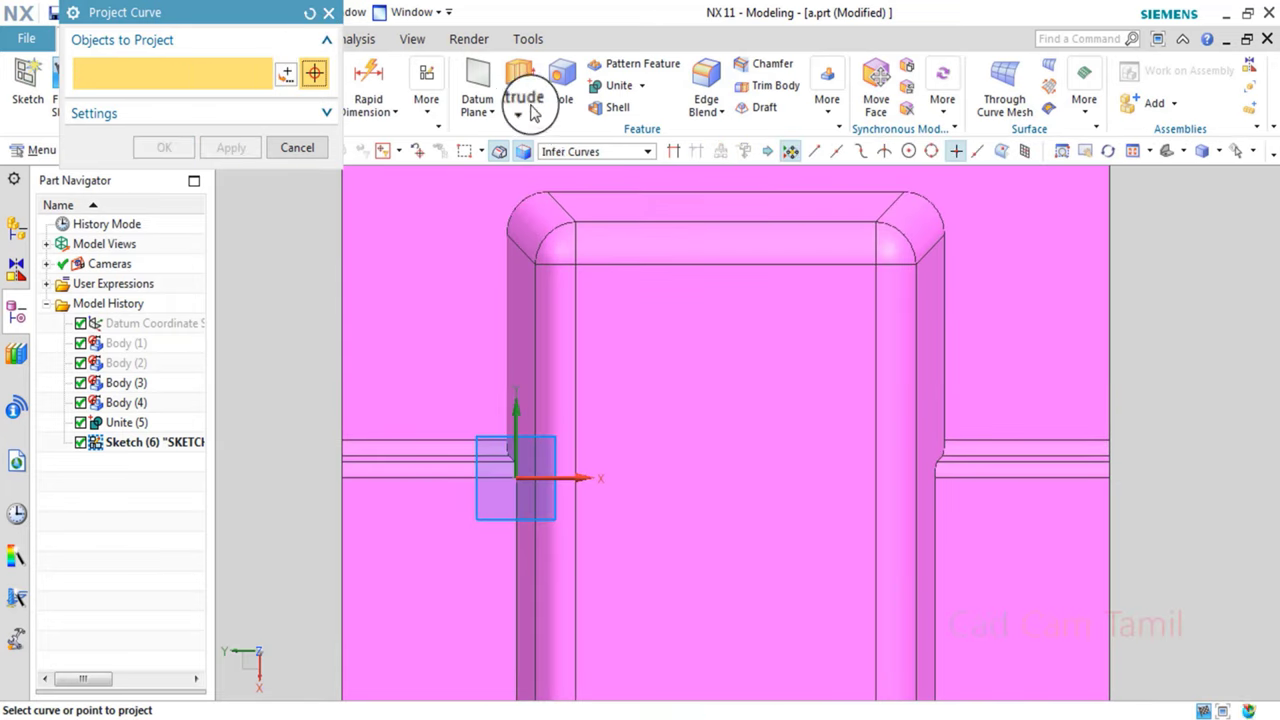
Switch to the Connected Curves rule and pick the boss's side and rounded corner edges.
left_click(584, 152)
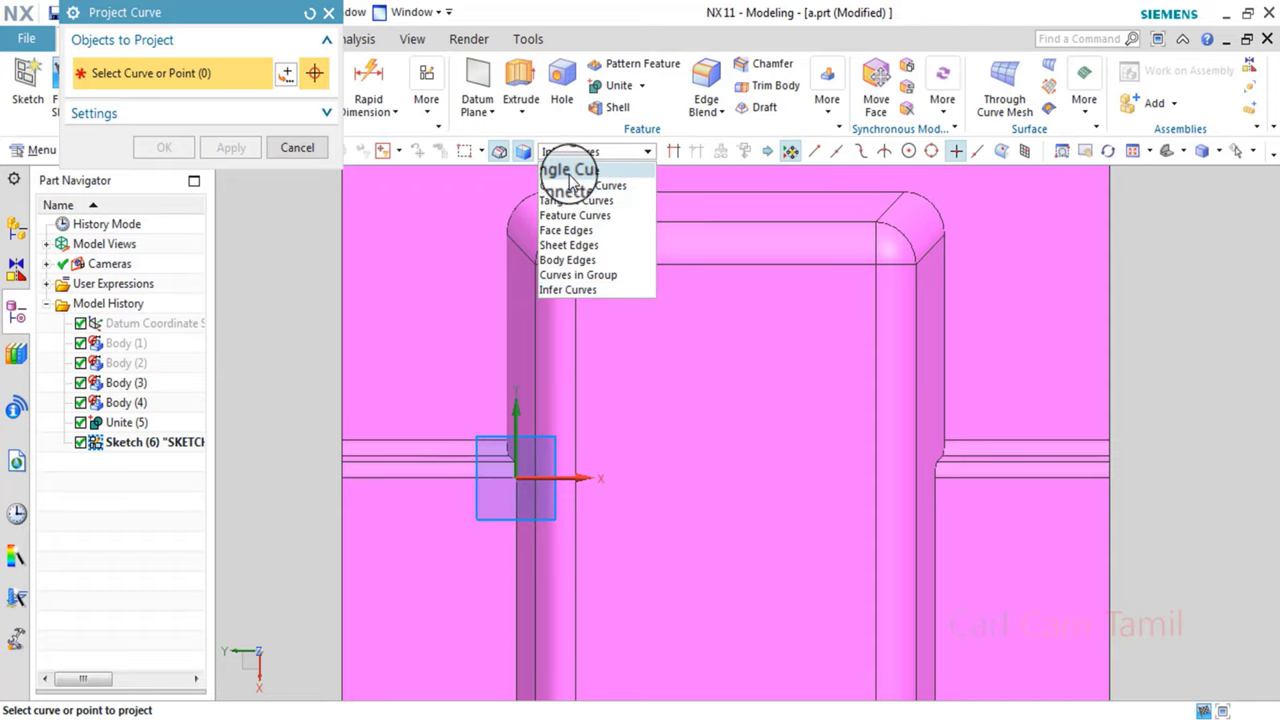
left_click(573, 187)
scroll(520, 350, "up", 3)
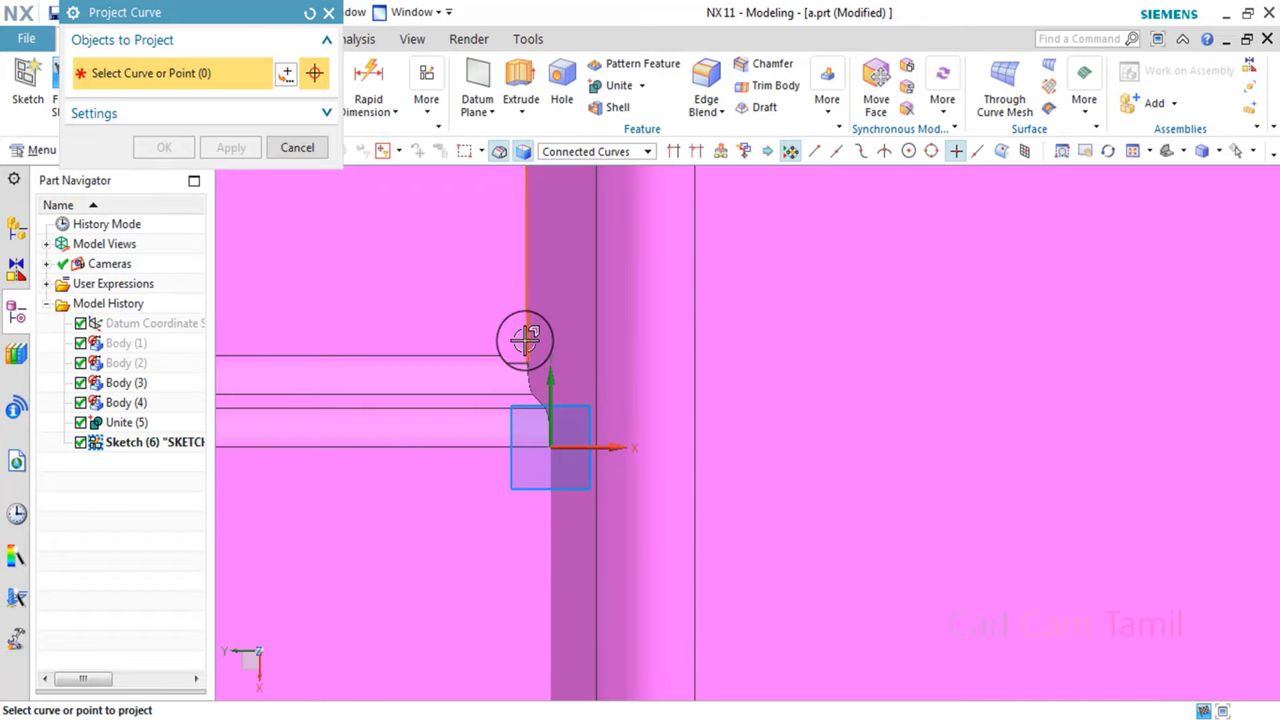
left_click(525, 340)
scroll(539, 379, "down", 5)
scroll(534, 449, "up", 1)
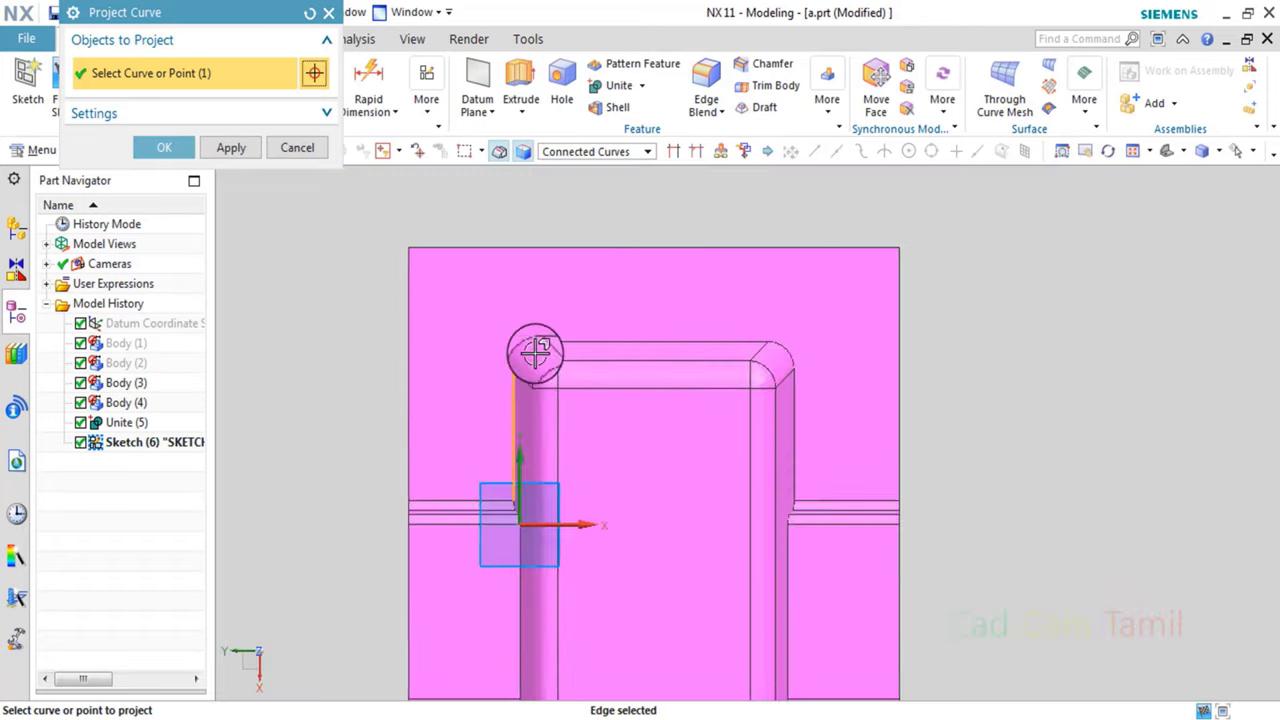
scroll(534, 346, "up", 1)
left_click(554, 326)
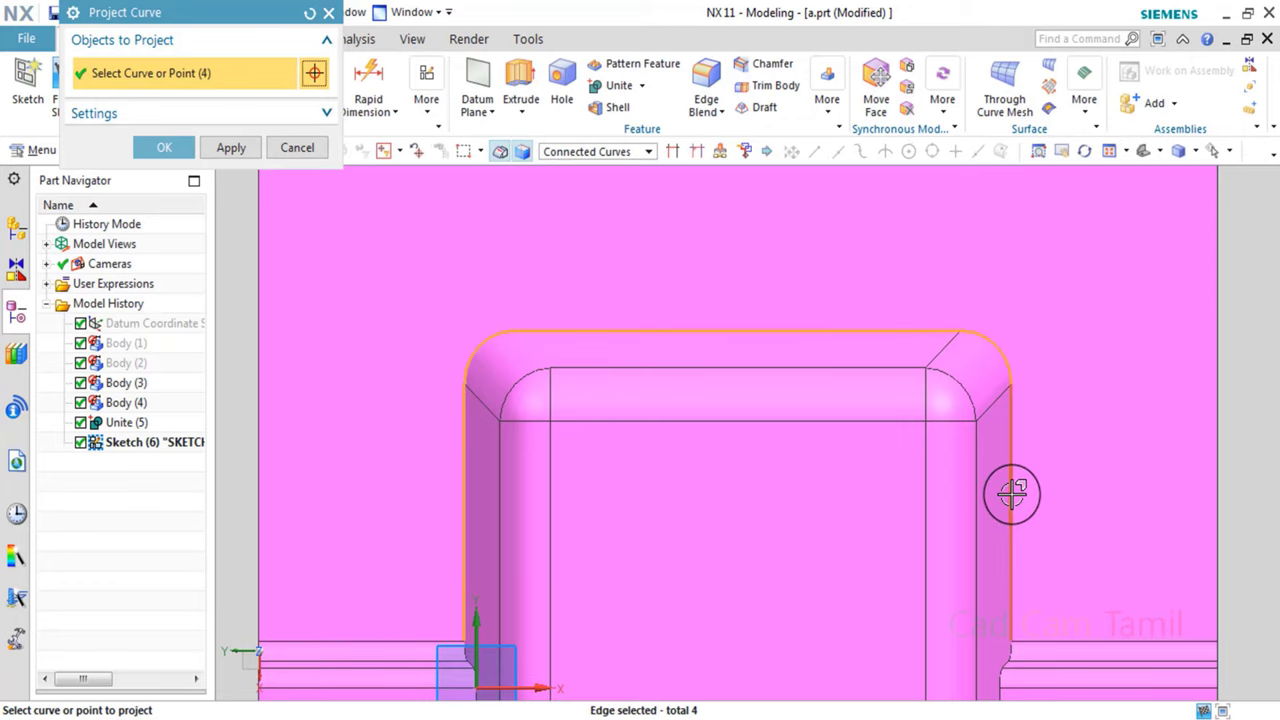
Add the remaining core base edges and project them into the sketch.
scroll(944, 412, "down", 4)
scroll(714, 450, "up", 2)
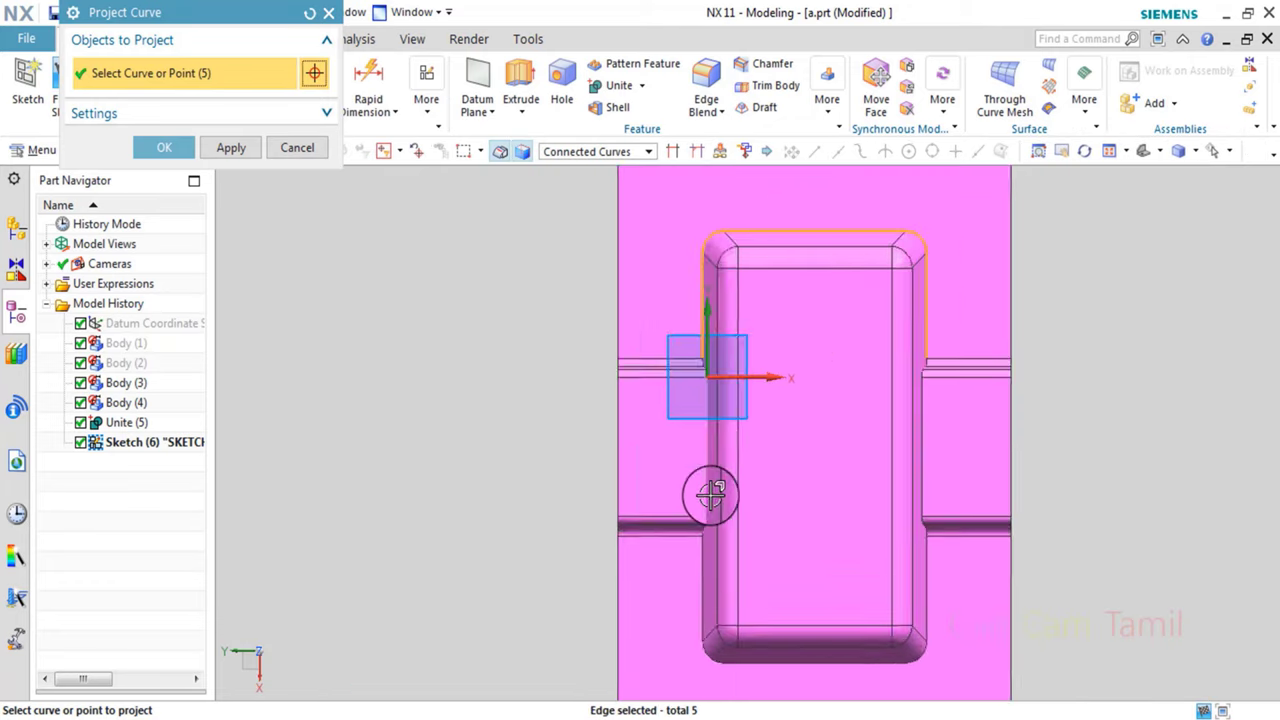
scroll(700, 560, "up", 2)
scroll(694, 520, "down", 2)
scroll(650, 470, "up", 1)
left_click(619, 494)
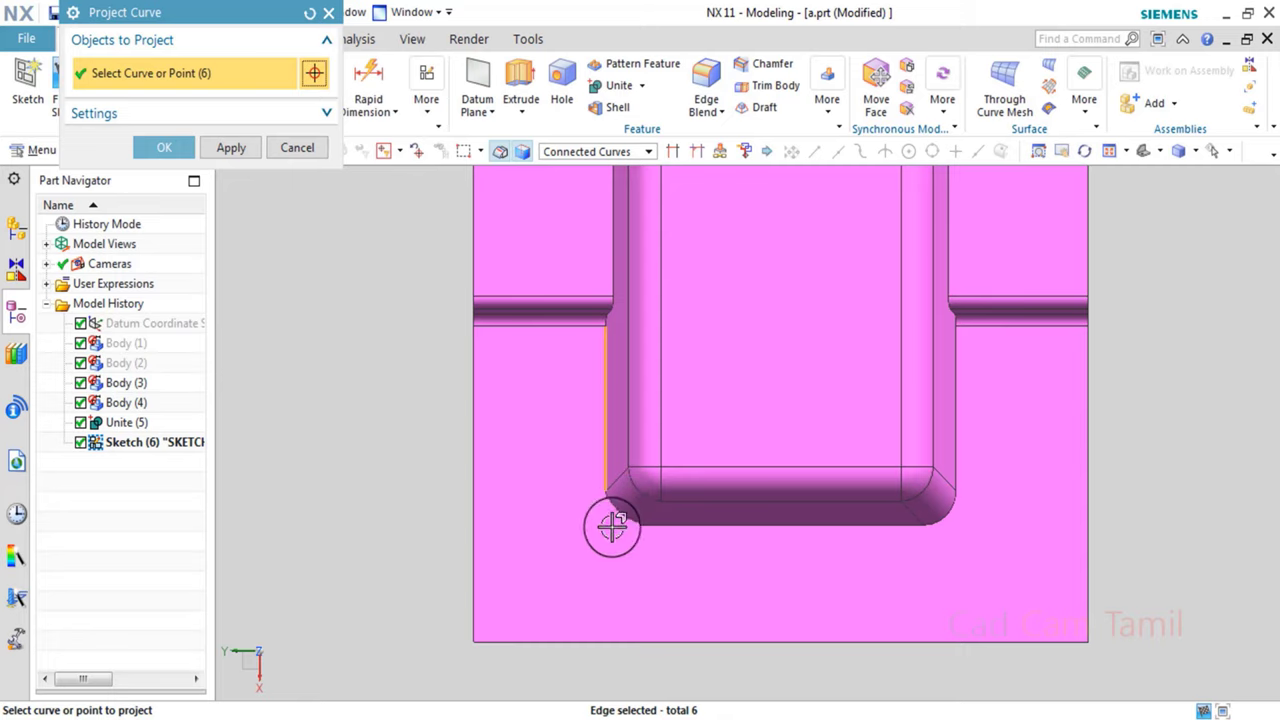
scroll(955, 516, "up", 3)
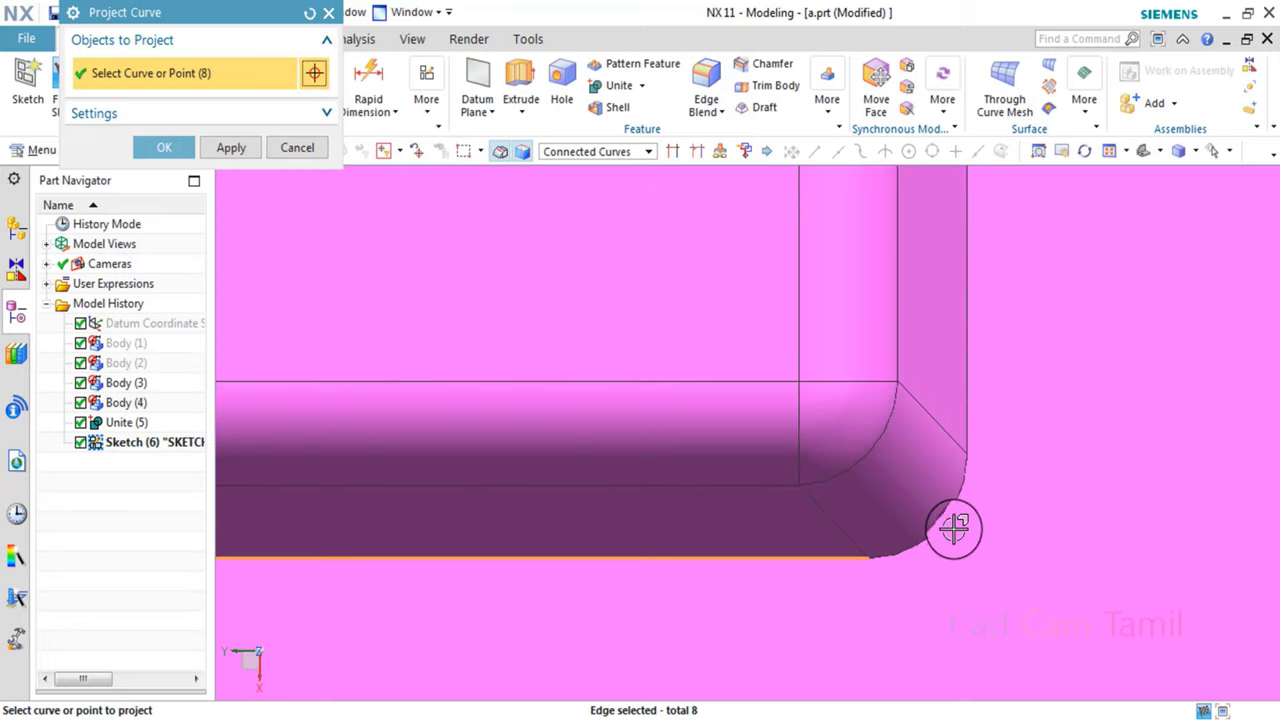
left_click(967, 404)
scroll(970, 410, "down", 5)
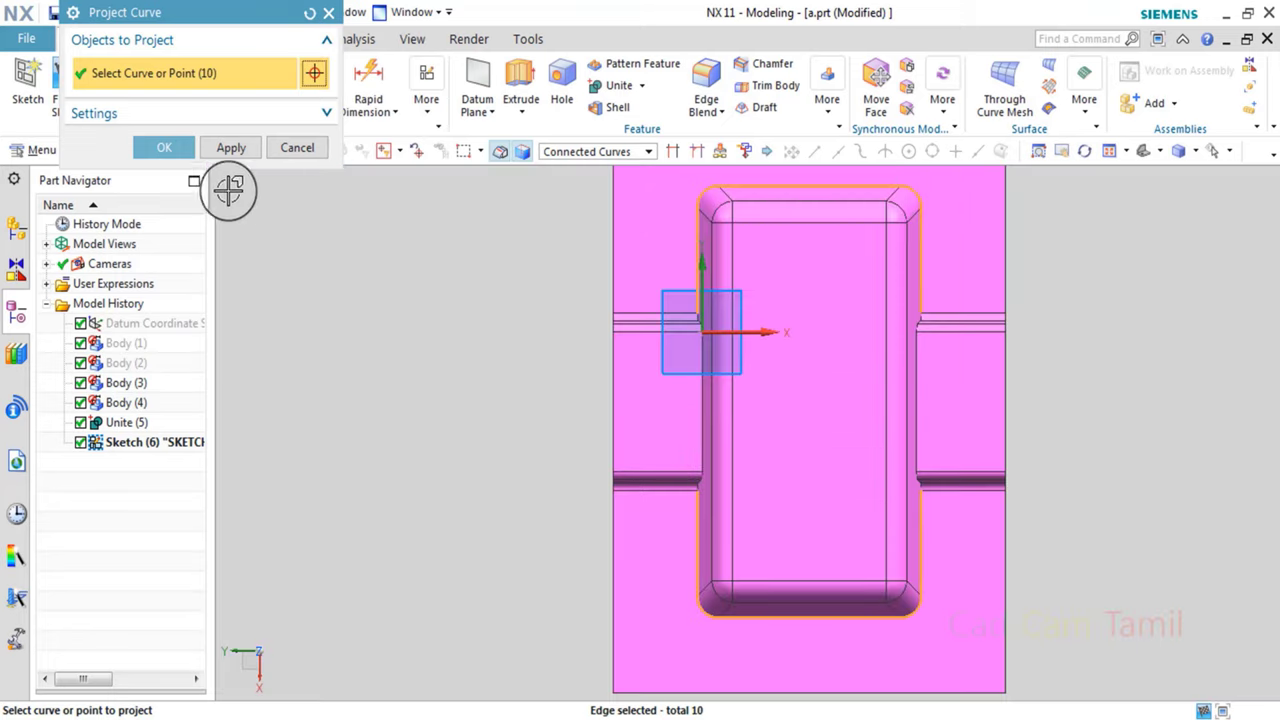
left_click(189, 148)
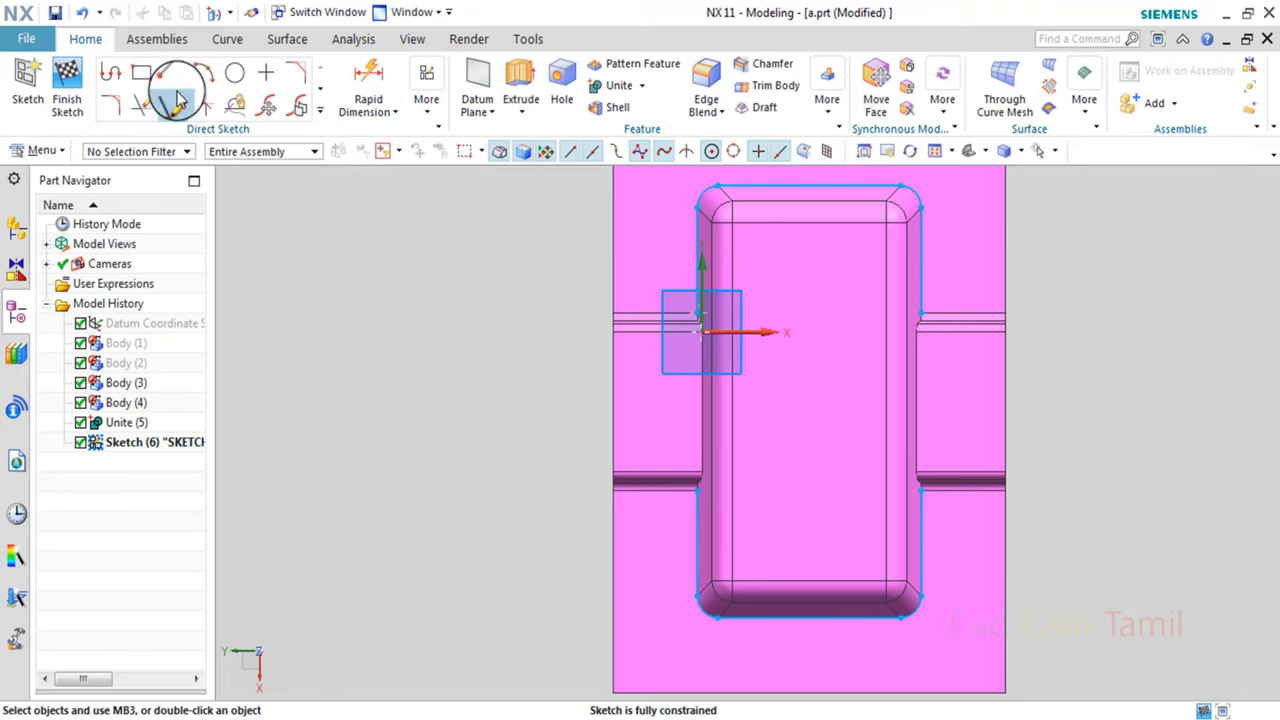
Cancel Quick Extend without changes and finish the sketch.
left_click(180, 103)
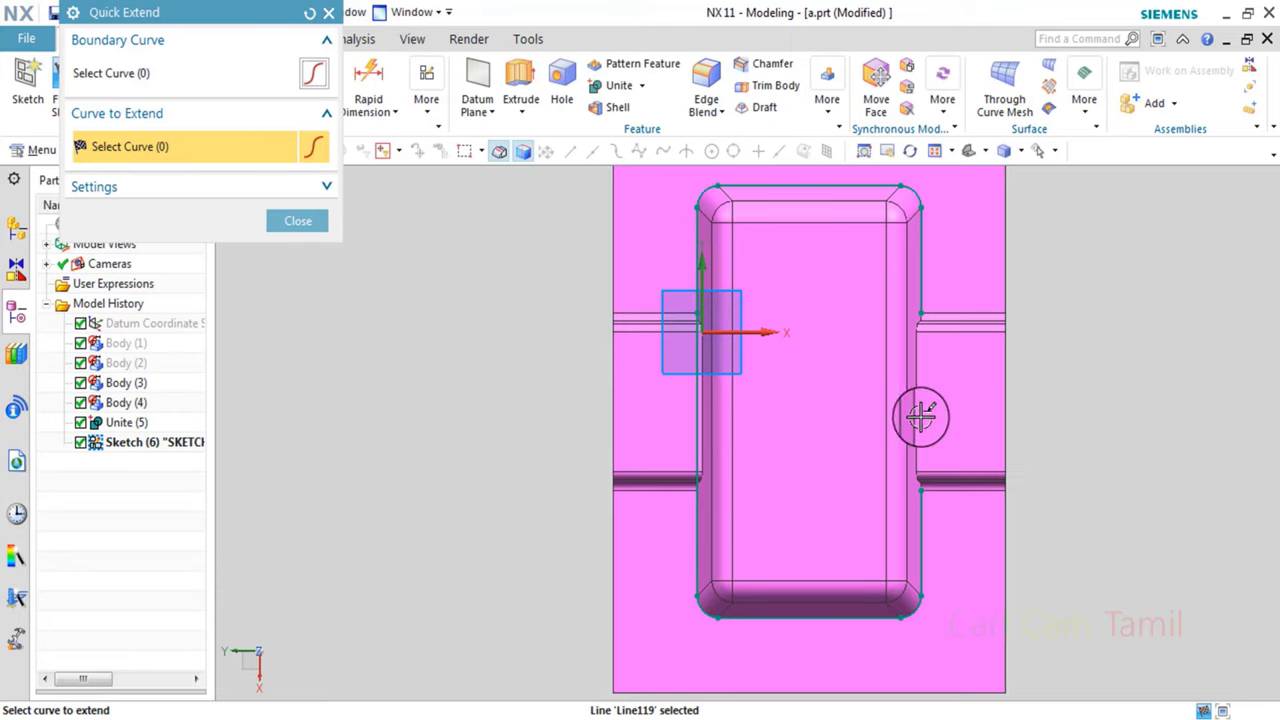
scroll(920, 417, "up", 2)
scroll(937, 300, "up", 3)
scroll(890, 318, "up", 3)
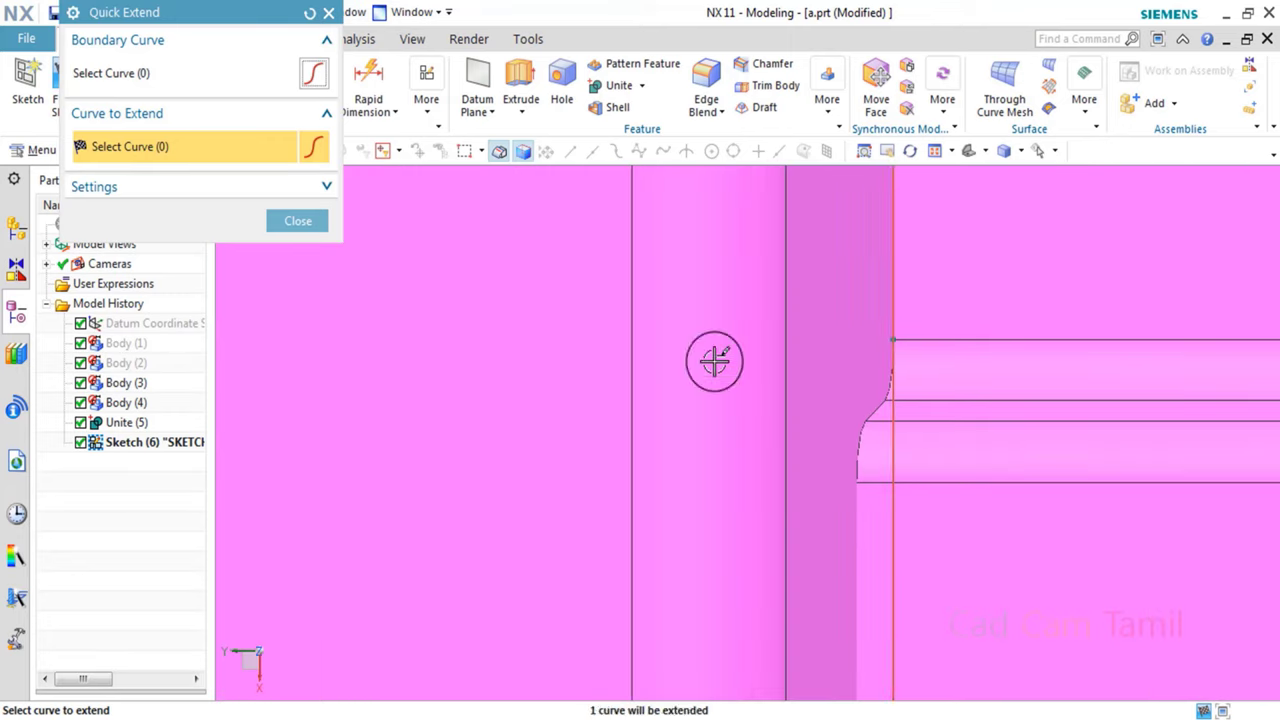
left_click(297, 233)
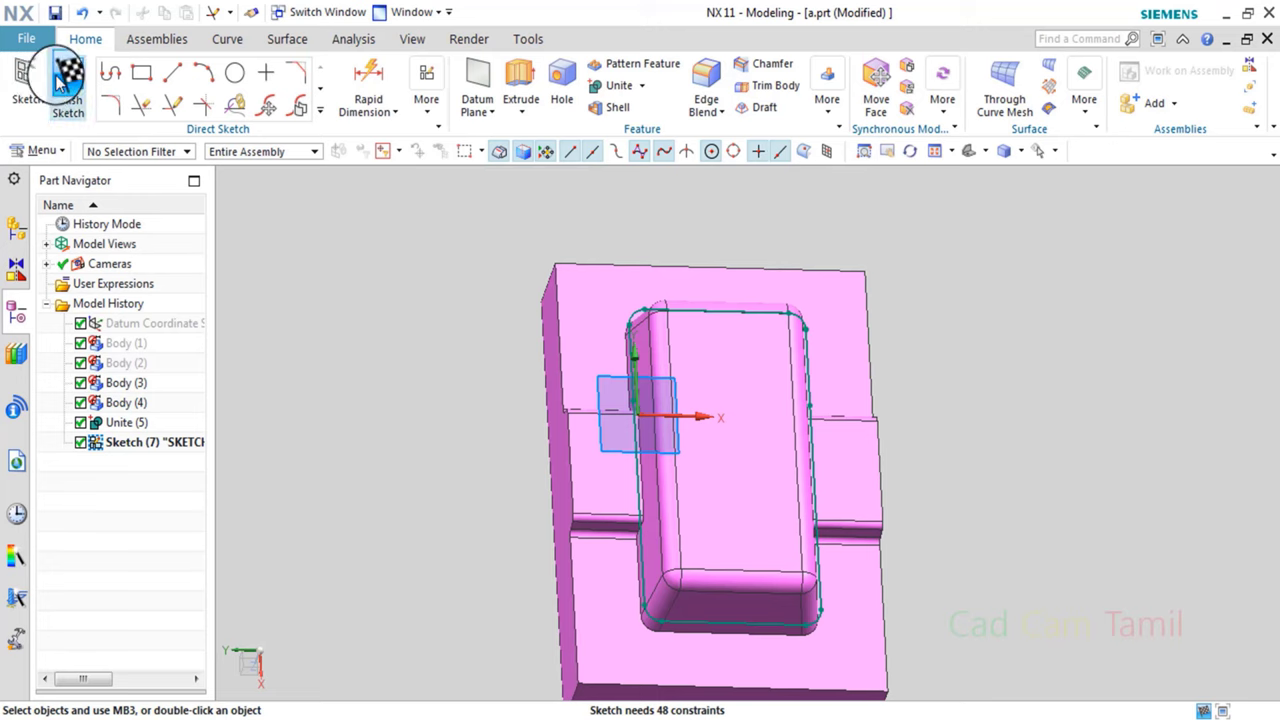
left_click(60, 80)
Pick sketch curves as the extrude section, then reset the selection.
middle_click_drag(500, 391, 500, 337)
scroll(580, 334, "up", 3)
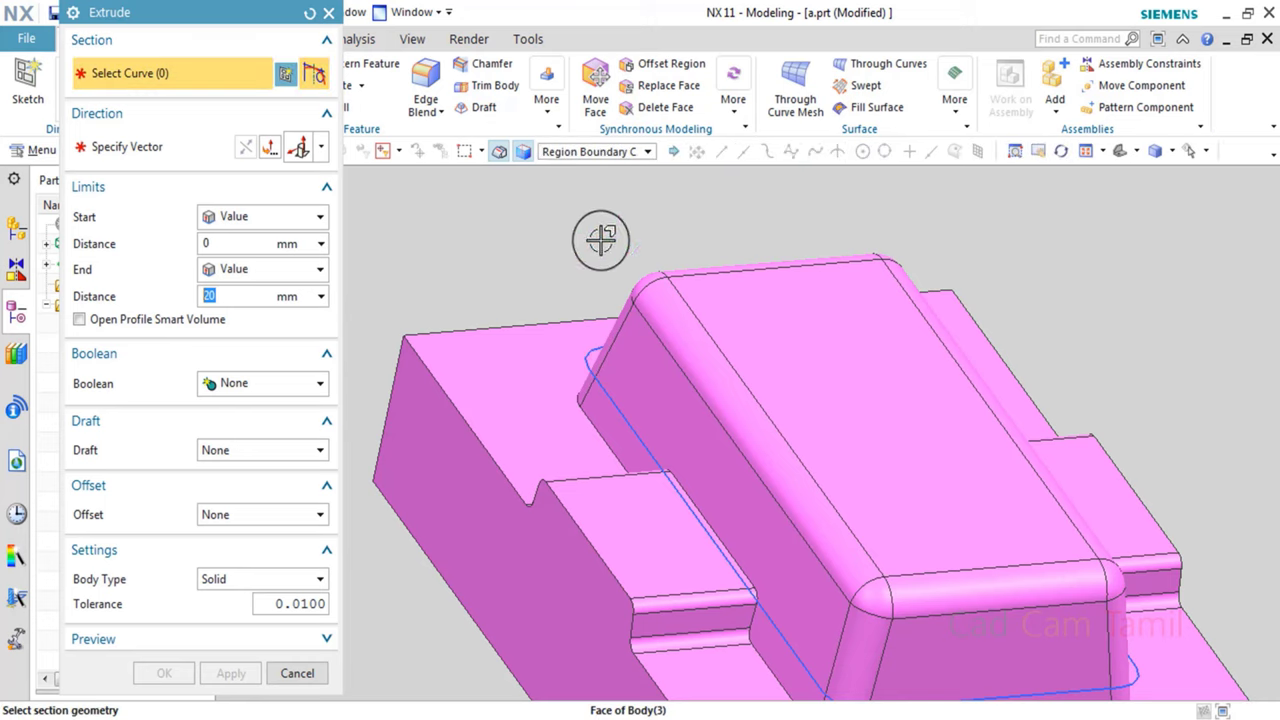
left_click(592, 156)
left_click(602, 177)
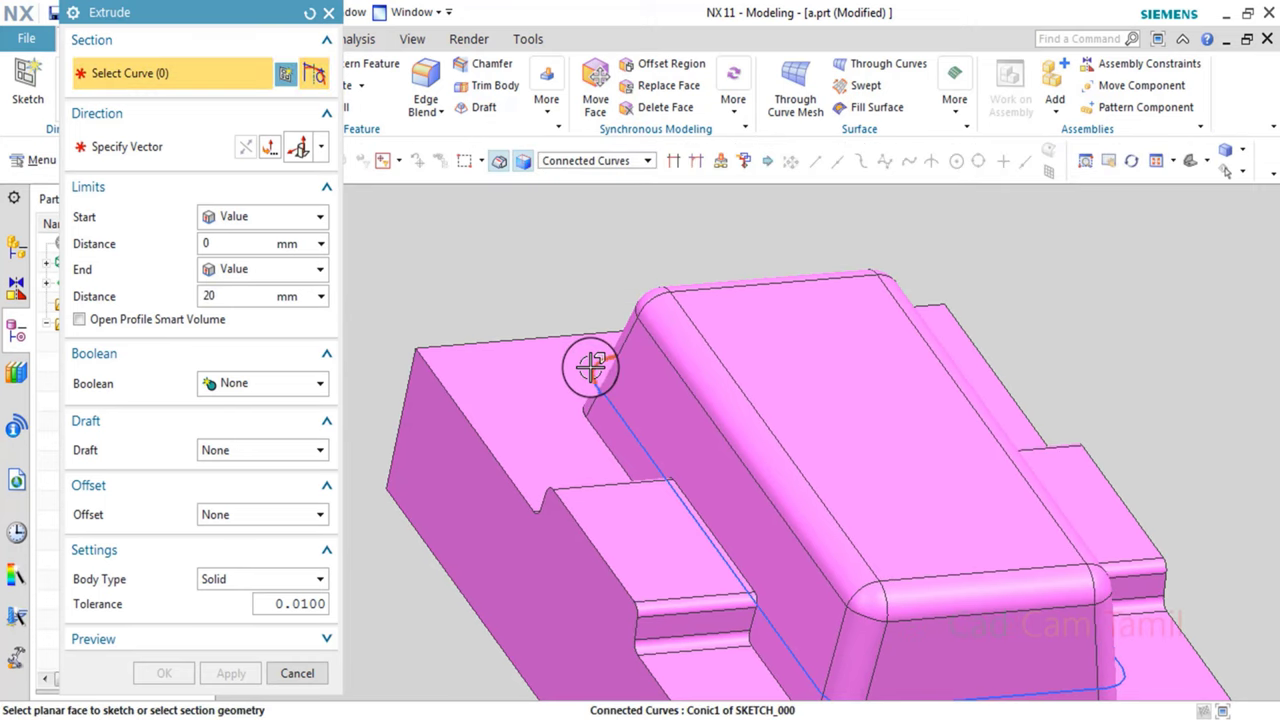
left_click(581, 369)
scroll(600, 402, "up", 3)
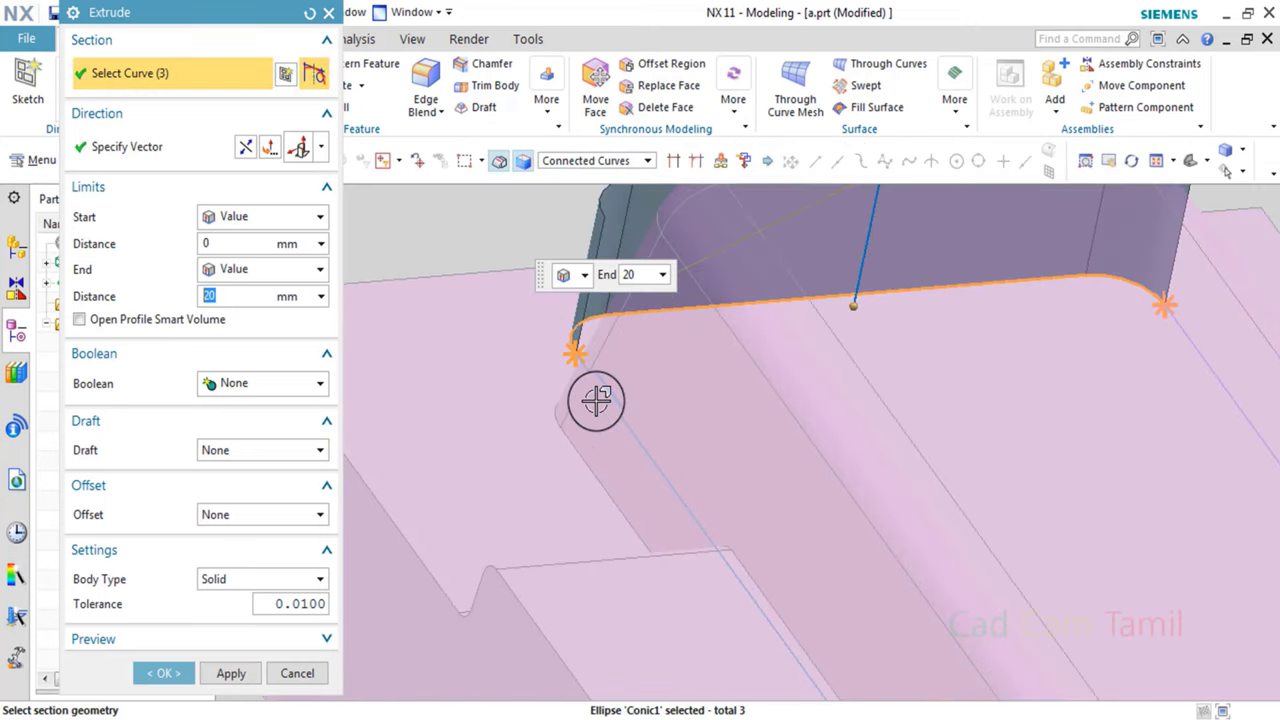
left_click(607, 396)
scroll(620, 400, "up", 2)
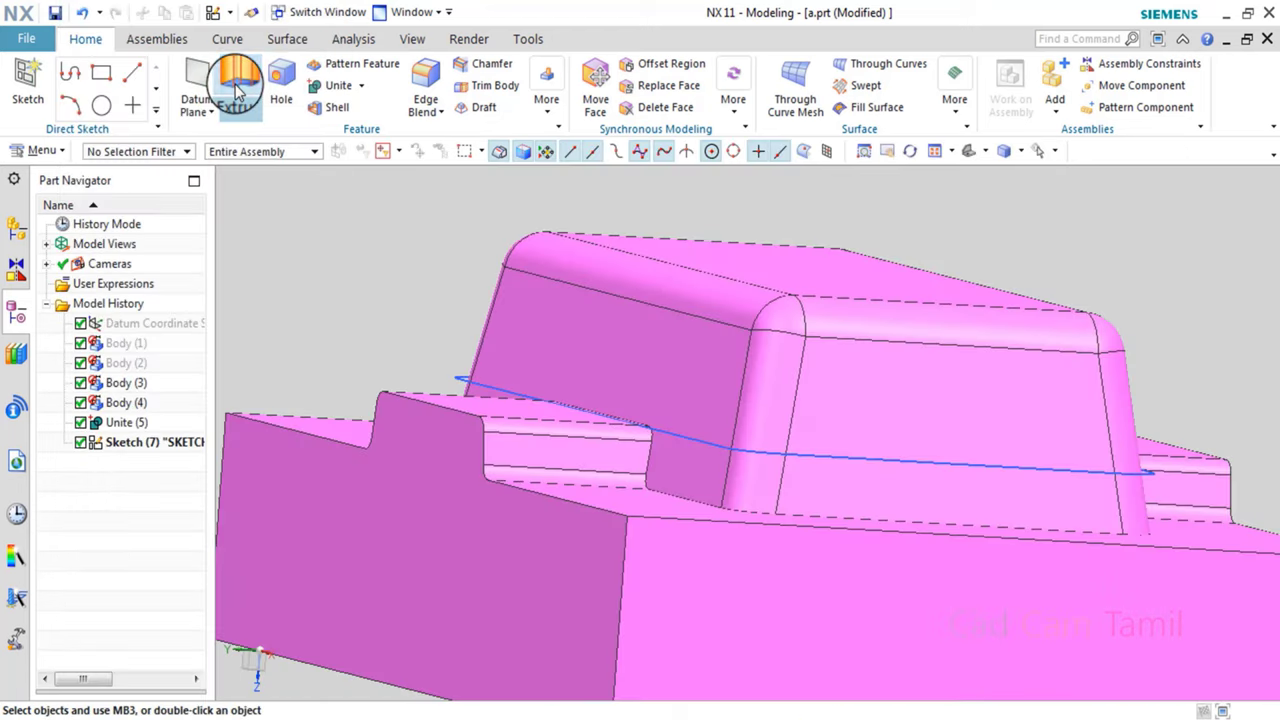
left_click(268, 72)
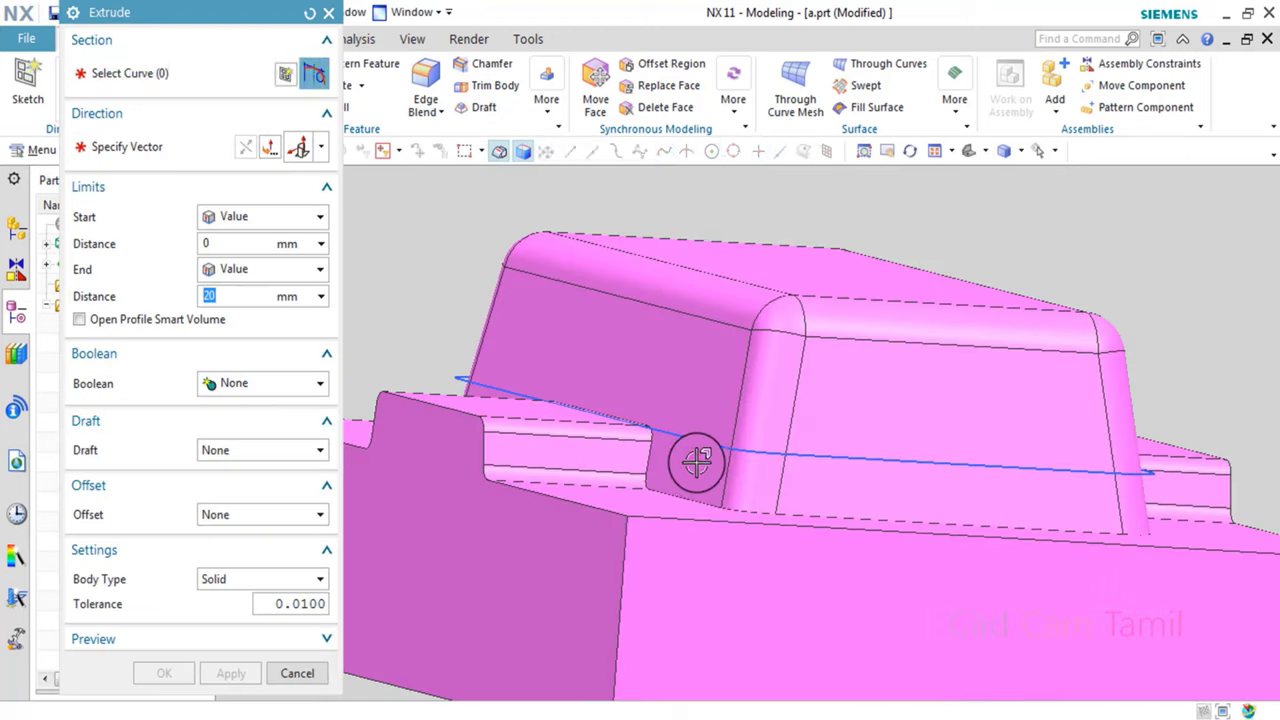
Select the whole parting-line sketch loop and reverse the extrusion to point downward.
mouse_move(843, 463)
middle_mouse_down()
mouse_move(829, 503)
mouse_move(853, 538)
middle_mouse_up()
scroll(1071, 549, "up", 4)
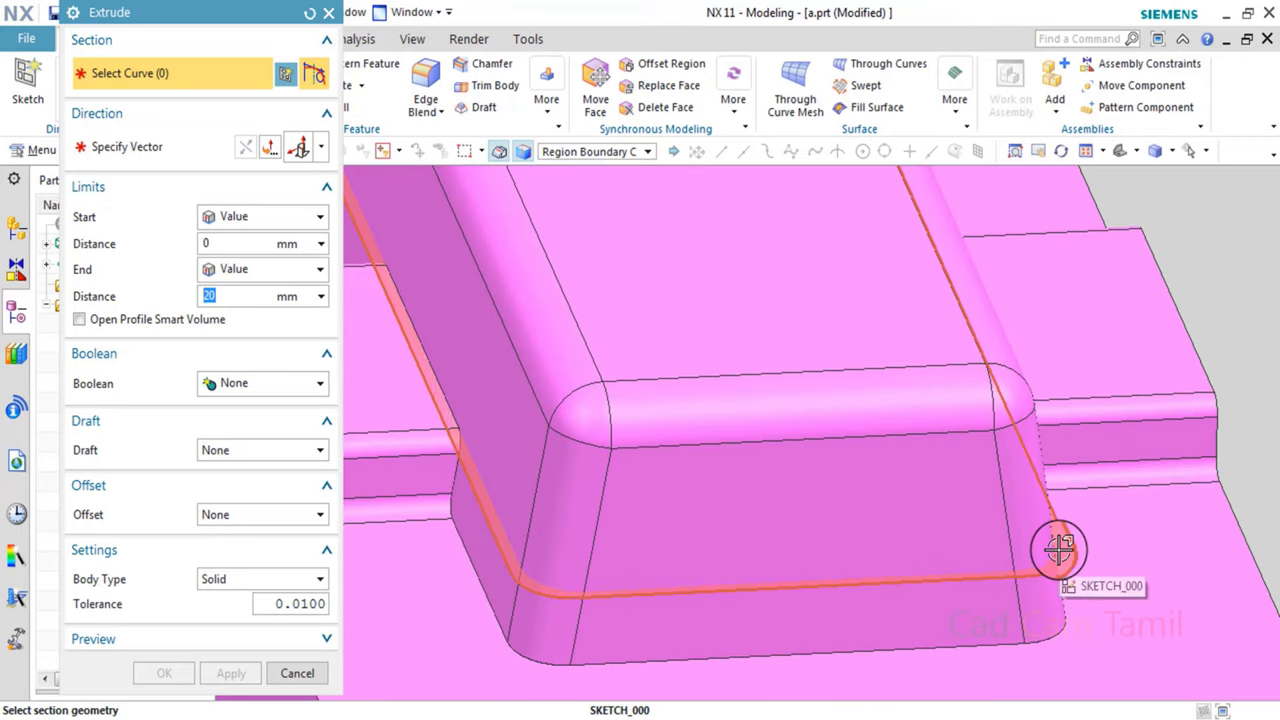
left_click(1059, 549)
scroll(891, 566, "down", 3)
scroll(846, 571, "down", 2)
scroll(803, 506, "down", 2)
scroll(603, 381, "up", 4)
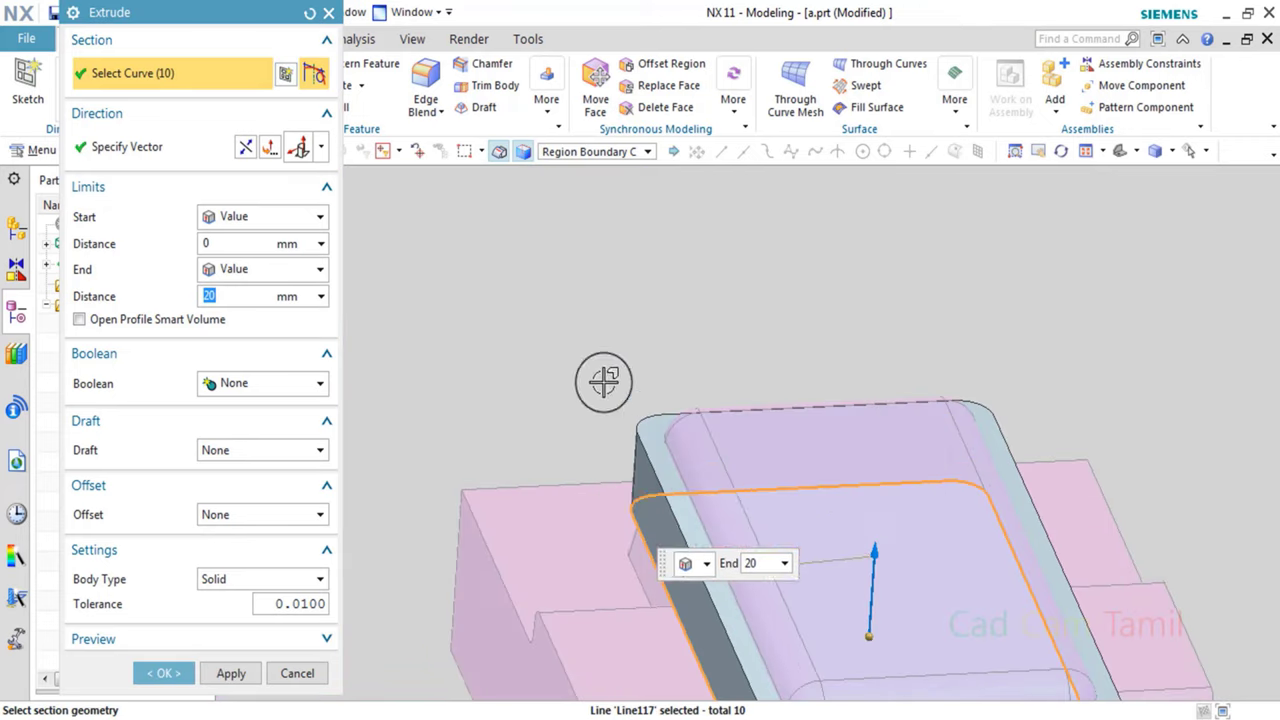
scroll(603, 381, "down", 2)
left_click(246, 148)
Set the extrusion end distance to 56 mm from a front view.
middle_click_drag(505, 352, 543, 336)
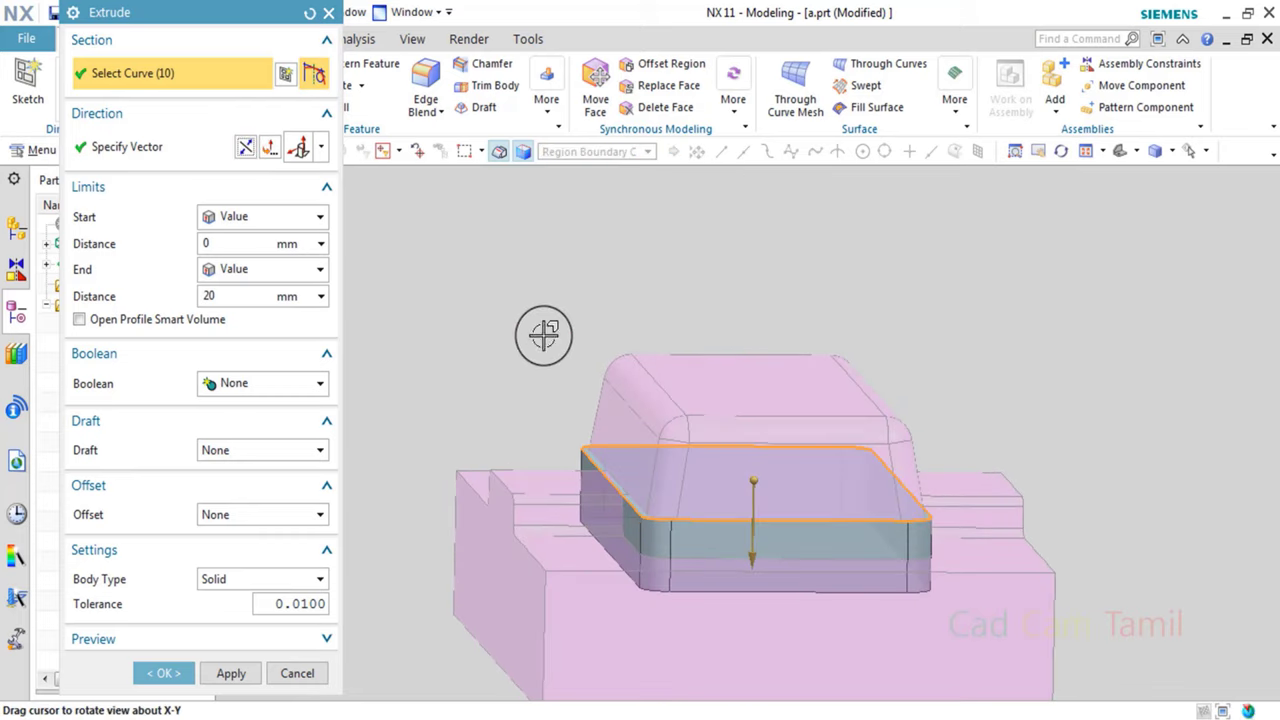
mouse_move(1018, 351)
middle_mouse_down()
mouse_move(817, 343)
mouse_move(814, 443)
middle_mouse_up()
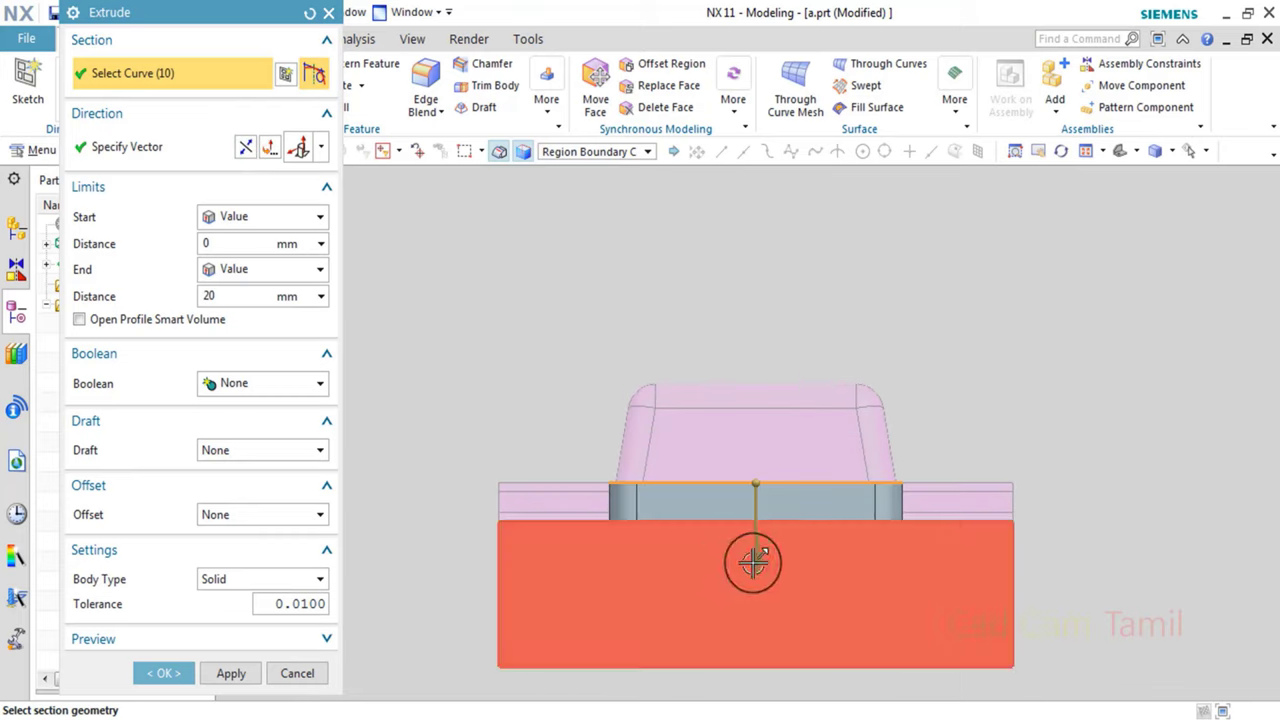
scroll(716, 448, "down", 2)
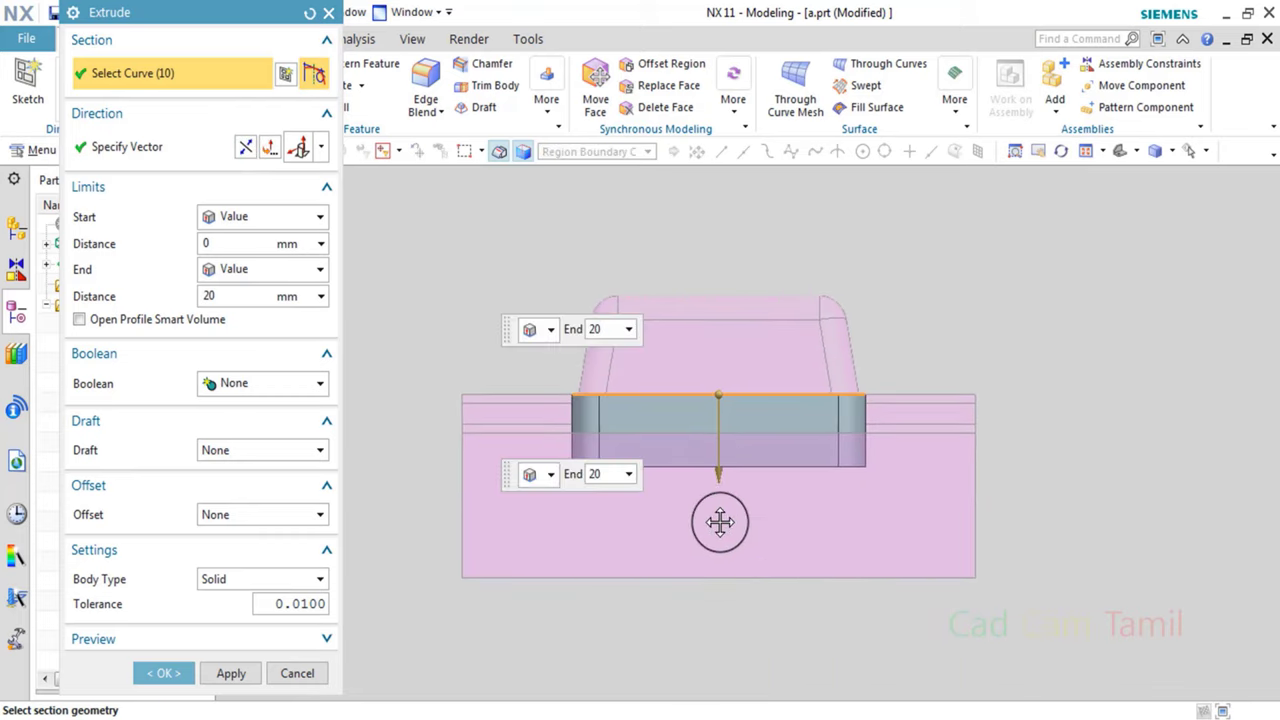
left_click_drag(718, 522, 712, 600)
mouse_move(1067, 538)
middle_mouse_down()
mouse_move(1091, 549)
mouse_move(506, 366)
middle_mouse_up()
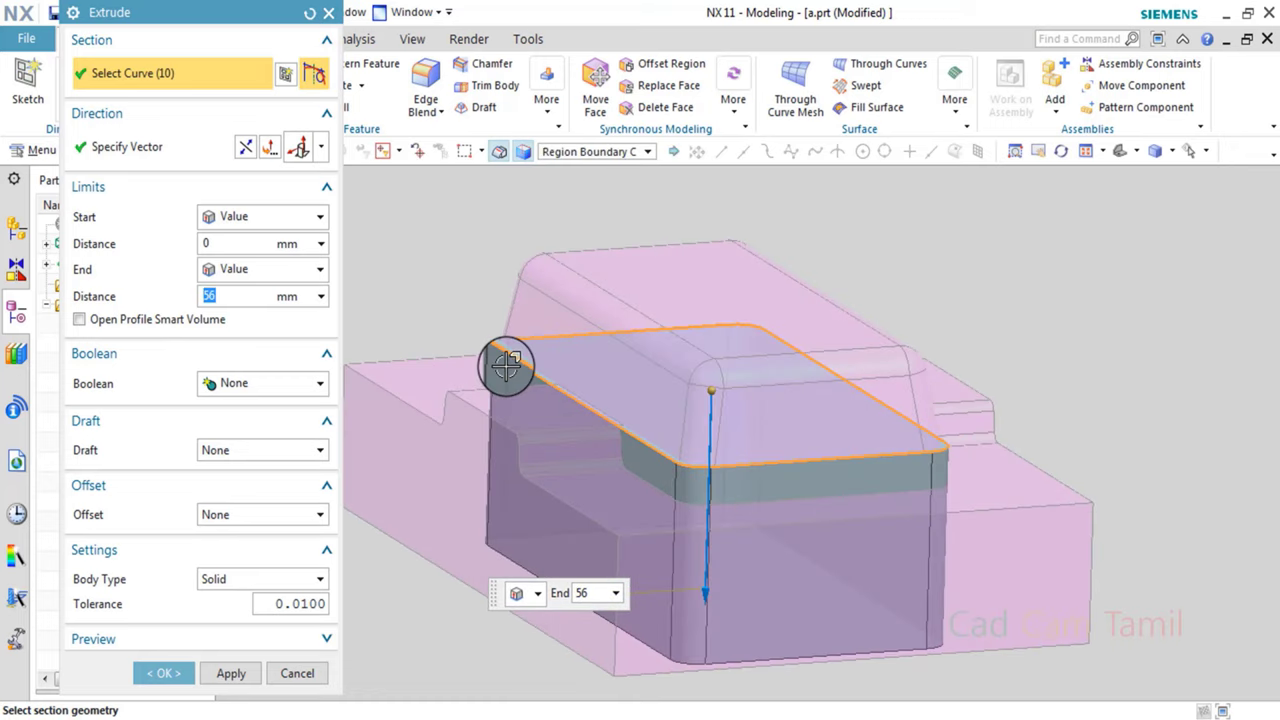
Make the extrusion a Sheet body starting at -5 mm and create it.
left_click(255, 579)
left_click(238, 620)
left_click(222, 676)
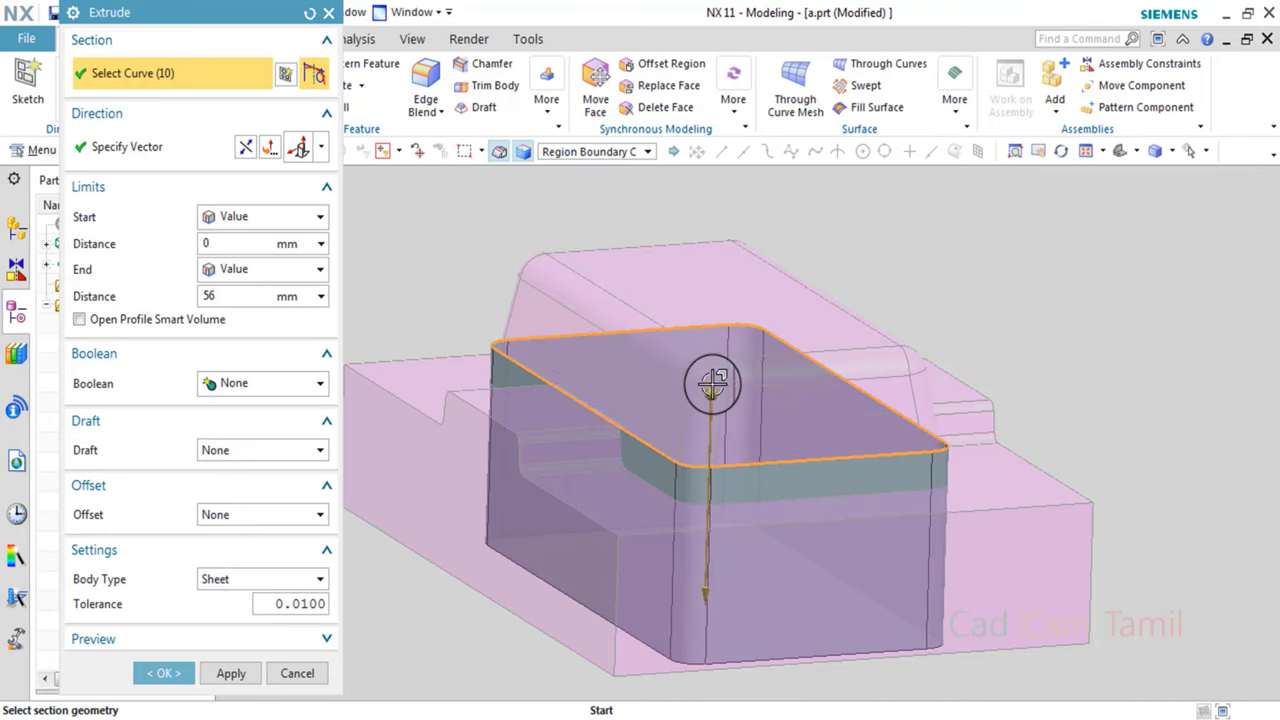
mouse_move(712, 383)
left_mouse_down()
mouse_move(689, 360)
mouse_move(700, 370)
left_mouse_up()
left_click(232, 678)
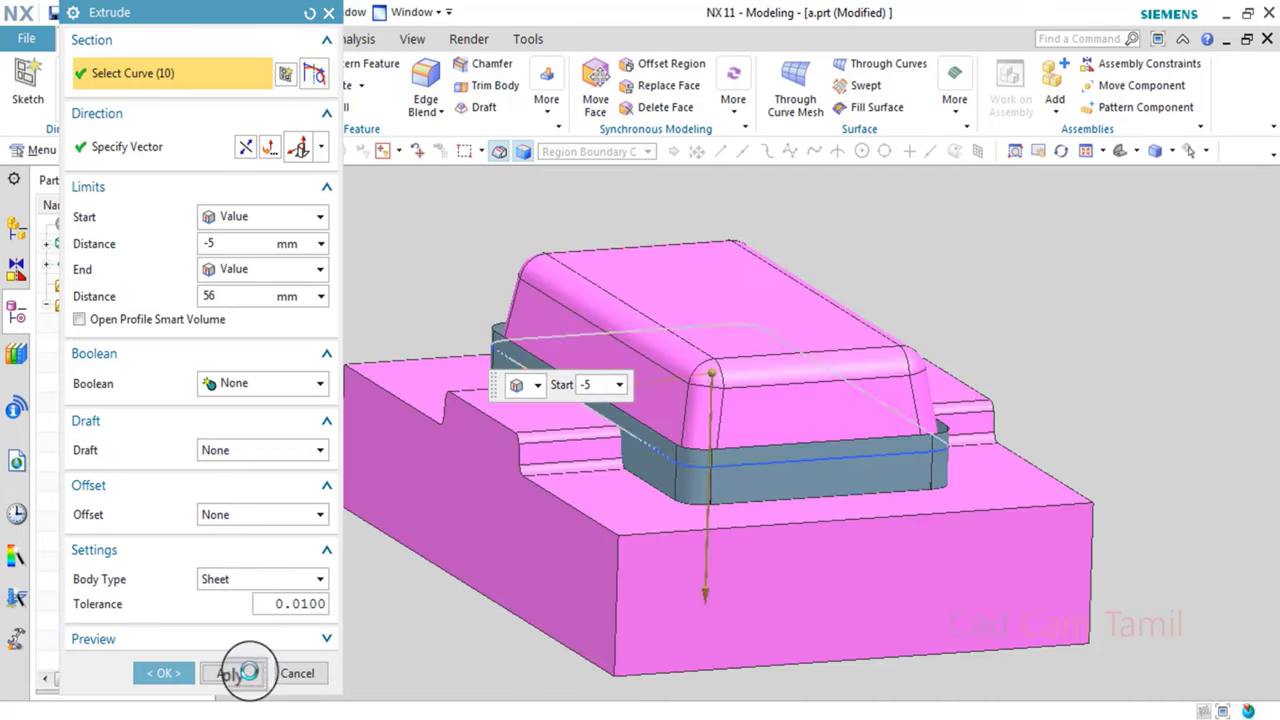
left_click(297, 673)
mouse_move(470, 645)
middle_mouse_down()
mouse_move(500, 628)
mouse_move(543, 455)
middle_mouse_up()
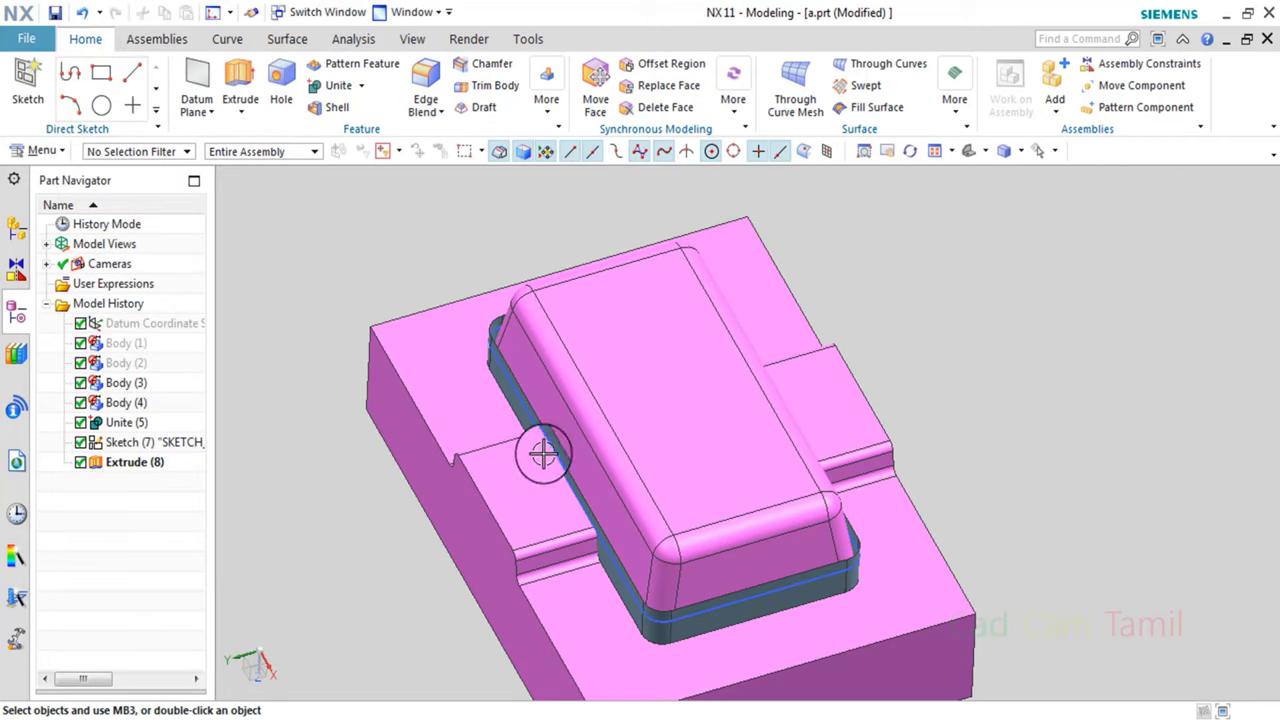
Split the mold block with Split Body, using the extruded sheet as the Face or Plane tool.
left_click(533, 108)
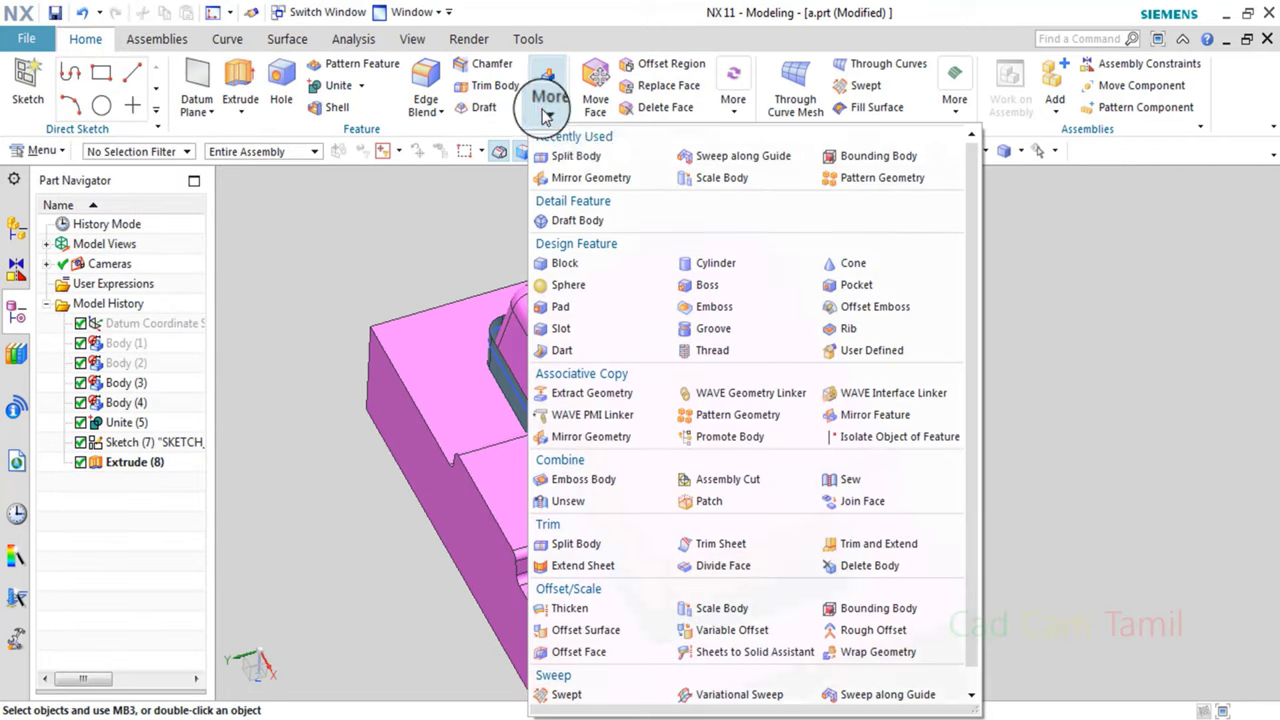
left_click(539, 255)
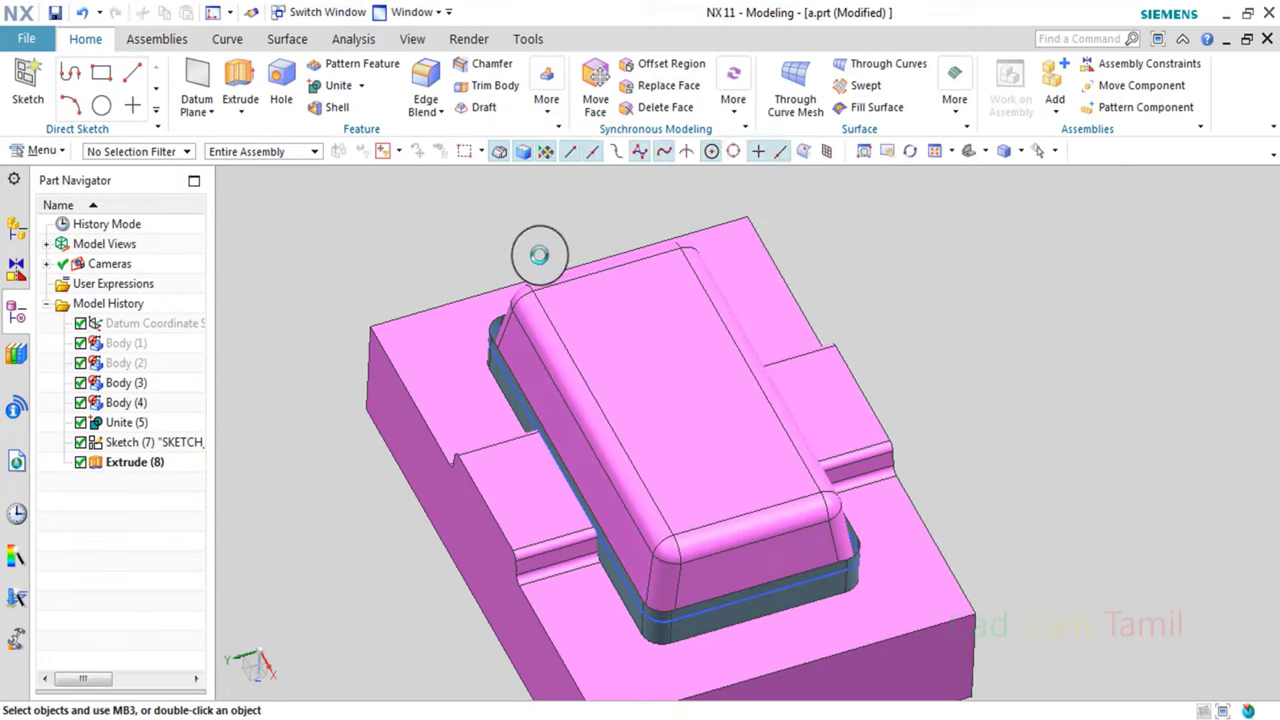
left_click(503, 477)
left_click(276, 150)
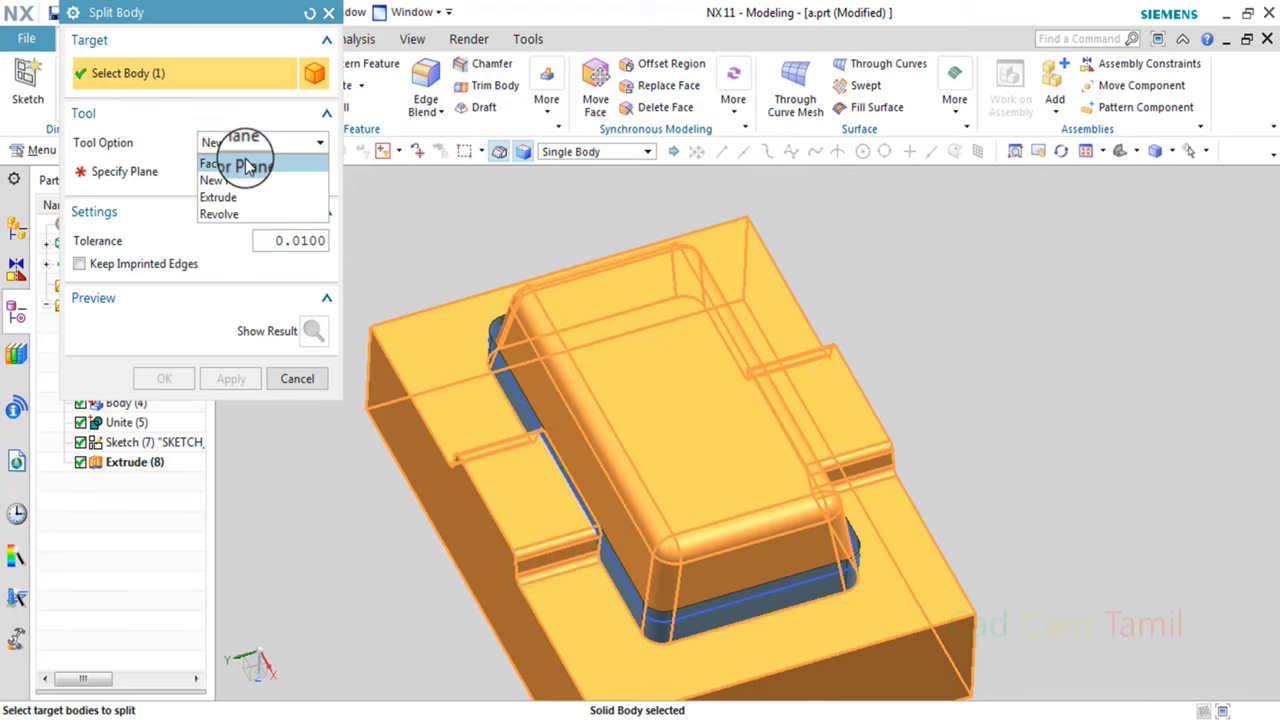
left_click(248, 165)
scroll(523, 371, "up", 3)
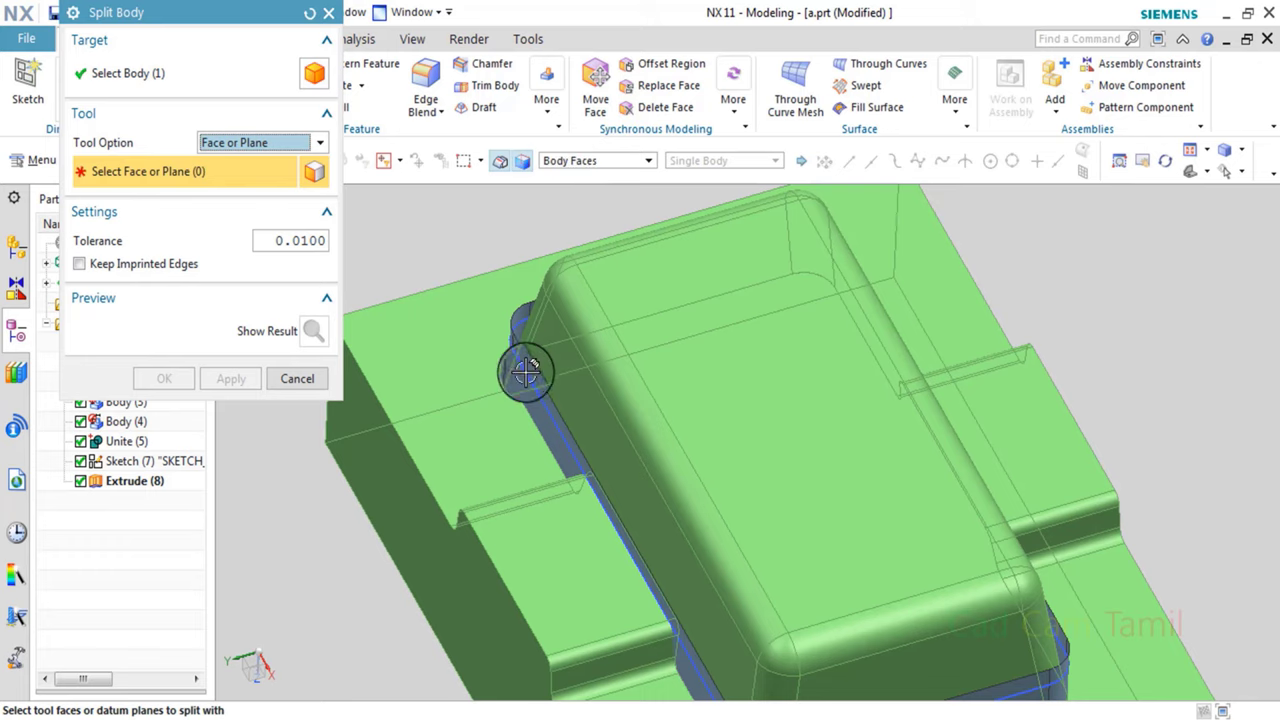
left_click(527, 368)
scroll(476, 388, "down", 3)
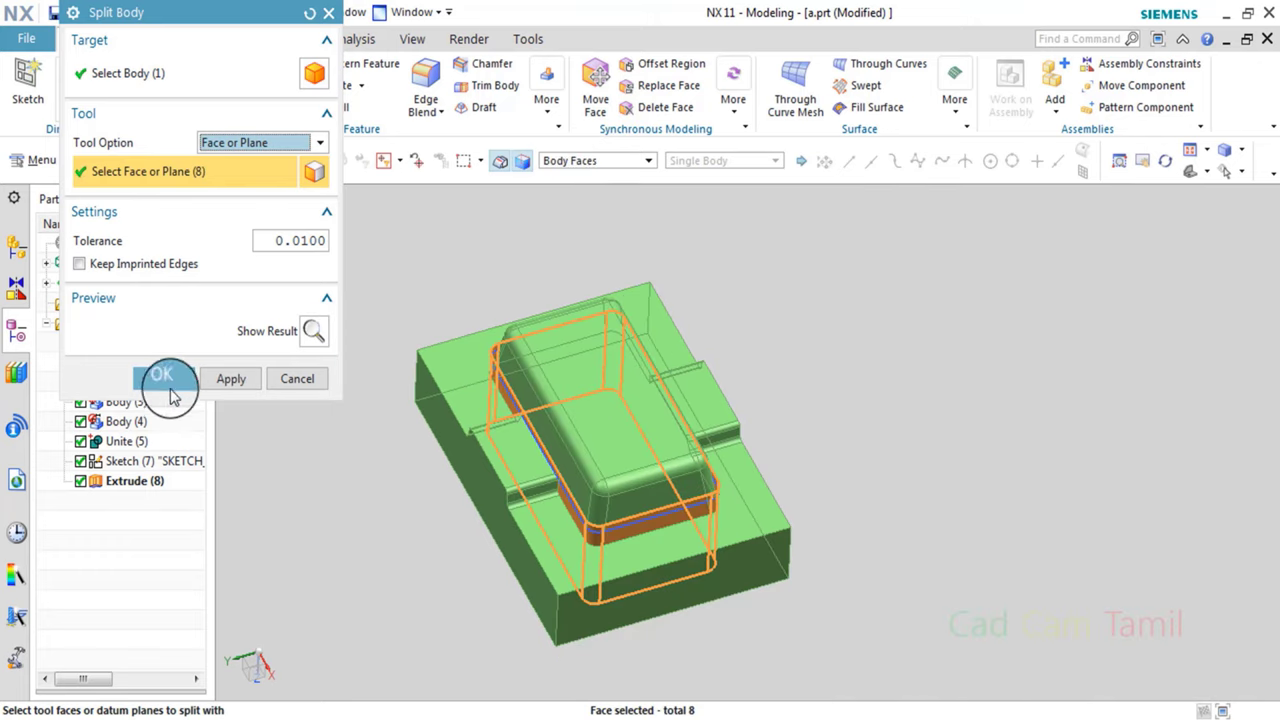
left_click(165, 380)
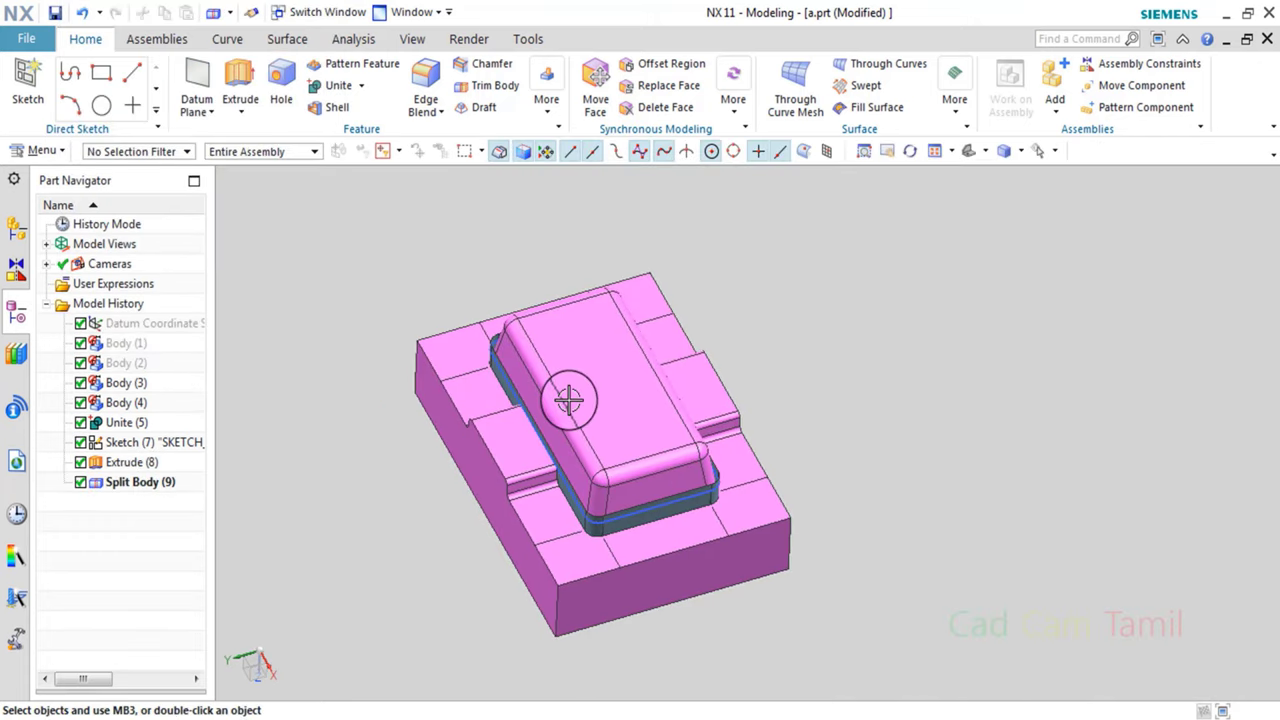
Hide all Sketches and Sheet Bodies through Show and Hide.
scroll(464, 339, "up", 5)
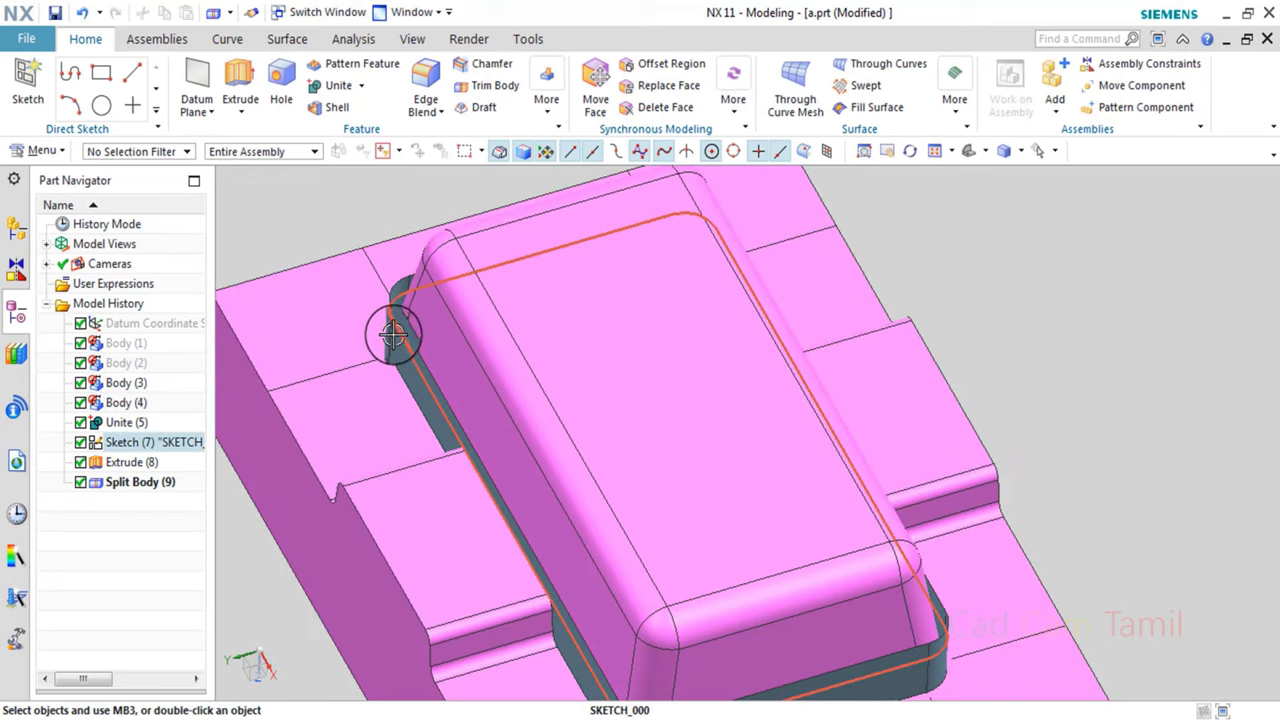
left_click(1053, 150)
left_click(1063, 175)
left_click(334, 181)
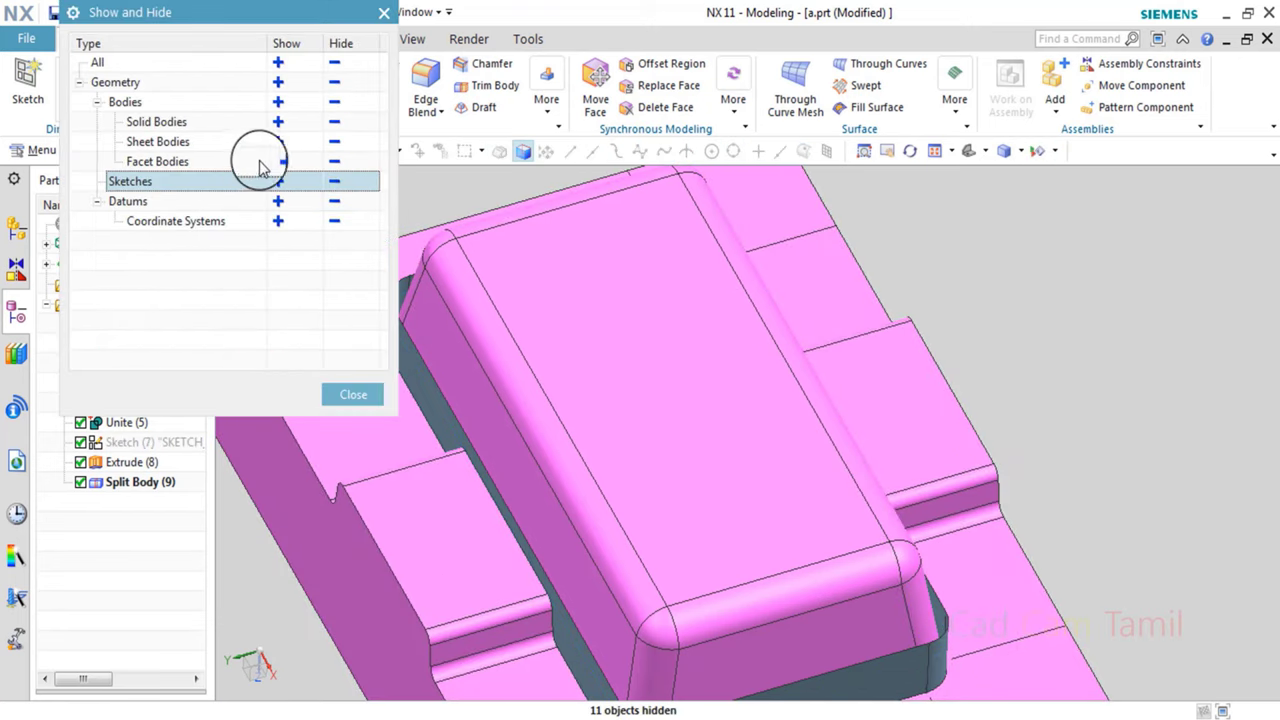
left_click(335, 145)
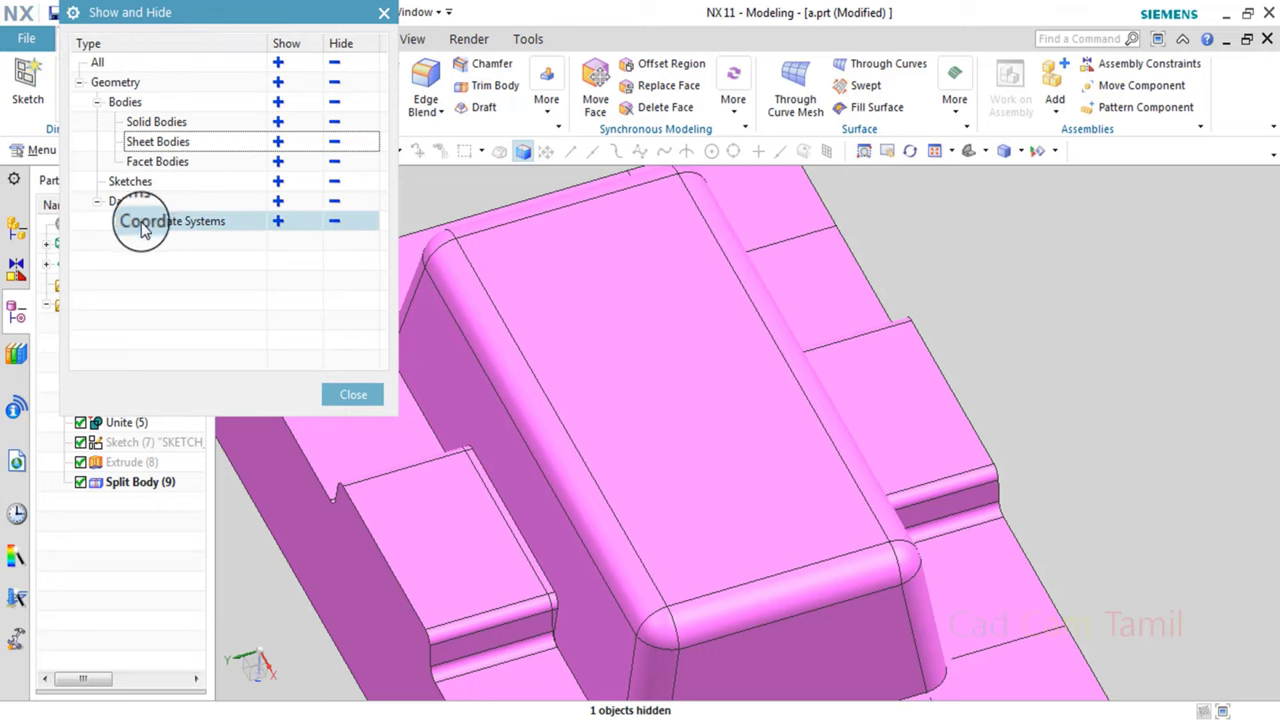
left_click(326, 398)
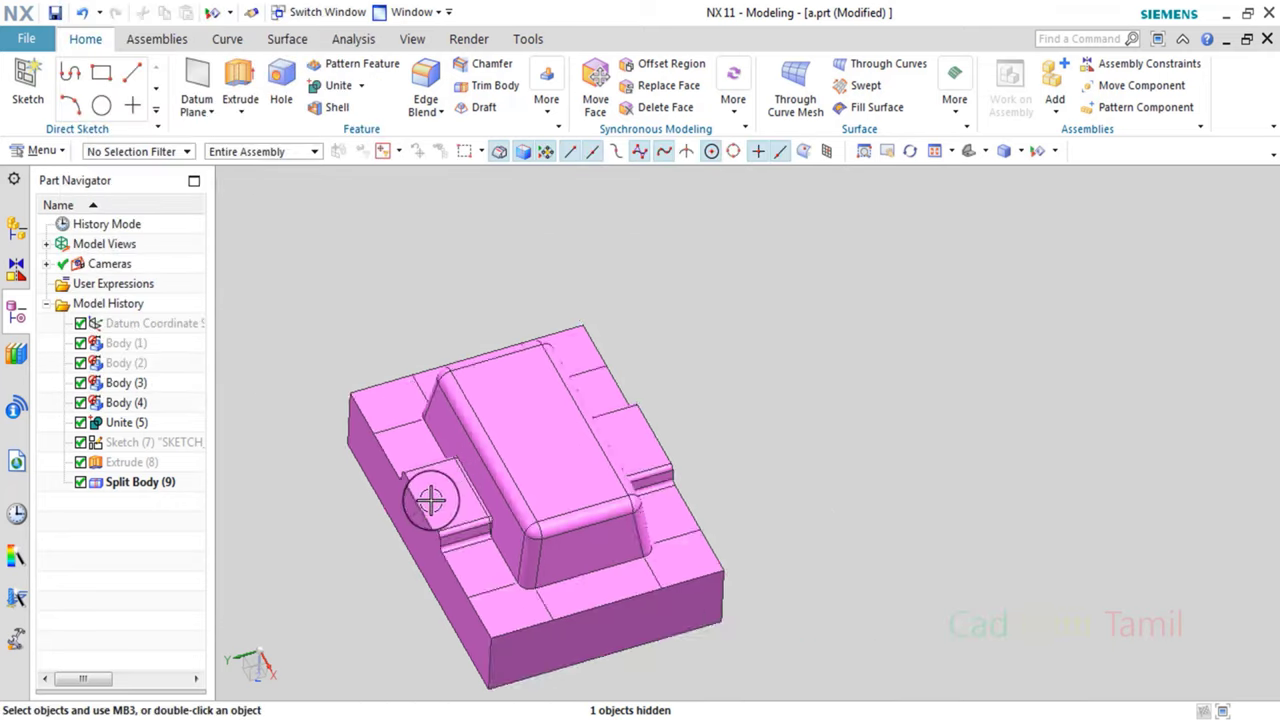
Hide the outer Body (3) mold block with Immediate Hide and zoom onto the pink split part.
left_click(1055, 158)
left_click(463, 474)
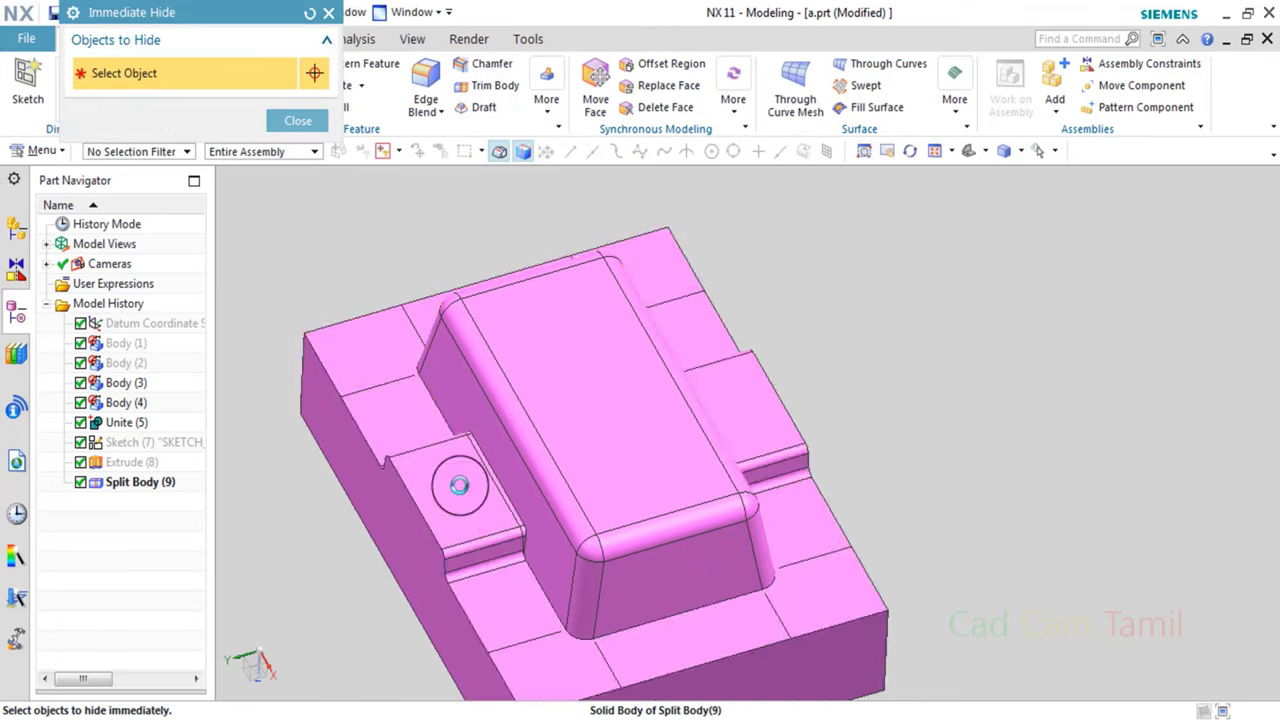
mouse_move(449, 486)
middle_mouse_down()
mouse_move(363, 429)
mouse_move(348, 381)
mouse_move(467, 460)
mouse_move(500, 457)
middle_mouse_up()
scroll(343, 420, "up", 3)
scroll(397, 400, "up", 2)
scroll(397, 400, "down", 4)
scroll(491, 449, "up", 3)
scroll(477, 466, "down", 3)
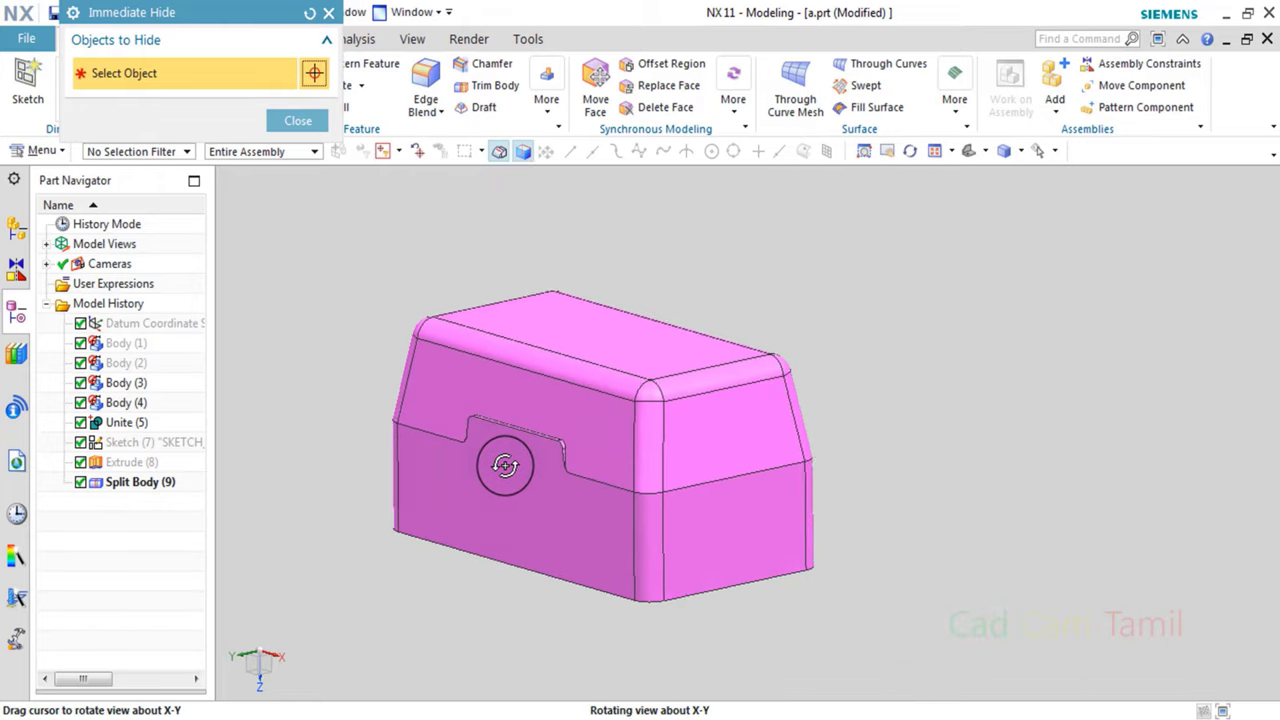
scroll(494, 457, "up", 2)
scroll(357, 386, "up", 3)
scroll(409, 409, "down", 2)
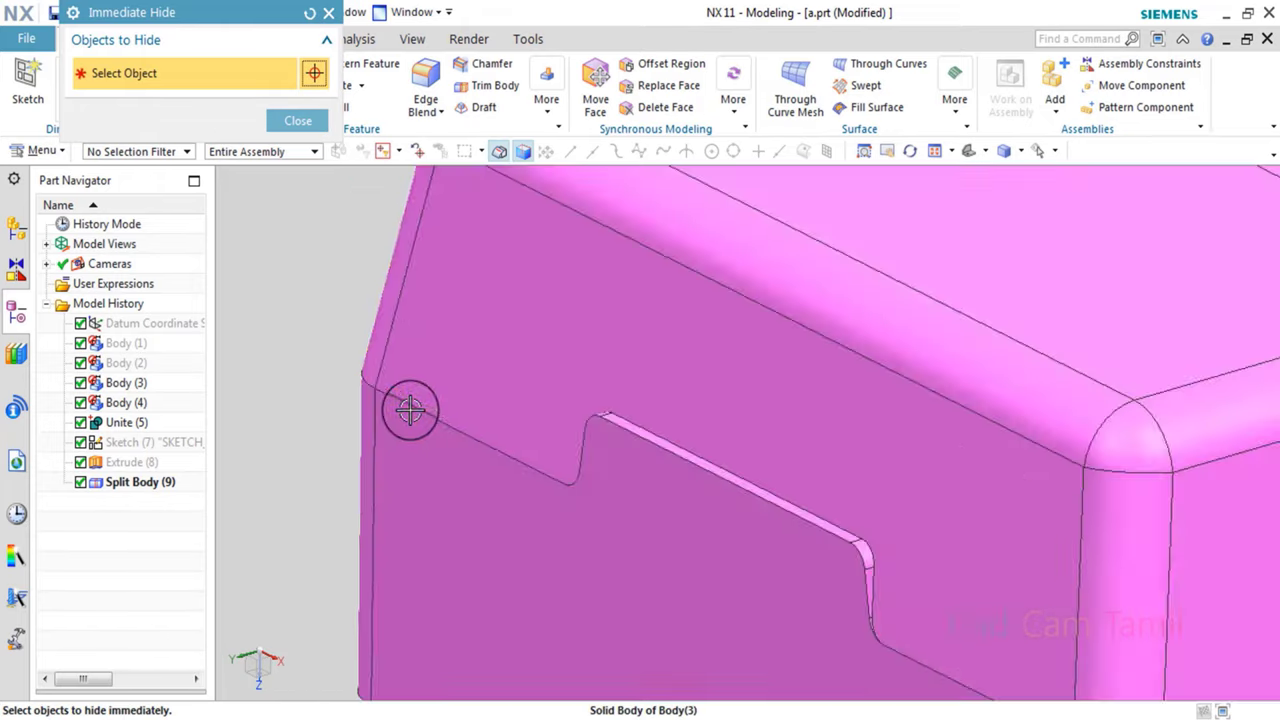
scroll(437, 432, "down", 2)
Orbit and zoom around the pink part's stepped parting edge, then close Immediate Hide.
middle_click_drag(437, 432, 416, 423)
middle_click_drag(416, 424, 480, 460)
scroll(555, 502, "down", 4)
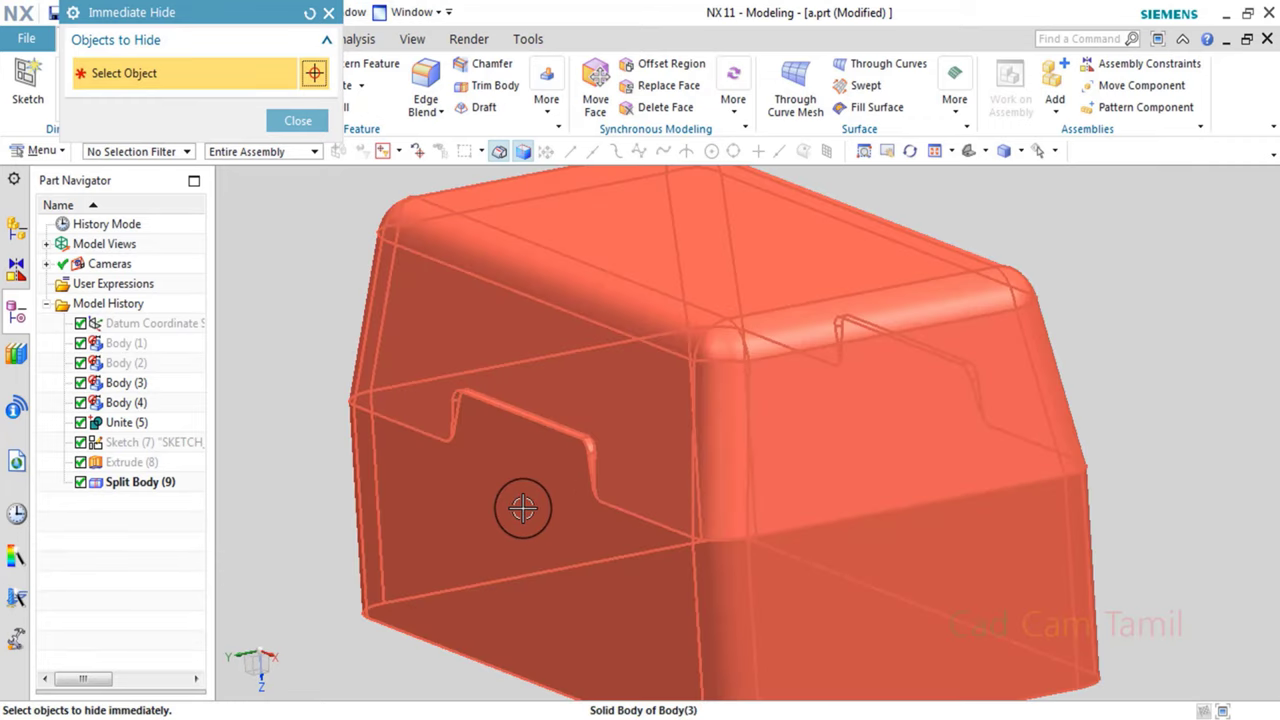
scroll(522, 508, "up", 3)
scroll(529, 500, "down", 2)
middle_click_drag(529, 500, 517, 494)
scroll(510, 480, "down", 5)
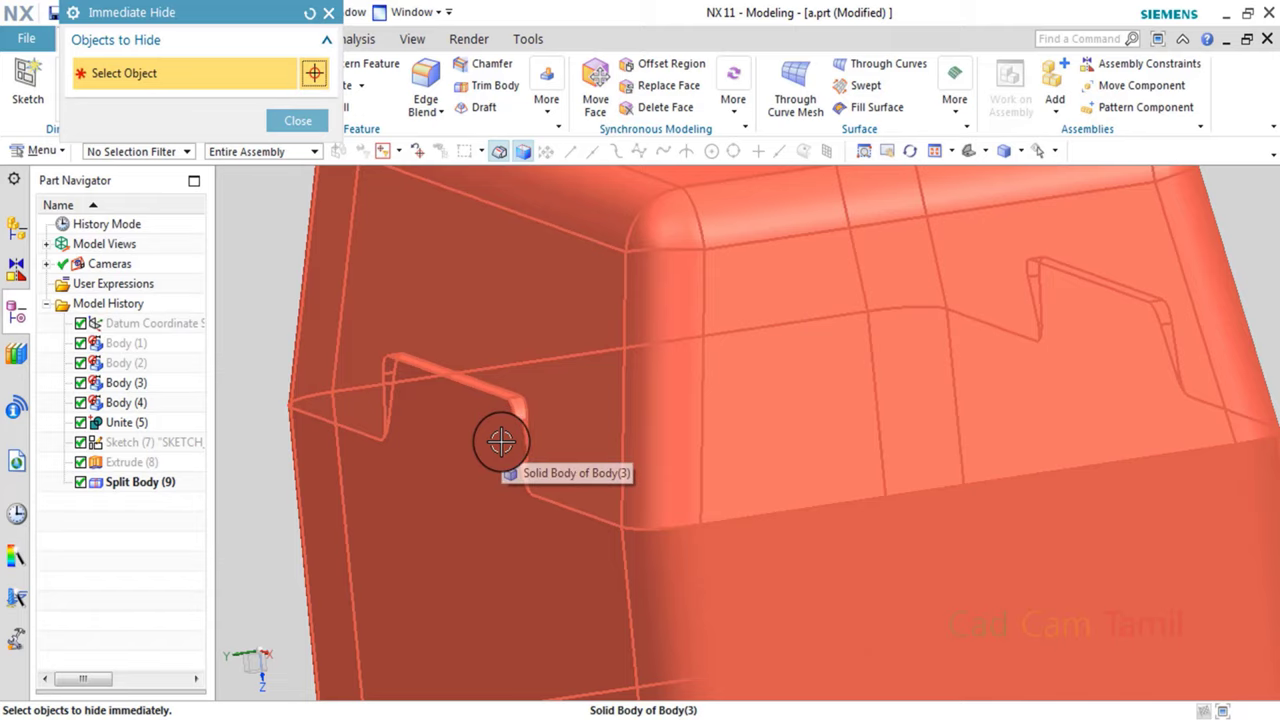
scroll(470, 430, "down", 2)
scroll(460, 440, "up", 4)
middle_click_drag(471, 449, 526, 443)
scroll(500, 447, "down", 4)
scroll(523, 446, "up", 3)
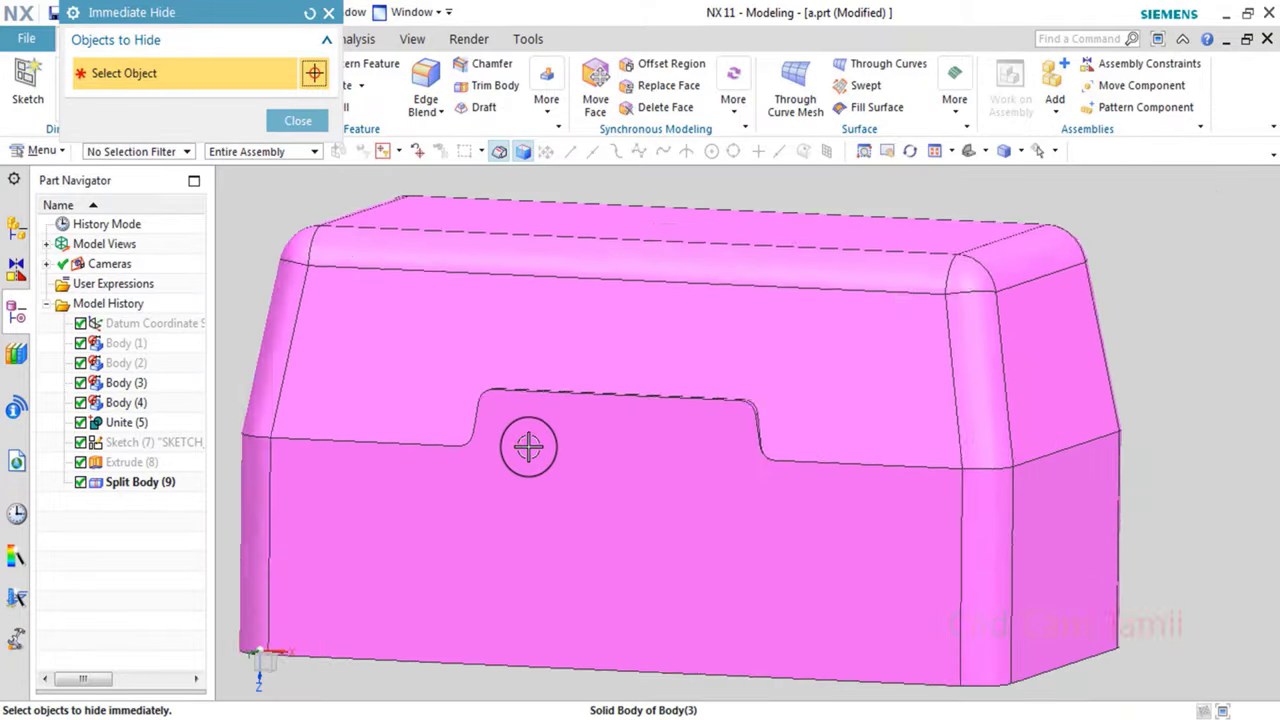
scroll(457, 398, "up", 2)
scroll(356, 456, "down", 3)
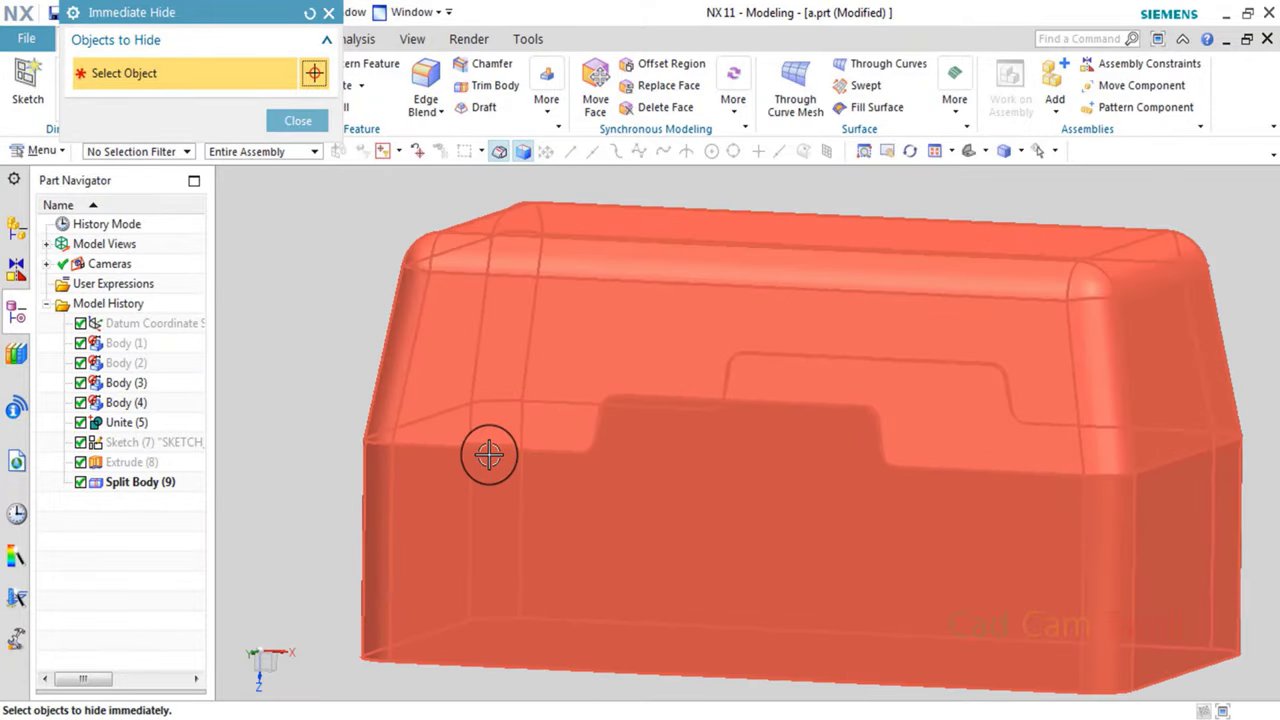
scroll(491, 451, "up", 3)
mouse_move(555, 462)
middle_mouse_down()
mouse_move(523, 477)
mouse_move(450, 400)
middle_mouse_up()
scroll(537, 466, "up", 2)
left_click(298, 120)
Show the Datum Coordinate System in the model.
scroll(452, 380, "down", 1)
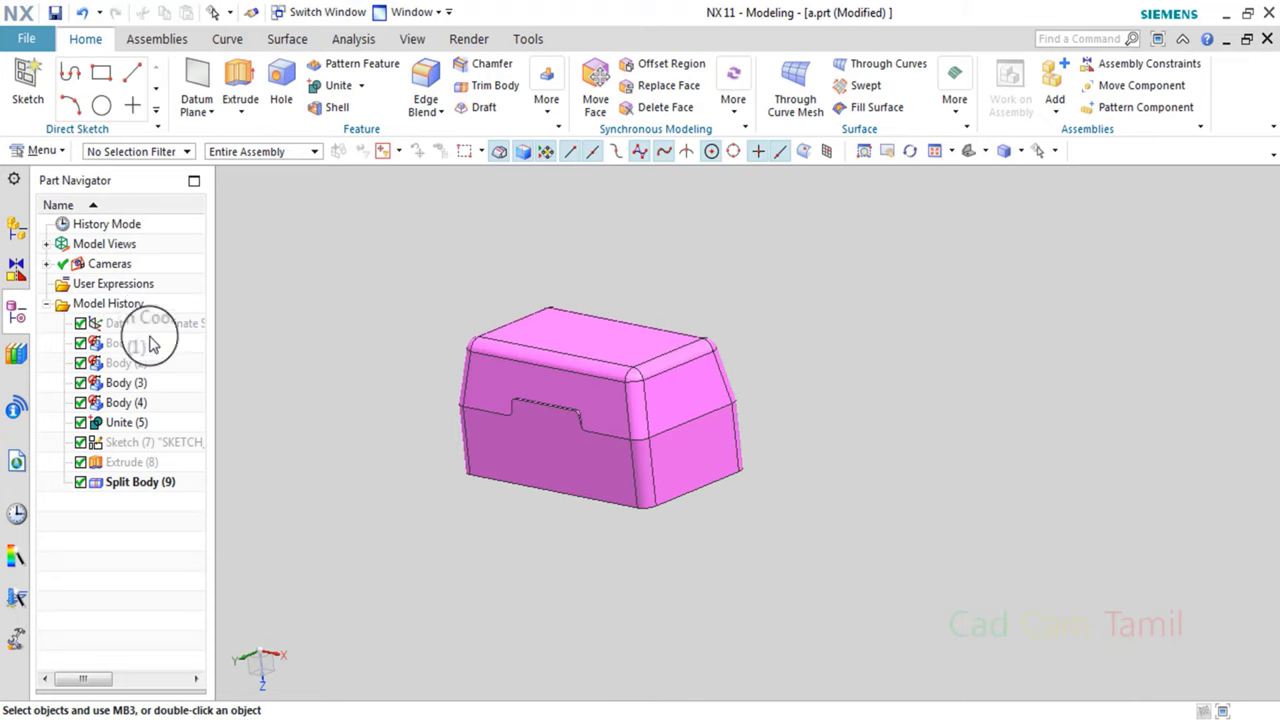
right_click(152, 332)
left_click(194, 209)
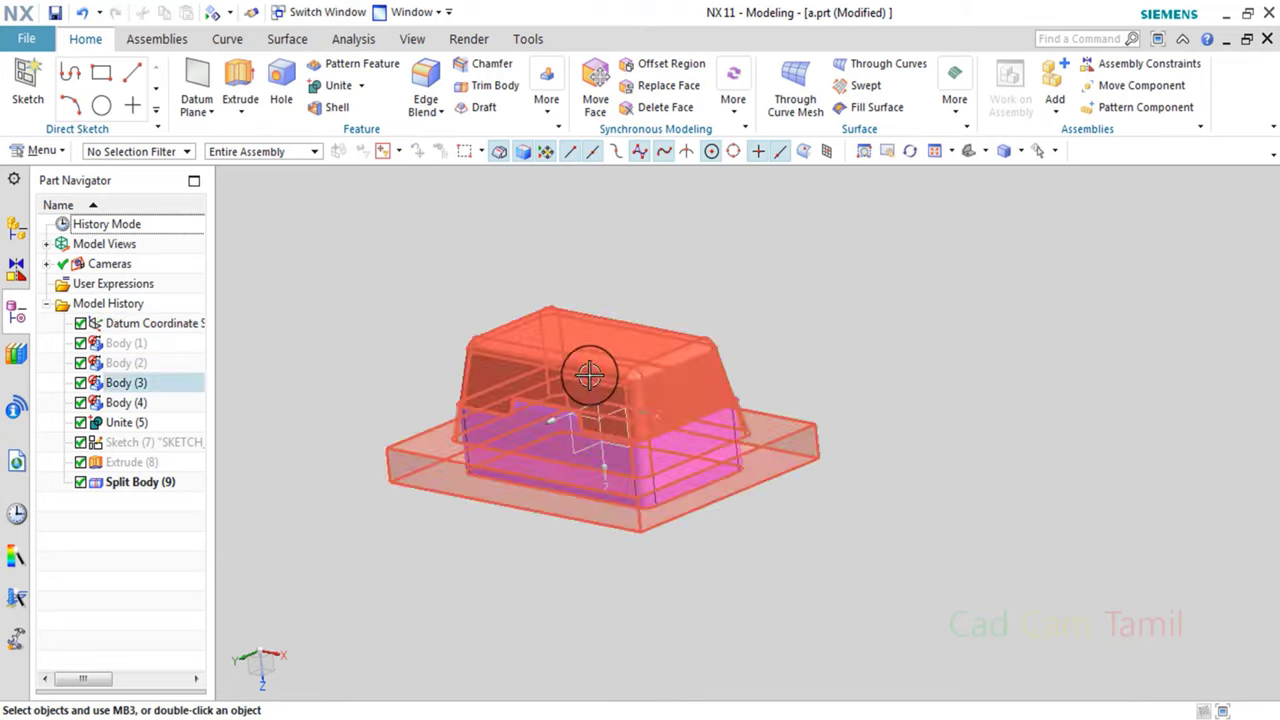
middle_click_drag(586, 377, 505, 400)
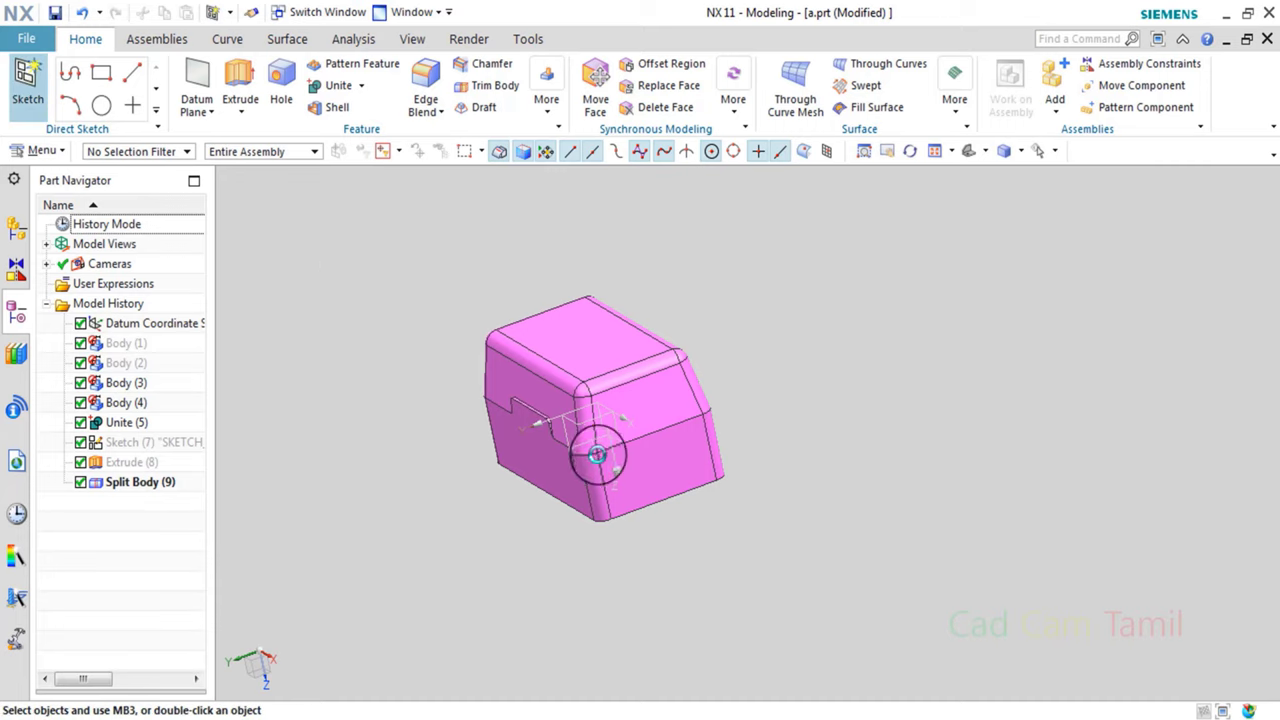
Create a new sketch and project the first parting-line edges into it.
left_click(28, 80)
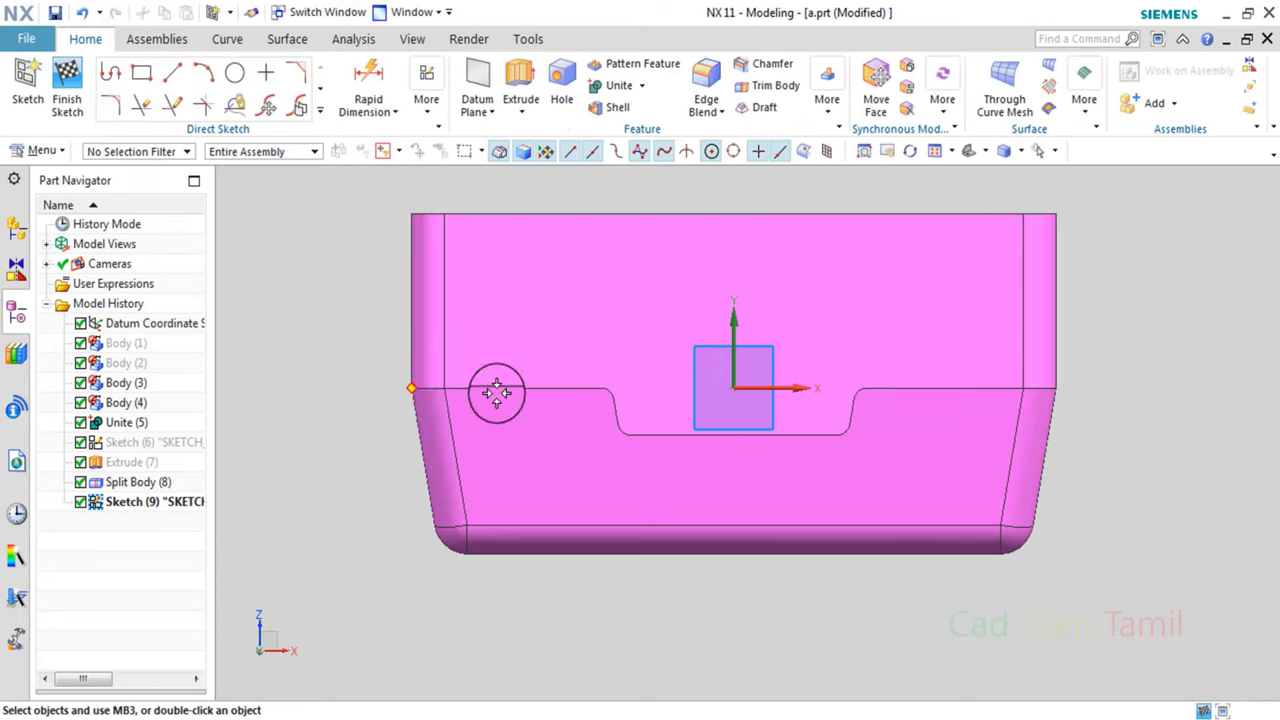
left_click(320, 111)
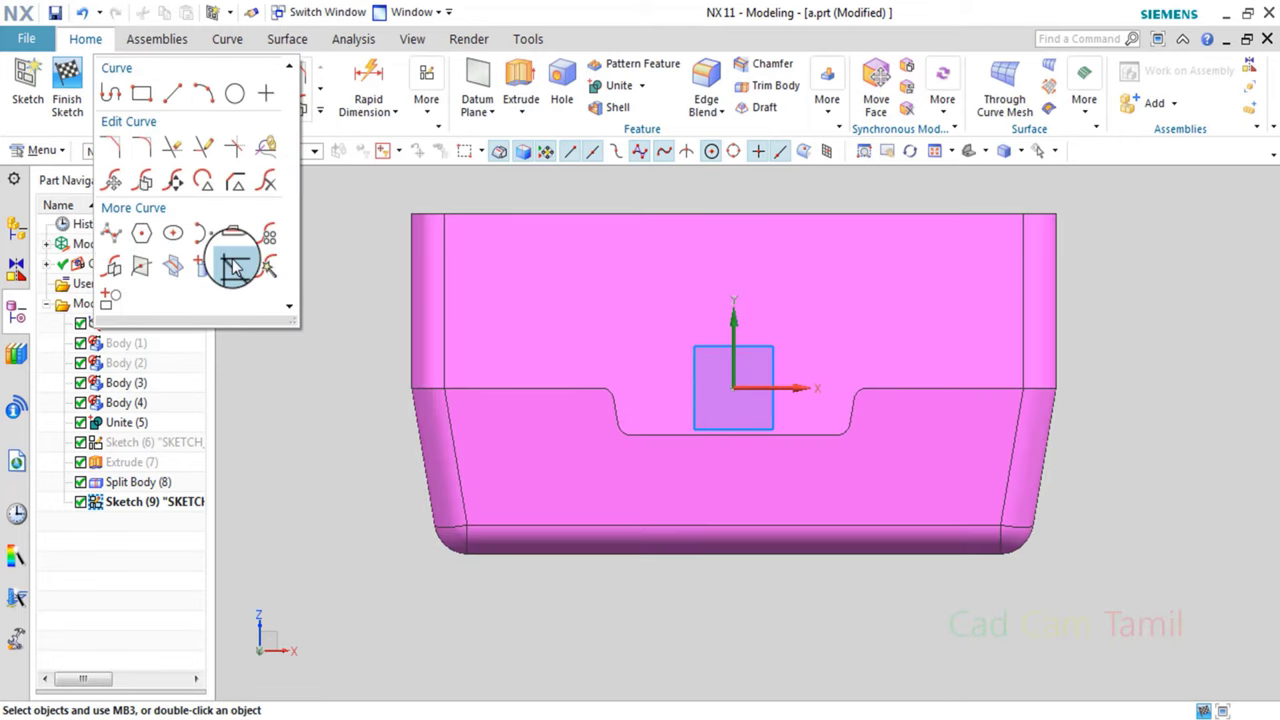
left_click(200, 270)
left_click(411, 386)
scroll(408, 376, "up", 5)
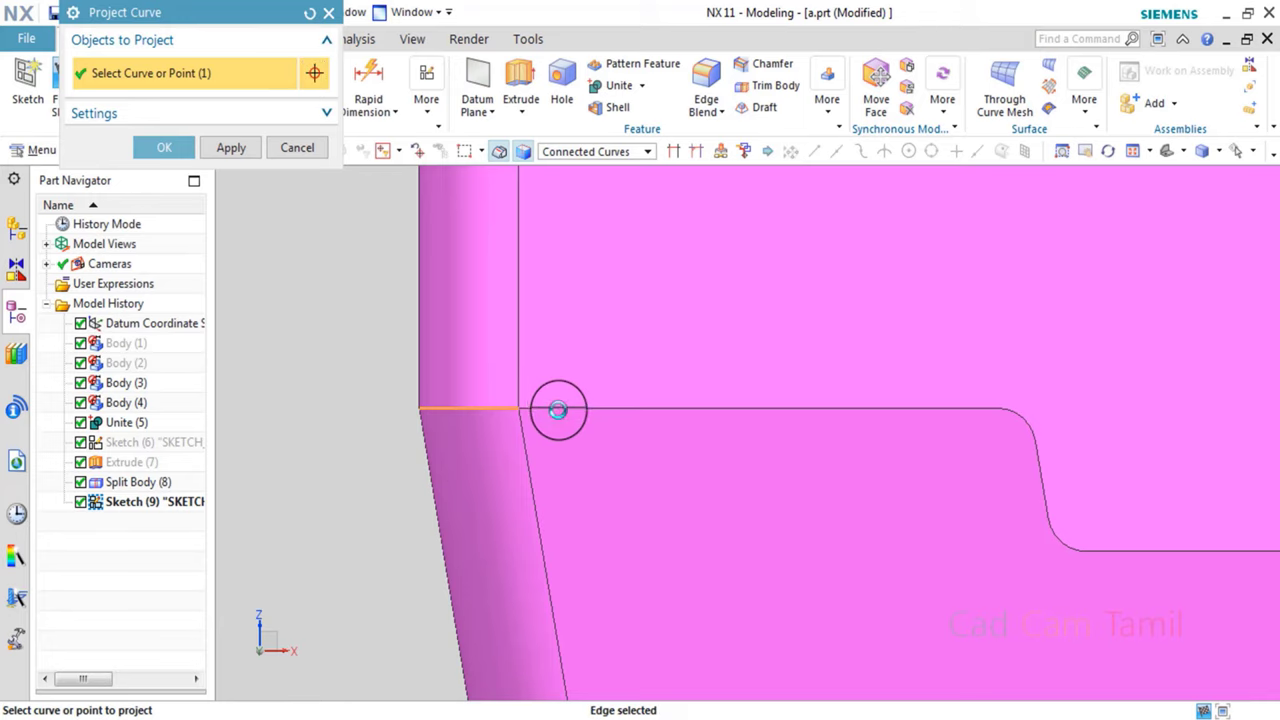
left_click(558, 410)
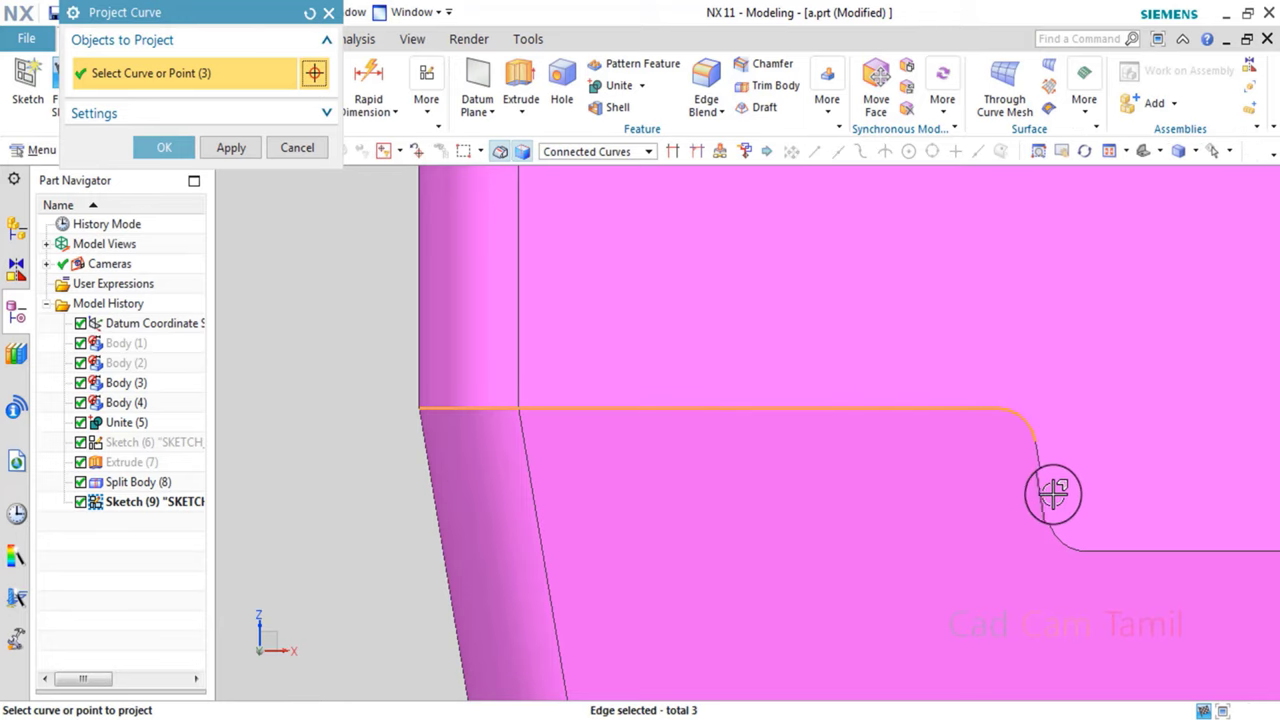
left_click(550, 426)
scroll(923, 523, "down", 2)
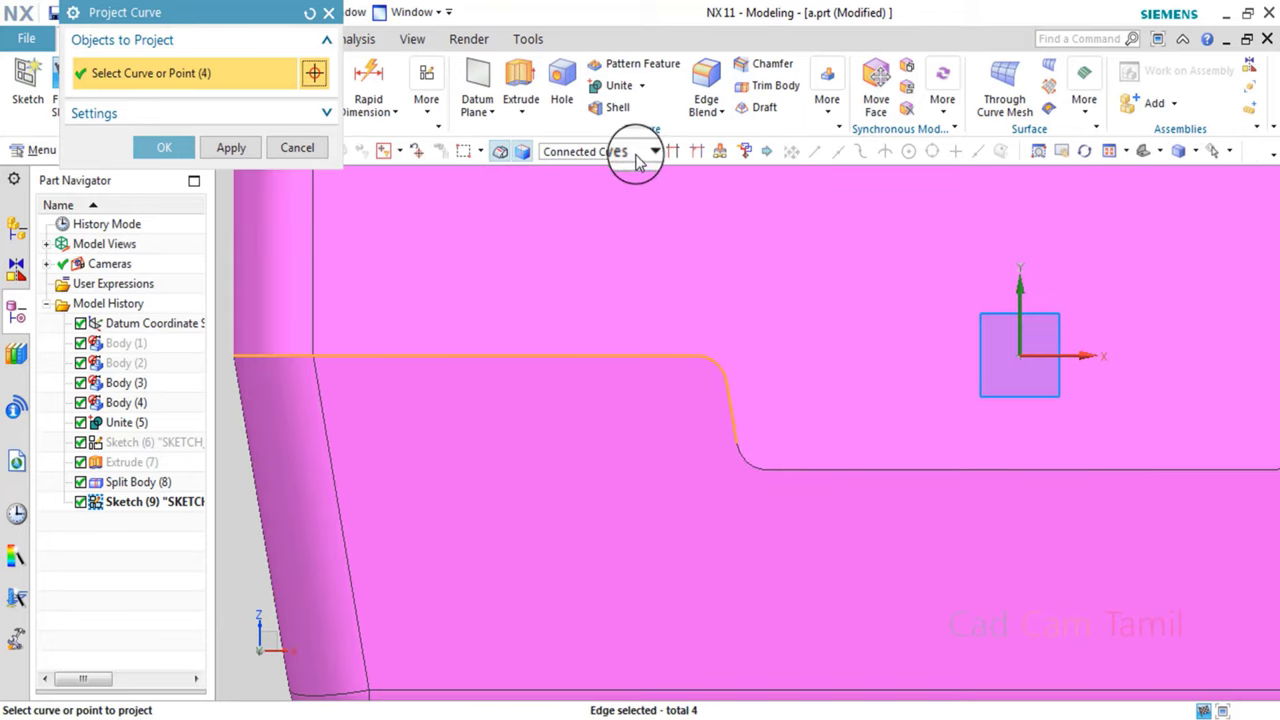
Use the Tangent Curves rule to add the whole parting-edge chain and confirm the projection.
left_click(648, 152)
left_click(580, 201)
left_click(634, 460)
scroll(1046, 490, "down", 3)
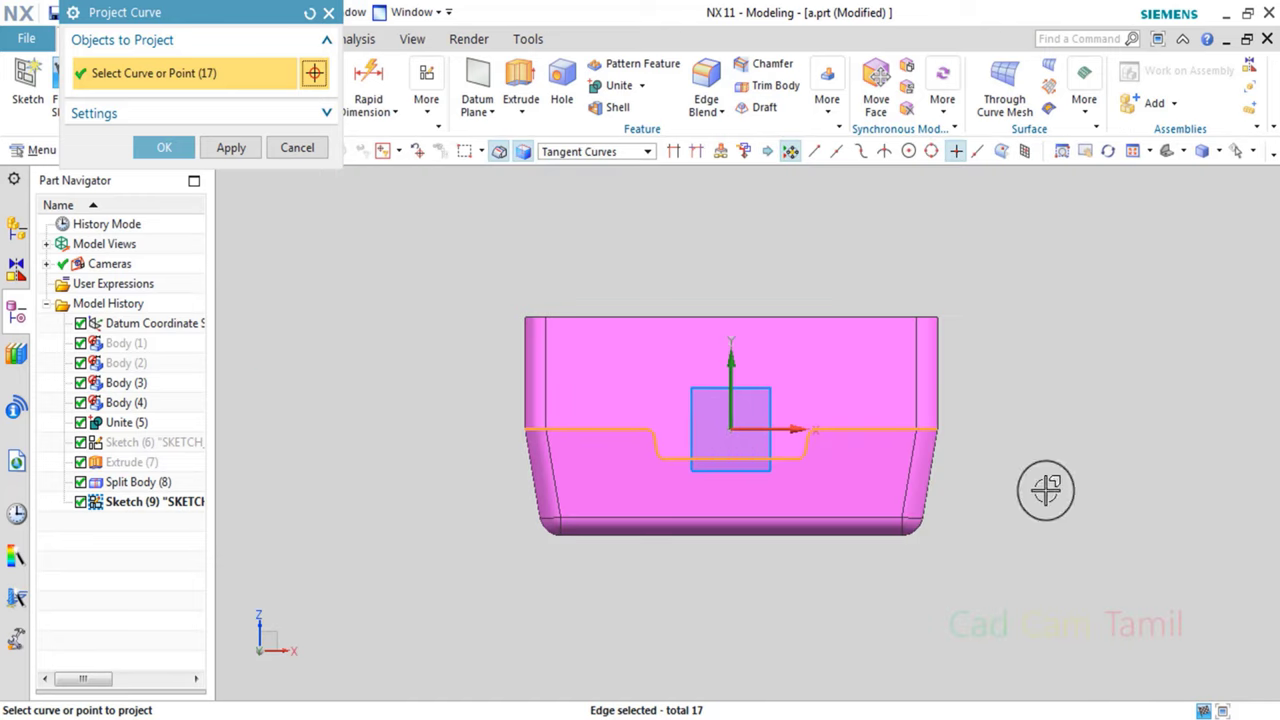
scroll(1057, 434, "down", 2)
left_click(140, 150)
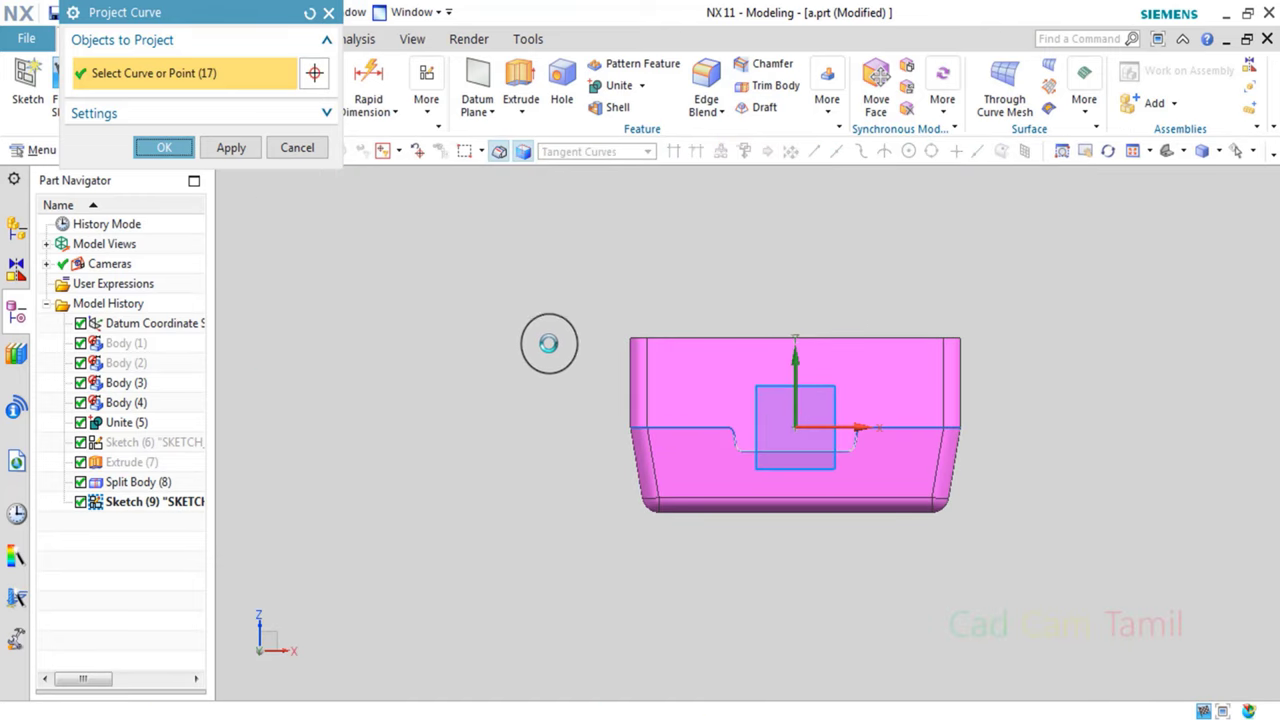
left_click(70, 82)
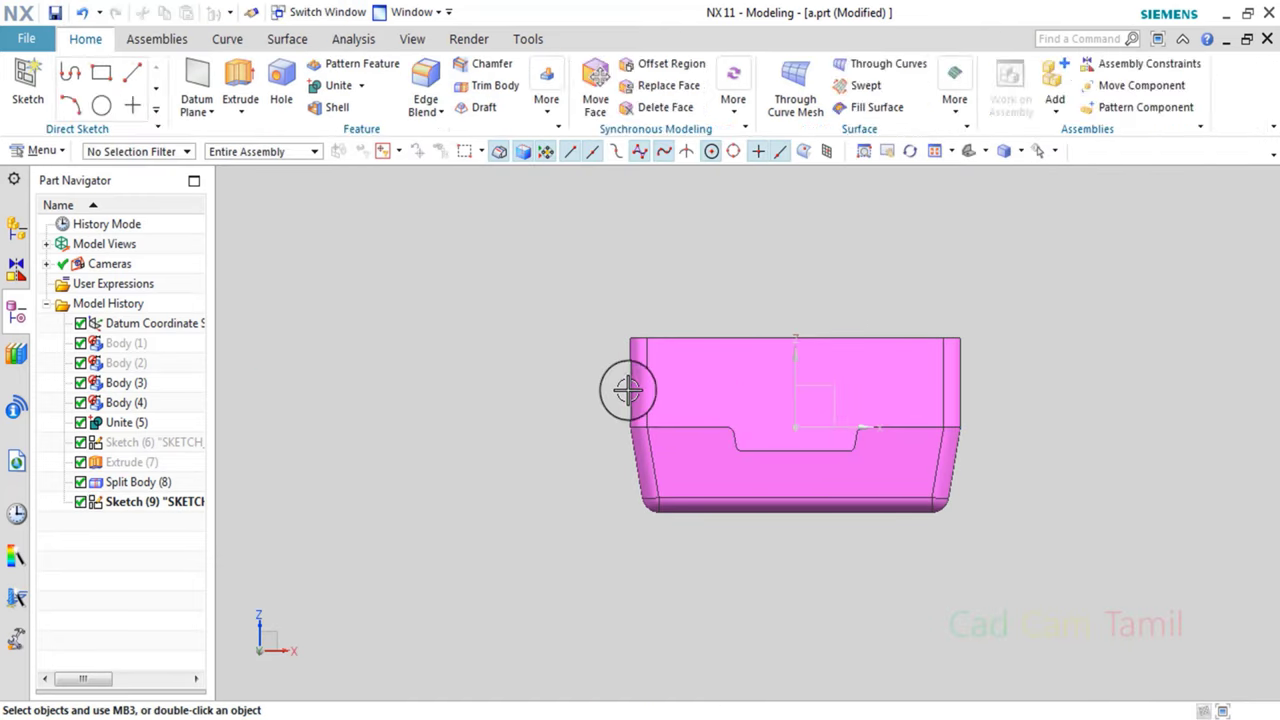
middle_click_drag(629, 386, 531, 402)
left_click(246, 84)
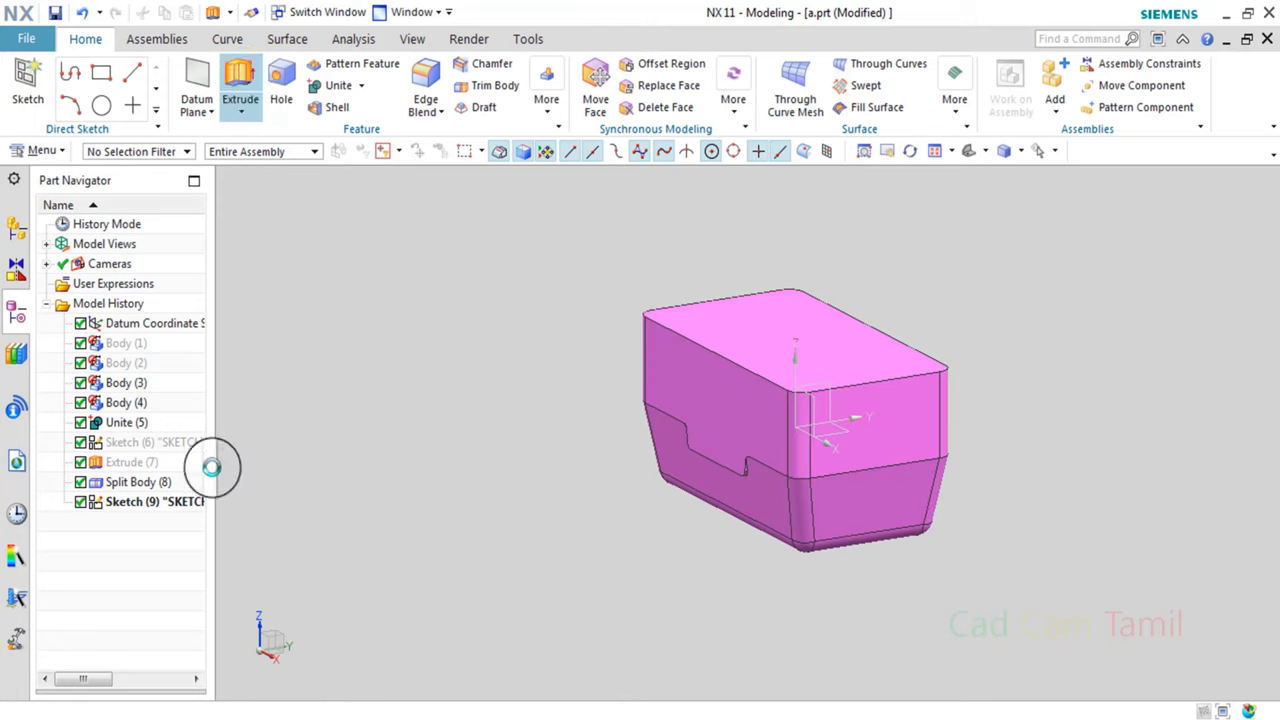
scroll(606, 398, "down", 2)
left_click(604, 155)
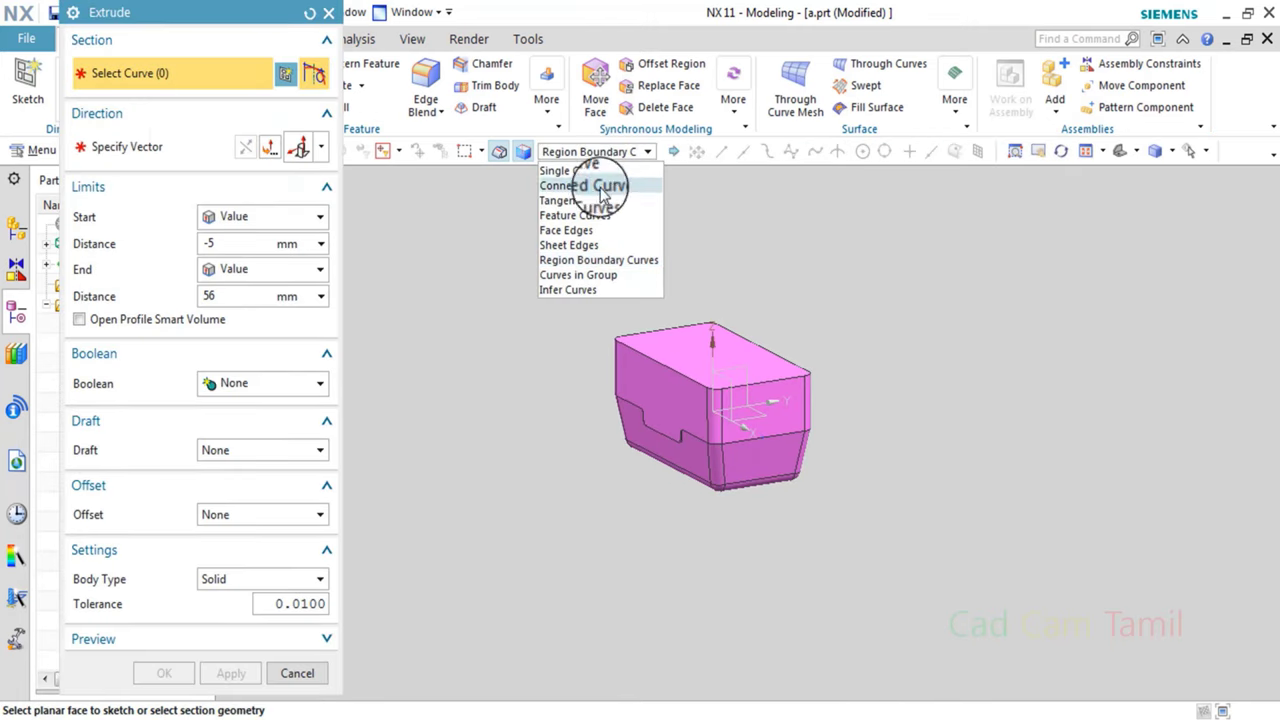
left_click(596, 195)
left_click_drag(263, 12, 463, 44)
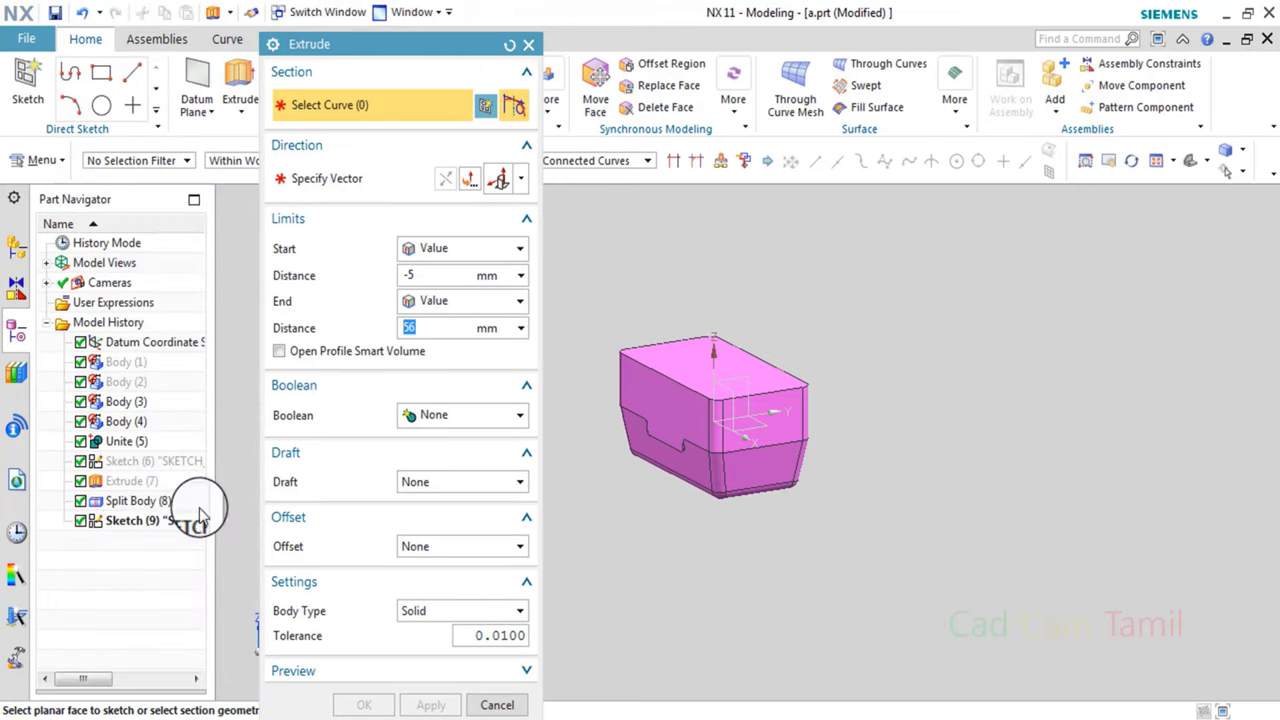
left_click(175, 522)
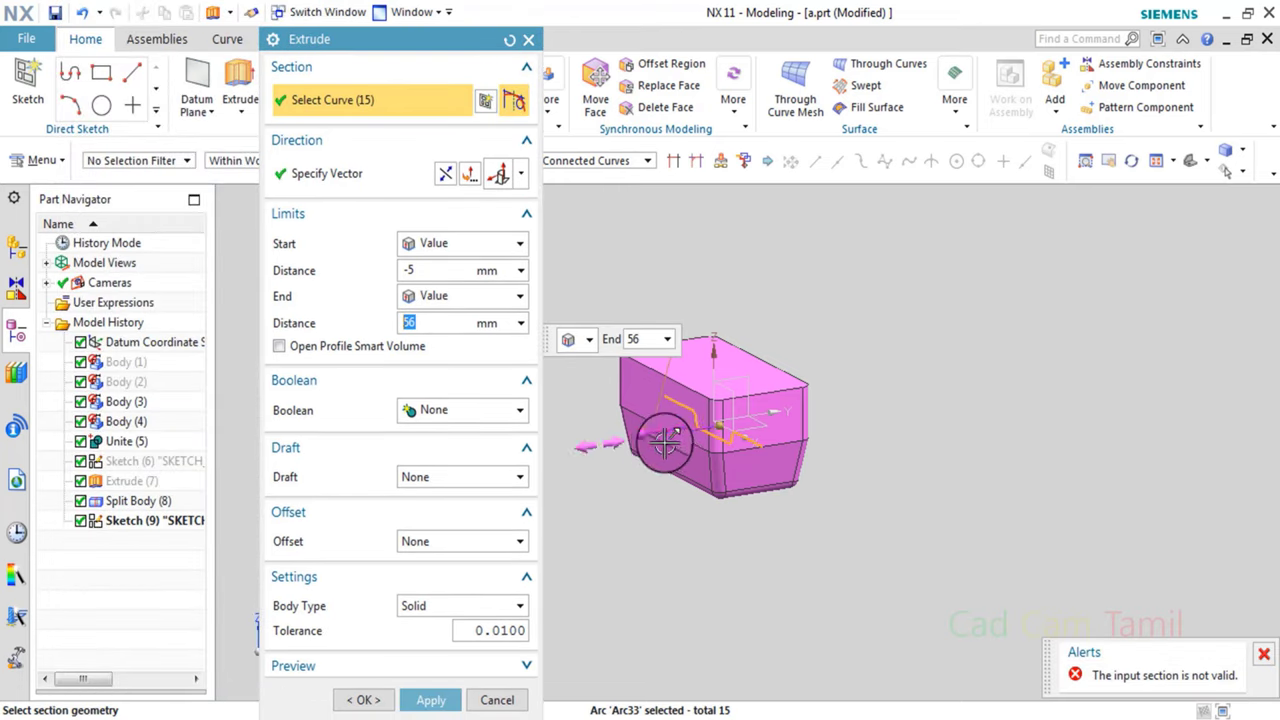
left_click(443, 412)
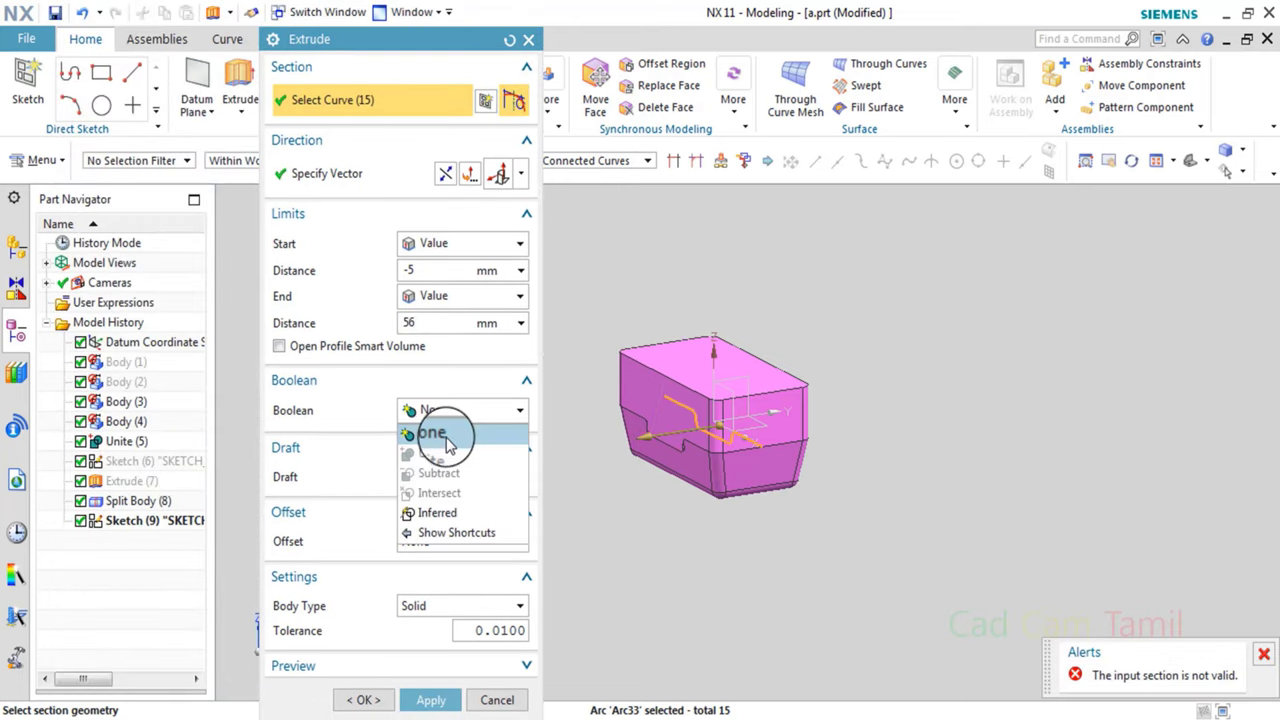
left_click(443, 432)
type("135")
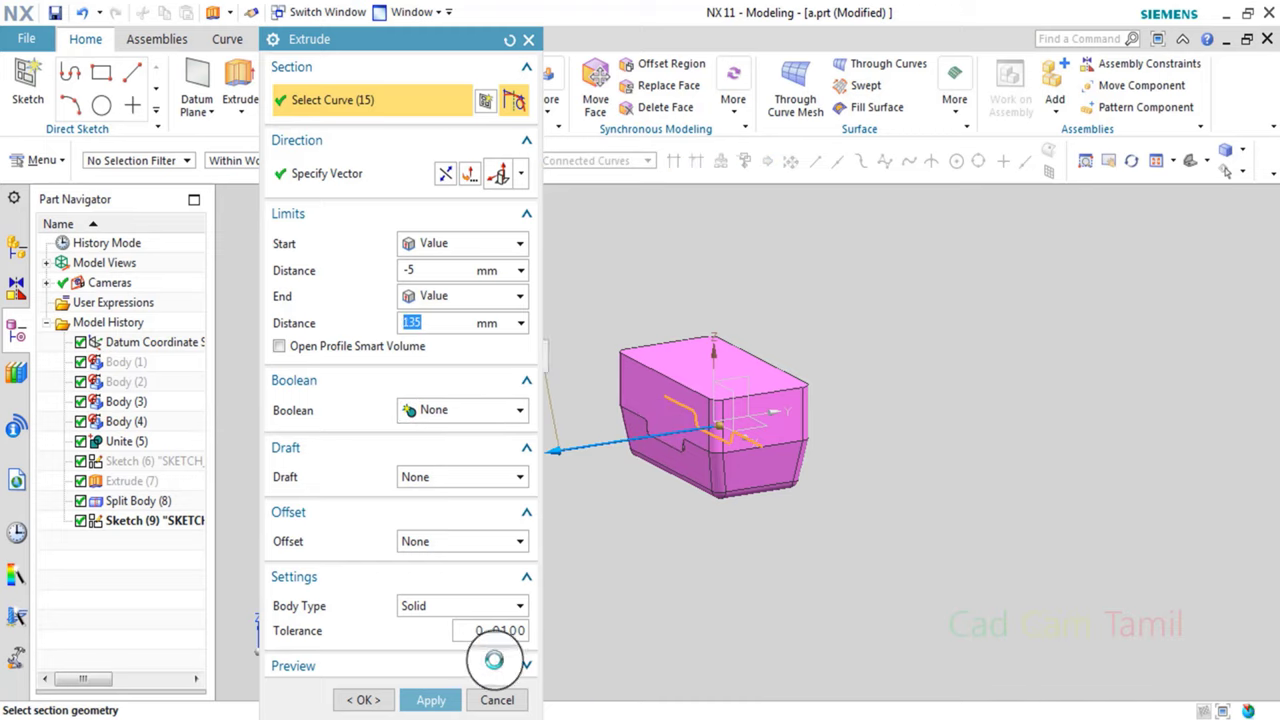
left_click(497, 699)
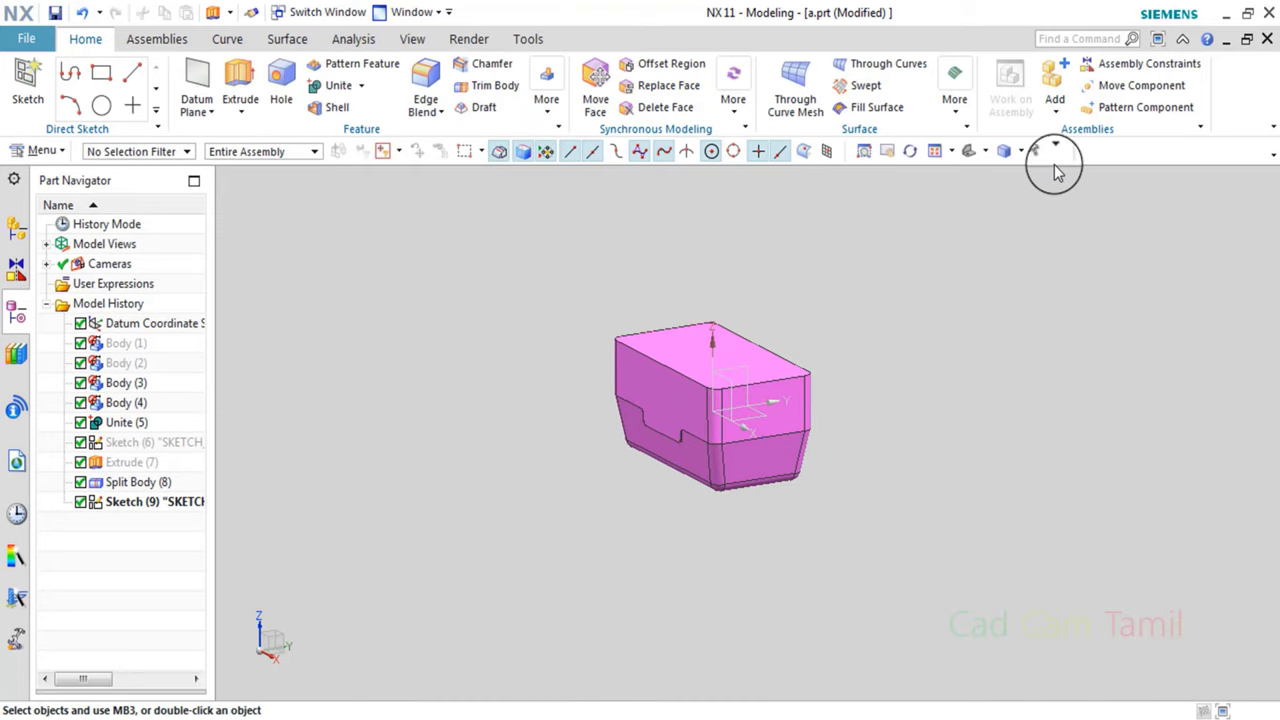
left_click(1037, 150)
left_click(686, 440)
Start an extrusion with the Single Curve rule, picking the first parting-line segments, start distance 0.
scroll(737, 391, "up", 2)
scroll(777, 431, "down", 2)
scroll(515, 240, "up", 2)
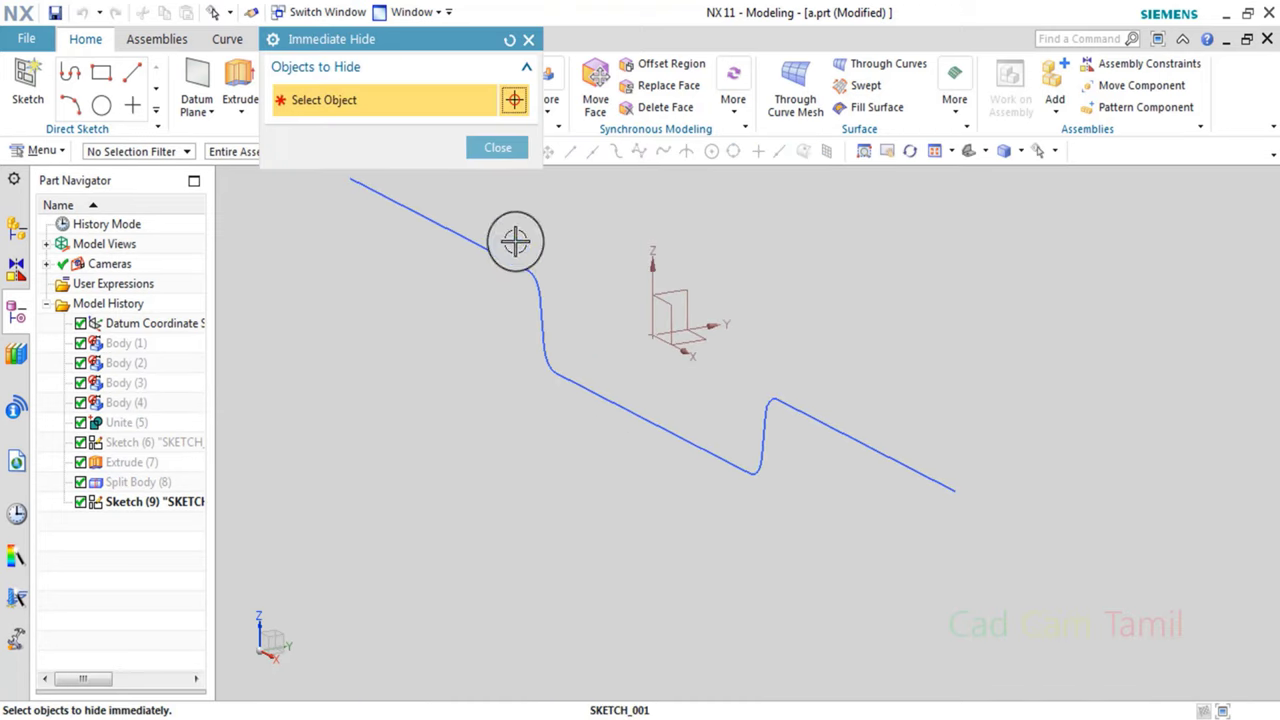
left_click(475, 148)
left_click(237, 71)
scroll(720, 612, "down", 3)
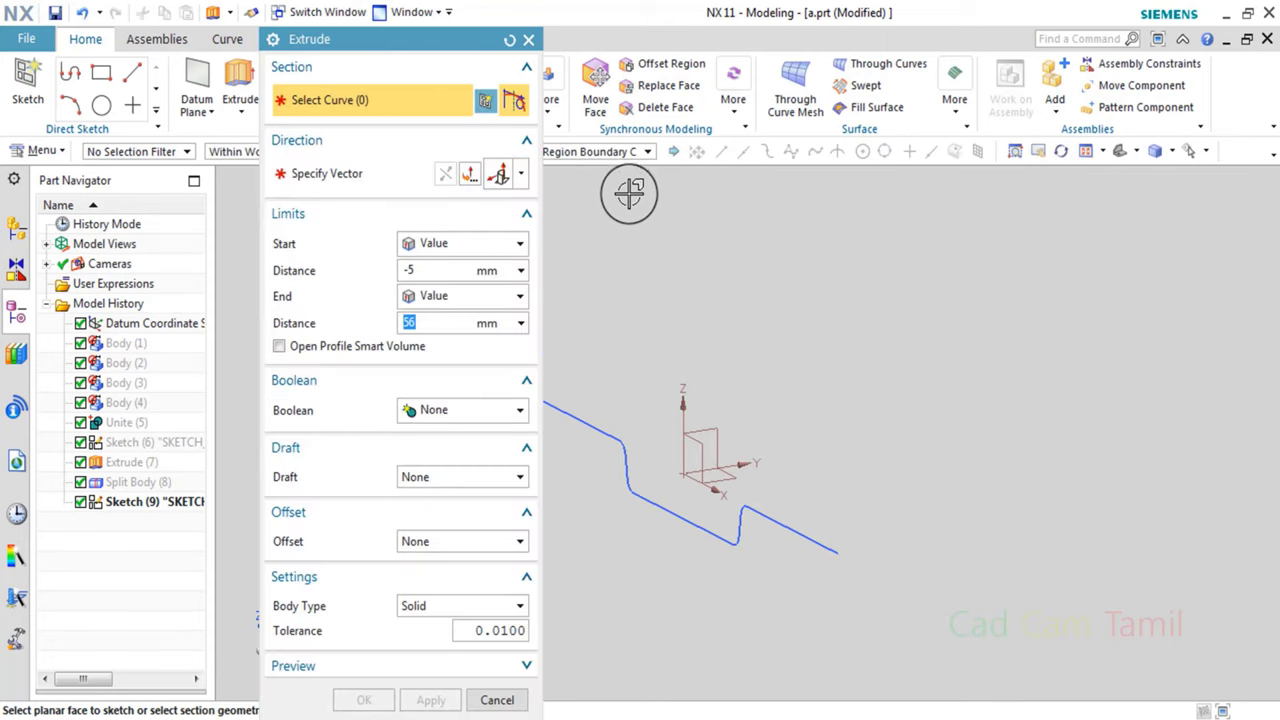
left_click(608, 151)
left_click(609, 168)
scroll(811, 463, "down", 1)
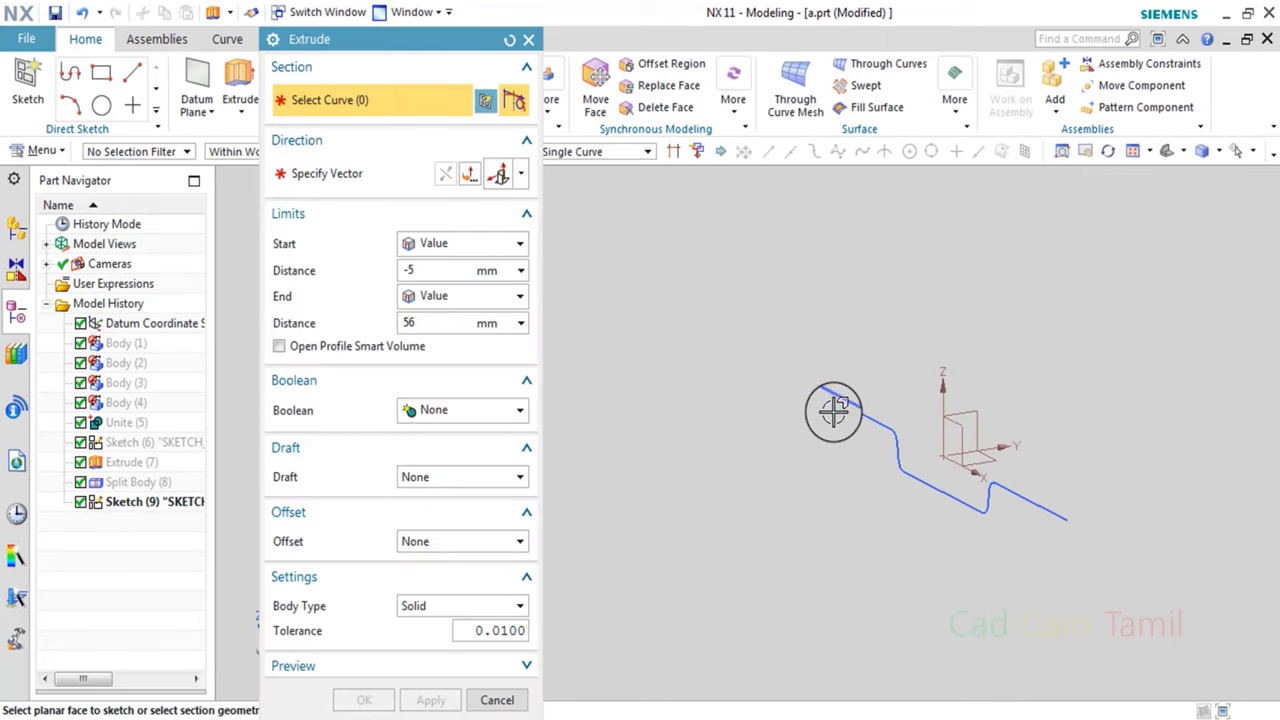
left_click(858, 424)
scroll(880, 429, "up", 1)
scroll(903, 443, "up", 1)
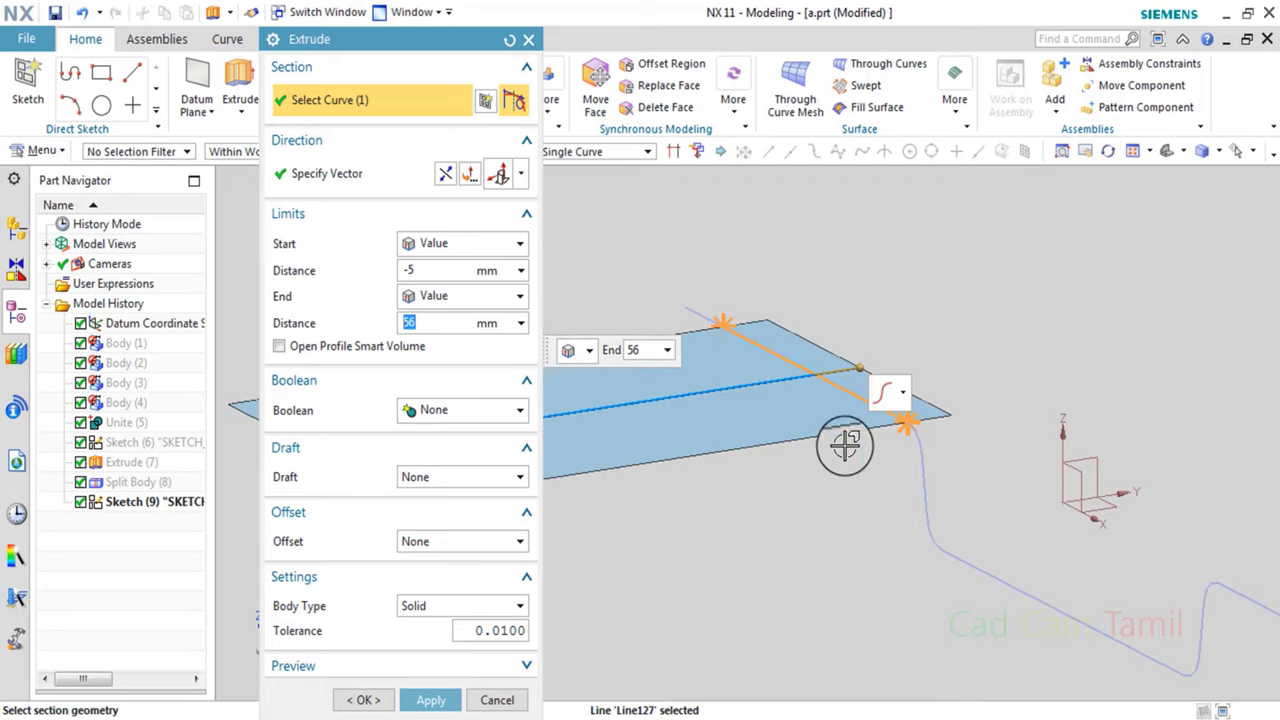
left_click(686, 406)
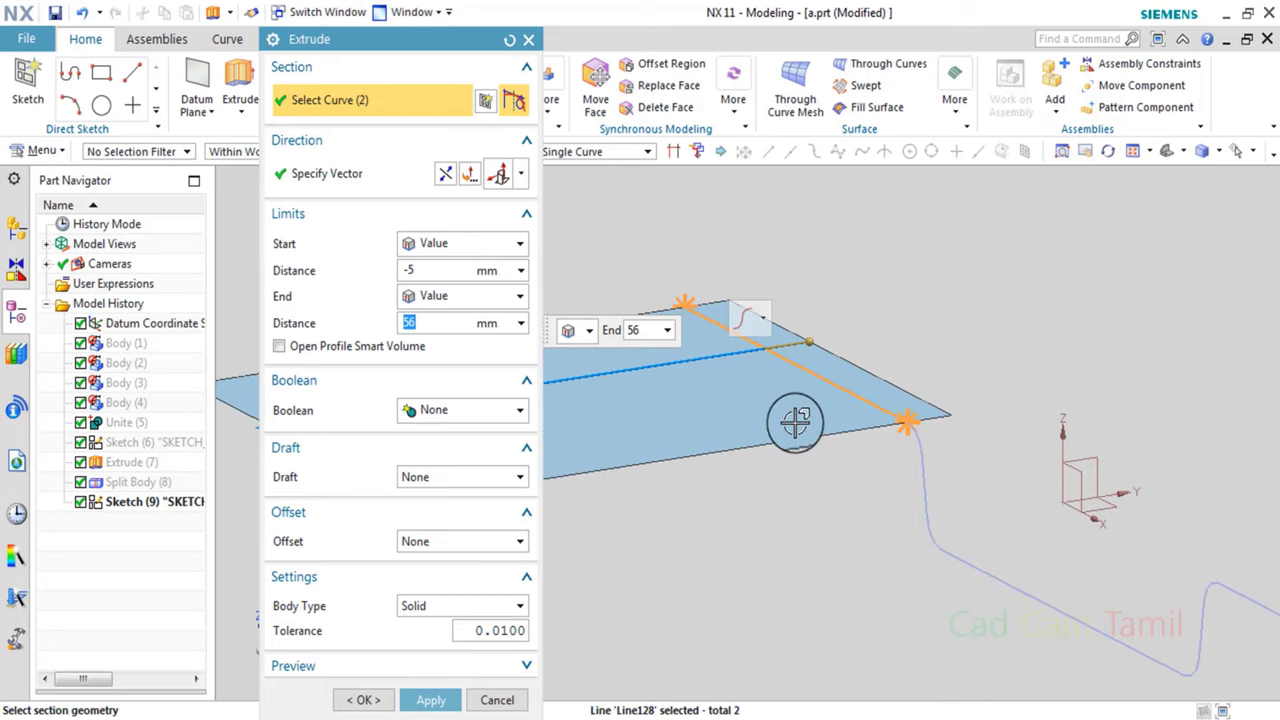
left_click(422, 272)
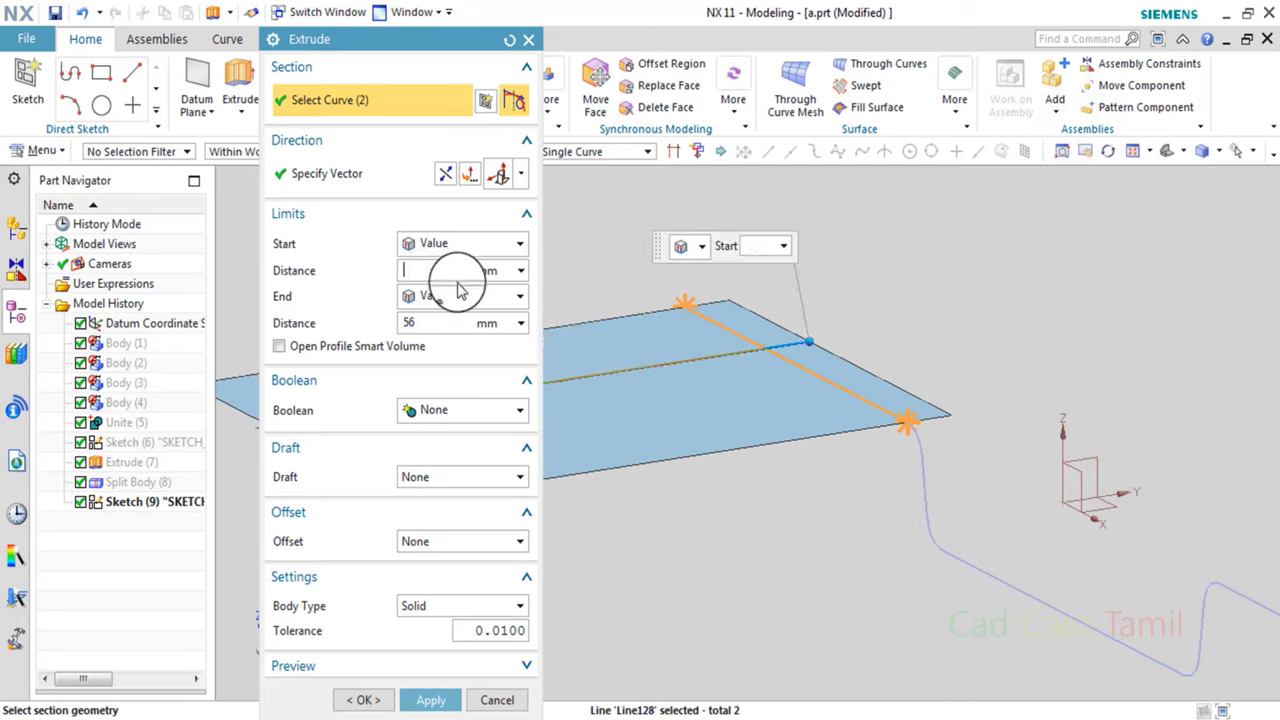
type("0")
key("Return")
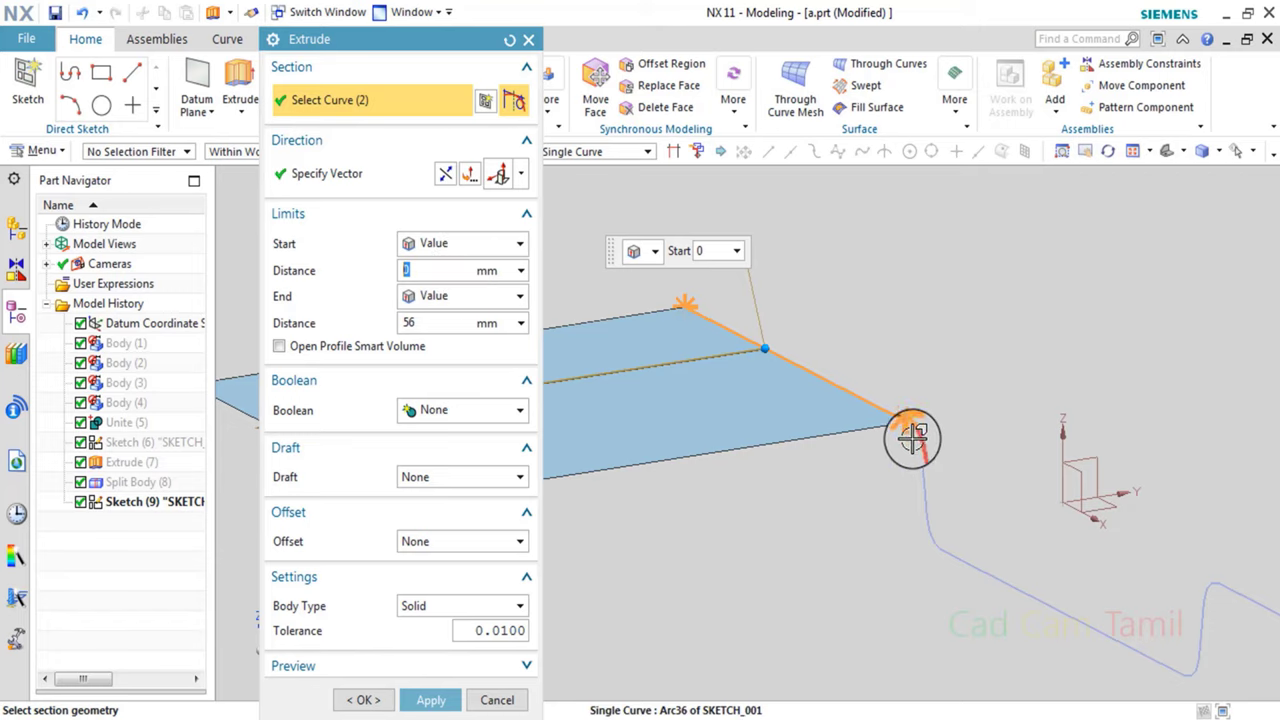
Add the remaining parting-line arcs and lines to the extrusion profile.
left_click(912, 436)
left_click(931, 528)
scroll(931, 531, "up", 2)
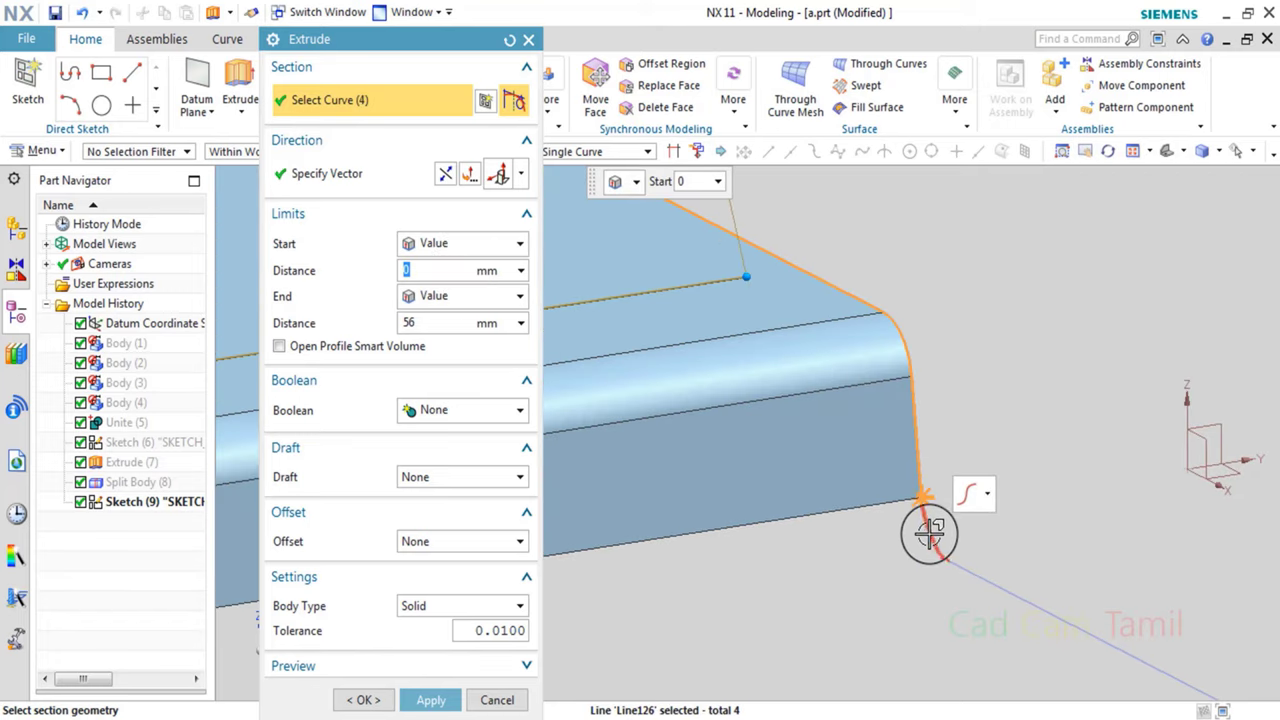
left_click(975, 560)
left_click(663, 461)
scroll(829, 543, "down", 2)
scroll(951, 549, "up", 4)
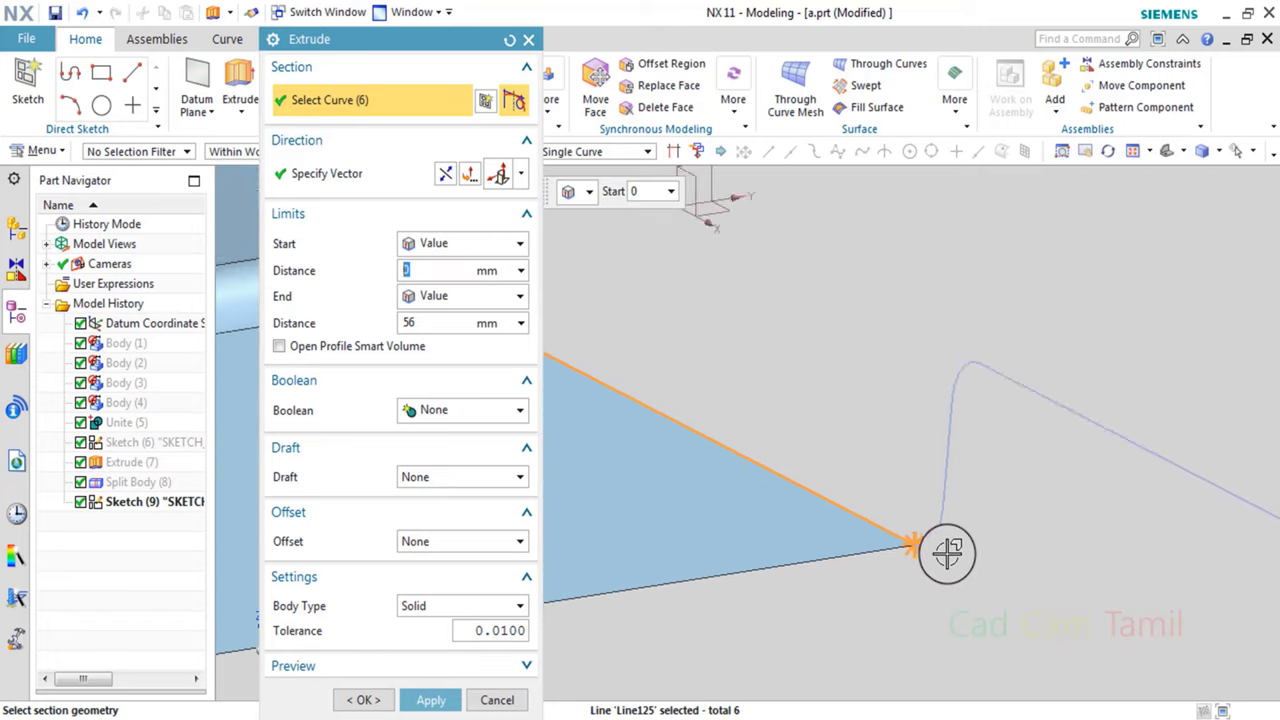
left_click(935, 486)
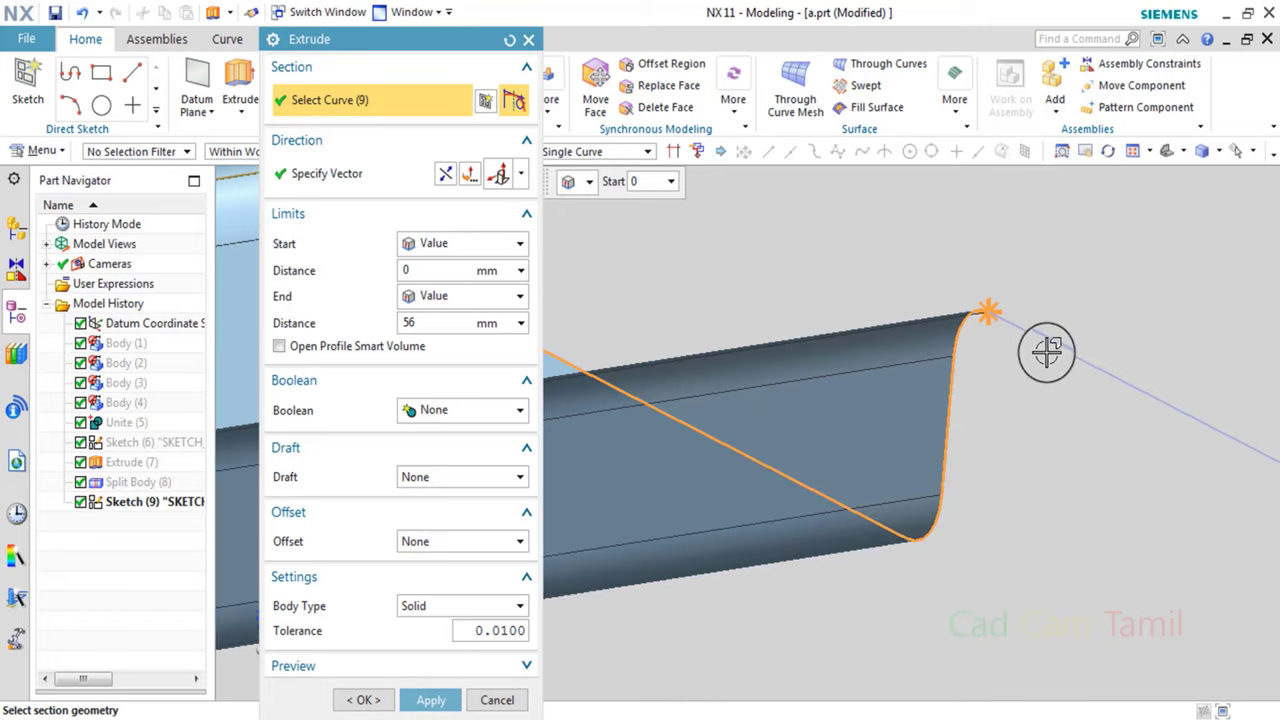
left_click(1163, 543)
left_click(1177, 451)
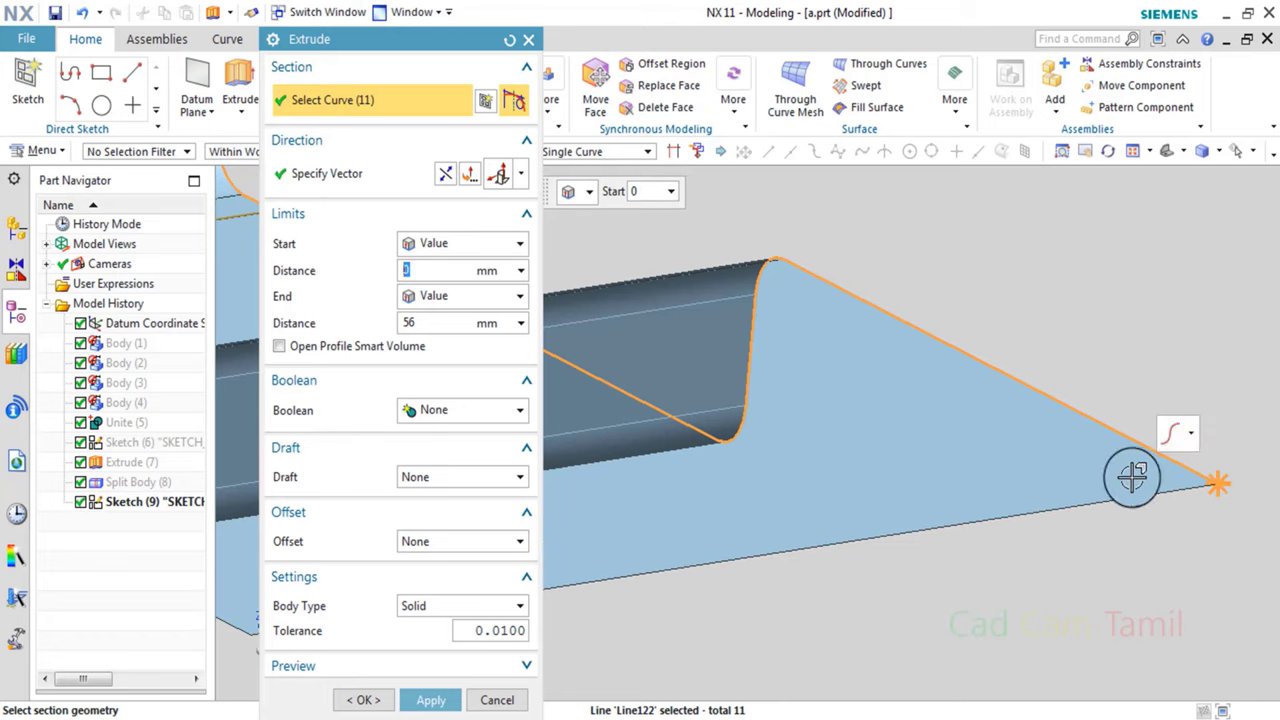
scroll(918, 372, "down", 3)
middle_click_drag(920, 423, 751, 409)
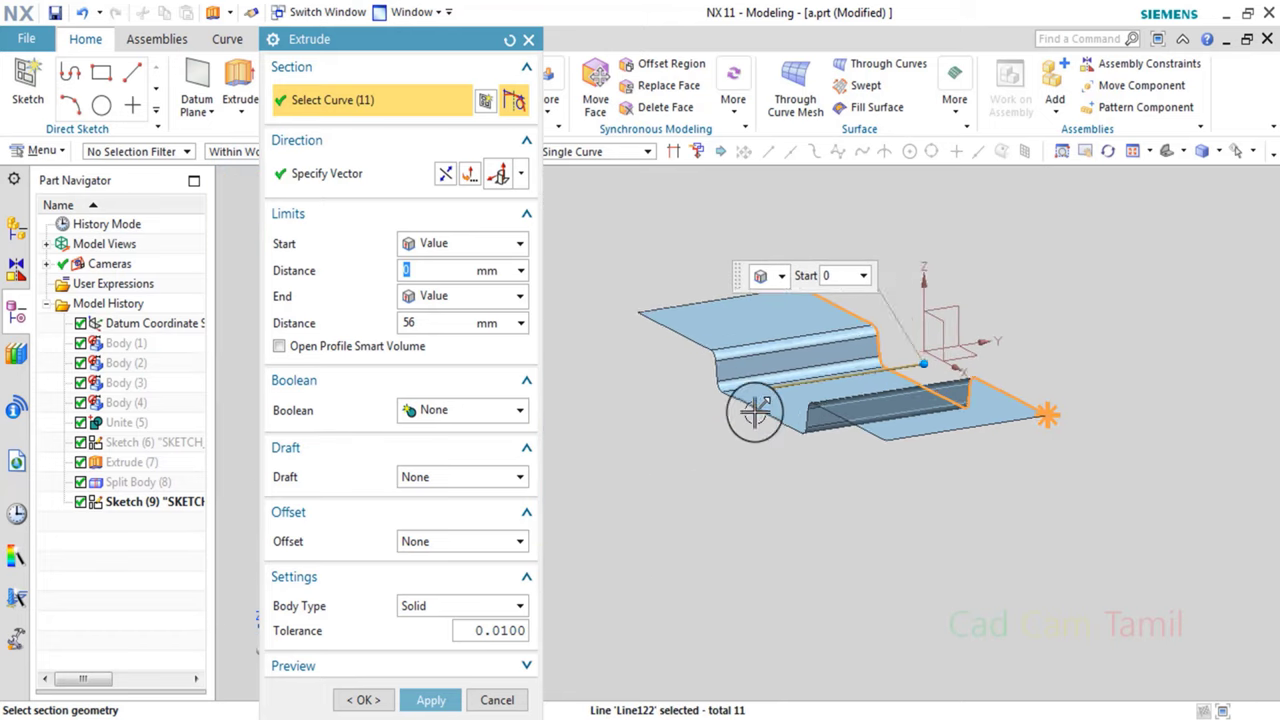
Set the end limit to Symmetric Value 56 mm and create the parting sheet.
left_click(462, 296)
left_click(481, 341)
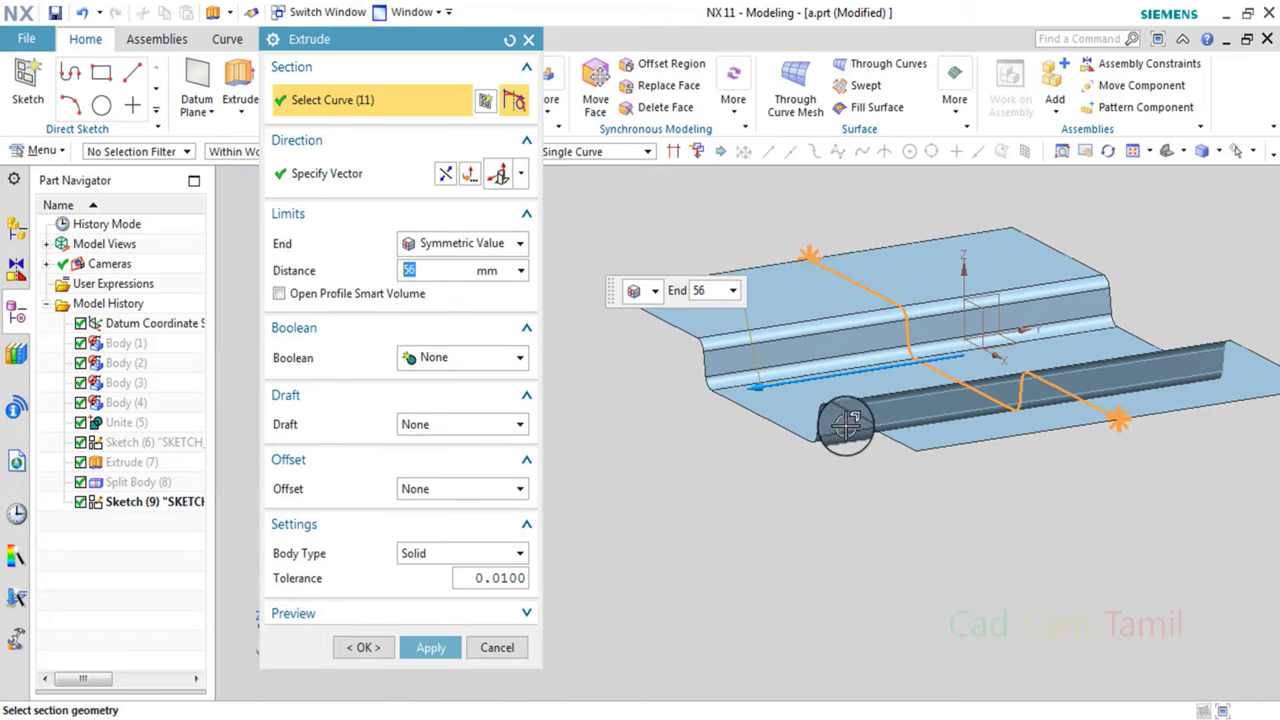
left_click(431, 647)
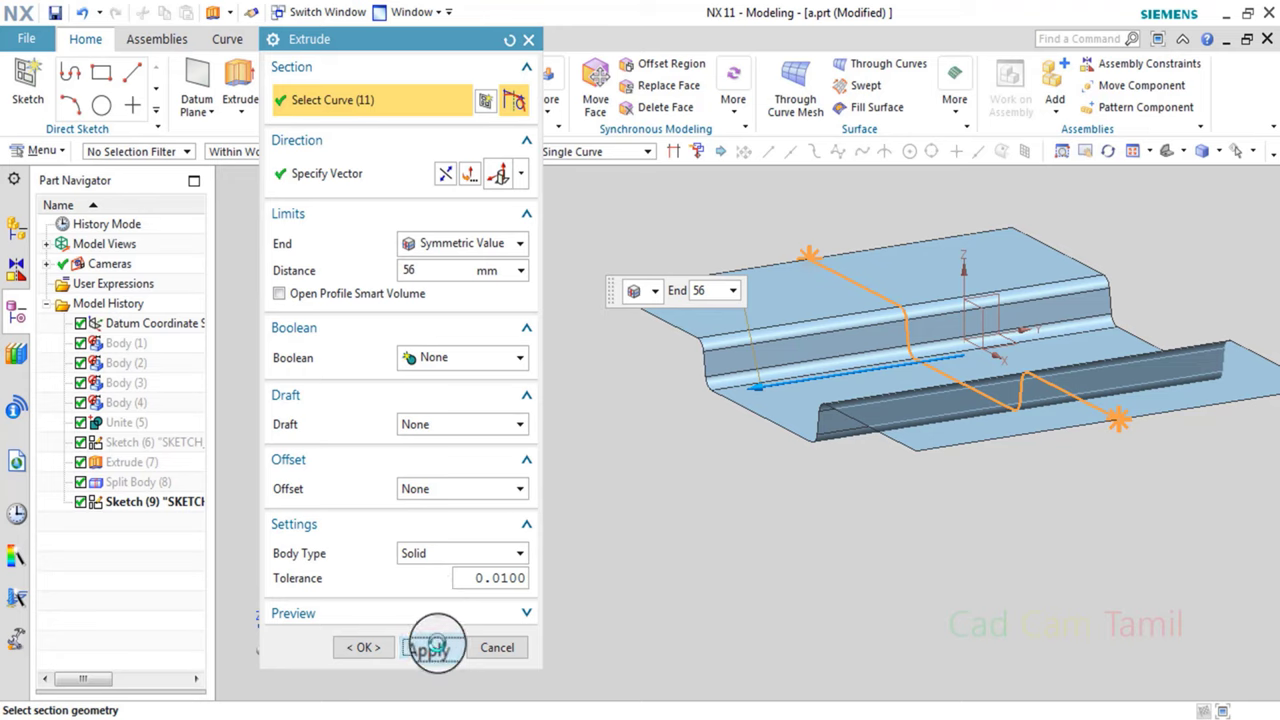
left_click(497, 647)
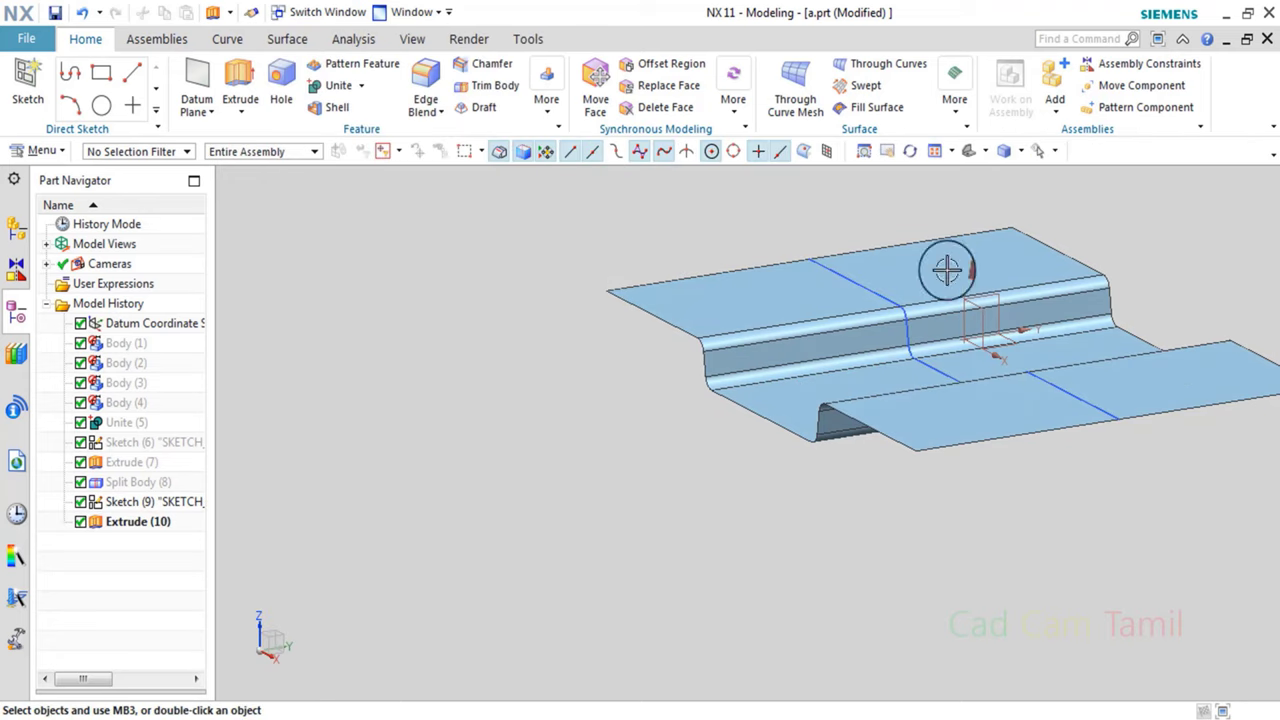
Bring the hidden bodies back into view and fit the whole model.
middle_click_drag(946, 269, 771, 403)
scroll(1022, 180, "up", 2)
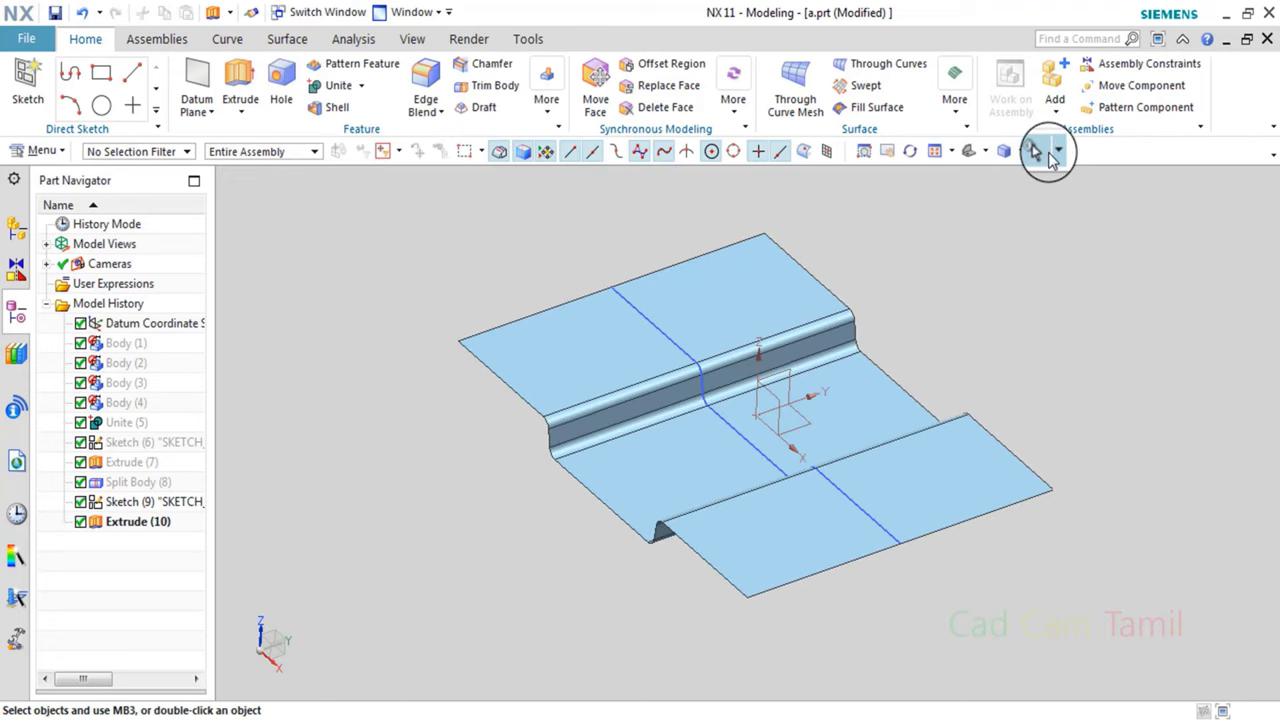
left_click(1058, 151)
left_click(1066, 174)
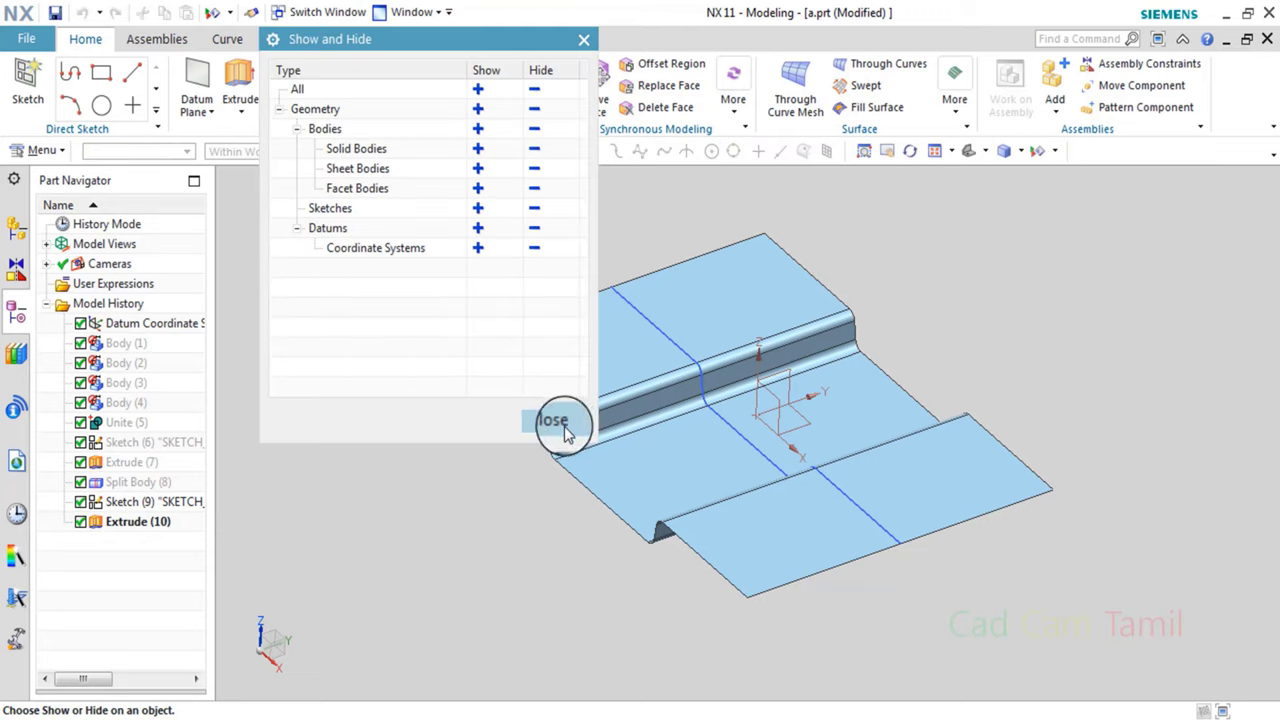
left_click(562, 424)
left_click(1052, 150)
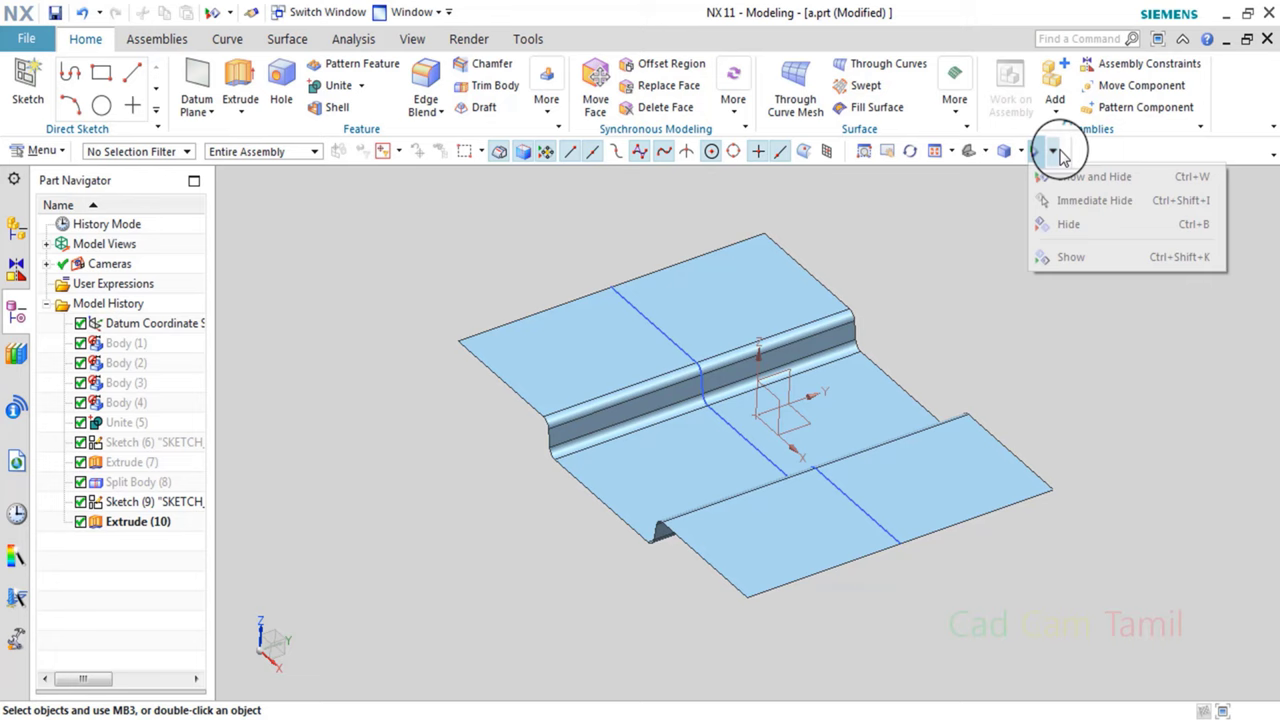
left_click(1137, 256)
key("ctrl+f")
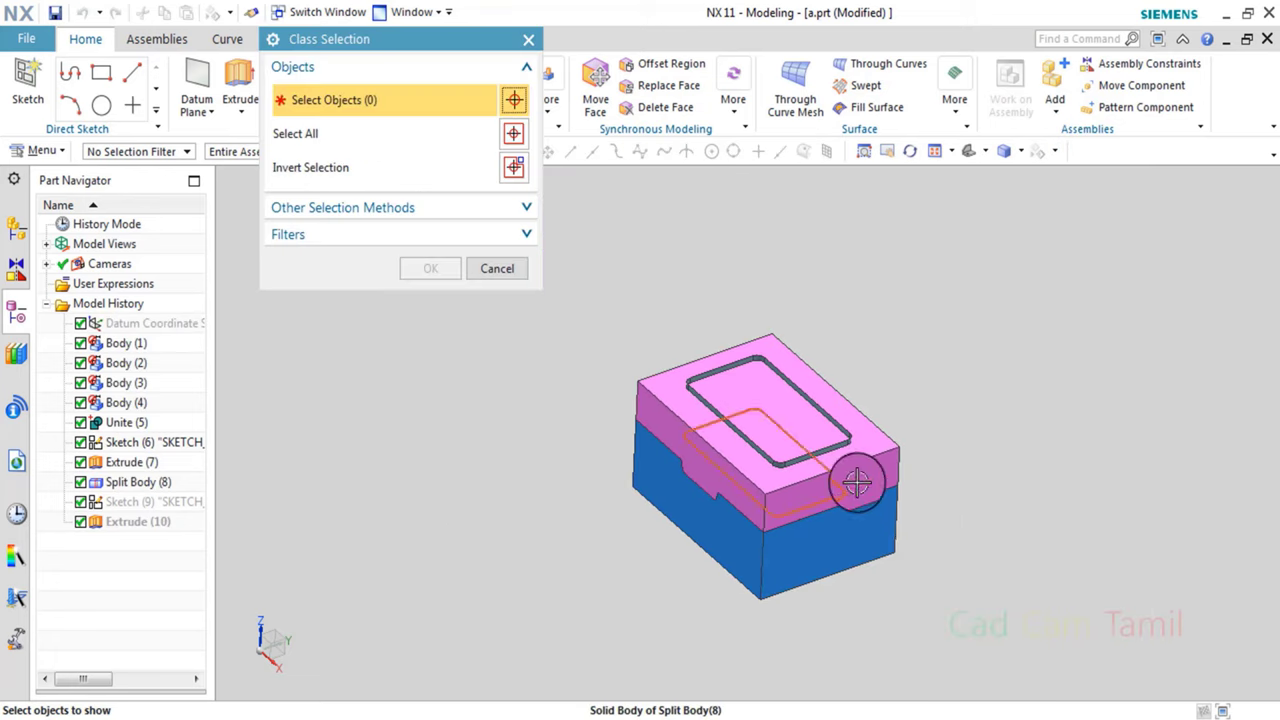
Show the hidden product body again alongside the parting sheet.
left_click(1057, 157)
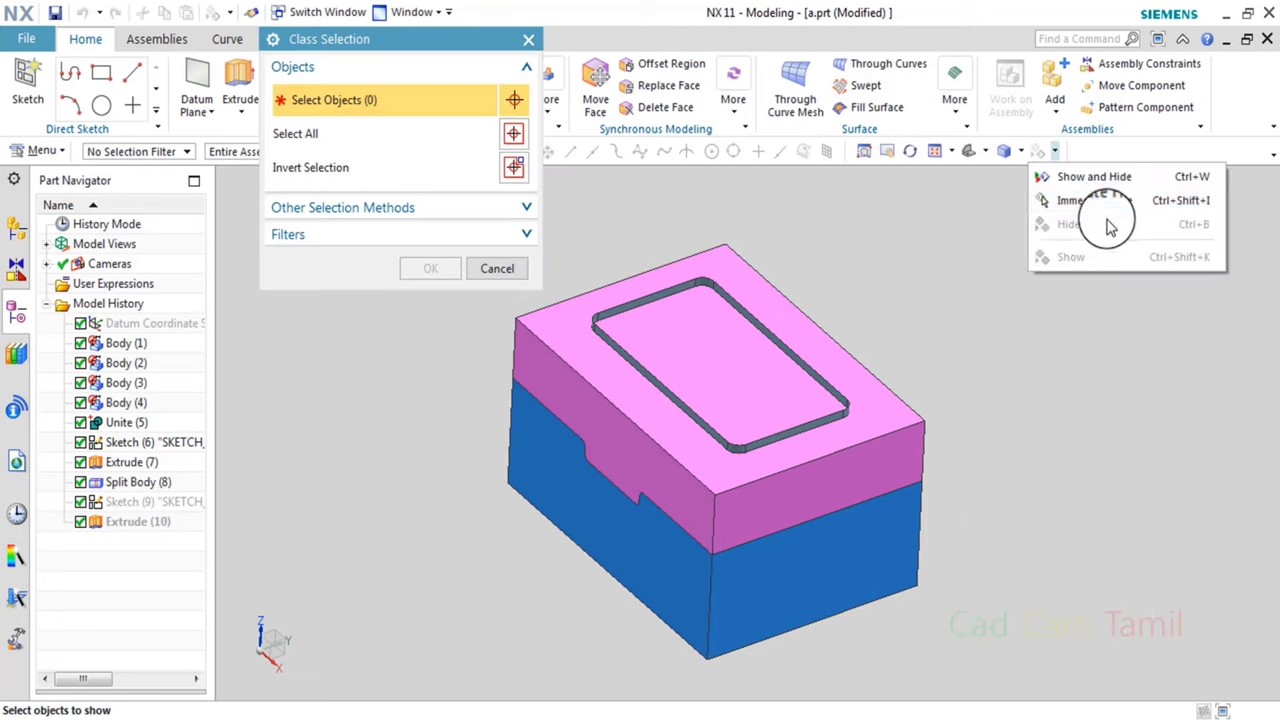
left_click(1100, 200)
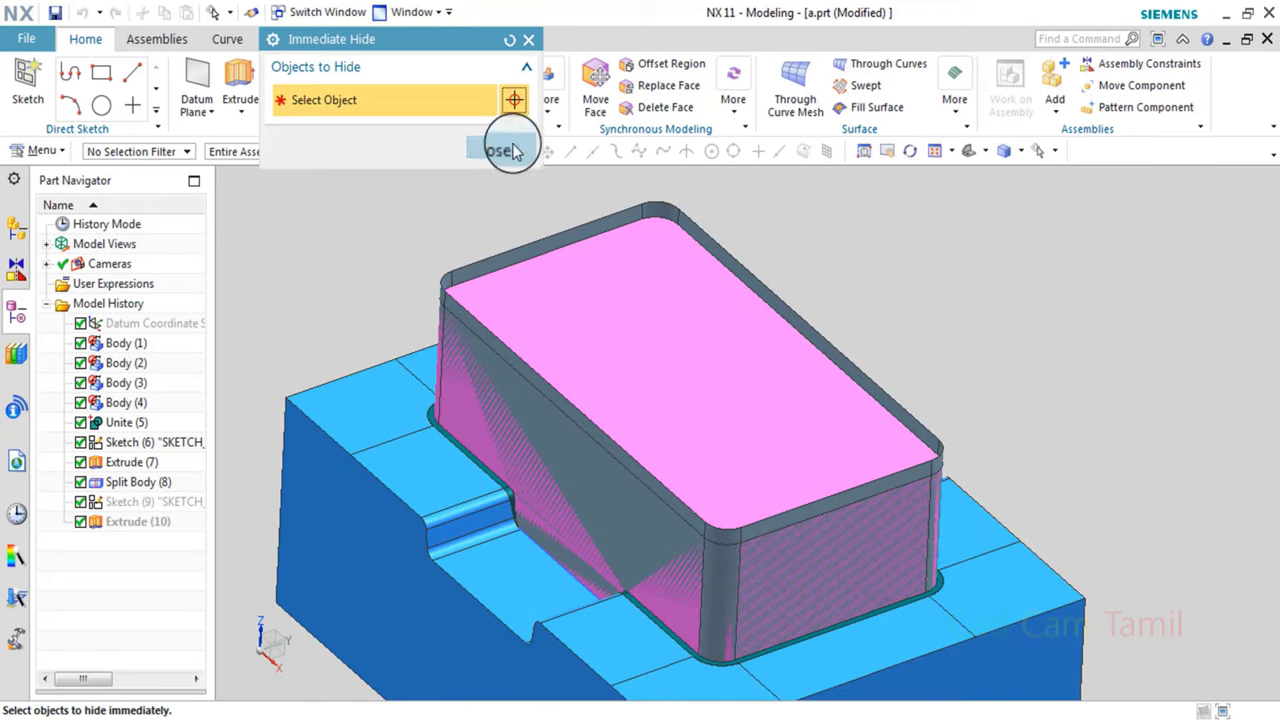
left_click(510, 150)
left_click(700, 329)
scroll(700, 329, "down", 5)
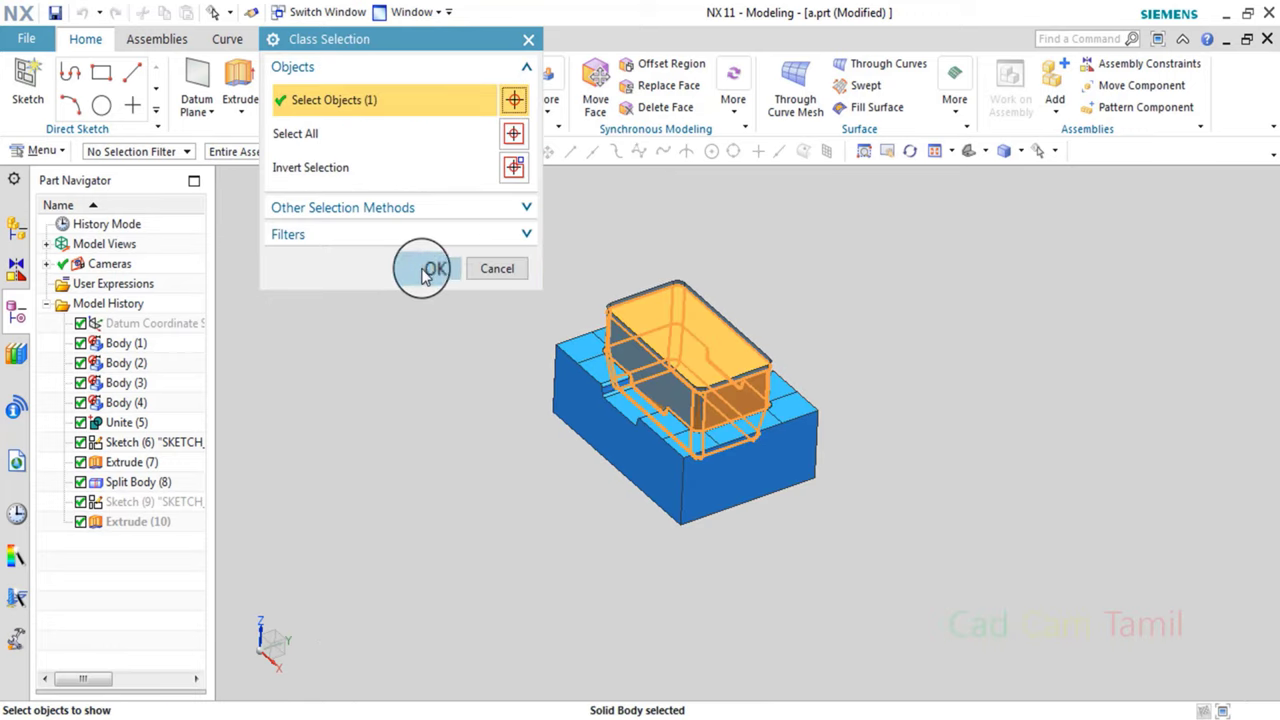
left_click(426, 272)
Hide the pink mold block to view the sheet alone, then undo the hide.
mouse_move(466, 277)
middle_mouse_down()
mouse_move(577, 254)
mouse_move(717, 383)
middle_mouse_up()
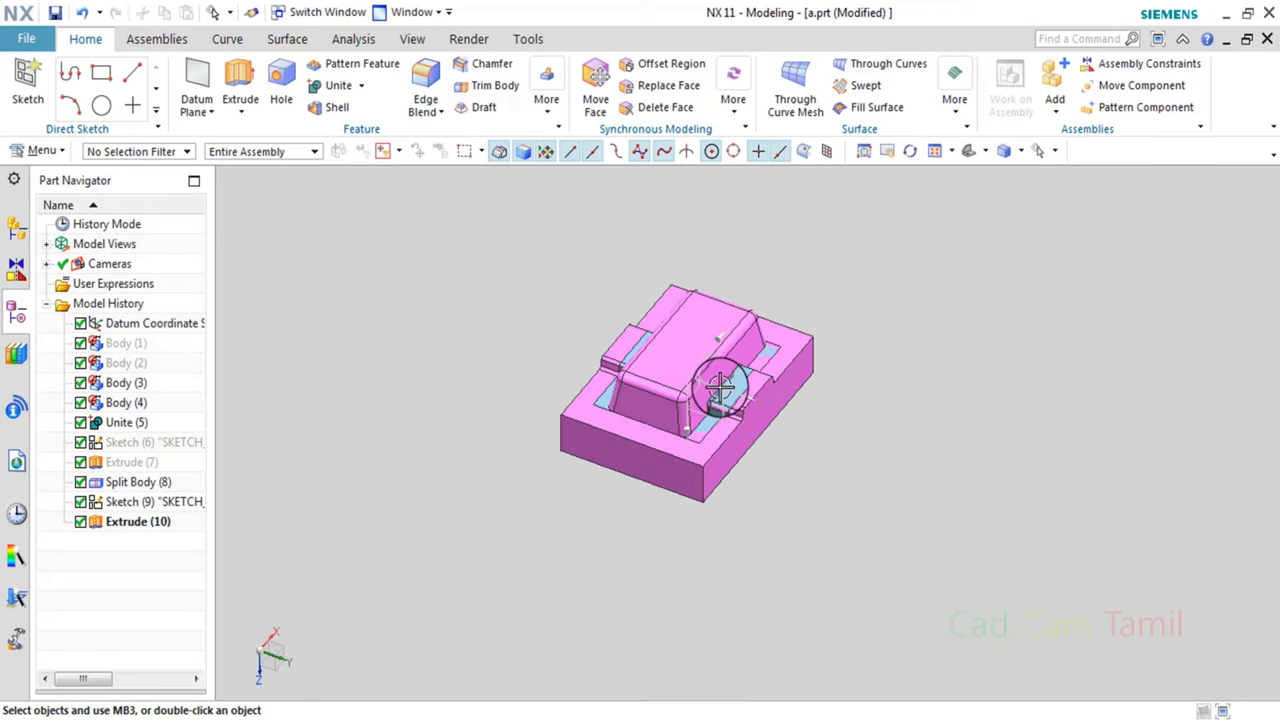
left_click(797, 403)
left_click(864, 372)
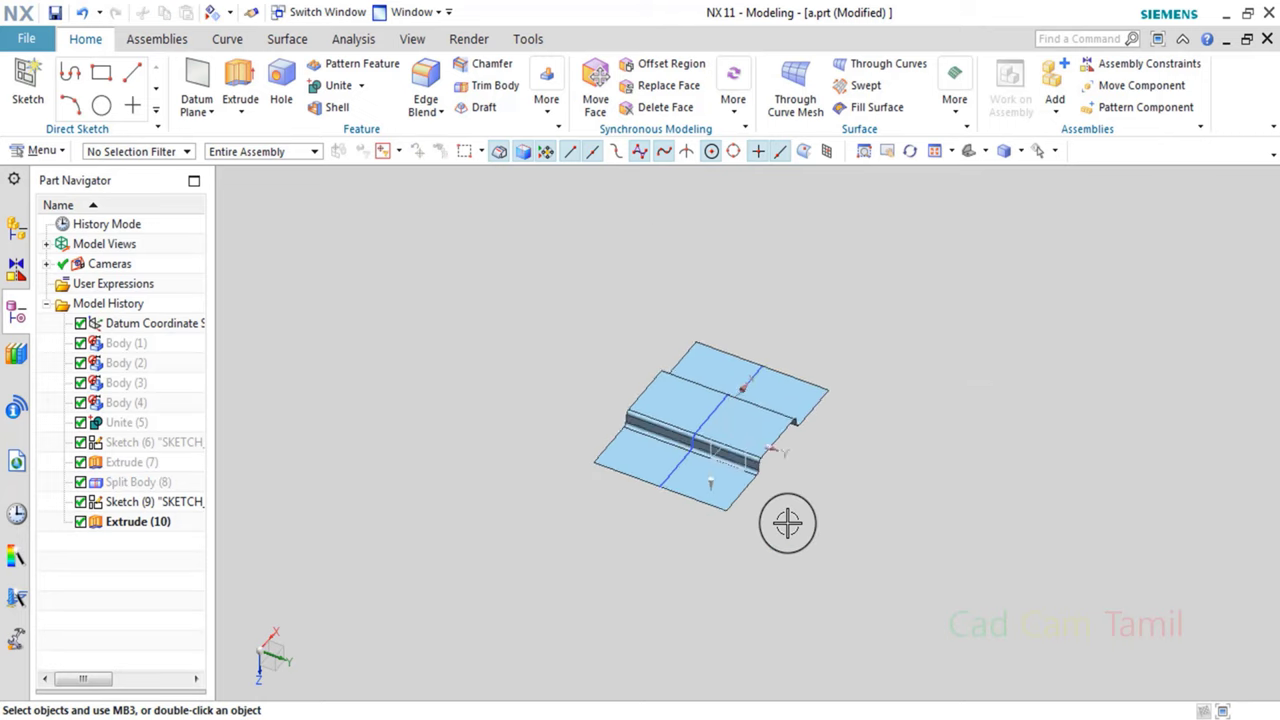
scroll(788, 522, "up", 4)
key("ctrl+z")
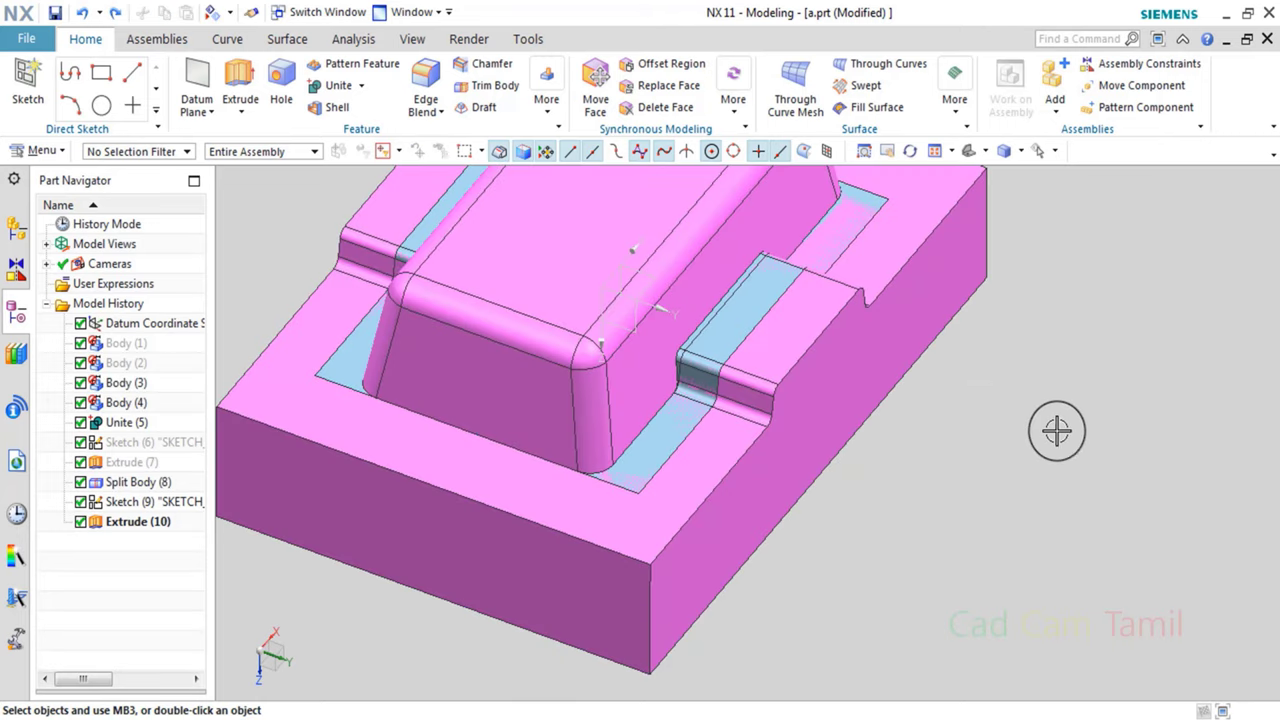
scroll(1057, 430, "down", 5)
Inspect where the Extrude (10) parting sheet passes through the pink block.
middle_click_drag(586, 329, 657, 443)
scroll(657, 435, "up", 3)
scroll(700, 460, "up", 3)
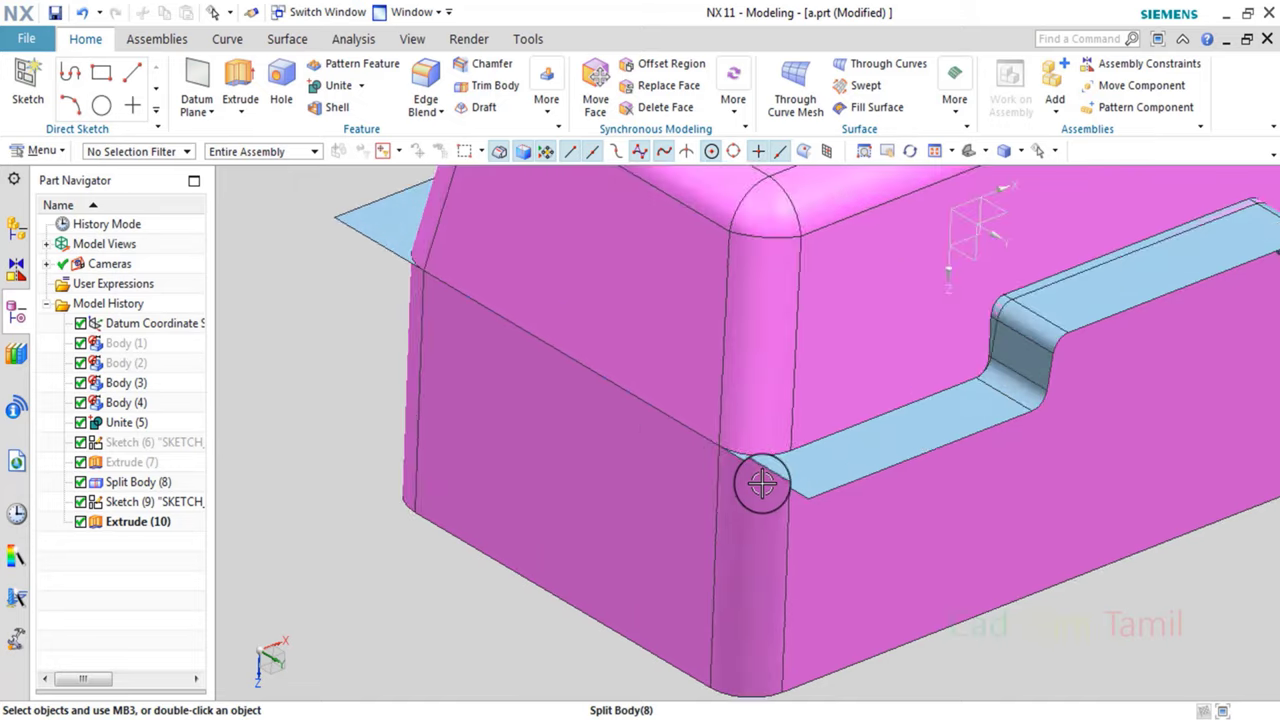
scroll(700, 460, "up", 2)
scroll(650, 430, "up", 2)
scroll(690, 480, "down", 4)
scroll(737, 531, "down", 3)
left_click(745, 522)
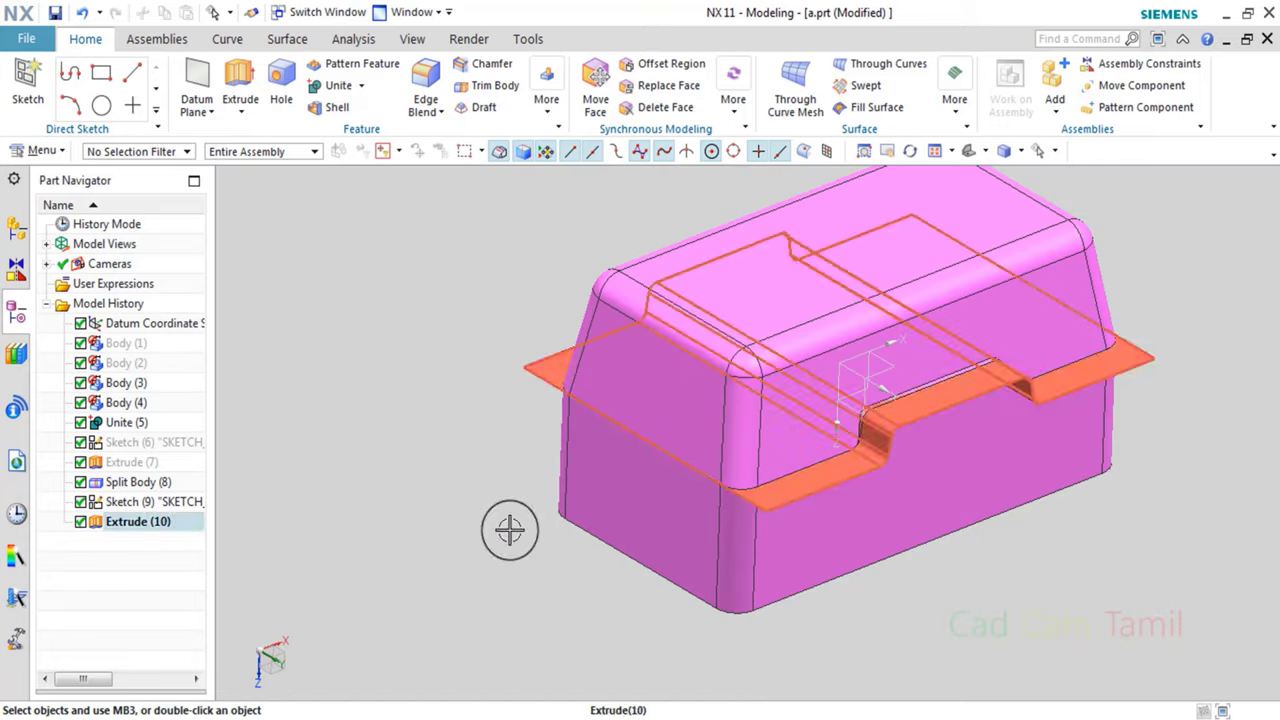
left_click(509, 530)
Lengthen both end edges of the parting sheet by 5 mm with Extend Sheet.
left_click(287, 39)
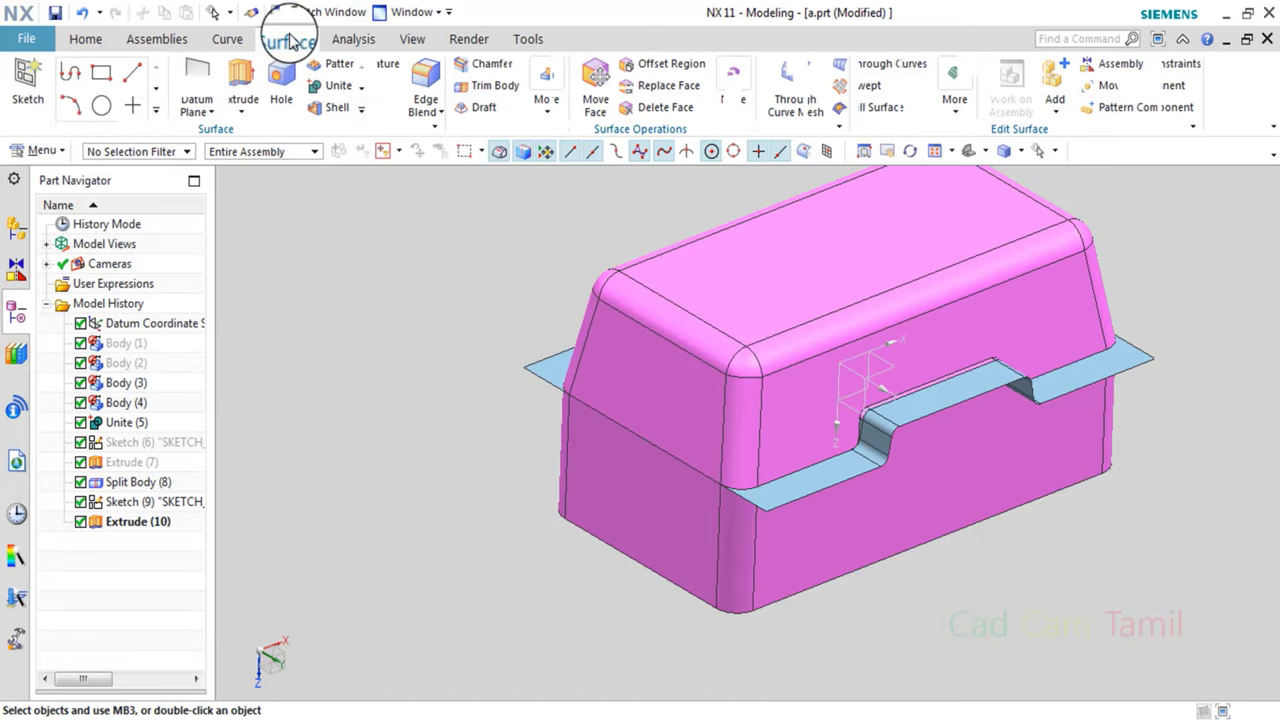
left_click(668, 95)
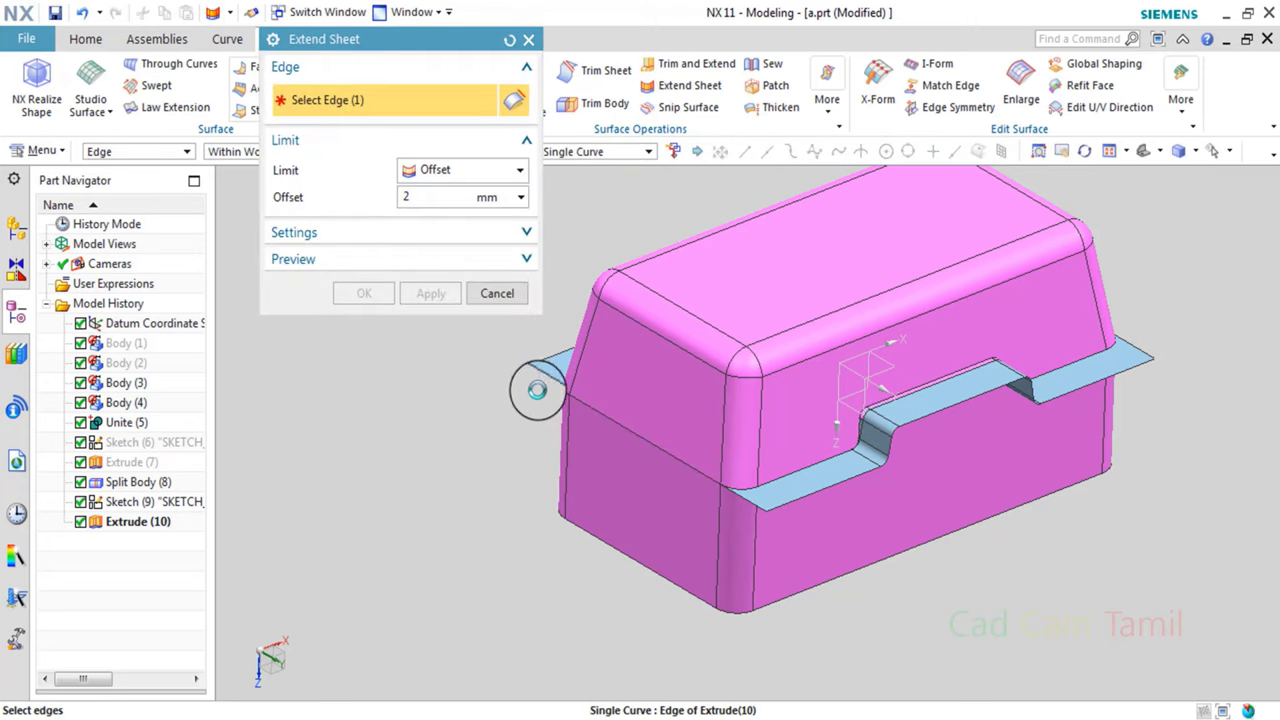
left_click(530, 385)
mouse_move(543, 447)
middle_mouse_down()
mouse_move(529, 458)
mouse_move(1100, 357)
middle_mouse_up()
scroll(1080, 380, "down", 3)
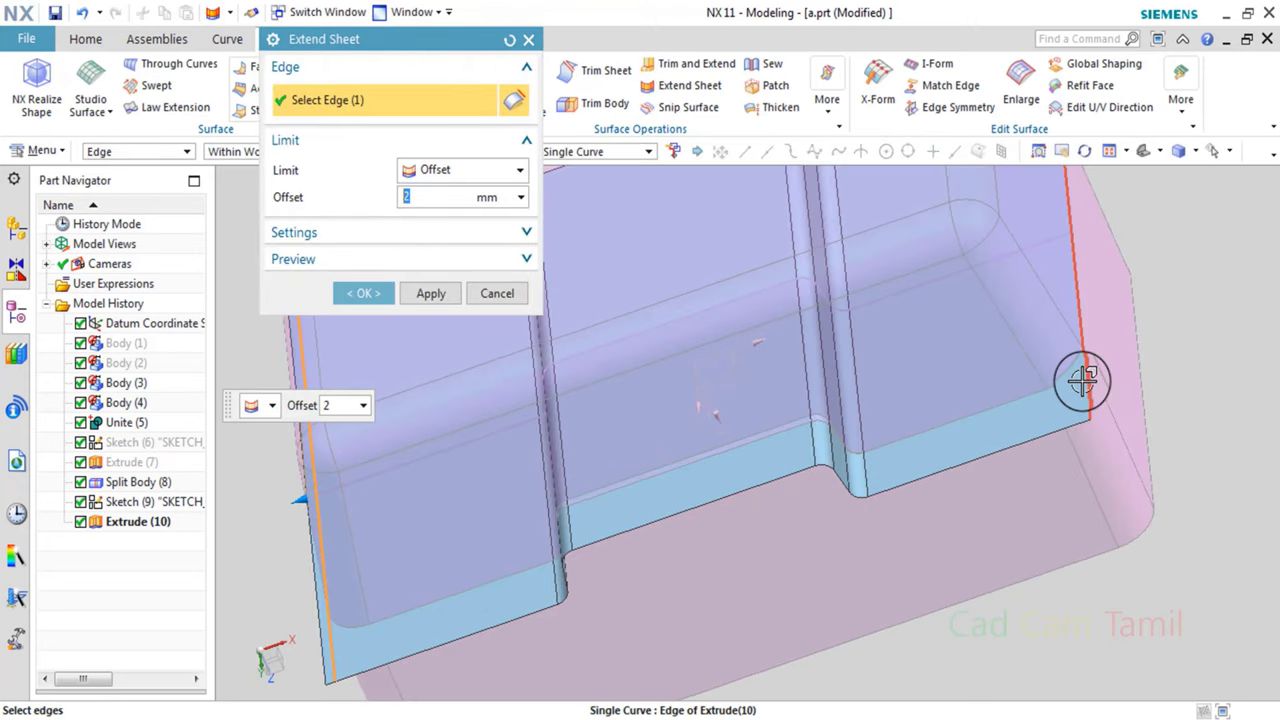
left_click(1082, 398)
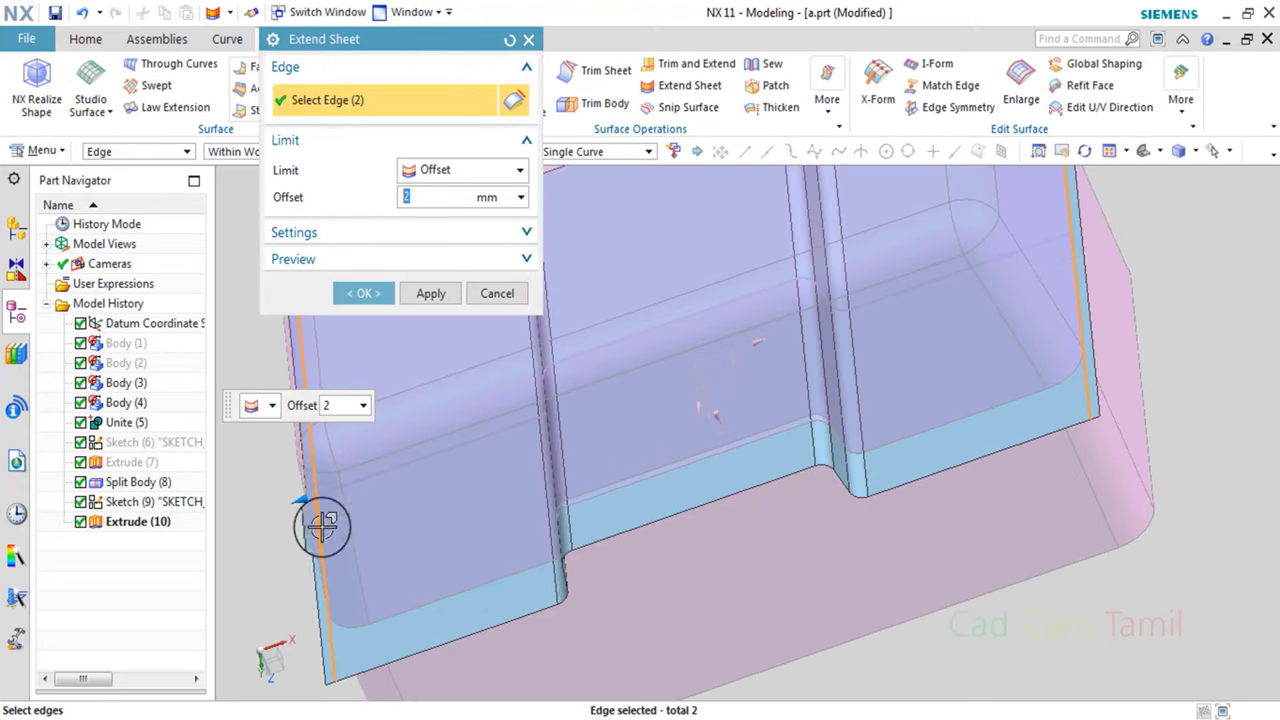
type("3")
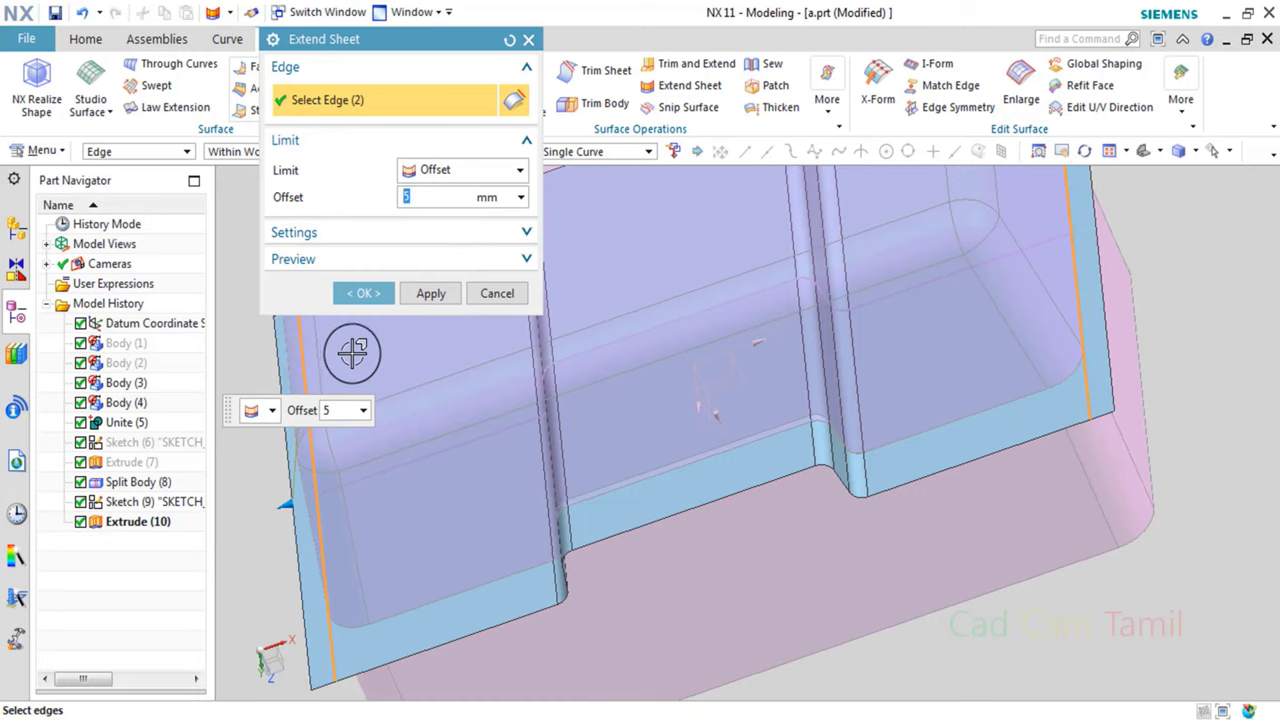
left_click(363, 293)
key("ctrl+f")
middle_click_drag(606, 486, 646, 476)
left_click(86, 42)
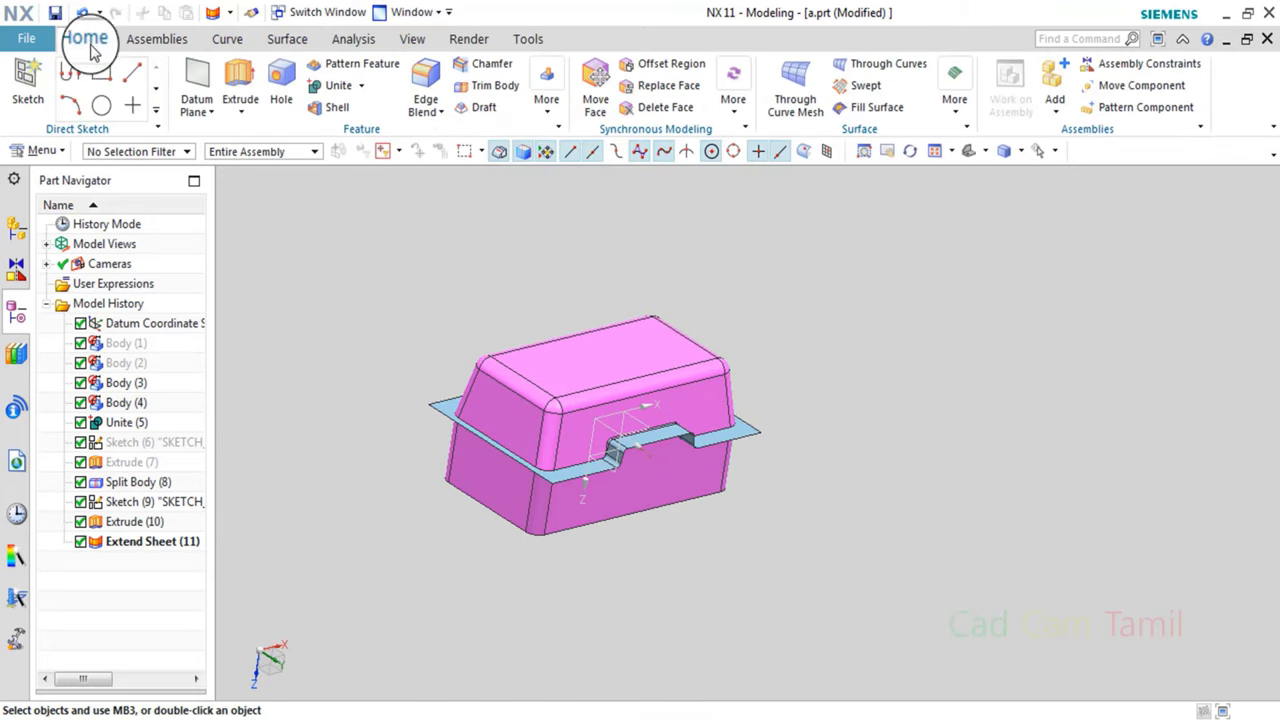
Split the pink block with Split Body, using the extended parting sheet faces as the tool.
left_click(545, 100)
left_click(591, 175)
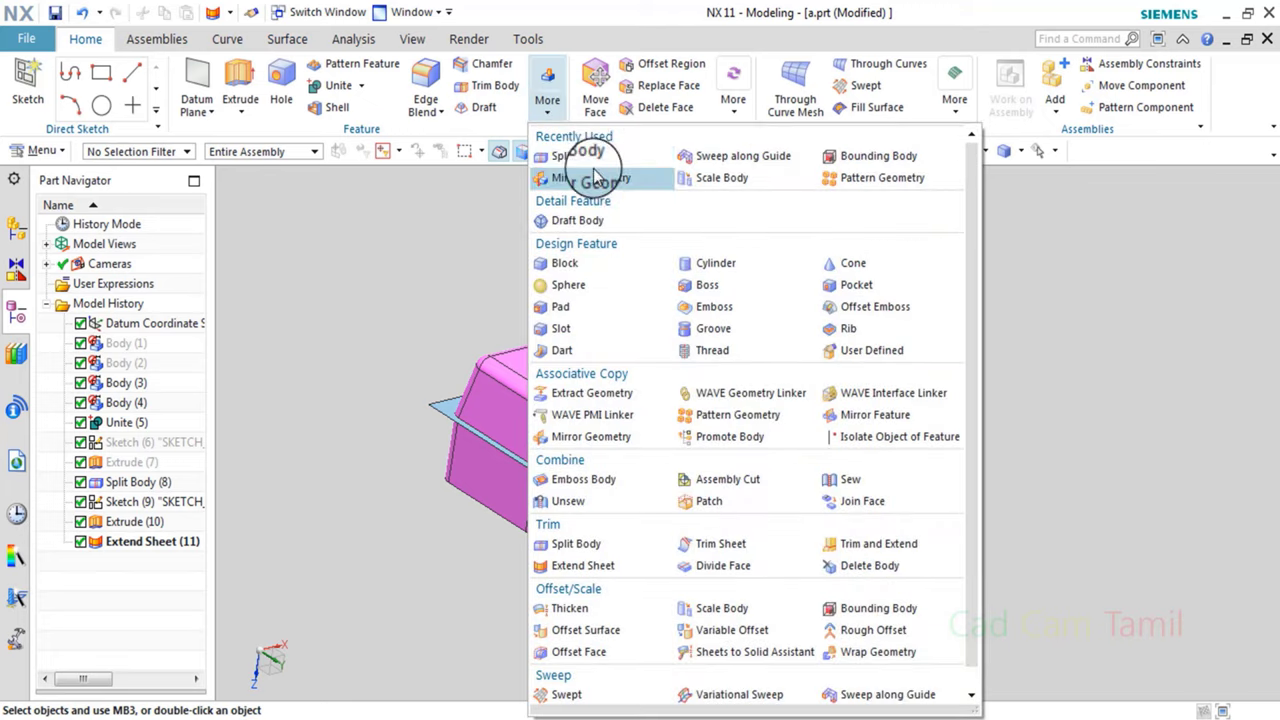
scroll(577, 423, "down", 2)
left_click(577, 423)
left_click(320, 215)
scroll(620, 518, "down", 2)
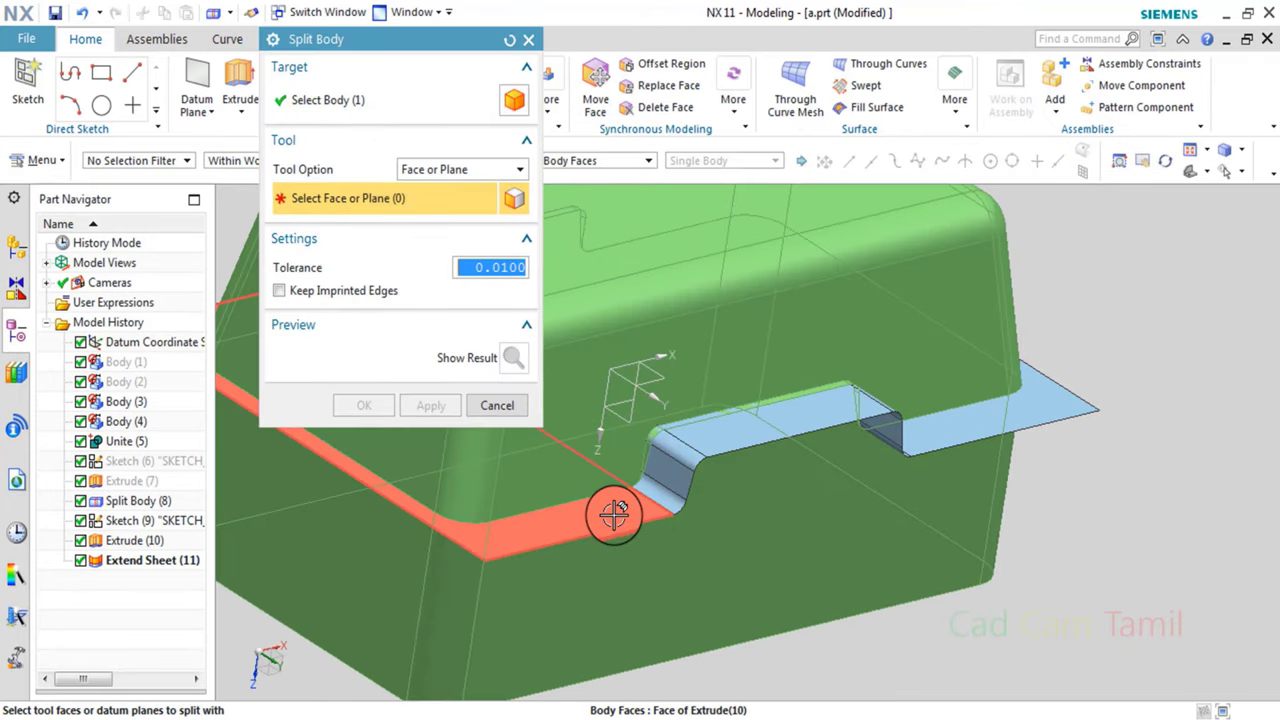
left_click(609, 514)
left_click(420, 428)
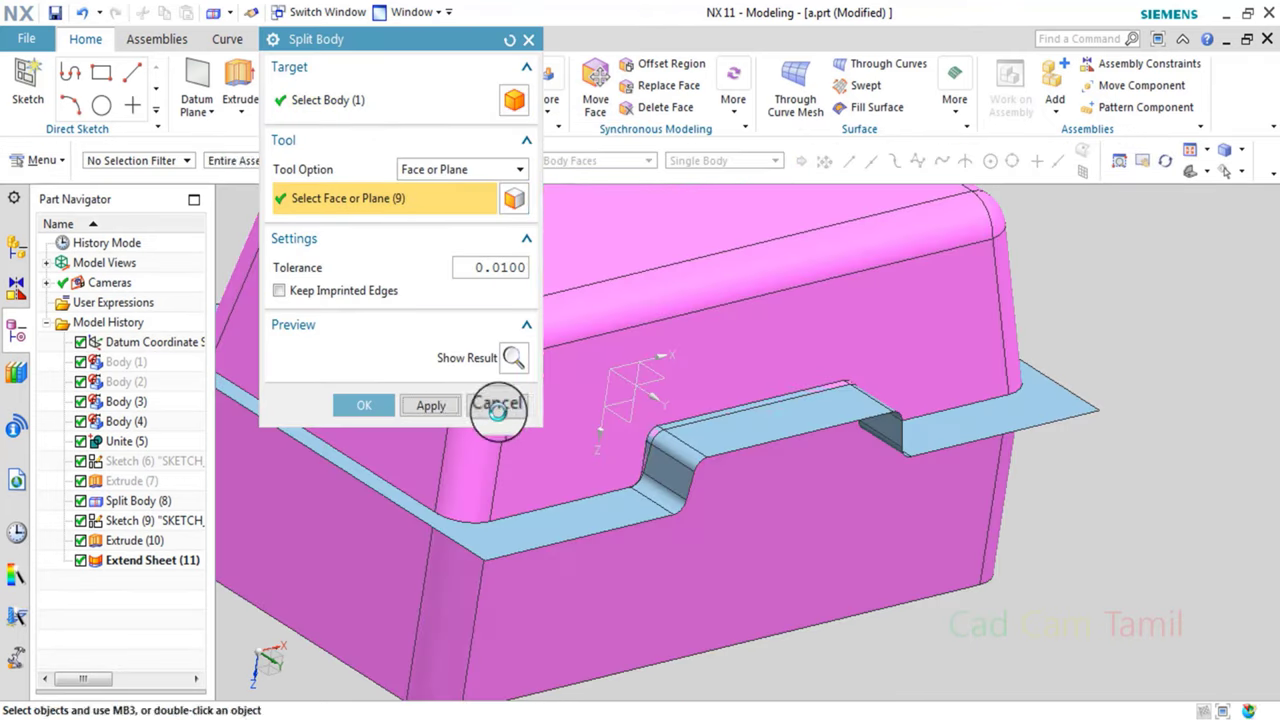
left_click(486, 406)
Hide the parting-line sketch and upper block half, leaving the stepped lower half visible.
scroll(942, 416, "down", 3)
key("ctrl+shift+i")
scroll(935, 420, "up", 3)
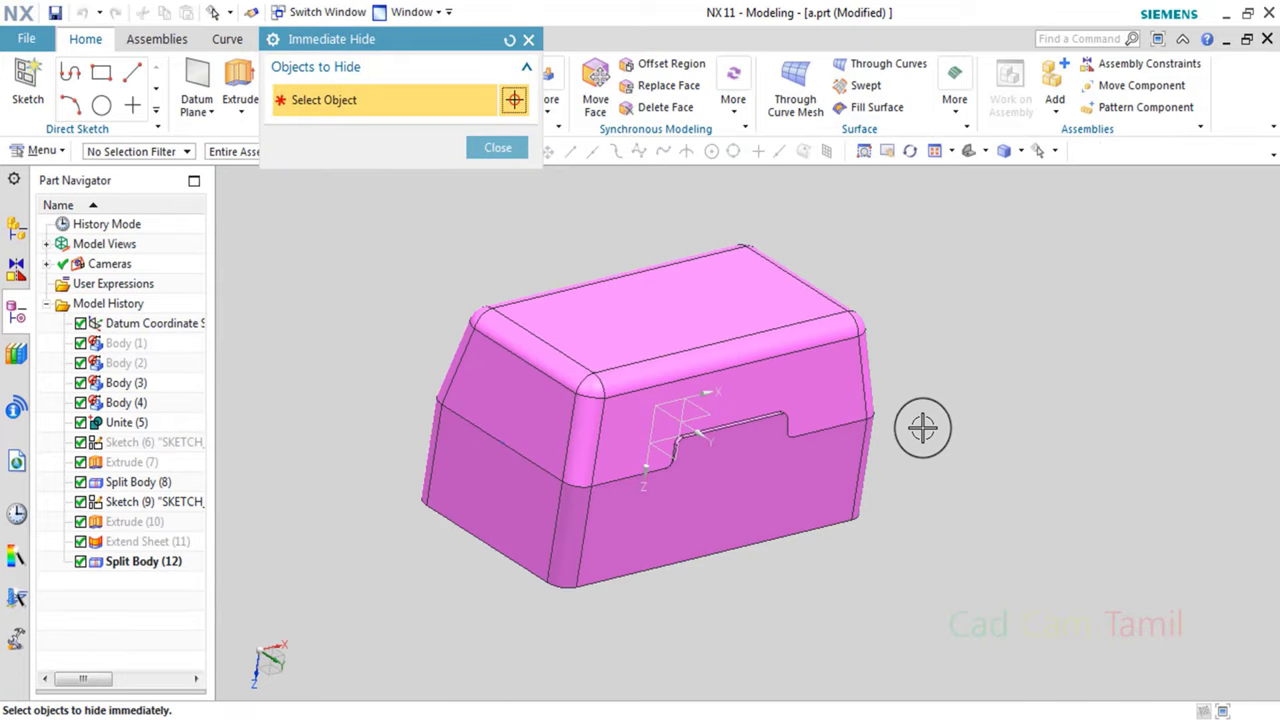
scroll(860, 400, "down", 1)
left_click(823, 374)
left_click(882, 337)
scroll(760, 434, "up", 2)
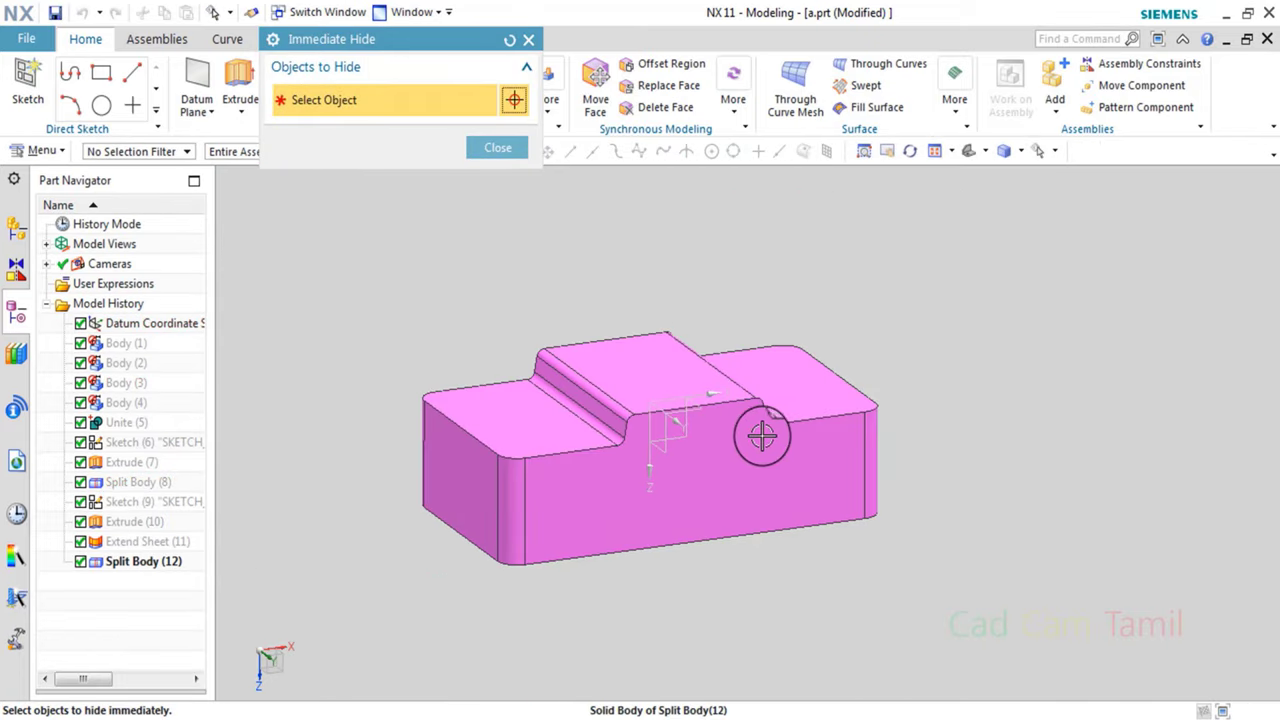
mouse_move(929, 457)
middle_mouse_down()
mouse_move(957, 434)
mouse_move(960, 458)
middle_mouse_up()
scroll(960, 458, "down", 1)
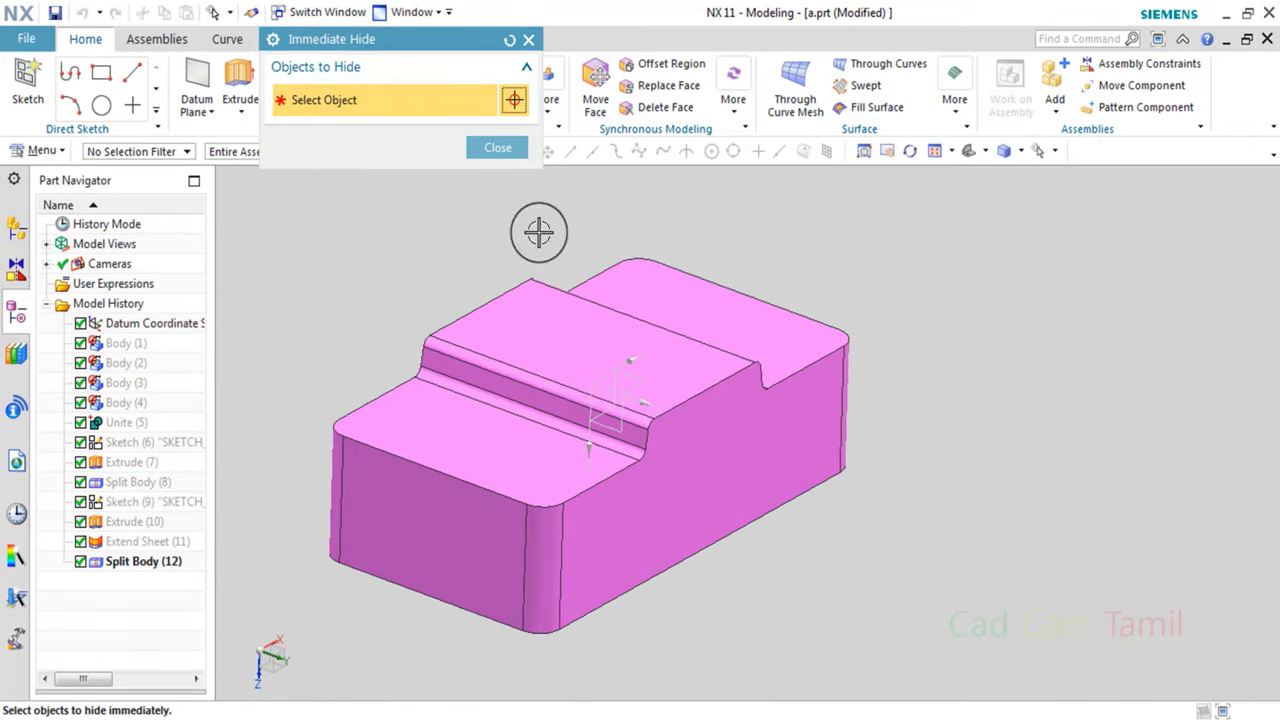
left_click(500, 150)
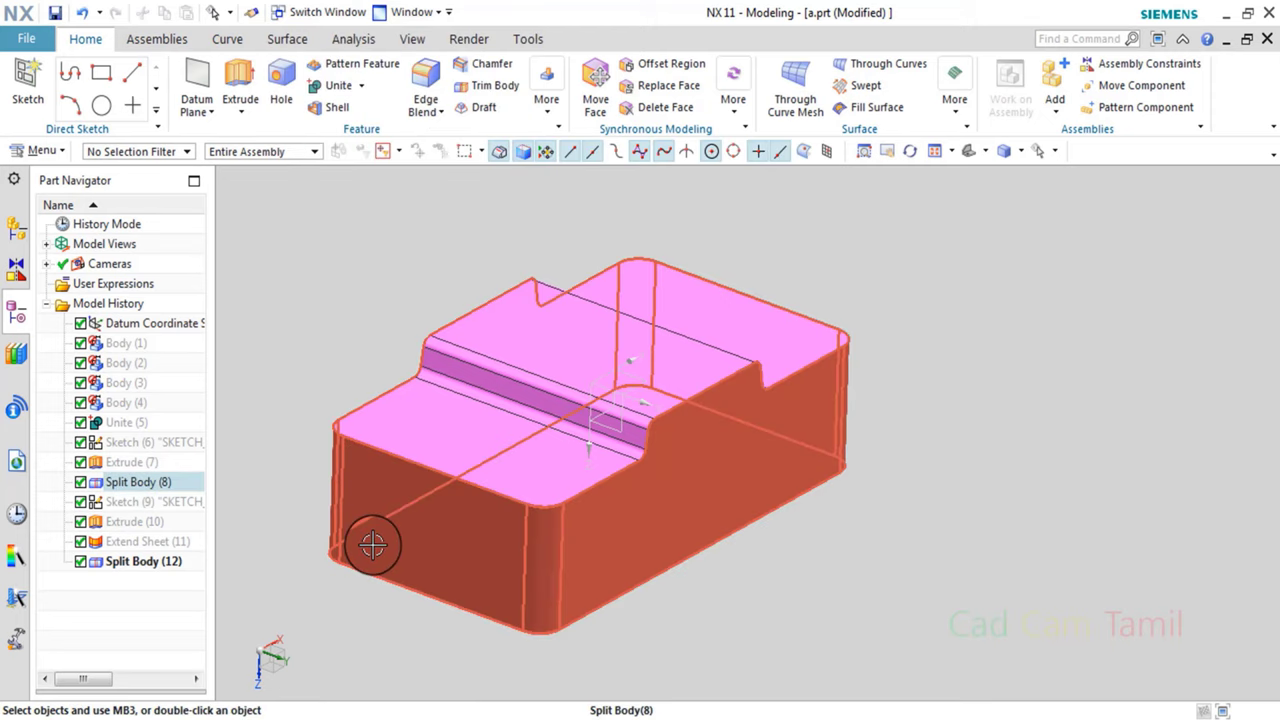
Show the teal cavity Body (1) again and turn on the section outlines.
right_click(113, 345)
left_click(143, 266)
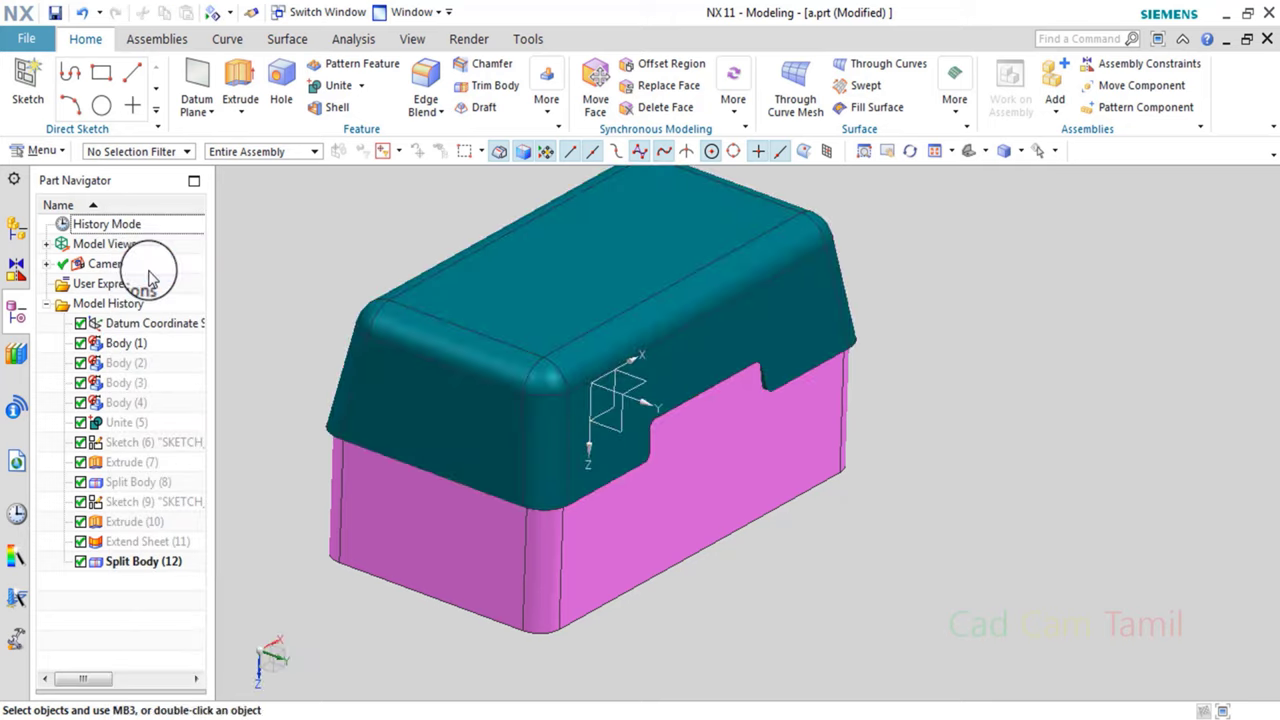
mouse_move(380, 430)
middle_mouse_down()
mouse_move(442, 505)
mouse_move(400, 470)
middle_mouse_up()
left_click(18, 235)
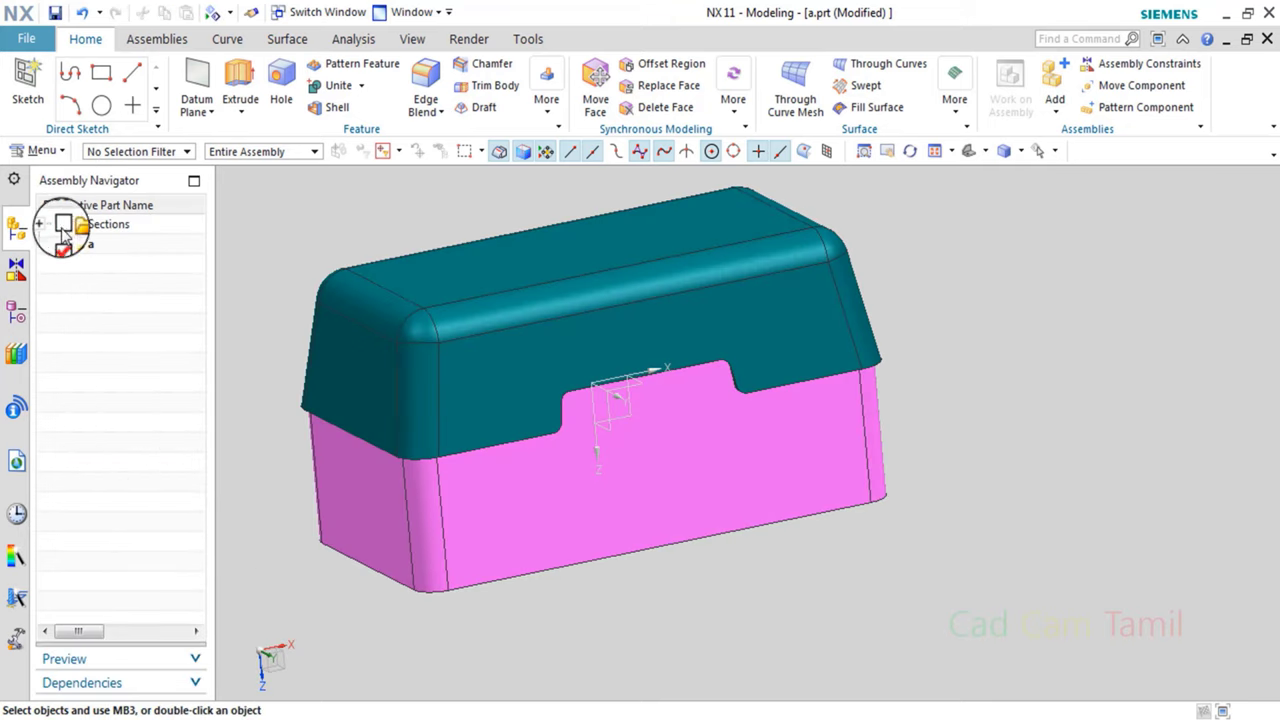
scroll(414, 486, "down", 2)
scroll(507, 537, "down", 4)
scroll(429, 480, "up", 4)
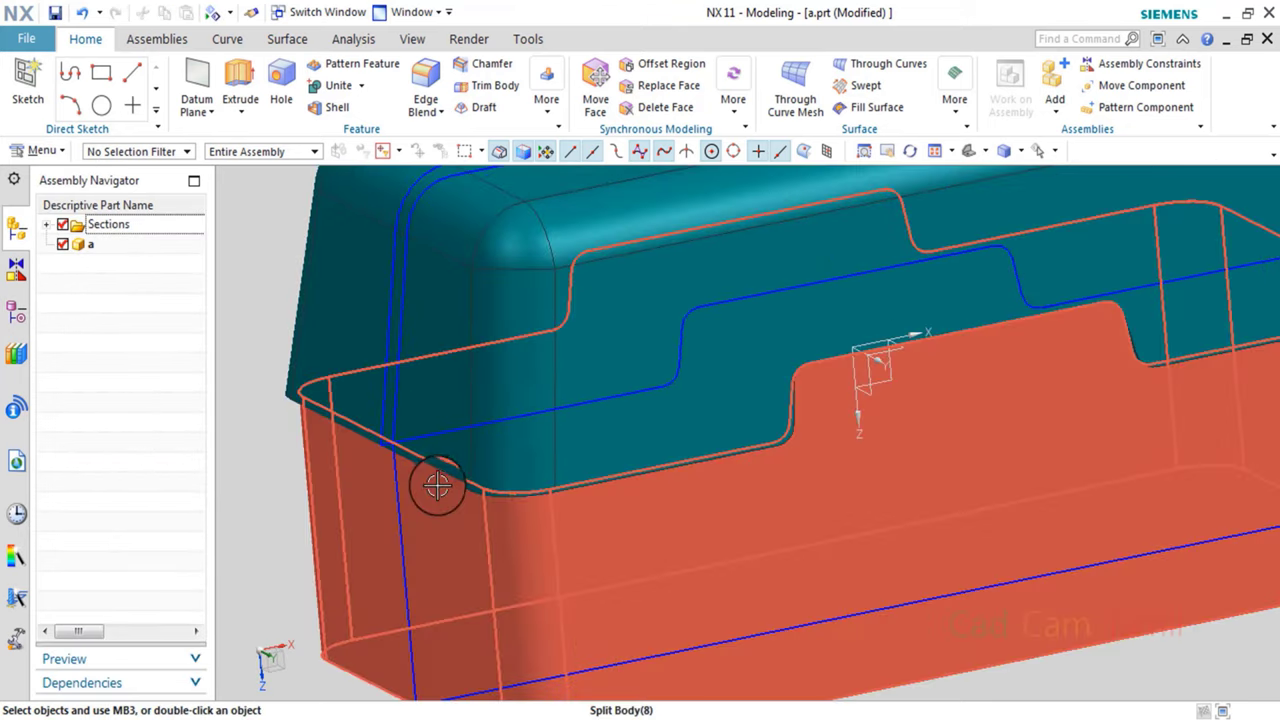
scroll(397, 449, "down", 2)
scroll(414, 480, "down", 2)
scroll(414, 480, "up", 5)
Orbit to a nearly front view to inspect the cavity-core parting outline in section.
mouse_move(414, 480)
middle_mouse_down()
mouse_move(396, 491)
mouse_move(848, 413)
middle_mouse_up()
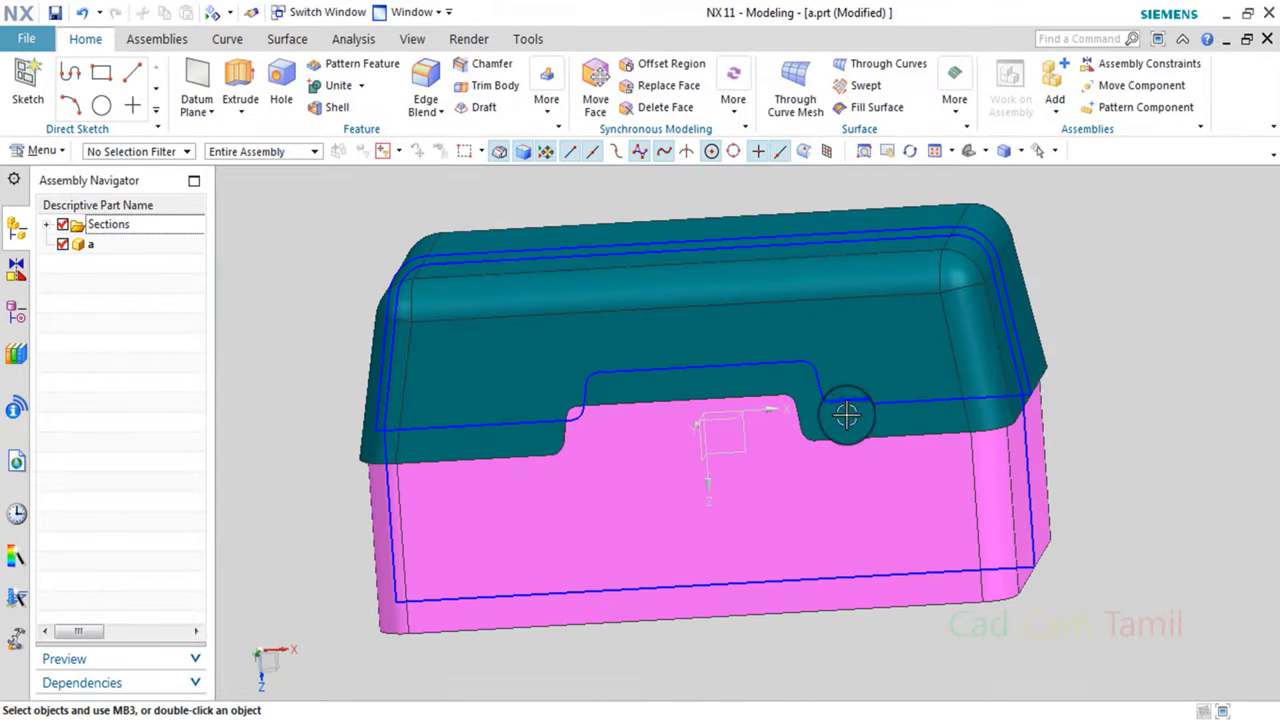
scroll(466, 429, "down", 3)
scroll(586, 480, "up", 3)
middle_click_drag(586, 480, 1071, 353)
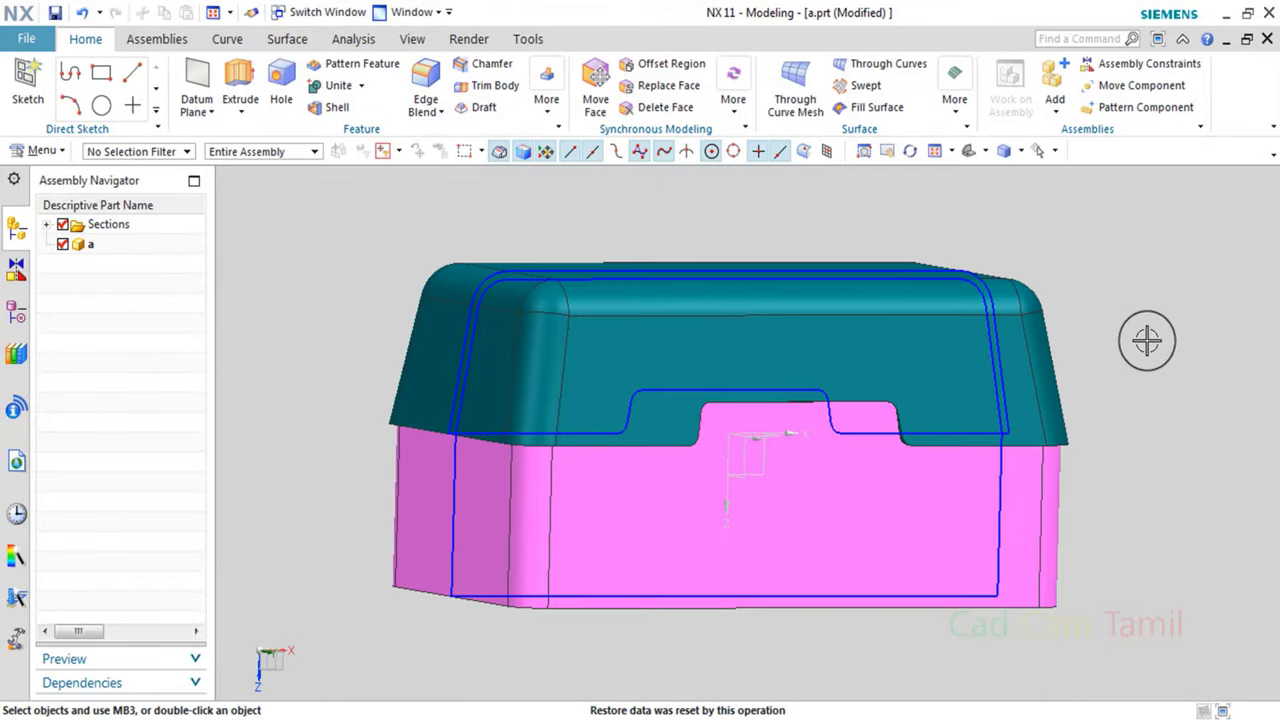
scroll(480, 457, "down", 3)
scroll(470, 445, "down", 1)
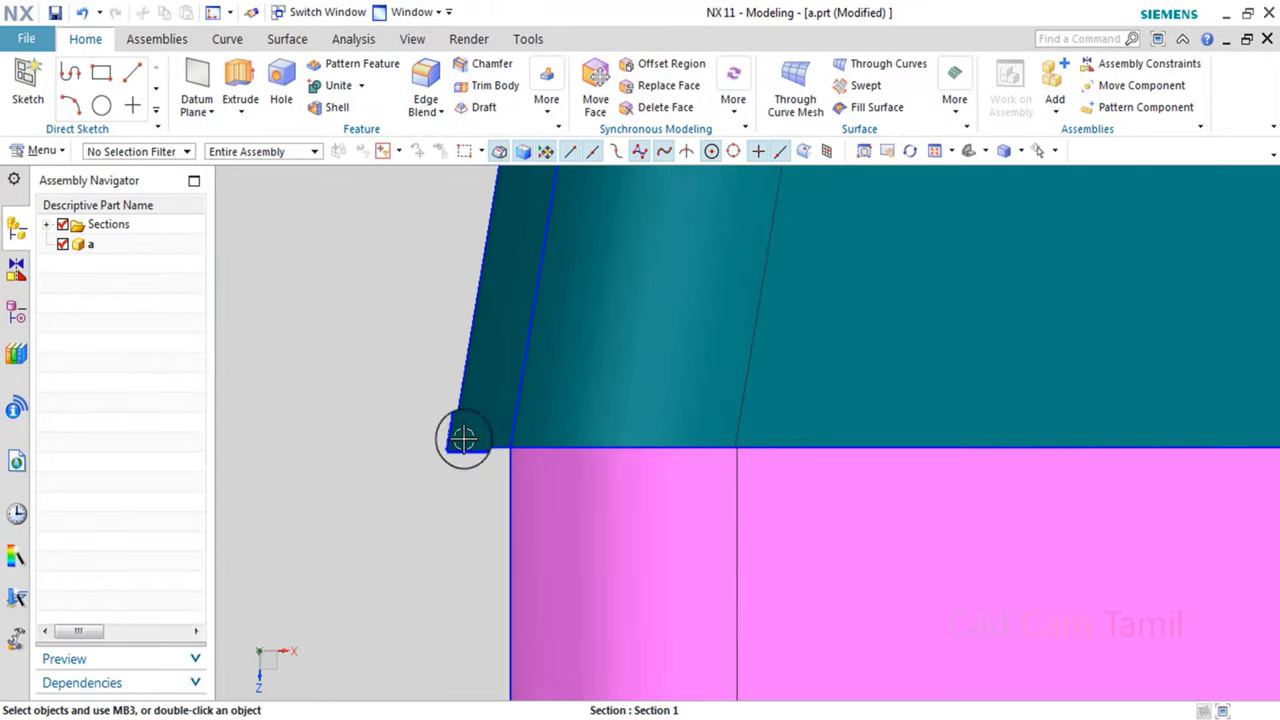
Try a Simple Distance measurement from the cover's corner, then close it.
left_click(353, 39)
left_click(32, 90)
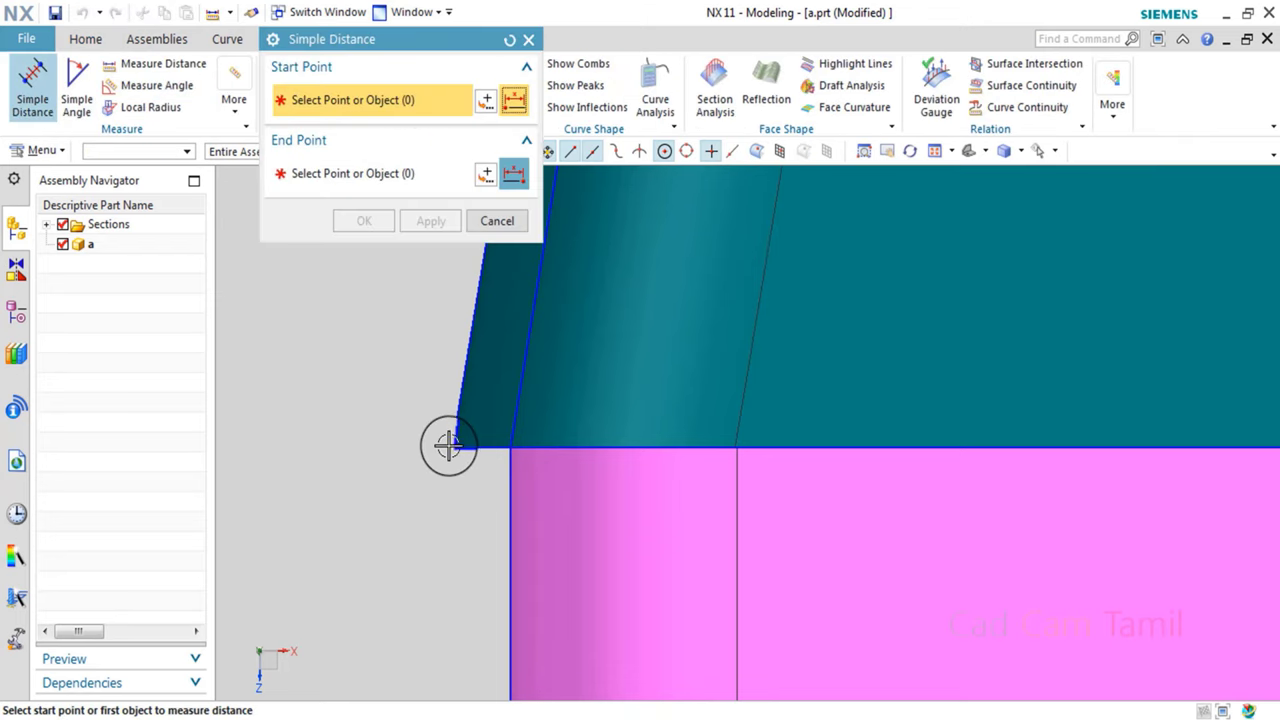
middle_click_drag(443, 443, 468, 457)
left_click(462, 453)
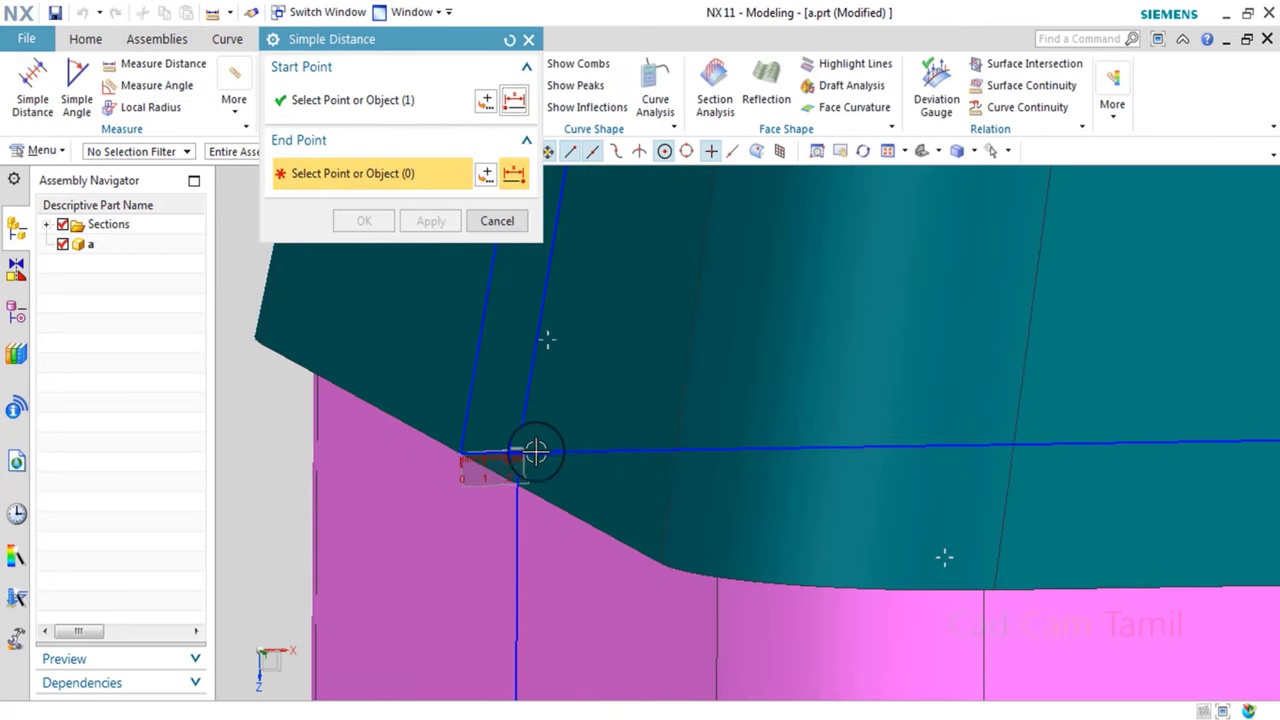
middle_click(512, 268)
Orbit and zoom back out to an overview of the whole model.
scroll(512, 557, "down", 3)
scroll(543, 580, "down", 2)
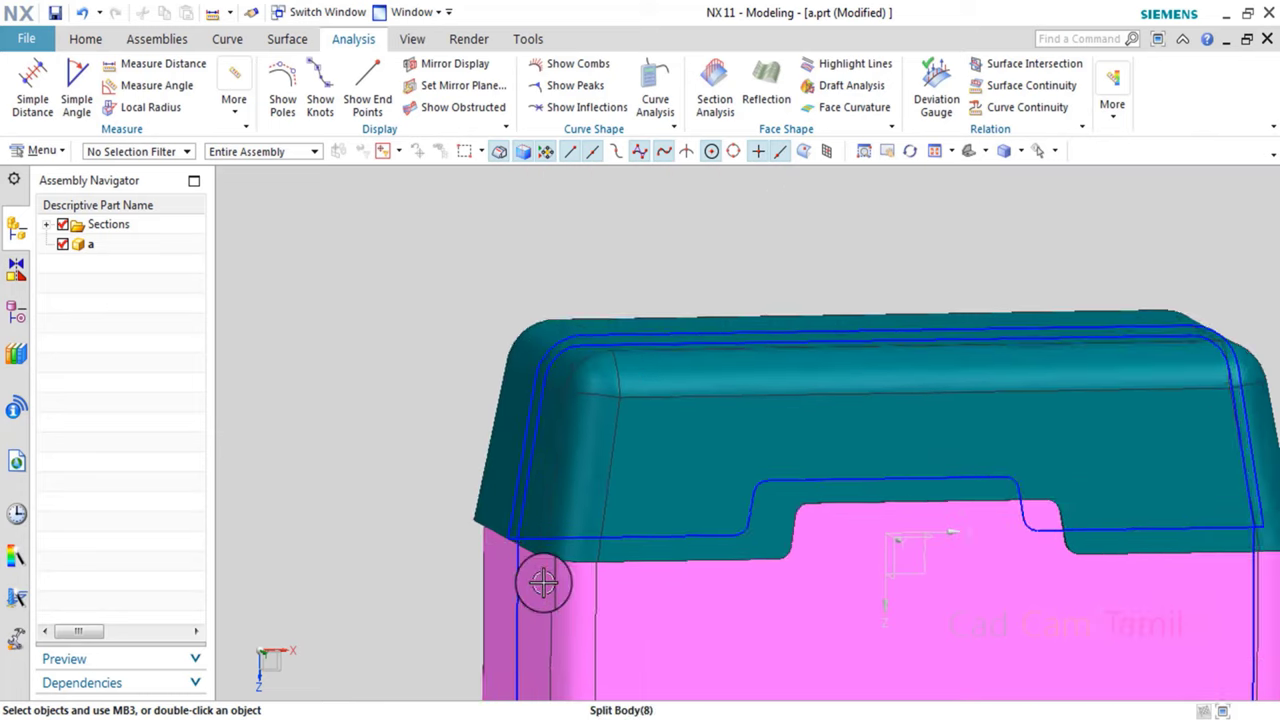
mouse_move(543, 580)
middle_mouse_down()
mouse_move(463, 566)
mouse_move(479, 578)
mouse_move(529, 509)
mouse_move(523, 540)
middle_mouse_up()
scroll(529, 509, "down", 3)
scroll(585, 497, "up", 5)
scroll(585, 497, "up", 2)
scroll(563, 480, "down", 2)
mouse_move(563, 480)
middle_mouse_down()
mouse_move(523, 494)
mouse_move(571, 486)
mouse_move(551, 509)
middle_mouse_up()
Hide the teal cavity body so only the pink core block remains.
scroll(523, 494, "down", 3)
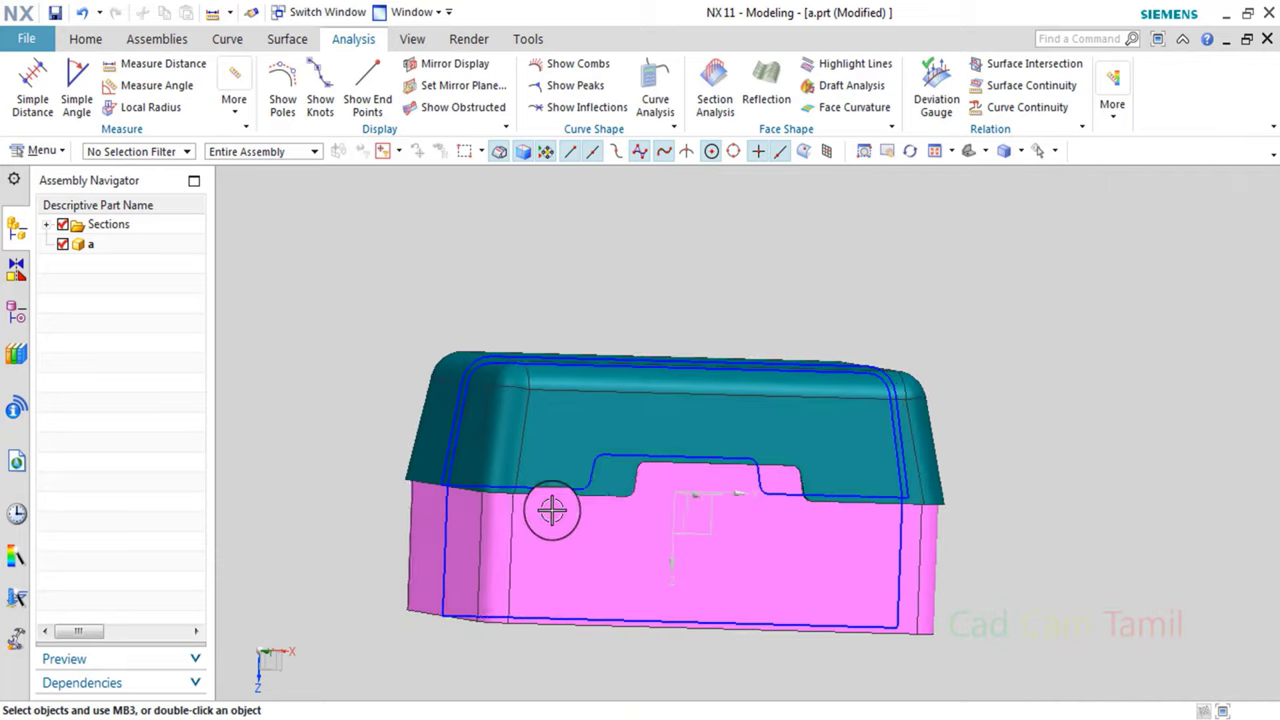
scroll(423, 531, "up", 3)
scroll(783, 537, "down", 3)
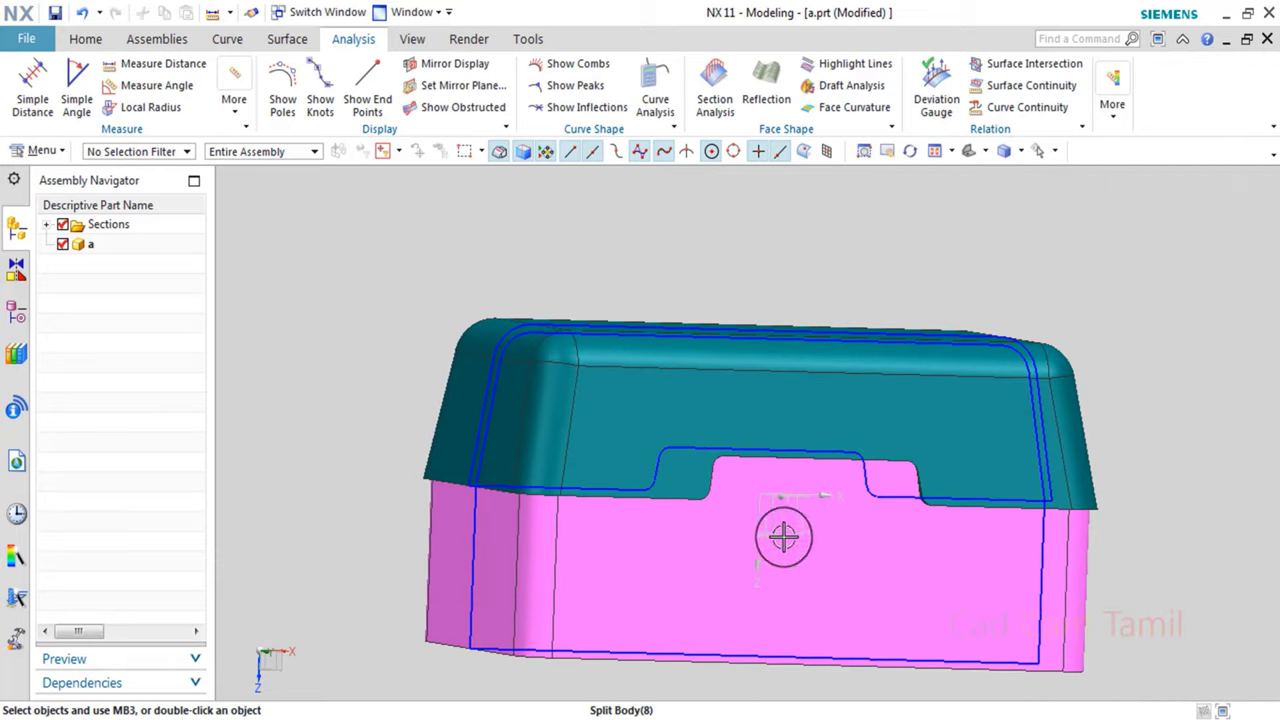
left_click(1063, 174)
left_click(760, 400)
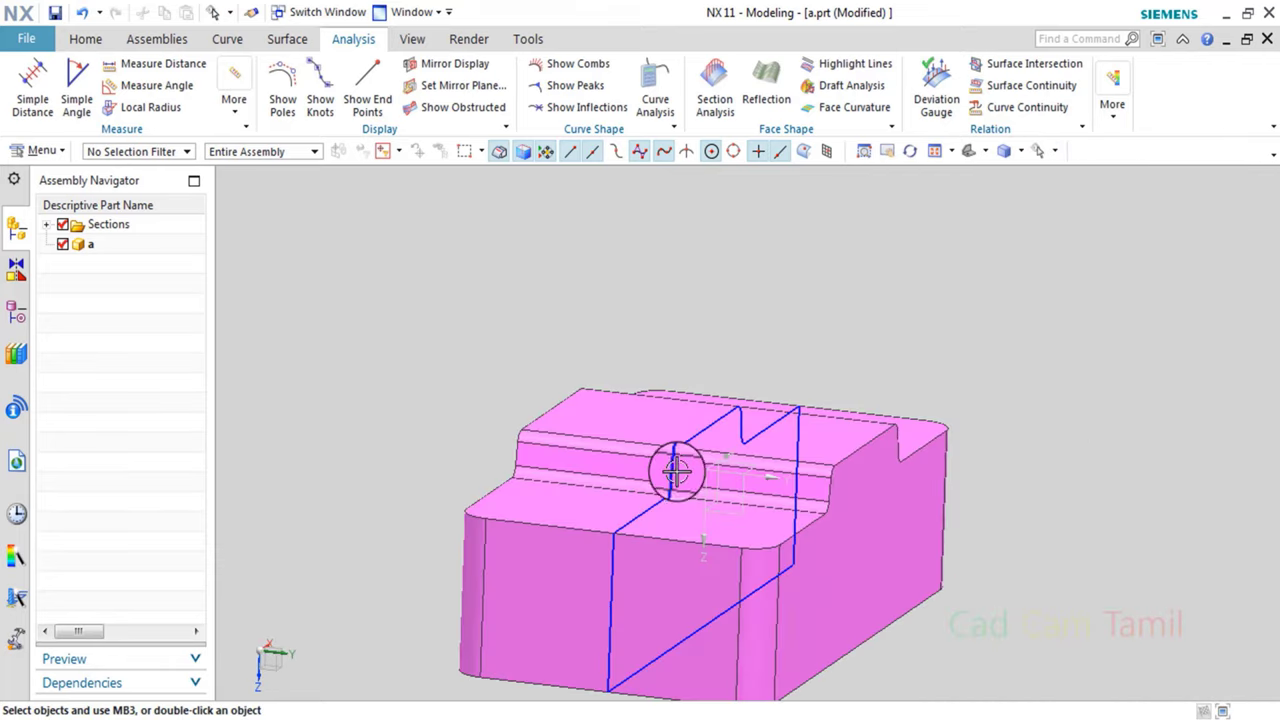
left_click(85, 38)
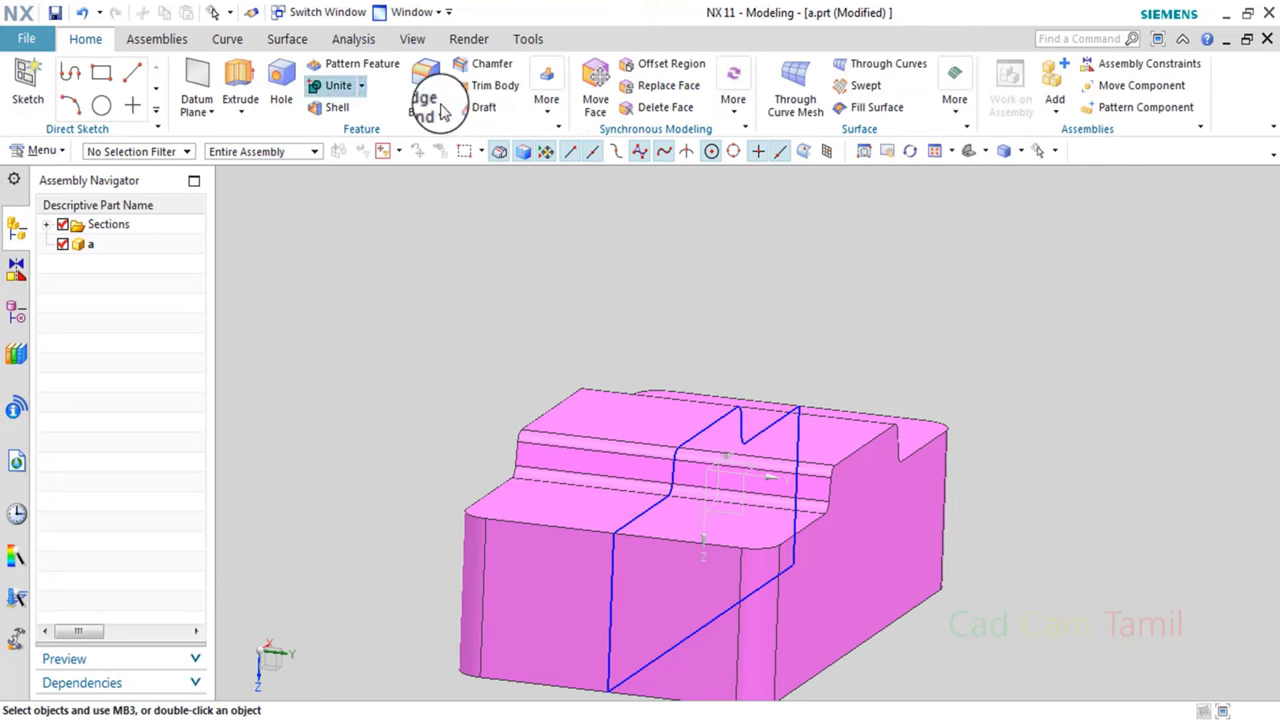
Offset the core's side face and its tangent faces by 1 mm with Offset Region.
left_click(668, 62)
scroll(880, 409, "down", 3)
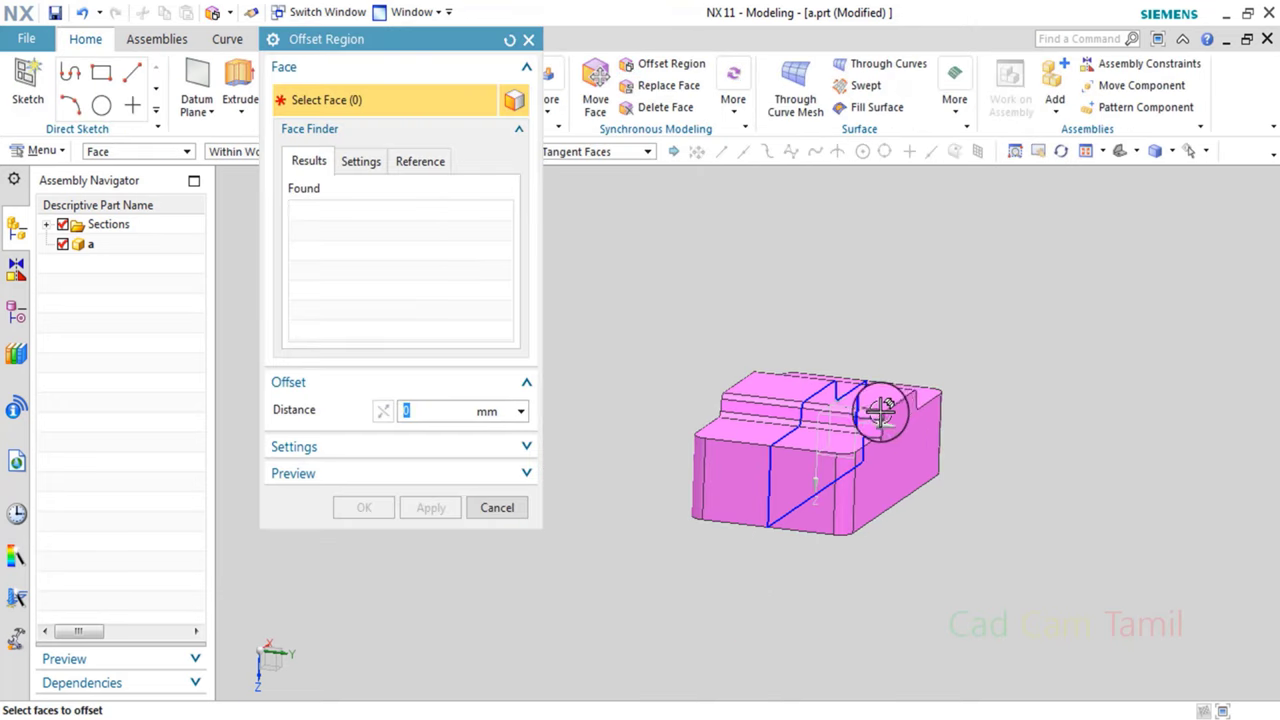
scroll(920, 471, "up", 3)
left_click(919, 489)
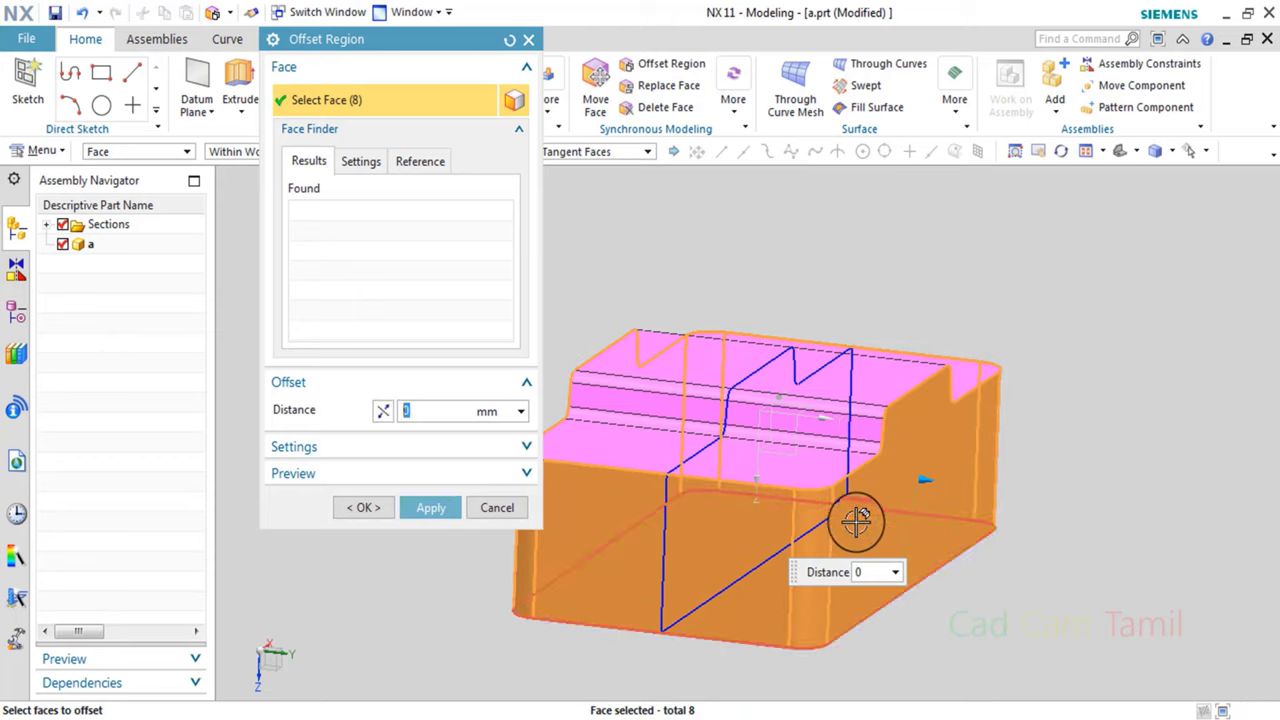
type("1")
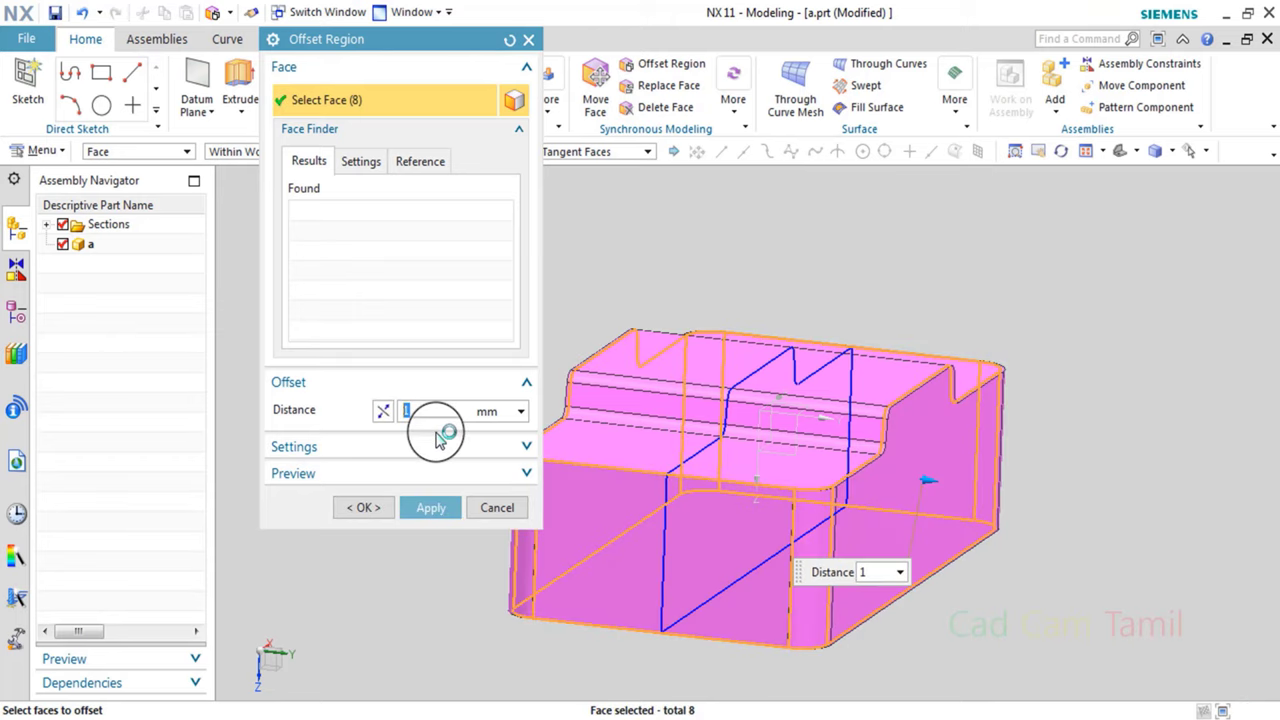
left_click(424, 507)
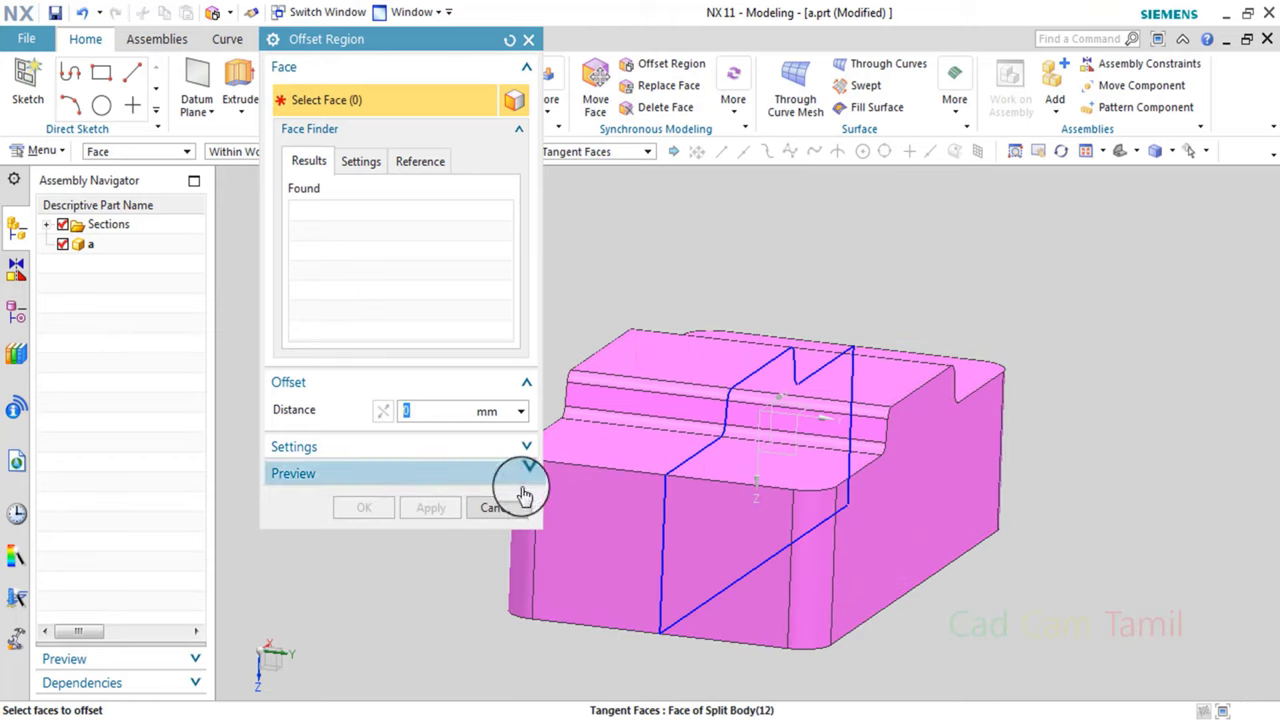
left_click(497, 507)
mouse_move(826, 511)
middle_mouse_down()
mouse_move(887, 524)
mouse_move(894, 551)
middle_mouse_up()
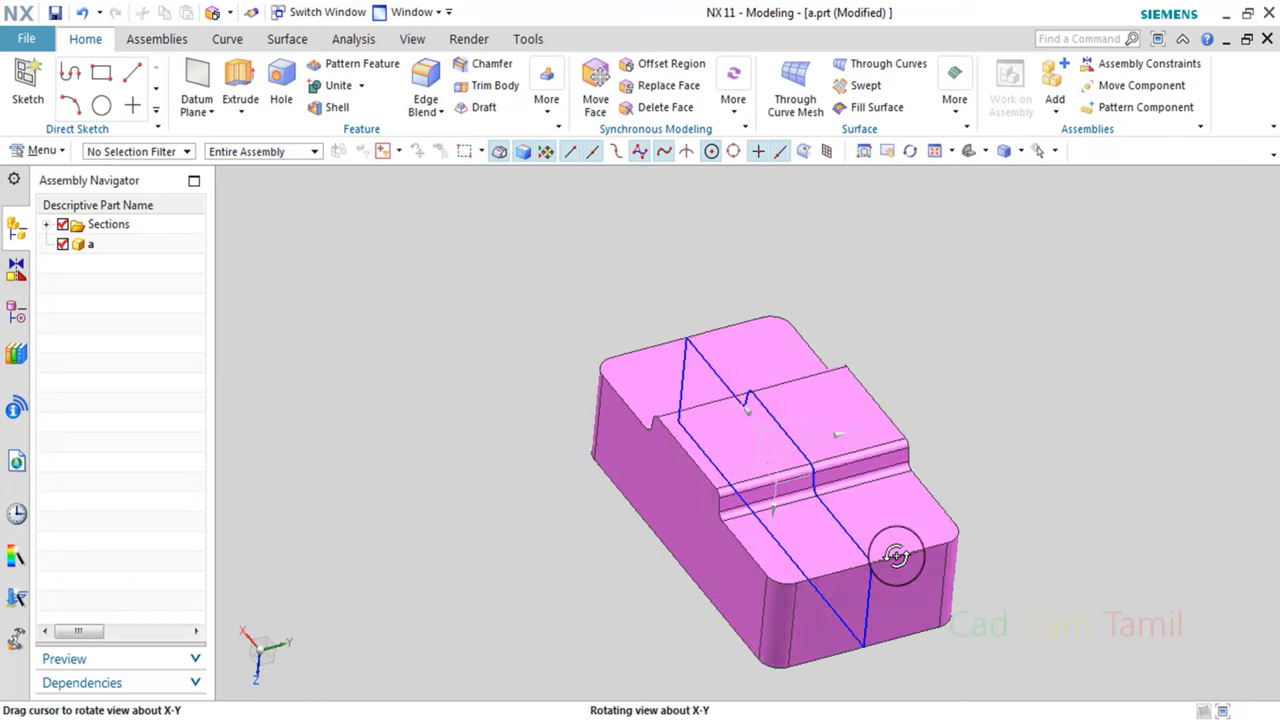
key("ctrl+f")
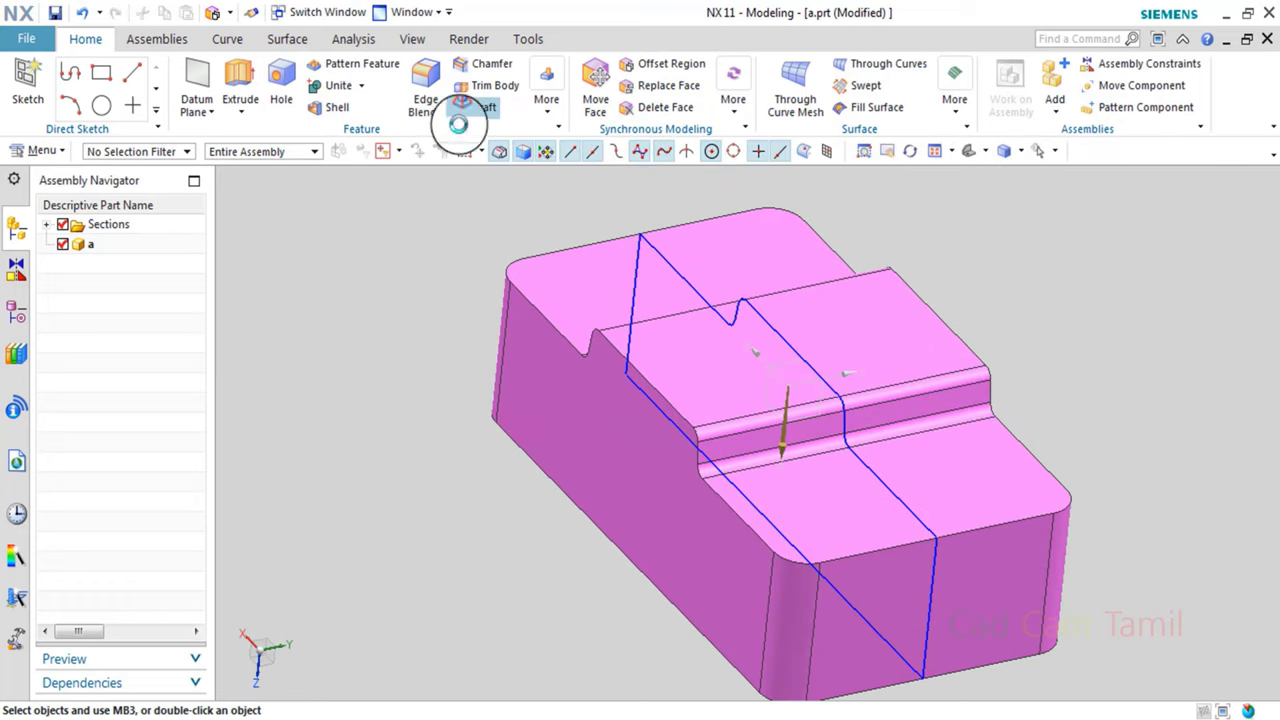
left_click(458, 120)
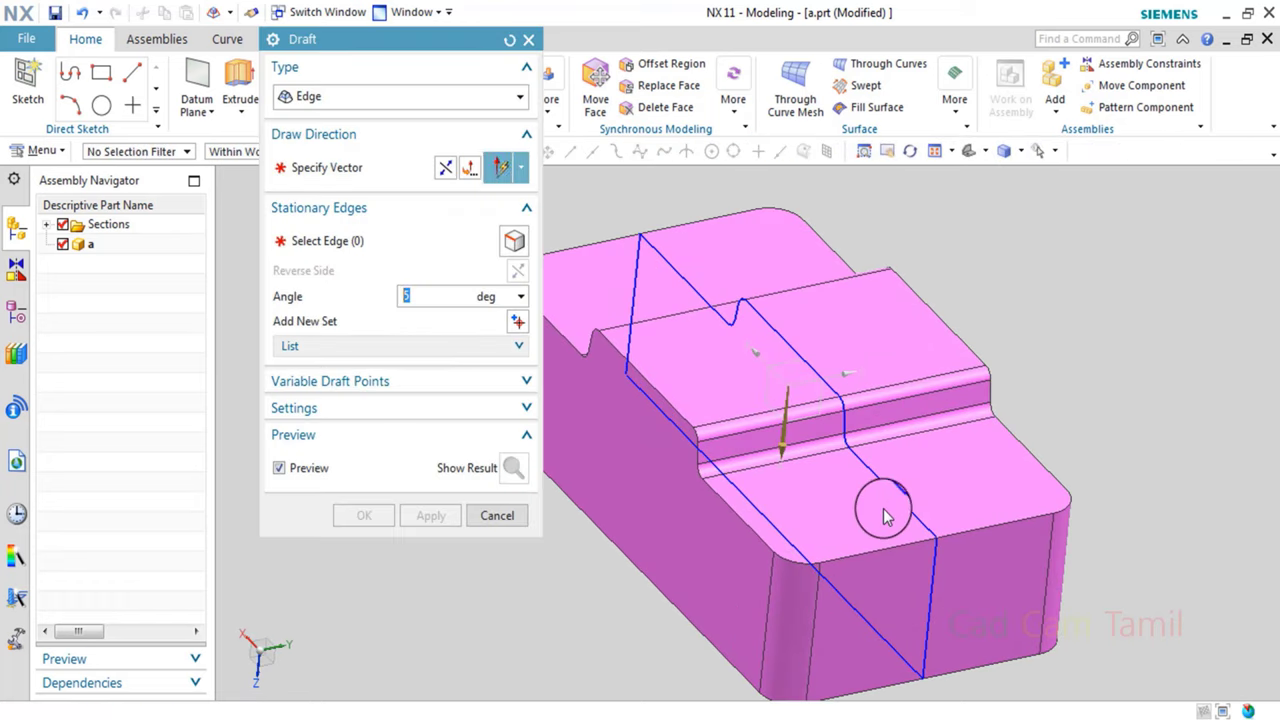
left_click(746, 475)
left_click(773, 588)
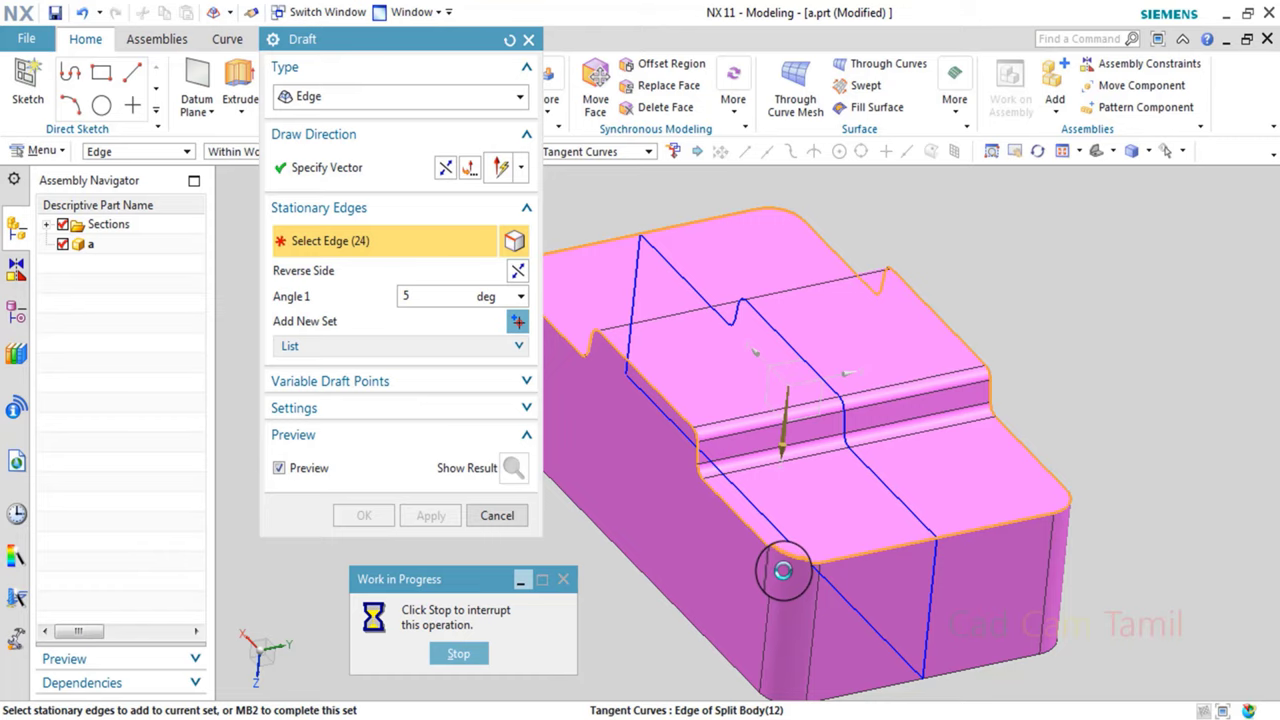
middle_click_drag(777, 562, 750, 588)
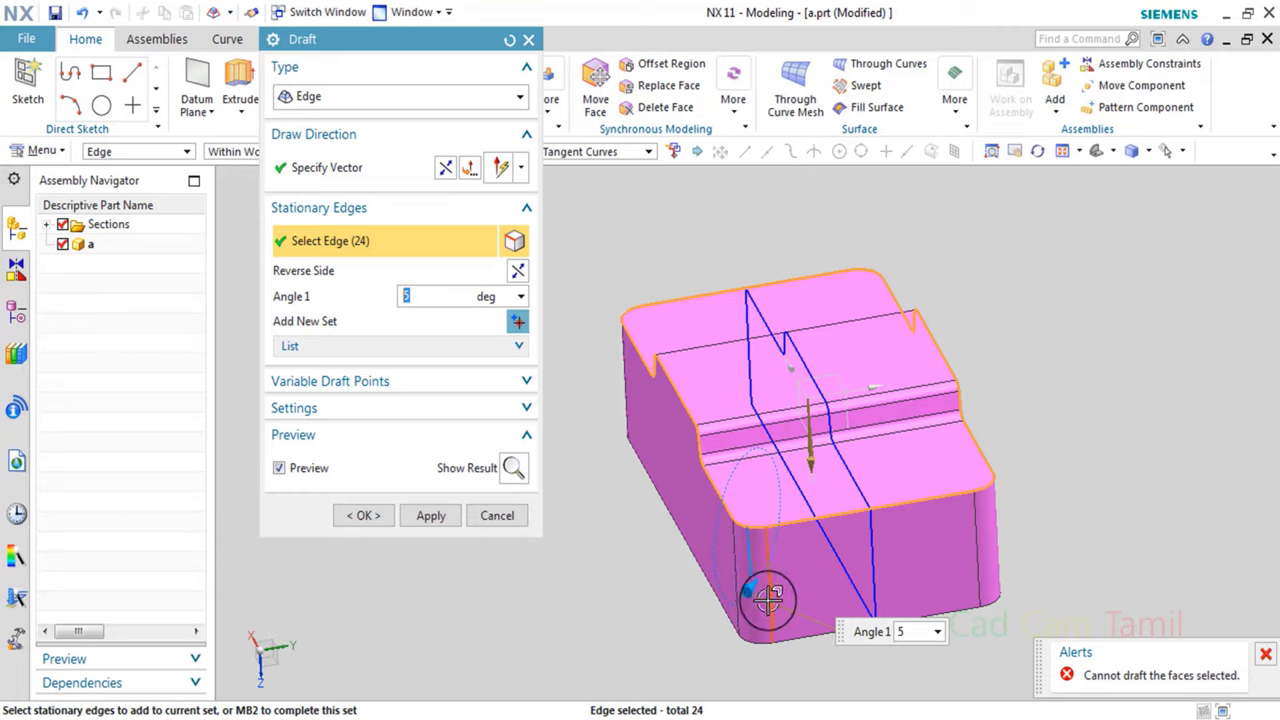
left_click_drag(761, 599, 742, 620)
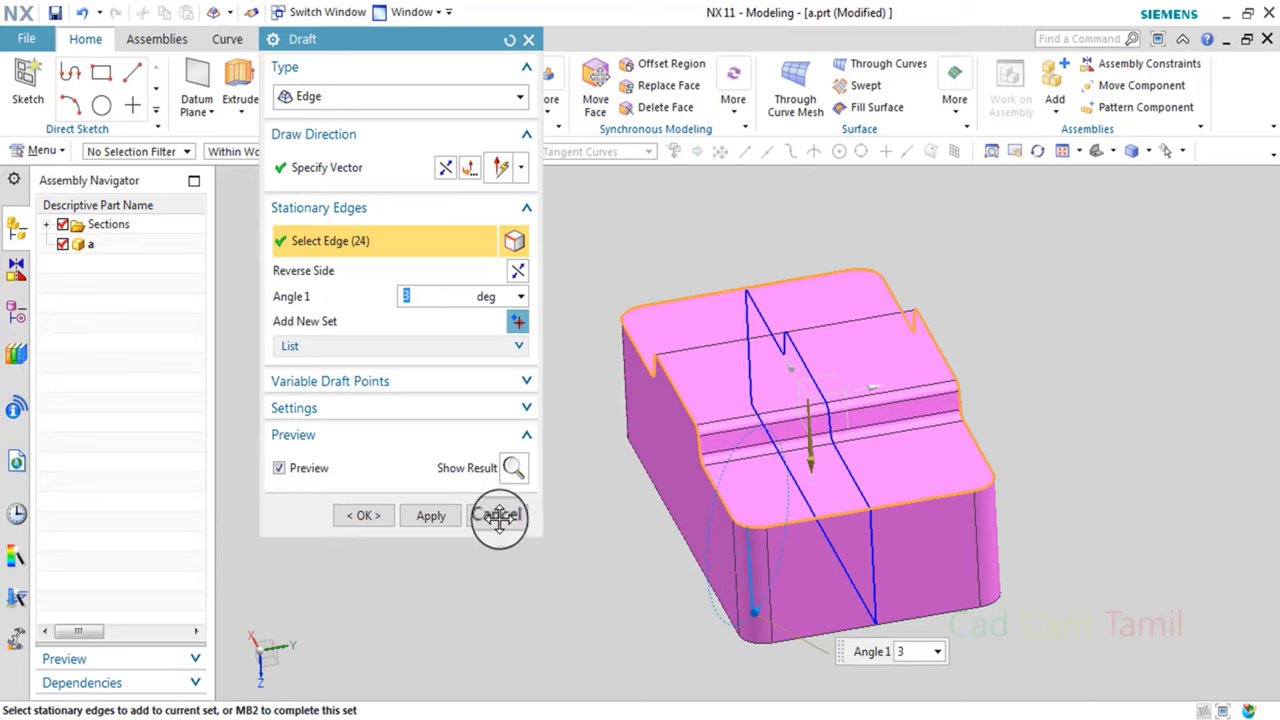
middle_click(577, 544)
left_click(462, 655)
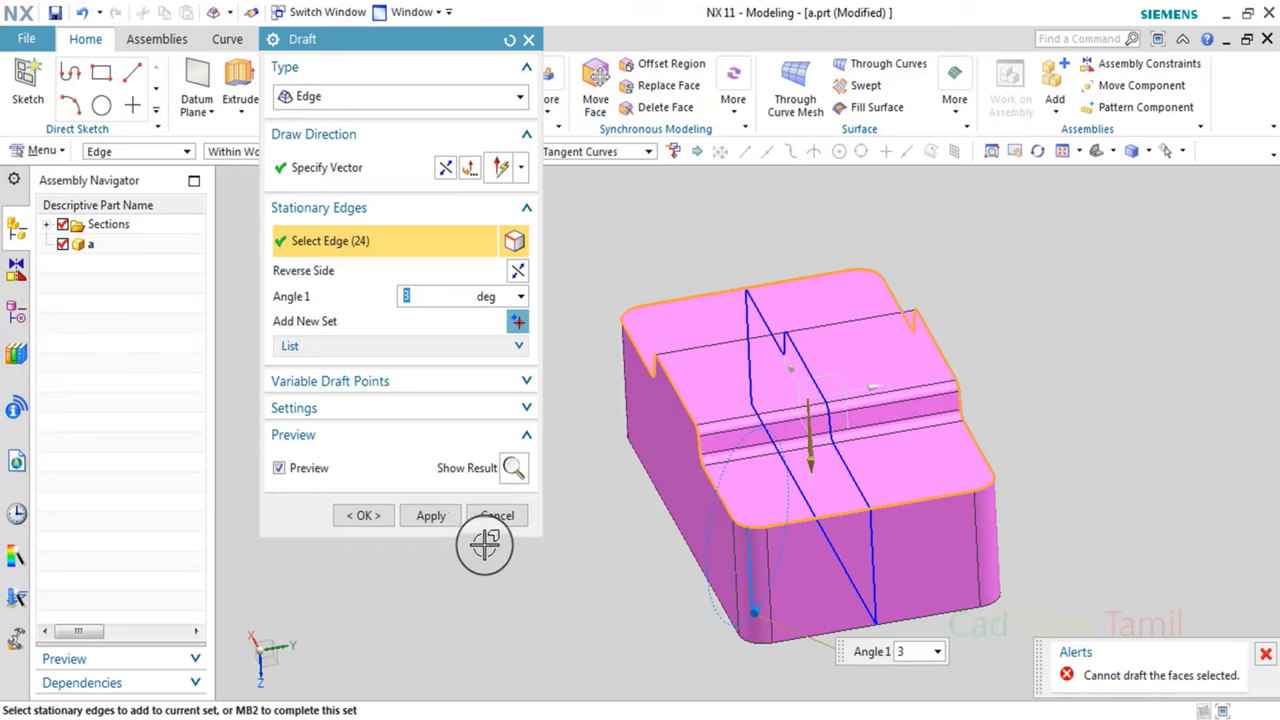
left_click(499, 520)
middle_click_drag(614, 557, 643, 551)
Orbit the core block to expose its rounded vertical corners.
scroll(663, 534, "down", 3)
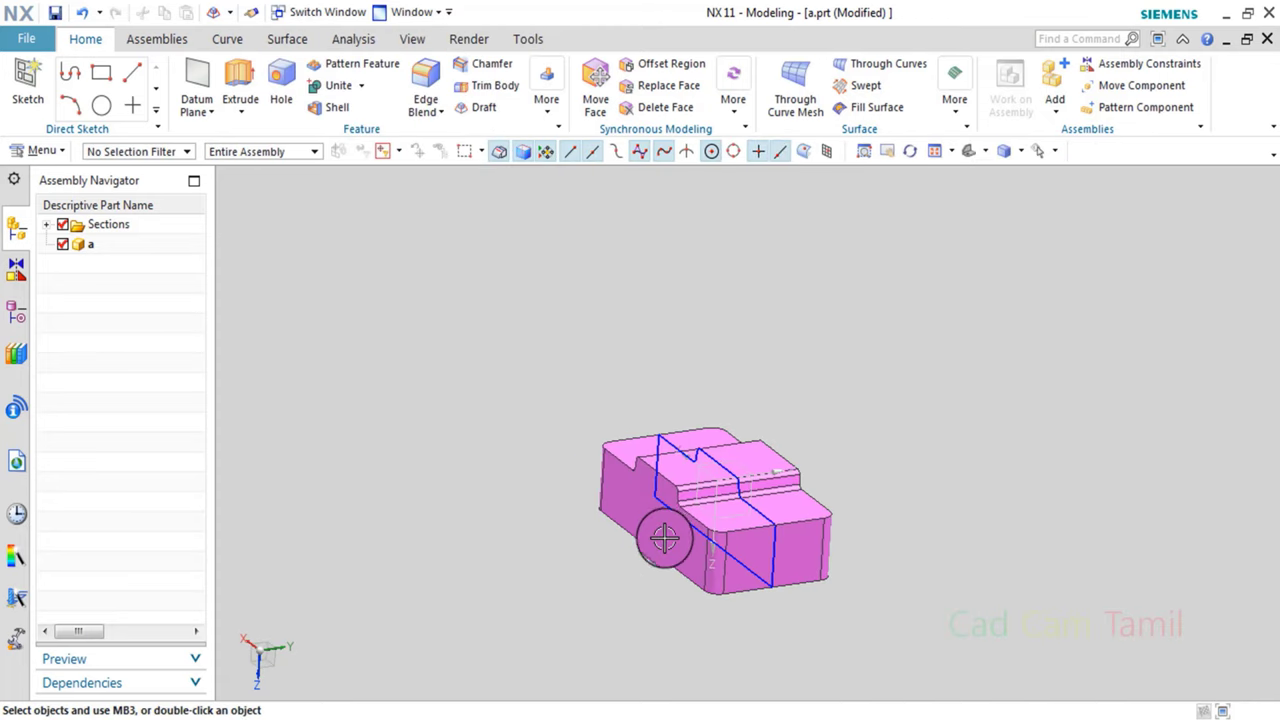
scroll(670, 495, "up", 3)
middle_click_drag(723, 514, 735, 505)
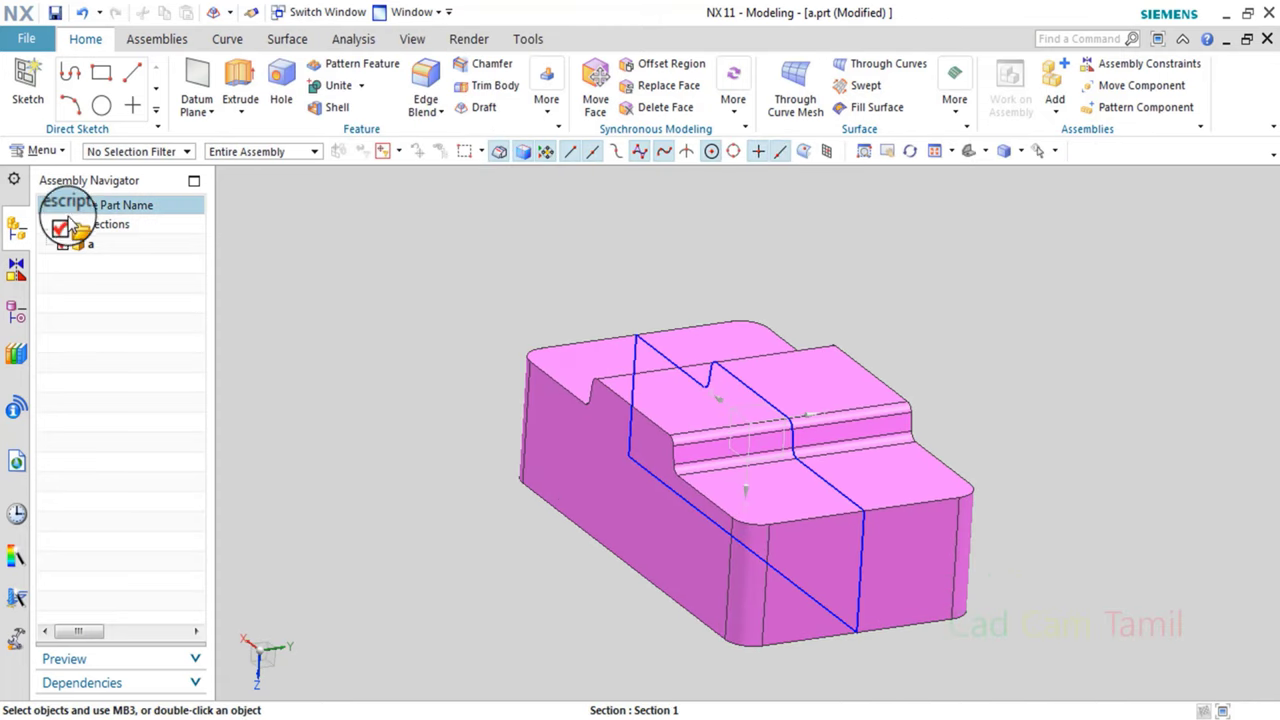
middle_click_drag(767, 459, 757, 480)
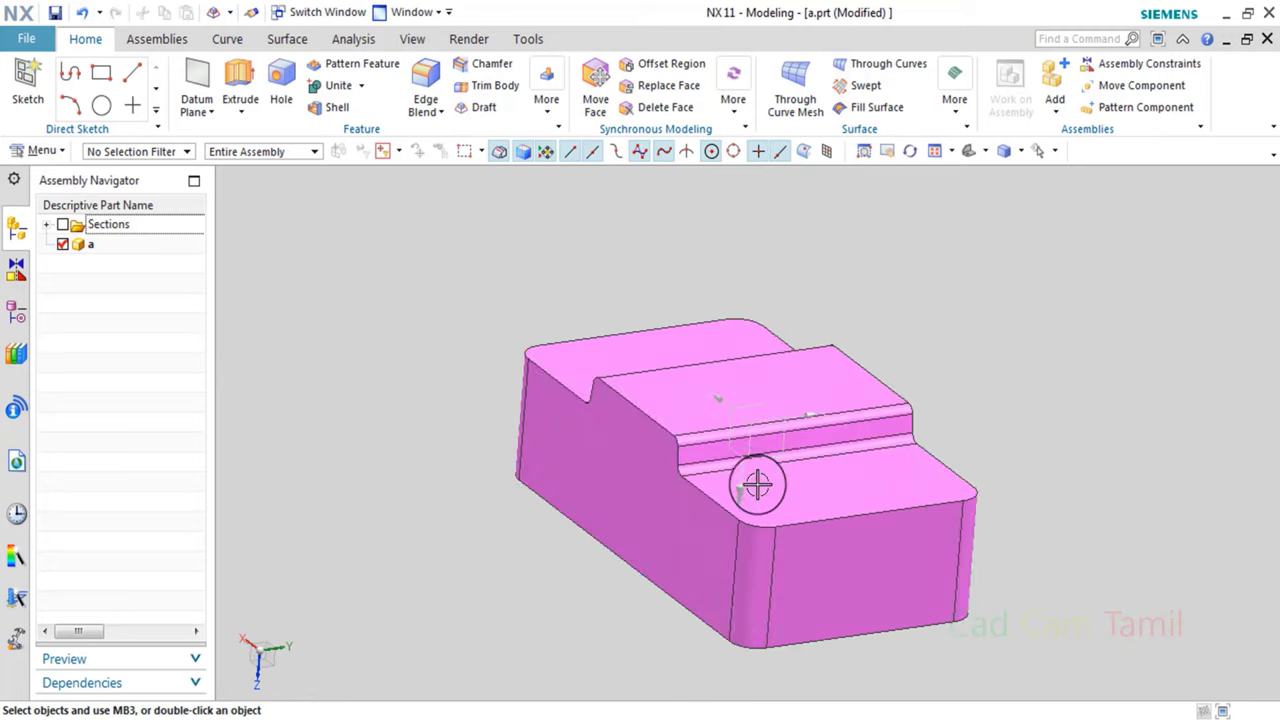
scroll(765, 540, "up", 4)
scroll(683, 348, "down", 3)
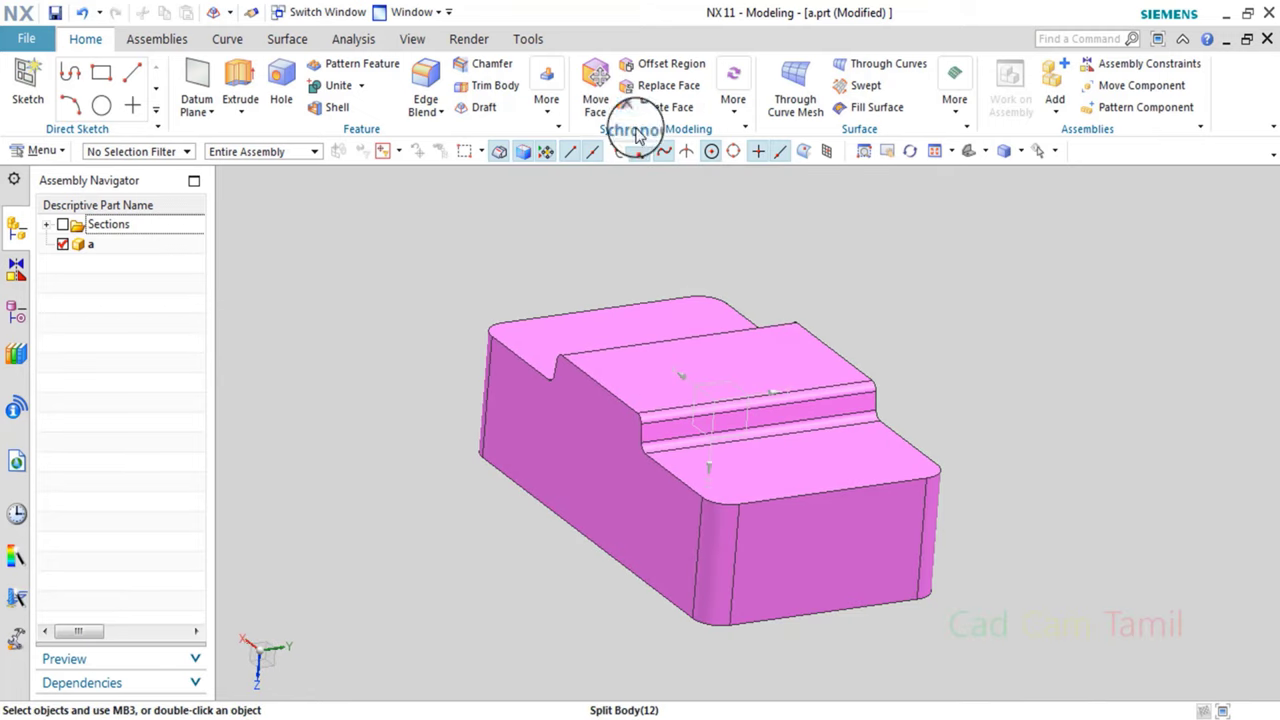
Delete the four vertical corner fillet faces so the core has sharp corners.
left_click(715, 572)
left_click(931, 553)
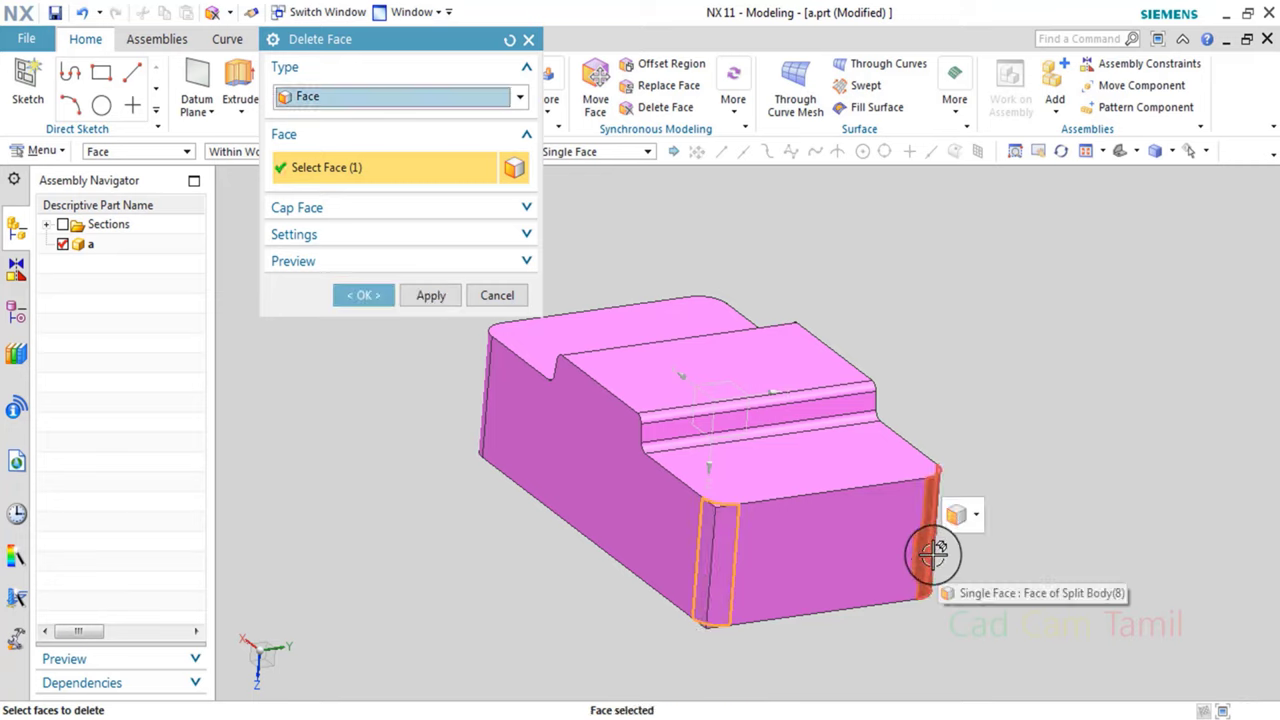
mouse_move(1094, 608)
middle_mouse_down()
mouse_move(1046, 622)
mouse_move(986, 517)
mouse_move(986, 566)
middle_mouse_up()
left_click(960, 340)
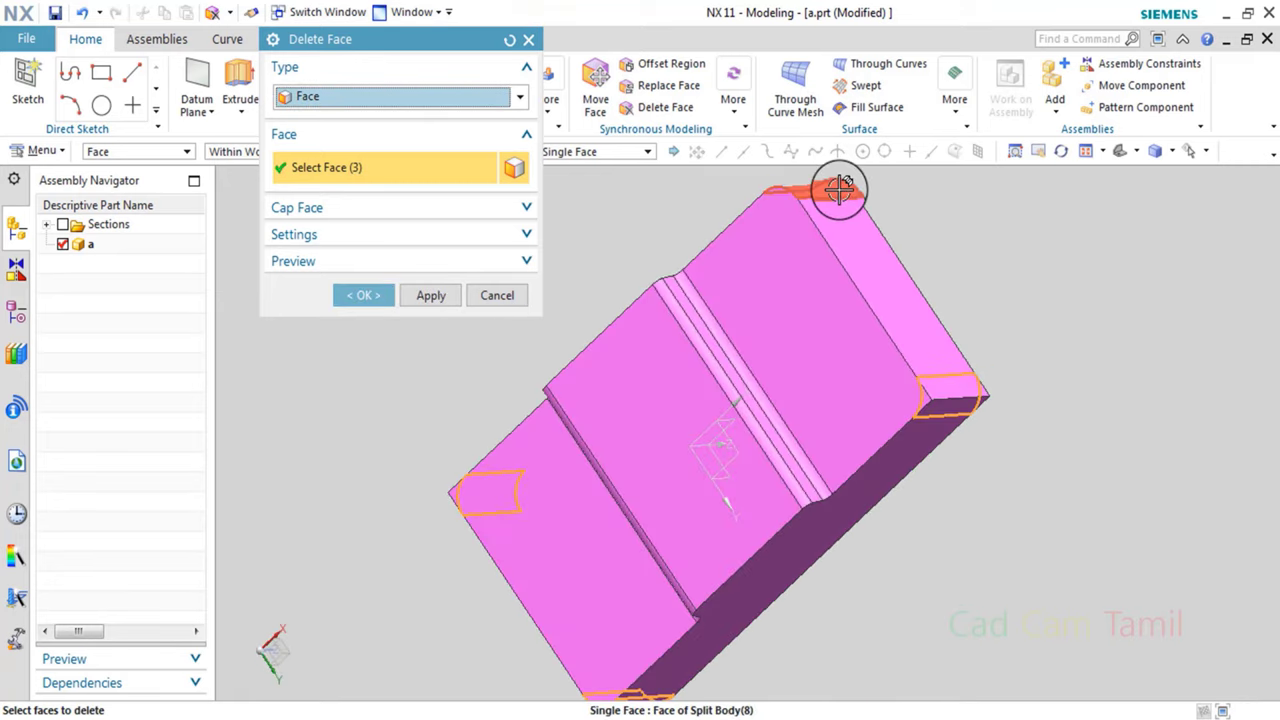
left_click(839, 189)
left_click(500, 295)
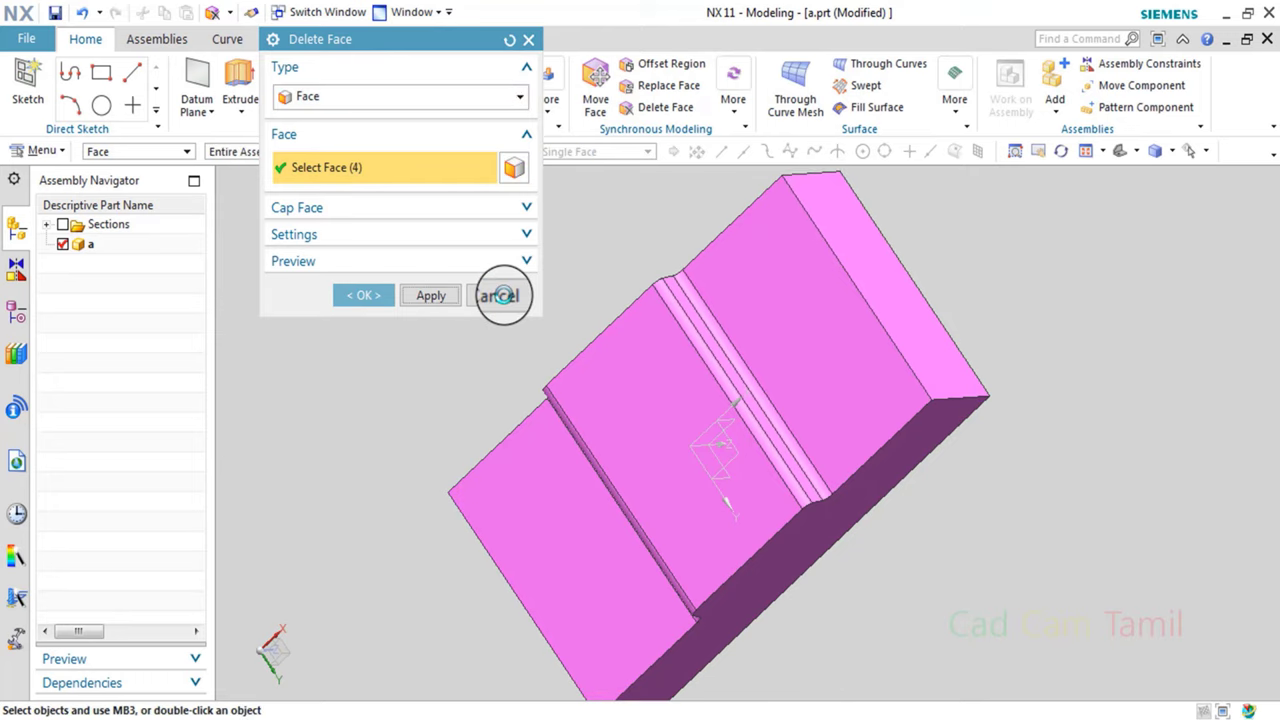
middle_click_drag(709, 366, 785, 307)
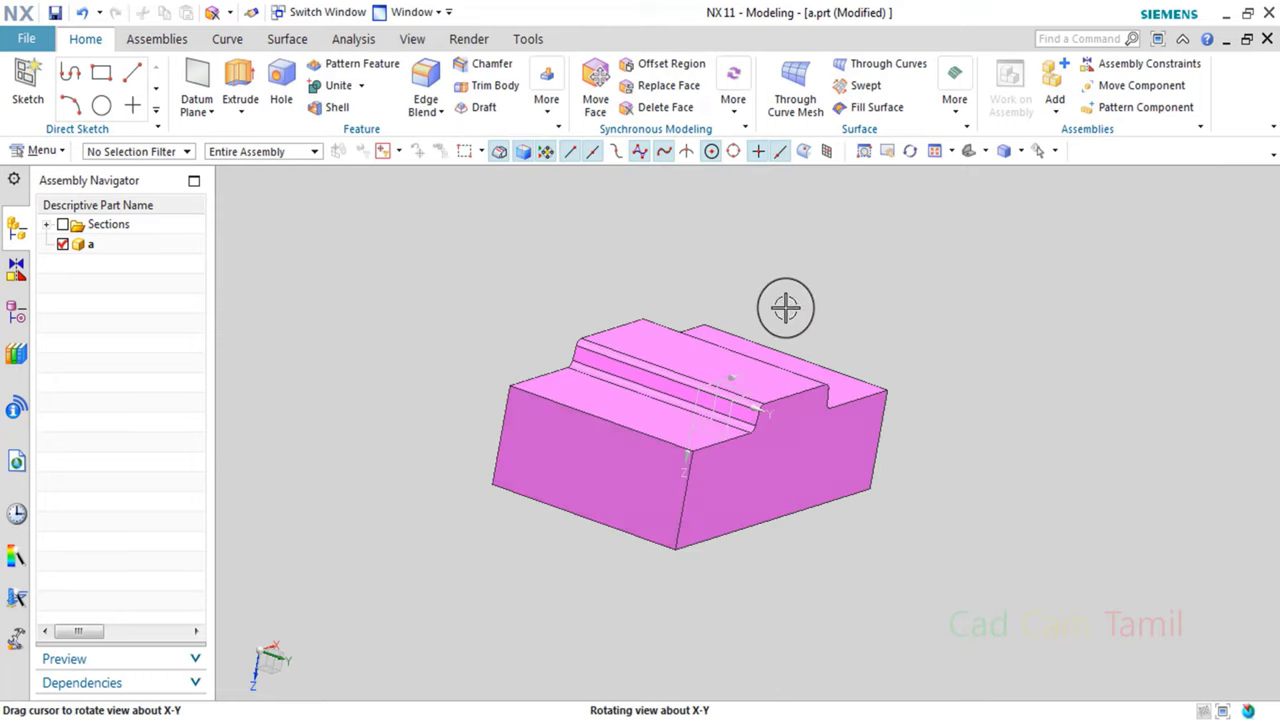
Attempt a draft on the side faces from the stationary edge chain, then cancel it.
scroll(769, 419, "down", 3)
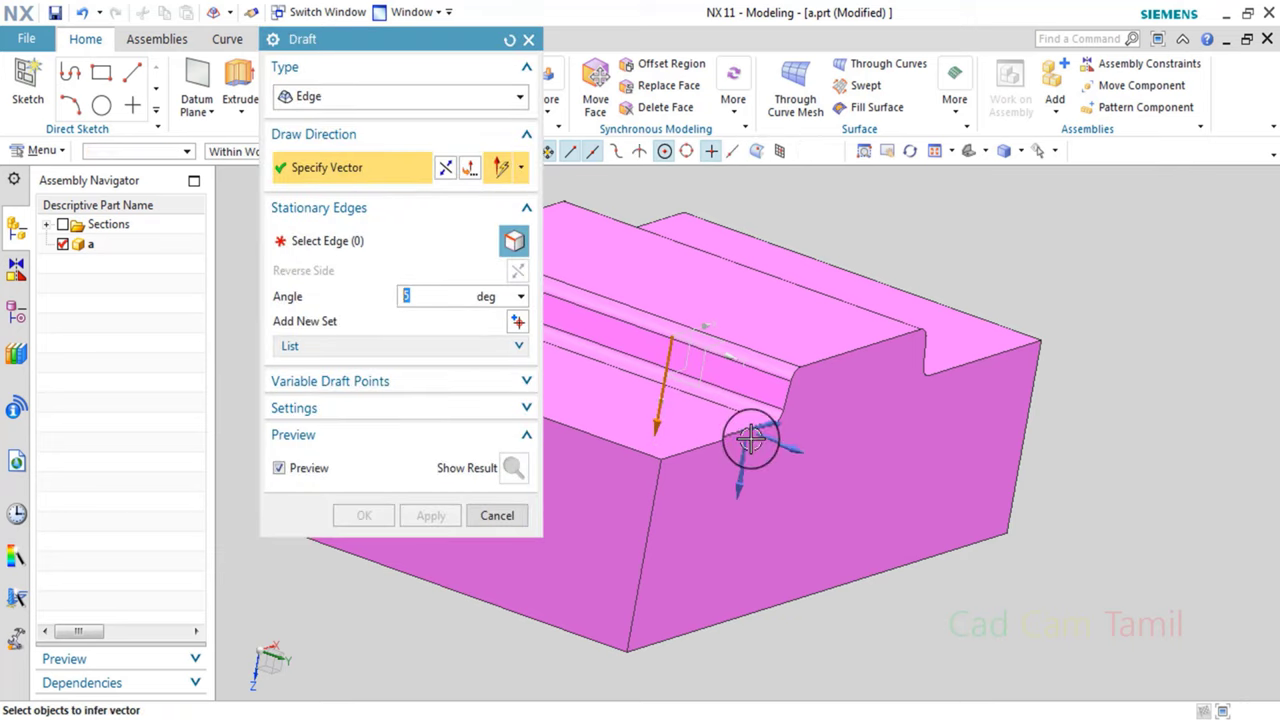
left_click(739, 484)
scroll(840, 350, "down", 2)
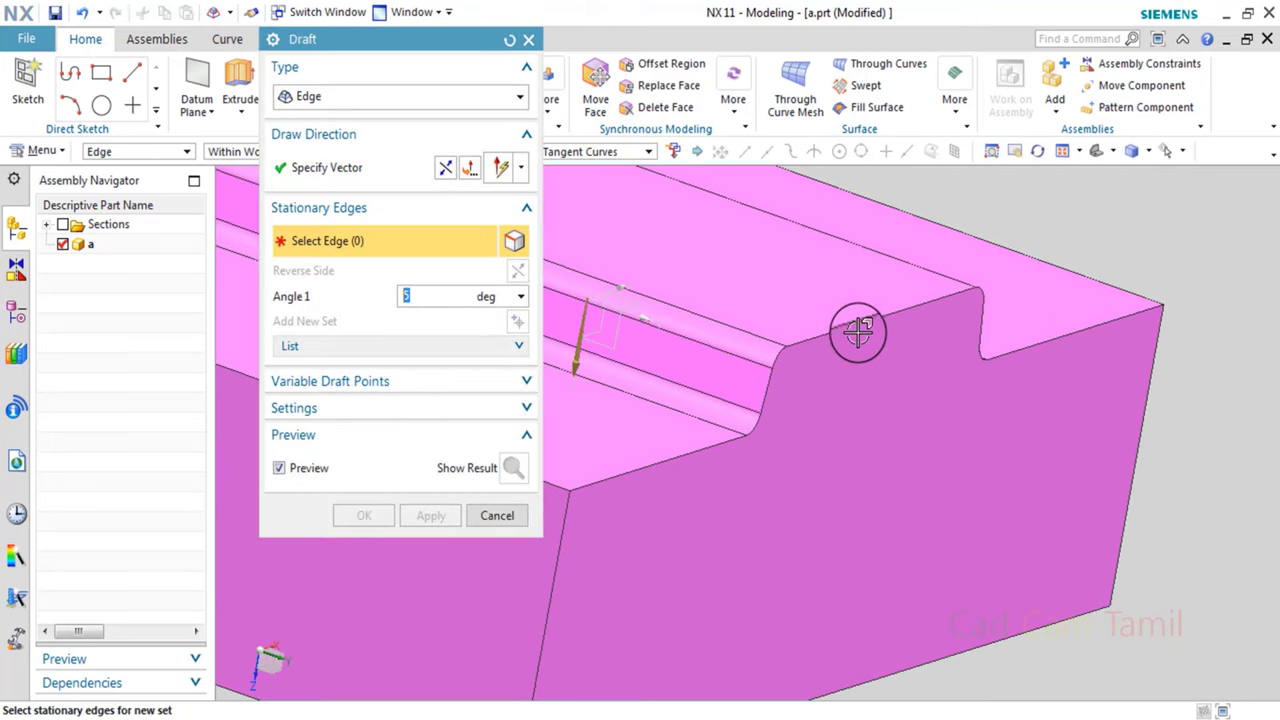
left_click(855, 342)
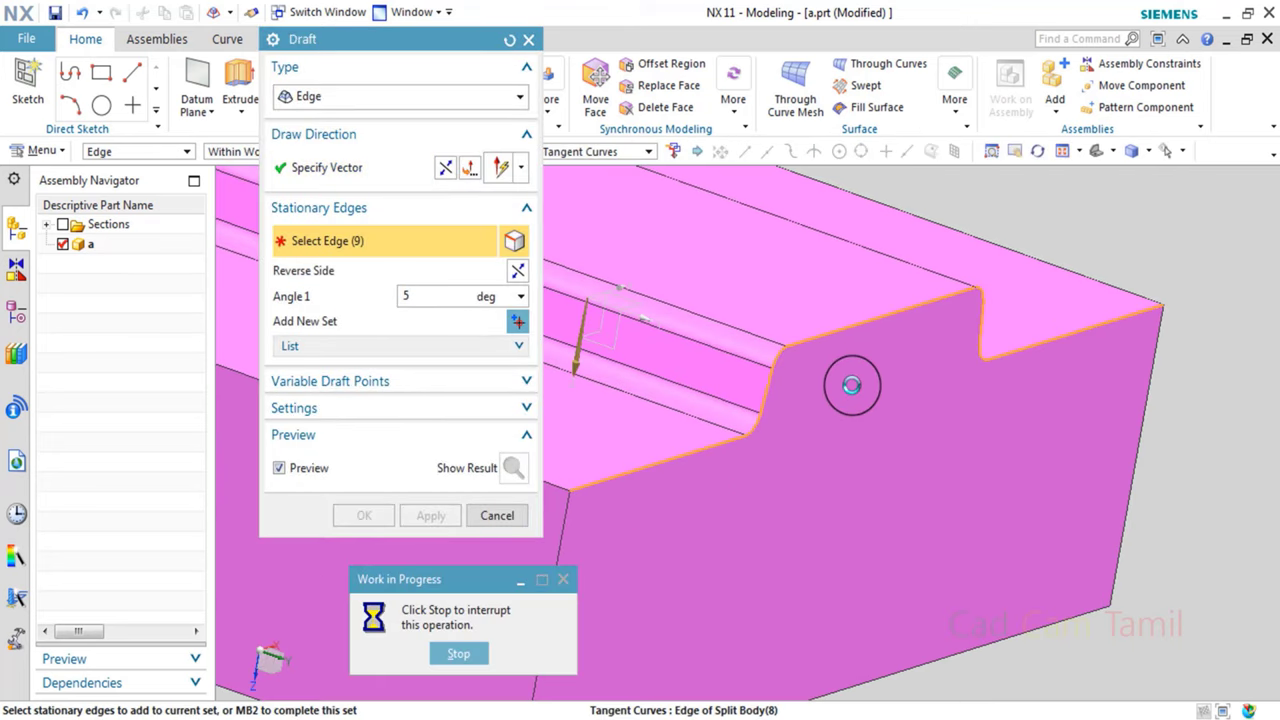
left_click_drag(848, 487, 868, 498)
left_click(497, 515)
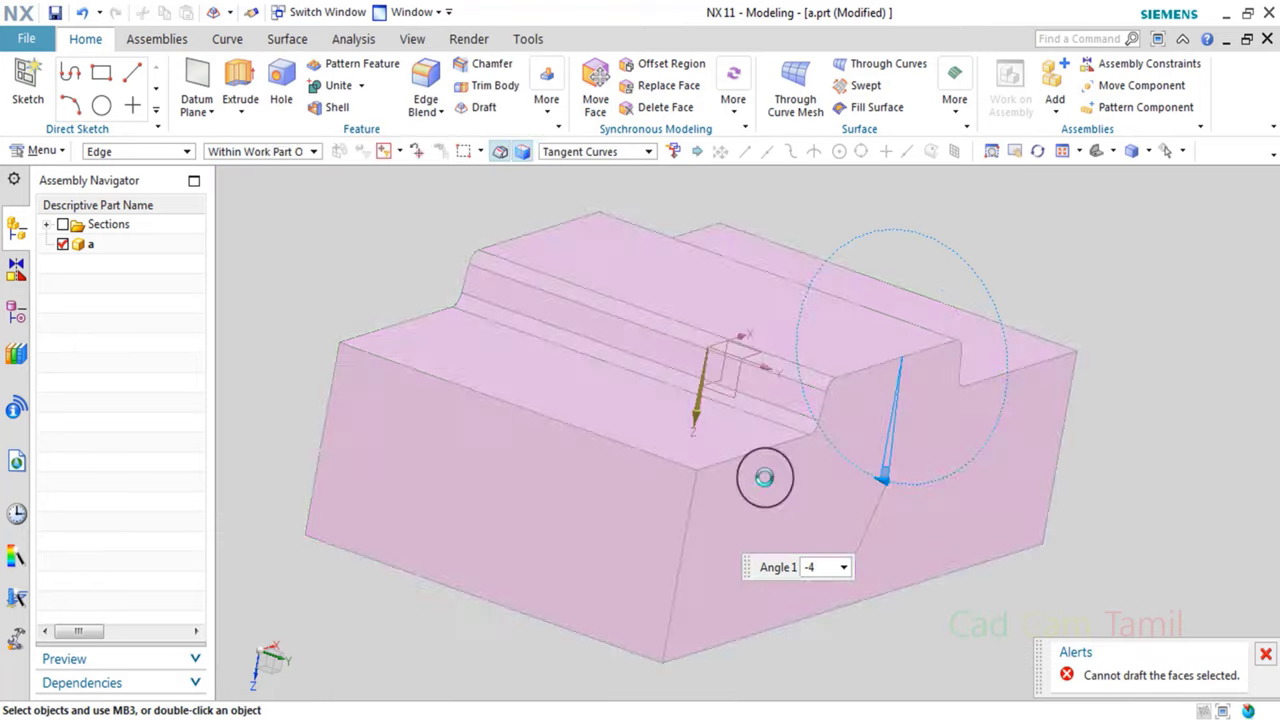
scroll(805, 432, "up", 3)
scroll(799, 445, "down", 2)
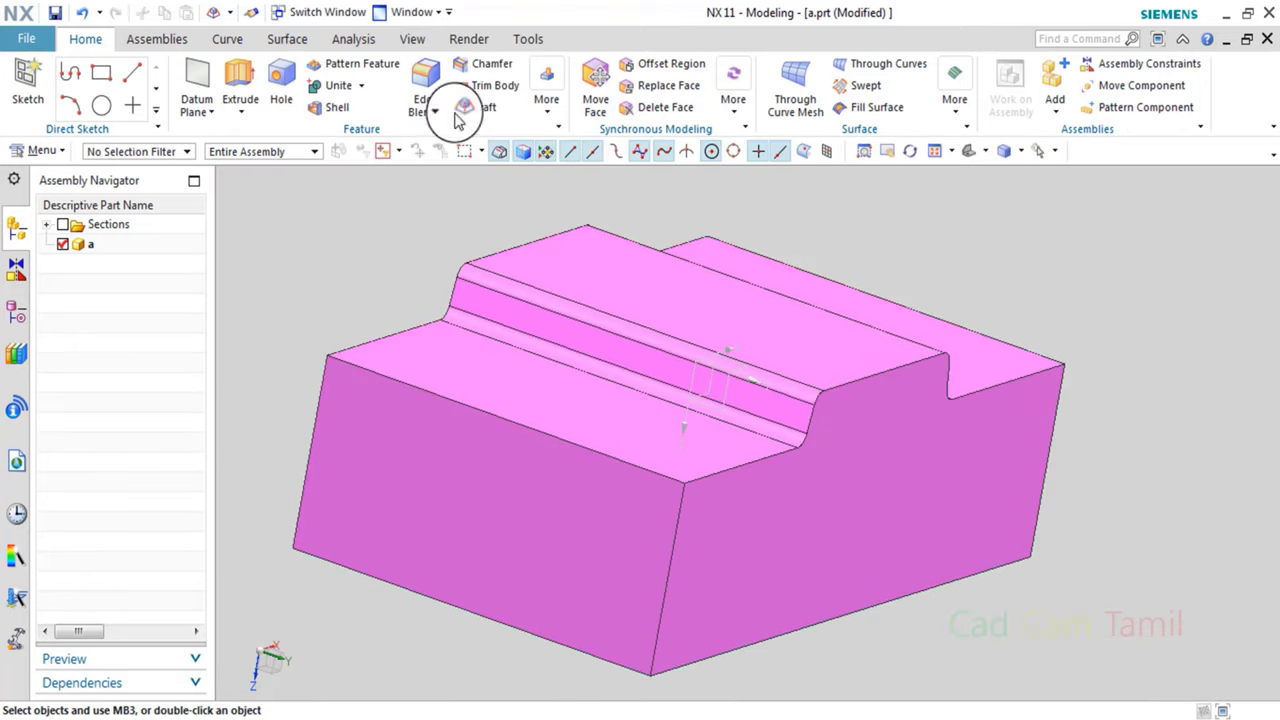
left_click(546, 100)
Split the block with a New Plane based on the slot floor face.
left_click(585, 160)
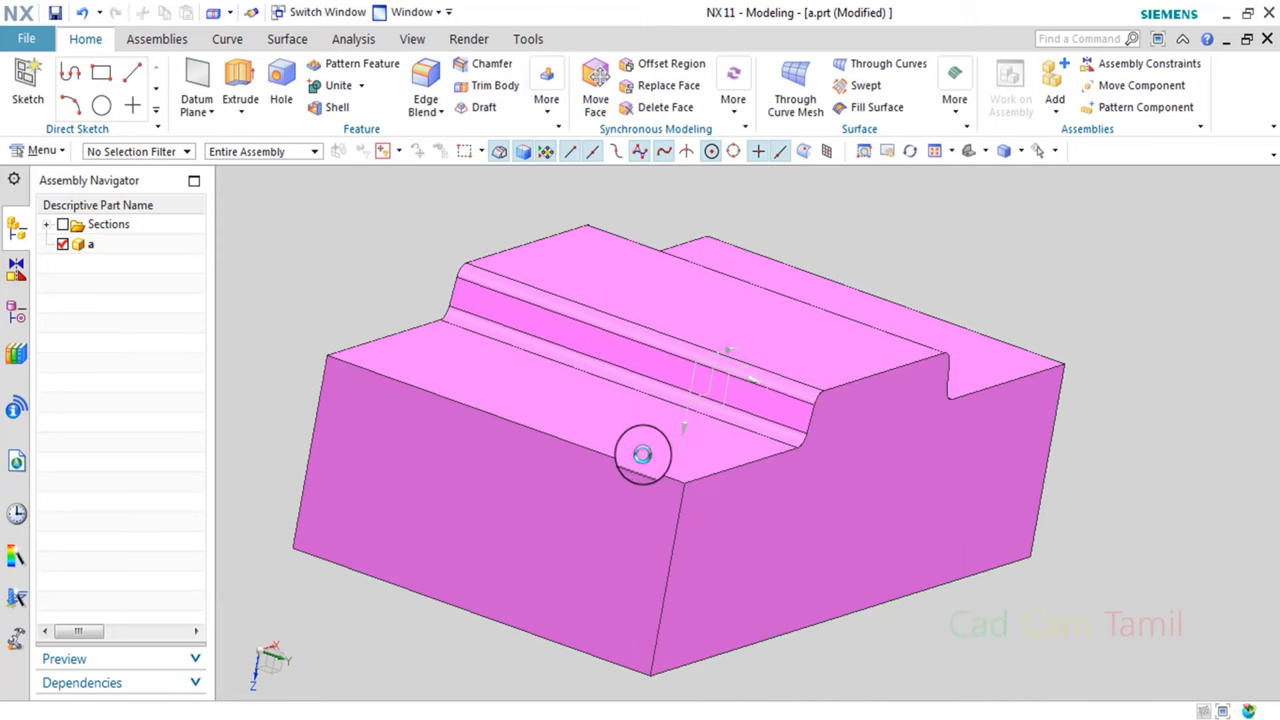
left_click(651, 320)
left_click(423, 208)
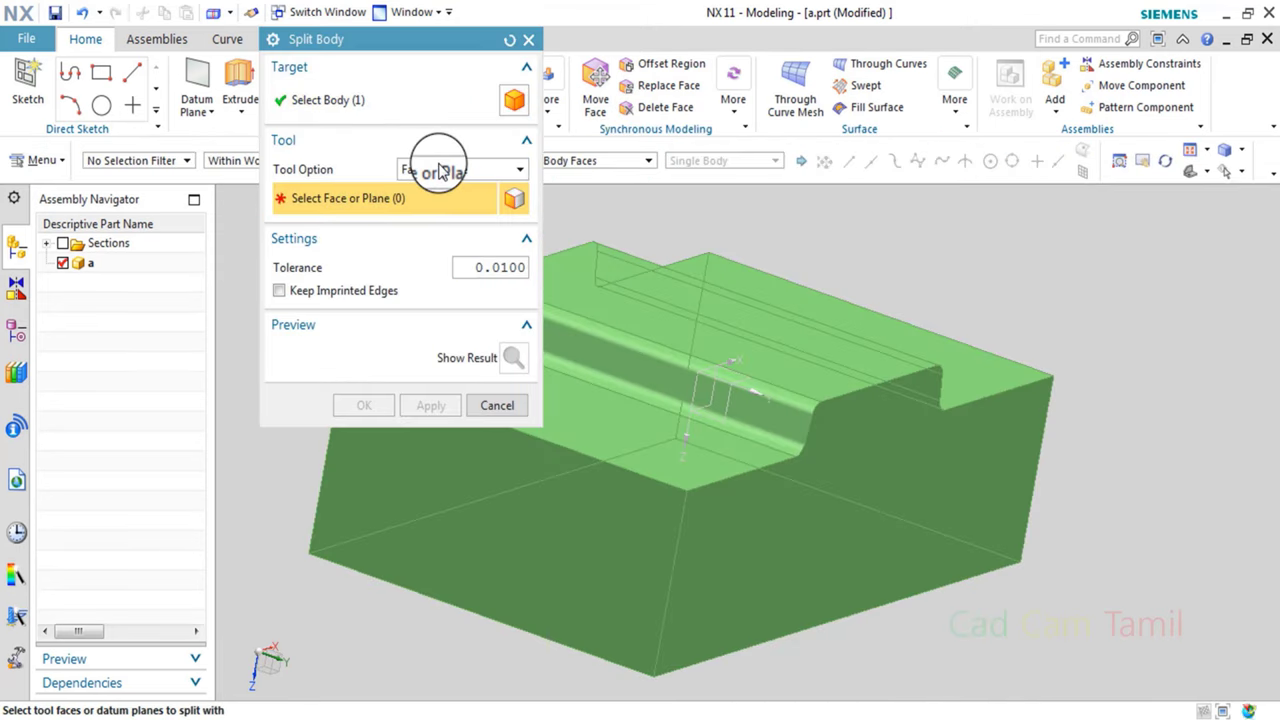
left_click(437, 168)
left_click(441, 215)
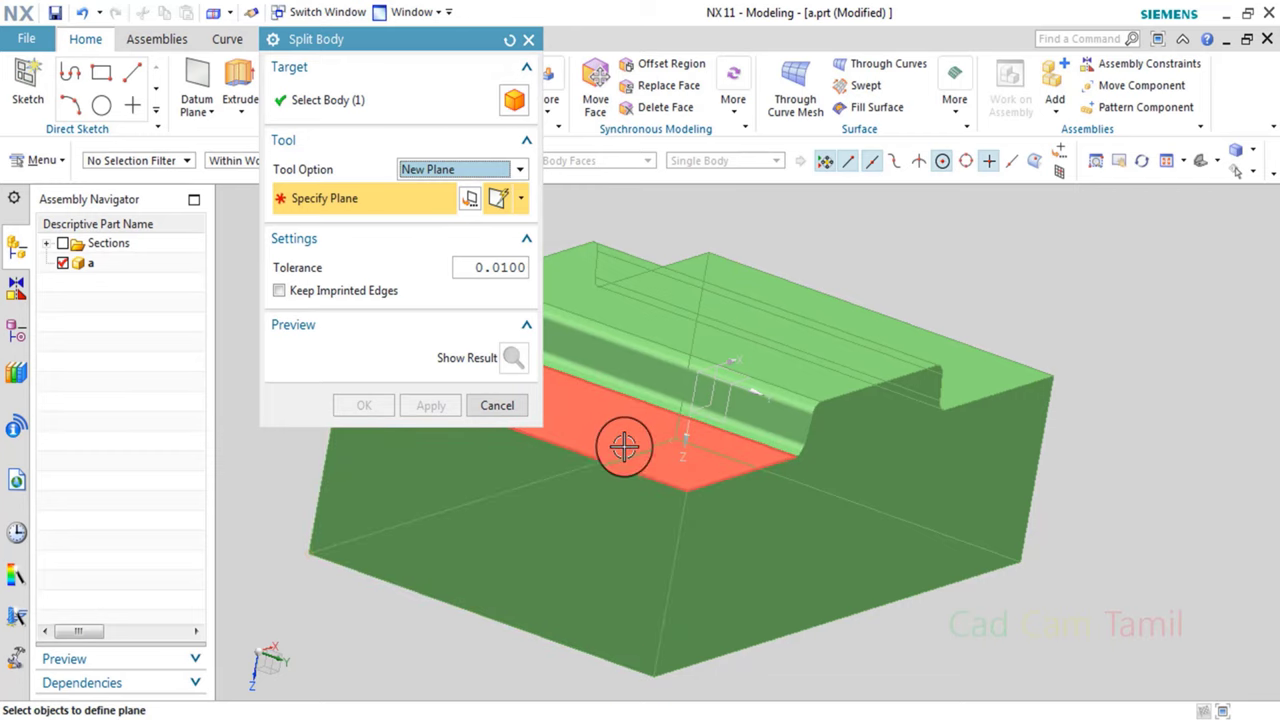
left_click(580, 450)
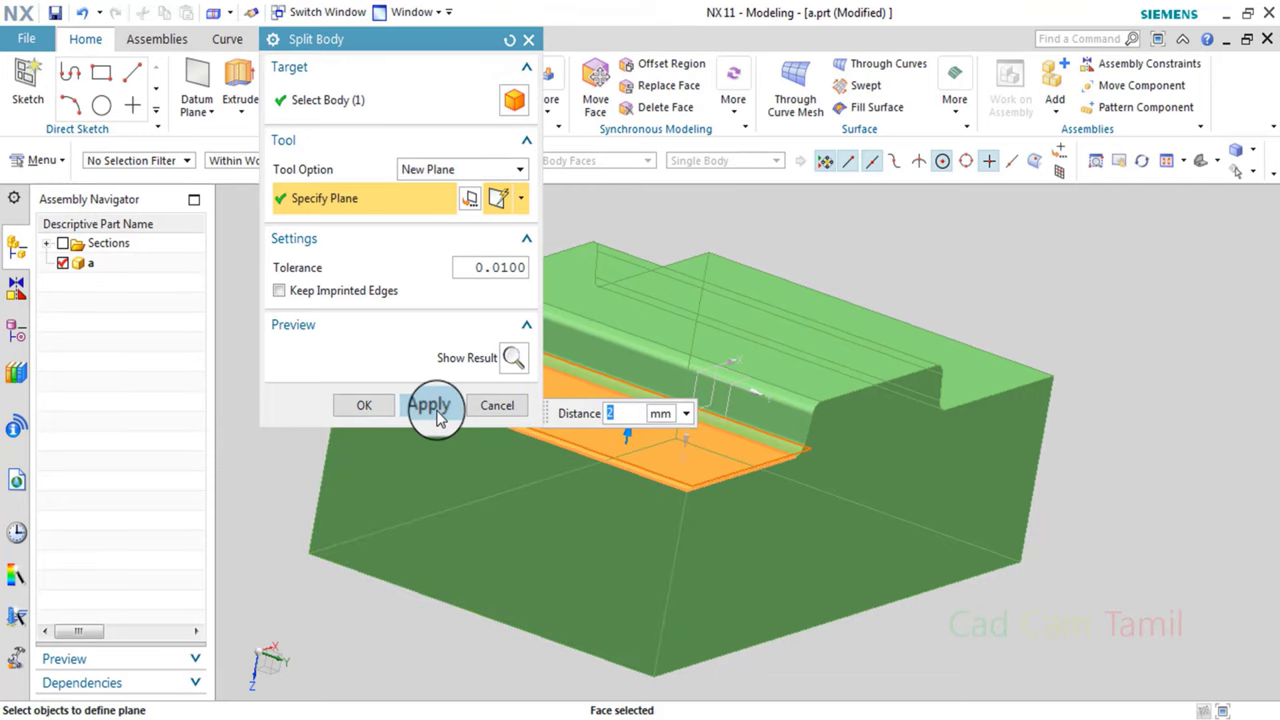
left_click(435, 415)
scroll(834, 471, "up", 3)
scroll(652, 455, "up", 2)
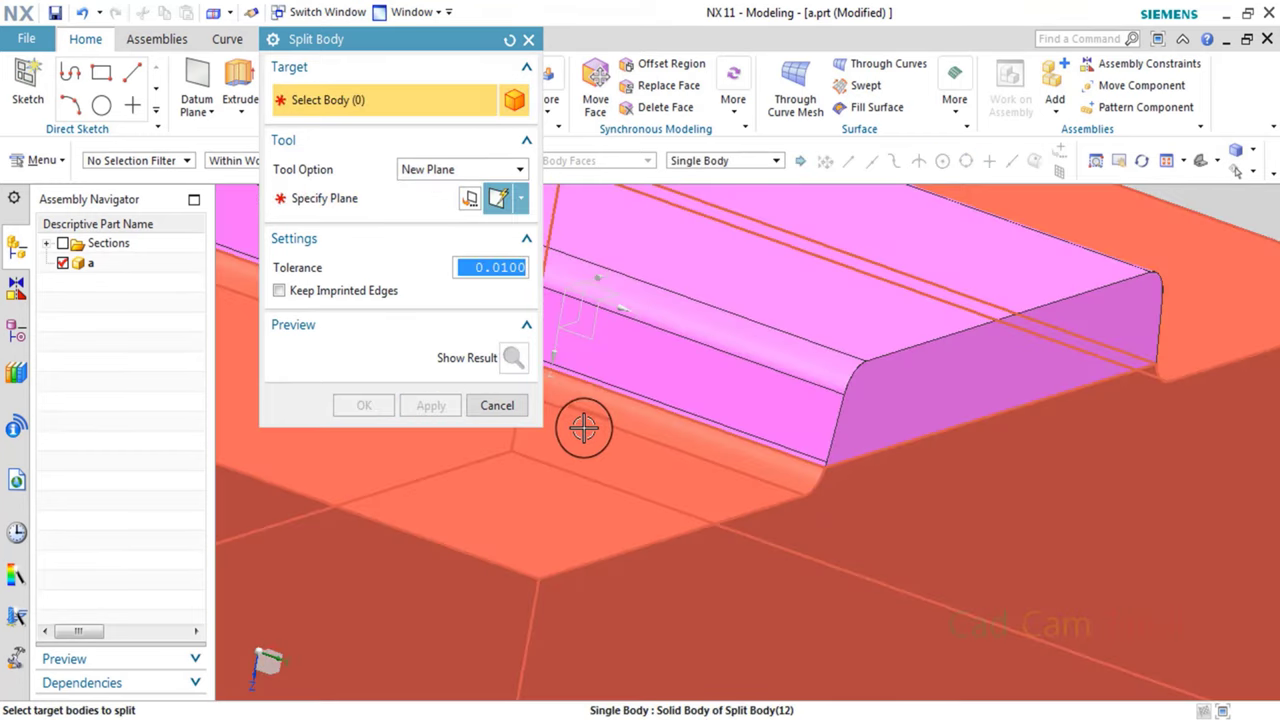
scroll(584, 428, "down", 3)
left_click(493, 405)
scroll(576, 450, "up", 2)
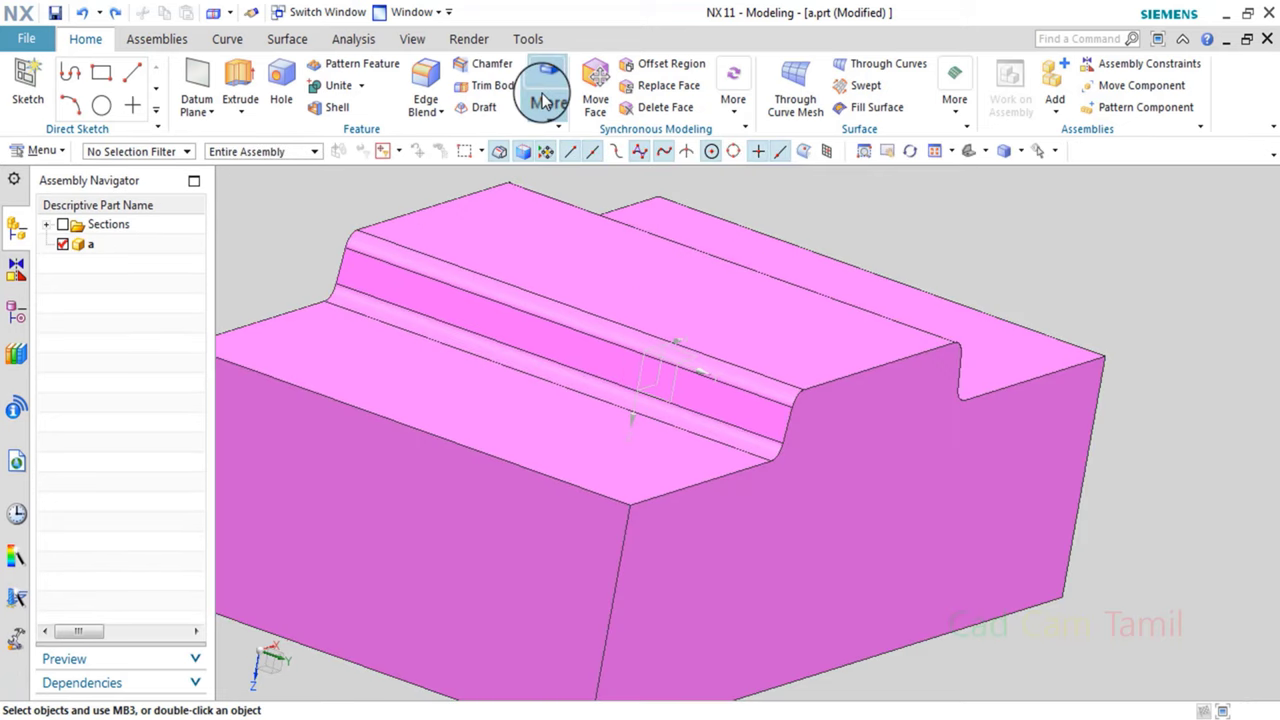
Repeat Split Body on the block, cutting at the slot floor face.
left_click(546, 88)
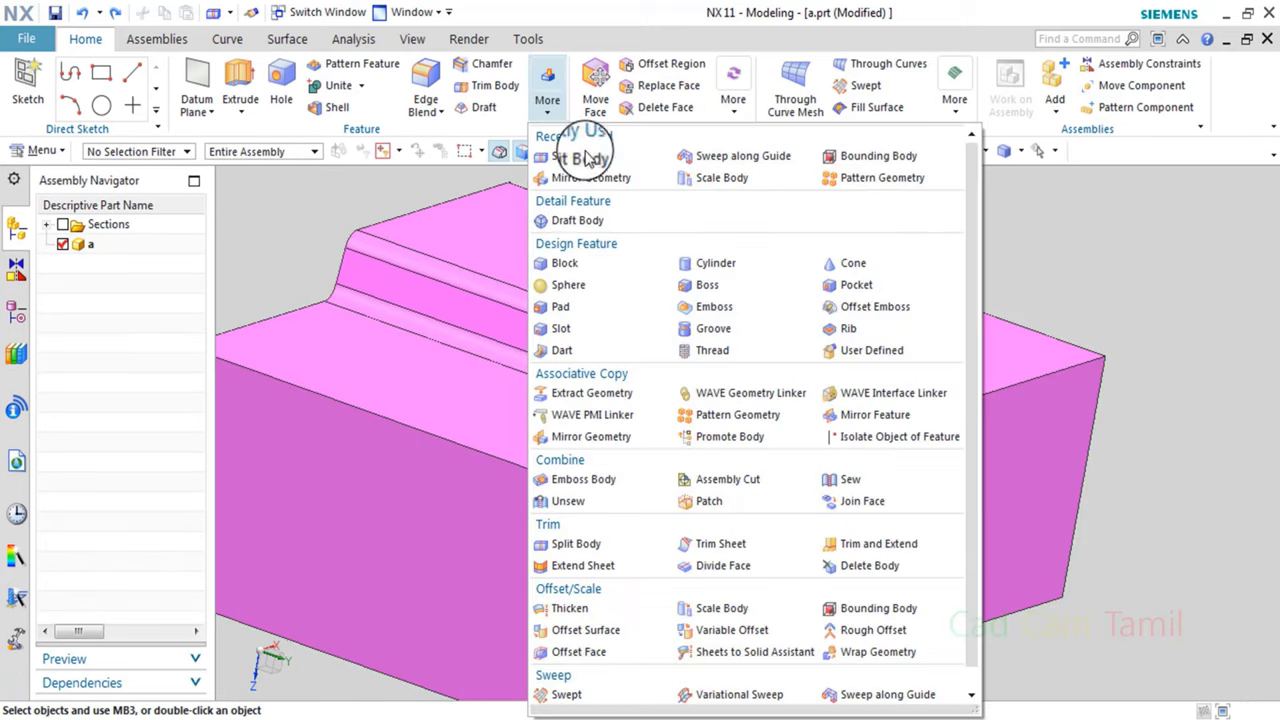
left_click(596, 158)
left_click(829, 343)
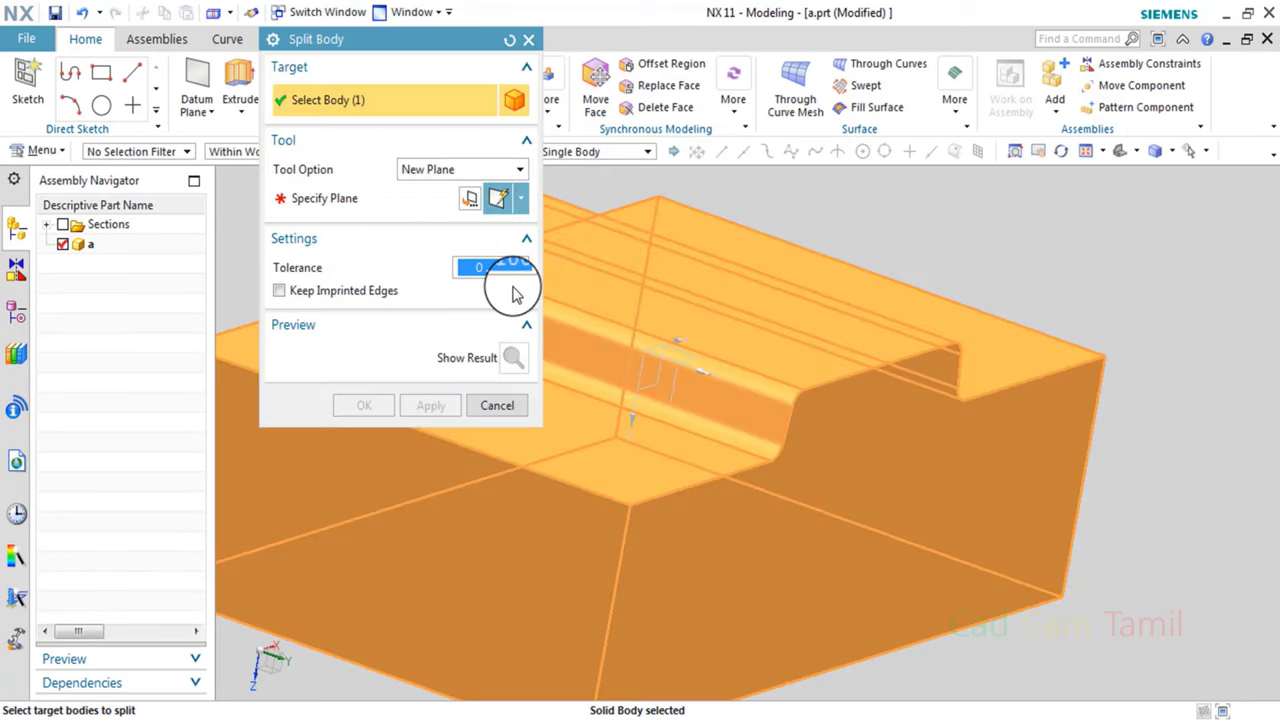
middle_click(408, 240)
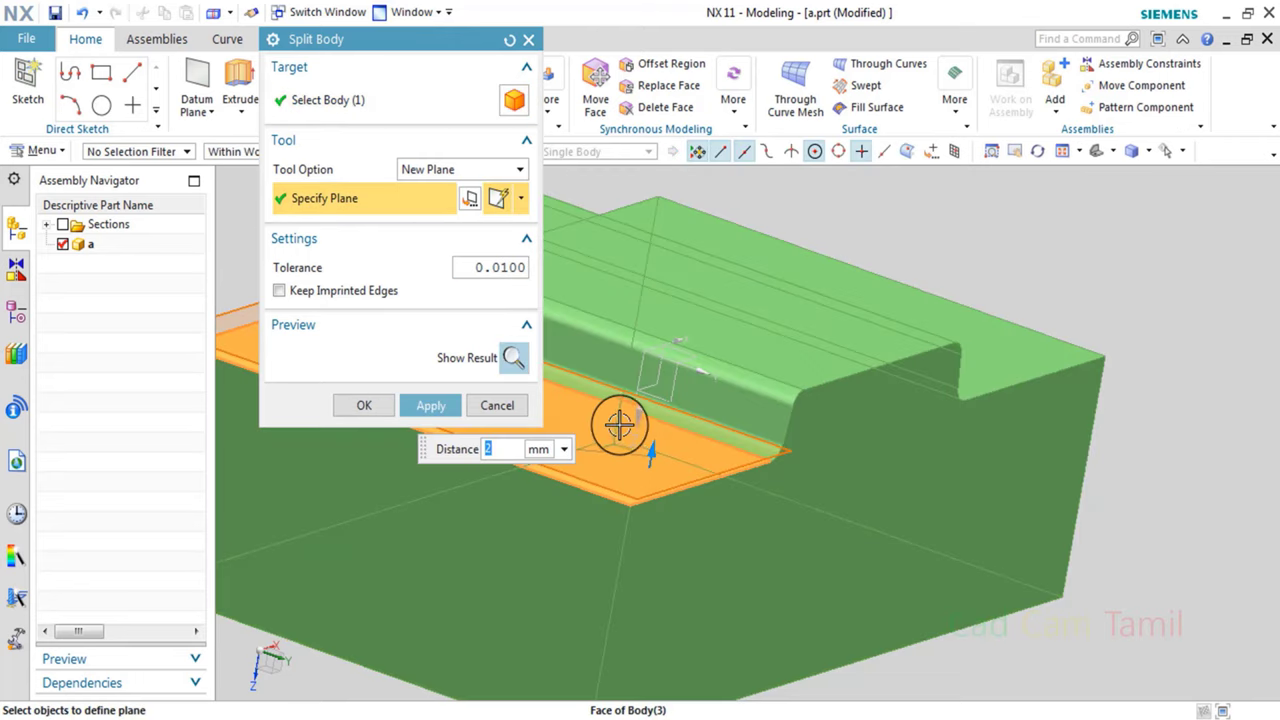
left_click(587, 458)
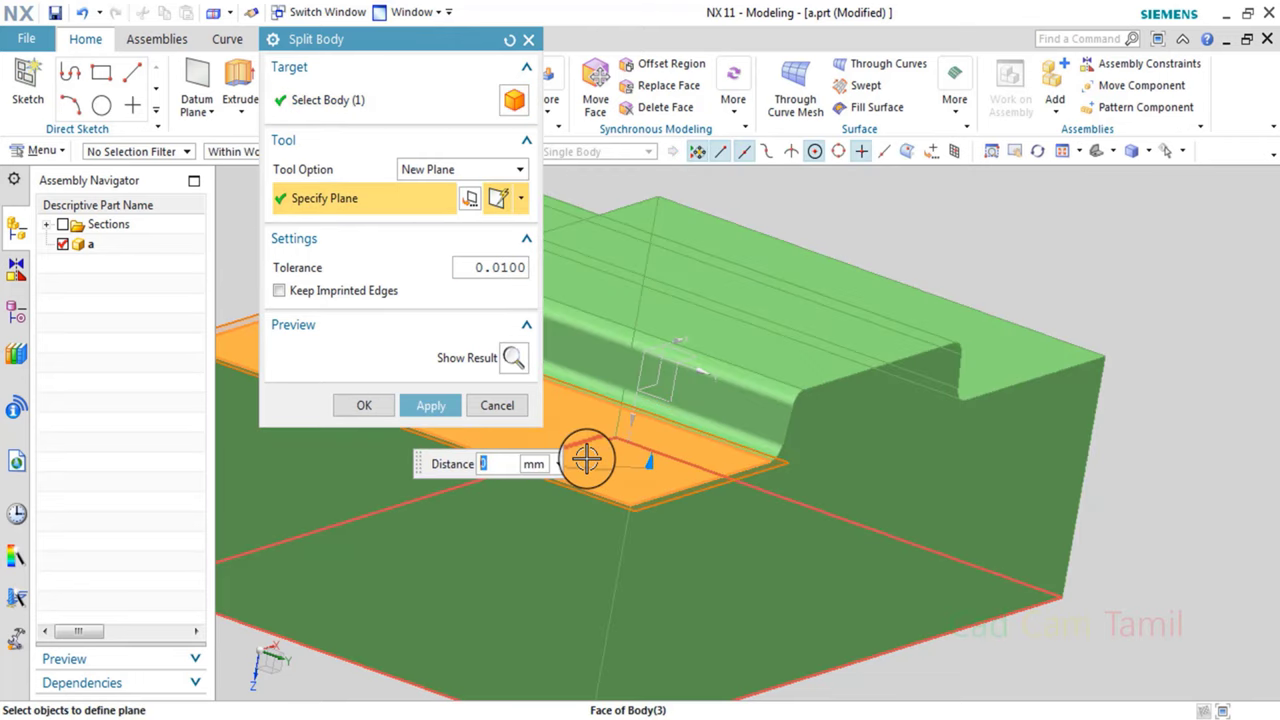
left_click(364, 405)
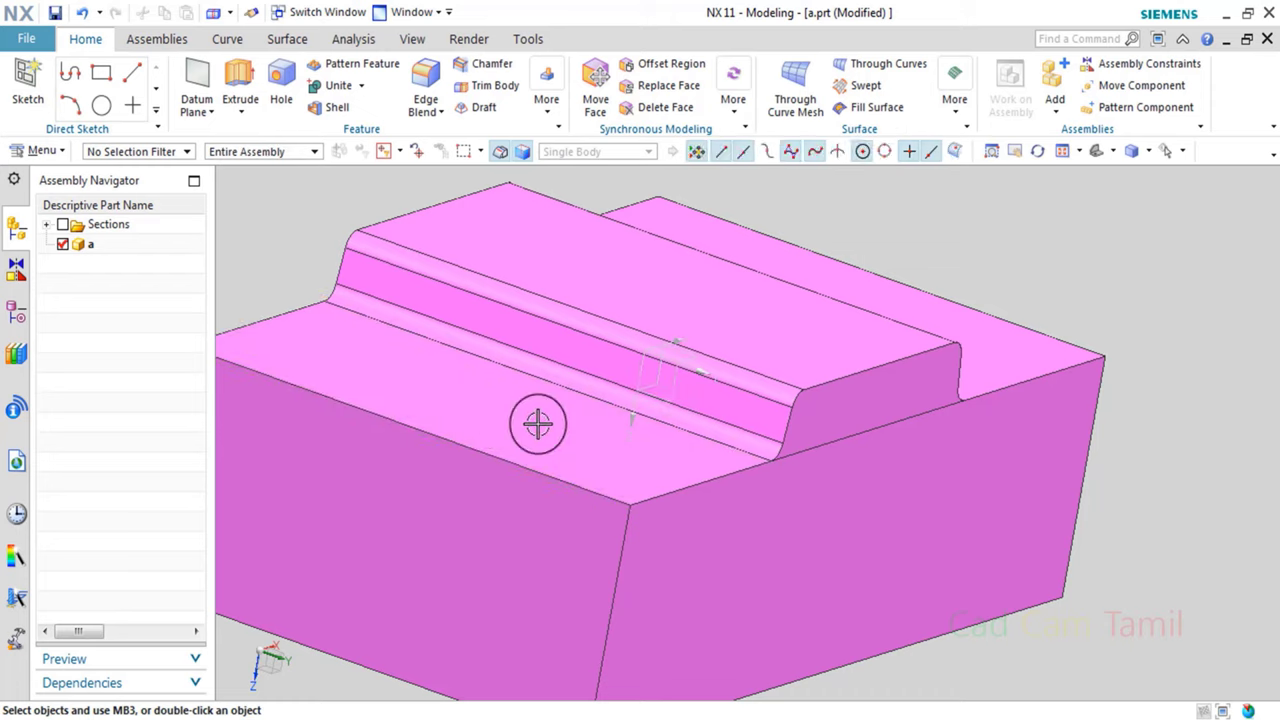
scroll(765, 477, "up", 2)
scroll(765, 477, "down", 2)
Hide the upper split body and the thin tray-shaped body.
left_click(1052, 150)
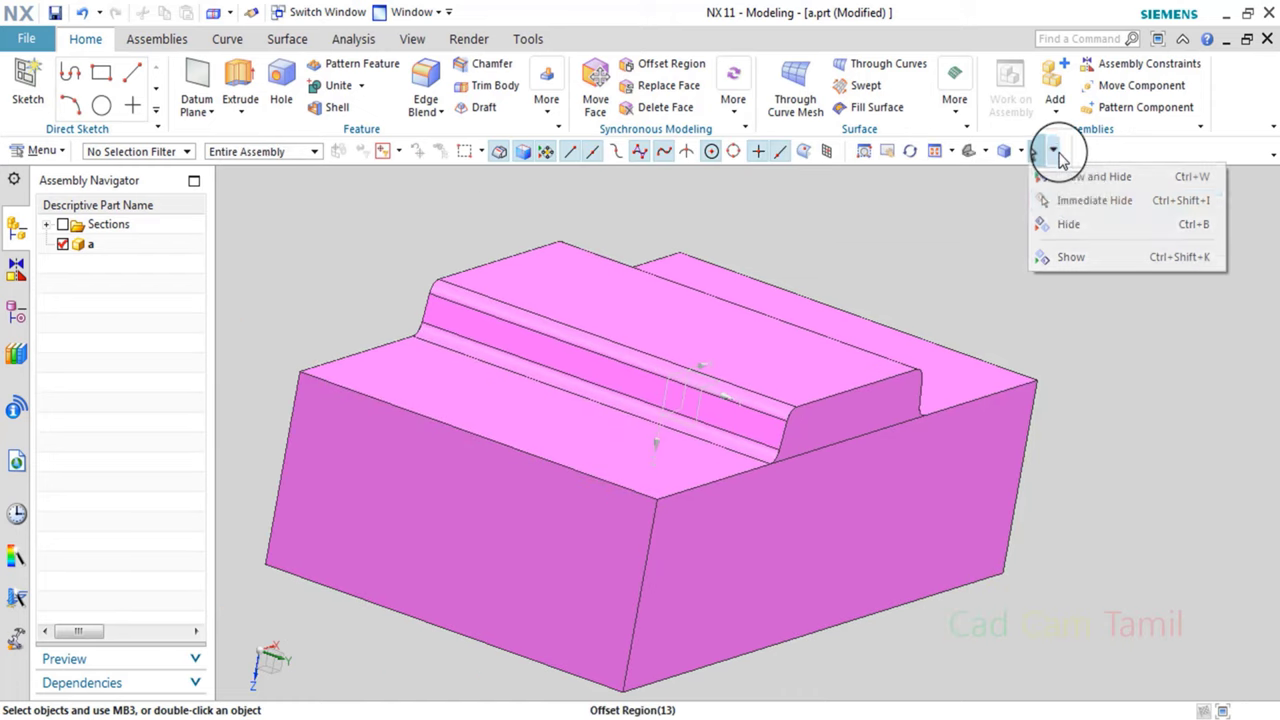
left_click(1085, 200)
left_click(840, 342)
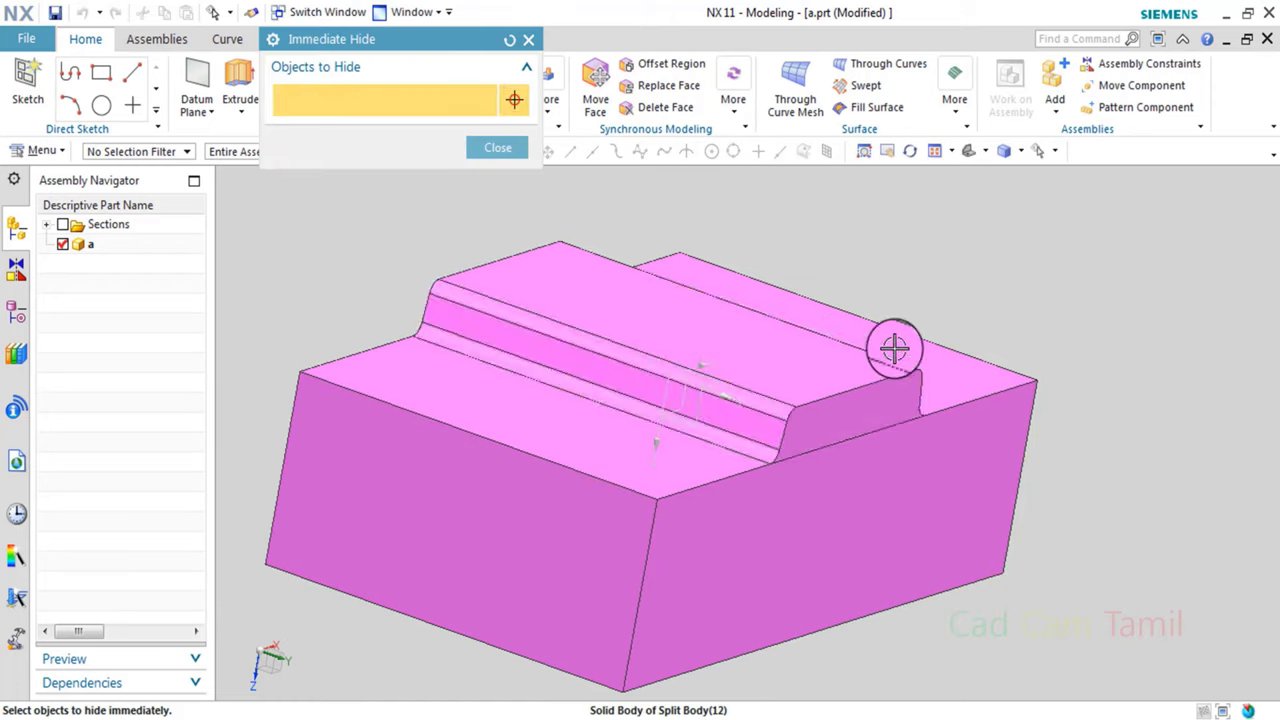
left_click(497, 147)
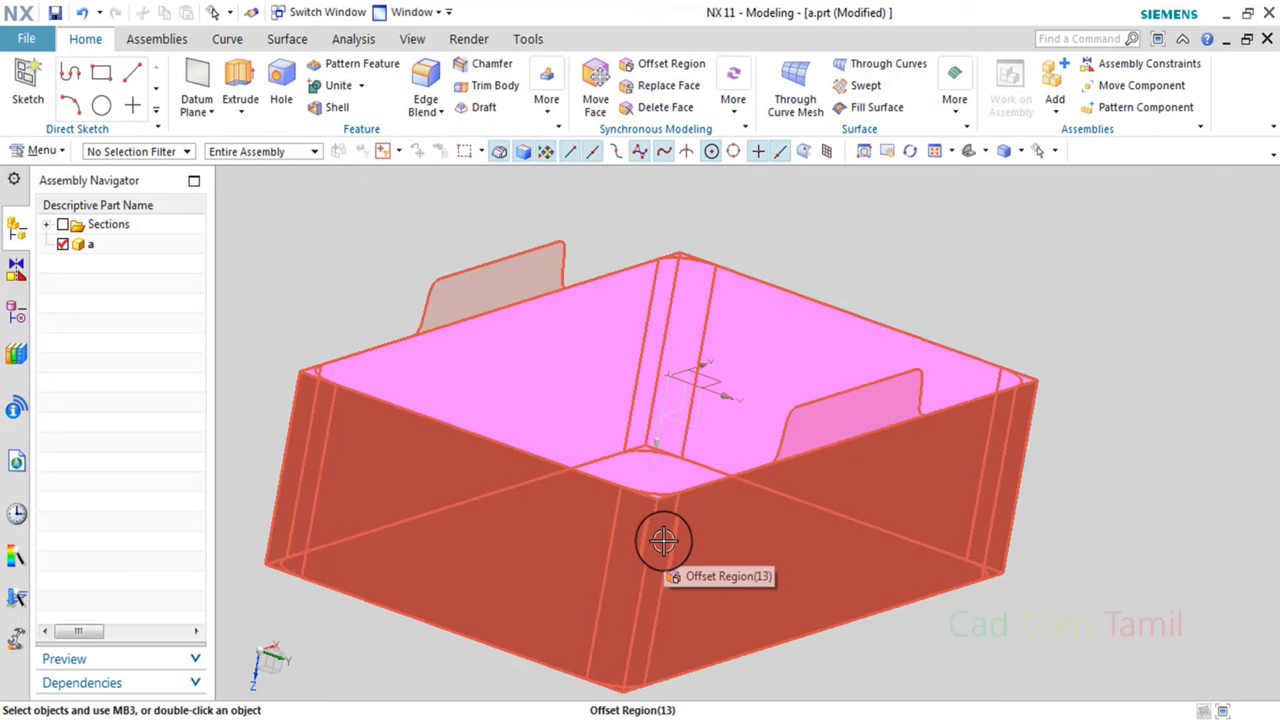
left_click(662, 541)
key("ctrl+b")
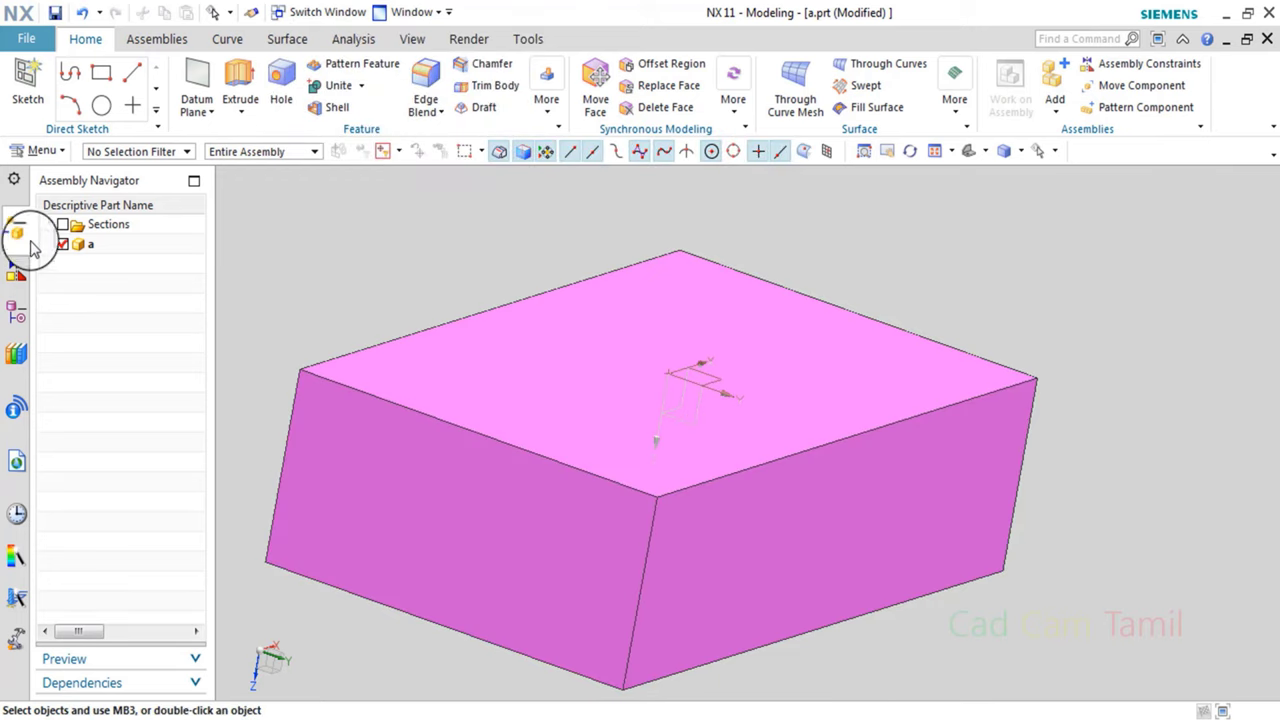
Delete the Delete Face (14) feature from the Part Navigator history.
left_click(16, 312)
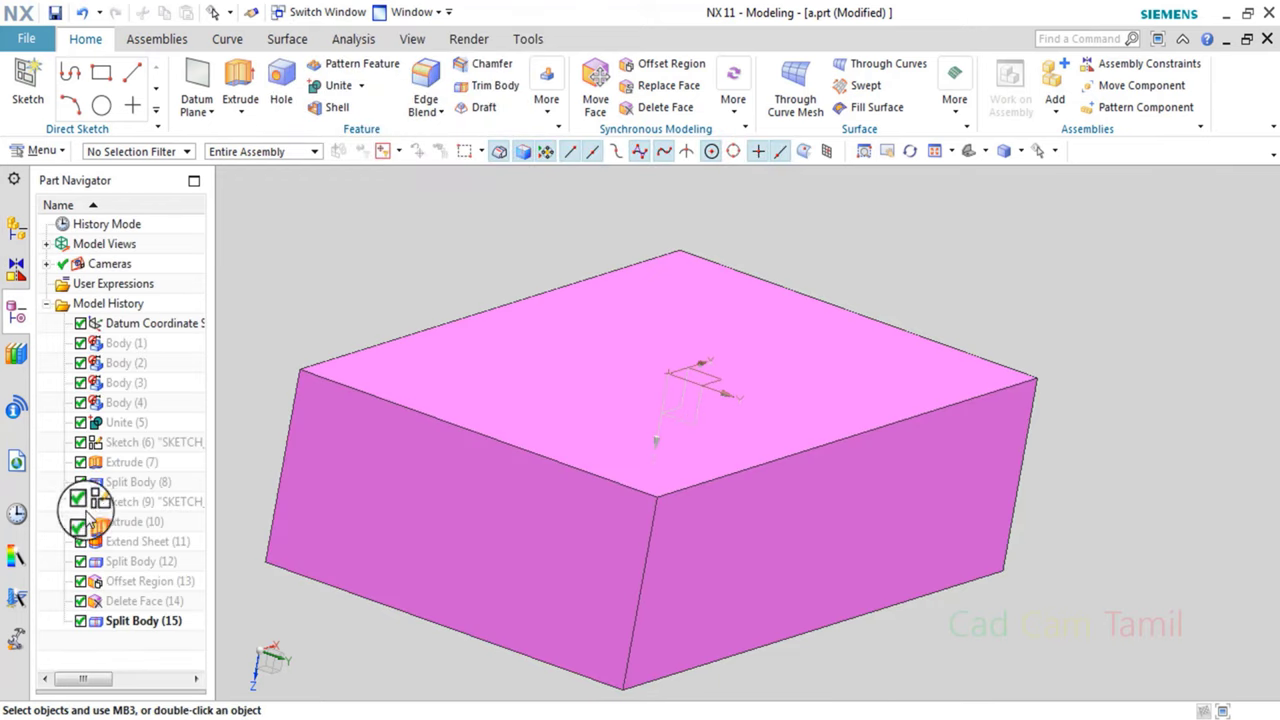
right_click(138, 607)
left_click(180, 480)
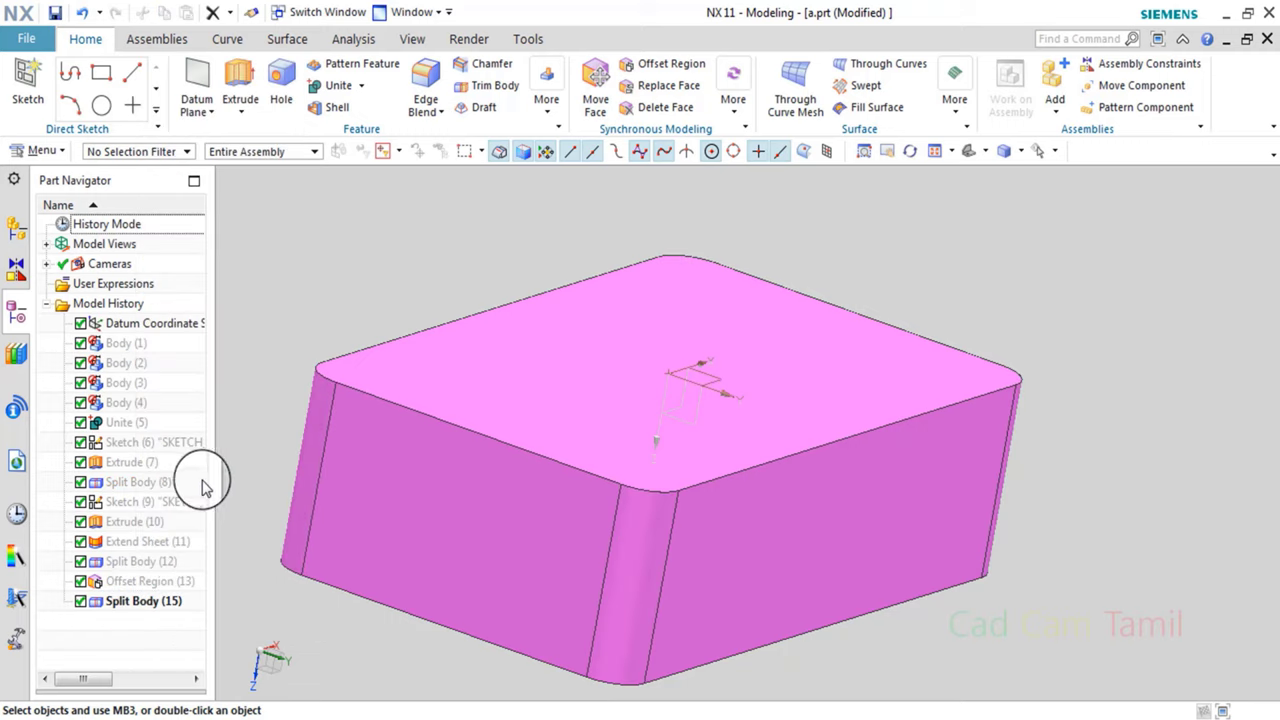
middle_click_drag(663, 506, 651, 486)
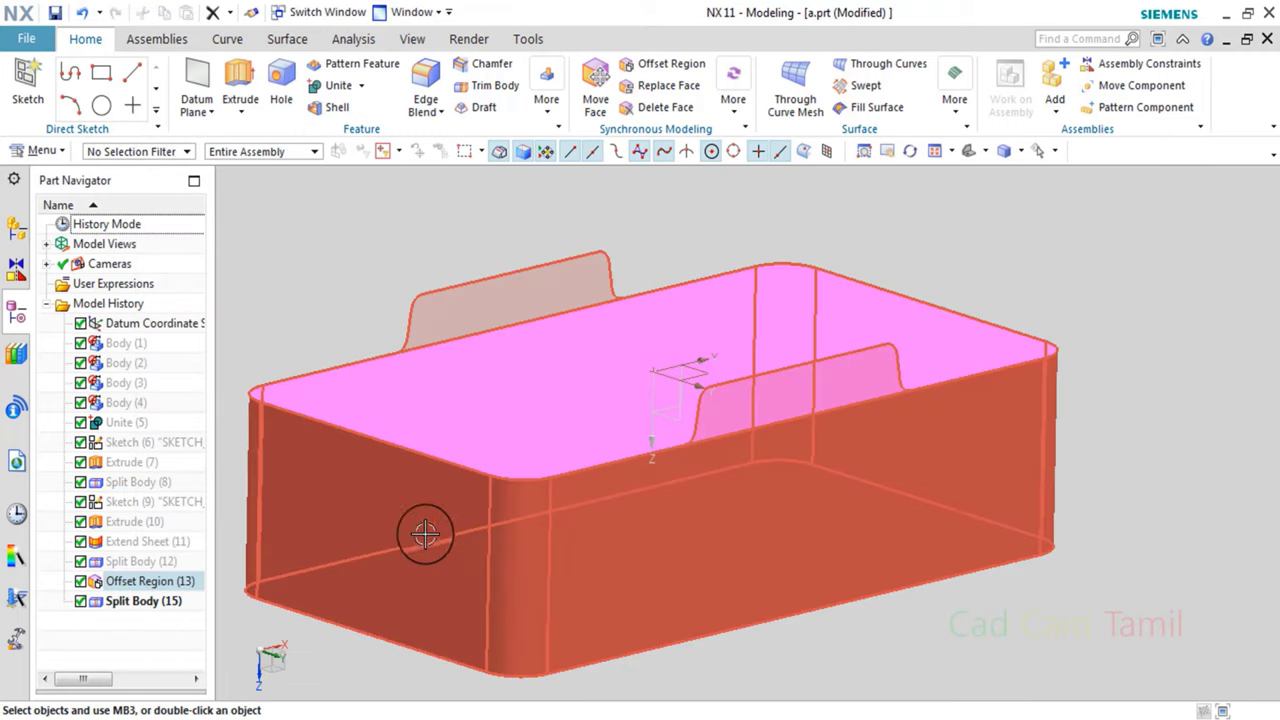
Draft the block's side walls 6° from its eight top edges, draw direction reversed upward.
left_click(483, 118)
left_click(777, 424)
left_click(772, 424)
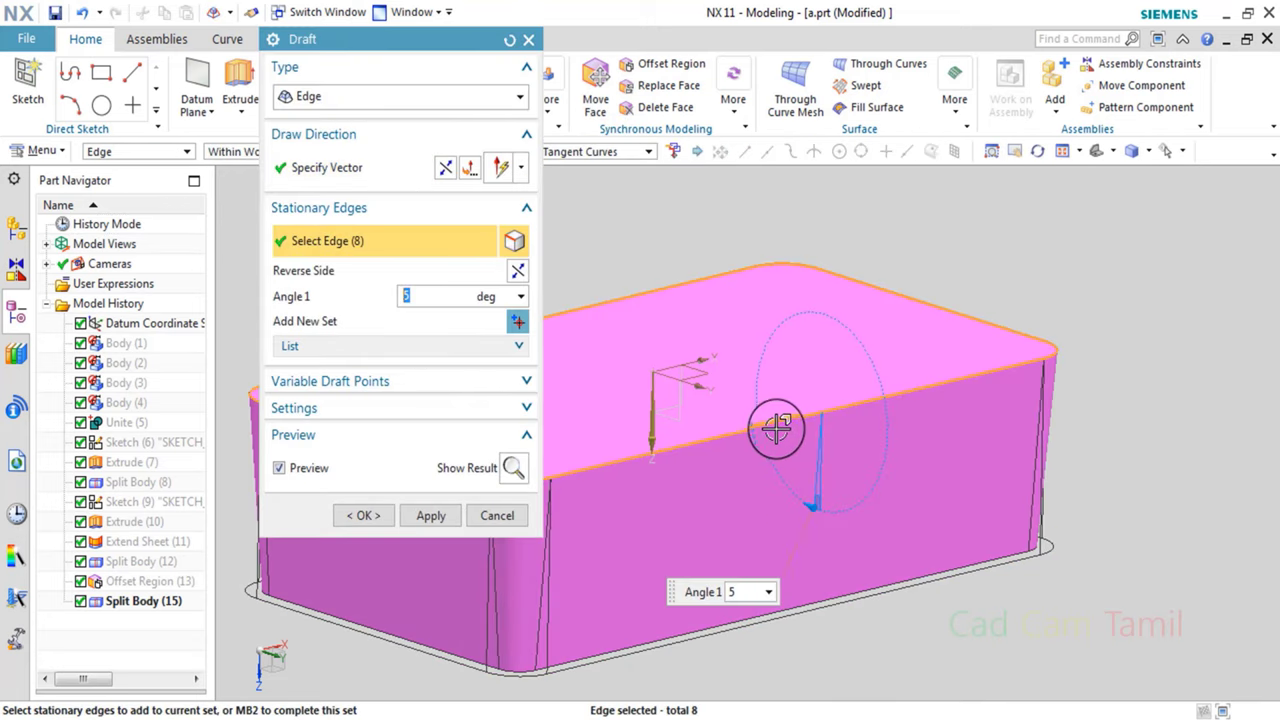
scroll(729, 567, "up", 2)
scroll(825, 481, "down", 1)
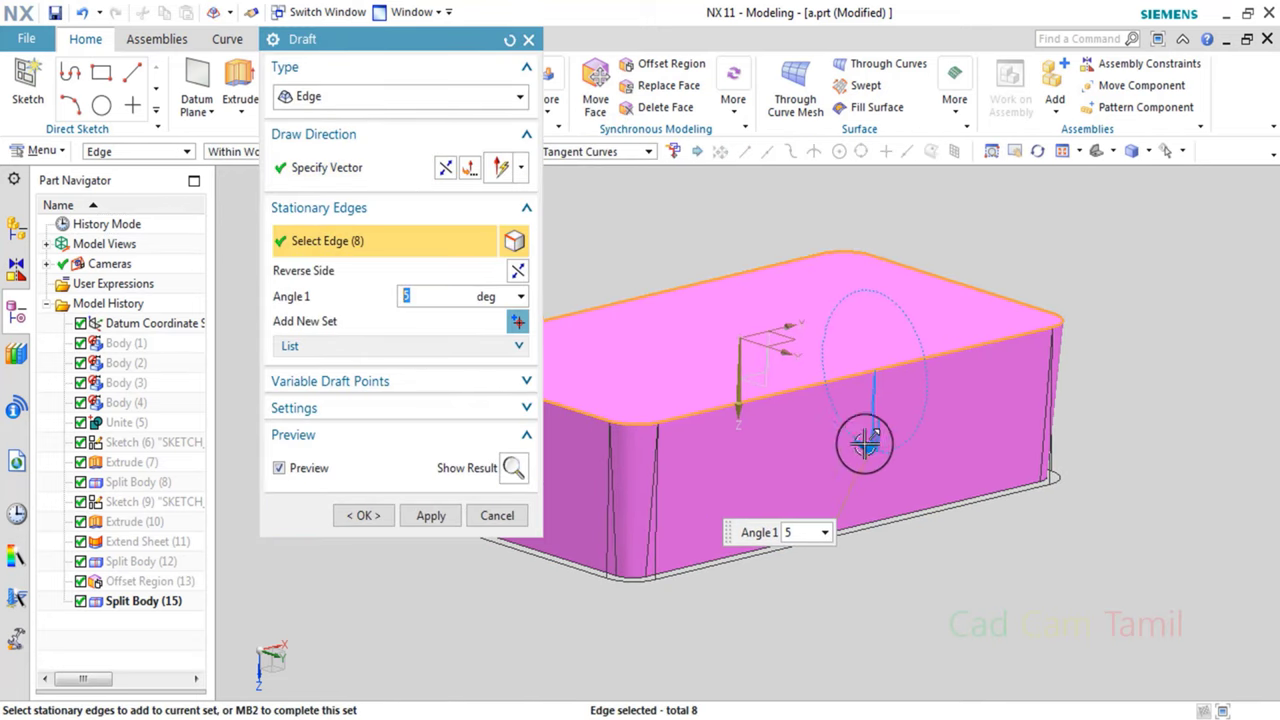
left_click_drag(871, 452, 636, 374)
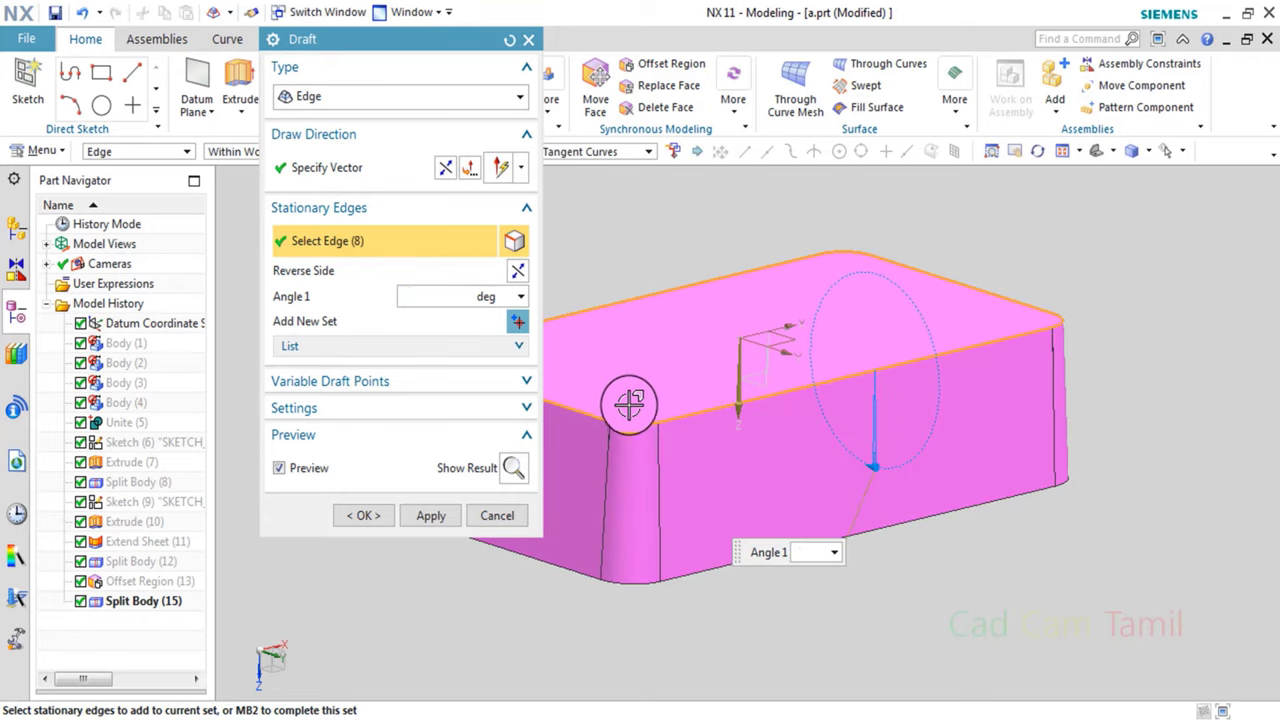
left_click_drag(629, 403, 629, 403)
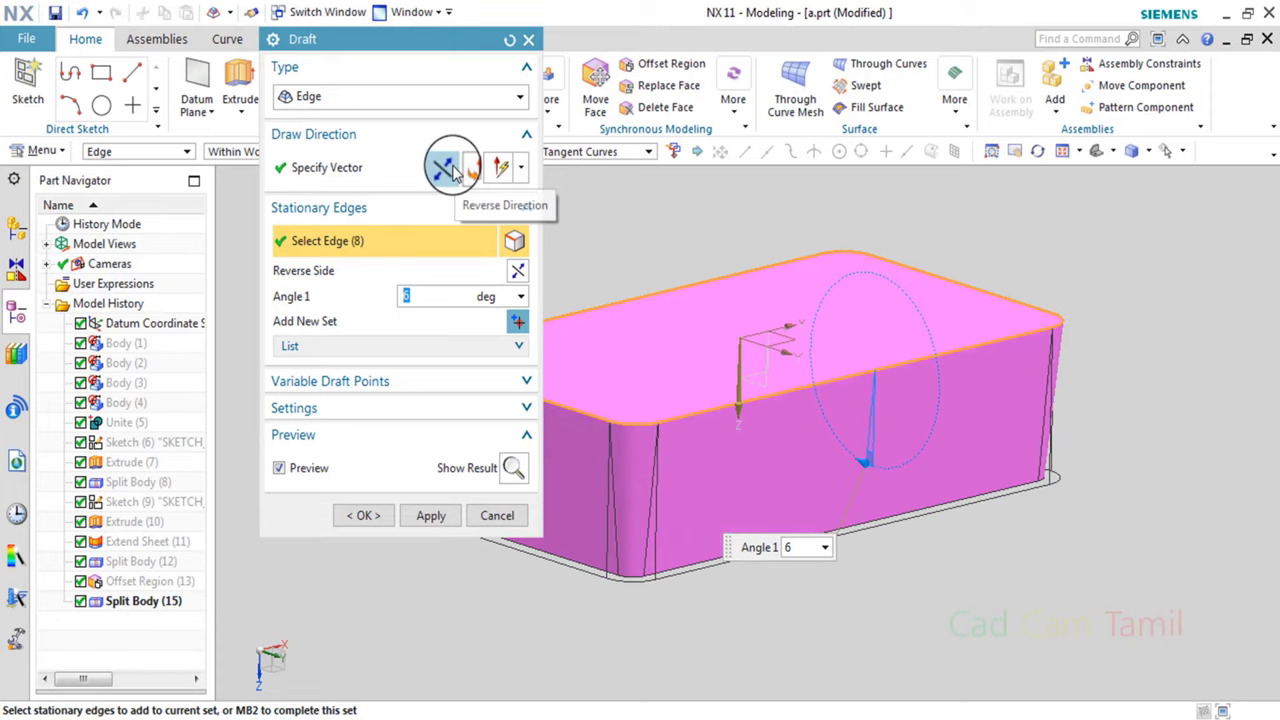
left_click(452, 172)
left_click(437, 524)
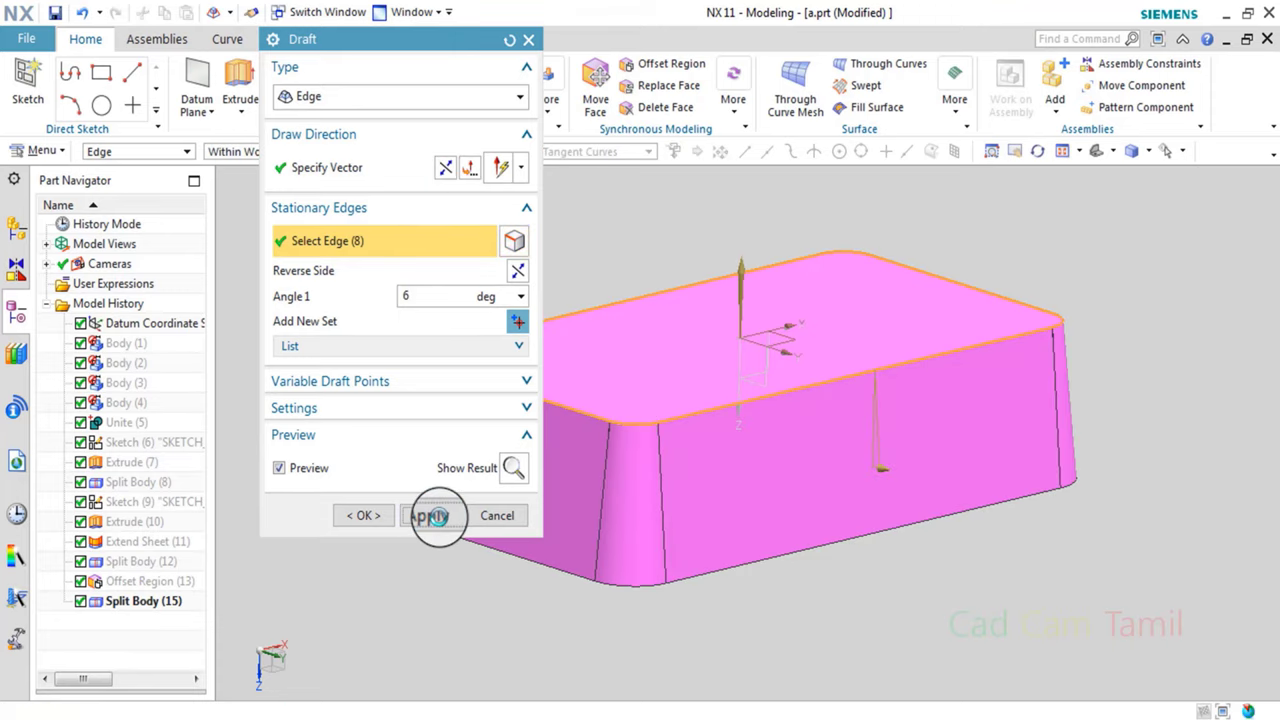
left_click(497, 516)
mouse_move(500, 520)
middle_mouse_down()
mouse_move(539, 553)
mouse_move(613, 523)
middle_mouse_up()
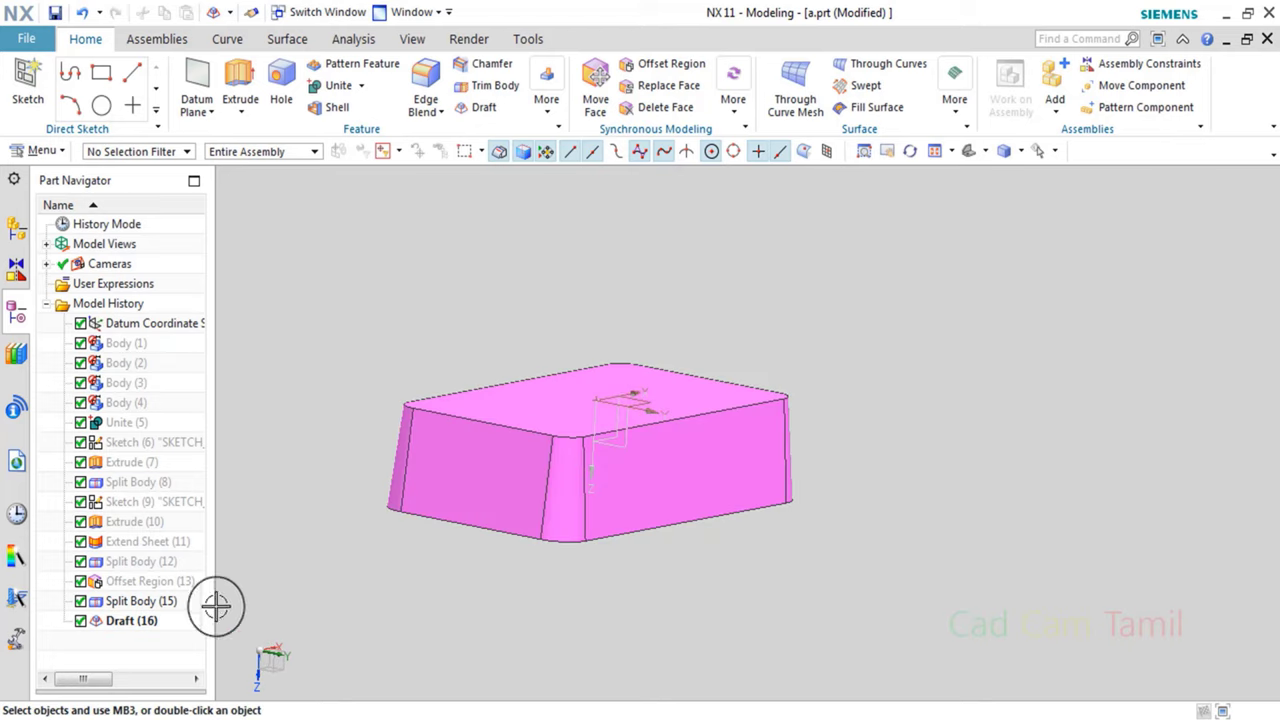
Show the hidden upper body of Split Body (12) again.
left_click(143, 566)
right_click(143, 566)
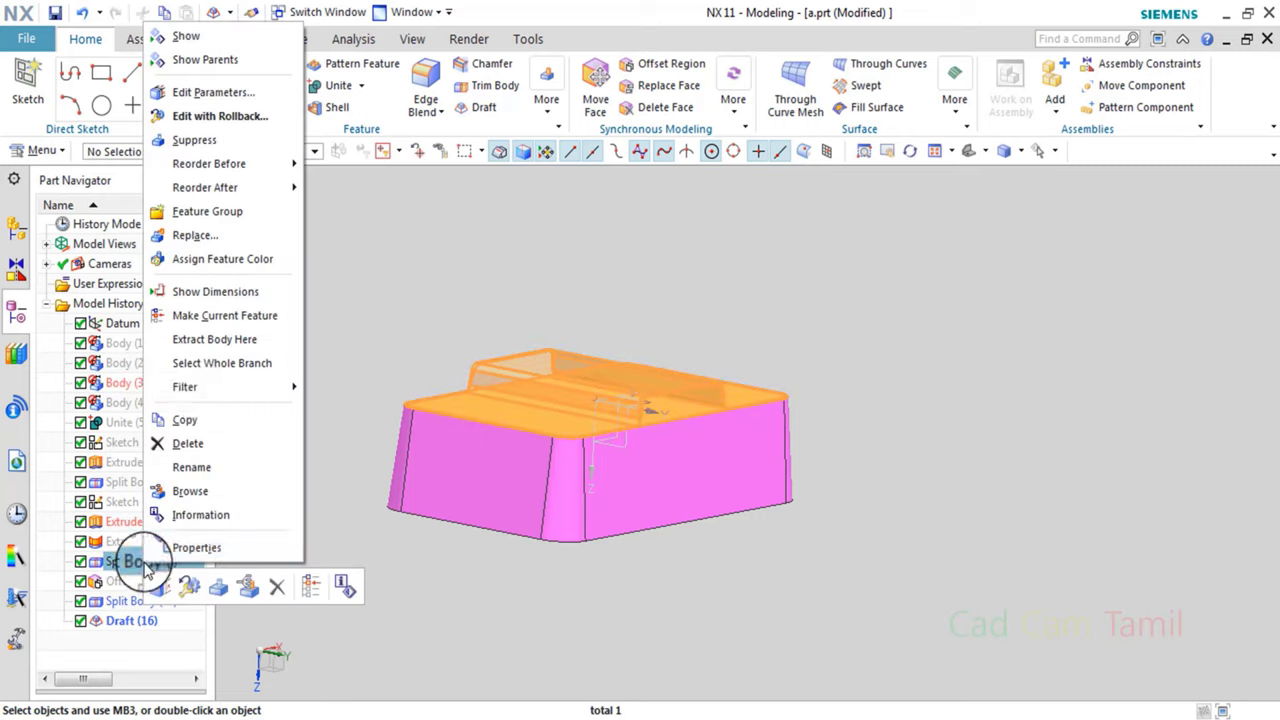
left_click(228, 40)
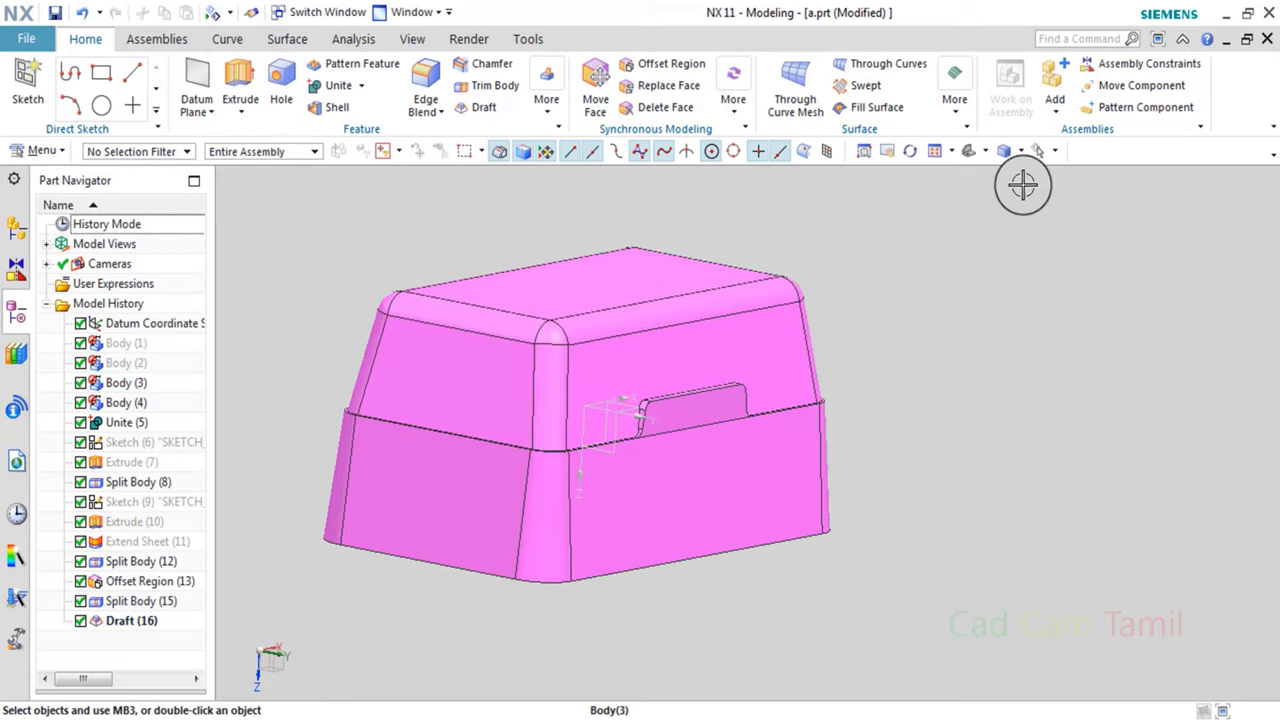
Immediately hide the raised top piece.
left_click(1055, 151)
left_click(1070, 171)
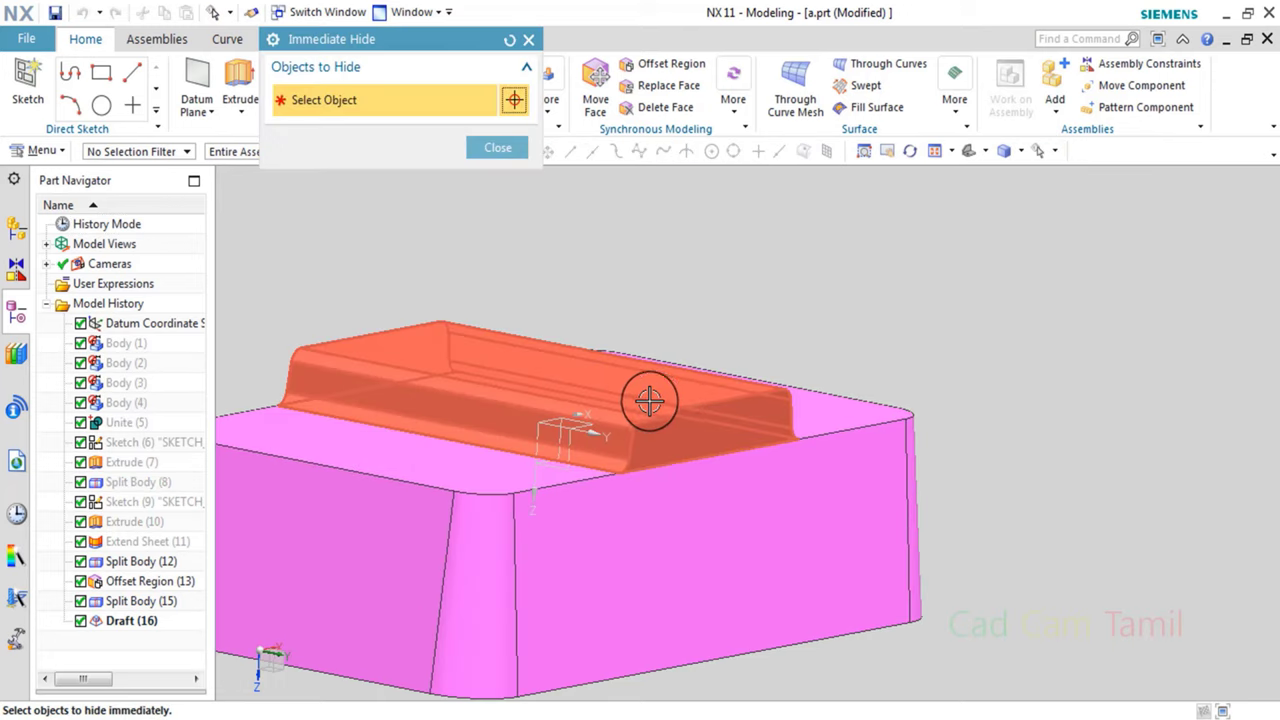
left_click(782, 423)
left_click(498, 147)
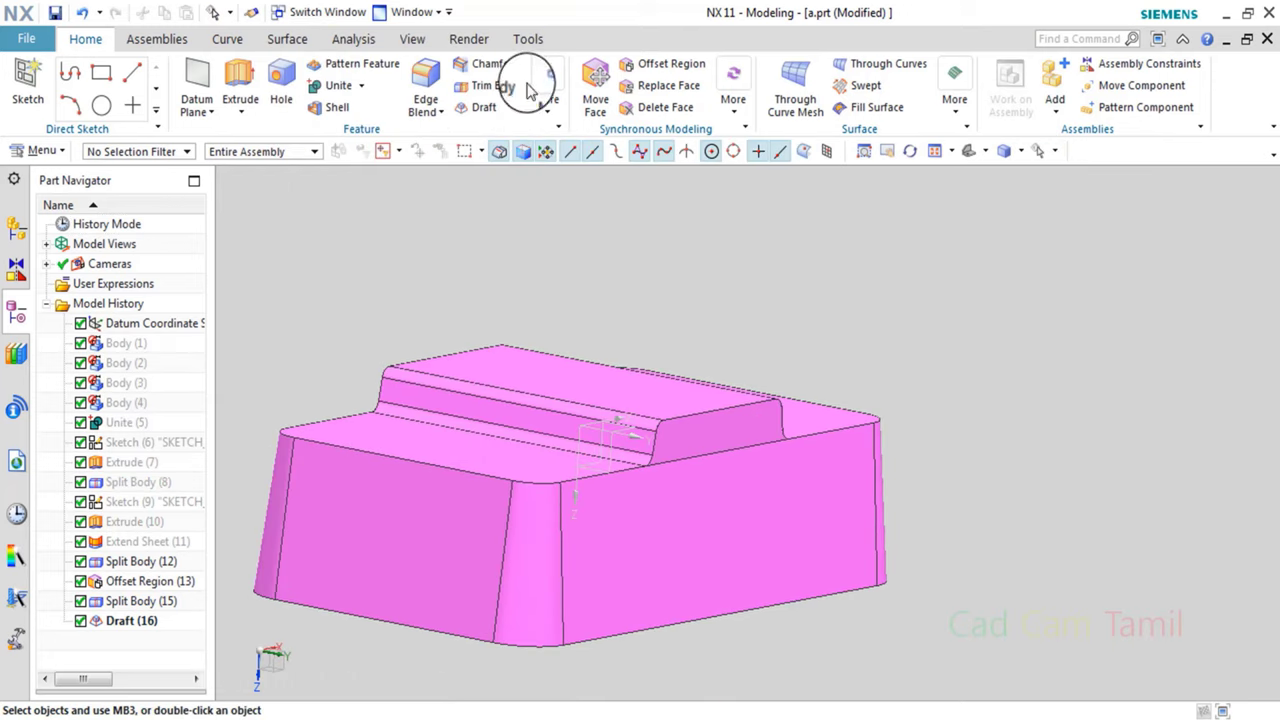
scroll(694, 420, "up", 3)
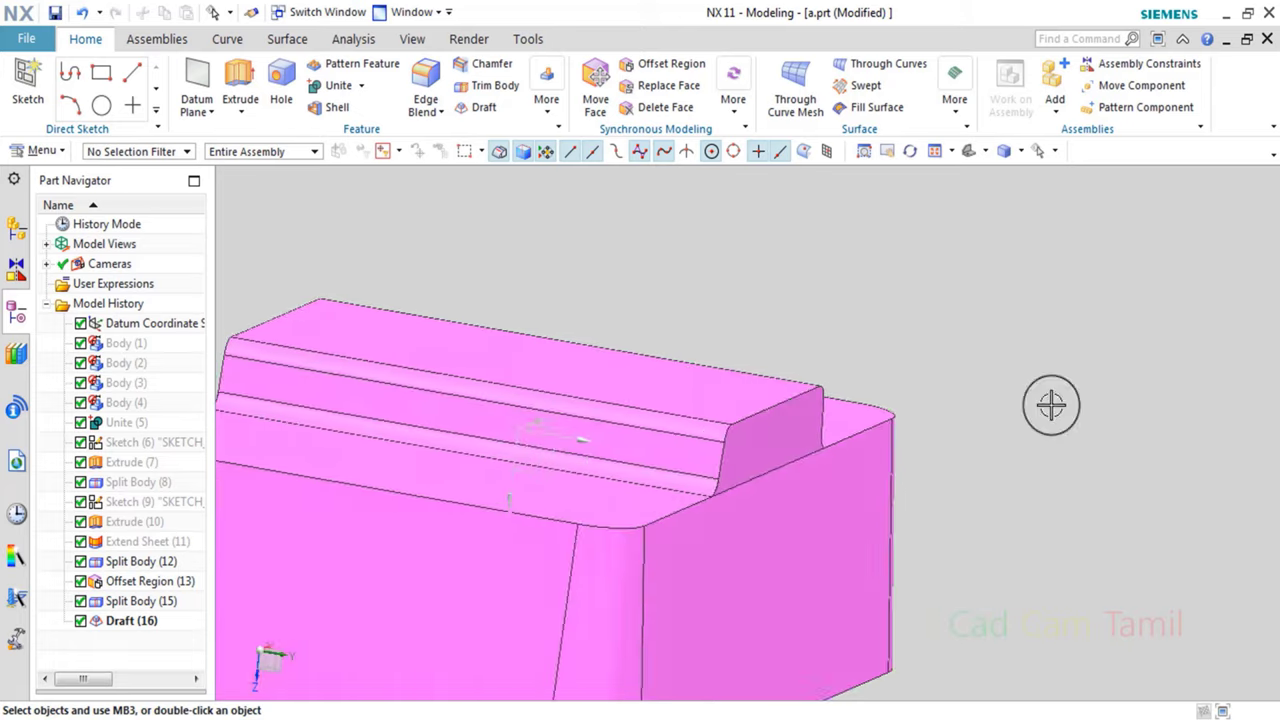
middle_click_drag(1051, 404, 780, 440)
mouse_move(823, 523)
middle_mouse_down()
mouse_move(827, 492)
mouse_move(737, 380)
middle_mouse_up()
scroll(770, 430, "down", 3)
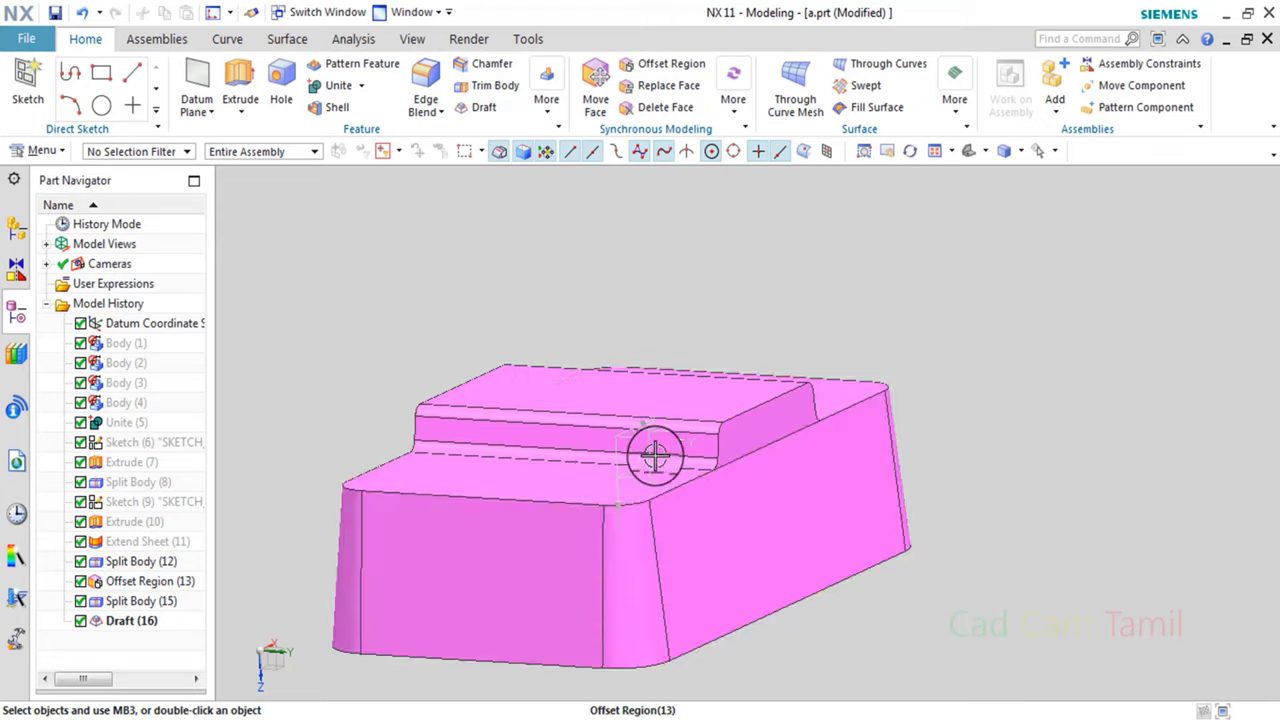
scroll(730, 429, "up", 2)
scroll(720, 429, "up", 2)
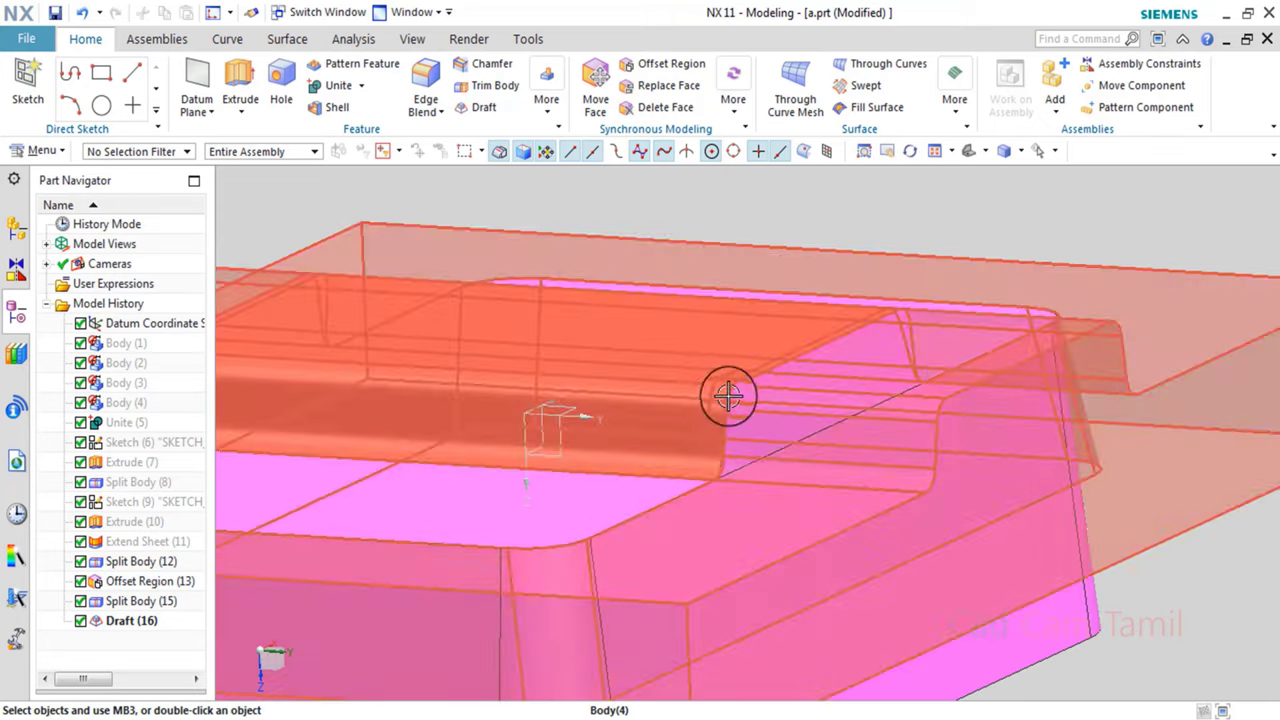
scroll(714, 428, "up", 1)
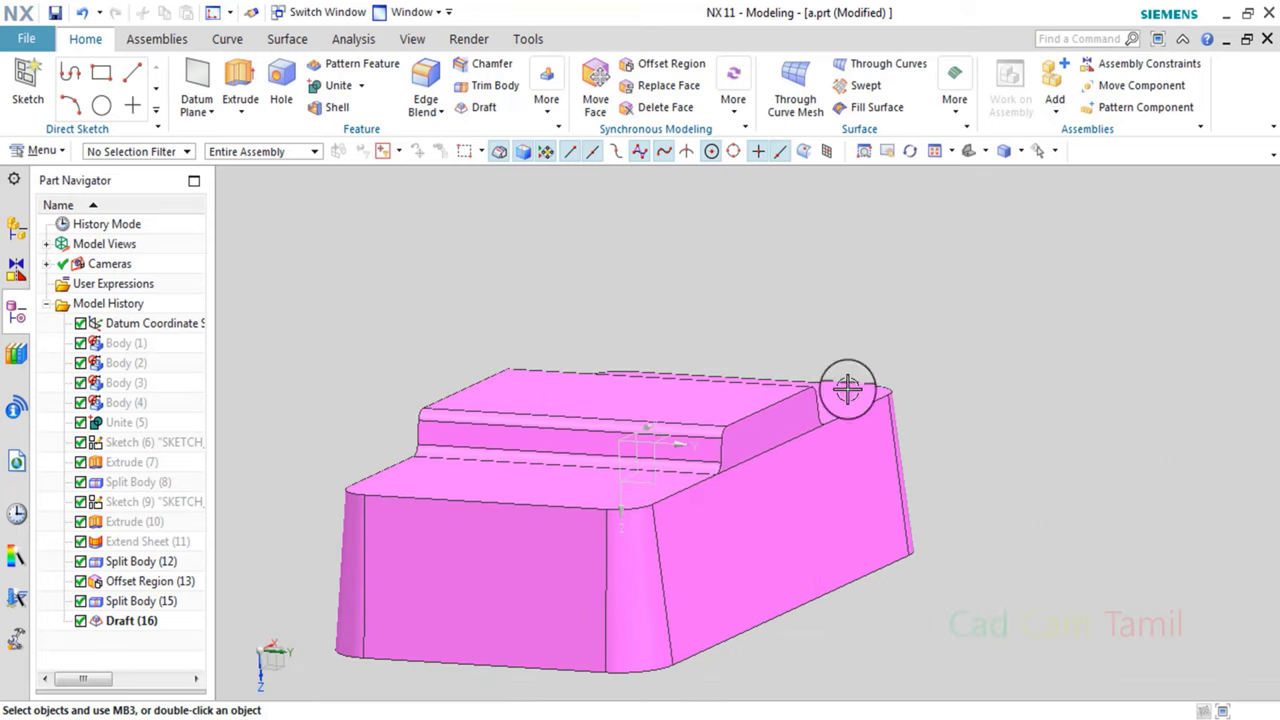
Replace one rib end face with the adjacent block side face.
left_click(658, 90)
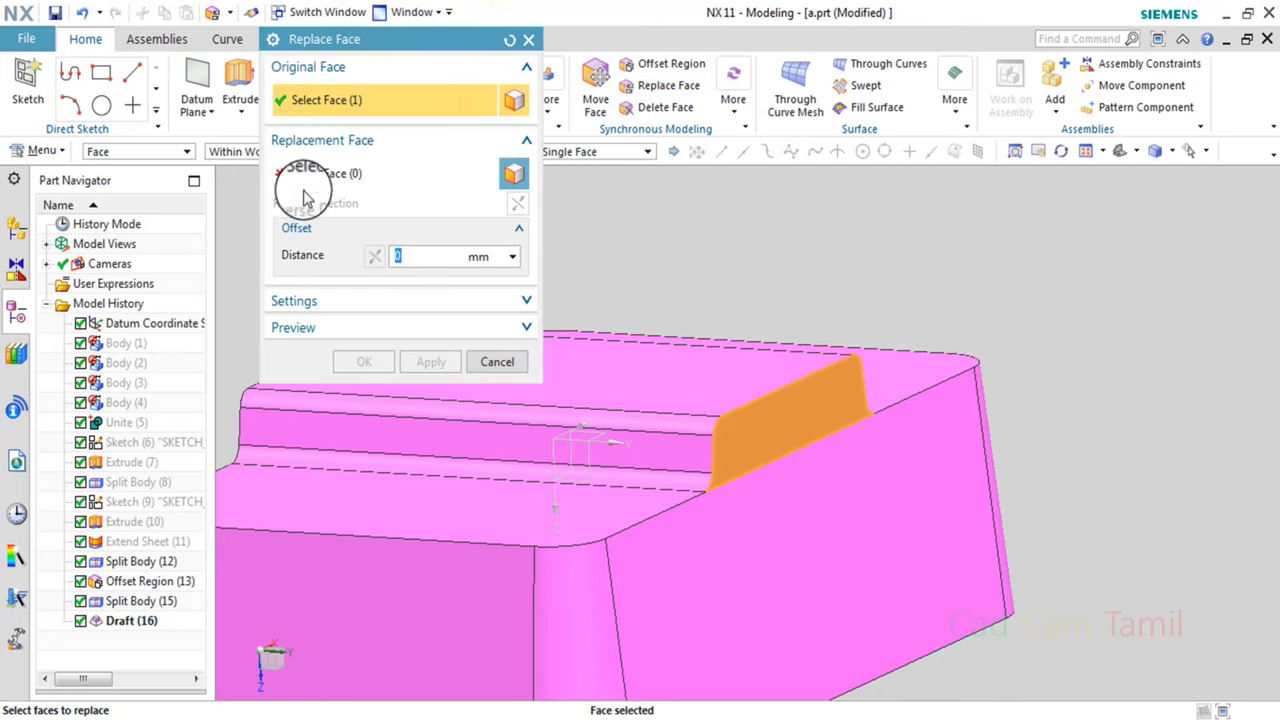
left_click(350, 172)
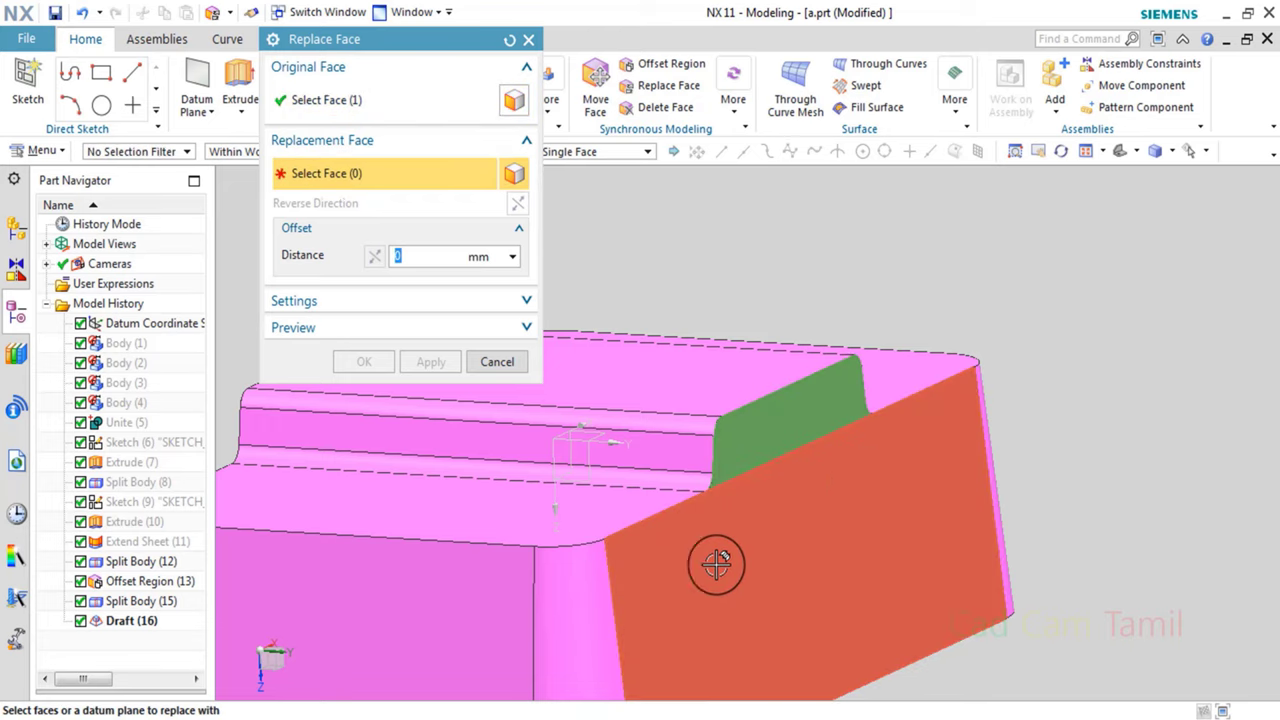
left_click(851, 515)
left_click(431, 362)
Replace the rib's other end face with the block's front face.
middle_click_drag(620, 440, 860, 435)
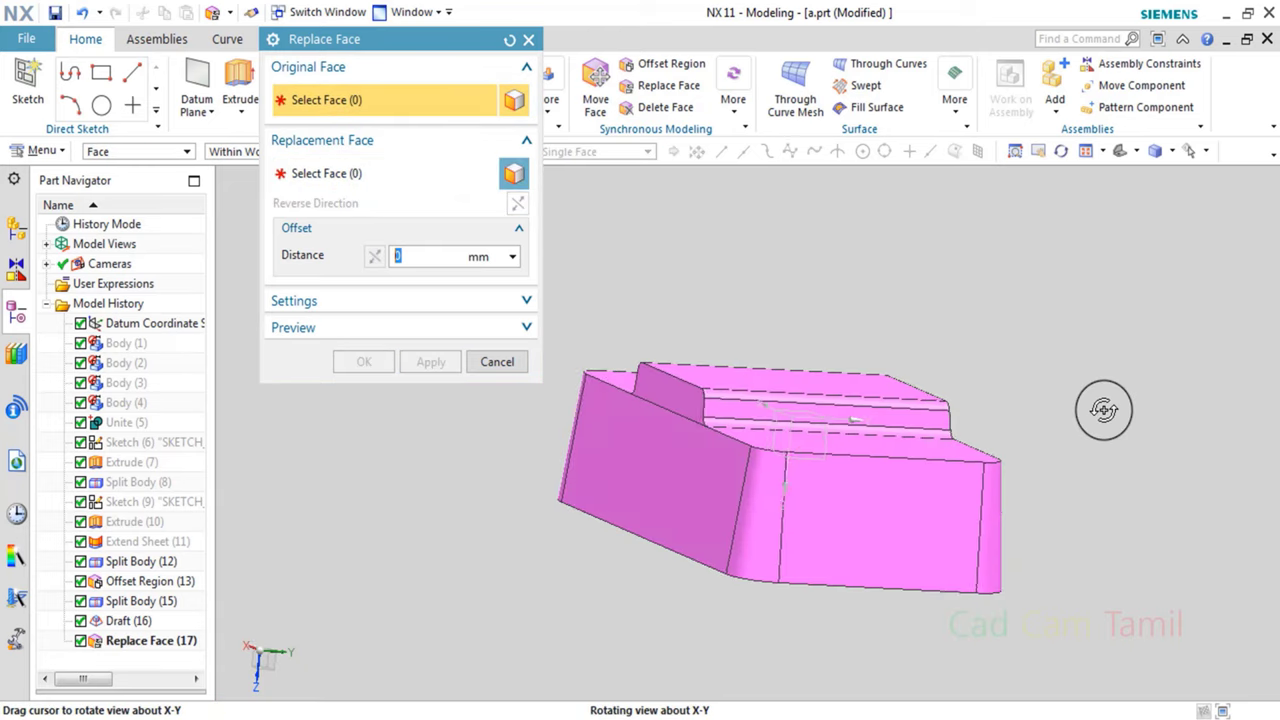
scroll(681, 403, "down", 3)
left_click(712, 399)
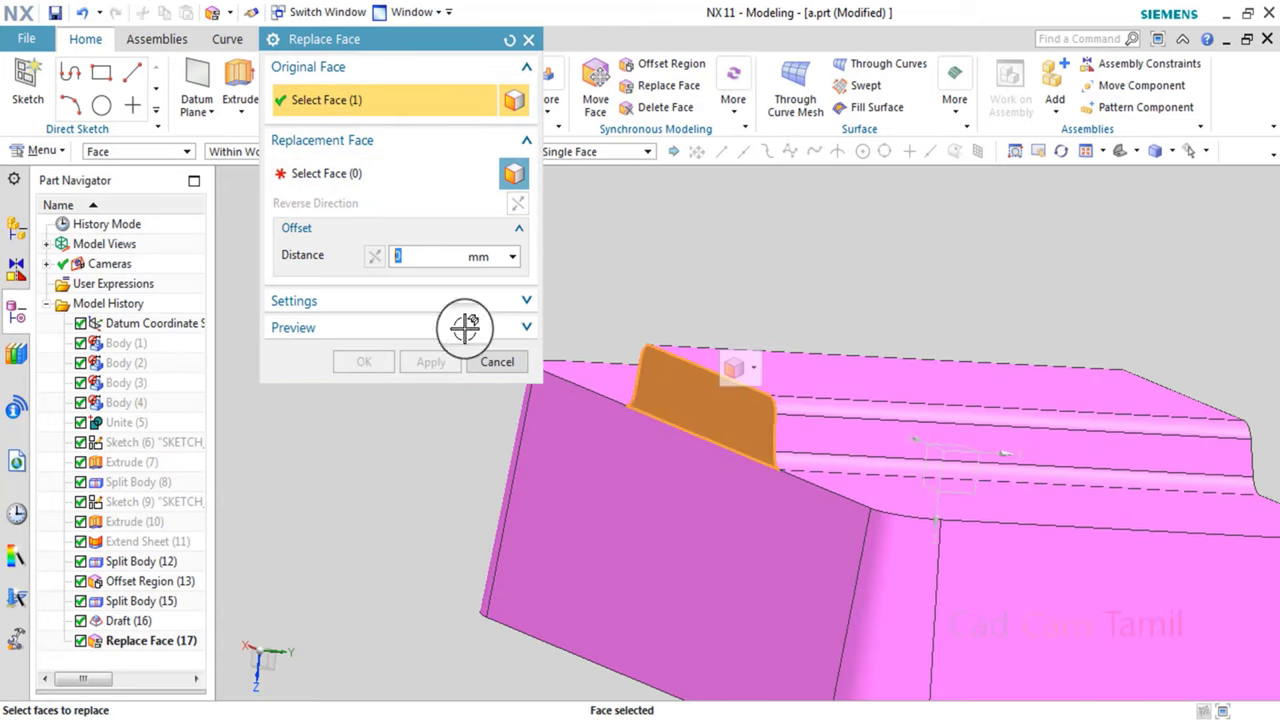
left_click(315, 175)
left_click(620, 490)
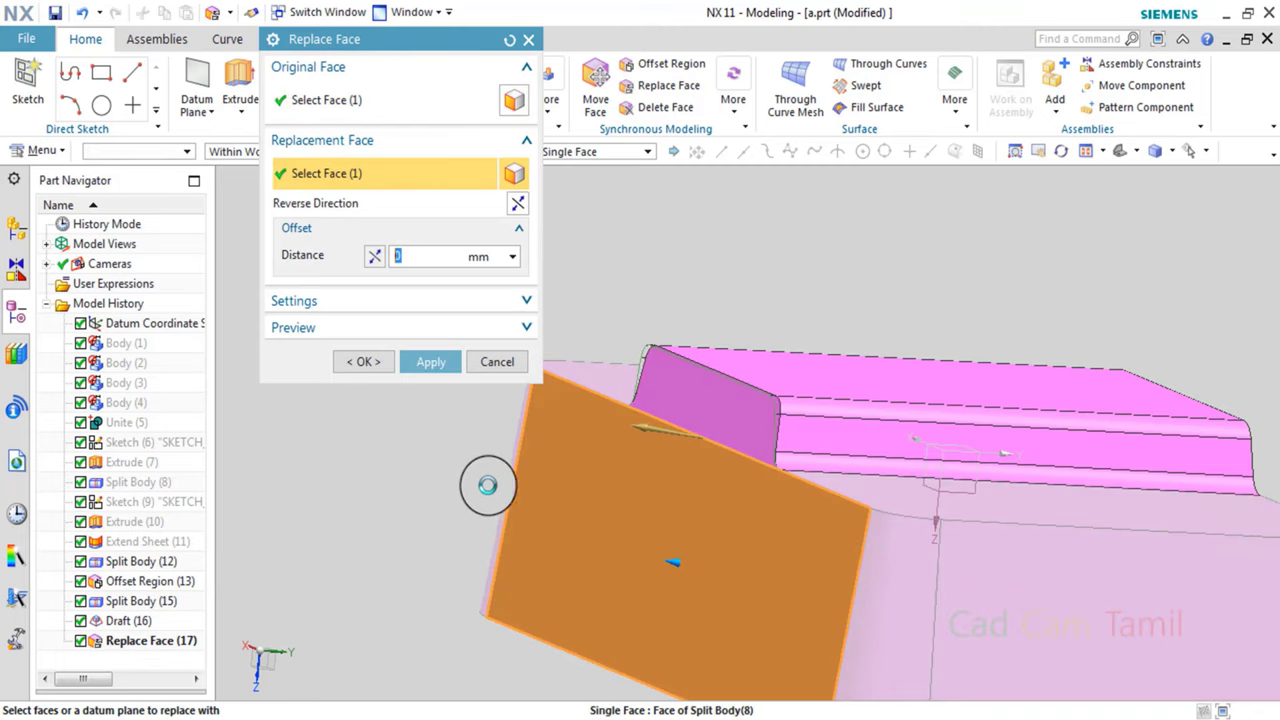
left_click(431, 362)
left_click(500, 362)
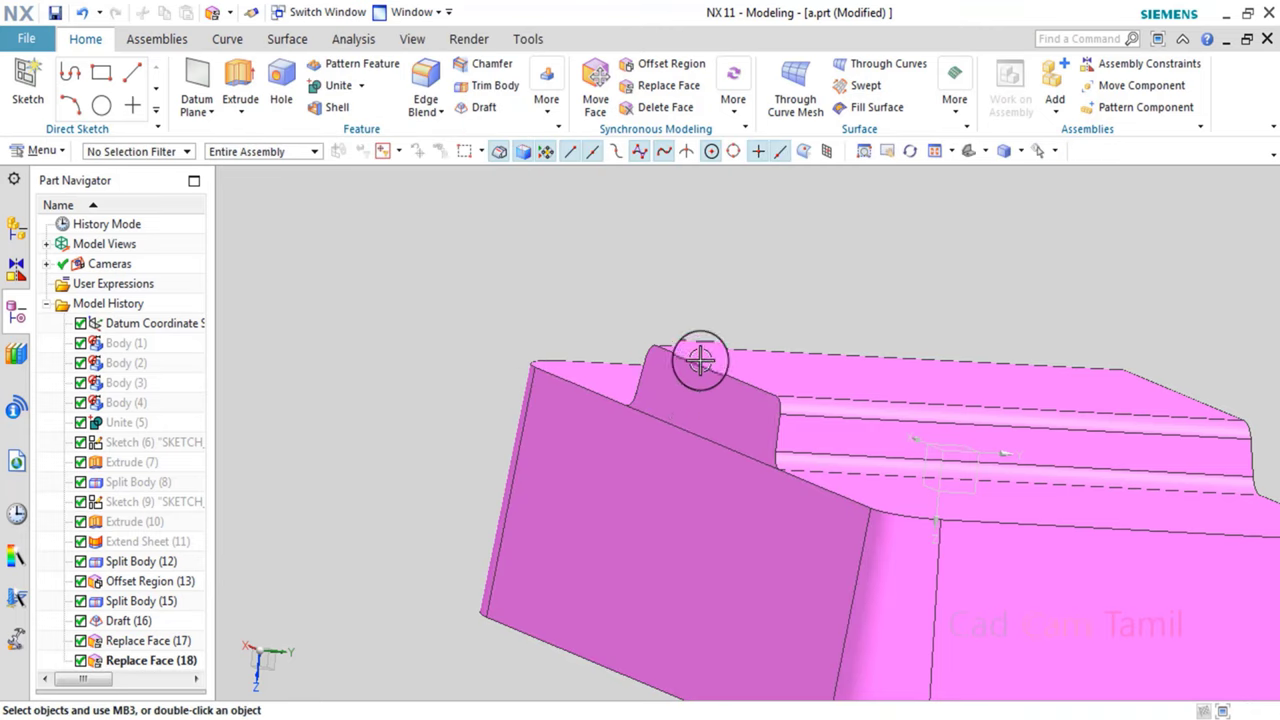
Start uniting the blocks, then cancel the Unite without merging.
left_click(340, 89)
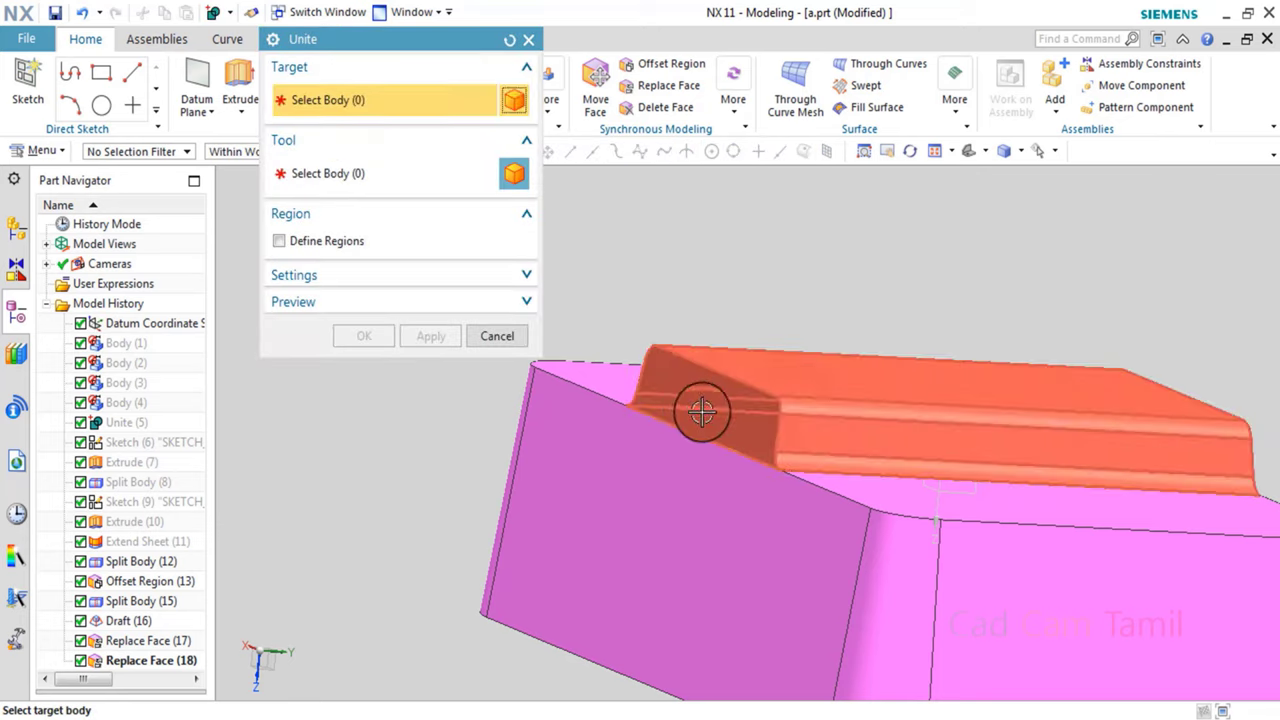
left_click(691, 400)
left_click(686, 486)
left_click(431, 336)
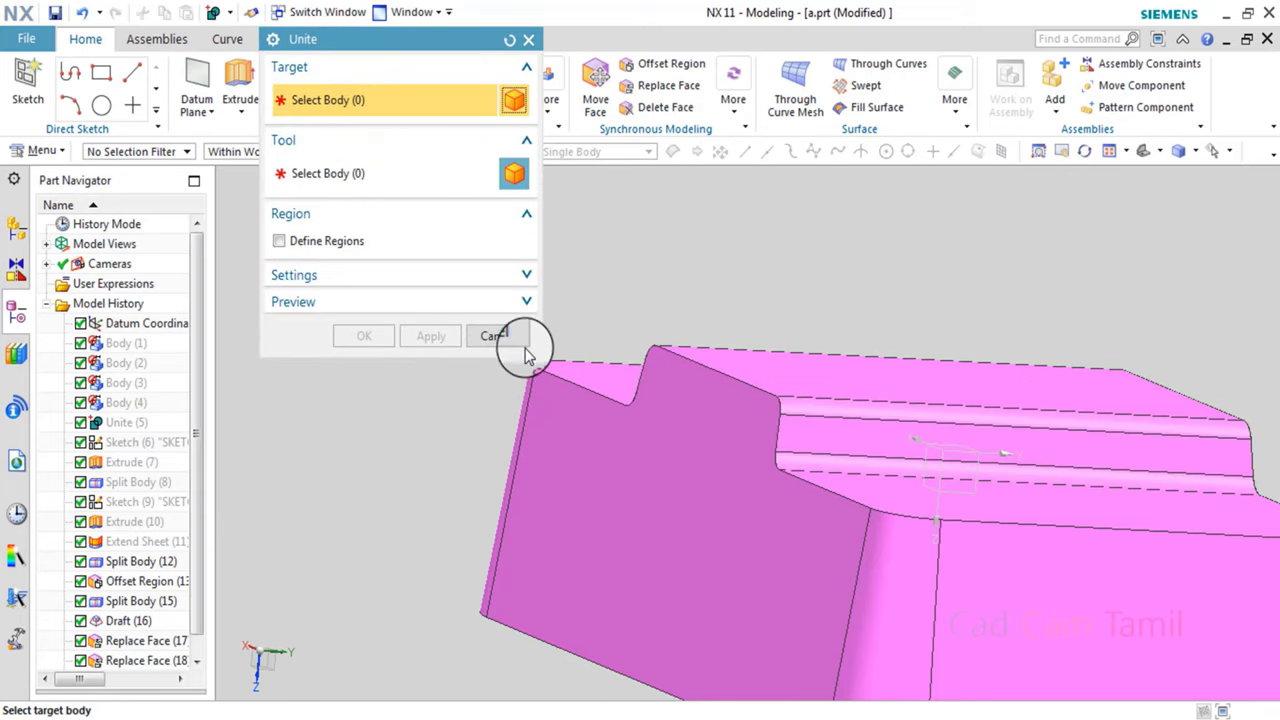
left_click(520, 340)
middle_click_drag(523, 349, 494, 431)
Show the hidden lower pink block with Ctrl+Shift+K and orbit to view its top rib.
key("ctrl+shift+k")
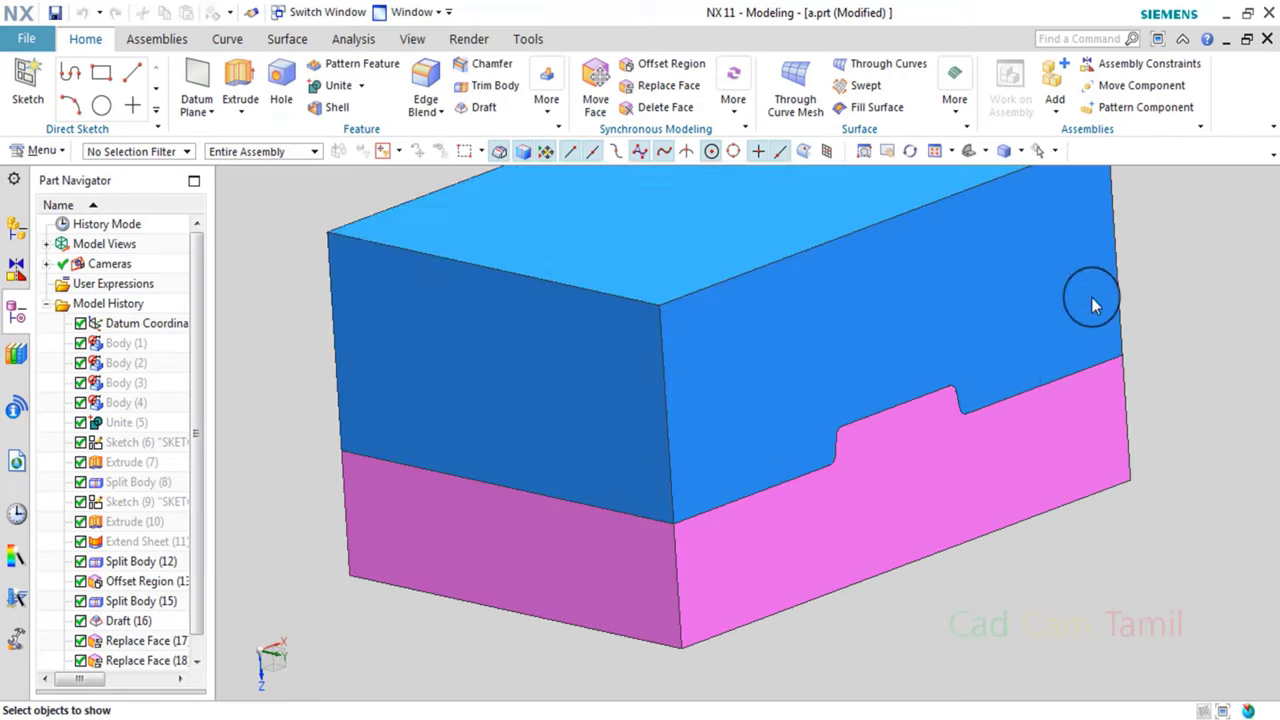
left_click(996, 441)
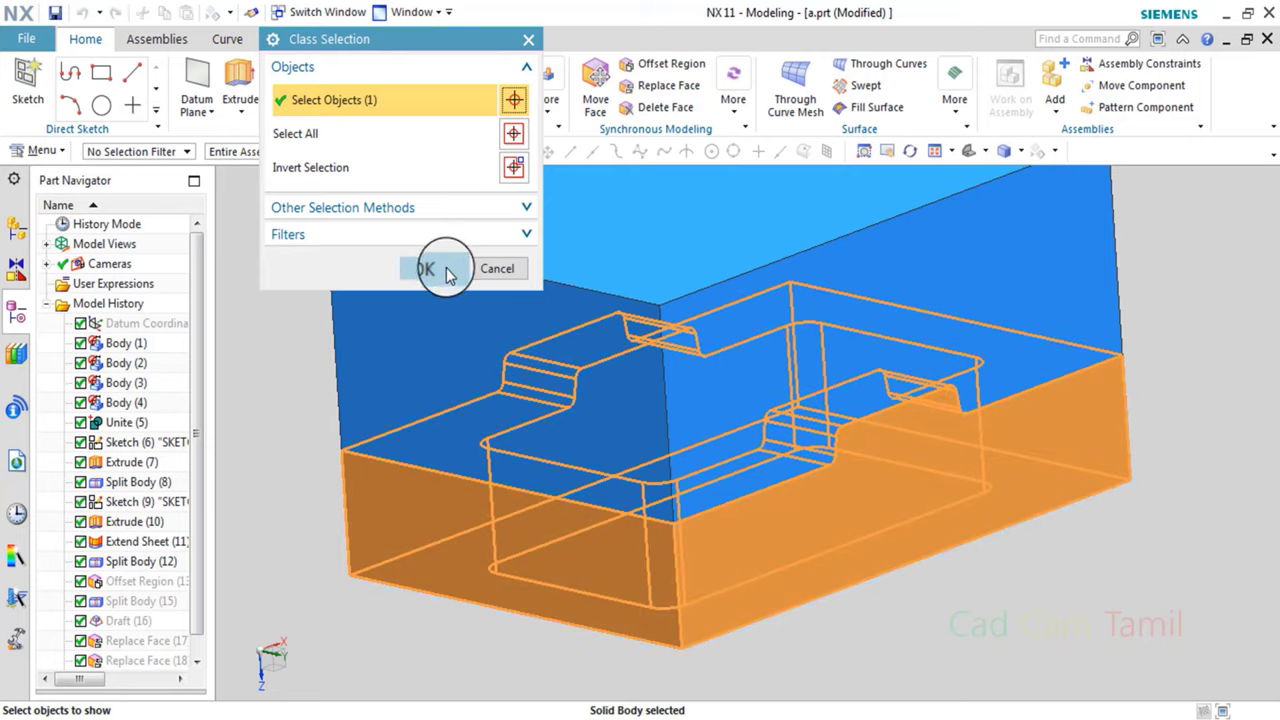
left_click(447, 276)
scroll(826, 423, "up", 1)
scroll(837, 520, "up", 3)
scroll(834, 500, "up", 2)
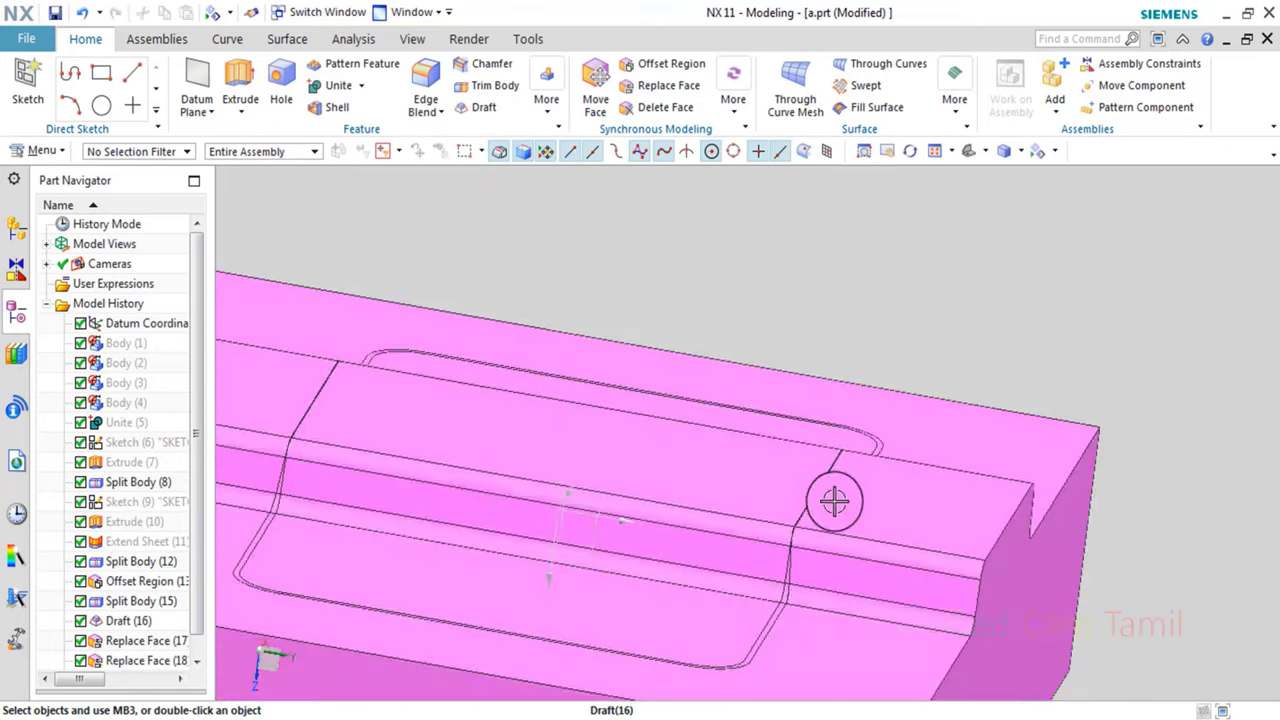
scroll(834, 480, "up", 2)
scroll(845, 450, "down", 5)
mouse_move(849, 477)
middle_mouse_down()
mouse_move(800, 477)
mouse_move(806, 414)
mouse_move(429, 571)
middle_mouse_up()
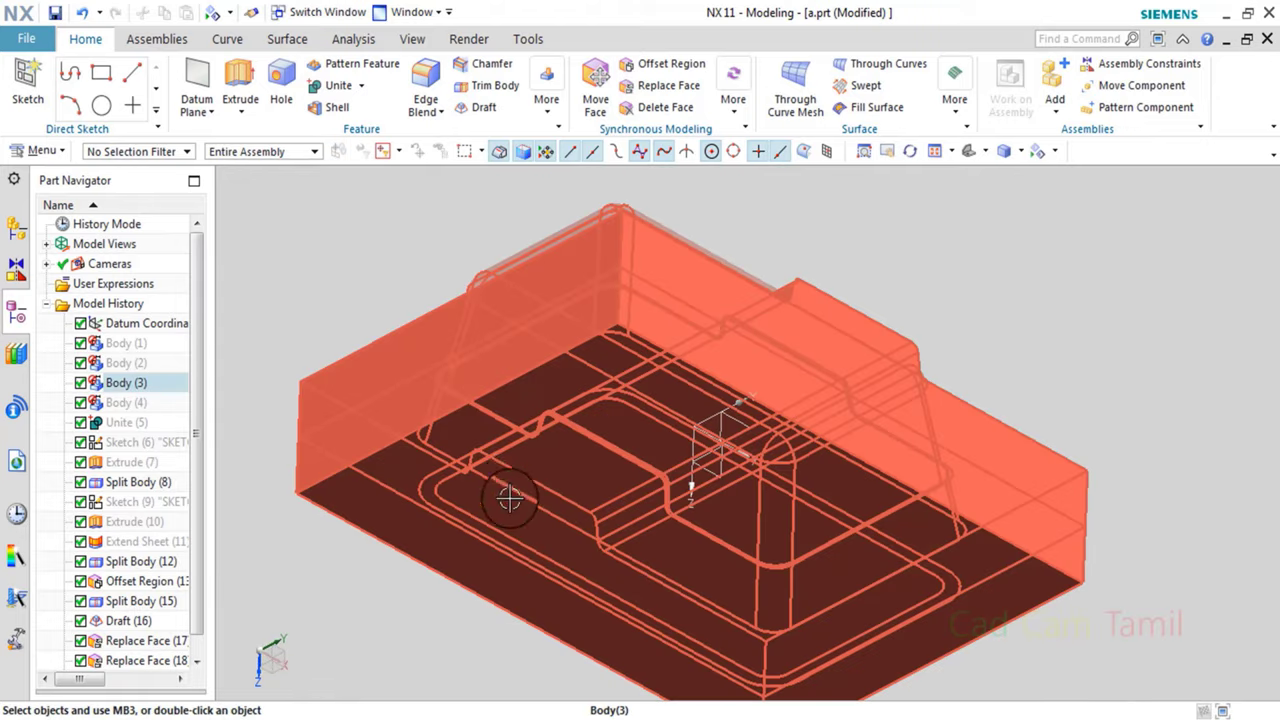
mouse_move(529, 543)
middle_mouse_down()
mouse_move(537, 509)
mouse_move(520, 523)
mouse_move(518, 539)
mouse_move(571, 466)
middle_mouse_up()
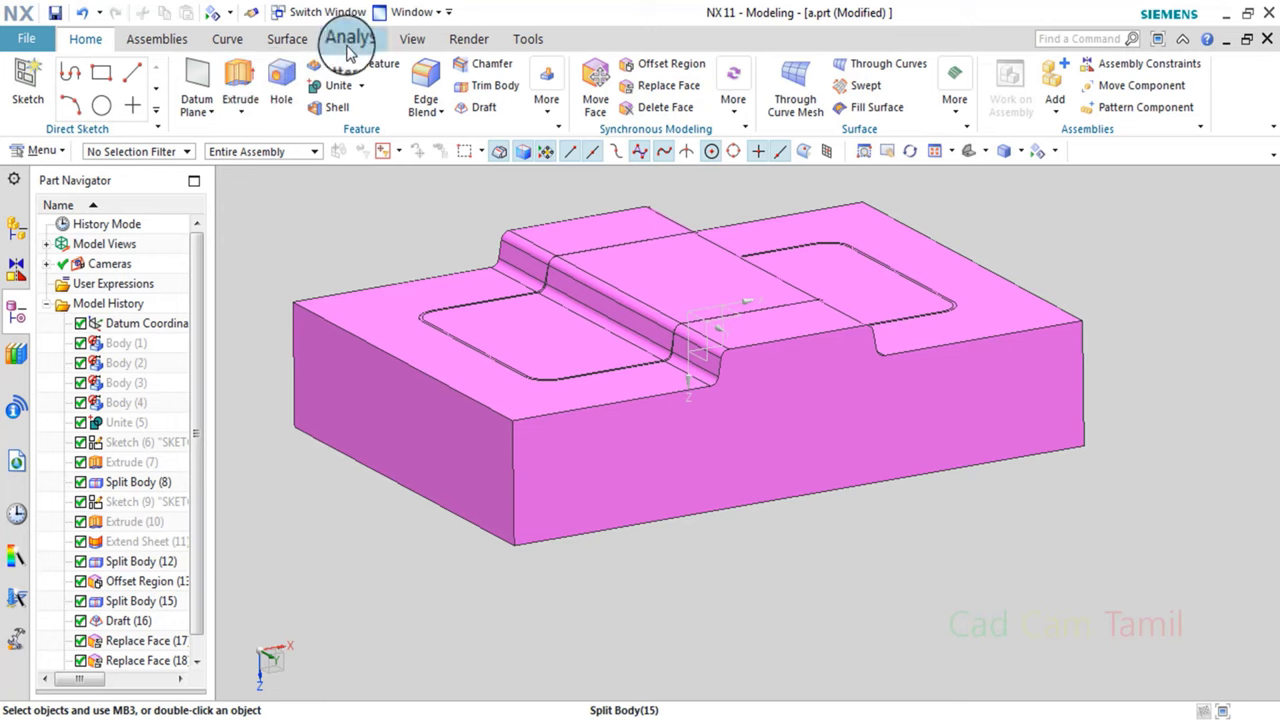
Measure the lower block's vertical corner edge with Simple Distance, confirming 40 mm.
left_click(348, 50)
left_click(30, 85)
scroll(508, 420, "up", 3)
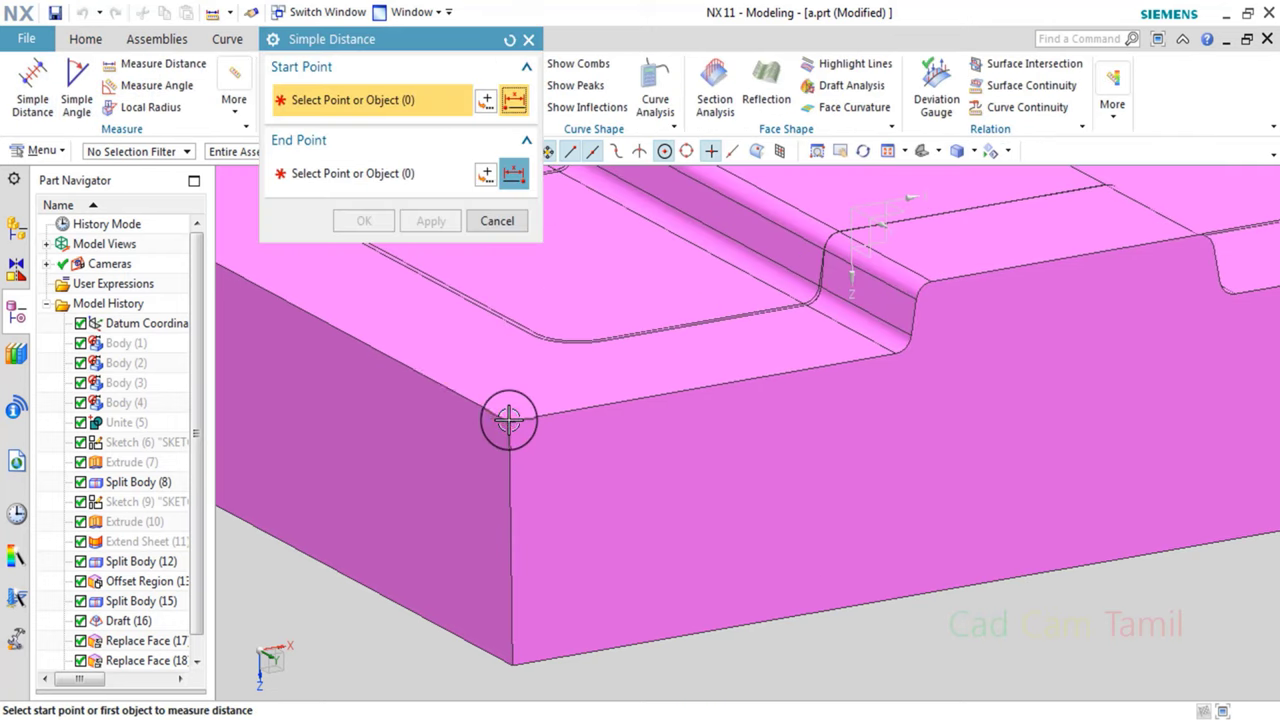
left_click(508, 420)
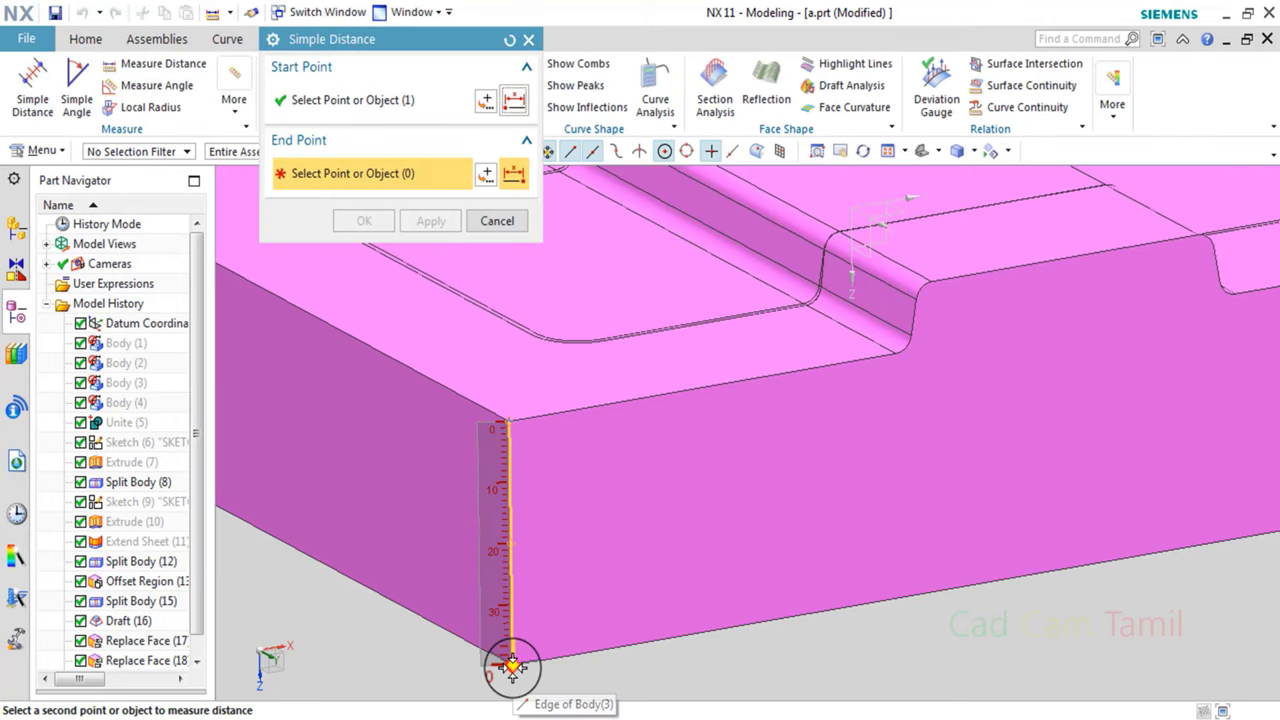
left_click(512, 666)
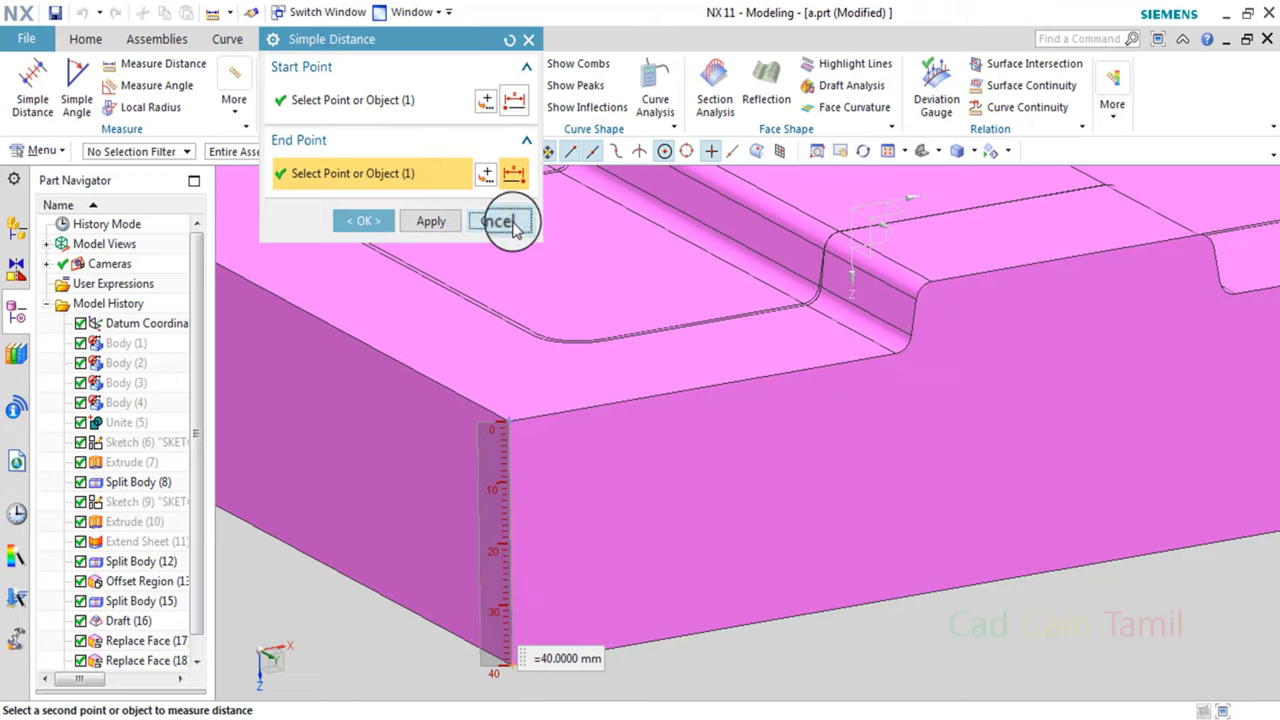
left_click(500, 221)
Orbit to a side view and start Immediate Hide.
middle_click_drag(806, 606, 774, 577)
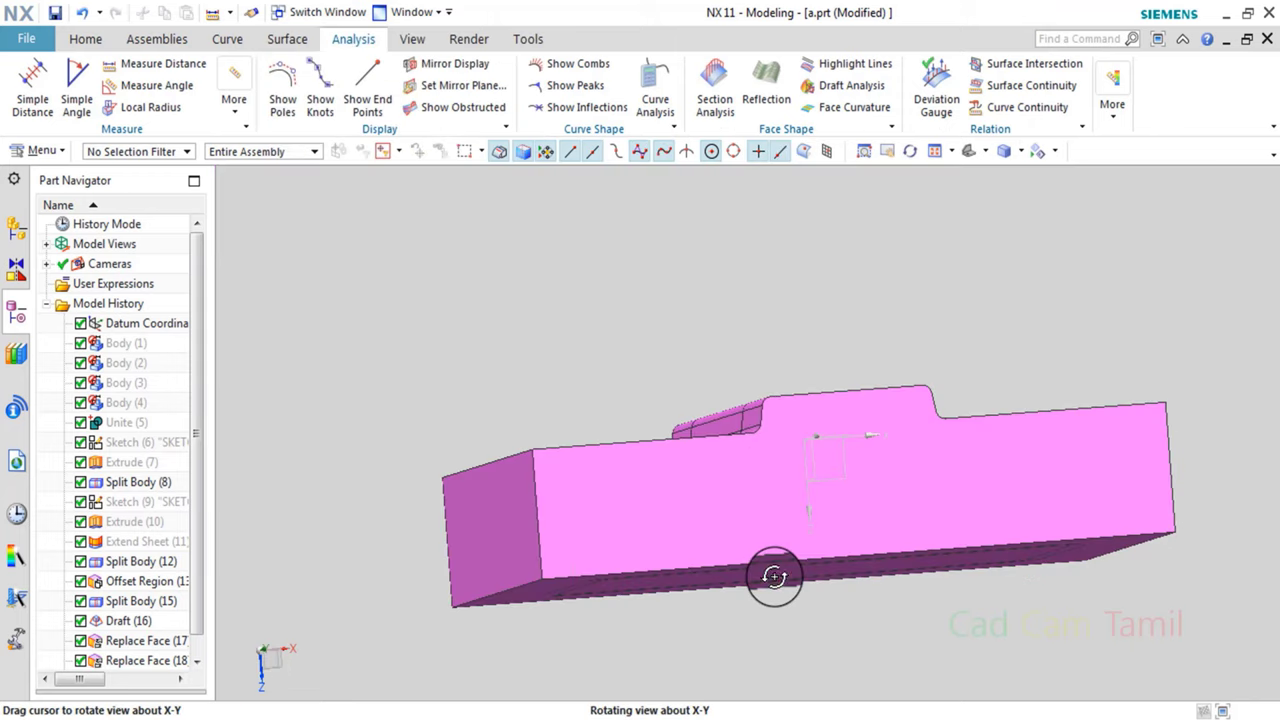
left_click(1051, 150)
left_click(1075, 200)
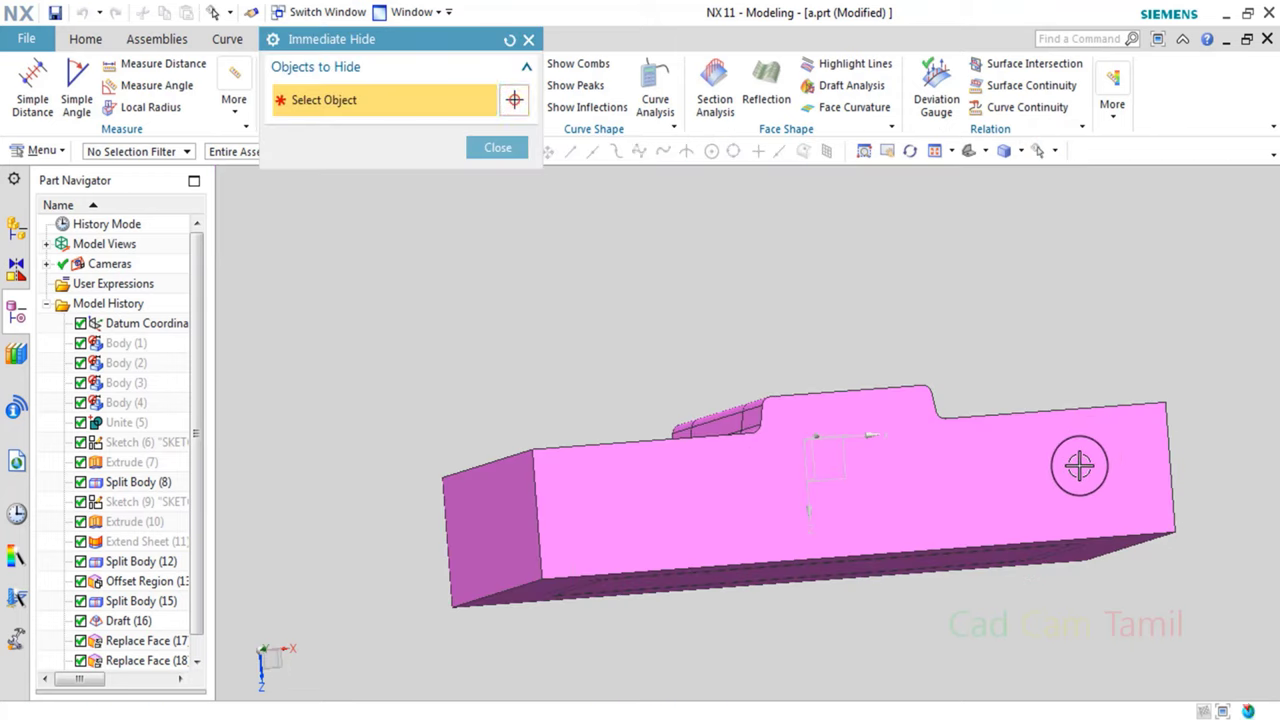
Hide the outer block and select the inner body's bottom face for Offset Region.
left_click(1079, 465)
left_click(500, 150)
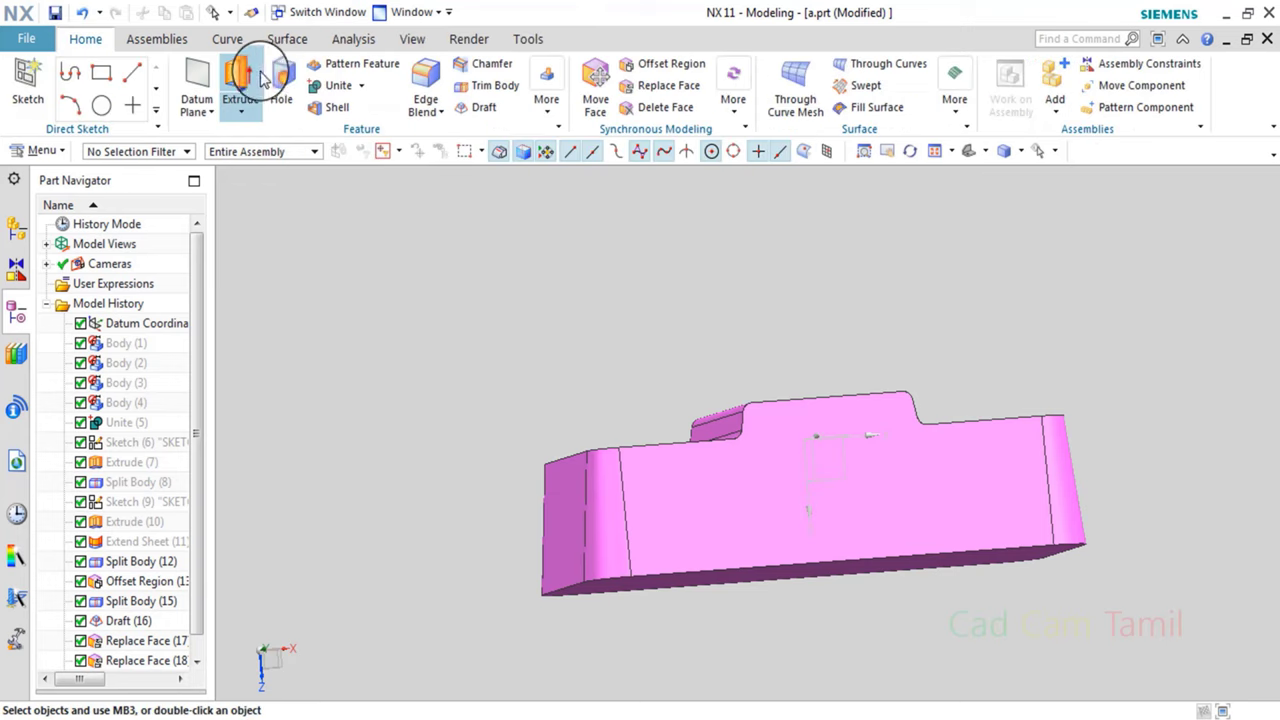
left_click(655, 155)
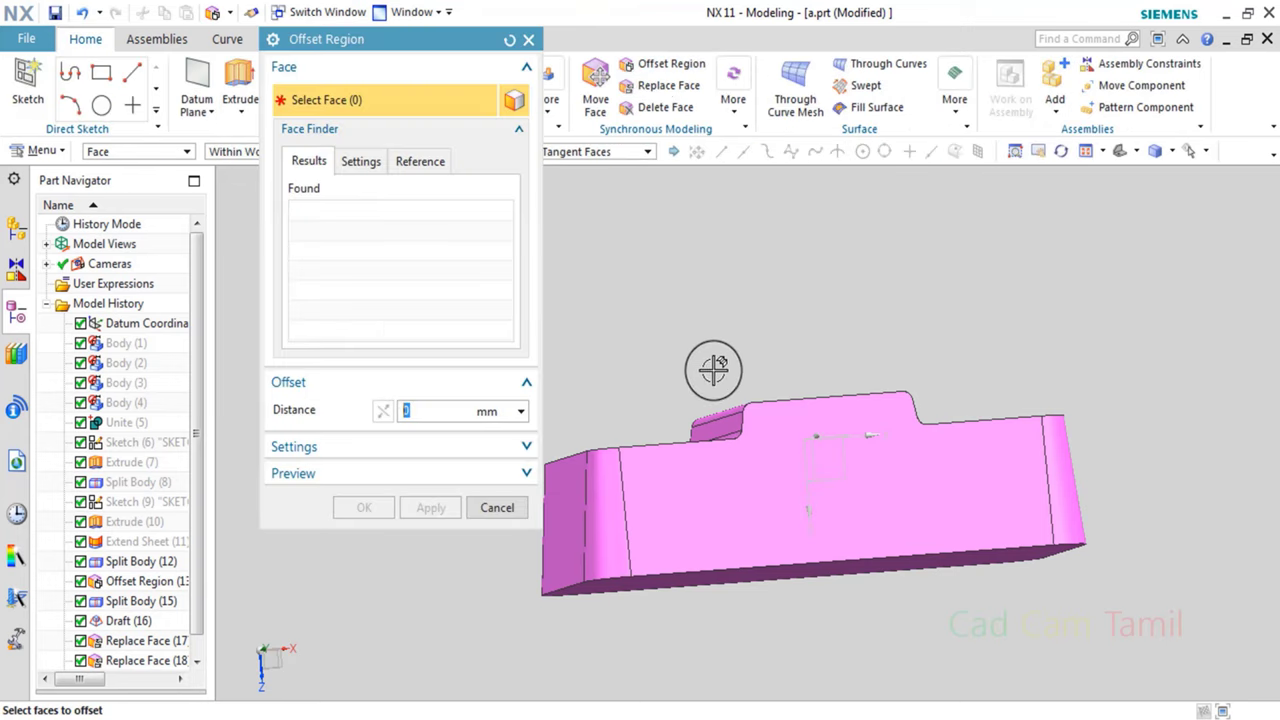
middle_click_drag(714, 363, 846, 586)
left_click(750, 655)
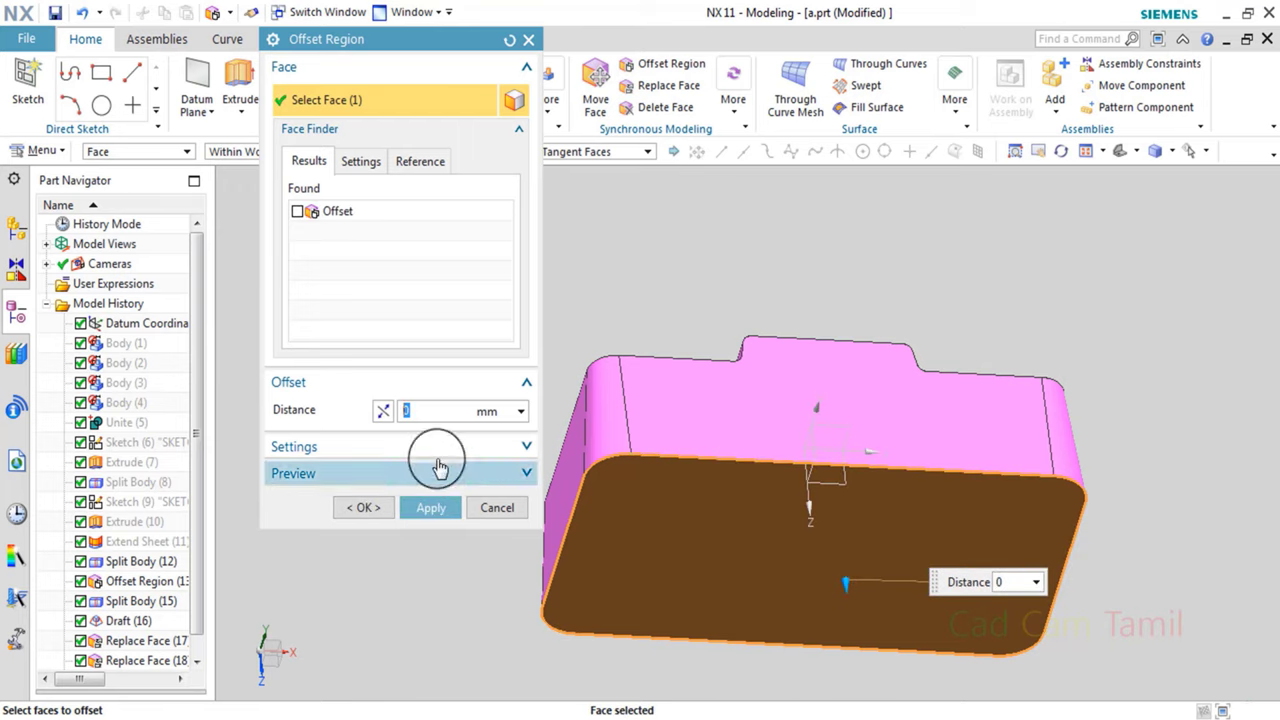
Offset the inner body's bottom face outward by 20 mm.
left_click(437, 414)
key("BackSpace")
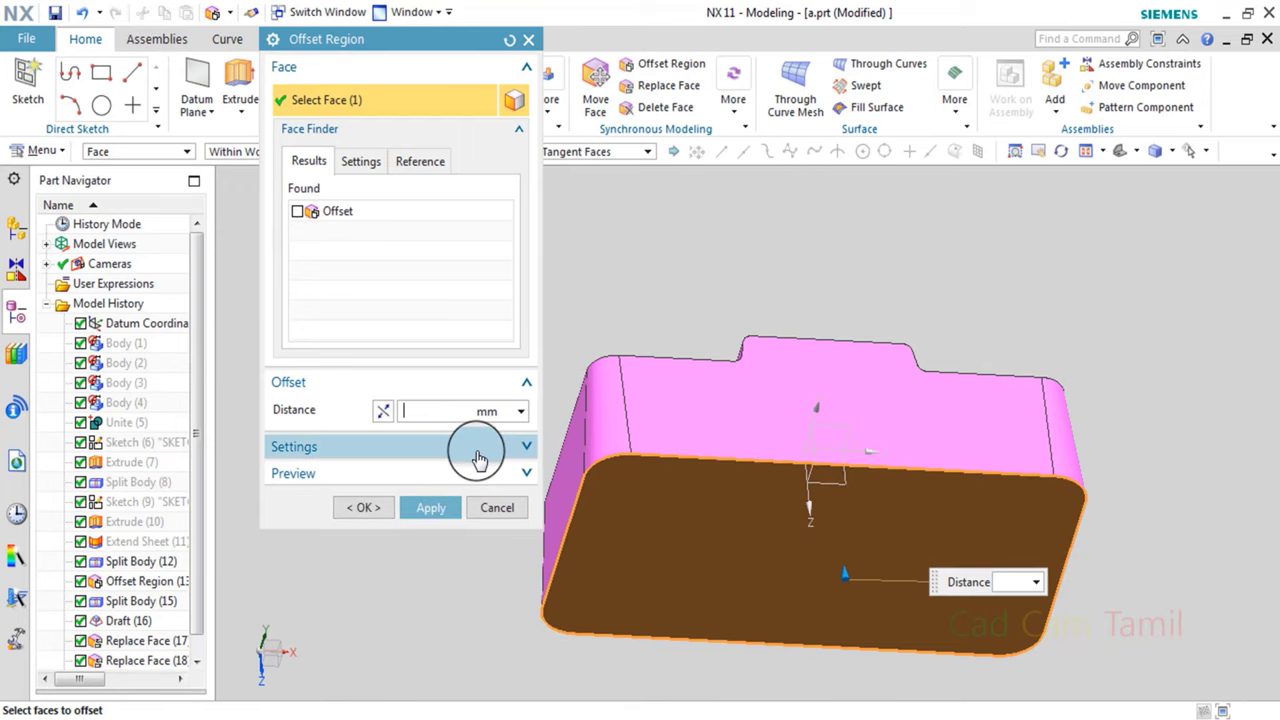
type("20")
key("Return")
left_click(452, 514)
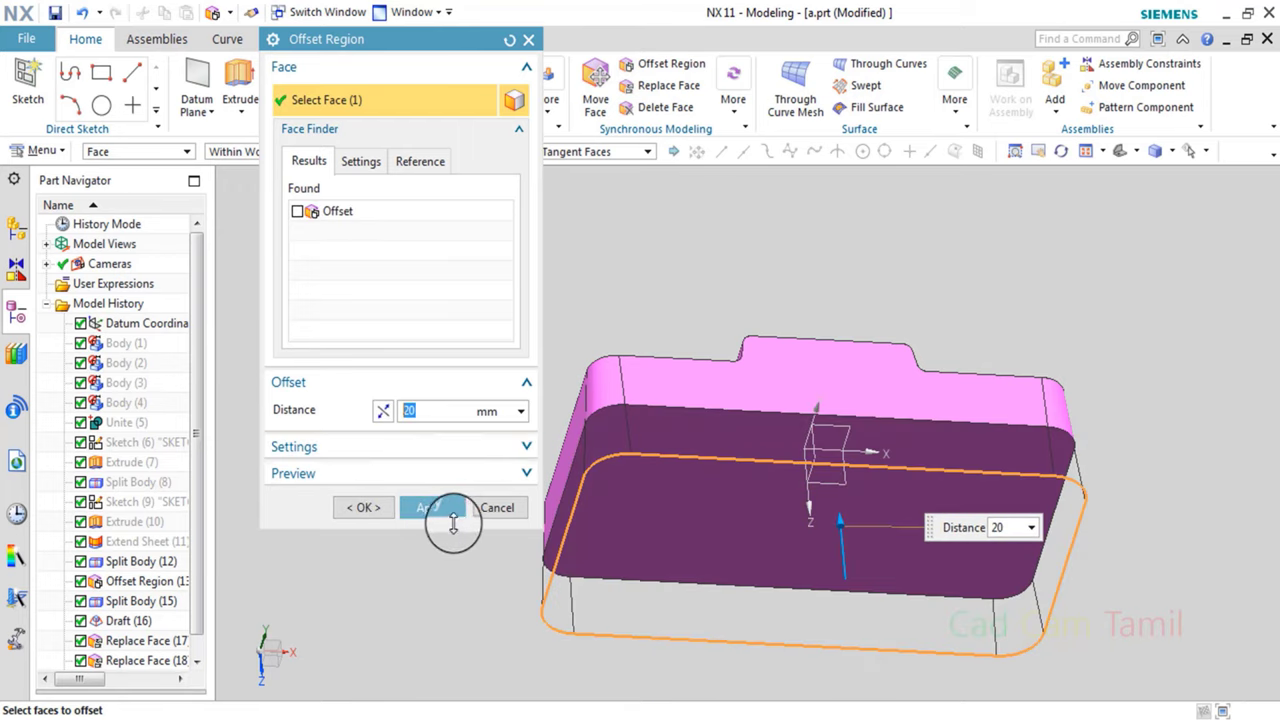
mouse_move(452, 514)
middle_mouse_down()
mouse_move(623, 491)
mouse_move(749, 451)
mouse_move(709, 423)
middle_mouse_up()
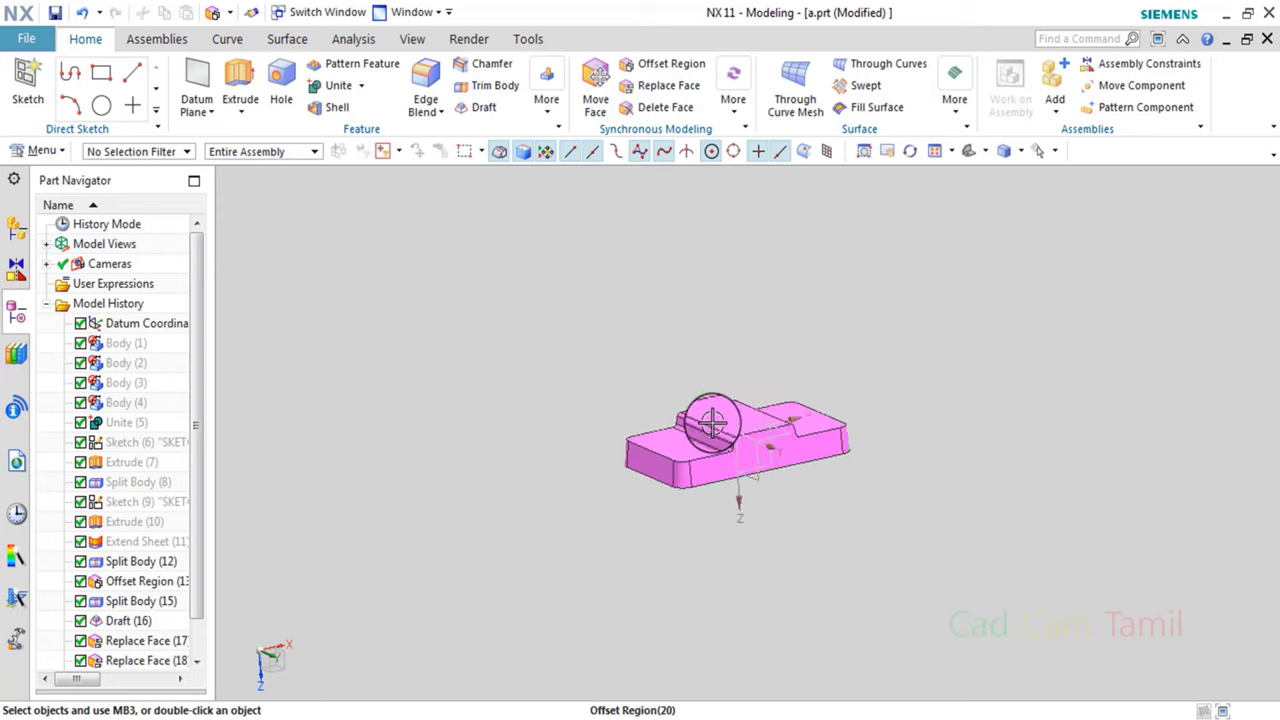
left_click(1055, 152)
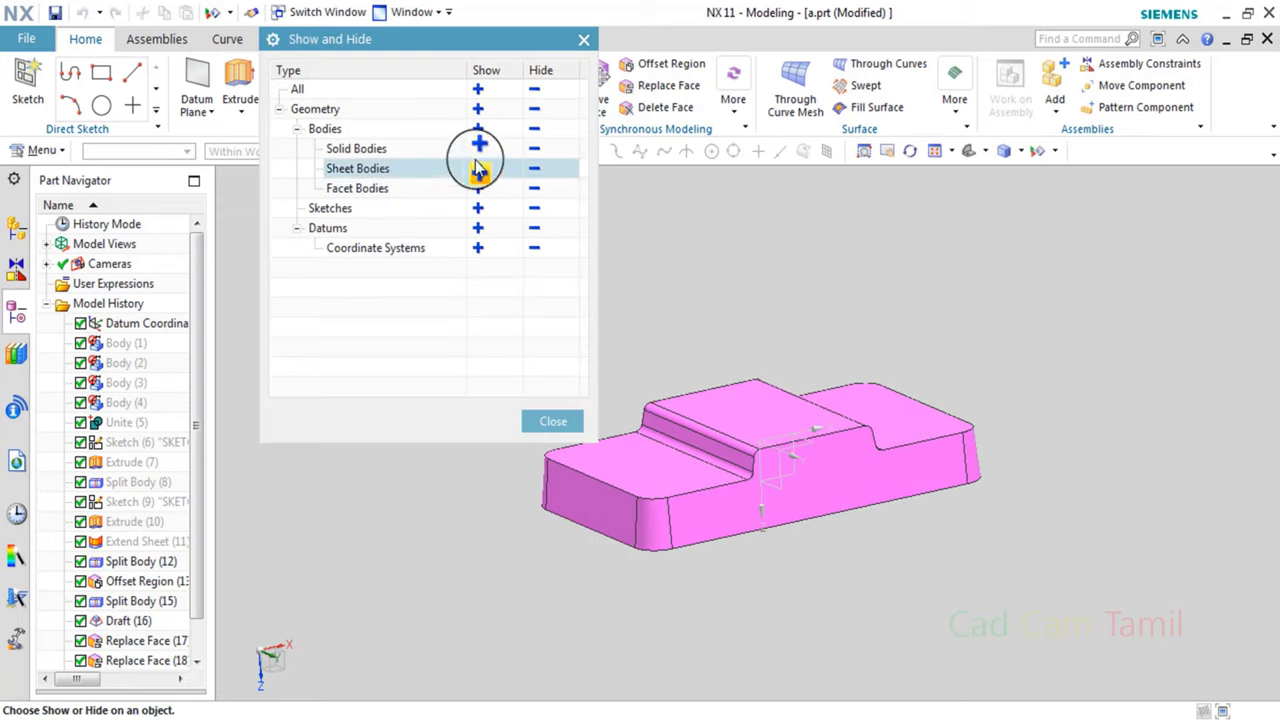
Show all solid bodies again, then hide the blue upper block.
left_click(478, 148)
left_click(553, 418)
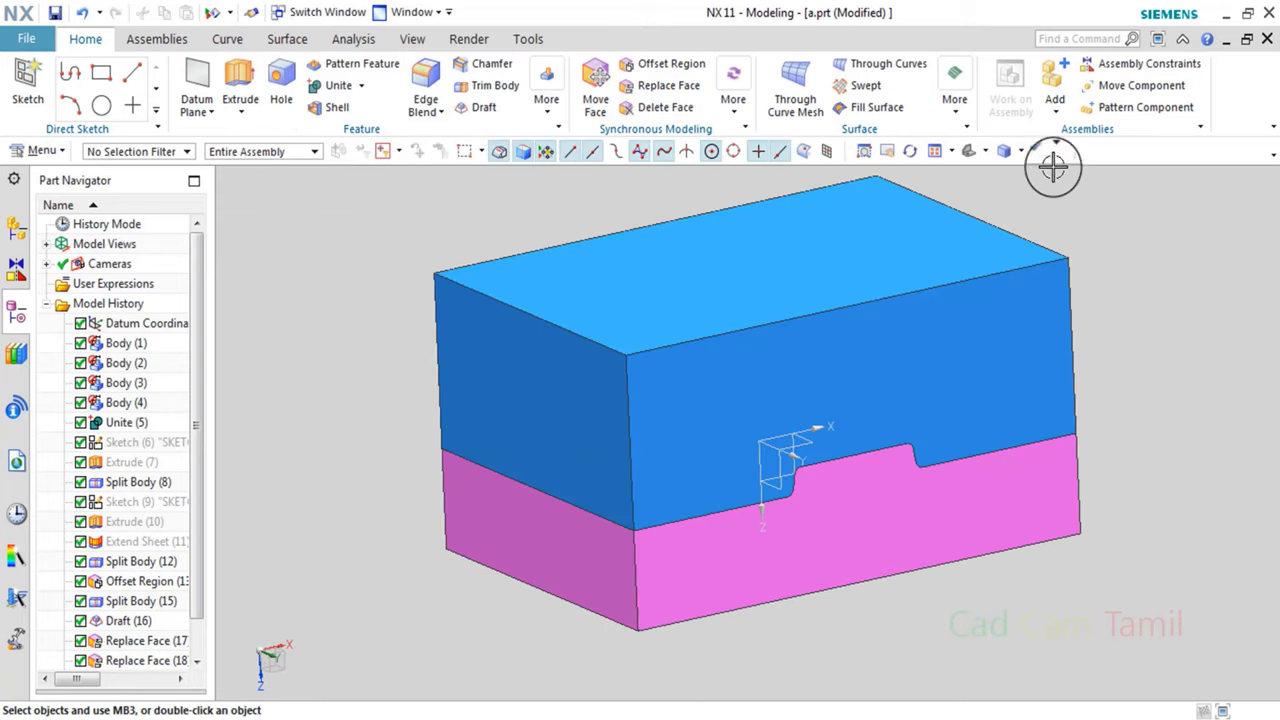
key("ctrl+shift+i")
left_click(620, 470)
scroll(528, 491, "up", 3)
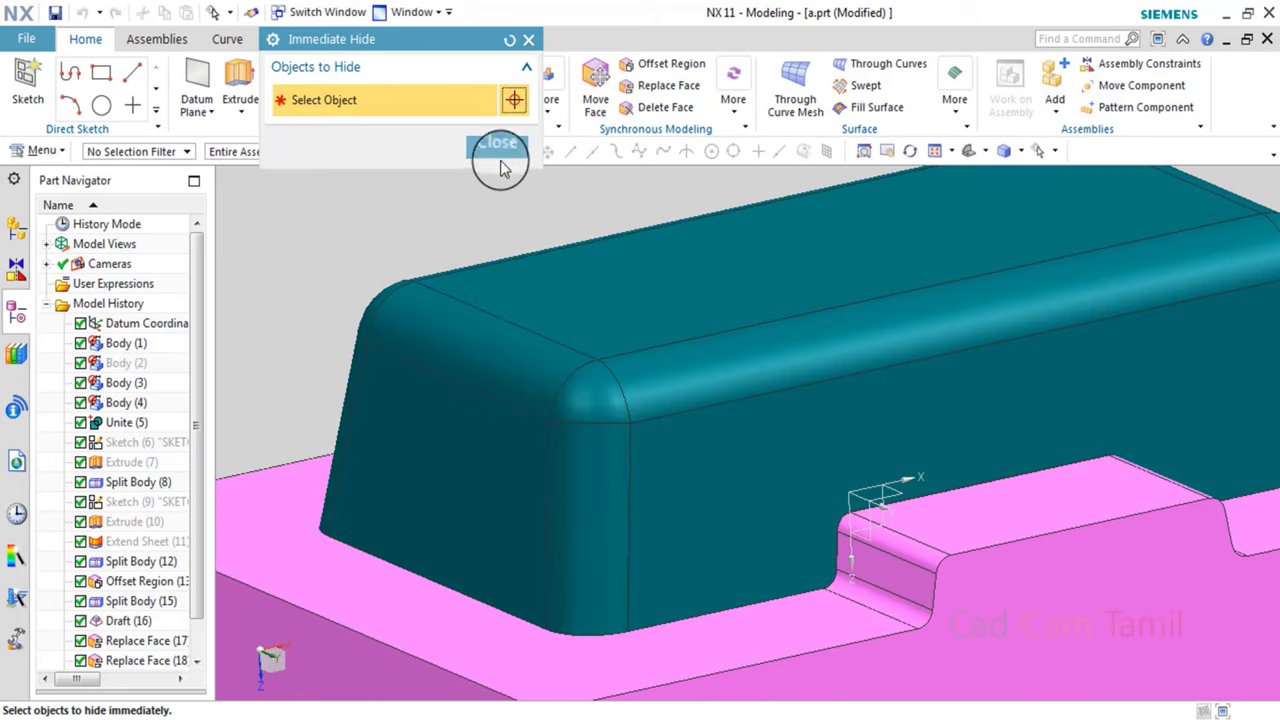
left_click(500, 148)
Turn the section curves back on in the Assembly Navigator.
left_click(16, 228)
left_click(62, 224)
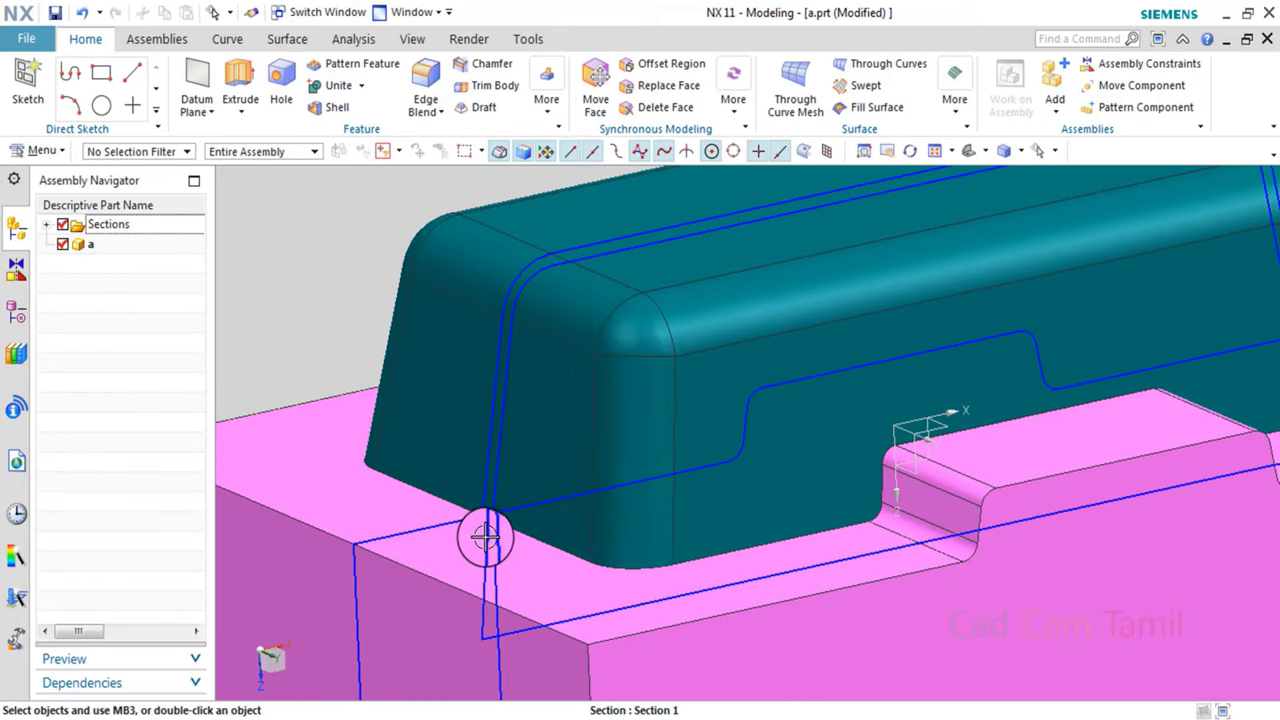
scroll(490, 530, "up", 5)
scroll(500, 530, "down", 5)
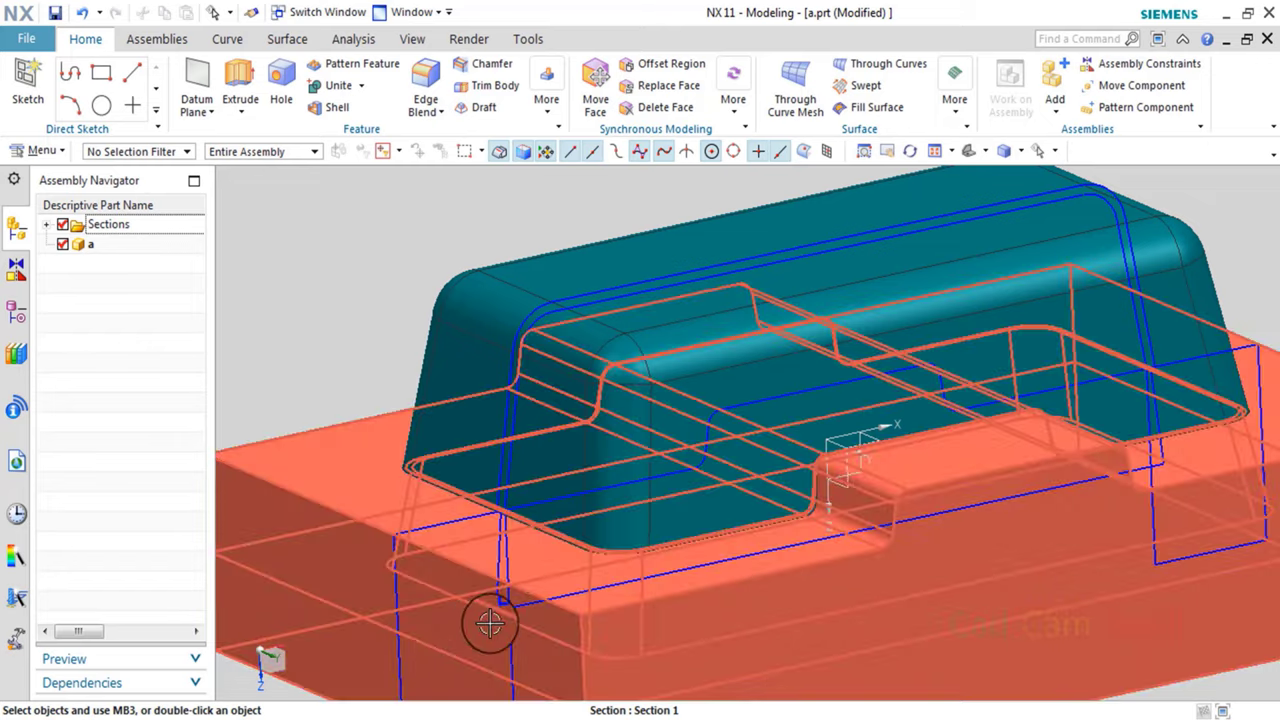
Immediate Hide the teal block.
left_click(1052, 150)
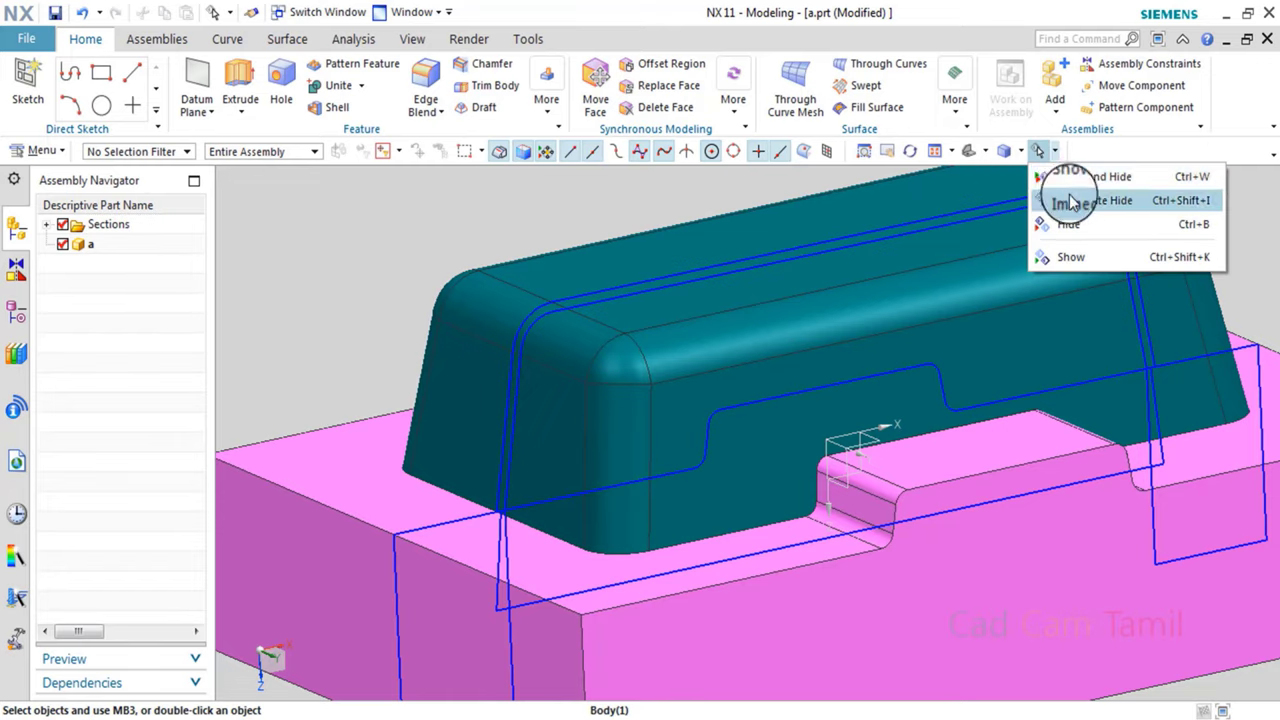
left_click(1063, 200)
left_click(1063, 246)
scroll(760, 350, "up", 5)
scroll(831, 582, "down", 4)
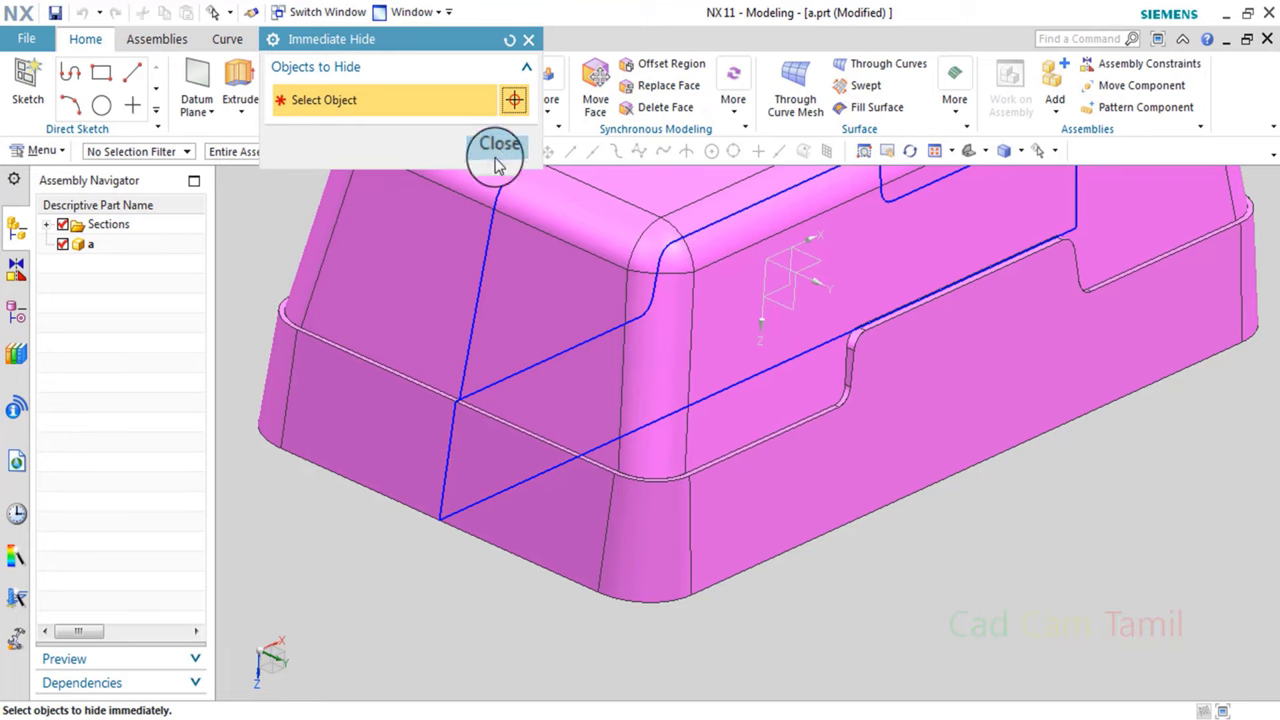
left_click(497, 150)
Unite the upper and lower pink product pieces into one solid.
left_click(634, 363)
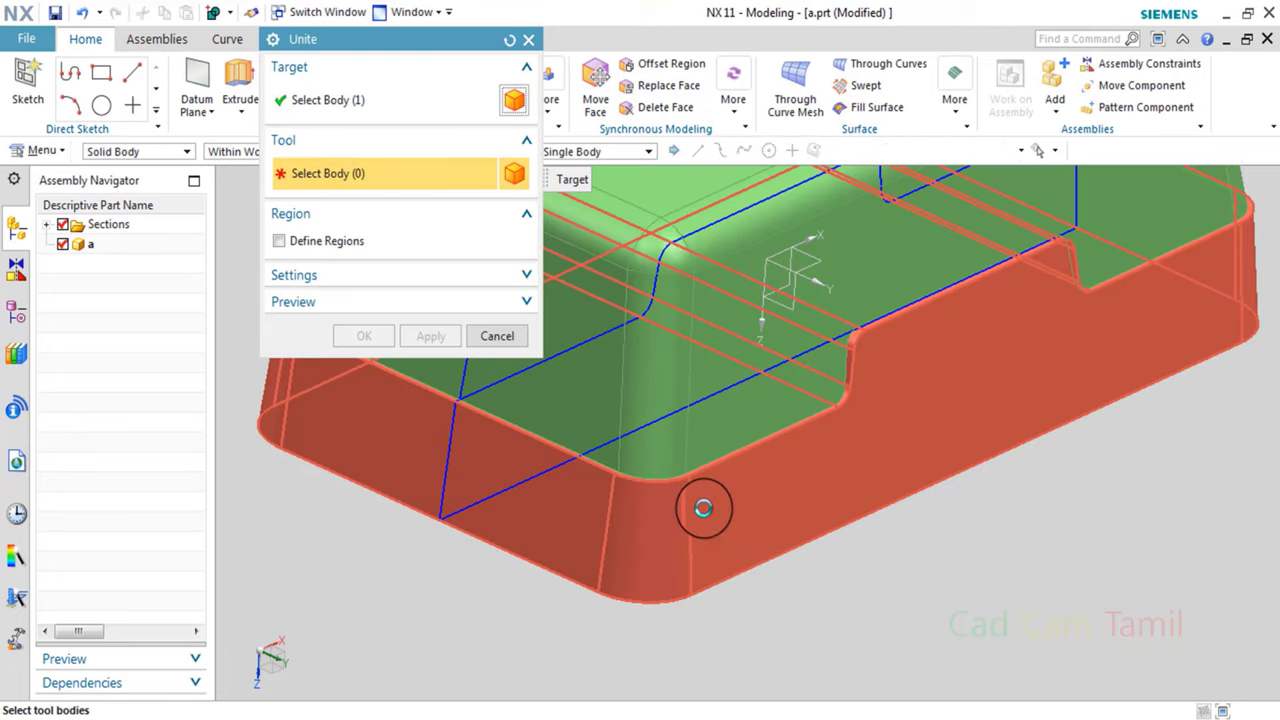
left_click(693, 506)
left_click(420, 340)
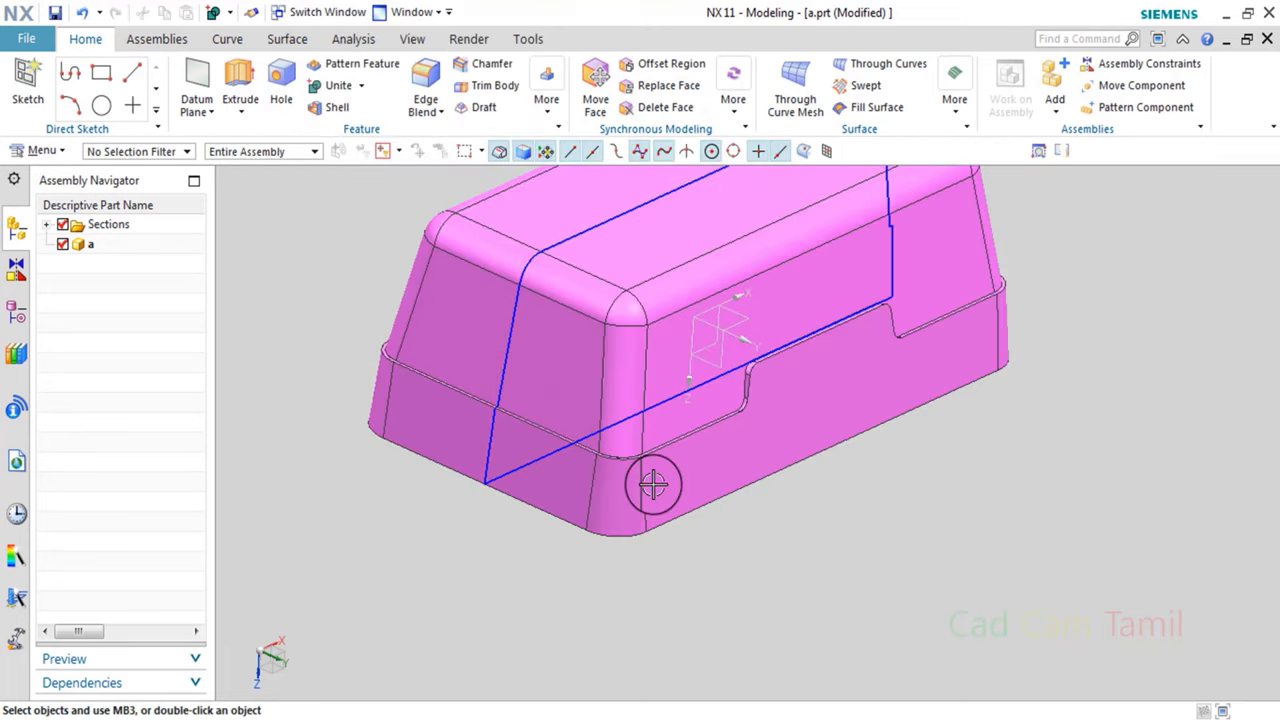
mouse_move(651, 486)
middle_mouse_down()
mouse_move(663, 451)
mouse_move(657, 476)
middle_mouse_up()
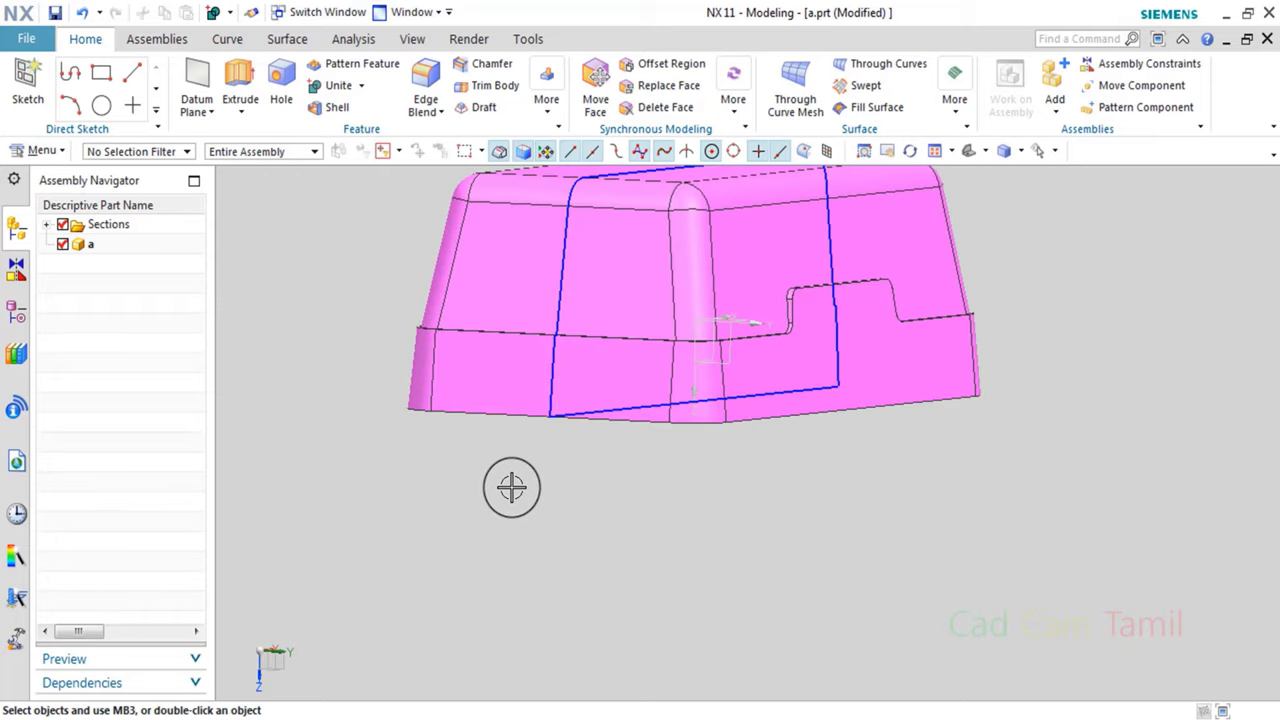
Turn off the section curves and orbit to view the whole block.
left_click(62, 226)
mouse_move(543, 451)
middle_mouse_down()
mouse_move(463, 486)
mouse_move(1068, 327)
middle_mouse_up()
mouse_move(968, 434)
middle_mouse_down()
mouse_move(1006, 400)
mouse_move(1034, 429)
middle_mouse_up()
scroll(629, 424, "up", 2)
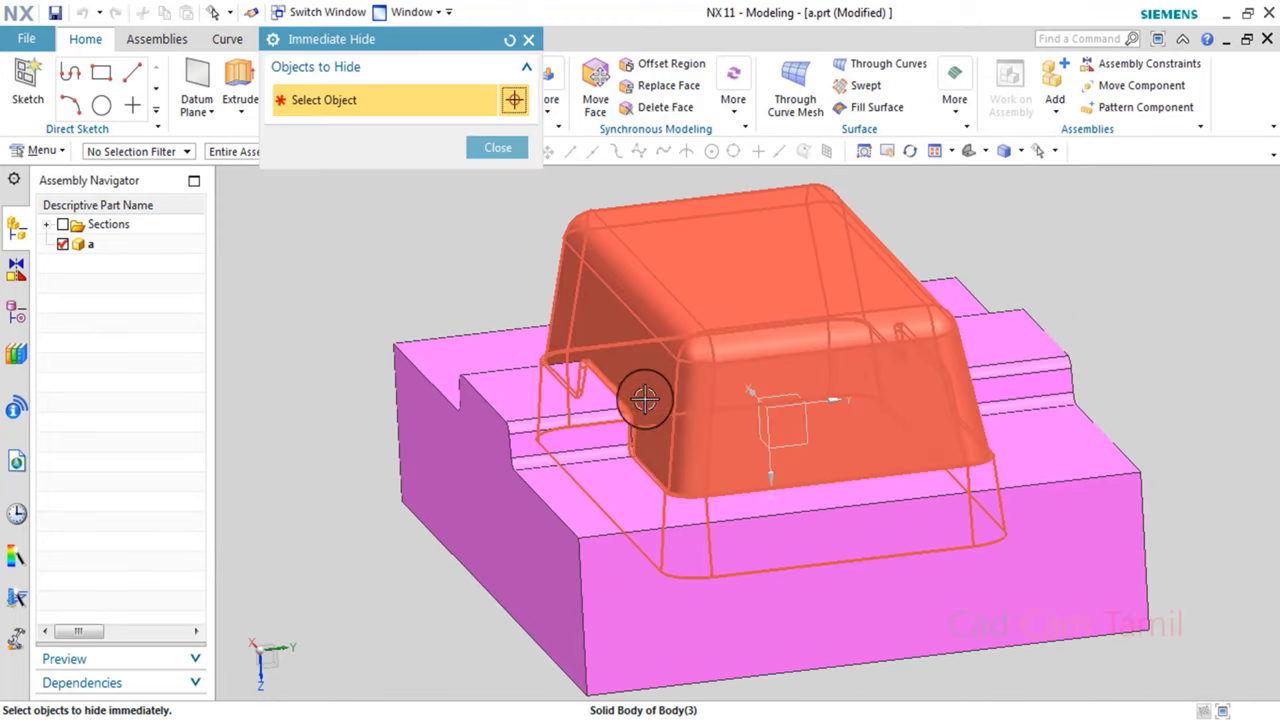
Hide the covering body and set up Subtract with the product as tool body.
left_click(683, 455)
left_click(483, 150)
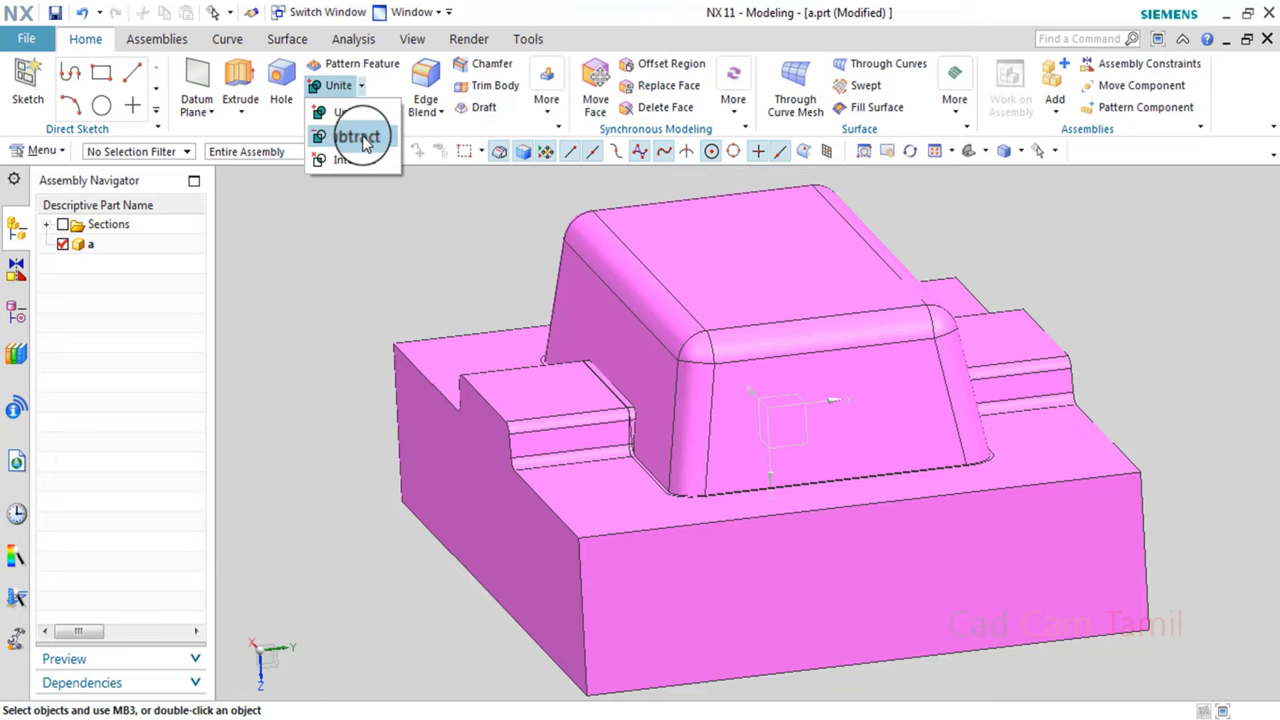
left_click(365, 141)
left_click(603, 563)
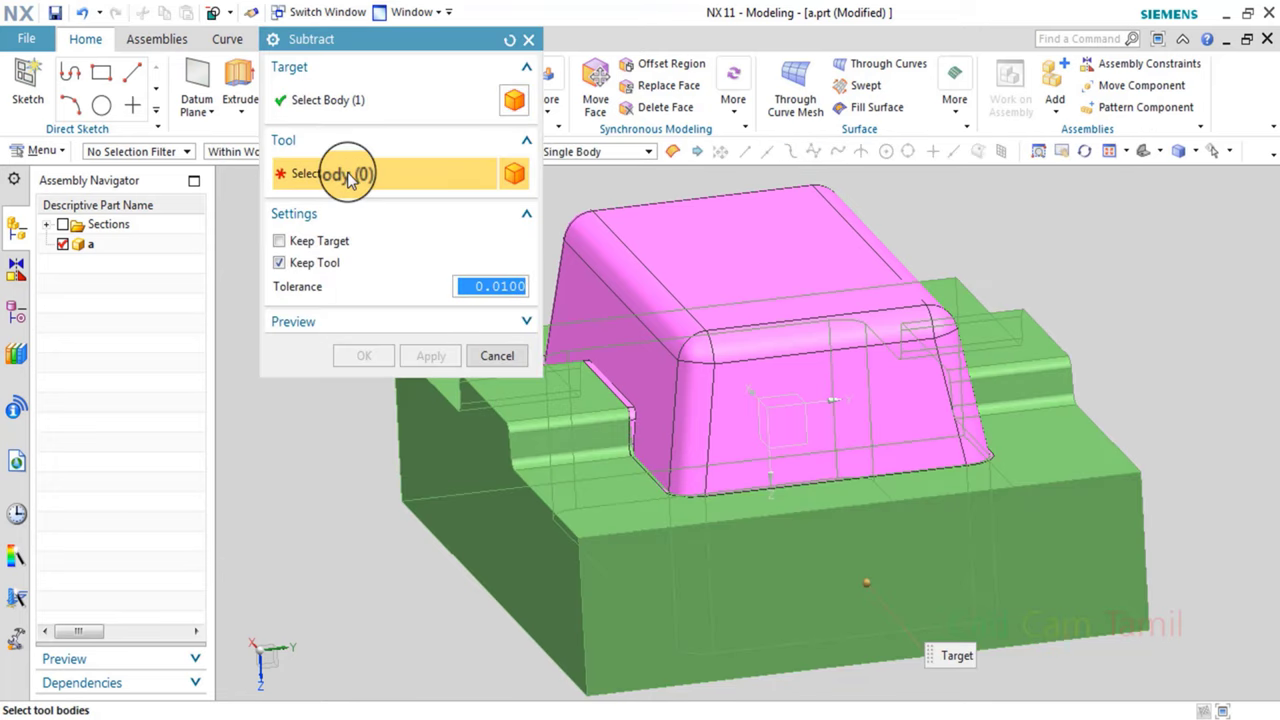
left_click(777, 312)
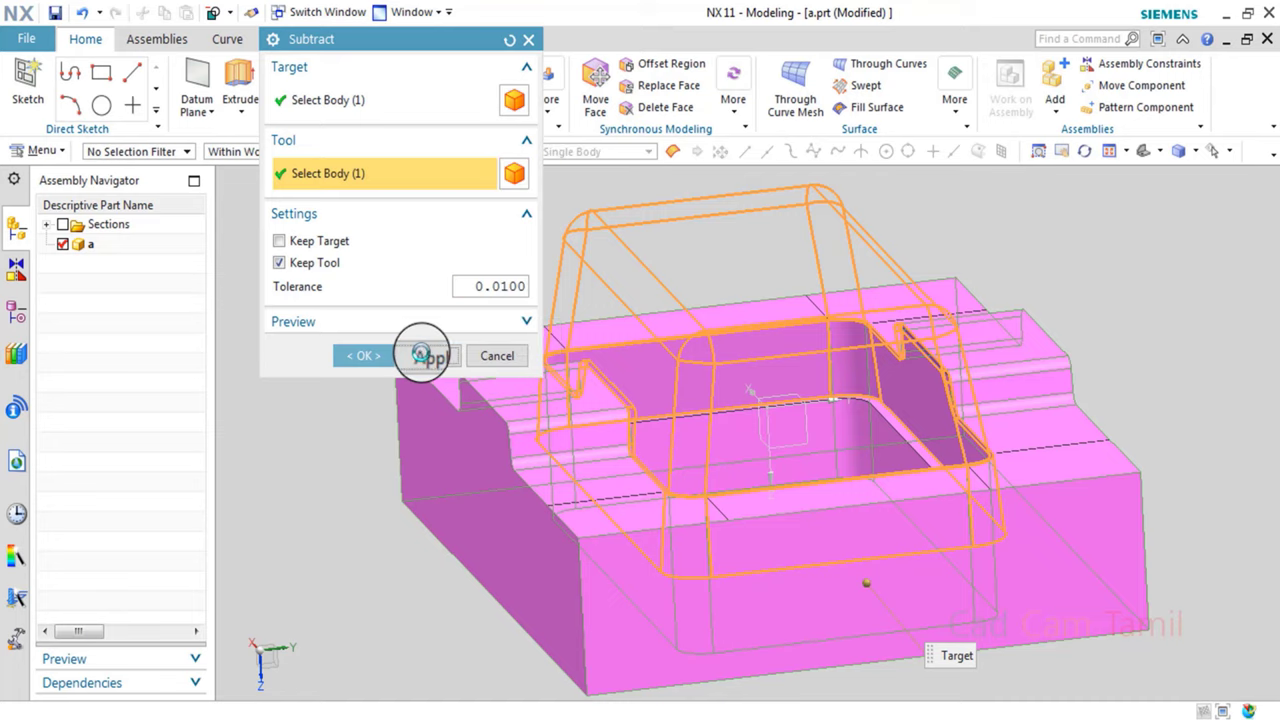
Apply the Subtract with Keep Tool, cutting the cavity, and orbit to inspect it.
left_click(425, 355)
scroll(610, 400, "up", 5)
scroll(680, 440, "up", 3)
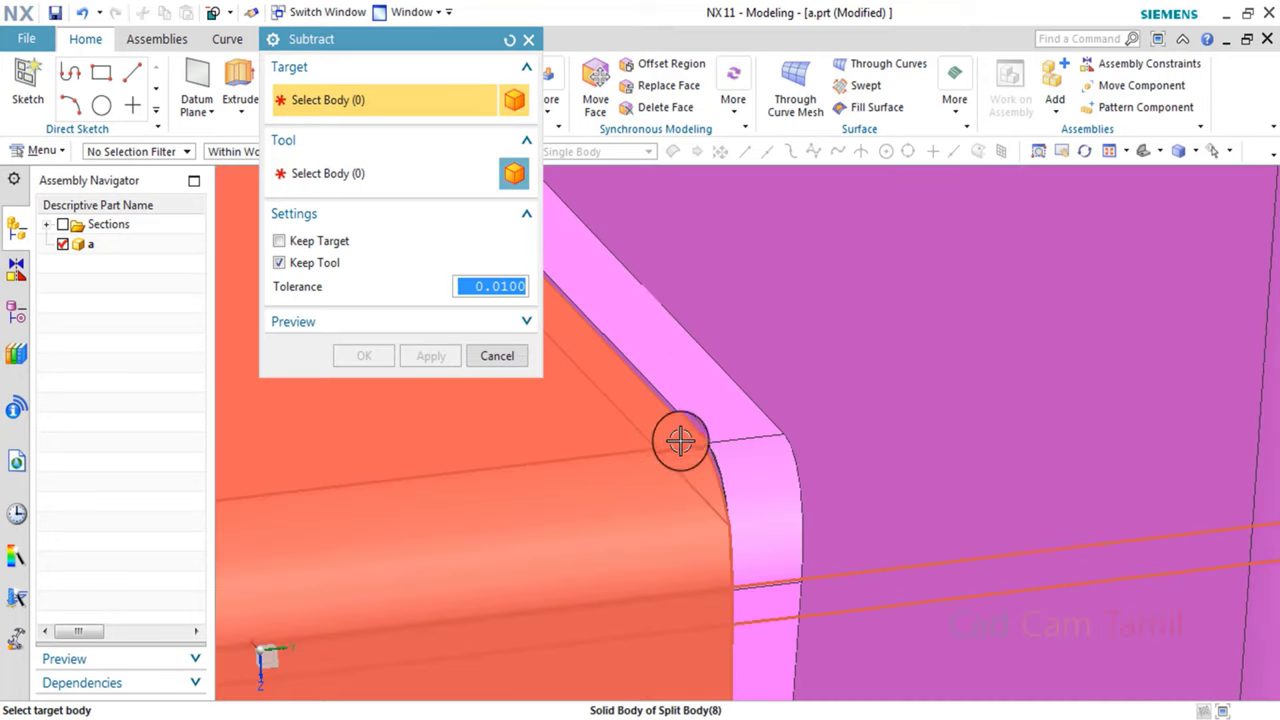
scroll(700, 458, "down", 3)
scroll(725, 495, "down", 3)
mouse_move(706, 520)
middle_mouse_down()
mouse_move(625, 510)
mouse_move(614, 466)
mouse_move(514, 320)
middle_mouse_up()
left_click(497, 355)
mouse_move(657, 337)
middle_mouse_down()
mouse_move(610, 295)
mouse_move(589, 360)
mouse_move(649, 386)
mouse_move(669, 334)
mouse_move(614, 417)
middle_mouse_up()
scroll(600, 386, "up", 3)
scroll(677, 343, "up", 3)
scroll(677, 343, "down", 3)
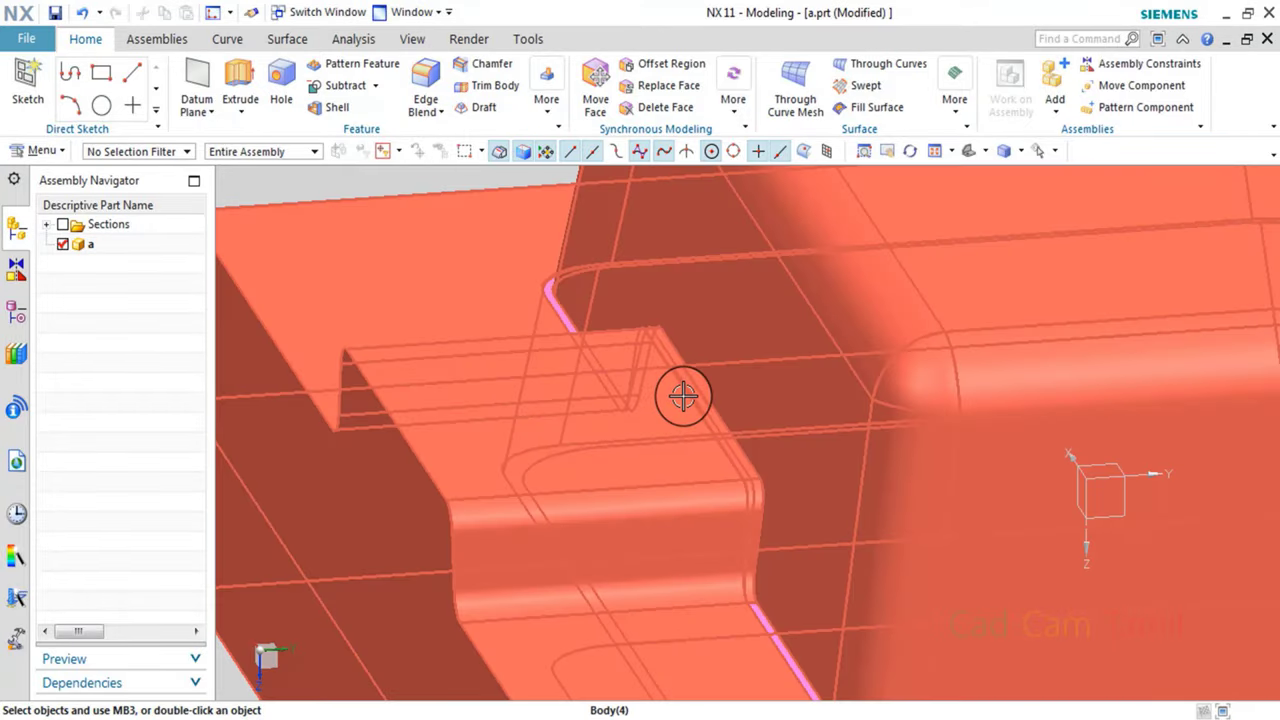
mouse_move(683, 396)
middle_mouse_down()
mouse_move(681, 440)
mouse_move(709, 429)
mouse_move(666, 440)
mouse_move(677, 440)
middle_mouse_up()
scroll(709, 429, "up", 2)
scroll(709, 429, "up", 2)
scroll(674, 434, "up", 2)
scroll(660, 441, "up", 2)
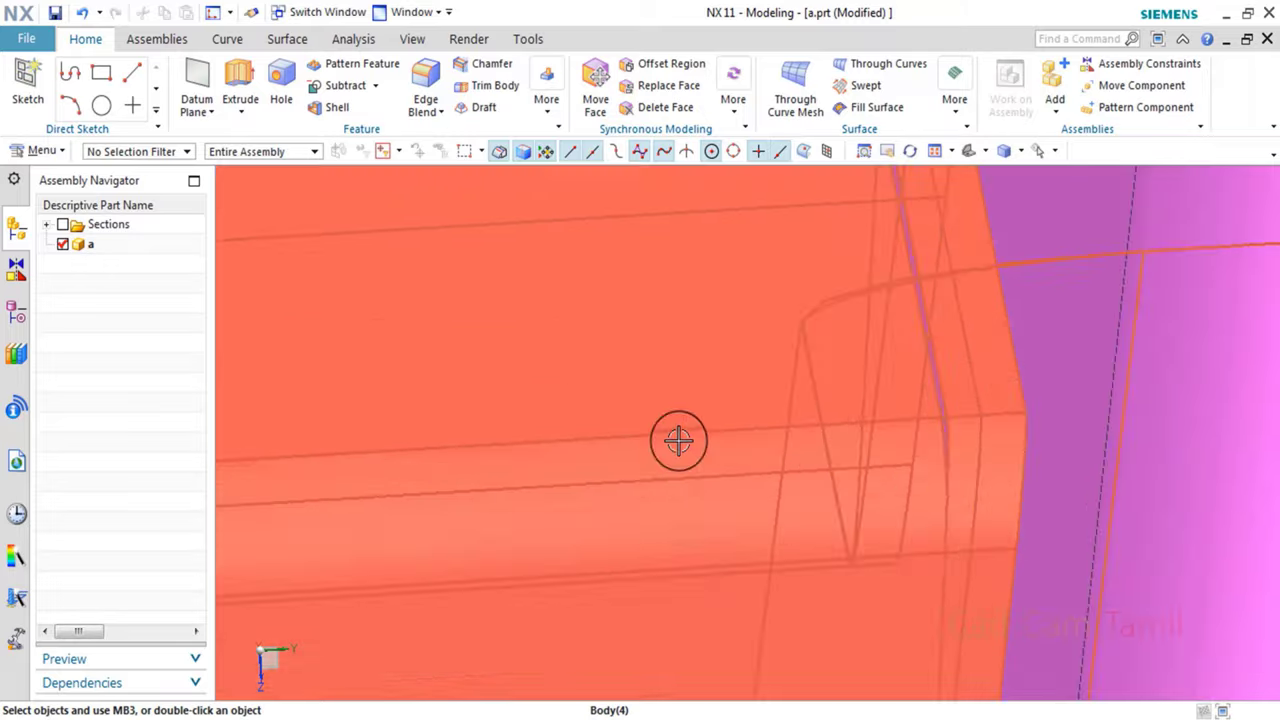
scroll(767, 483, "down", 2)
scroll(767, 483, "down", 2)
scroll(766, 451, "up", 2)
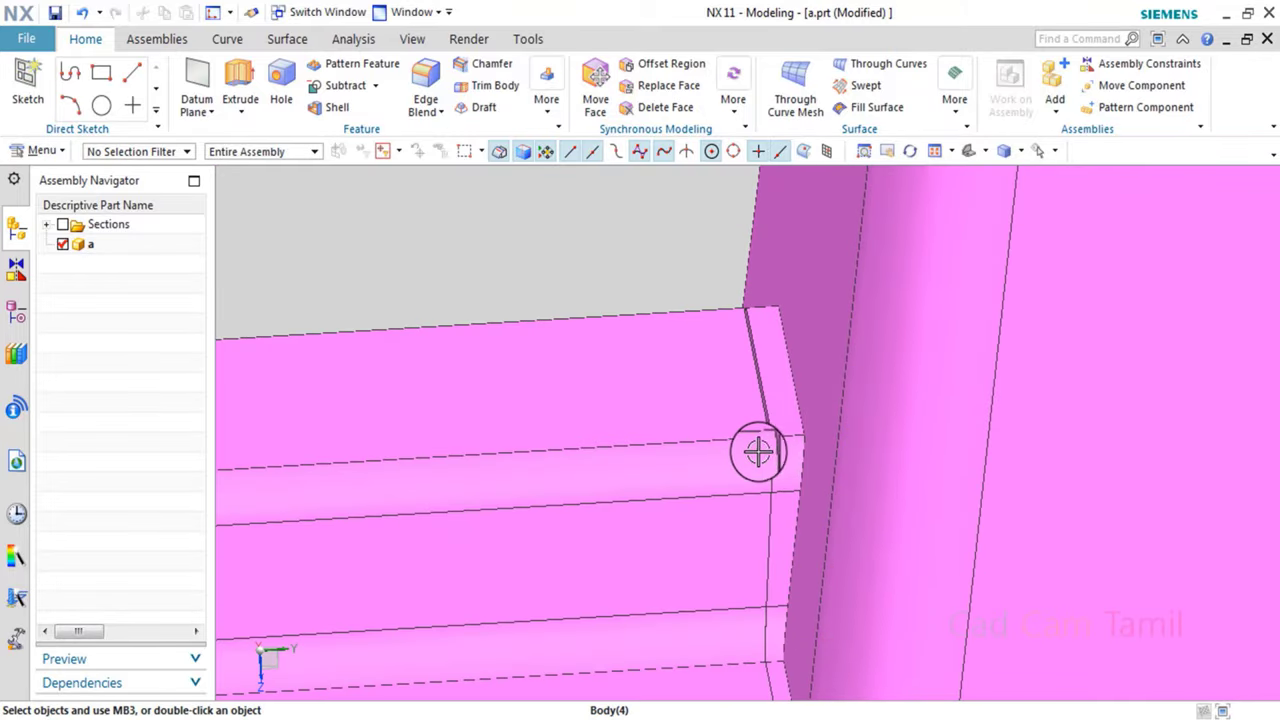
middle_click_drag(758, 452, 754, 449)
scroll(777, 429, "up", 2)
scroll(278, 332, "up", 1)
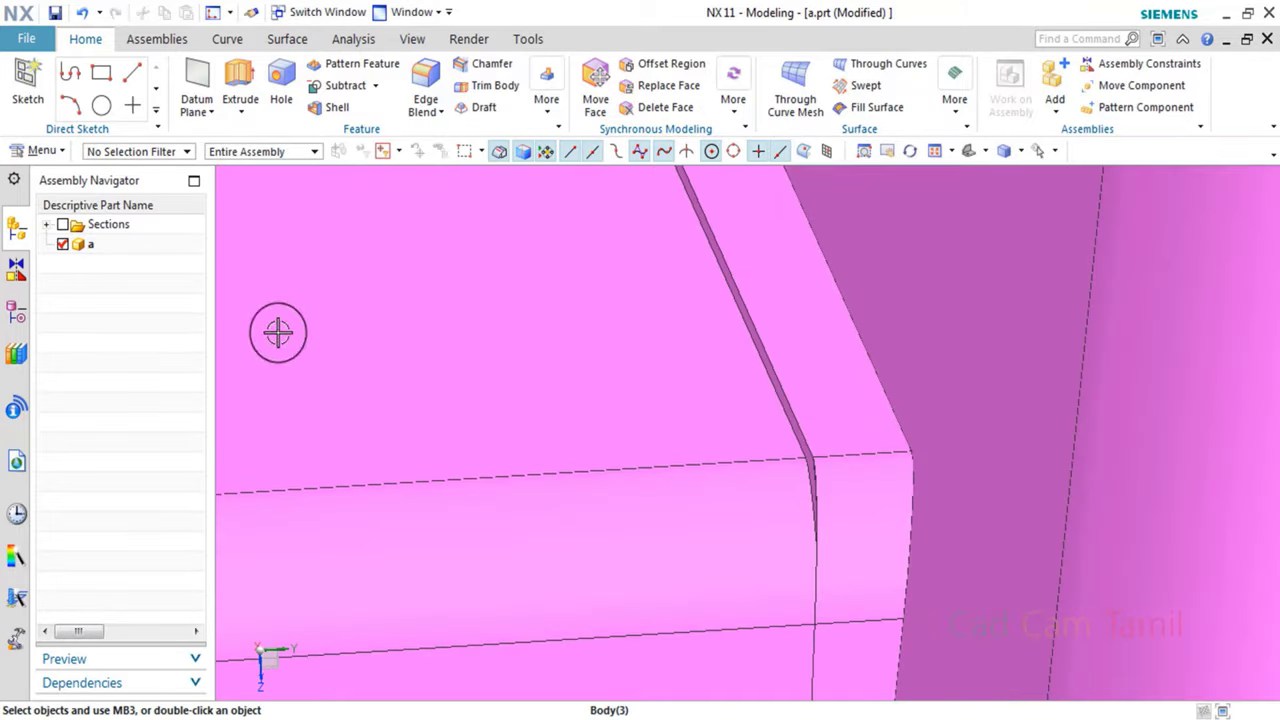
scroll(589, 309, "down", 2)
scroll(603, 337, "down", 2)
On the View tab, set the section plane orientation to X.
scroll(603, 289, "up", 2)
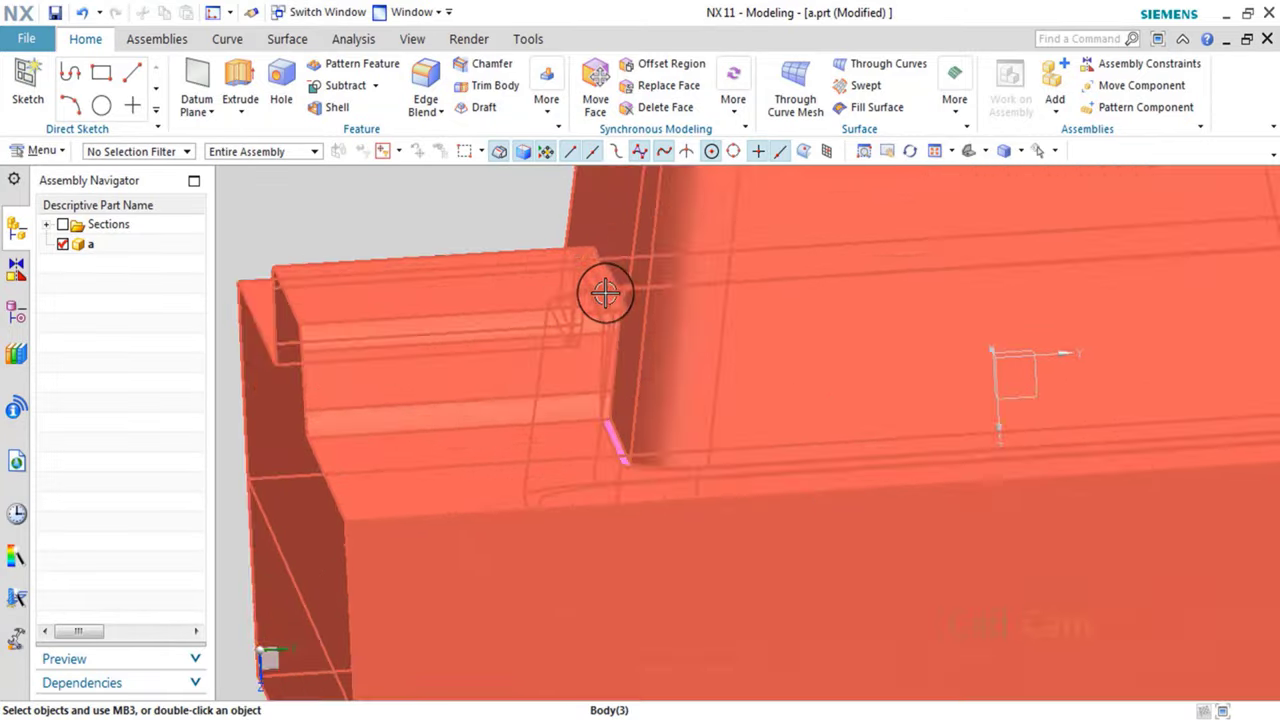
scroll(602, 317, "up", 2)
mouse_move(602, 317)
middle_mouse_down()
mouse_move(623, 389)
mouse_move(530, 118)
middle_mouse_up()
left_click(414, 39)
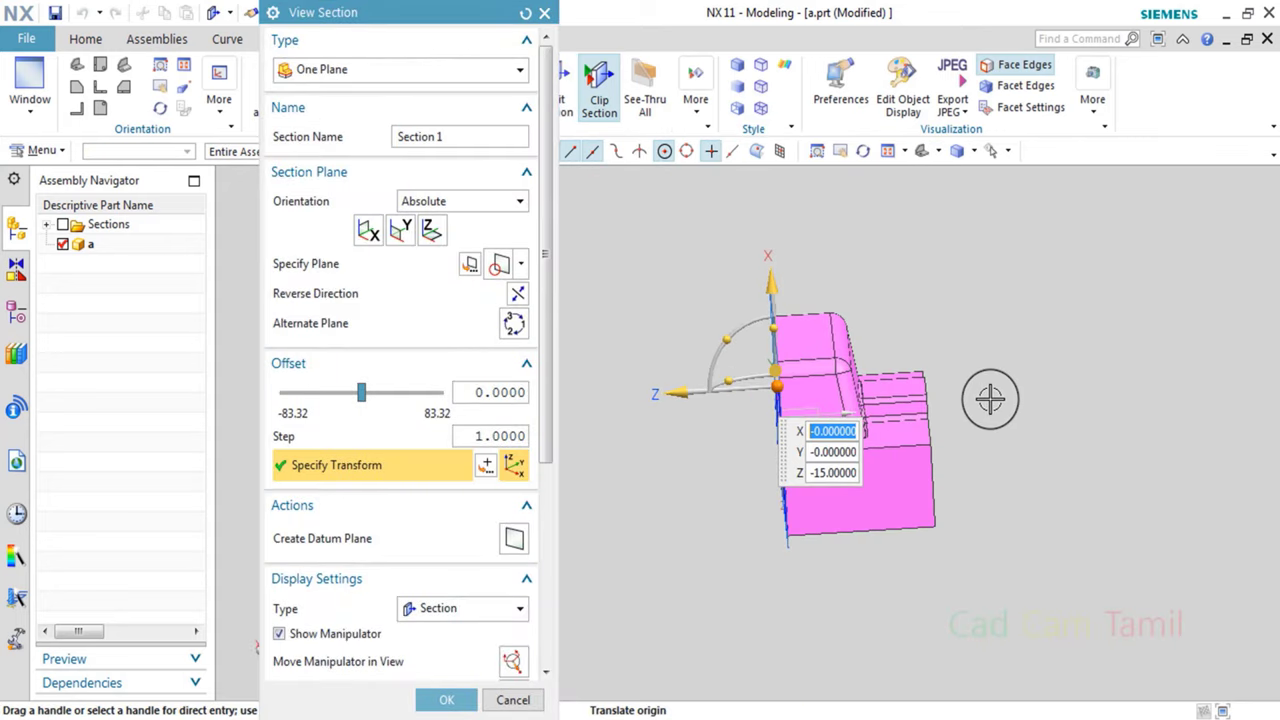
left_click(381, 240)
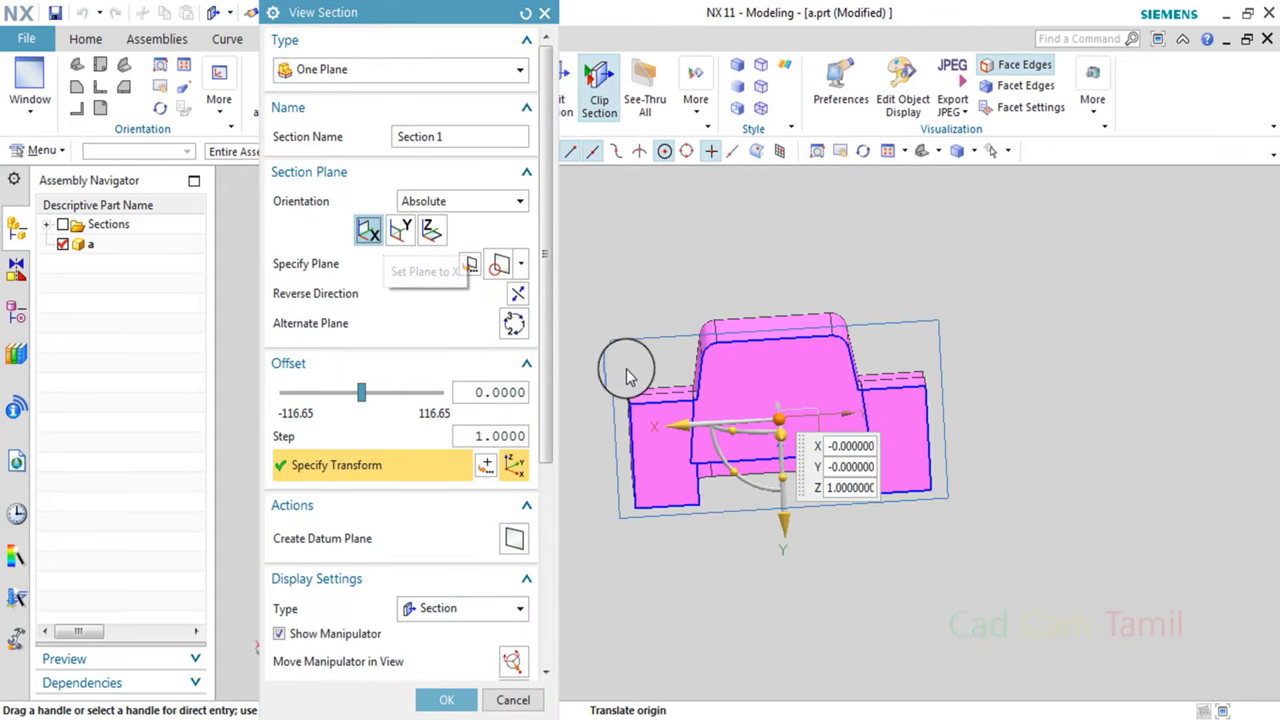
Confirm the section view and orbit to see the clipped outlines.
scroll(720, 420, "up", 3)
scroll(766, 409, "up", 2)
scroll(757, 414, "down", 5)
mouse_move(757, 414)
middle_mouse_down()
mouse_move(757, 397)
mouse_move(751, 414)
middle_mouse_up()
scroll(751, 400, "up", 3)
scroll(771, 383, "up", 1)
scroll(771, 383, "up", 2)
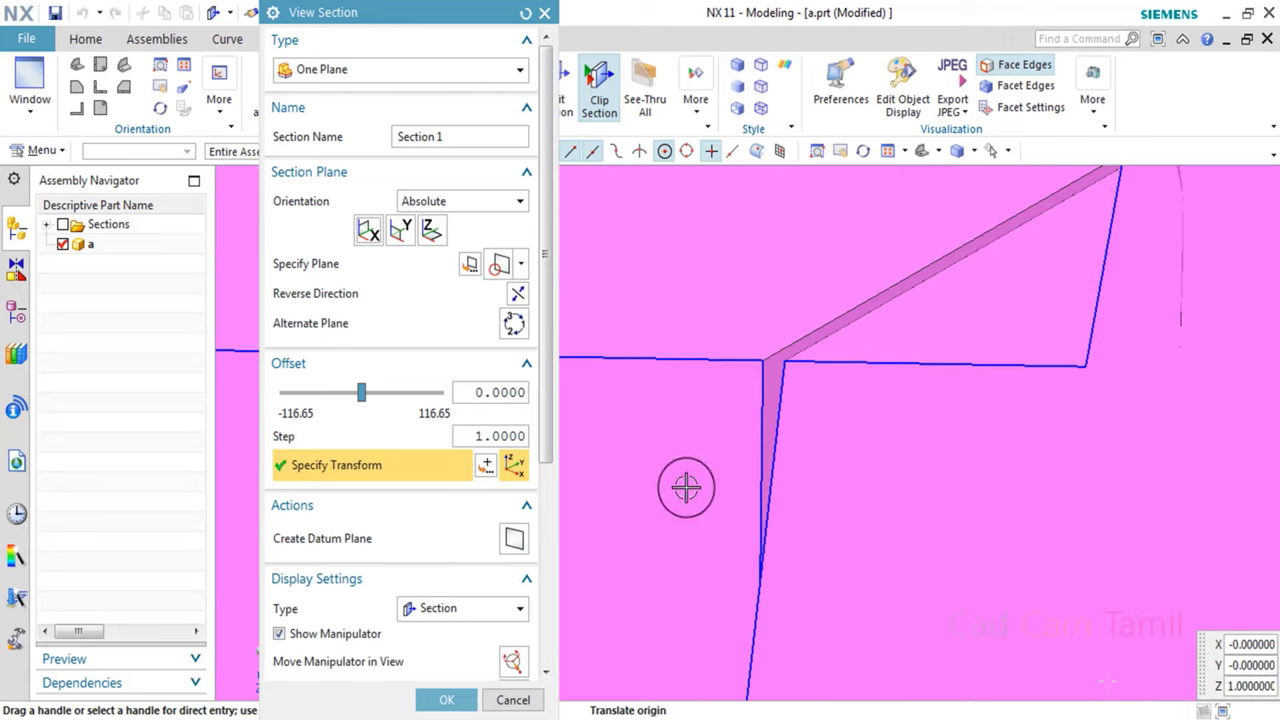
left_click(530, 699)
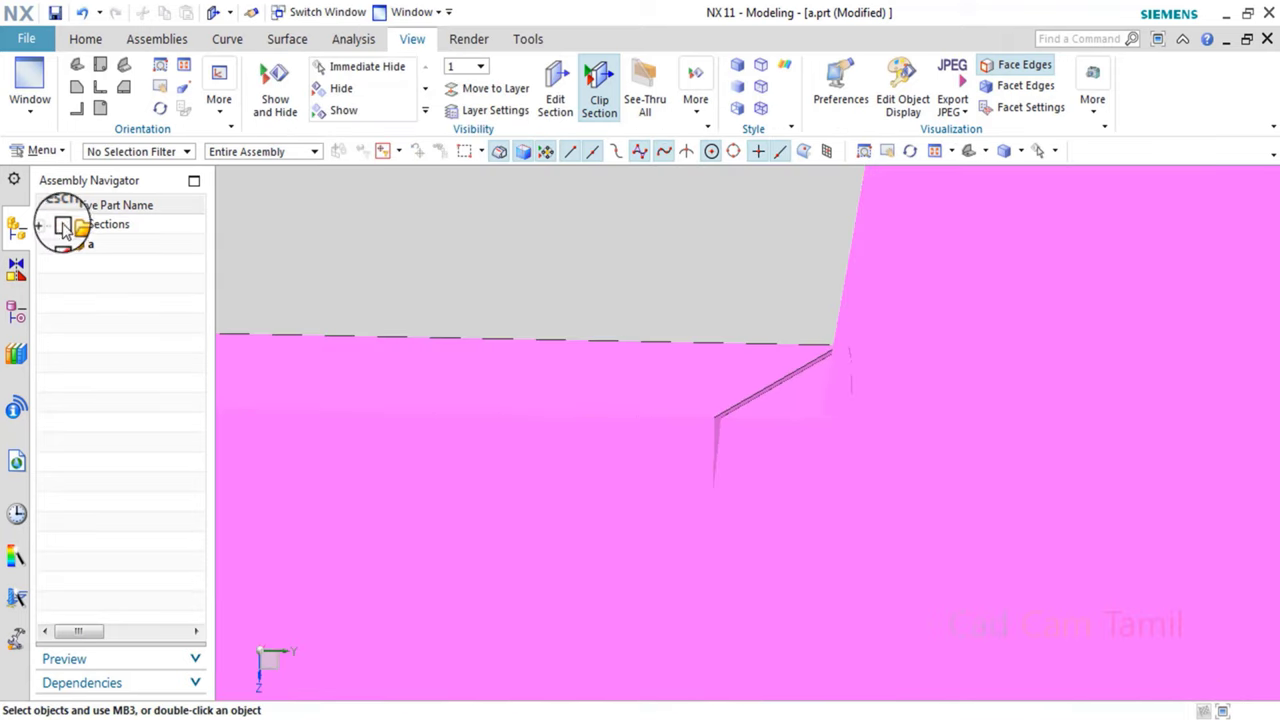
middle_click_drag(583, 443, 570, 240)
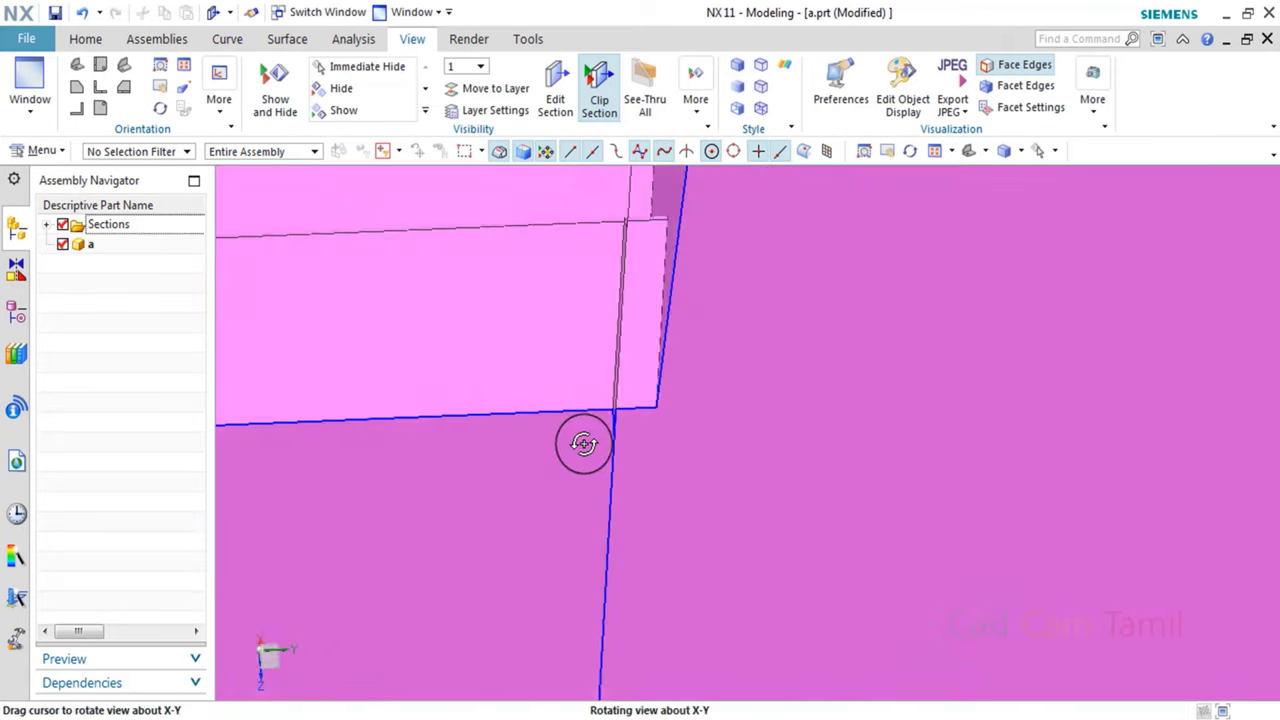
left_click(74, 40)
Replace the first thin sliver face with its adjacent face using Replace Face.
left_click(672, 87)
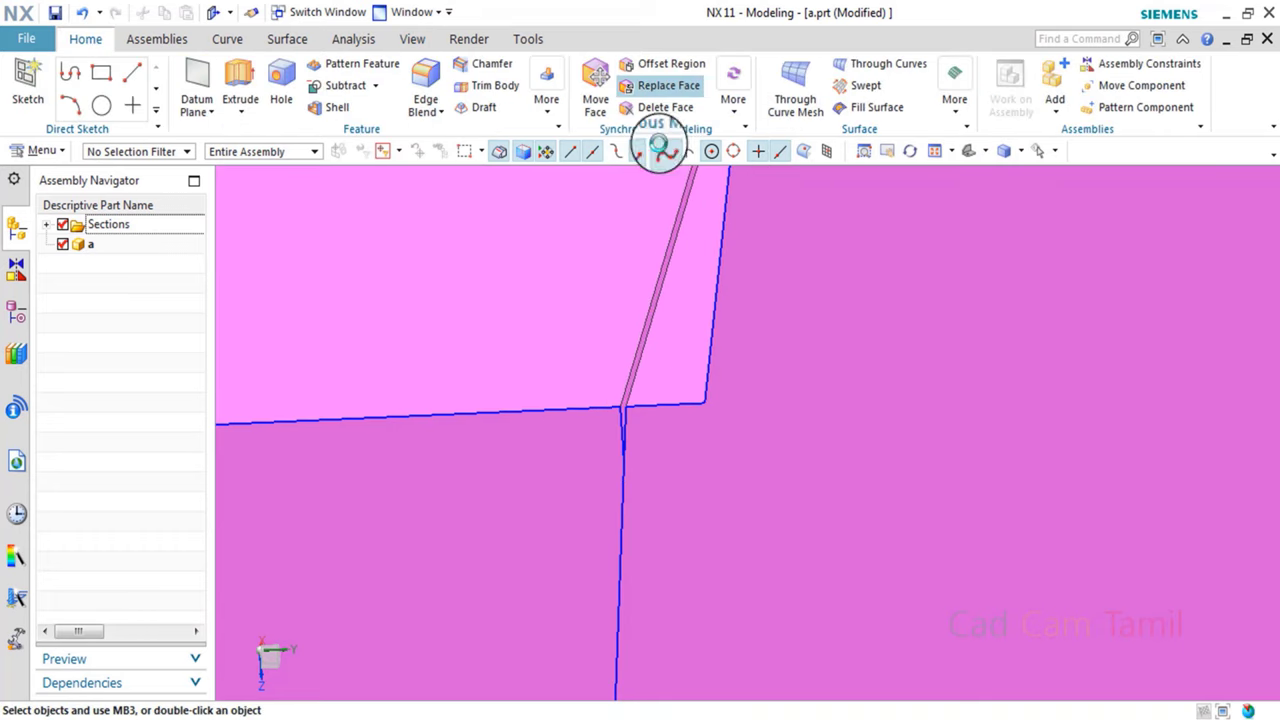
left_click(679, 406)
mouse_move(723, 451)
middle_mouse_down()
mouse_move(1128, 525)
mouse_move(1094, 451)
middle_mouse_up()
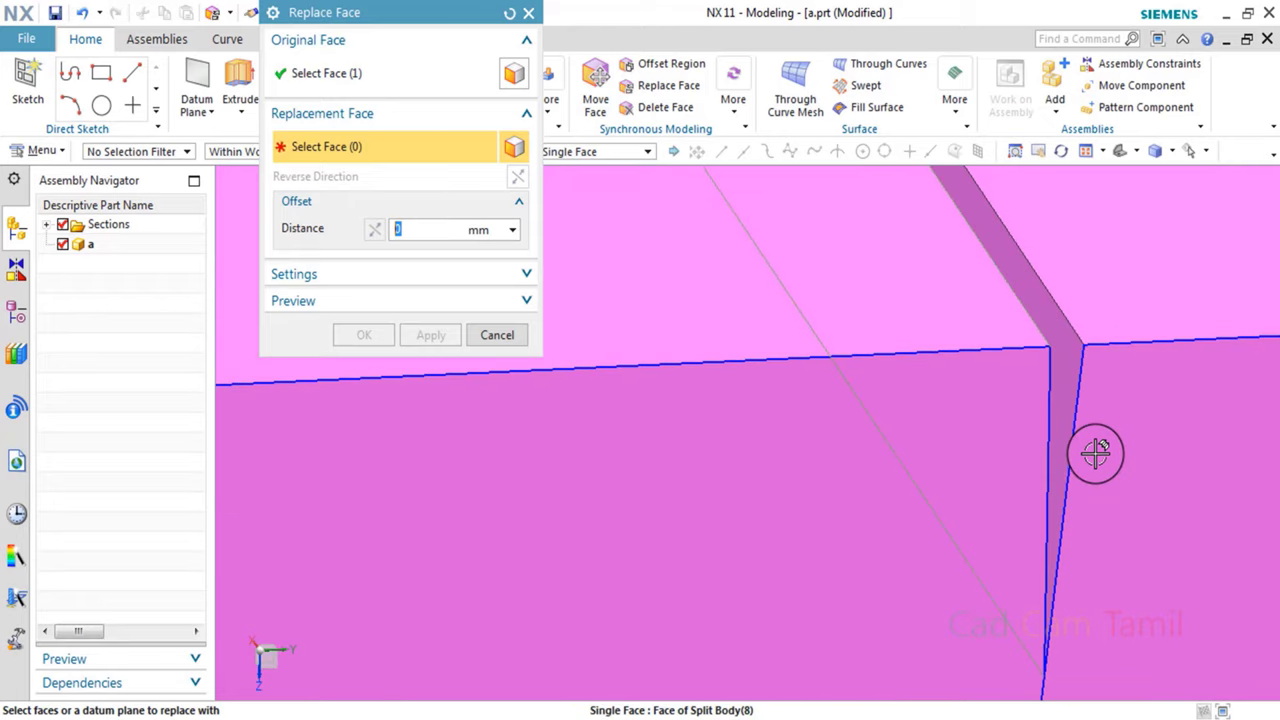
left_click(1057, 394)
left_click(431, 335)
scroll(766, 357, "down", 2)
scroll(949, 420, "down", 5)
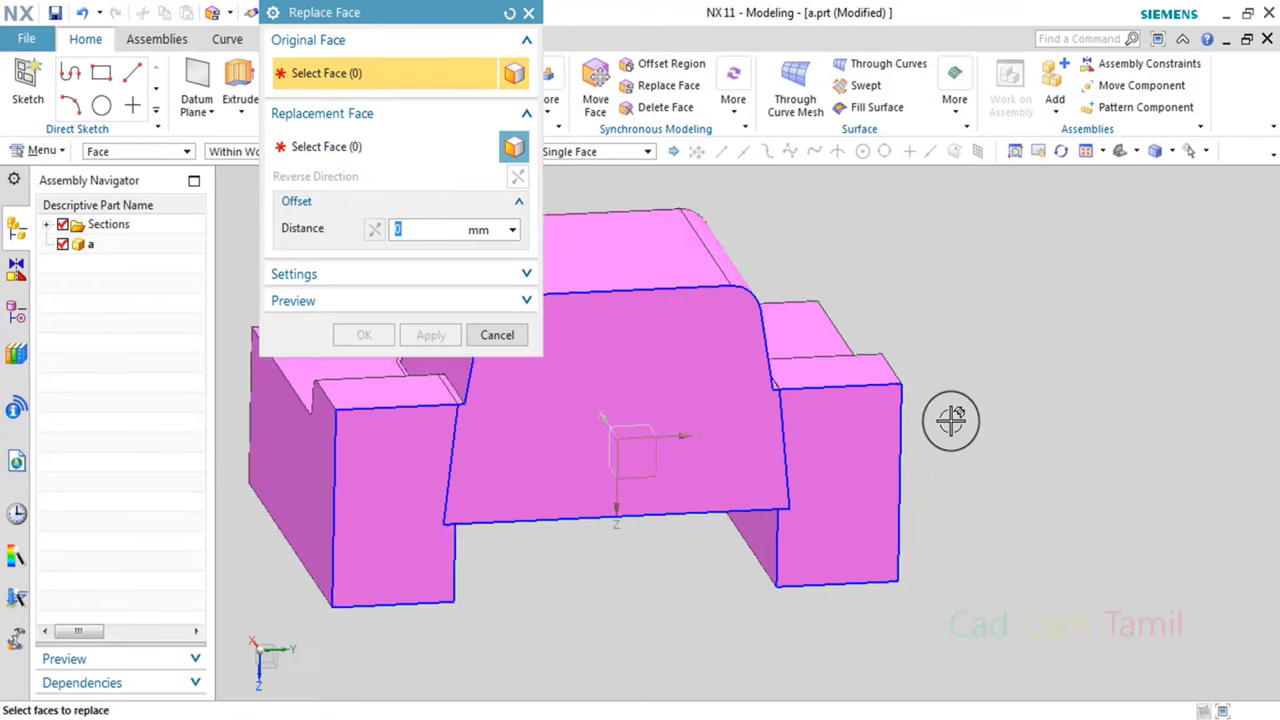
scroll(871, 314, "up", 6)
scroll(868, 330, "up", 2)
Replace the second thin sliver face with its neighbouring face and finish.
left_click(868, 328)
left_click(770, 488)
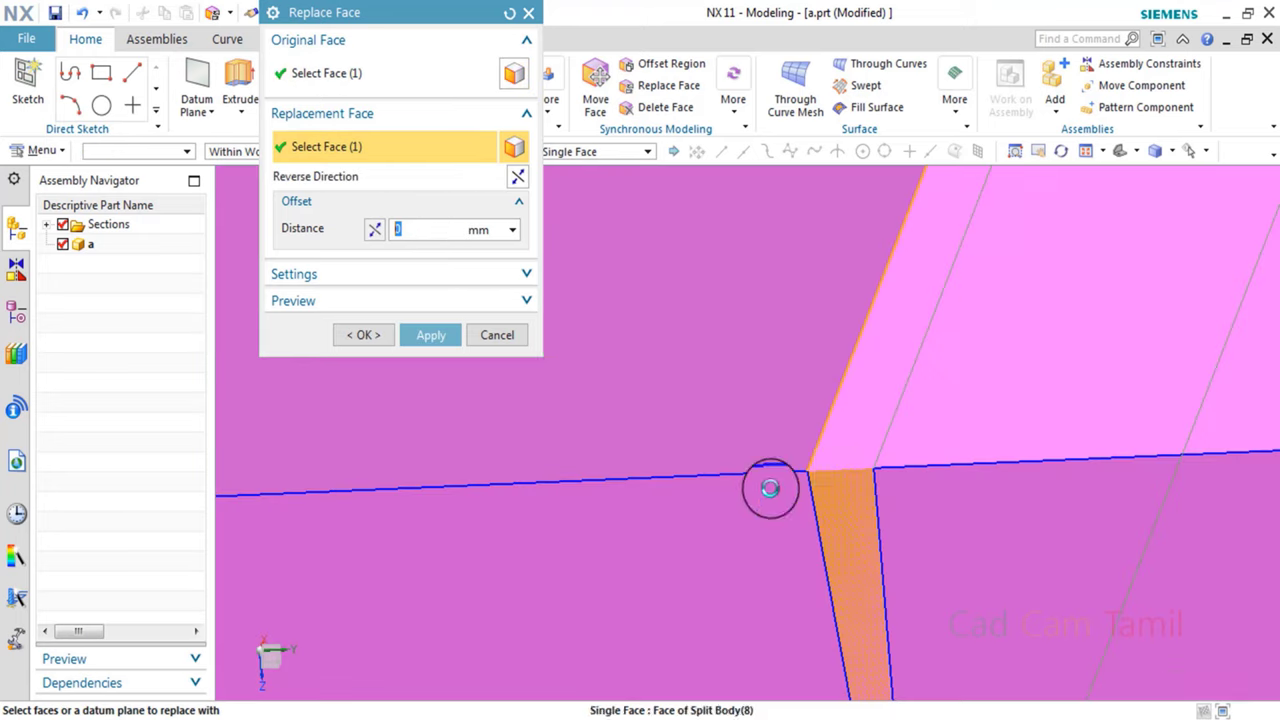
left_click(471, 346)
scroll(751, 405, "down", 2)
scroll(755, 425, "down", 3)
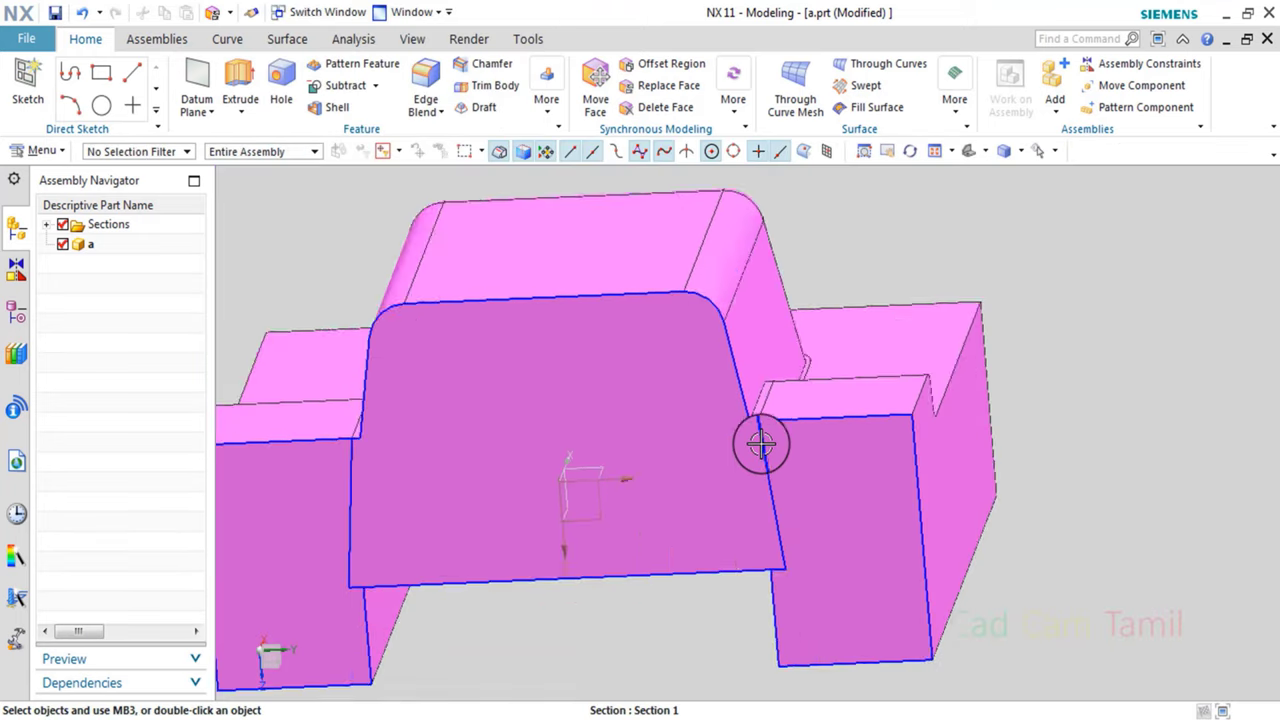
scroll(720, 430, "down", 2)
Orbit and tilt to inspect the sectioned cavity block, then return to the Home tab.
mouse_move(740, 300)
middle_mouse_down()
mouse_move(740, 220)
mouse_move(520, 423)
mouse_move(502, 406)
middle_mouse_up()
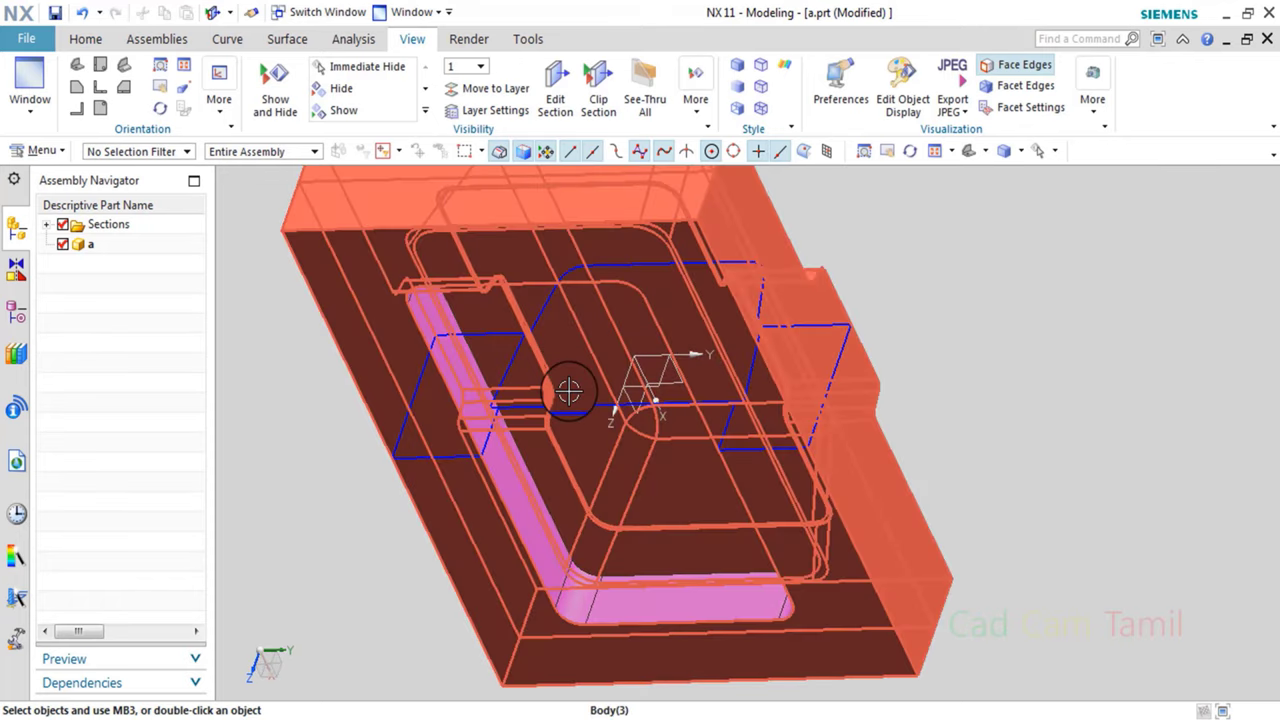
scroll(563, 388, "down", 2)
scroll(558, 384, "up", 2)
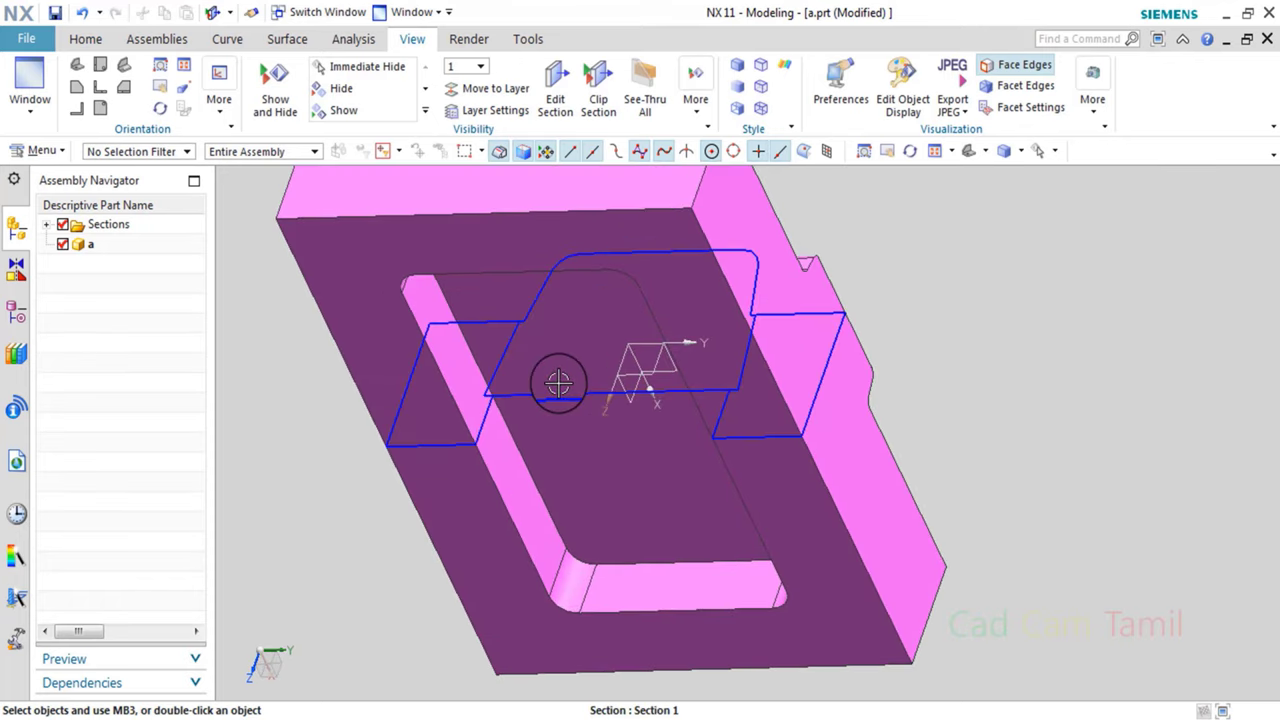
mouse_move(558, 384)
middle_mouse_down()
mouse_move(551, 300)
mouse_move(517, 251)
middle_mouse_up()
mouse_move(551, 314)
middle_mouse_down()
mouse_move(496, 423)
mouse_move(449, 357)
mouse_move(418, 360)
mouse_move(440, 270)
middle_mouse_up()
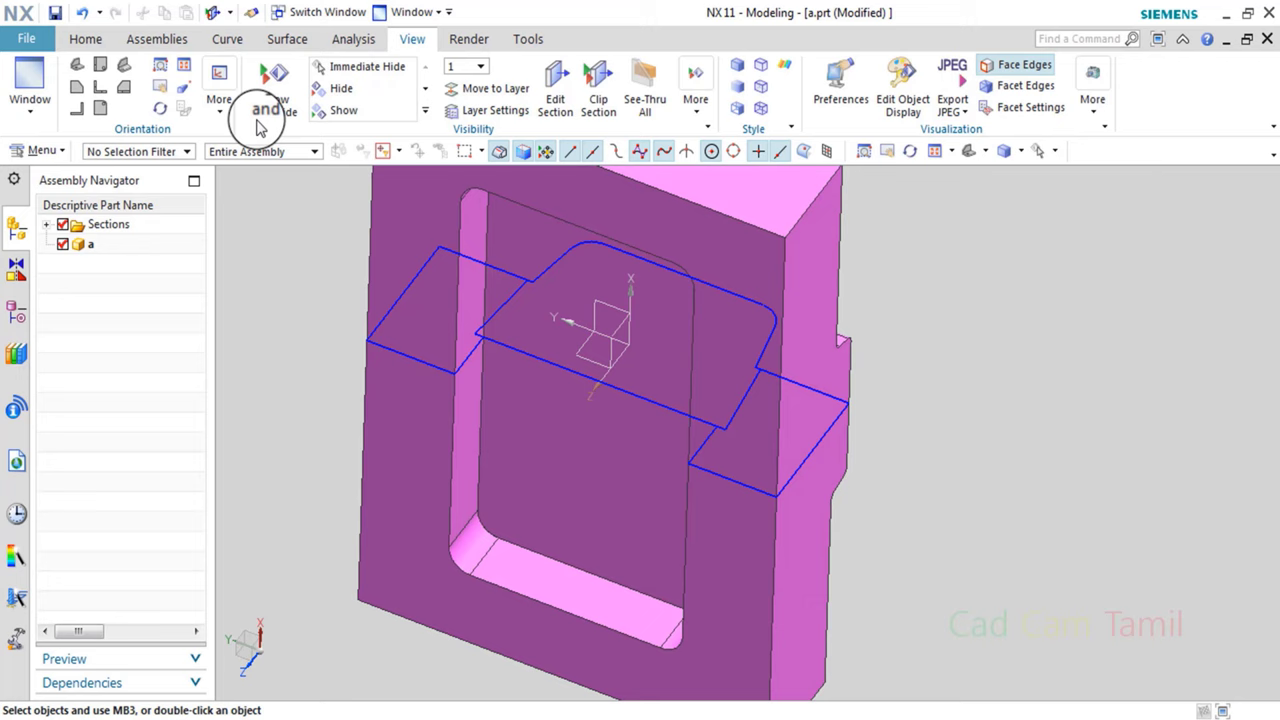
left_click(85, 46)
Split the pink mold block with a new plane taken from the cavity floor face.
left_click(545, 92)
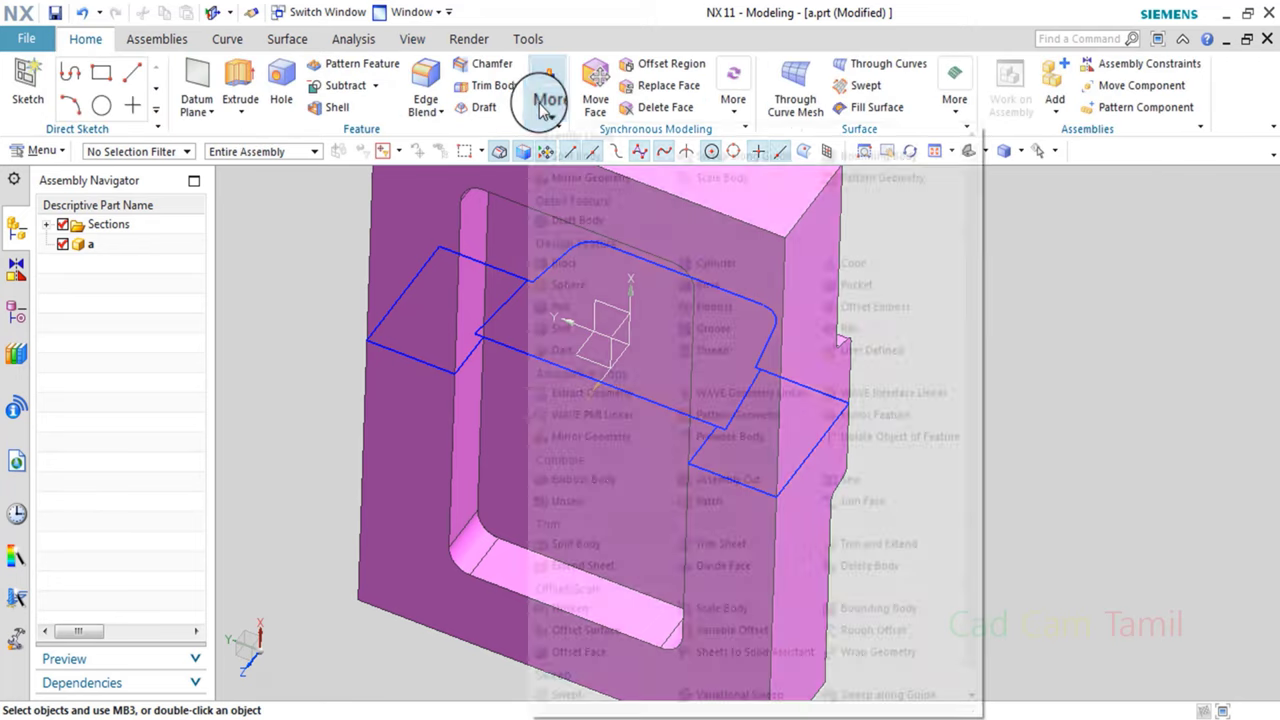
left_click(560, 157)
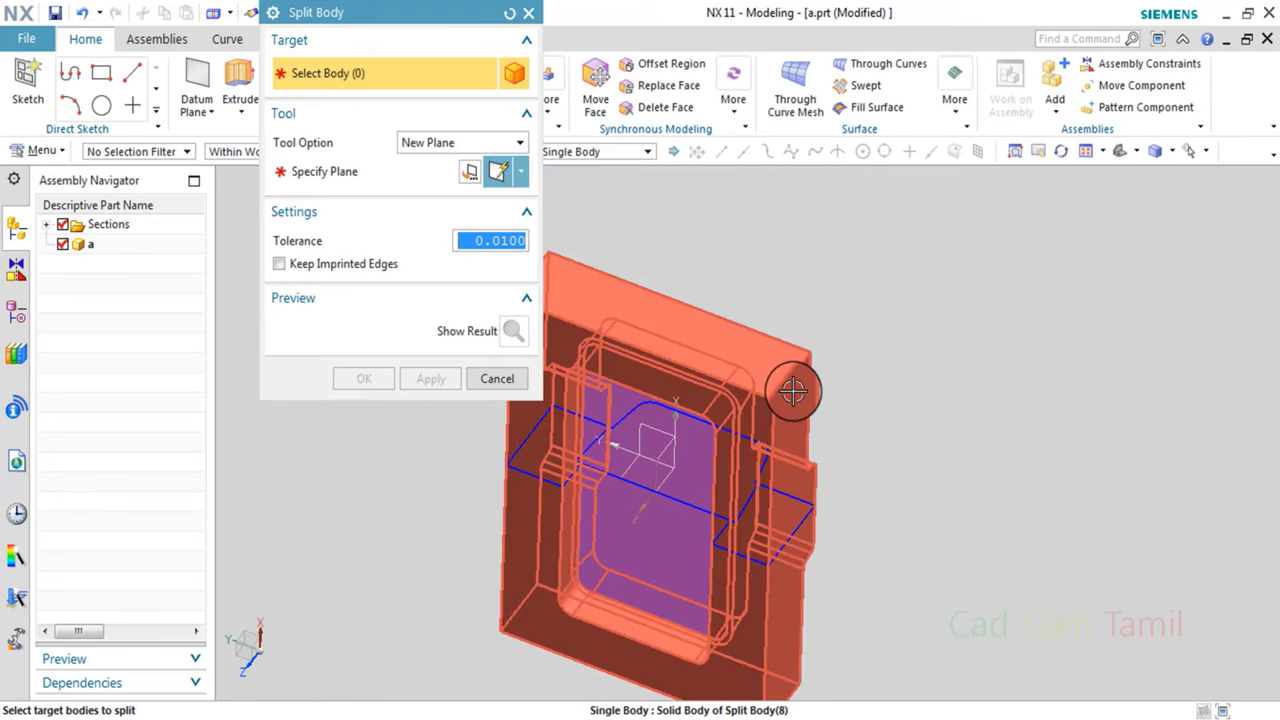
left_click(790, 393)
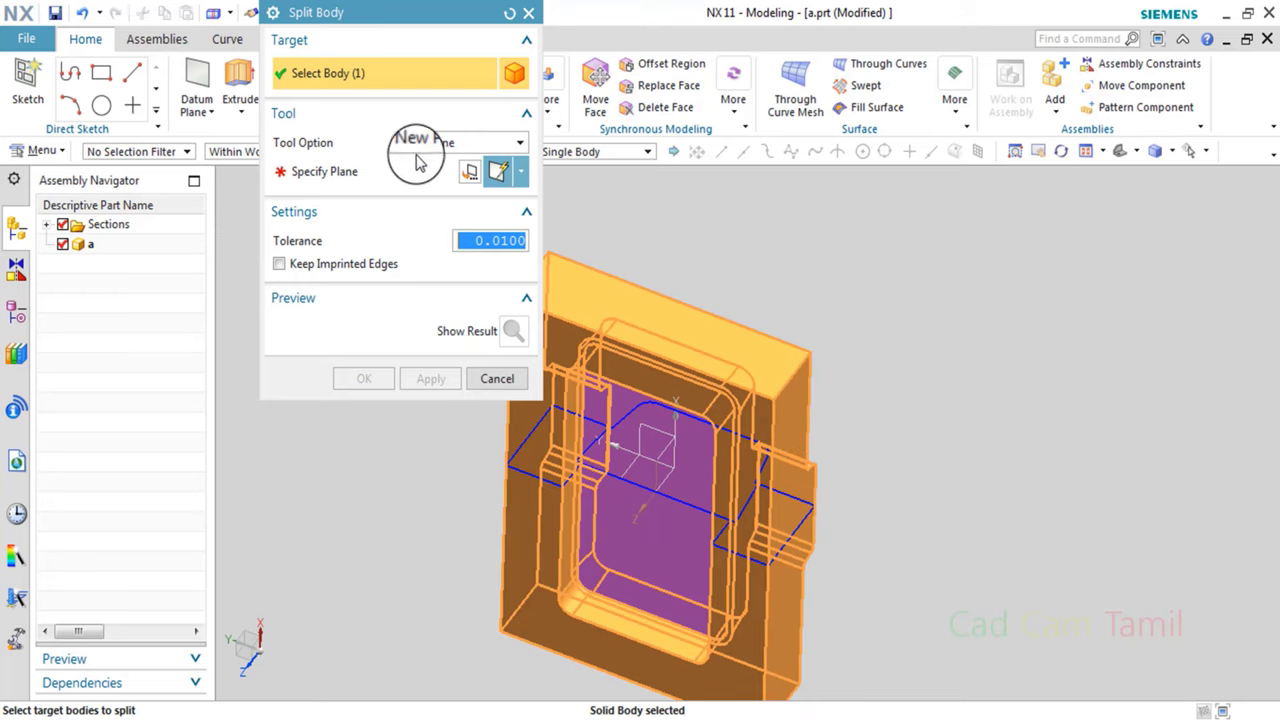
left_click(378, 188)
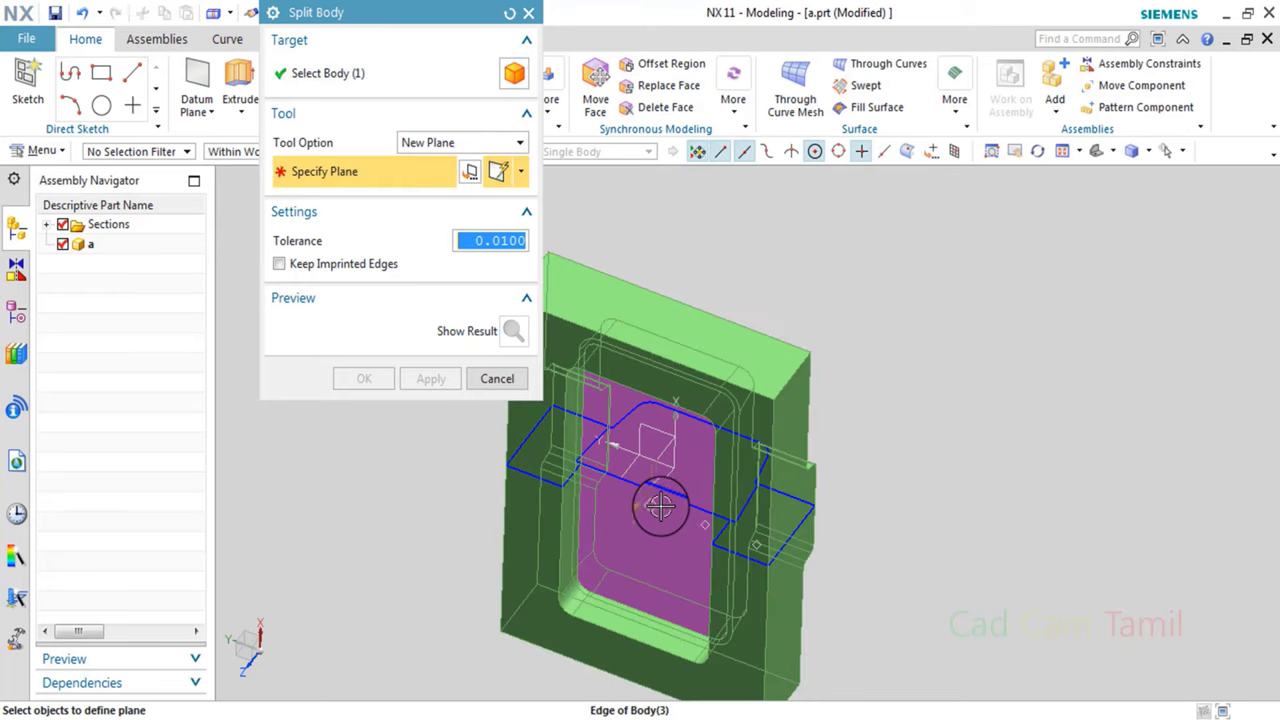
scroll(660, 508, "up", 3)
left_click(744, 473)
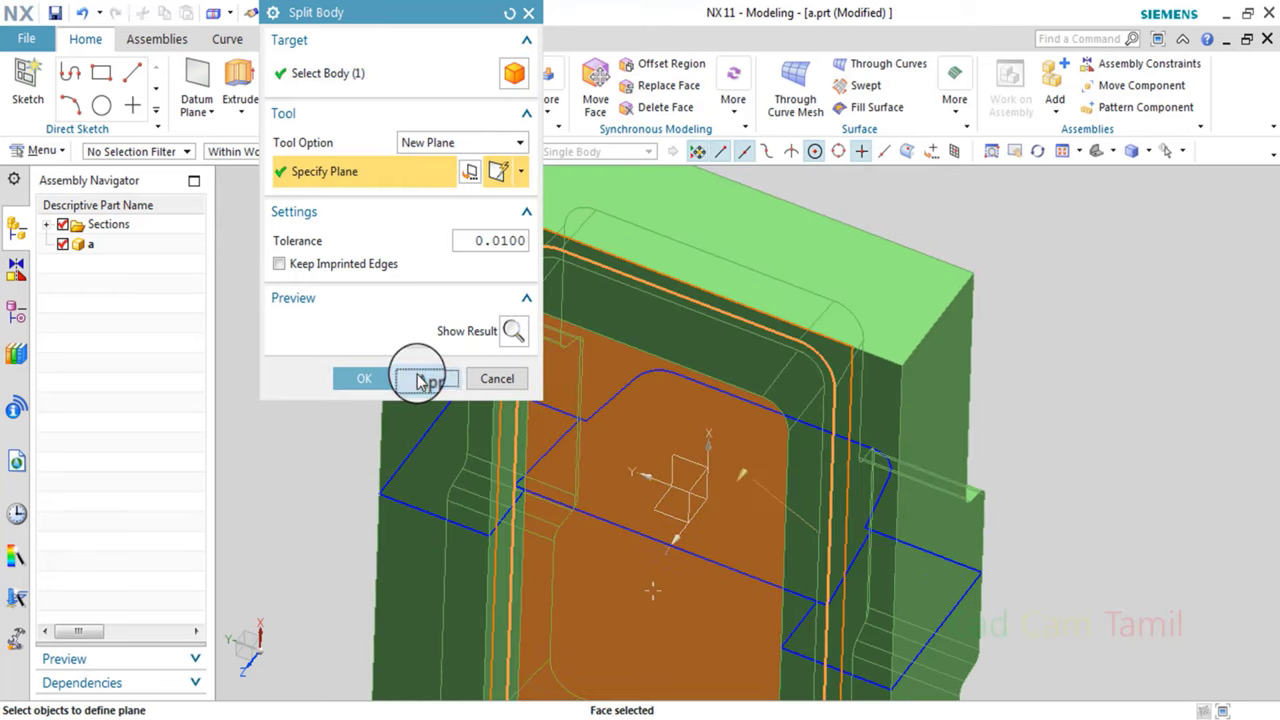
left_click(420, 380)
left_click(492, 378)
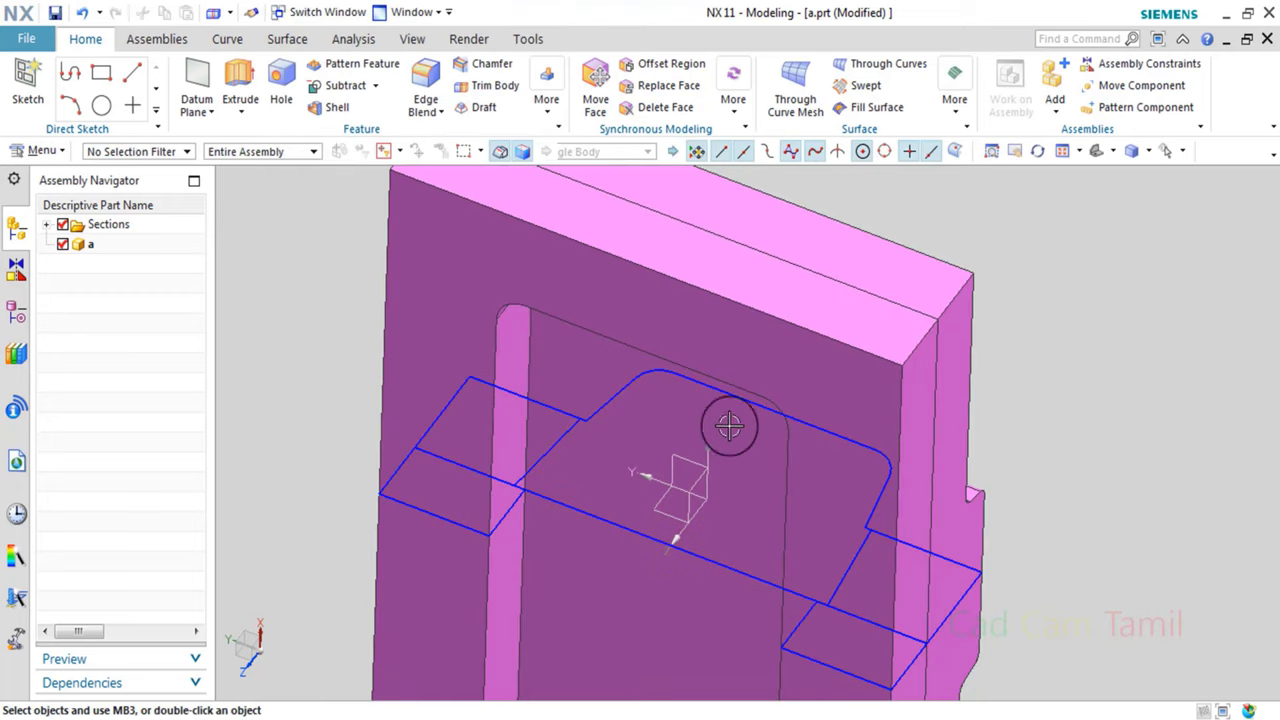
middle_click_drag(729, 426, 600, 443)
Color the upper split block yellow through Edit Object Display.
key("ctrl+f")
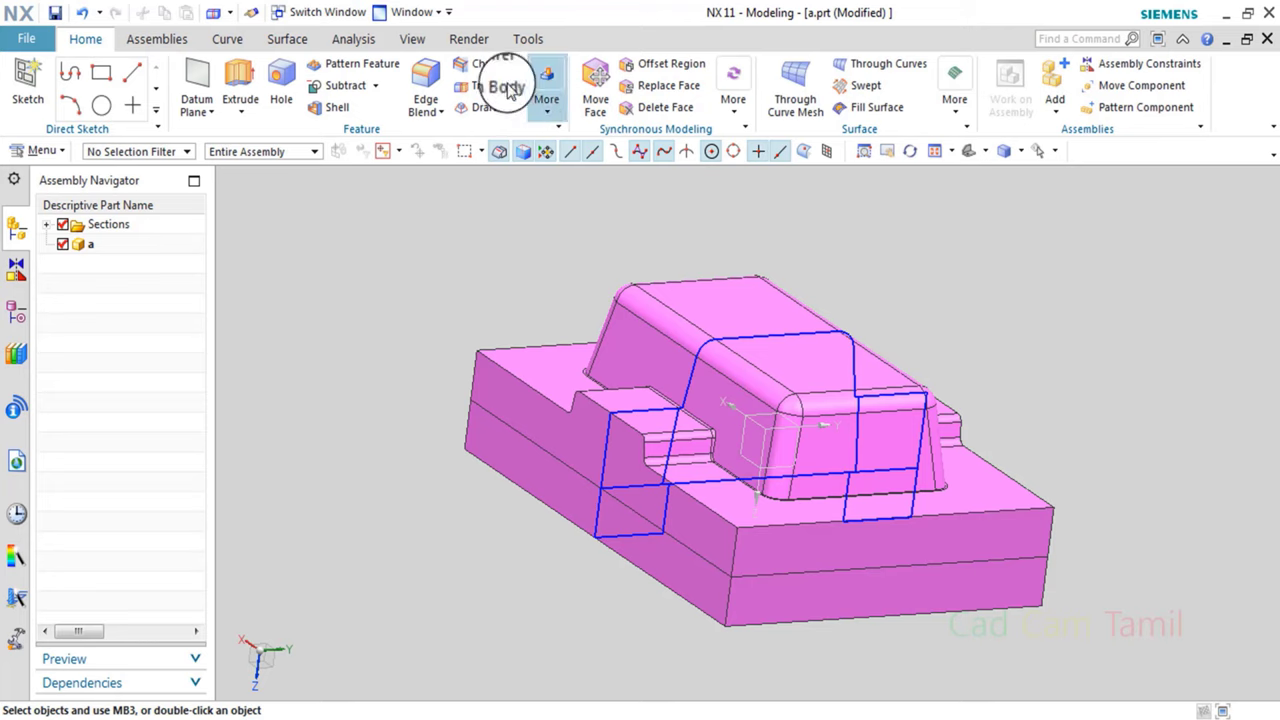
left_click(410, 40)
left_click(900, 113)
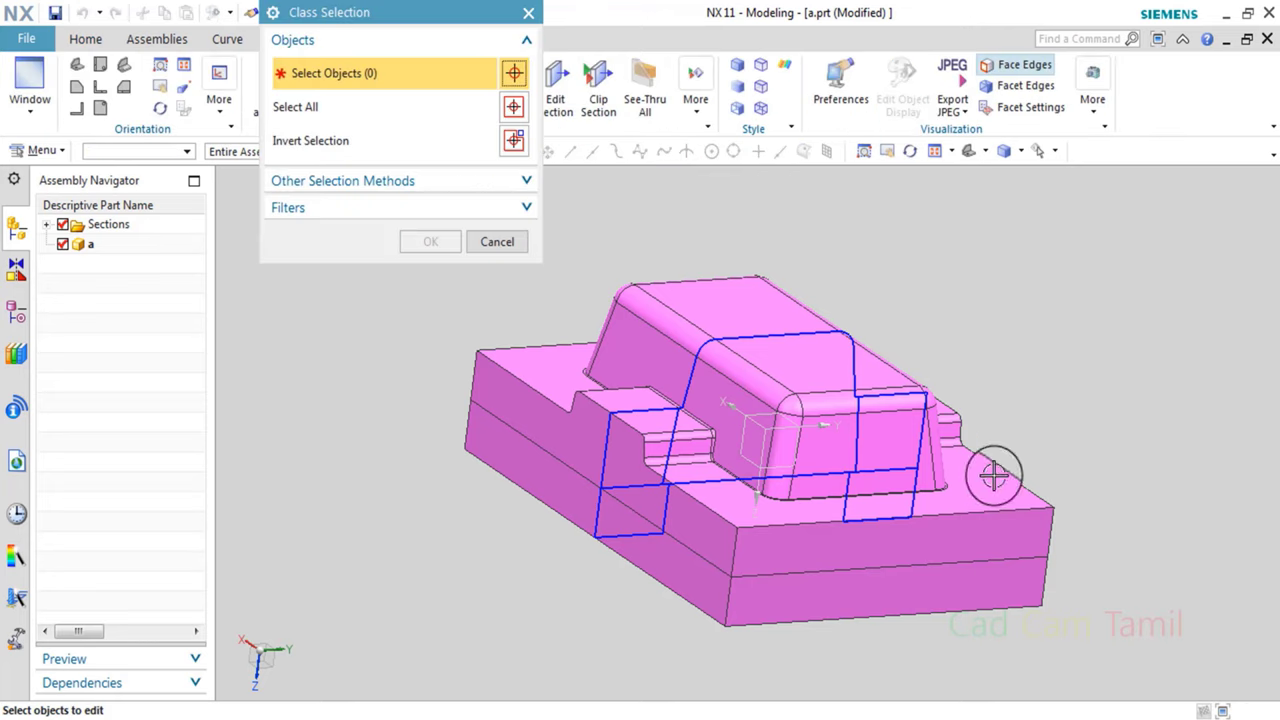
left_click(1020, 517)
left_click(423, 240)
left_click(454, 132)
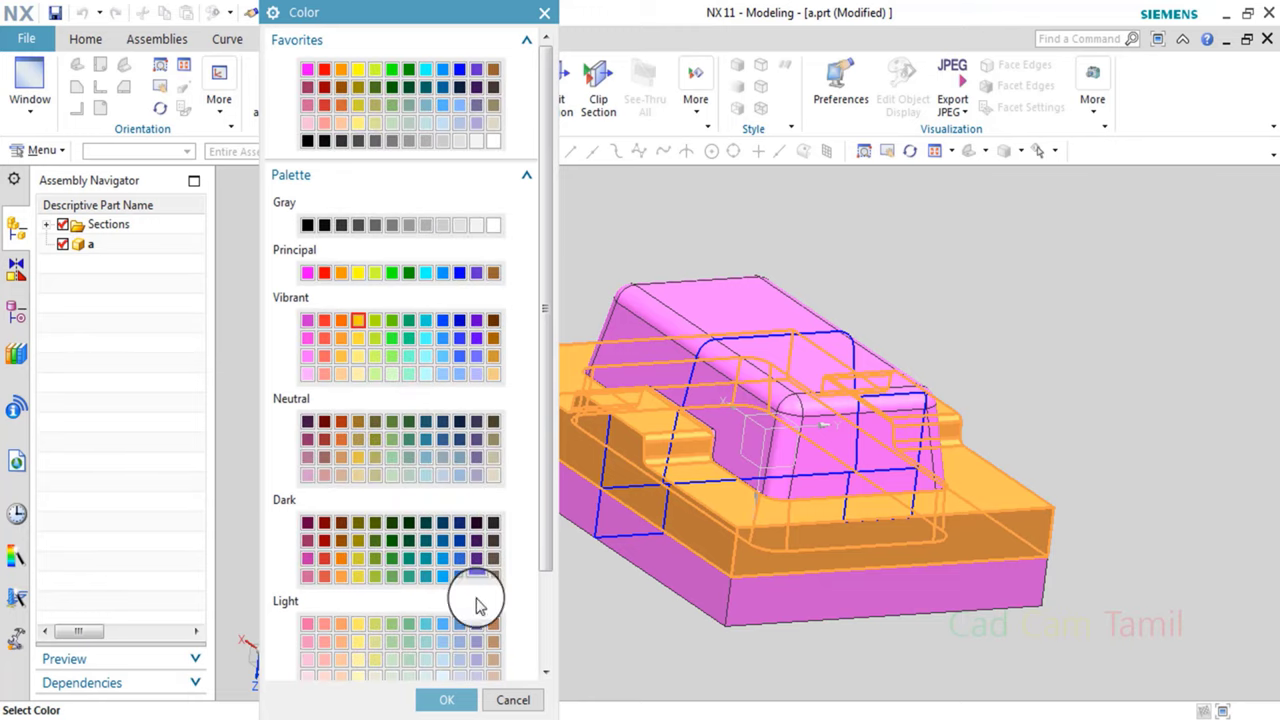
left_click(463, 701)
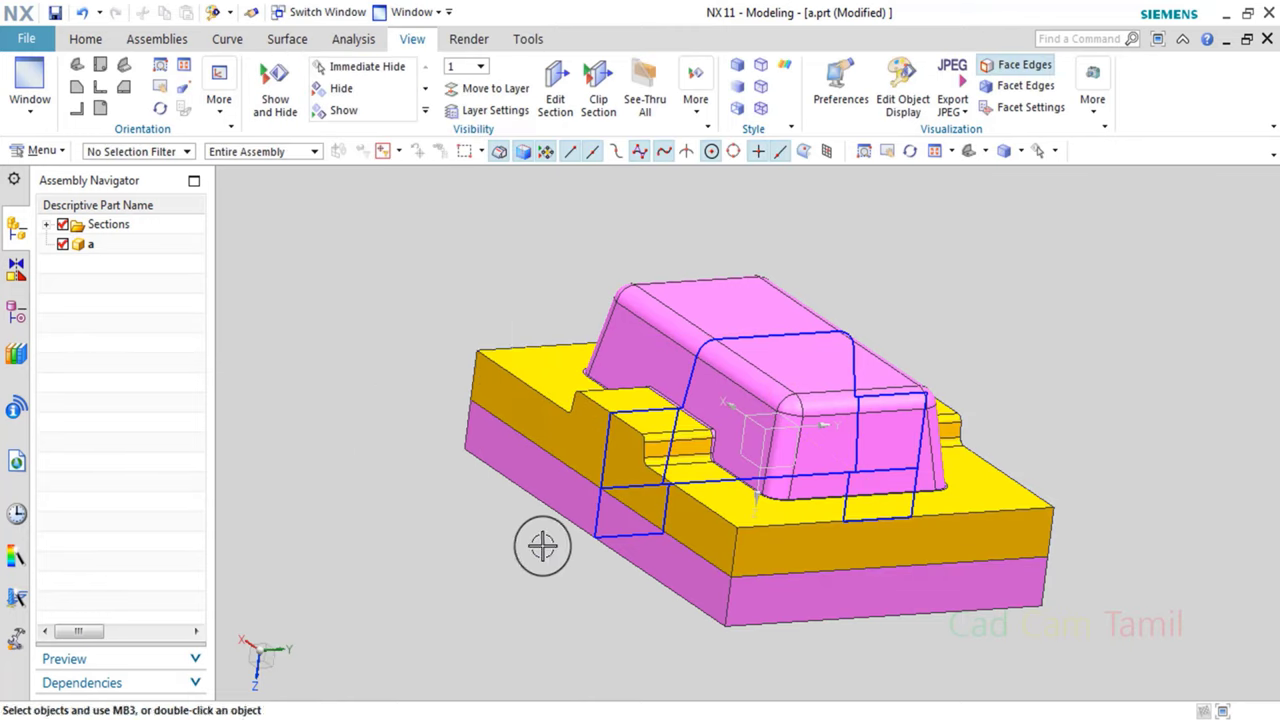
middle_click_drag(543, 543, 657, 458)
Show all hidden bodies through Show and Hide.
scroll(657, 458, "up", 1)
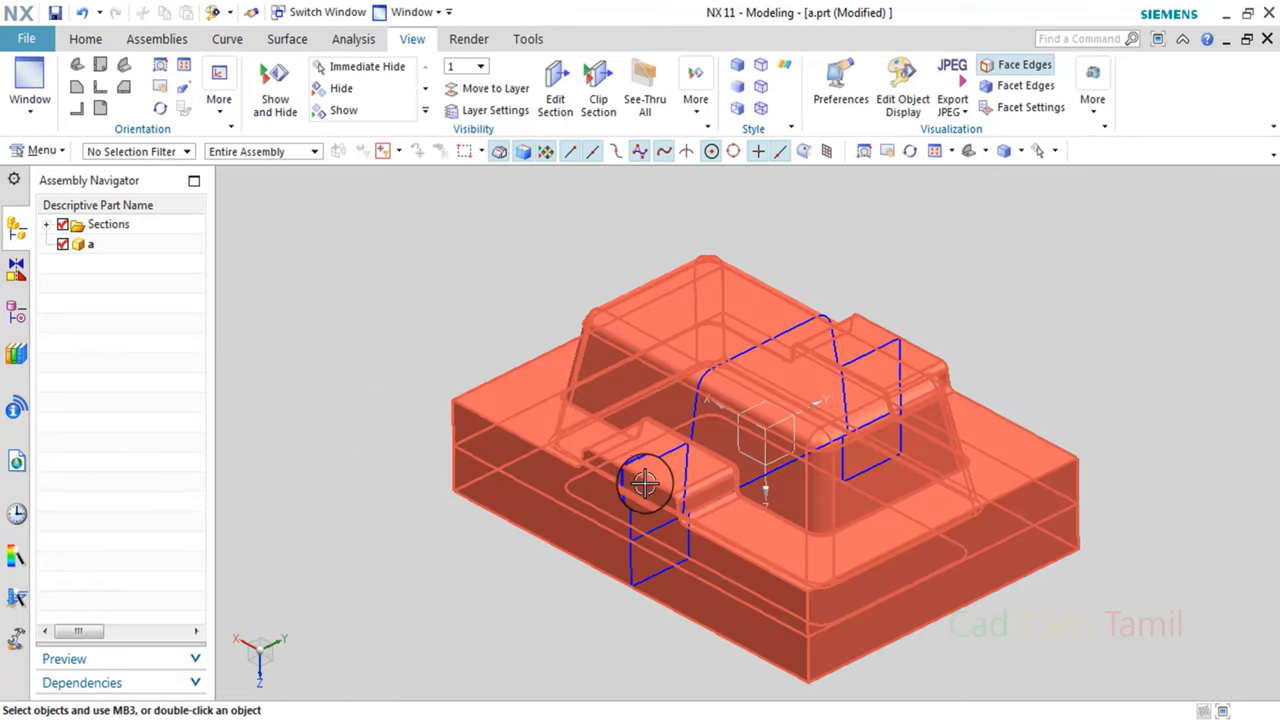
scroll(651, 491, "up", 3)
scroll(754, 480, "up", 3)
scroll(770, 514, "down", 1)
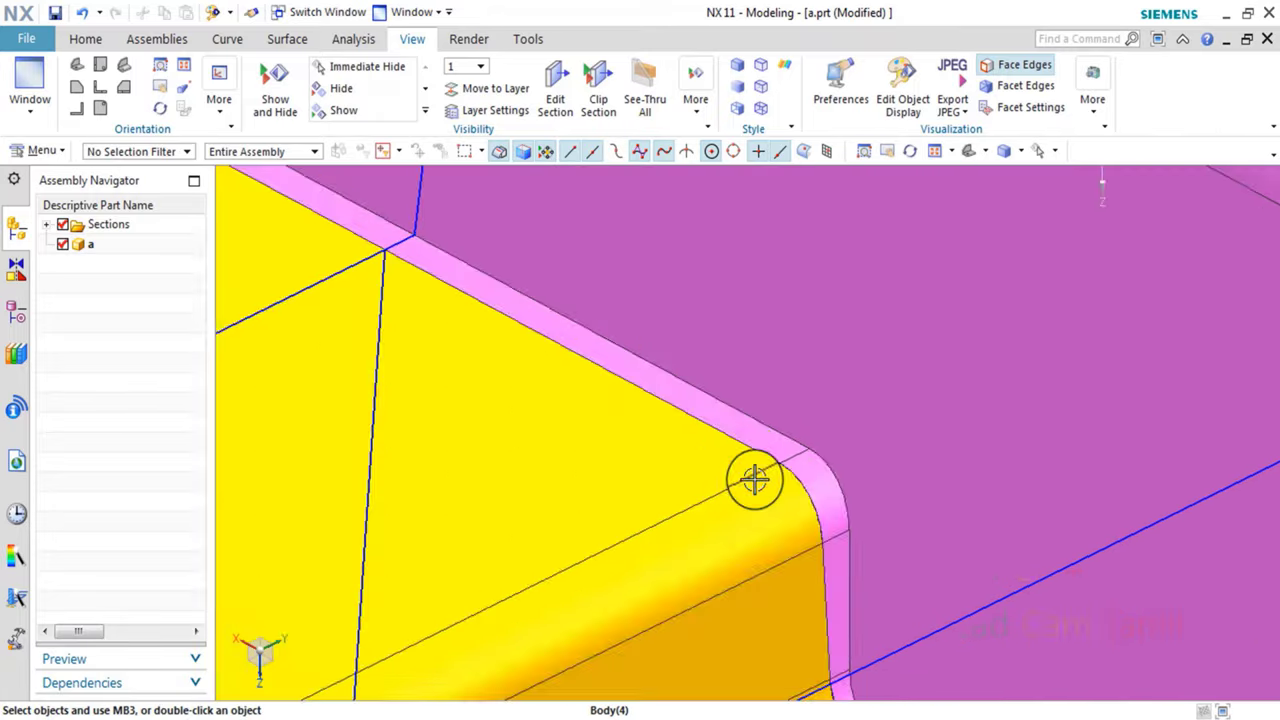
scroll(754, 477, "down", 4)
left_click(1050, 152)
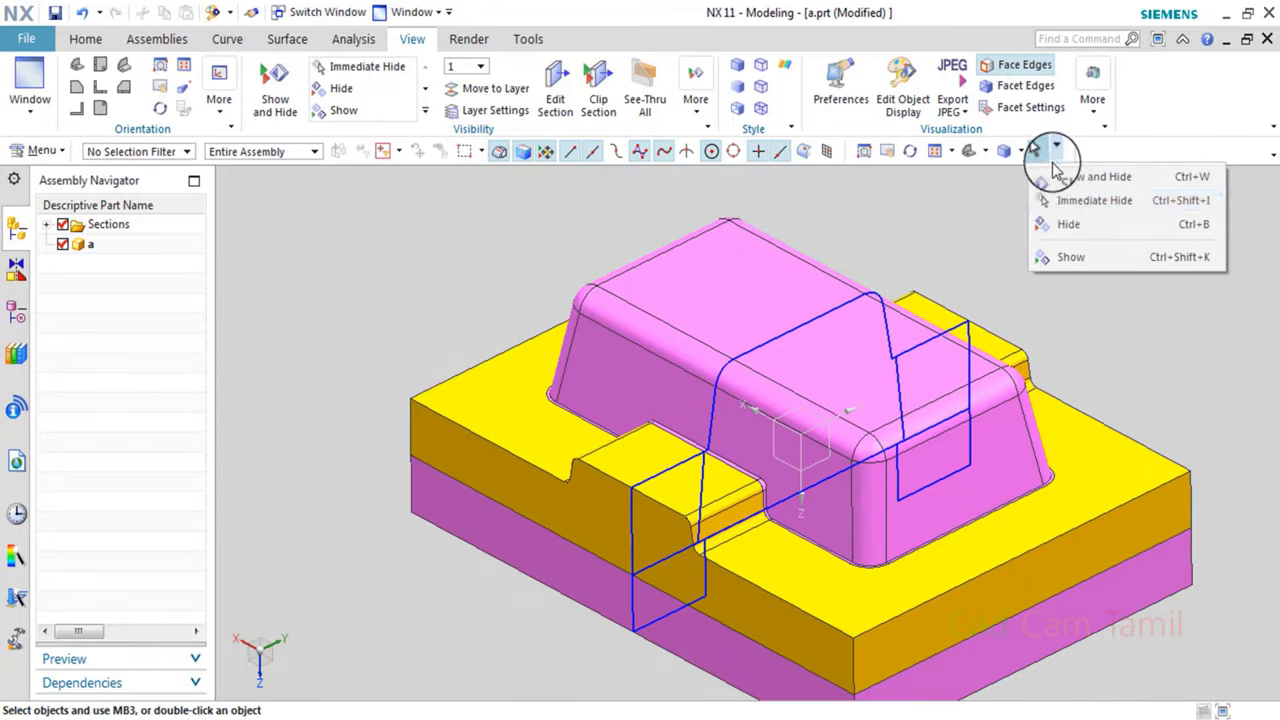
left_click(1075, 176)
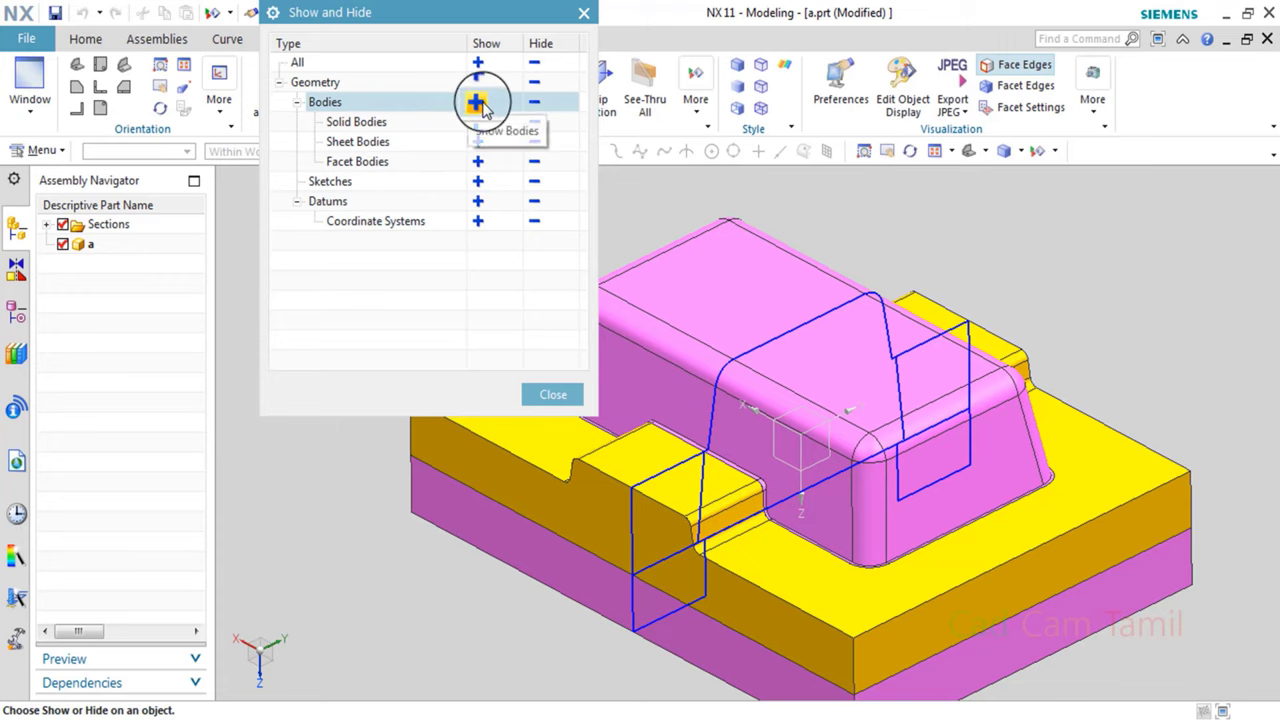
left_click(478, 103)
left_click(557, 395)
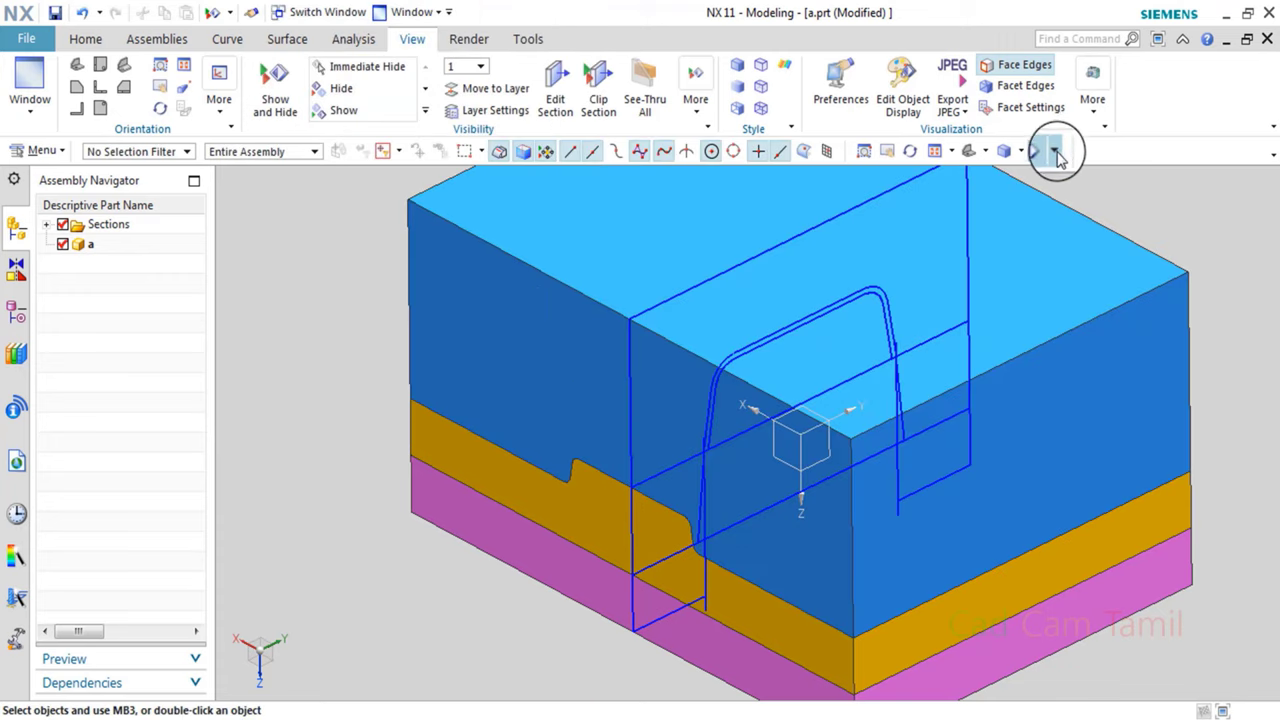
Immediate Hide the outer blue block.
left_click(1055, 152)
left_click(1085, 205)
left_click(943, 277)
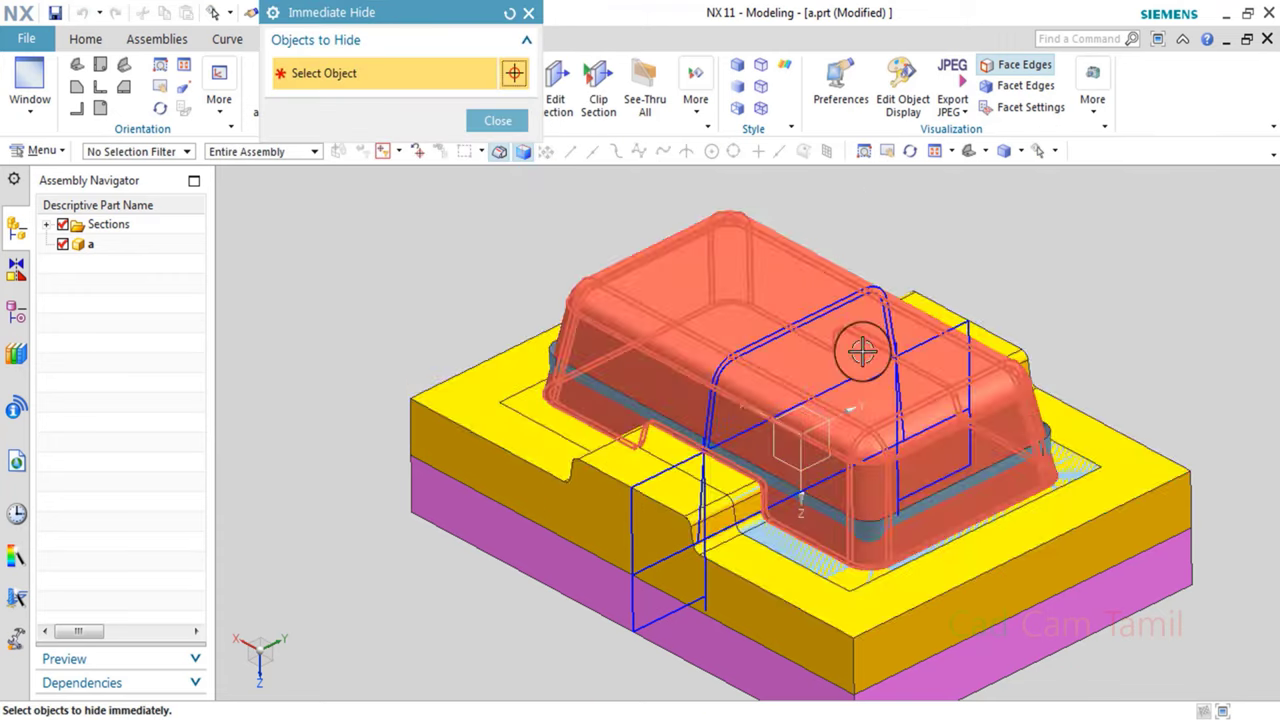
scroll(857, 349, "up", 3)
left_click(496, 122)
scroll(588, 365, "down", 3)
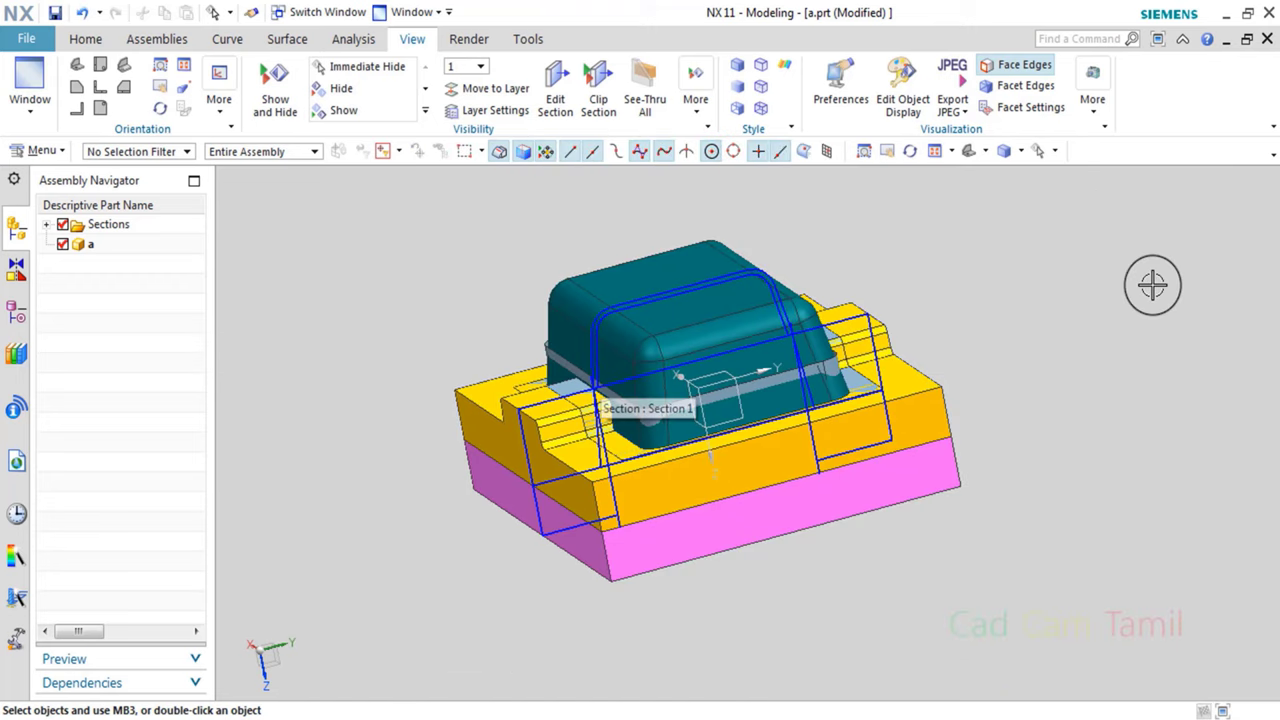
Hide all sheet bodies through Show and Hide.
left_click(1058, 148)
left_click(1052, 175)
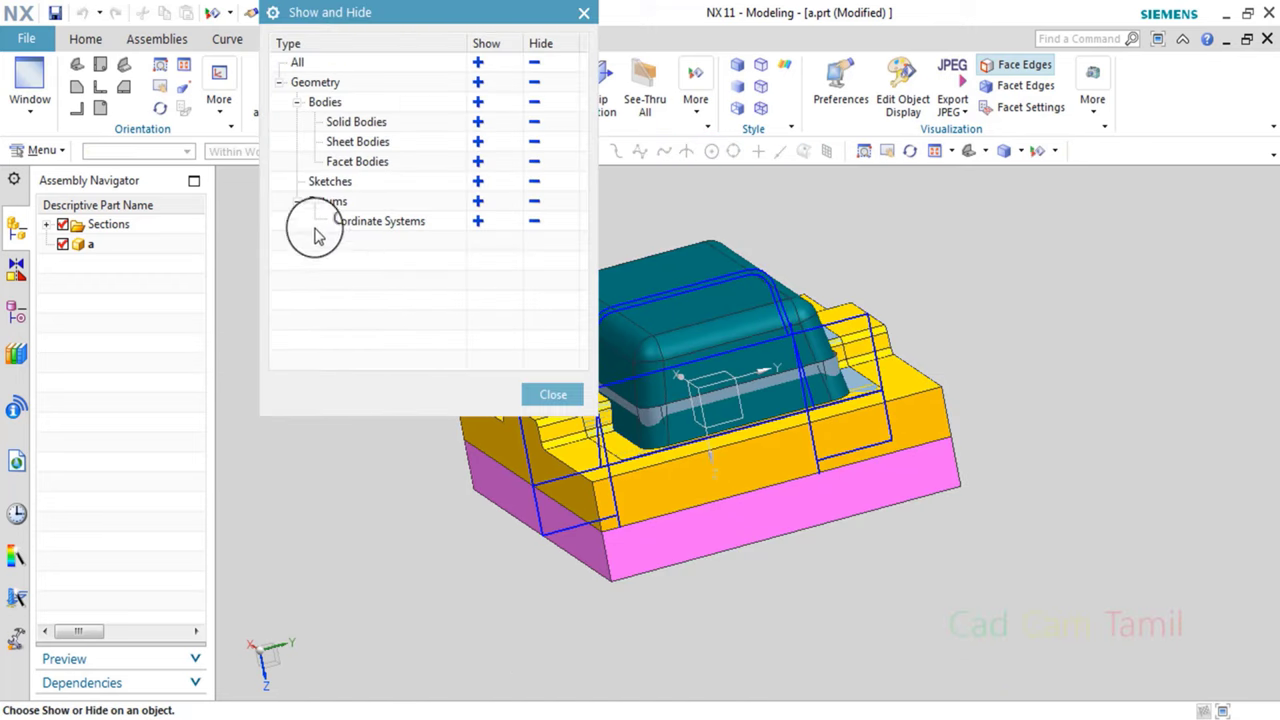
left_click(535, 145)
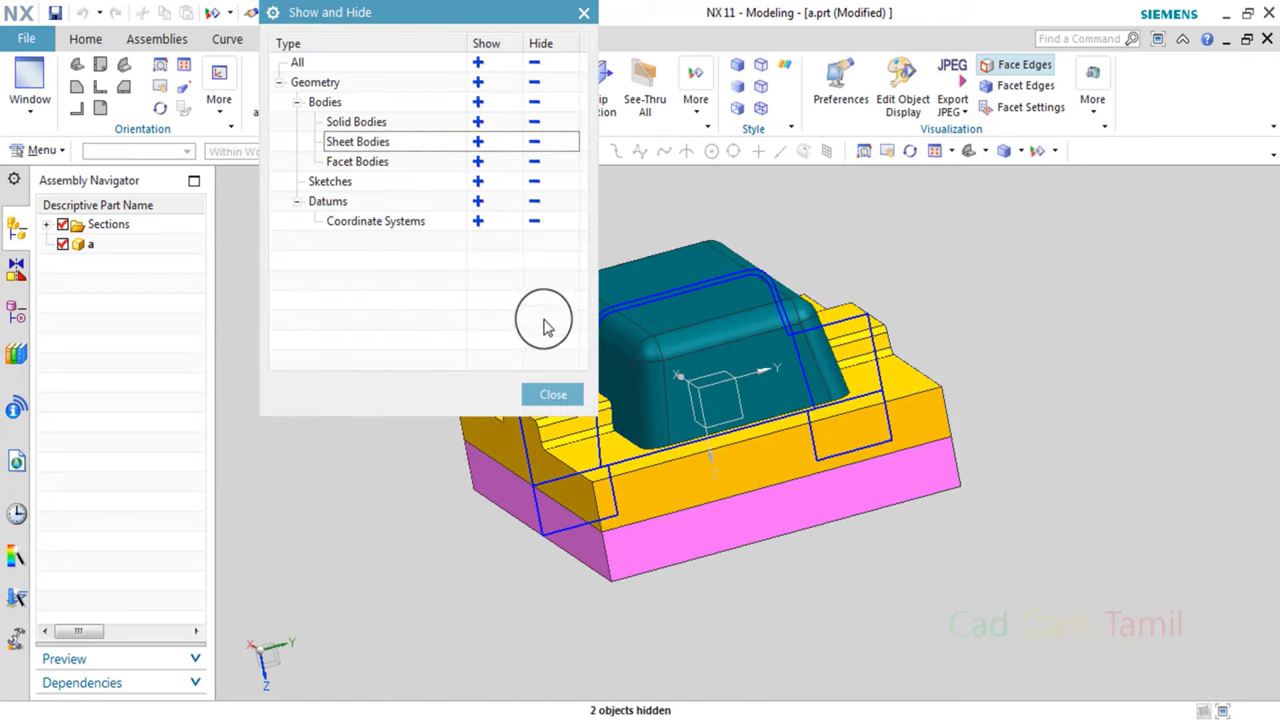
left_click(556, 398)
scroll(571, 386, "down", 2)
scroll(614, 380, "up", 5)
scroll(623, 394, "up", 3)
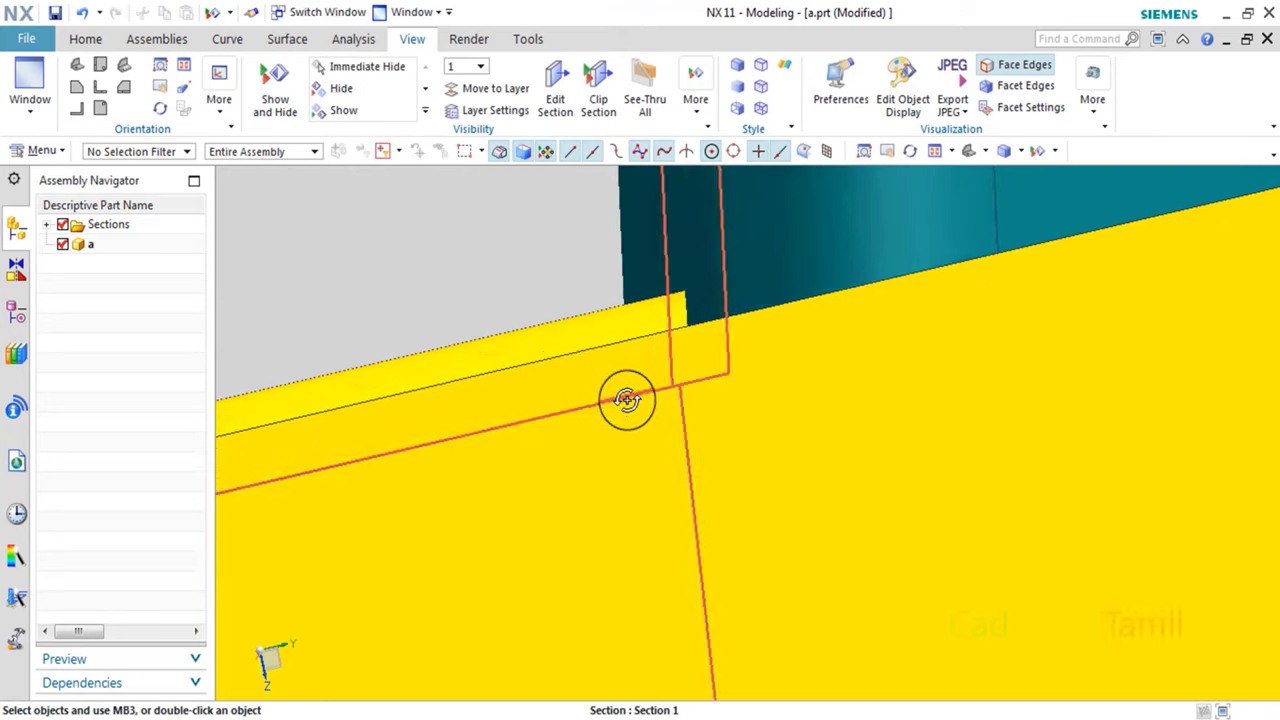
scroll(1001, 348, "down", 8)
Snap to the front view, rotate around the parting edge, and fit the model.
key("ctrl+alt+f")
scroll(600, 420, "up", 5)
scroll(574, 343, "up", 4)
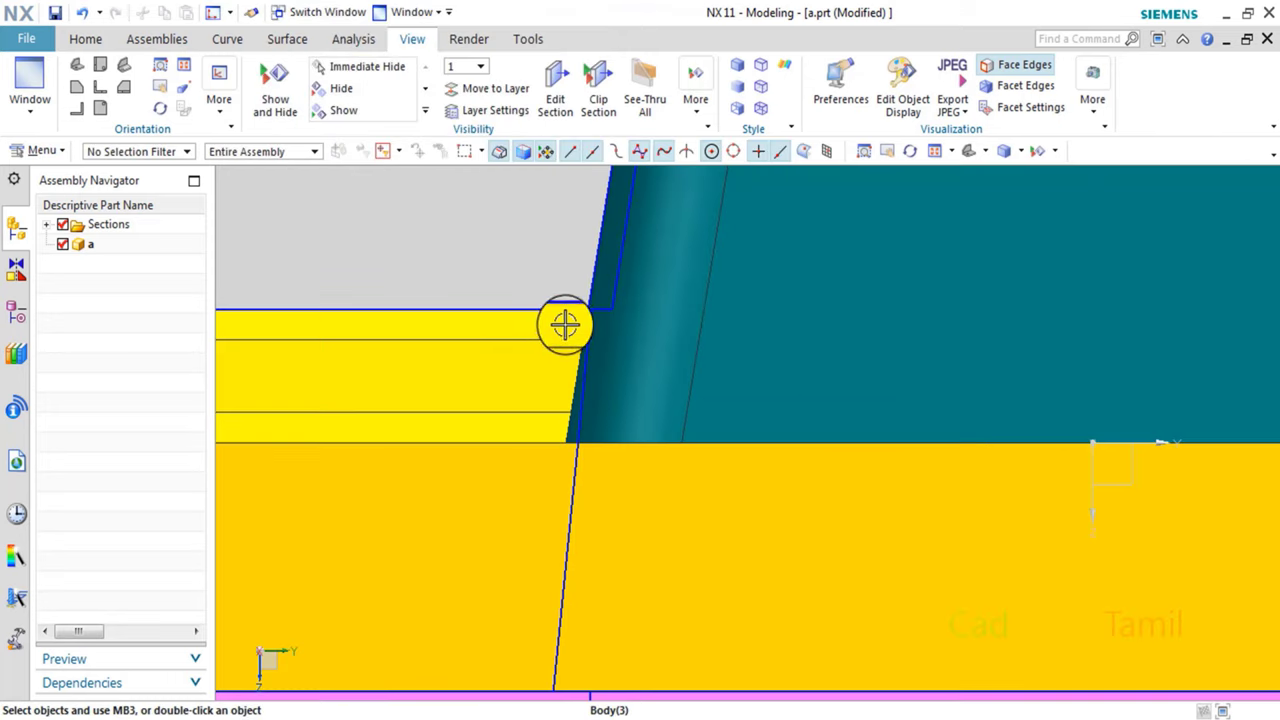
scroll(566, 323, "up", 3)
scroll(603, 314, "up", 2)
scroll(603, 306, "up", 2)
middle_click_drag(603, 306, 660, 417)
key("ctrl+f")
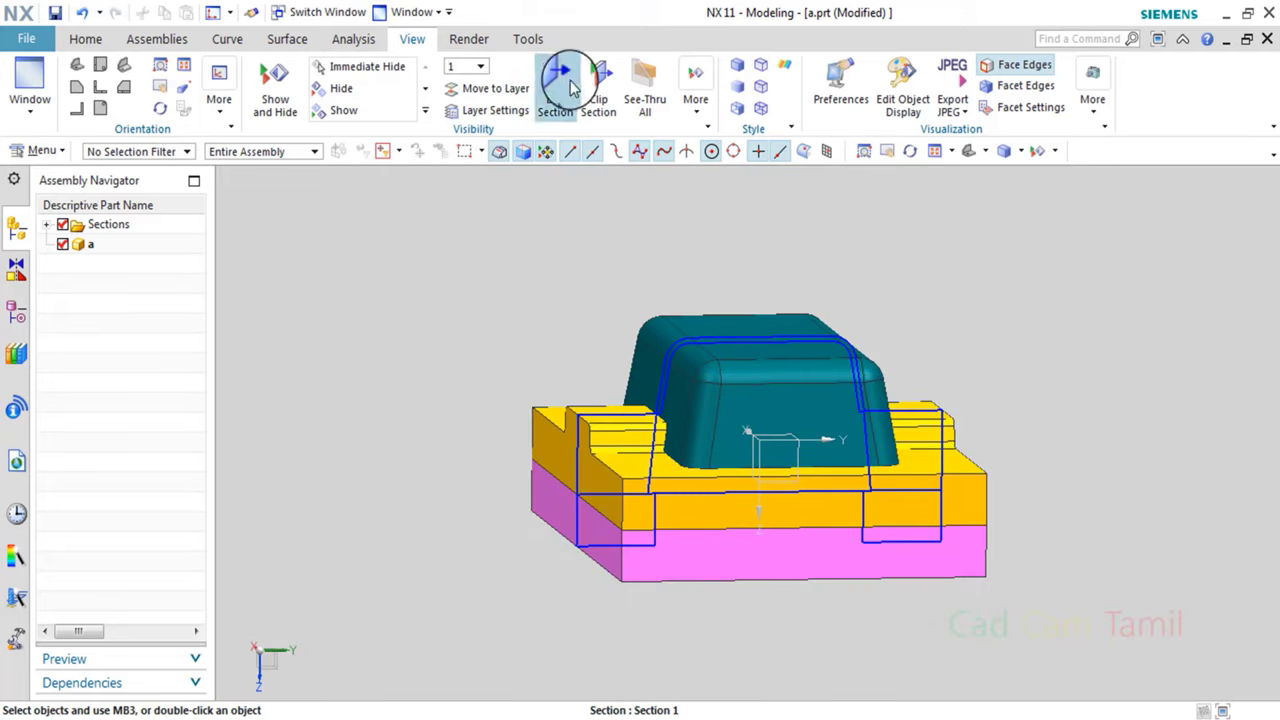
Section the model along the Y plane, inspect the cut, and show the Part Navigator.
left_click(568, 100)
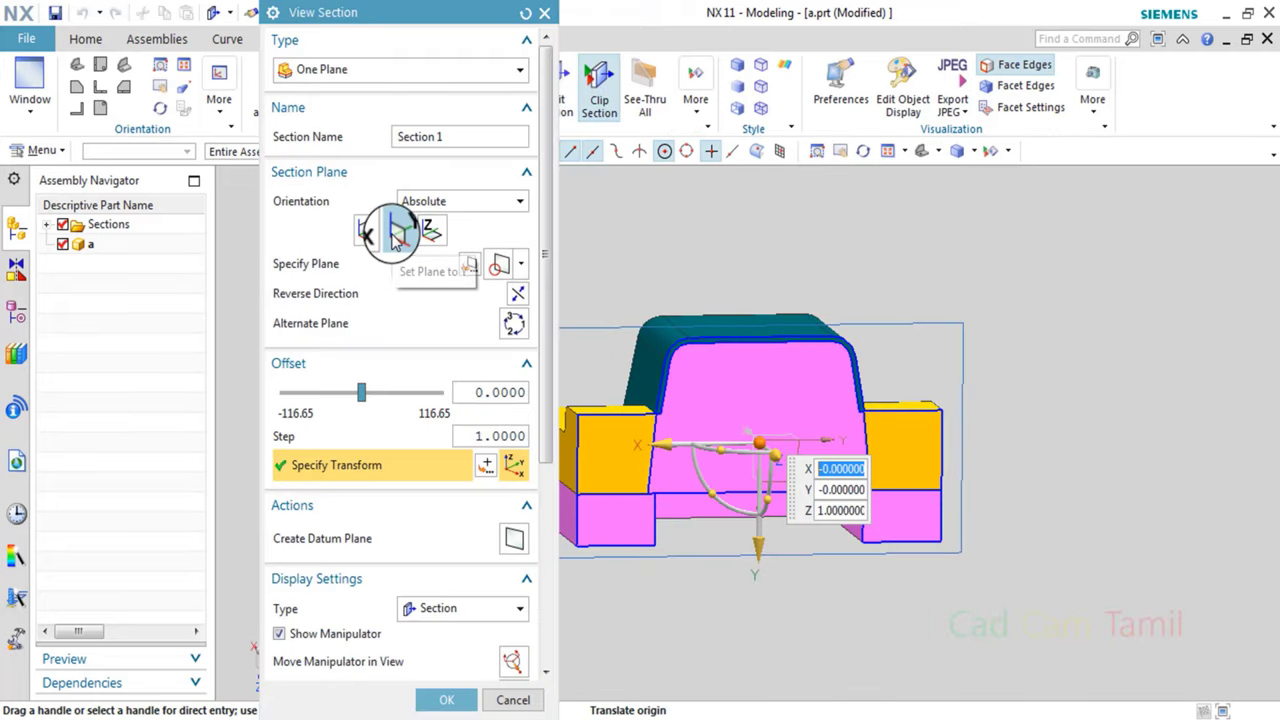
left_click(396, 235)
middle_click_drag(600, 350, 812, 459)
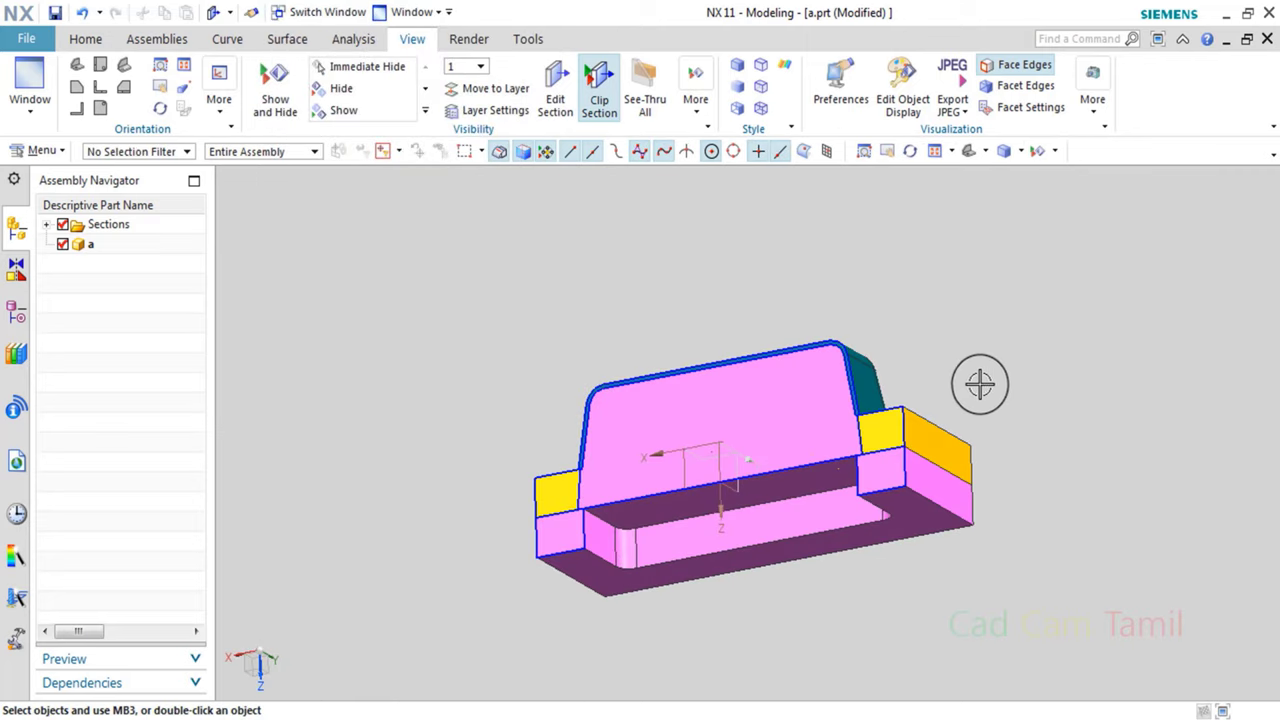
key("F8")
scroll(560, 440, "up", 5)
scroll(640, 327, "up", 2)
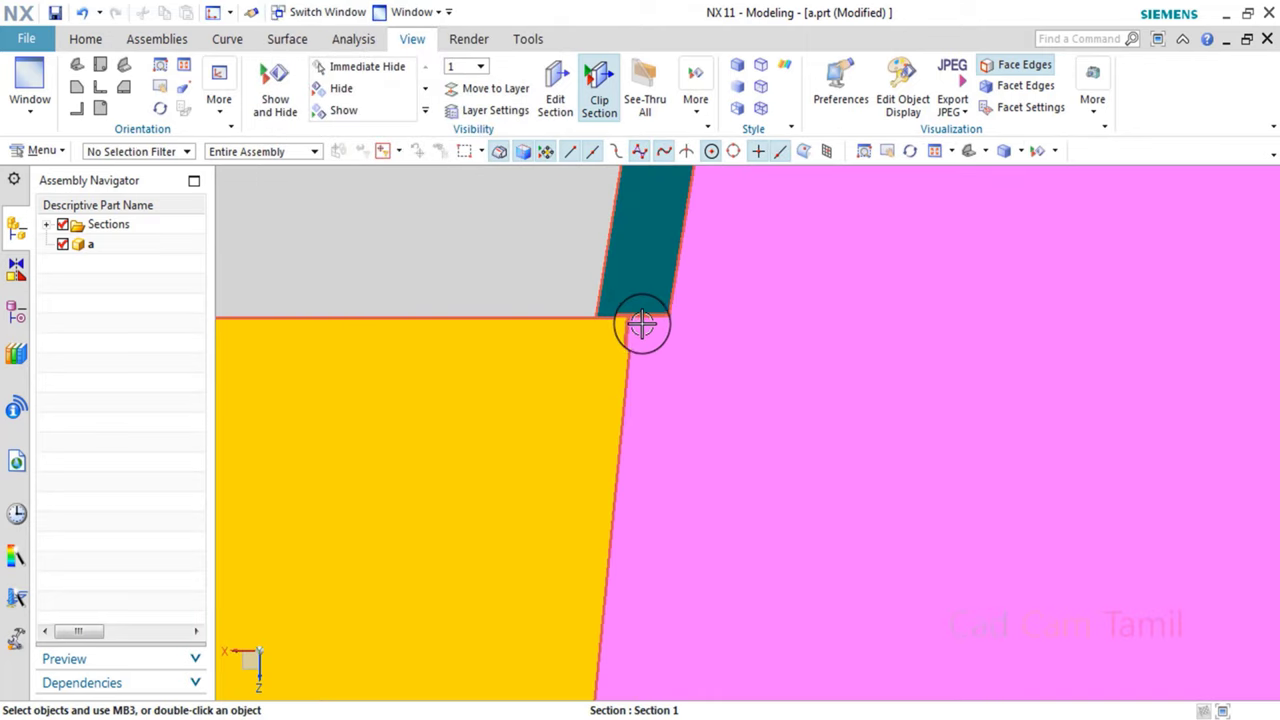
left_click(16, 318)
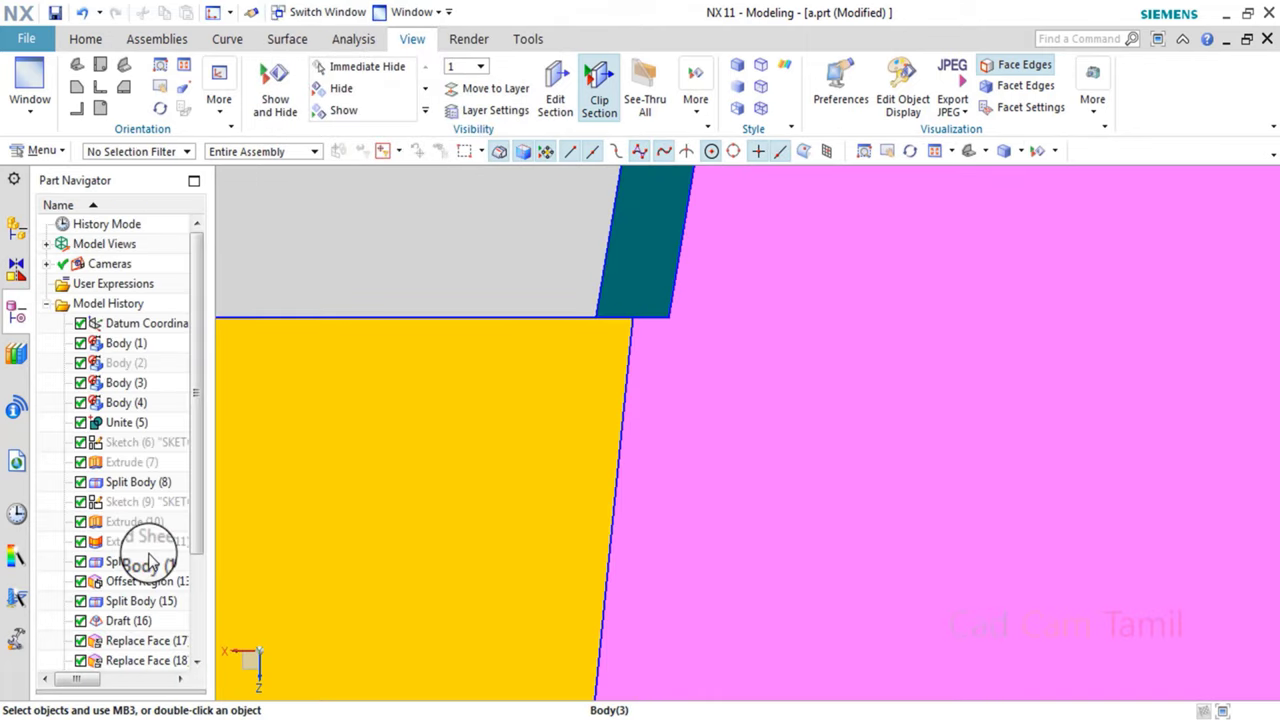
double_click(151, 584)
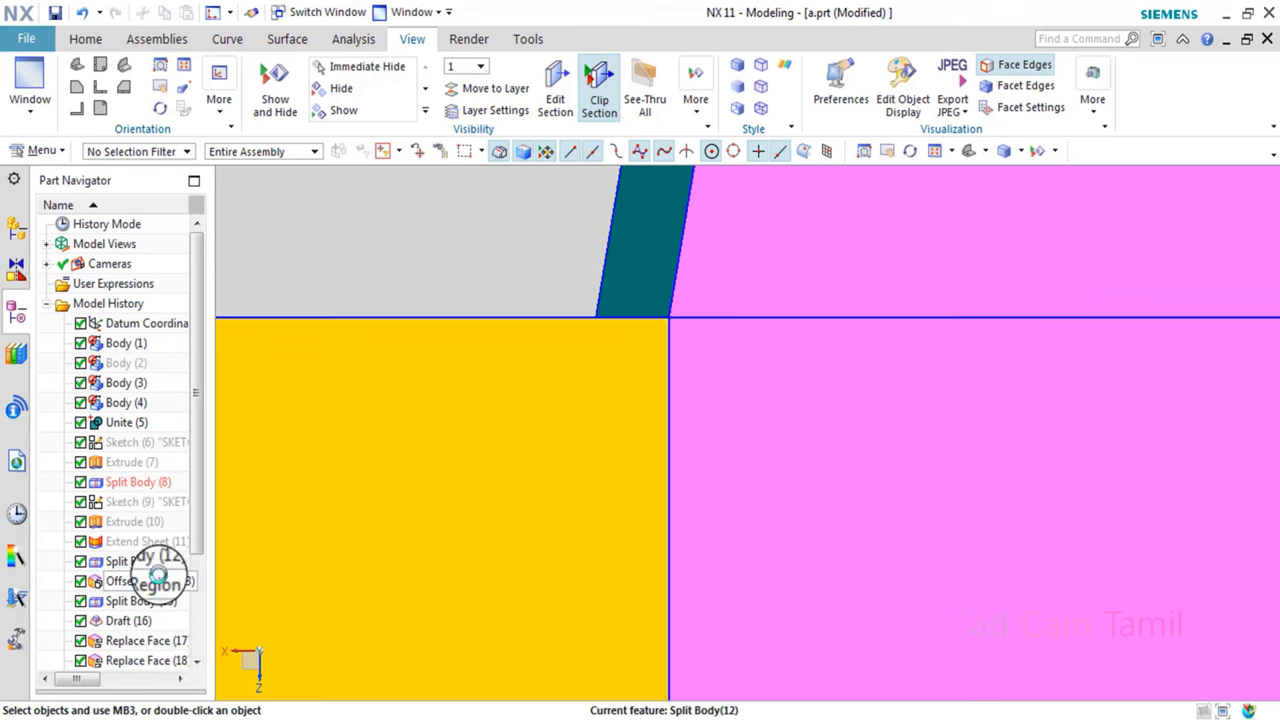
scroll(553, 473, "down", 4)
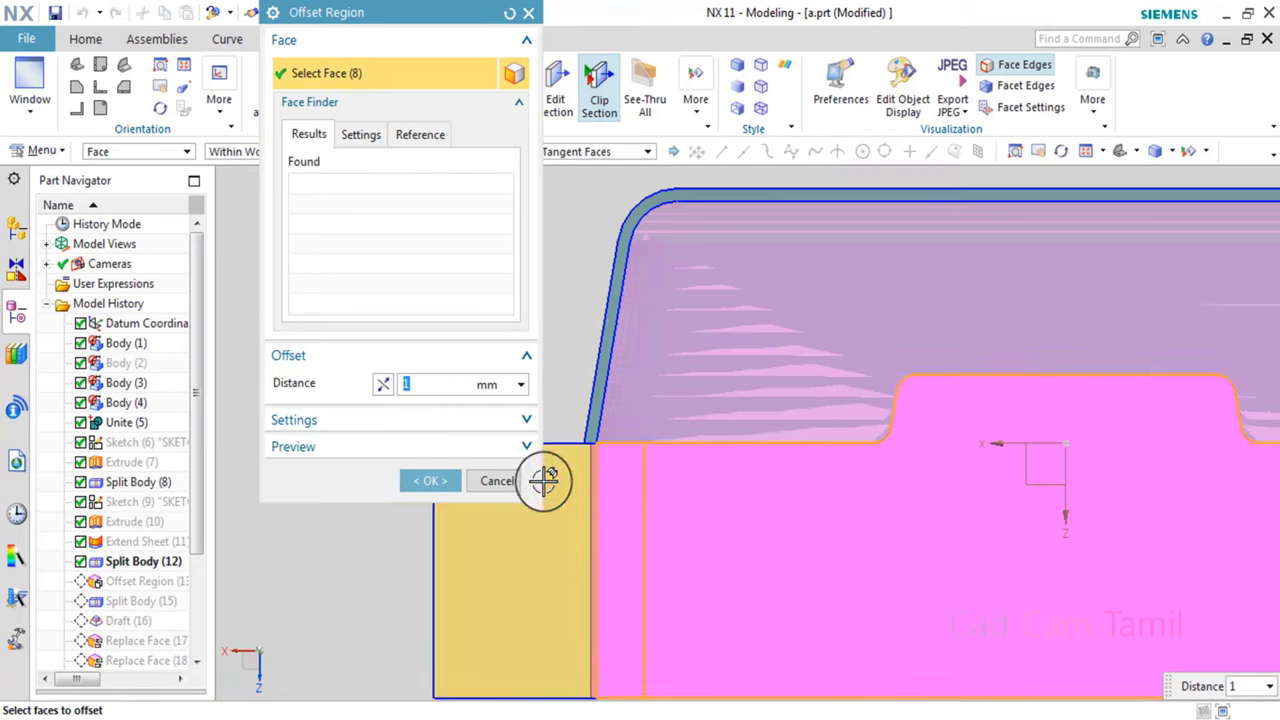
mouse_move(543, 480)
middle_mouse_down()
mouse_move(623, 508)
mouse_move(608, 508)
mouse_move(673, 411)
middle_mouse_up()
scroll(673, 411, "up", 5)
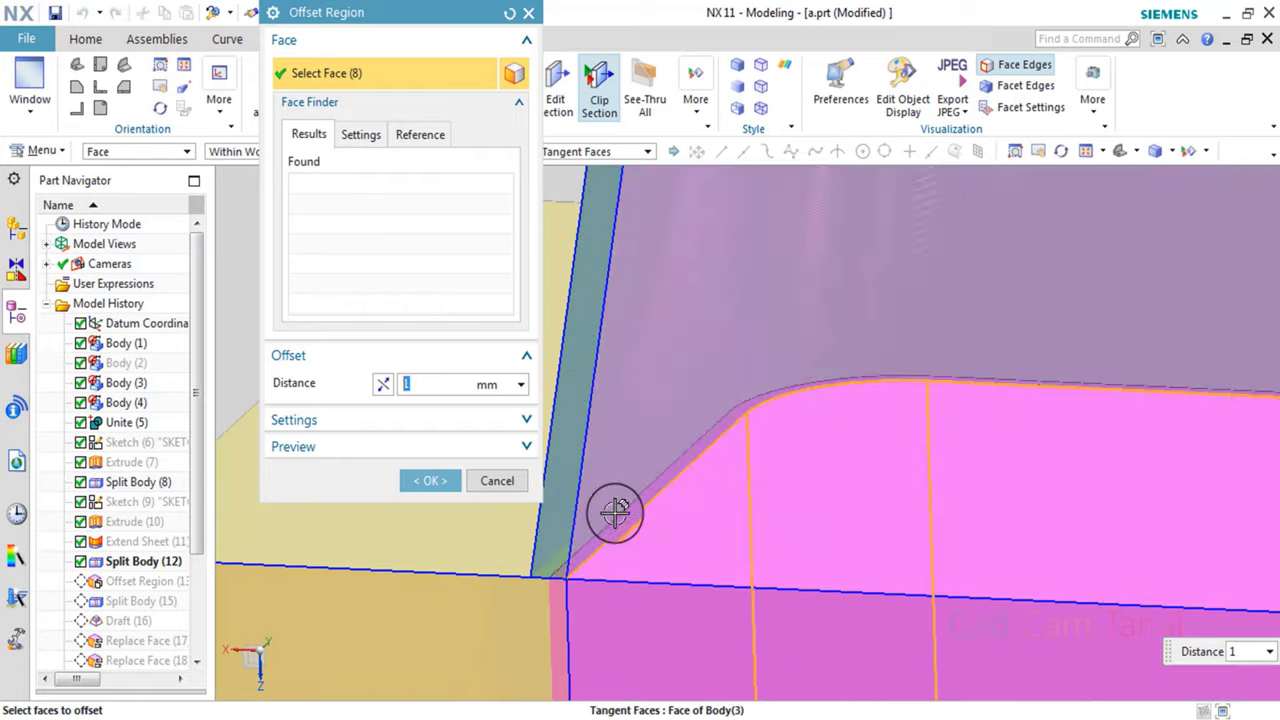
left_click(490, 482)
scroll(543, 443, "down", 3)
scroll(600, 449, "down", 4)
middle_click_drag(749, 500, 578, 412)
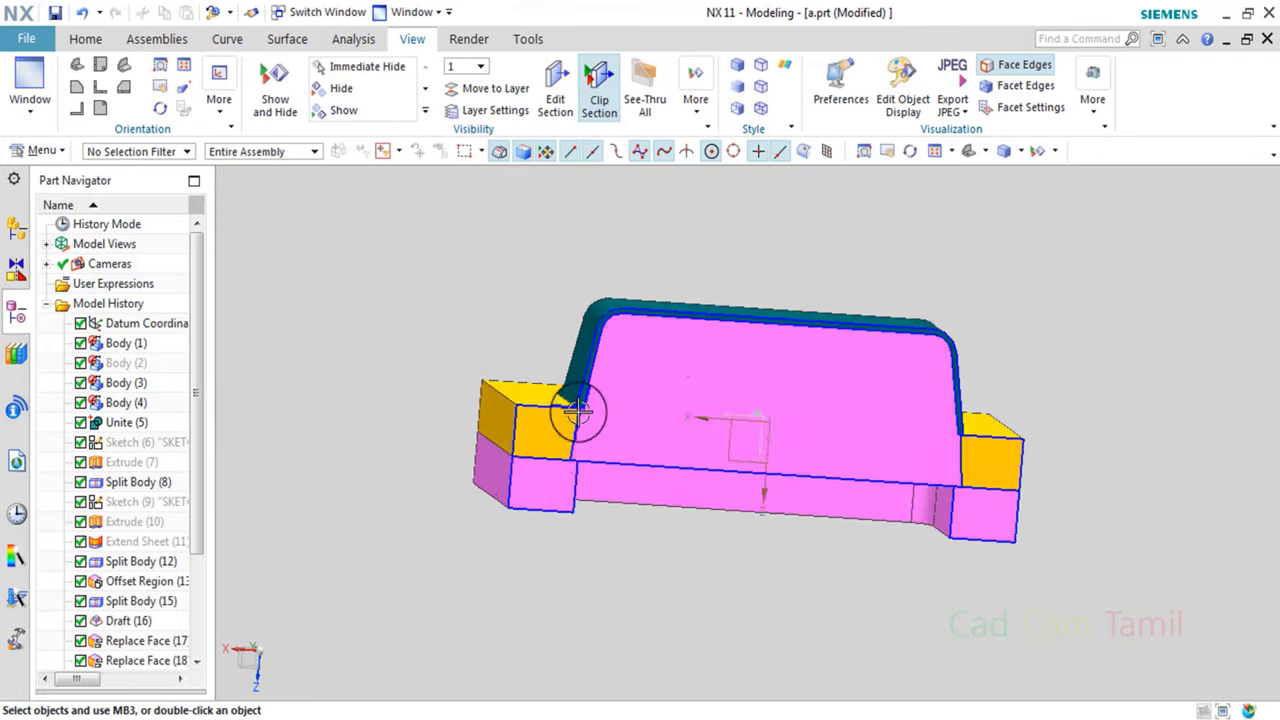
scroll(578, 412, "up", 5)
scroll(659, 430, "down", 1)
Turn off Clip Section, edit Section 1, and zoom in on the parting edge.
scroll(643, 457, "down", 5)
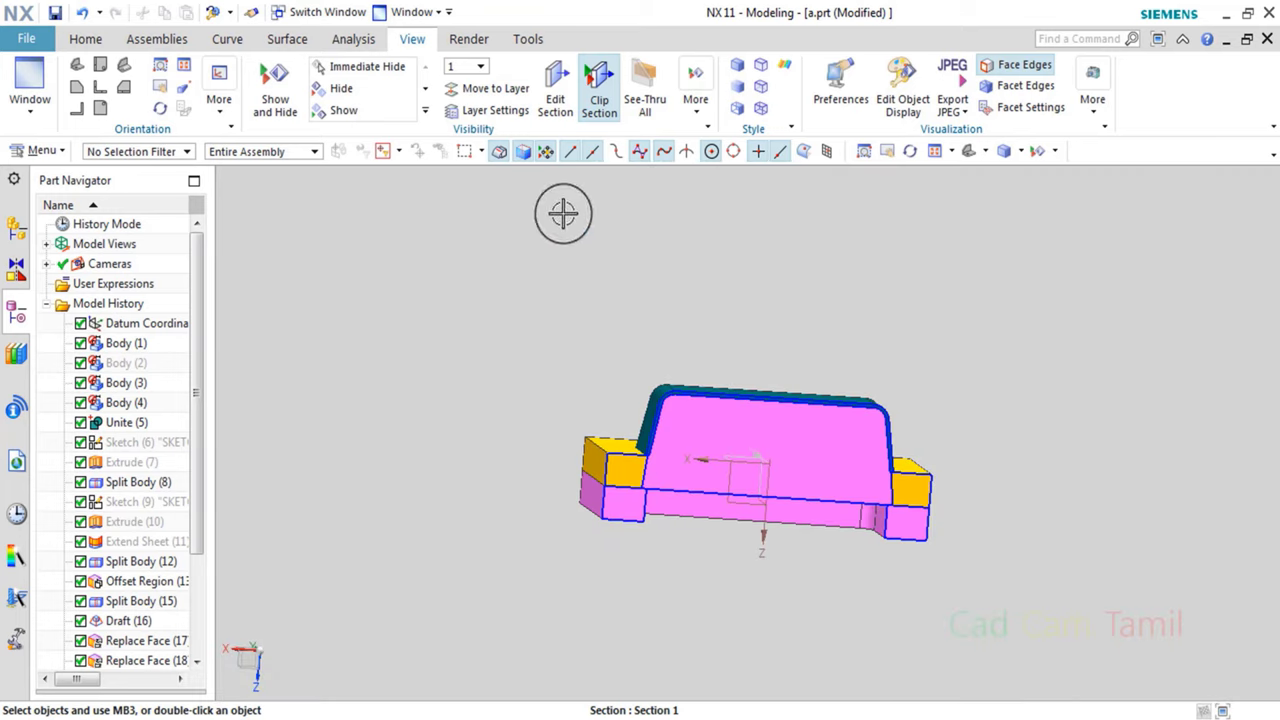
left_click(592, 113)
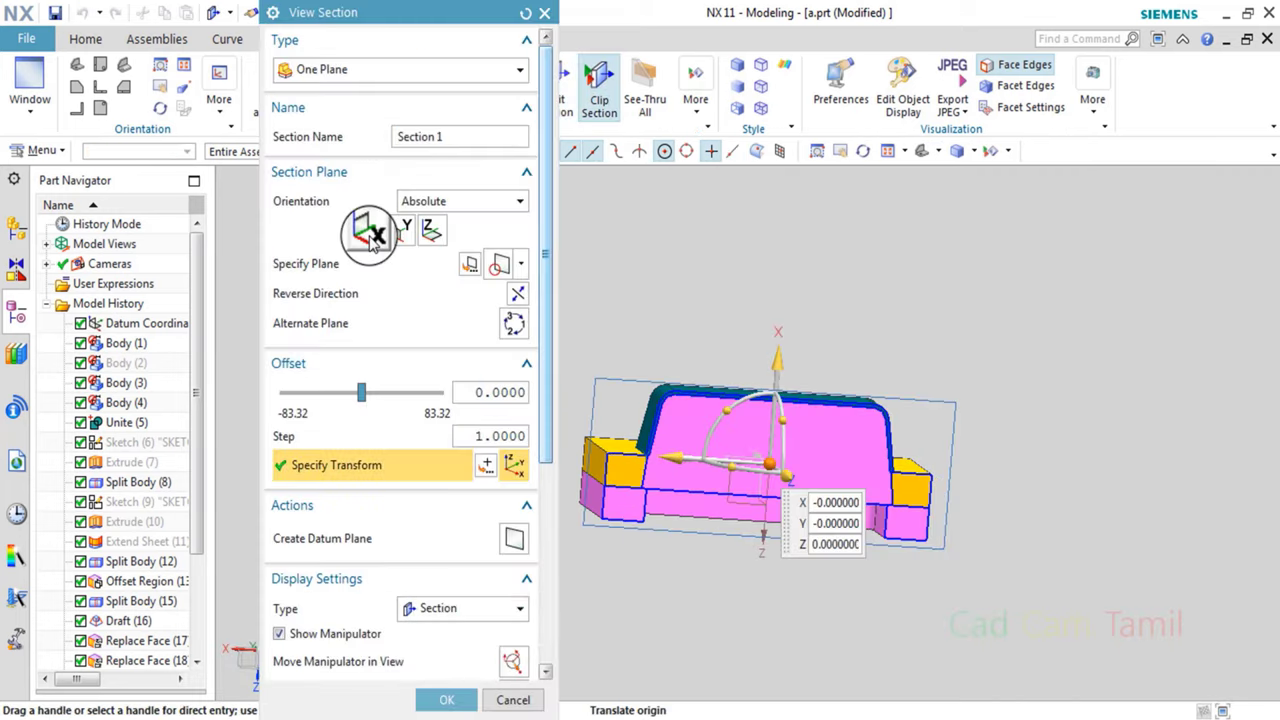
left_click(368, 230)
scroll(615, 420, "up", 5)
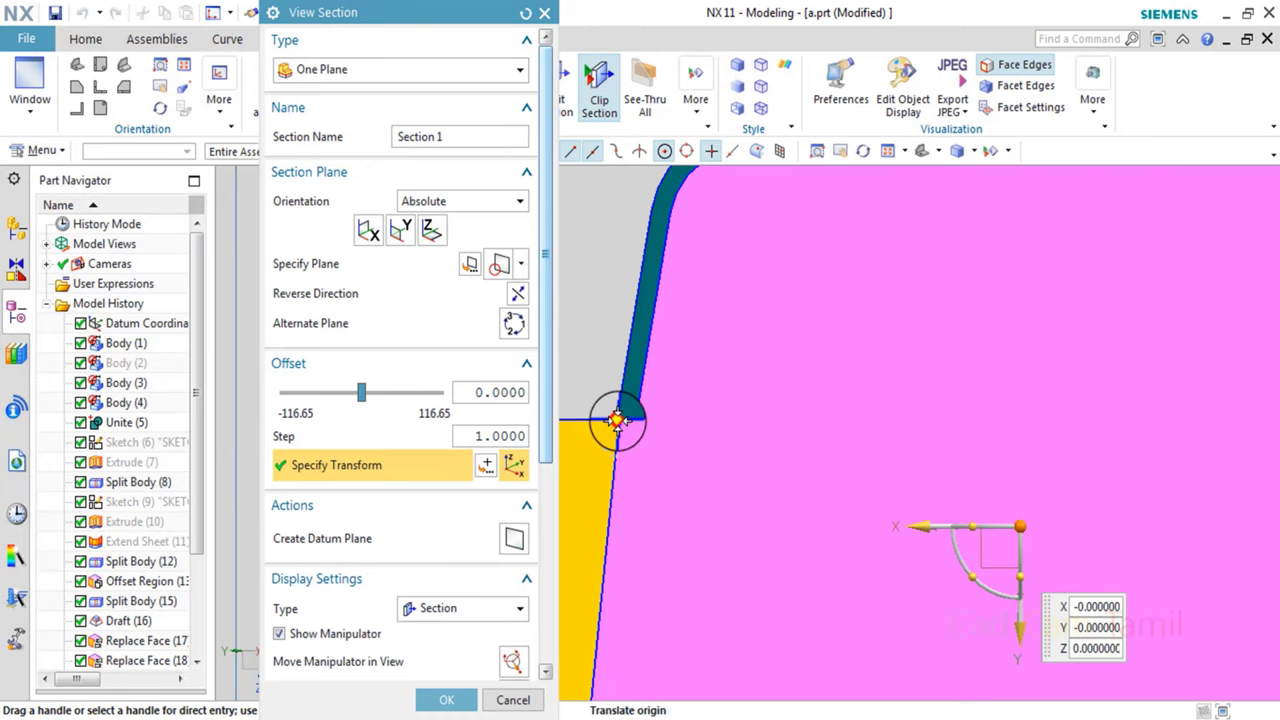
scroll(622, 430, "up", 2)
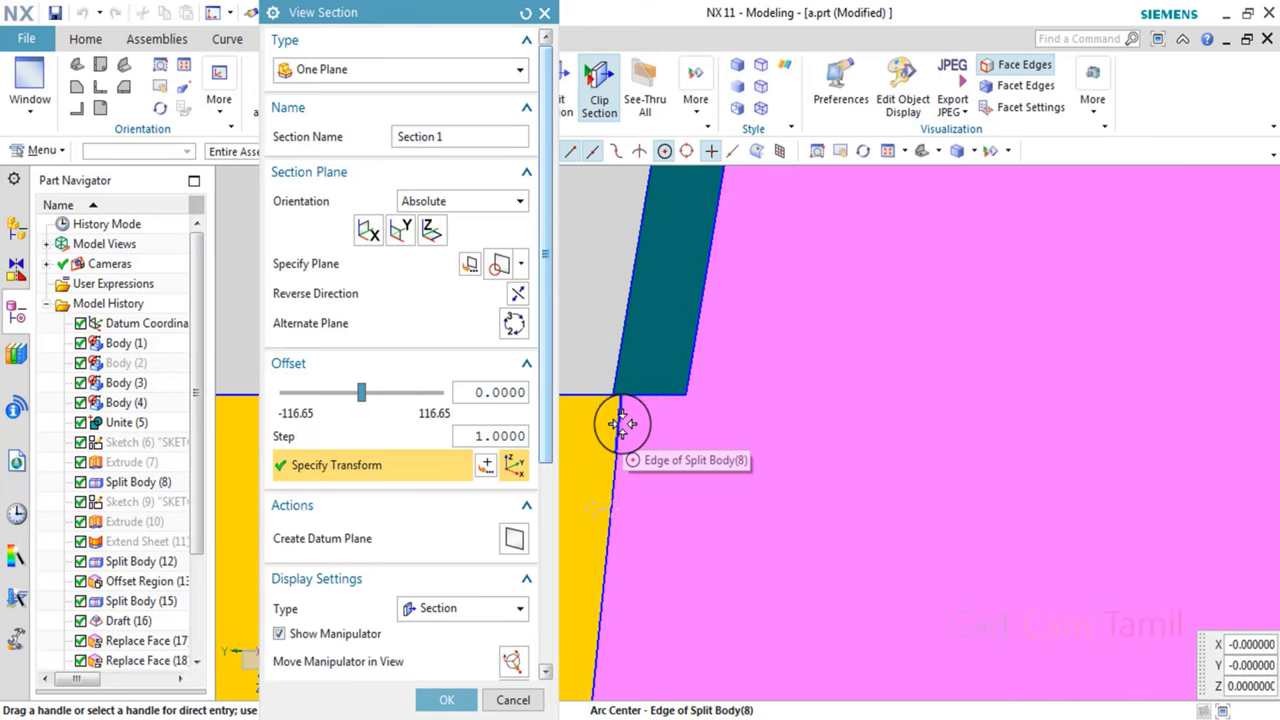
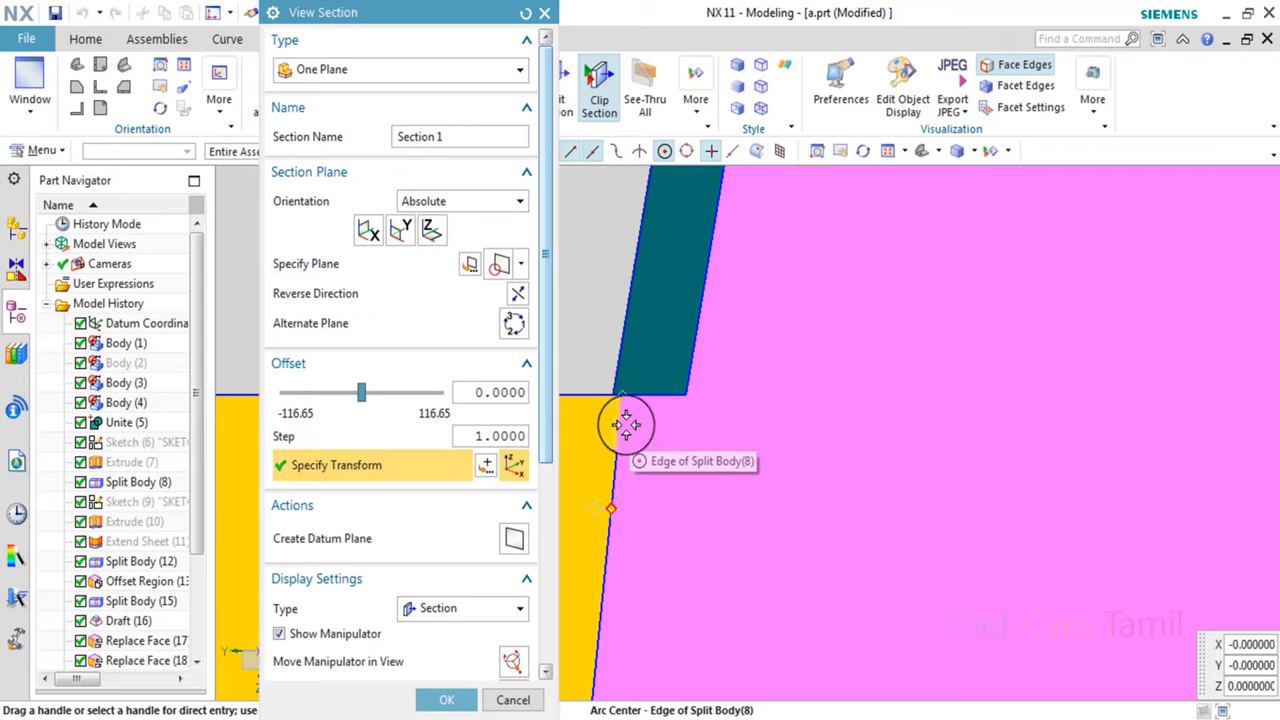
Close the View Section settings.
scroll(610, 470, "up", 2)
scroll(606, 353, "up", 1)
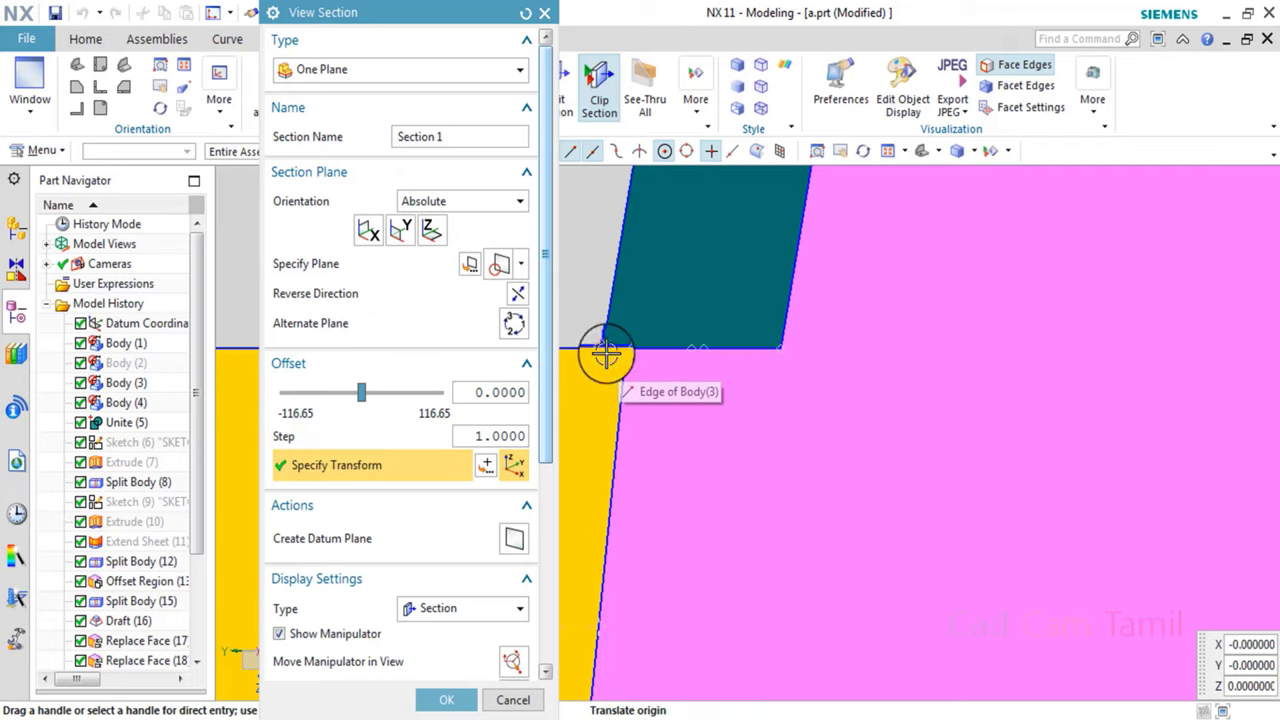
left_click(462, 700)
scroll(566, 349, "up", 2)
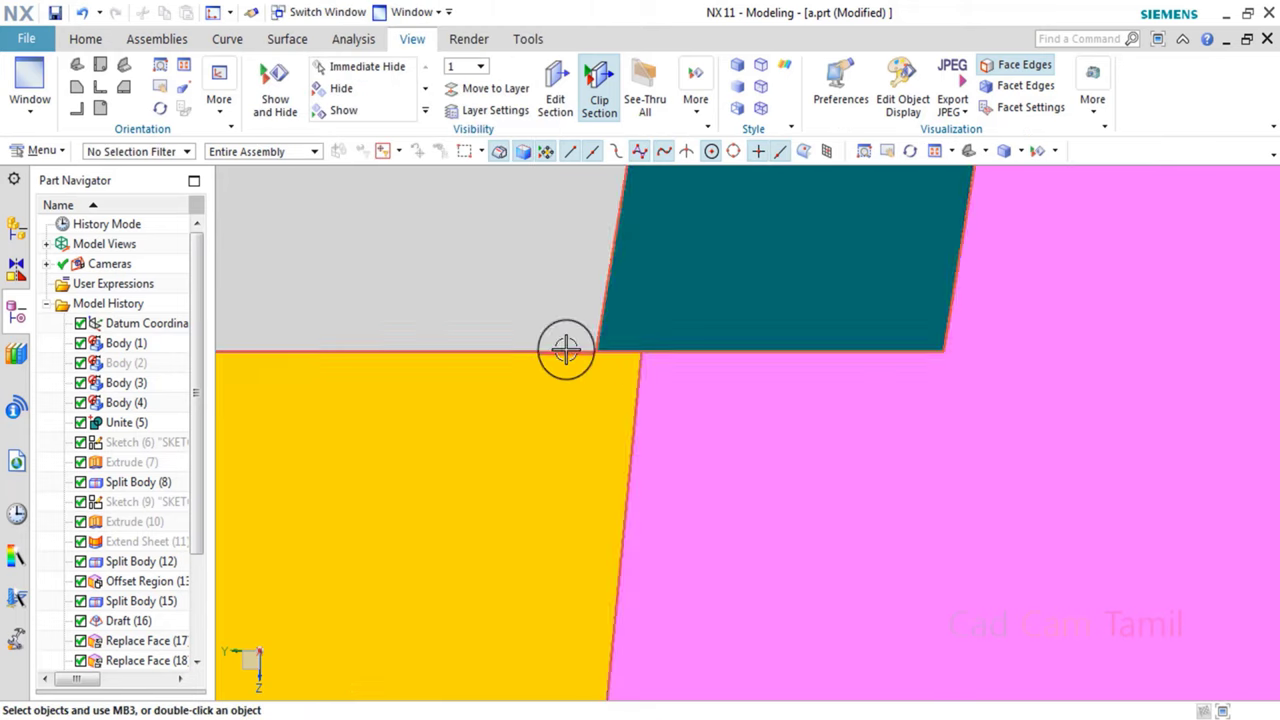
Measure the simple distance between the yellow plate and pink body edges, about 0.266 mm.
left_click(345, 42)
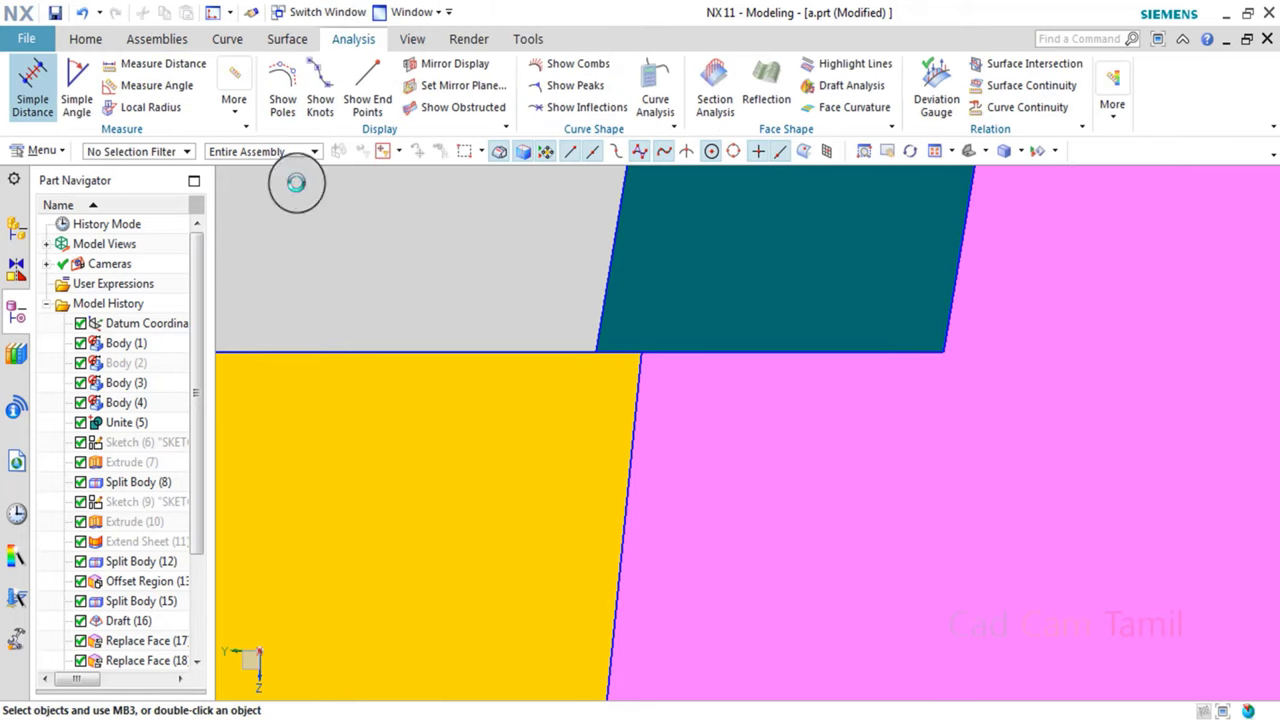
left_click(677, 352)
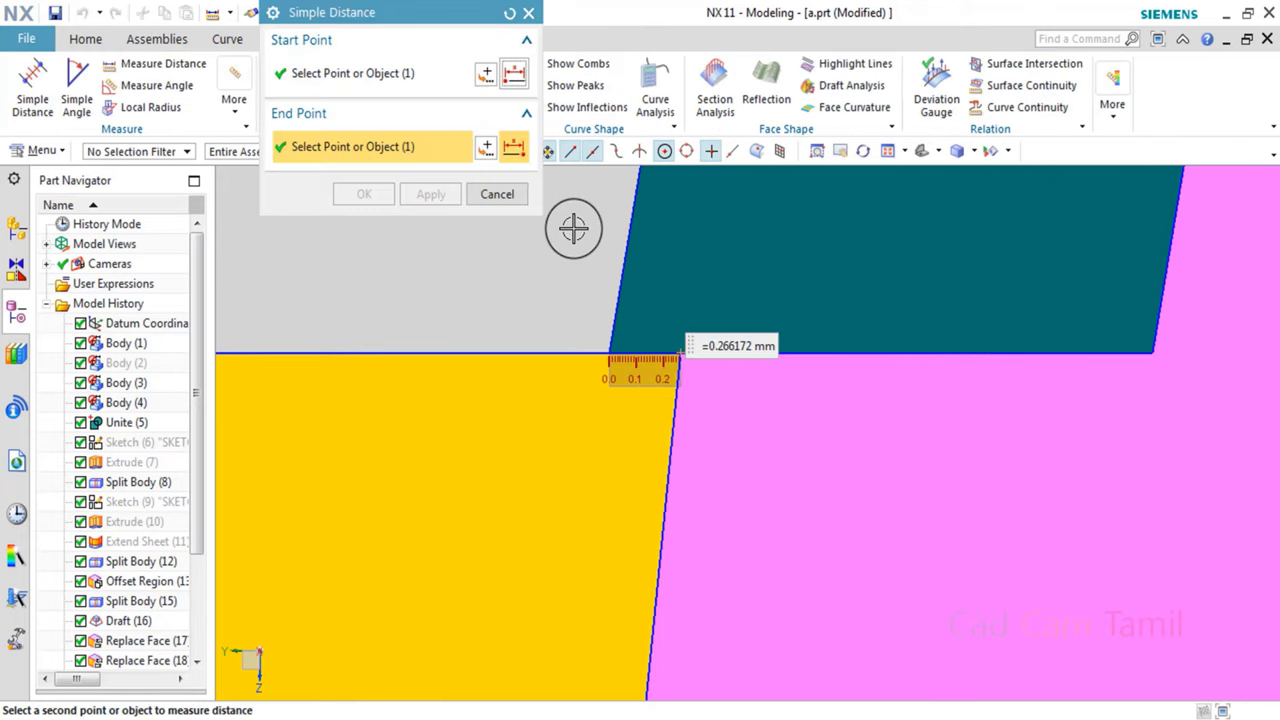
left_click(499, 195)
scroll(745, 420, "up", 3)
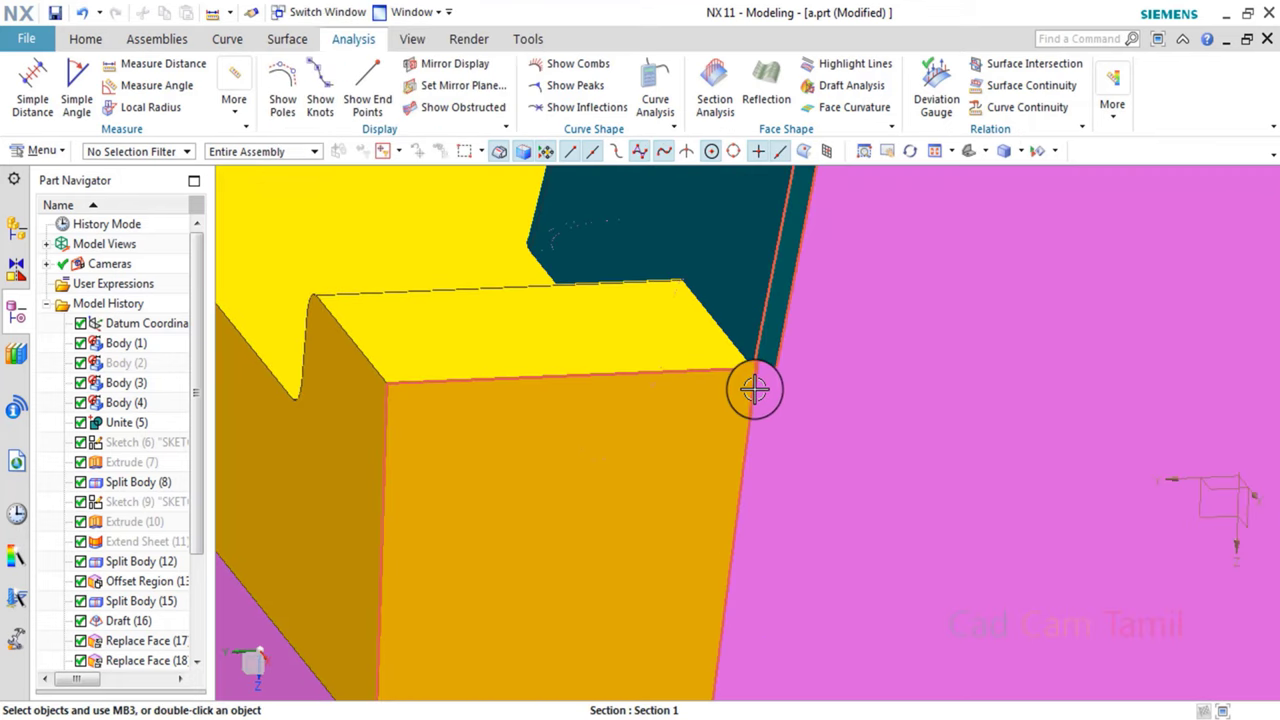
scroll(719, 330, "down", 2)
scroll(720, 423, "down", 2)
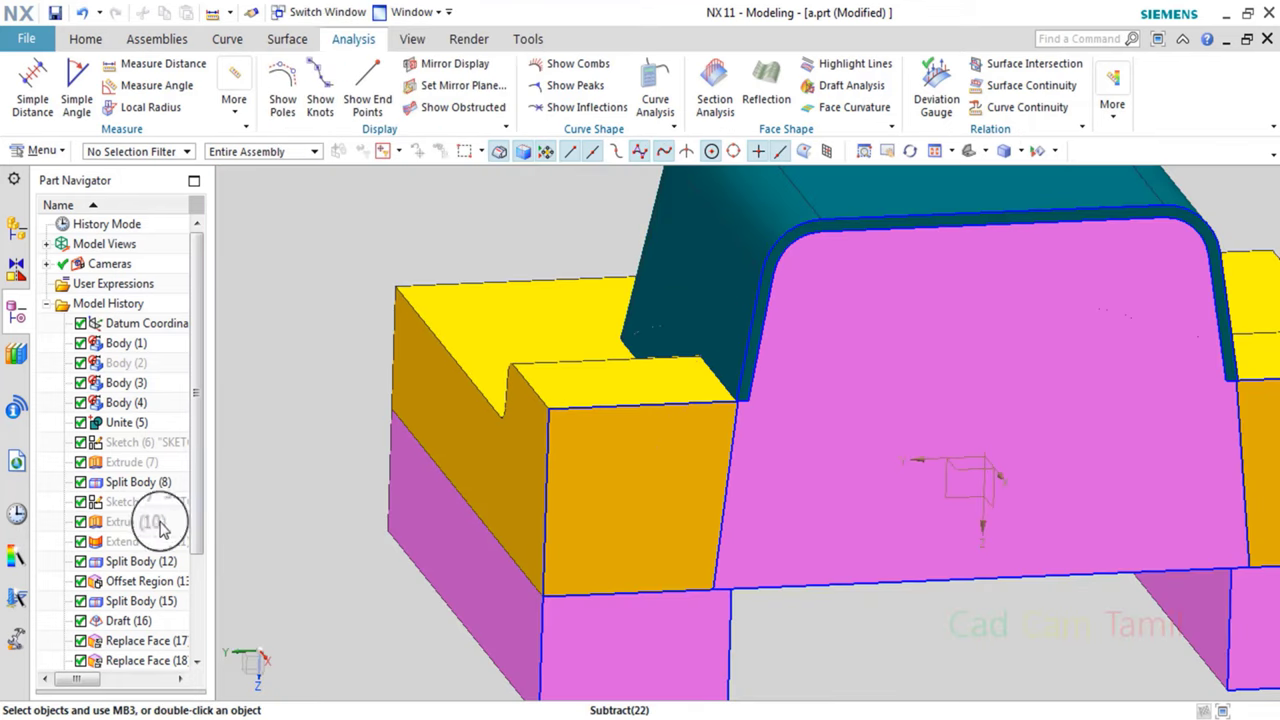
Review the Offset Region (13) distance of 0.8 and close it unchanged.
double_click(155, 588)
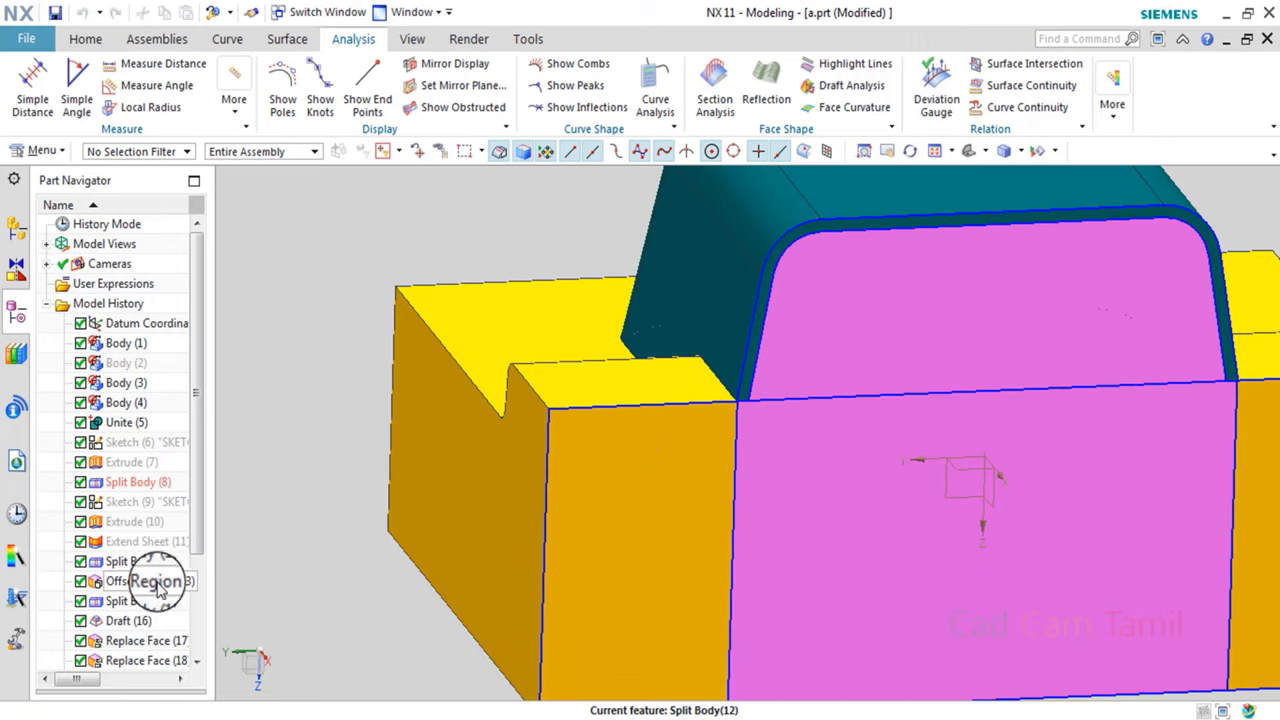
scroll(704, 514, "up", 2)
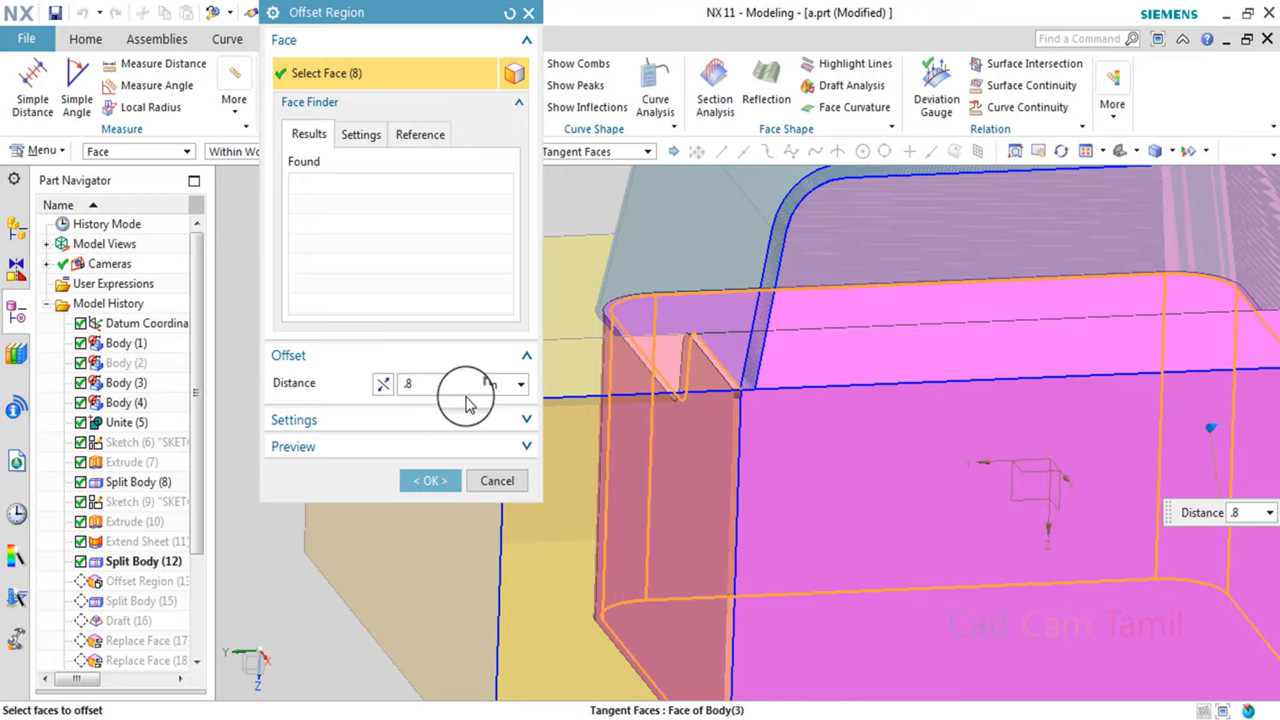
left_click(497, 484)
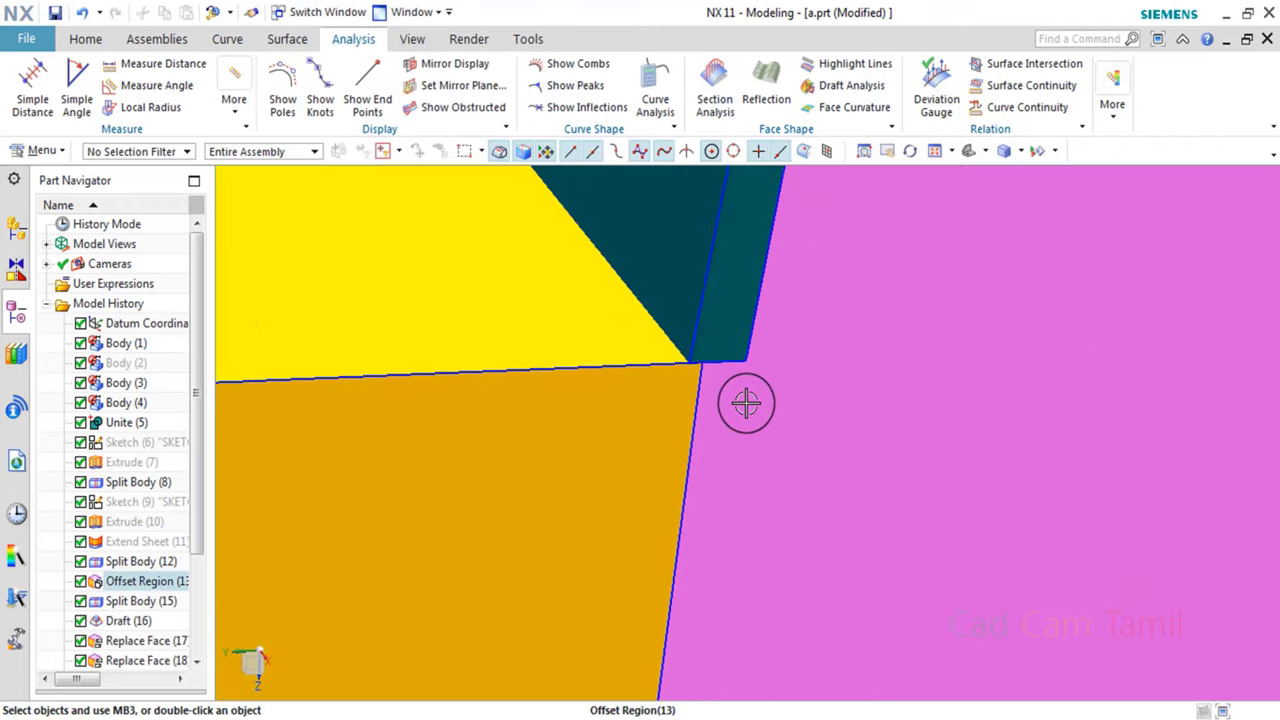
scroll(745, 410, "down", 5)
scroll(745, 410, "up", 2)
scroll(737, 428, "up", 2)
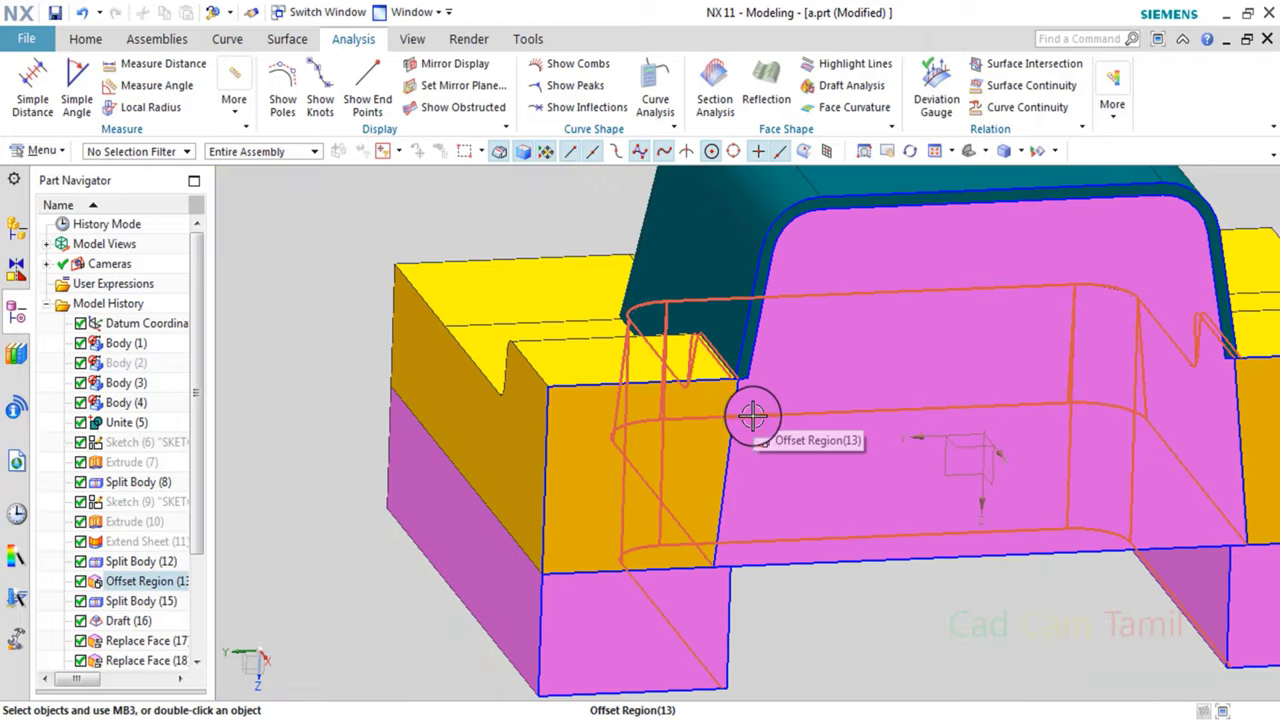
scroll(770, 428, "up", 3)
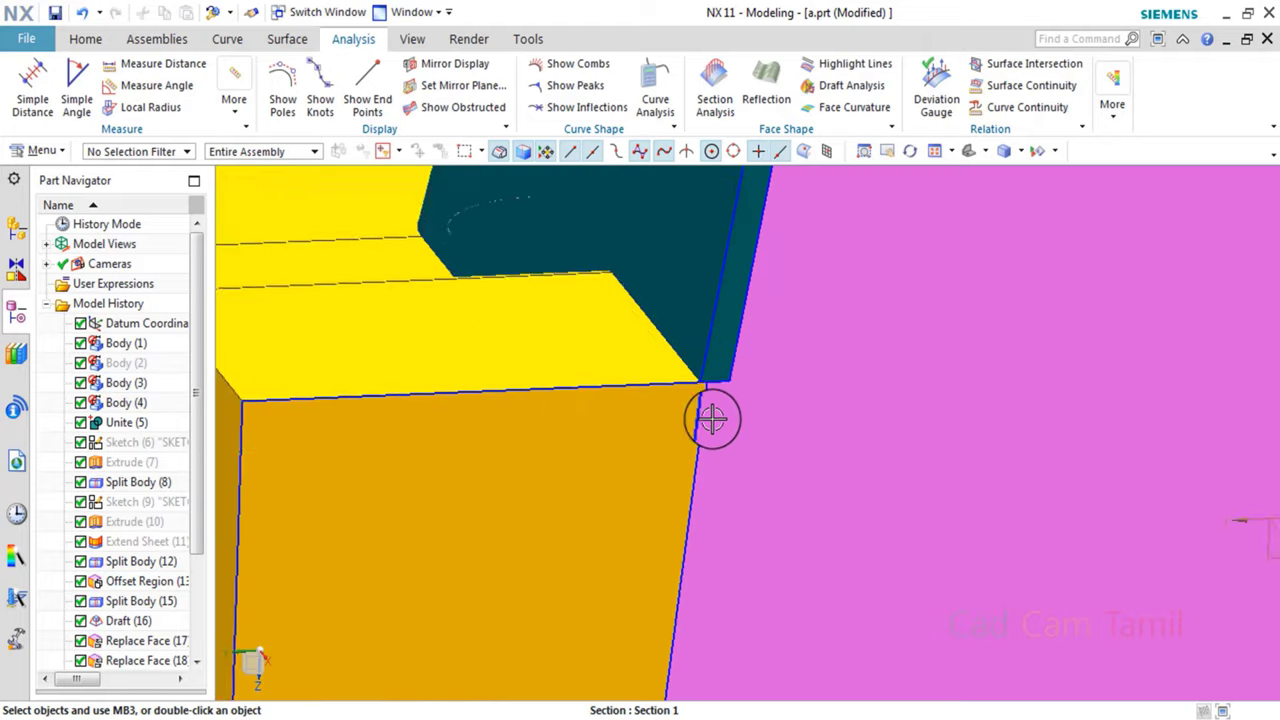
scroll(723, 434, "down", 1)
scroll(723, 434, "down", 1)
Orbit around the yellow/pink corner and open Immediate Hide from the Show and Hide dropdown.
mouse_move(694, 437)
middle_mouse_down()
mouse_move(678, 424)
mouse_move(713, 394)
middle_mouse_up()
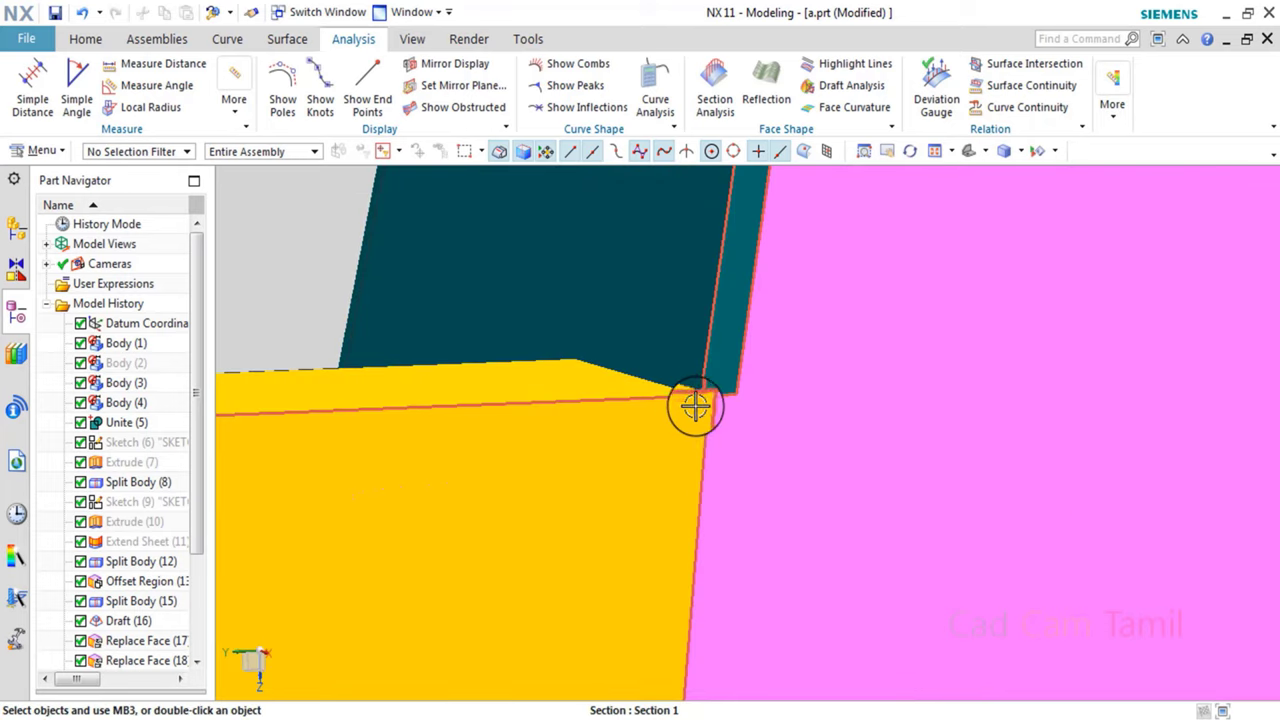
scroll(695, 405, "down", 3)
mouse_move(691, 409)
middle_mouse_down()
mouse_move(686, 420)
mouse_move(915, 310)
middle_mouse_up()
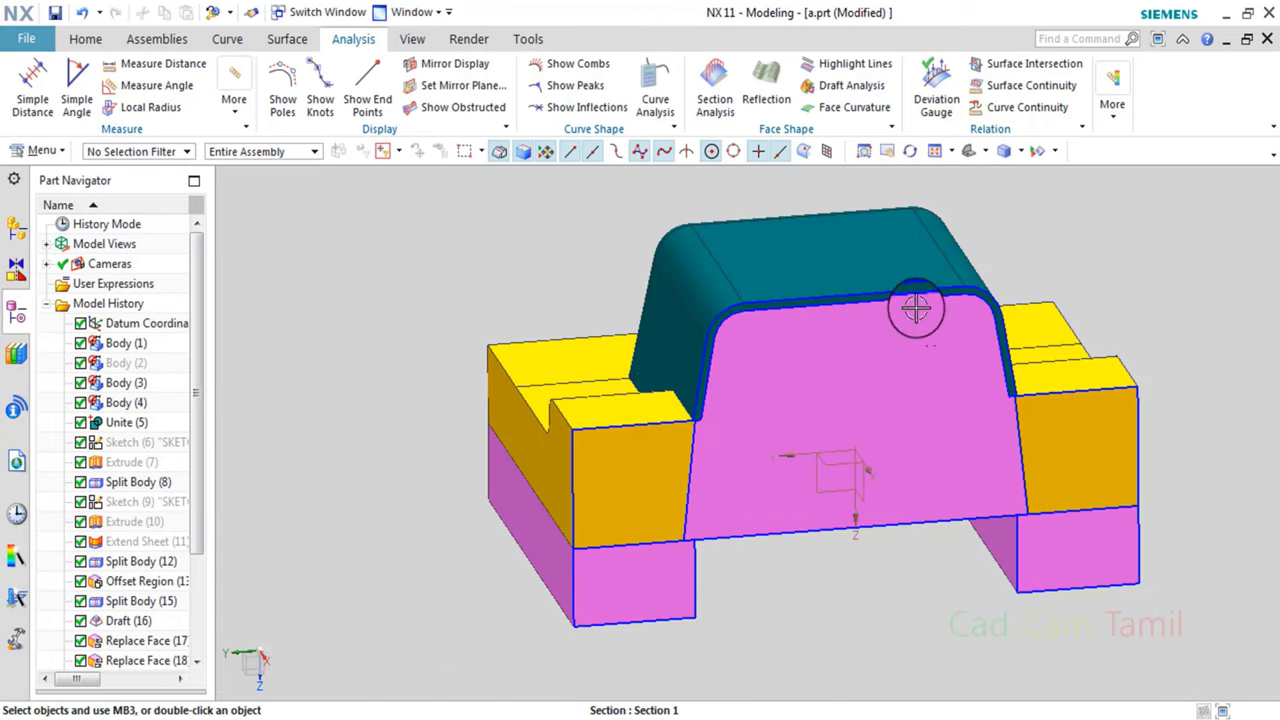
left_click(1038, 152)
left_click(556, 396)
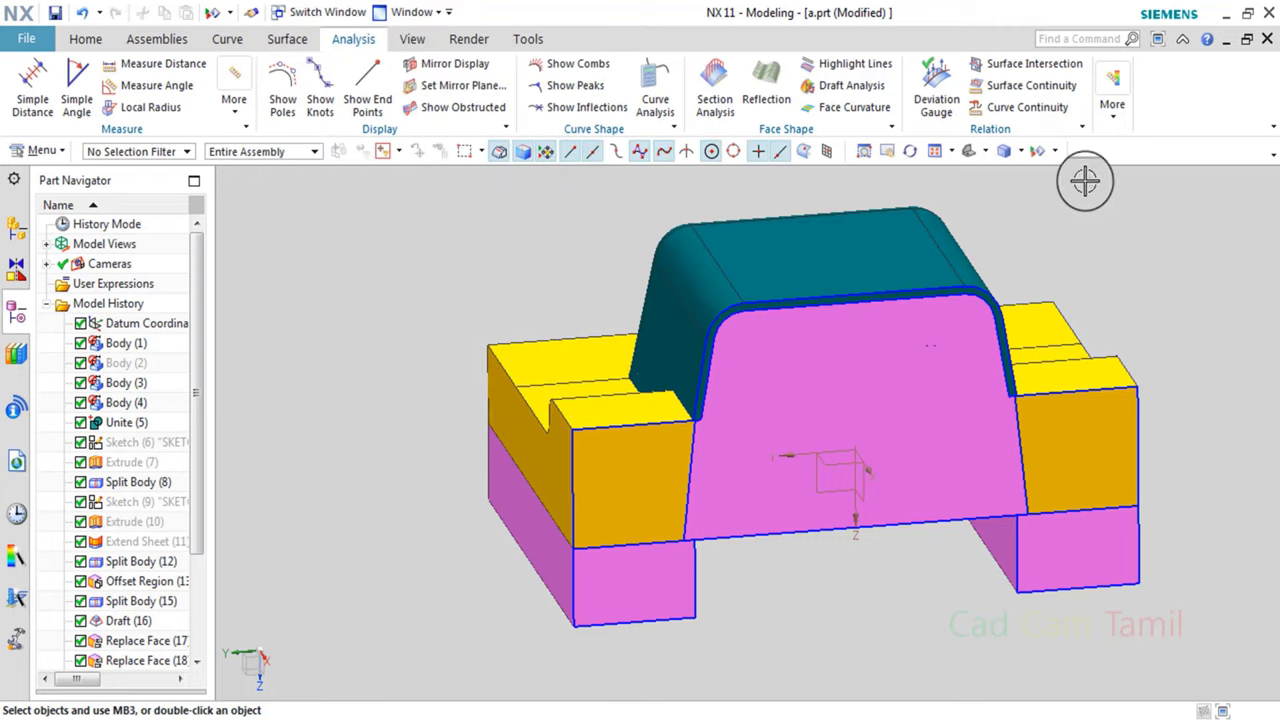
left_click(1056, 152)
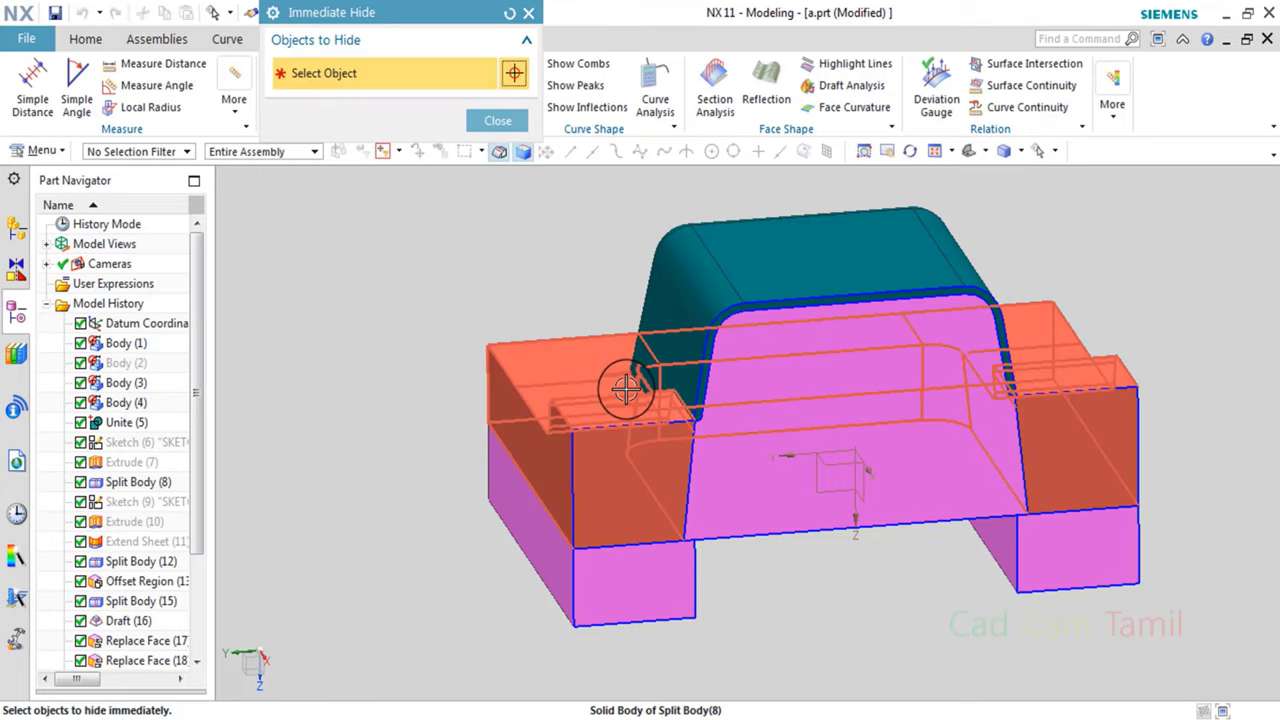
Hide the yellow and teal bodies with Immediate Hide, leaving the pink body.
left_click(697, 383)
scroll(697, 420, "down", 3)
scroll(697, 436, "down", 3)
mouse_move(697, 436)
middle_mouse_down()
mouse_move(706, 569)
mouse_move(703, 523)
mouse_move(565, 378)
middle_mouse_up()
left_click(518, 124)
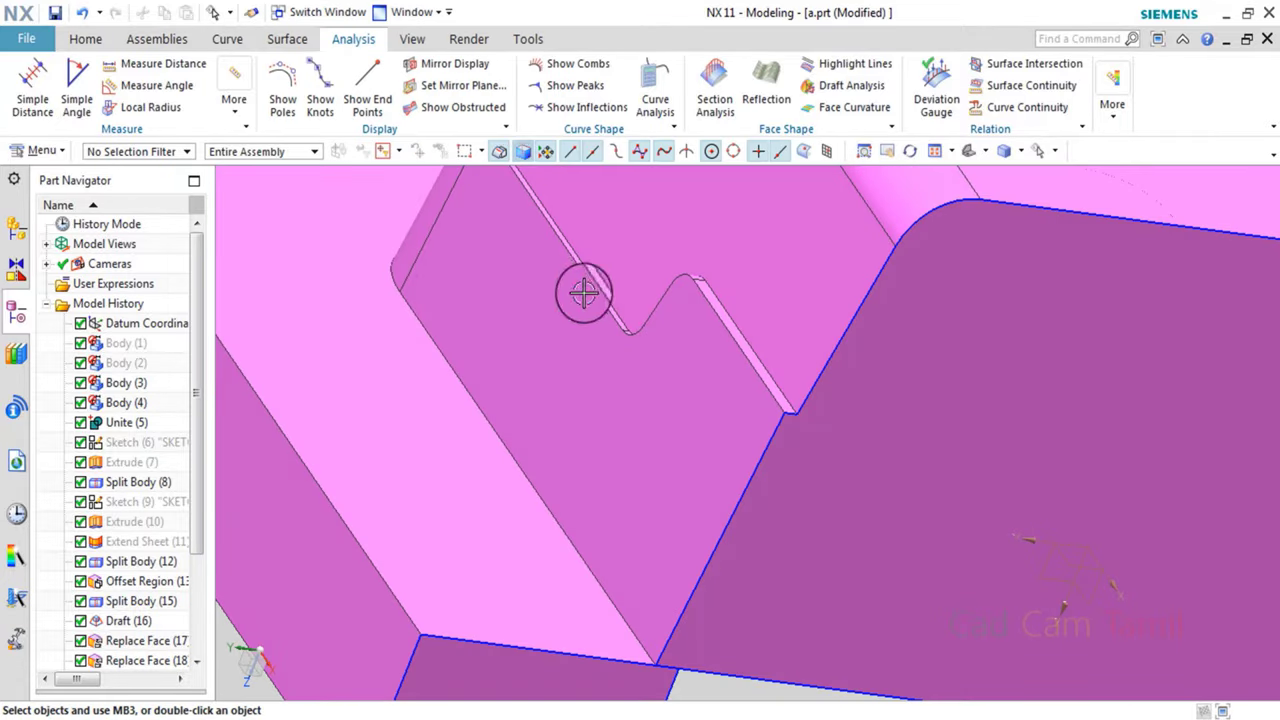
scroll(735, 420, "up", 5)
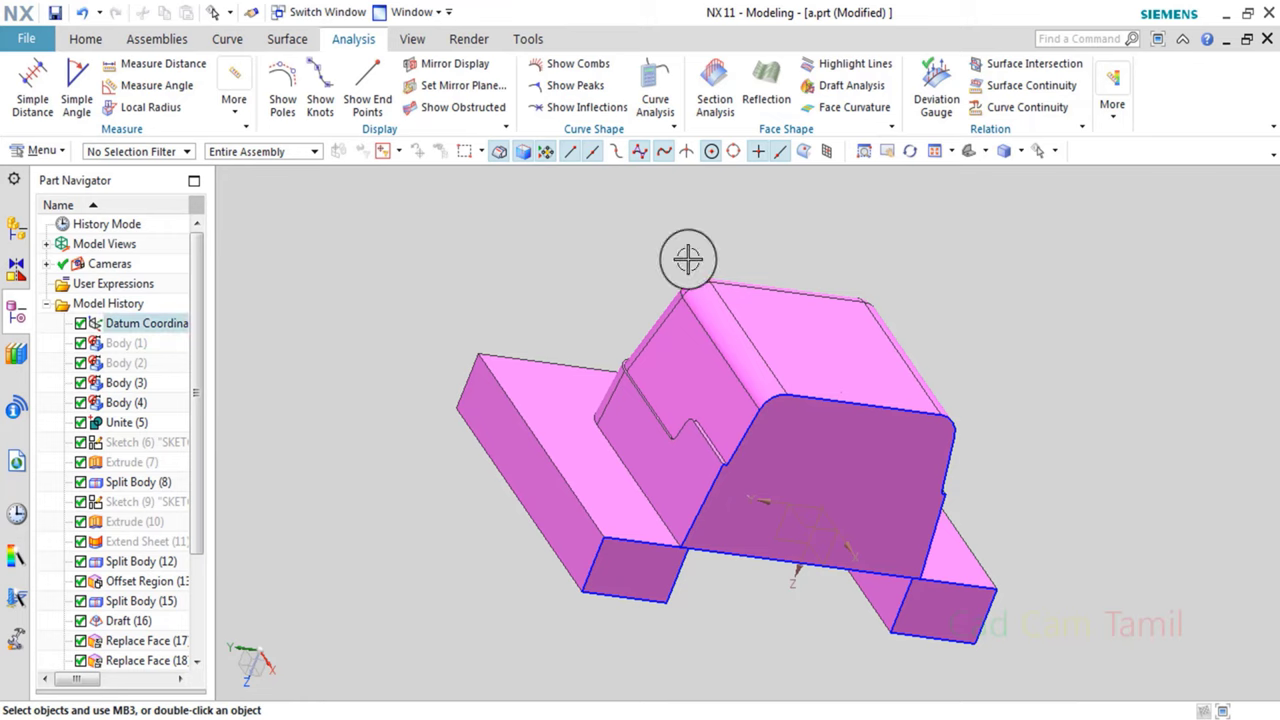
Turn off Clip Section on the View tab and orbit around the pink body.
left_click(412, 40)
left_click(597, 107)
mouse_move(700, 303)
middle_mouse_down()
mouse_move(794, 537)
mouse_move(688, 521)
middle_mouse_up()
scroll(688, 521, "down", 2)
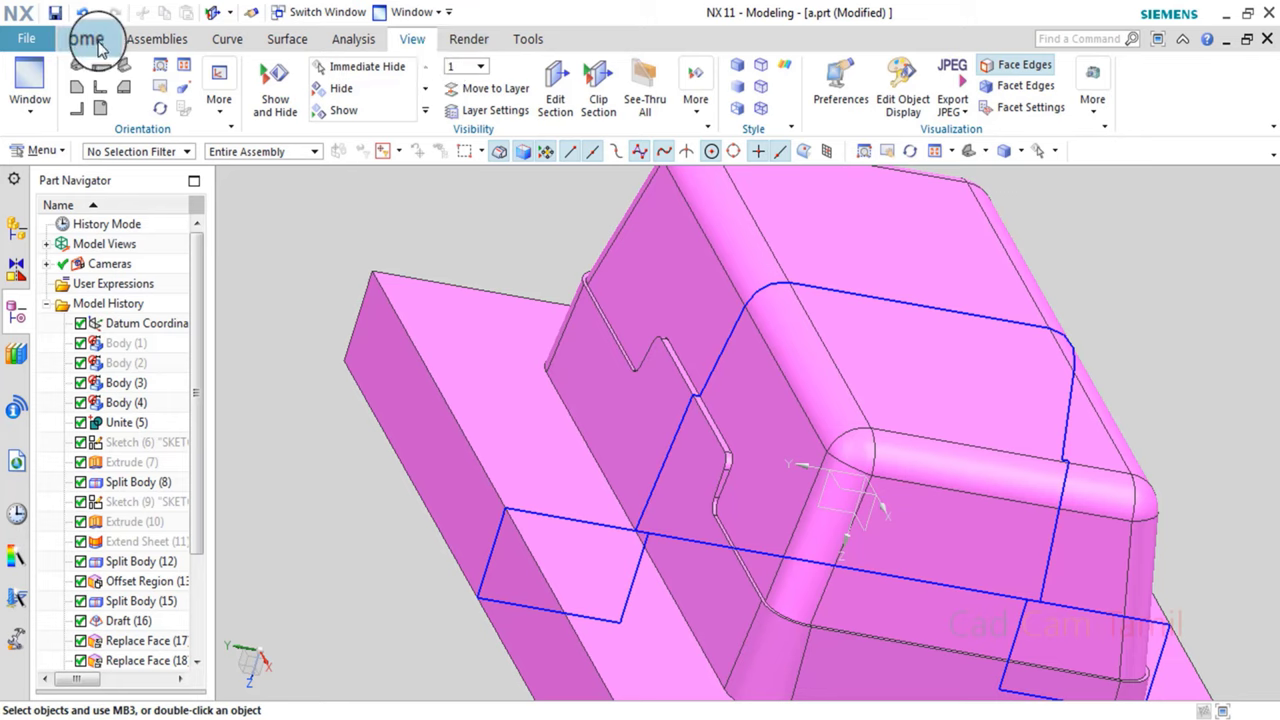
left_click(98, 47)
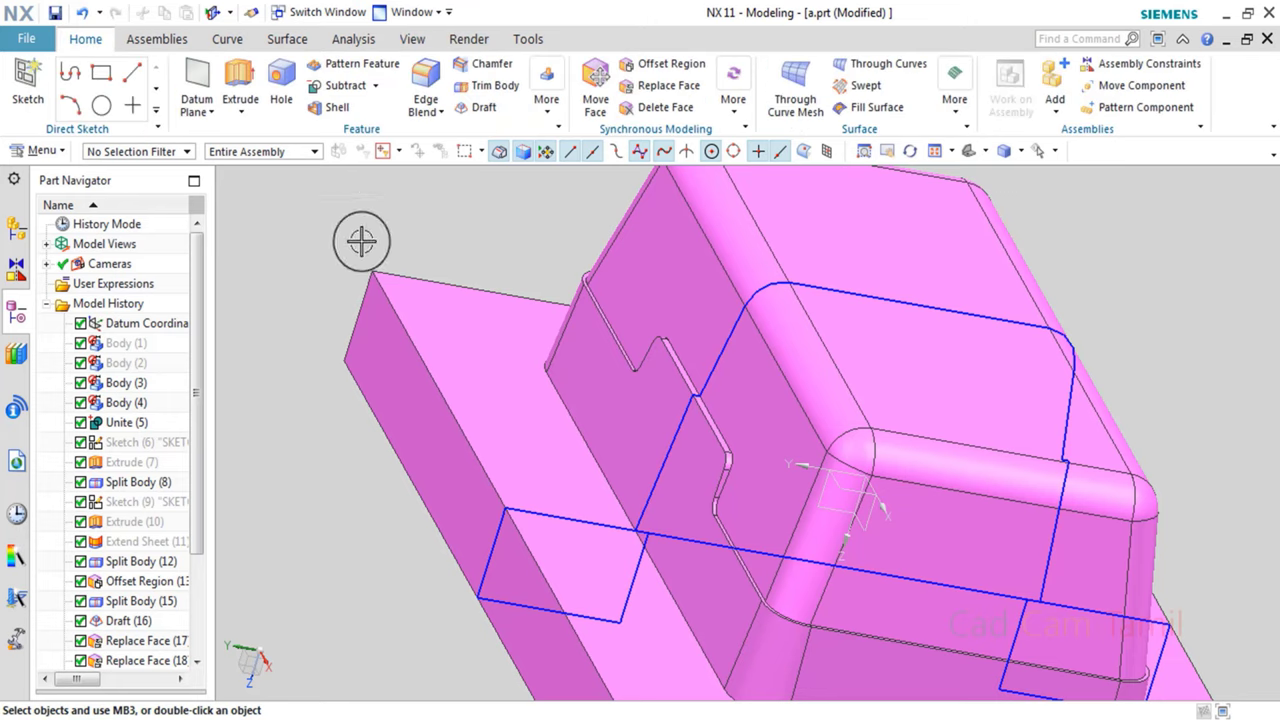
scroll(673, 383, "down", 3)
middle_click_drag(673, 383, 717, 480)
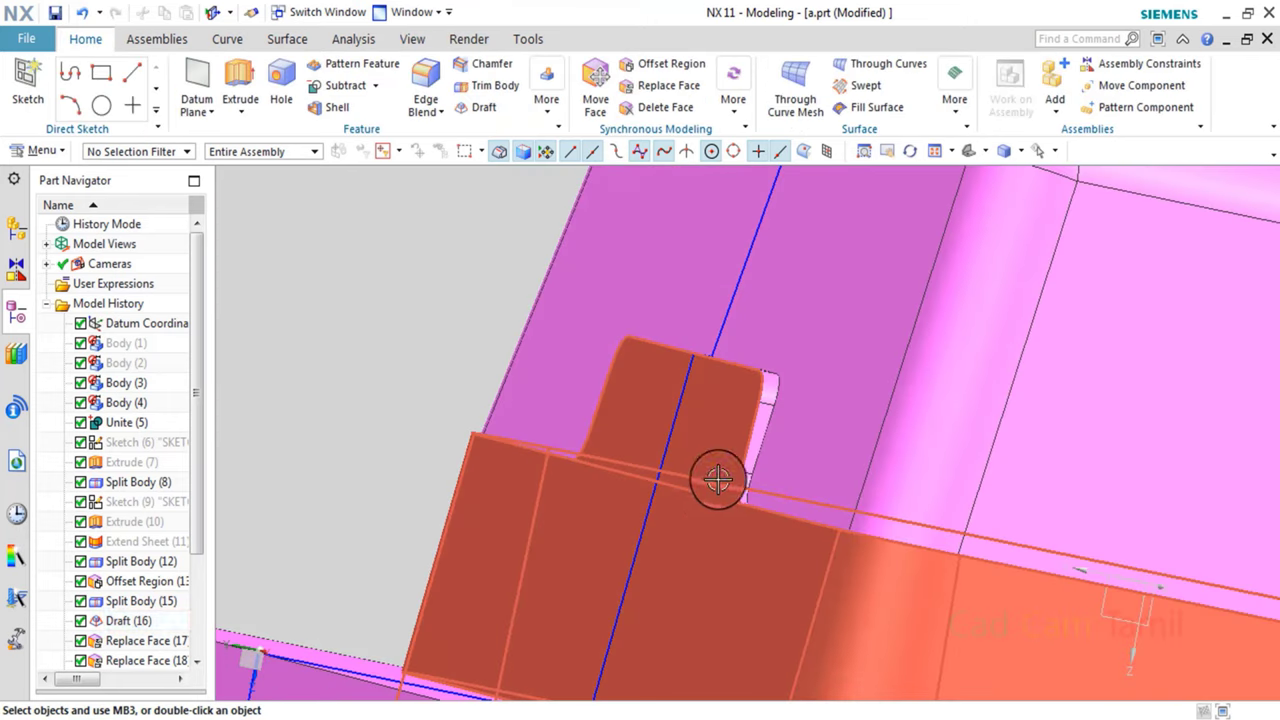
Reapply the 6° Draft (16) on the pink body and update the model.
left_click(155, 620)
double_click(155, 620)
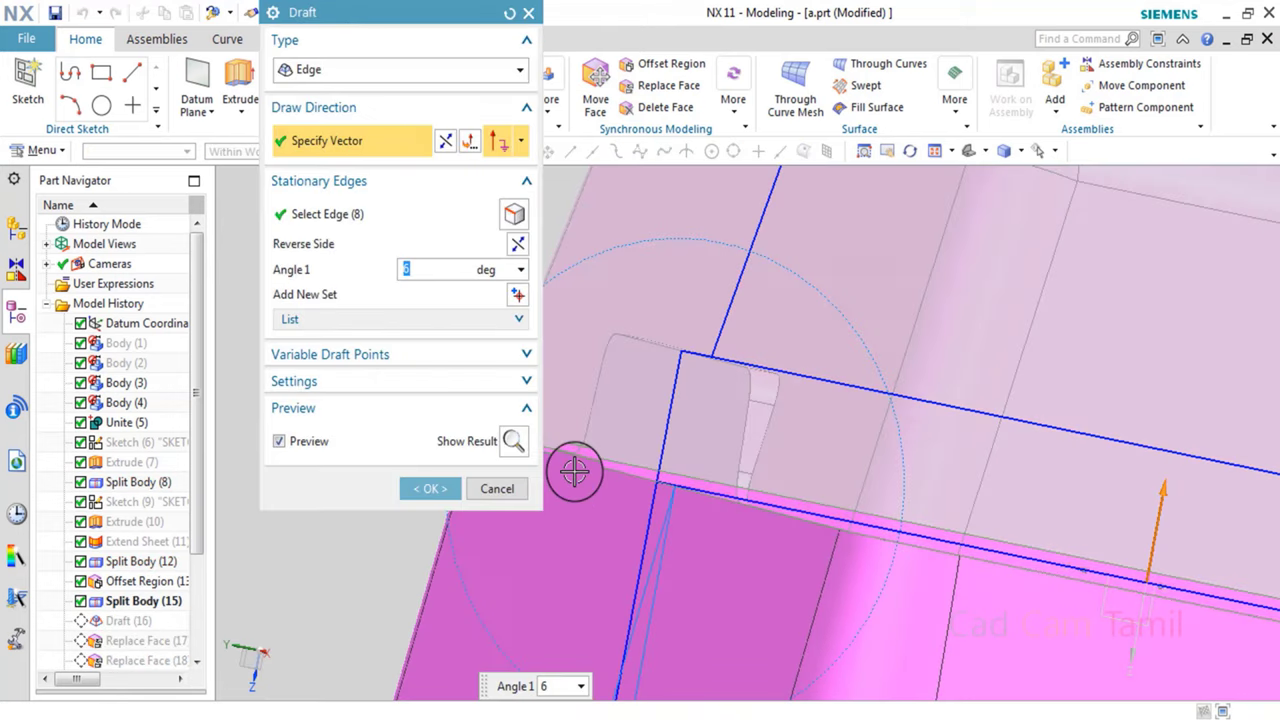
key("Return")
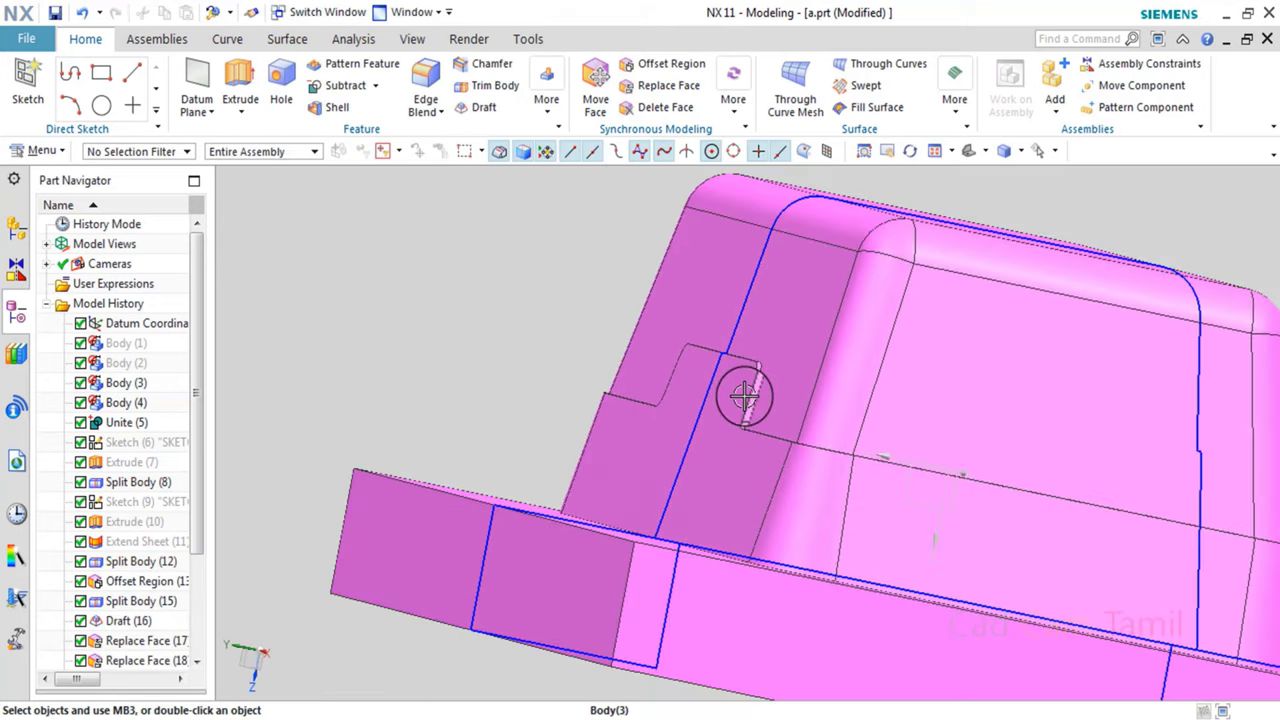
mouse_move(744, 397)
middle_mouse_down()
mouse_move(757, 463)
mouse_move(783, 433)
middle_mouse_up()
Show all solid bodies again through Show and Hide and orbit to an angled view.
left_click(1052, 151)
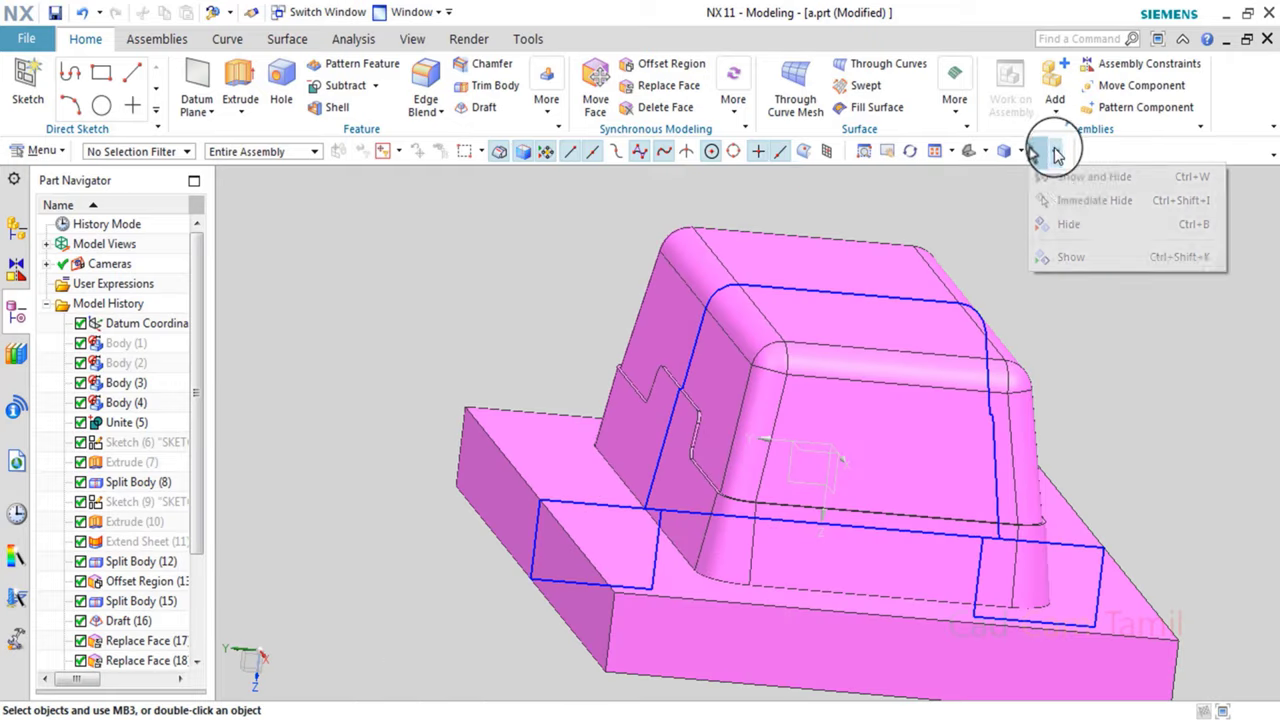
left_click(1065, 171)
left_click(478, 122)
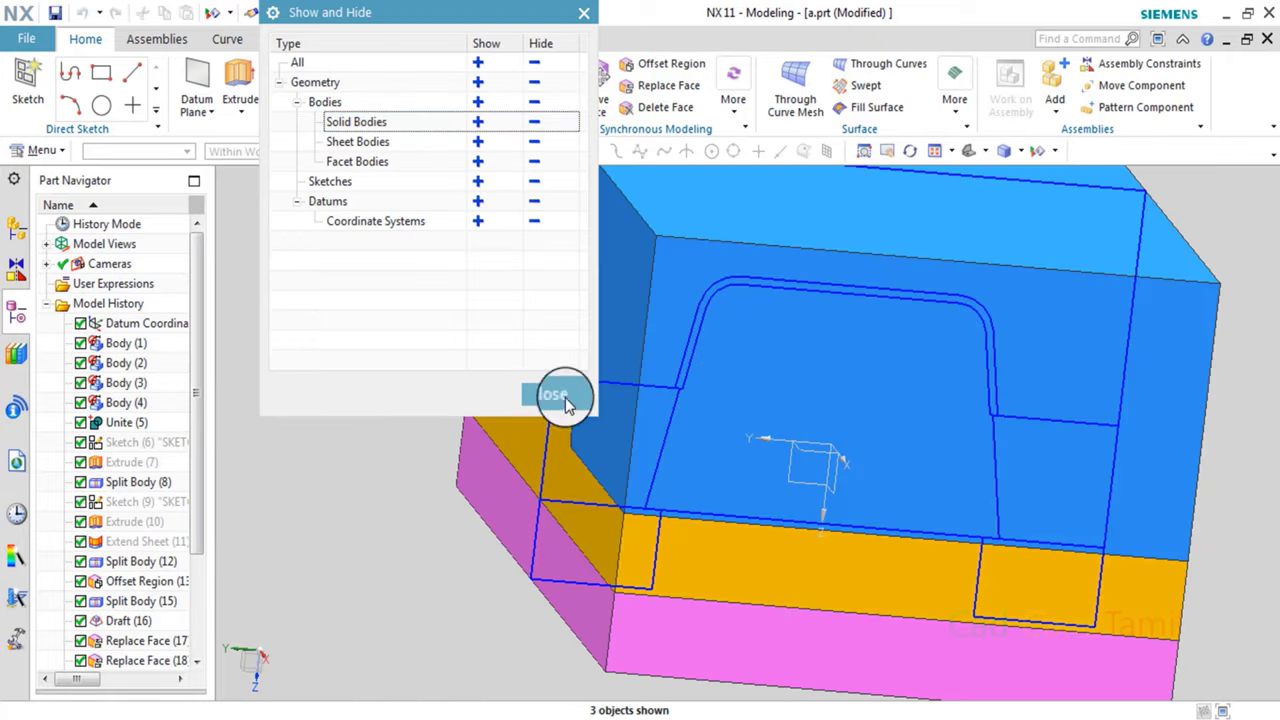
left_click(557, 408)
scroll(714, 403, "up", 3)
scroll(646, 406, "up", 3)
scroll(634, 406, "down", 2)
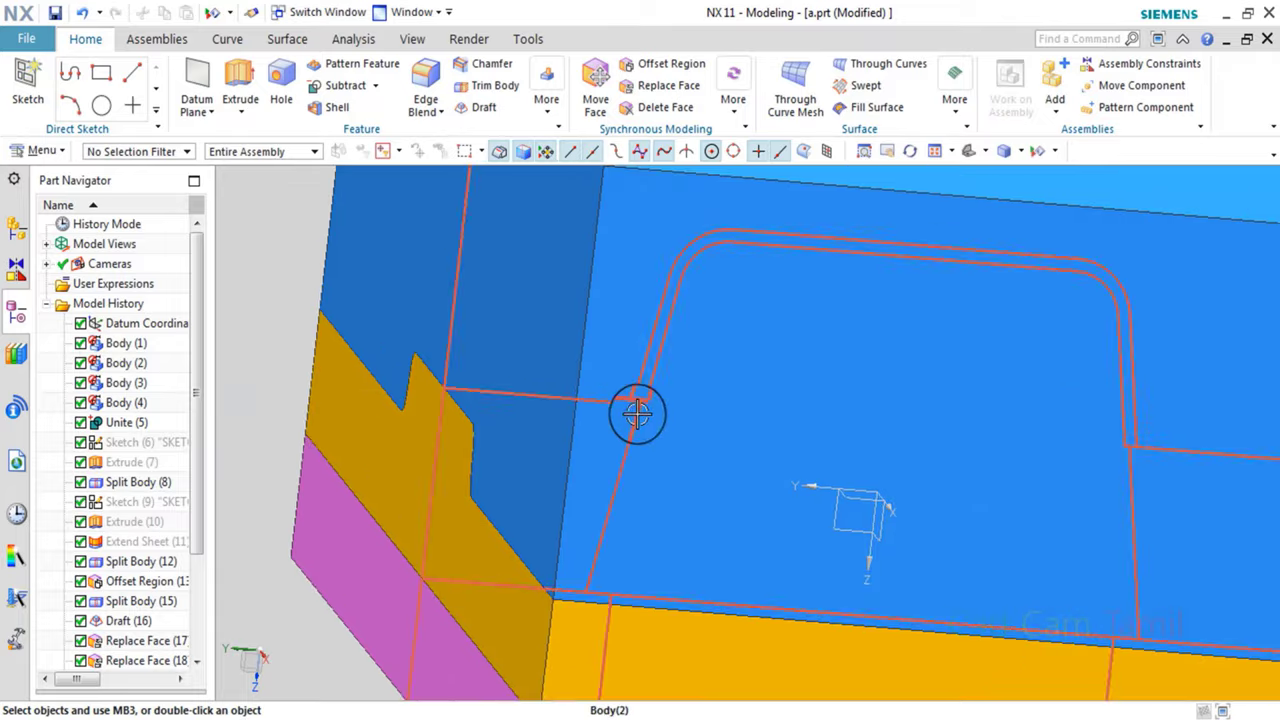
scroll(657, 392, "up", 3)
scroll(650, 372, "down", 3)
mouse_move(663, 414)
middle_mouse_down()
mouse_move(749, 449)
mouse_move(487, 200)
middle_mouse_up()
left_click(430, 42)
left_click(610, 95)
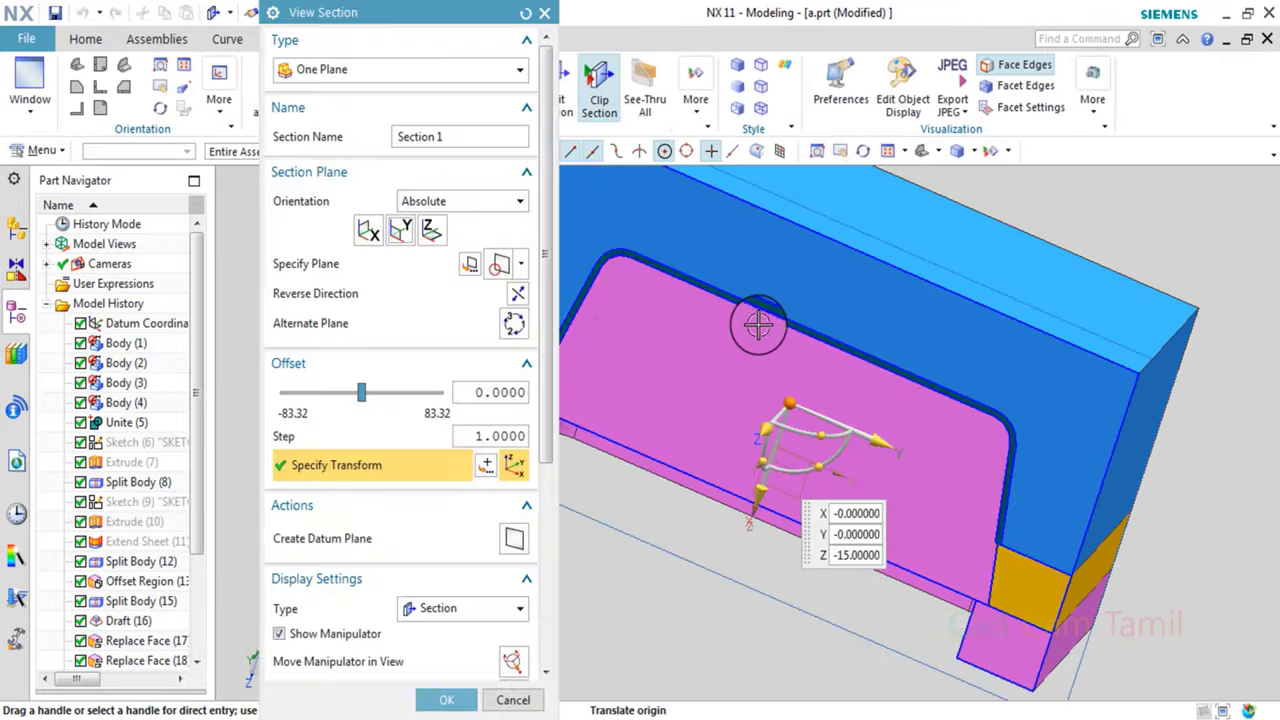
middle_click_drag(760, 320, 1068, 588)
scroll(1069, 588, "up", 3)
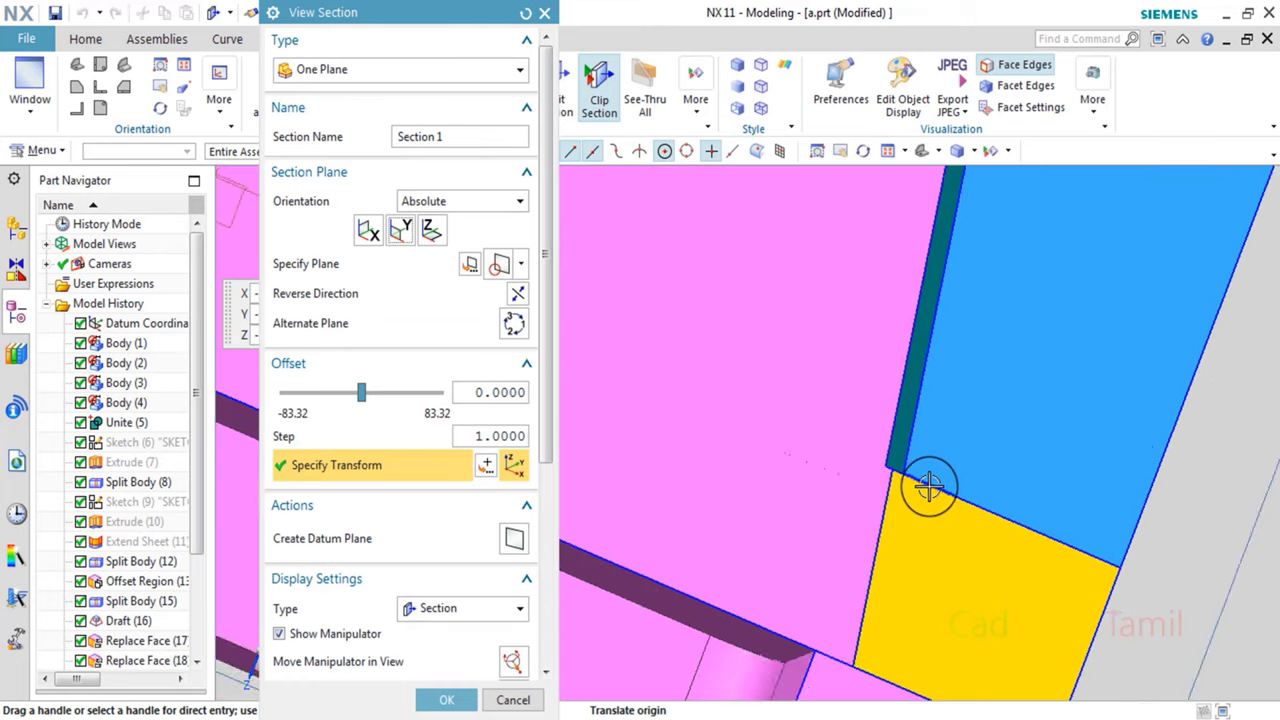
scroll(920, 486, "down", 4)
scroll(920, 508, "up", 3)
scroll(891, 481, "up", 2)
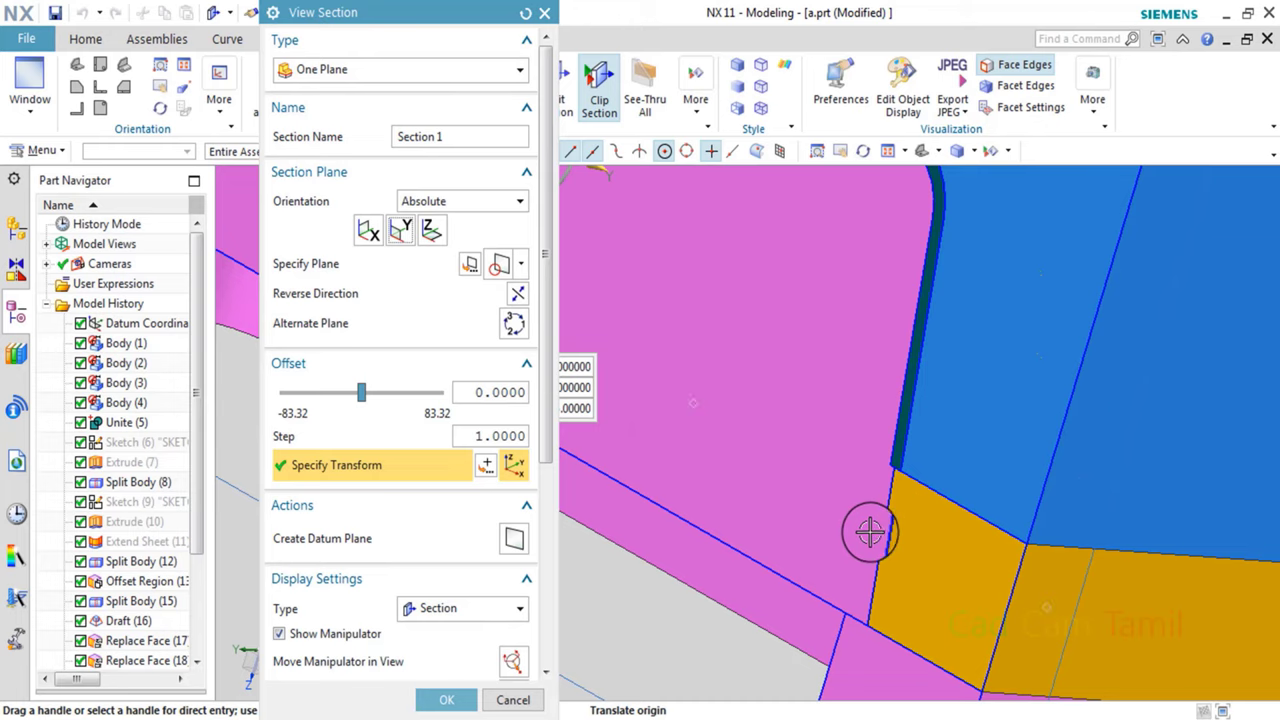
Turn off the section clipping so the whole model shows.
left_click(512, 703)
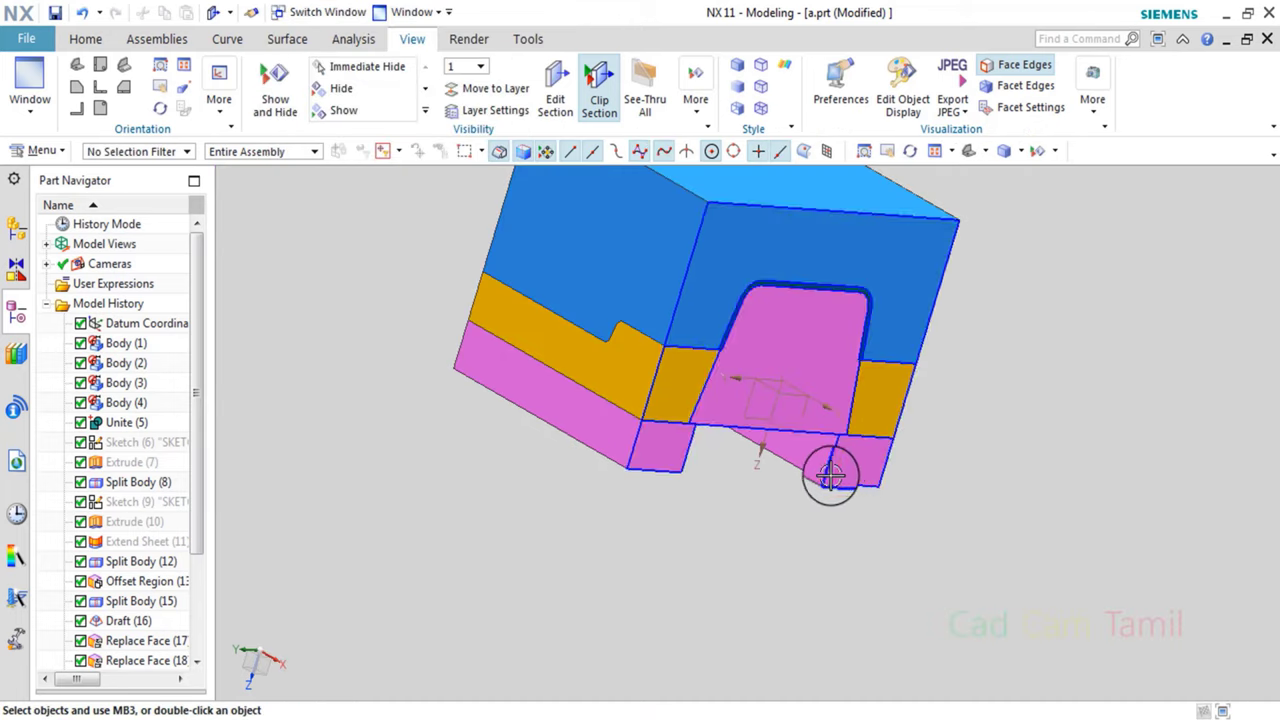
mouse_move(800, 300)
middle_mouse_down()
mouse_move(846, 289)
mouse_move(826, 320)
mouse_move(797, 295)
middle_mouse_up()
mouse_move(700, 349)
middle_mouse_down()
mouse_move(720, 369)
mouse_move(760, 368)
mouse_move(714, 354)
middle_mouse_up()
Immediate Hide the blue body and pink boss to expose the pink frame.
key("ctrl+shift+i")
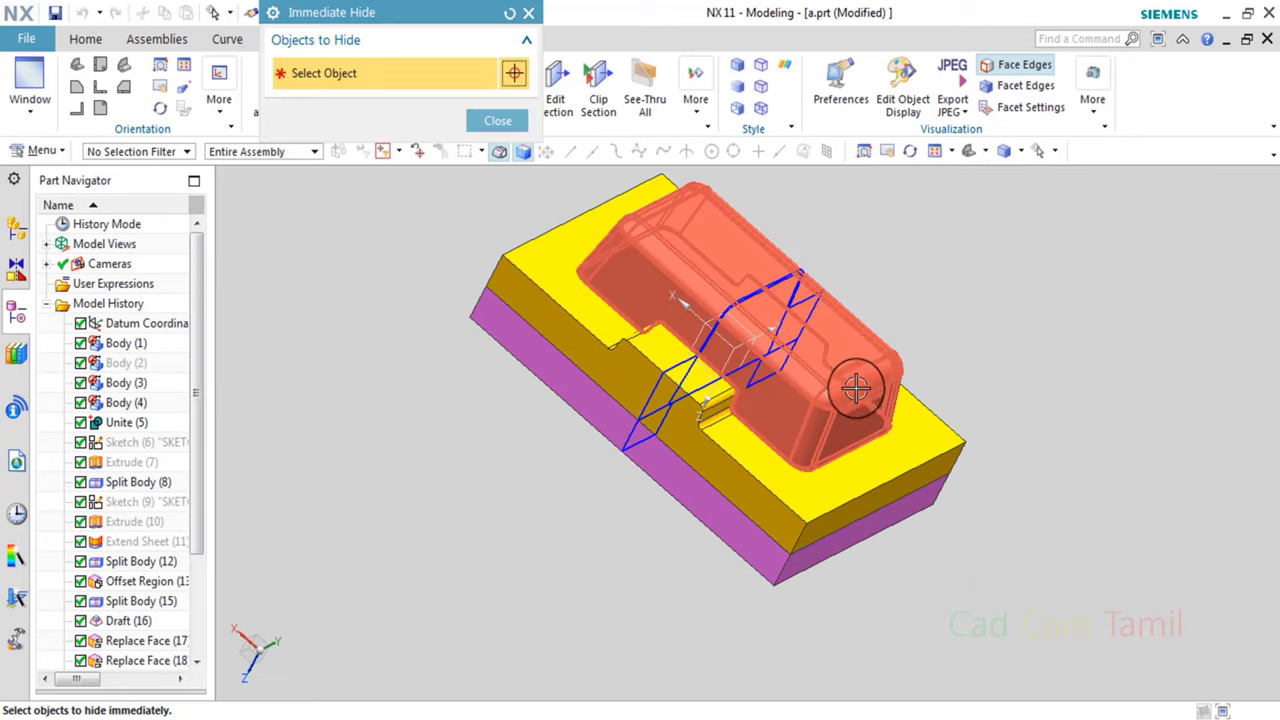
mouse_move(886, 371)
middle_mouse_down()
mouse_move(820, 457)
mouse_move(791, 460)
mouse_move(767, 438)
mouse_move(757, 377)
mouse_move(766, 400)
mouse_move(790, 393)
middle_mouse_up()
left_click(760, 398)
scroll(780, 430, "up", 5)
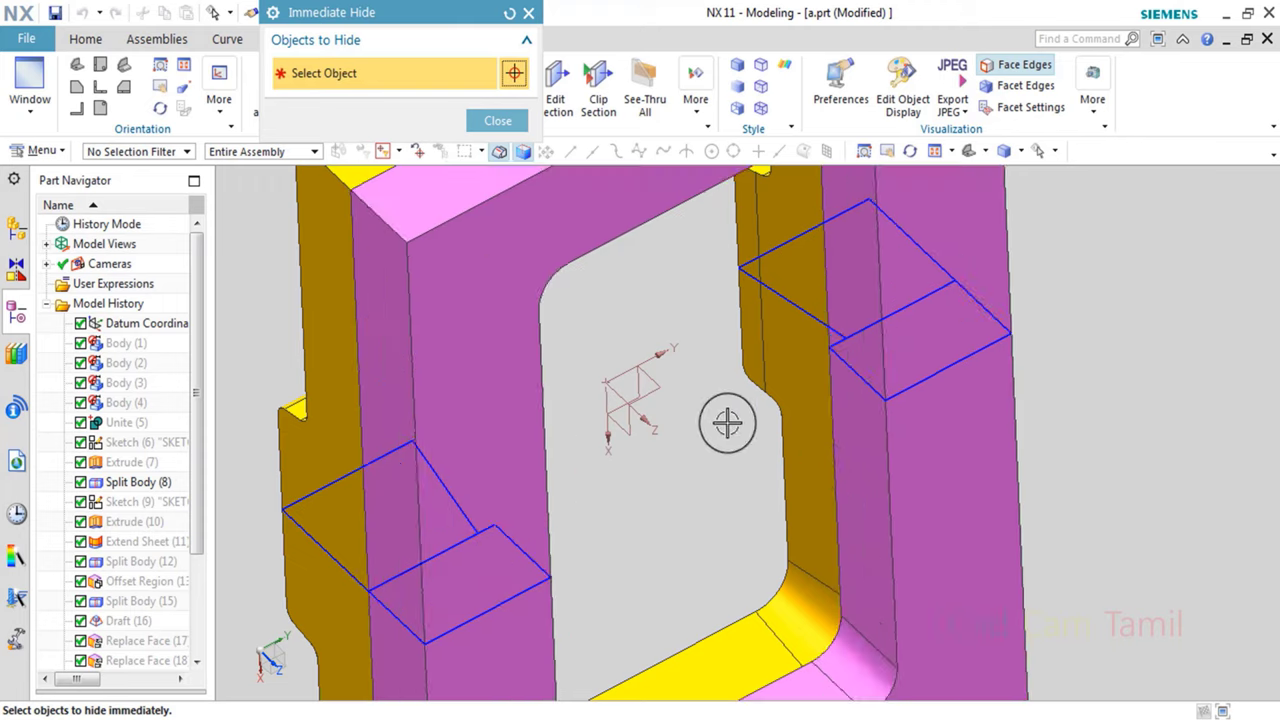
scroll(700, 430, "down", 5)
mouse_move(686, 434)
middle_mouse_down()
mouse_move(660, 418)
mouse_move(651, 374)
middle_mouse_up()
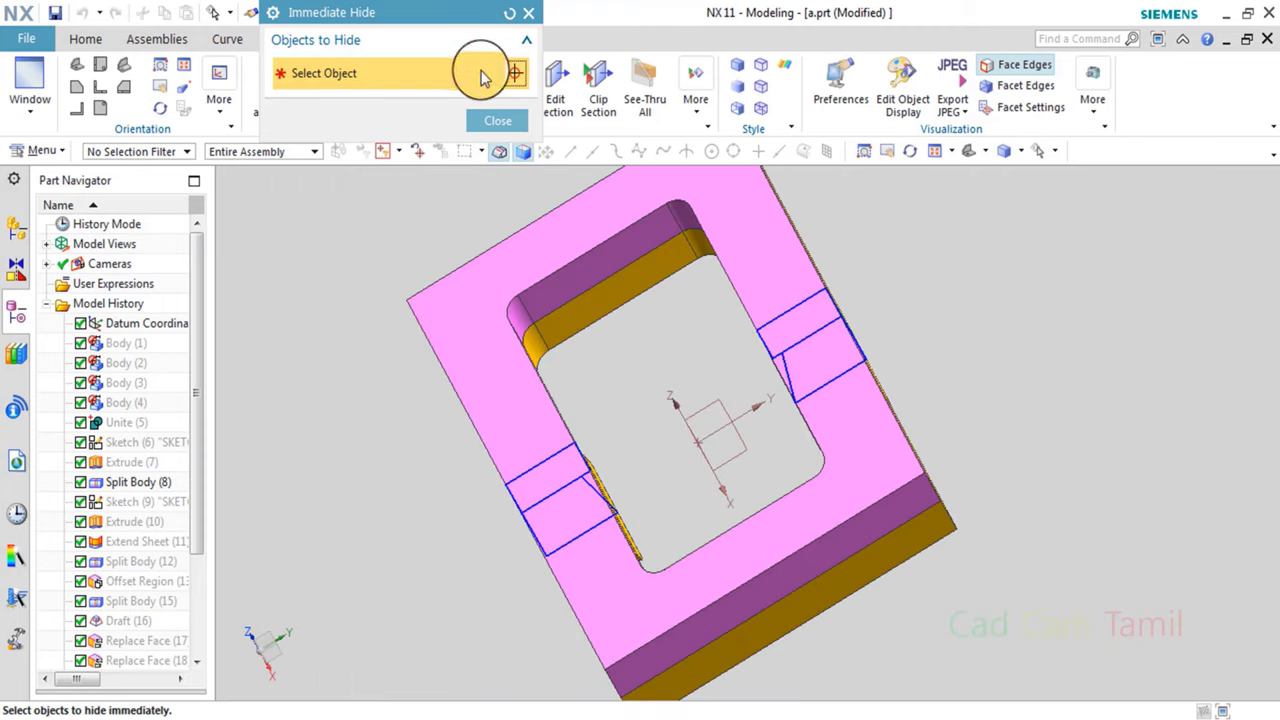
left_click(495, 120)
scroll(544, 285, "up", 3)
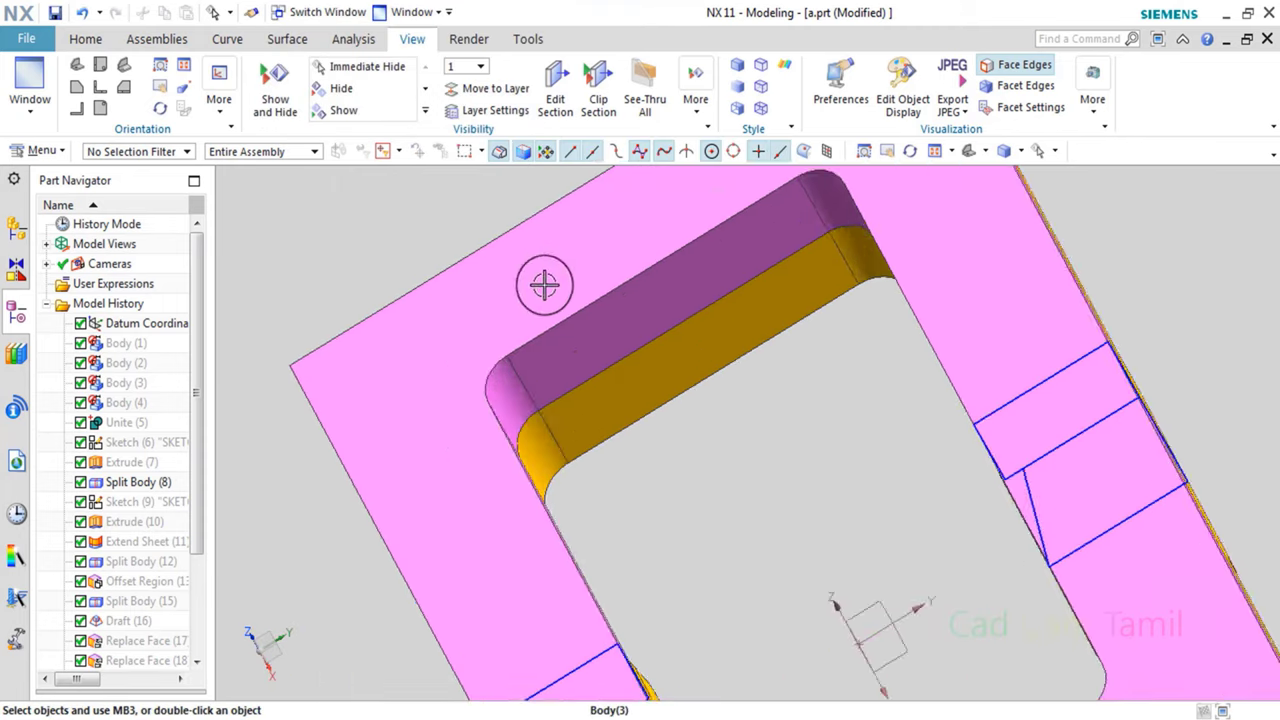
Delete the rounded pocket faces of the pink frame using the Tangent Faces rule.
left_click(86, 42)
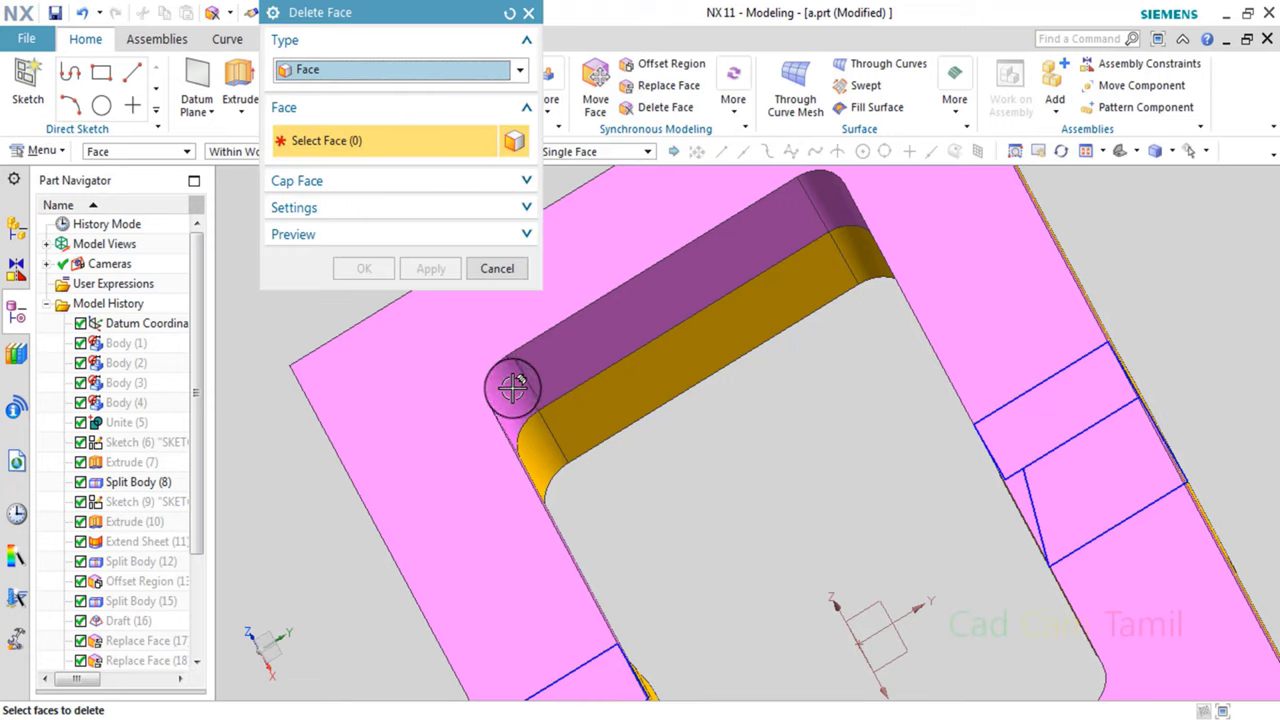
left_click(620, 152)
left_click(590, 195)
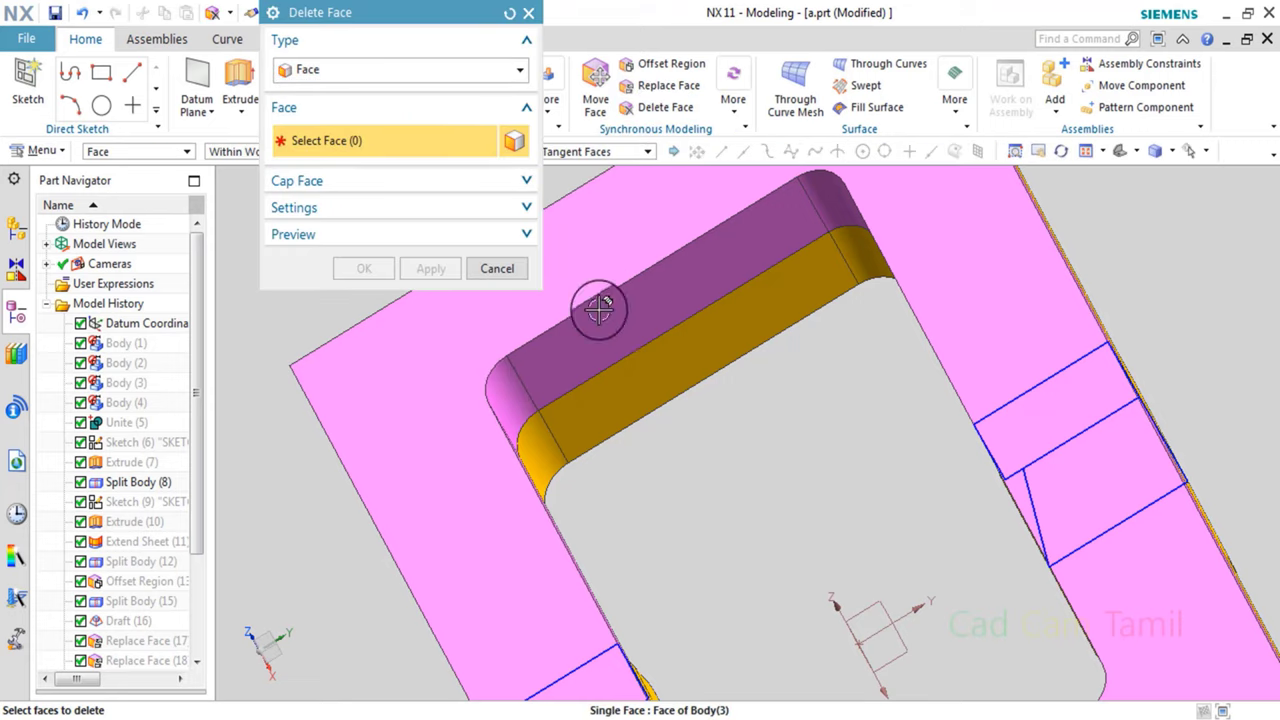
left_click(510, 405)
left_click(431, 268)
left_click(497, 268)
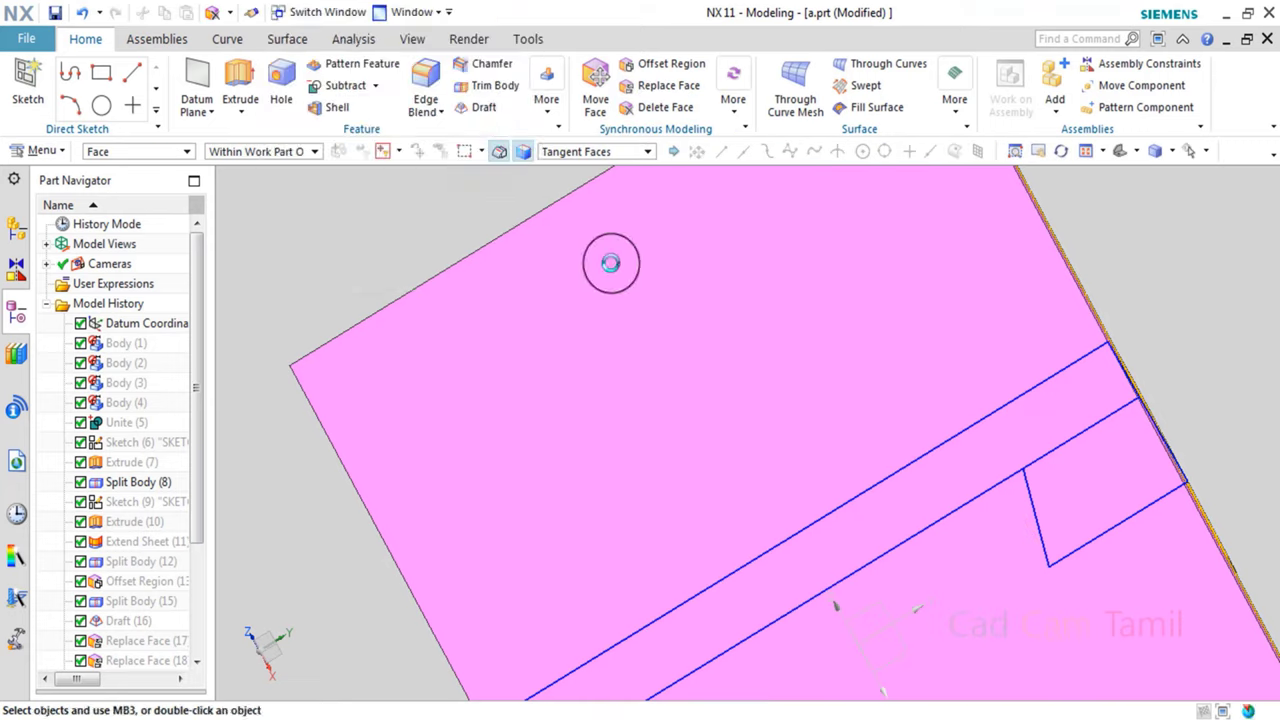
key("Home")
left_click(1040, 155)
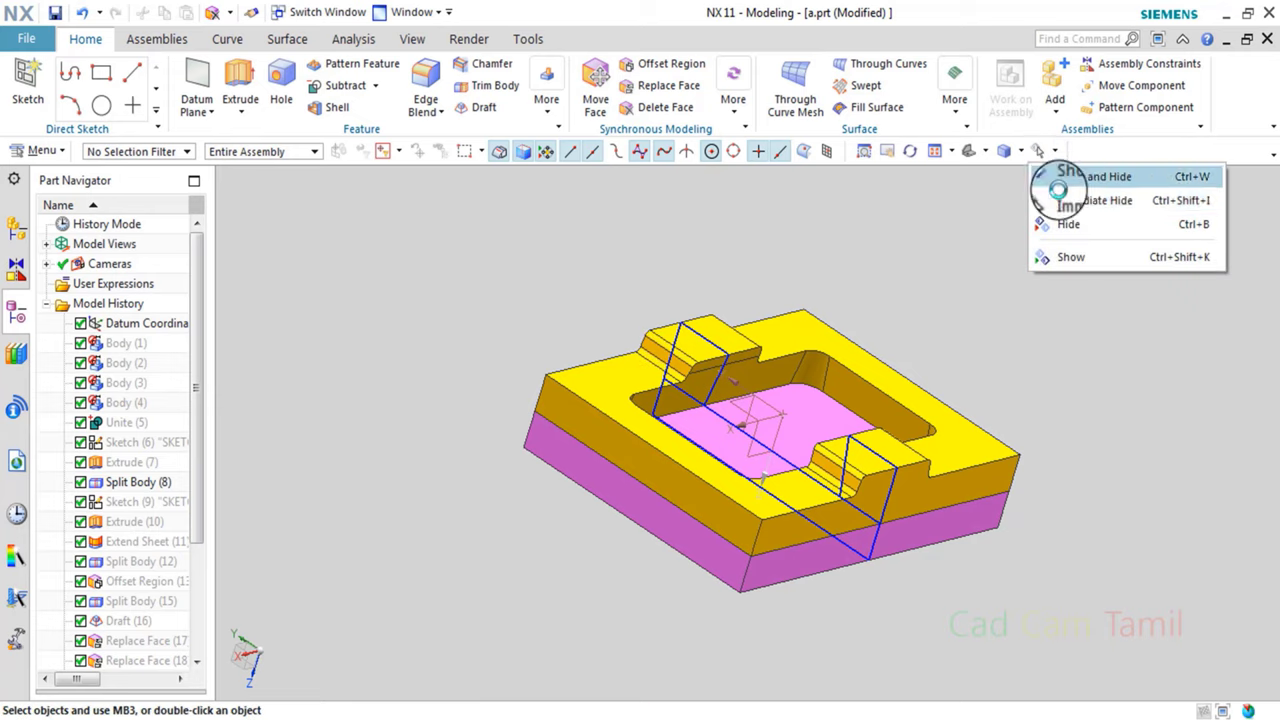
Show all hidden solid bodies again via Show and Hide.
left_click(1057, 180)
left_click(478, 122)
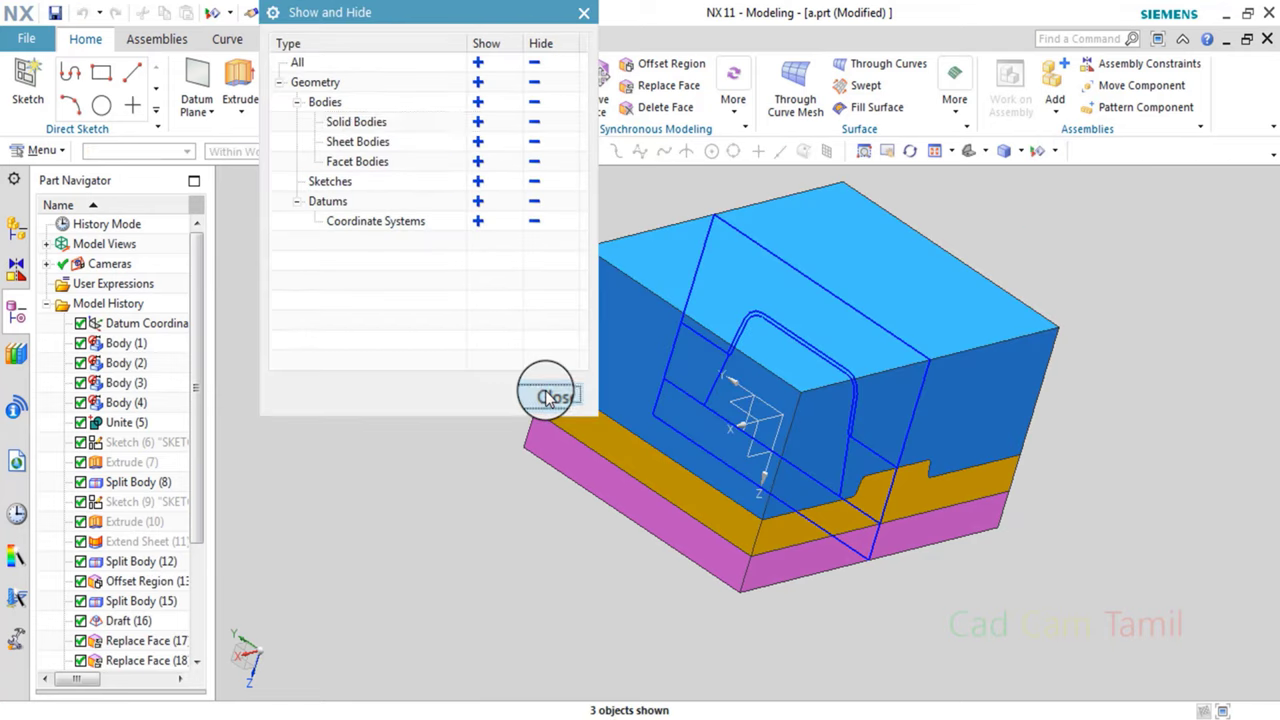
left_click(548, 396)
middle_click_drag(623, 386, 640, 380)
scroll(640, 380, "up", 2)
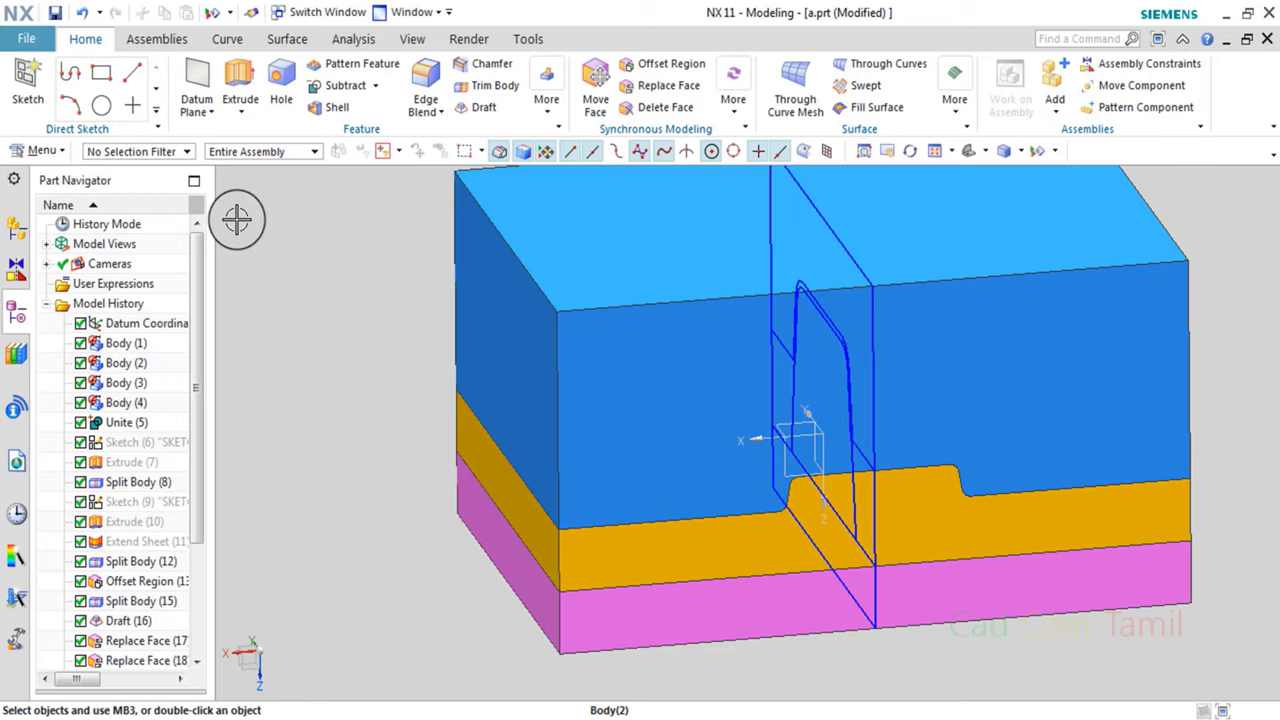
In the Assembly Navigator, temporarily hide the blue and yellow bodies, then show them again.
left_click(17, 235)
middle_click_drag(598, 399, 1064, 315, "shift")
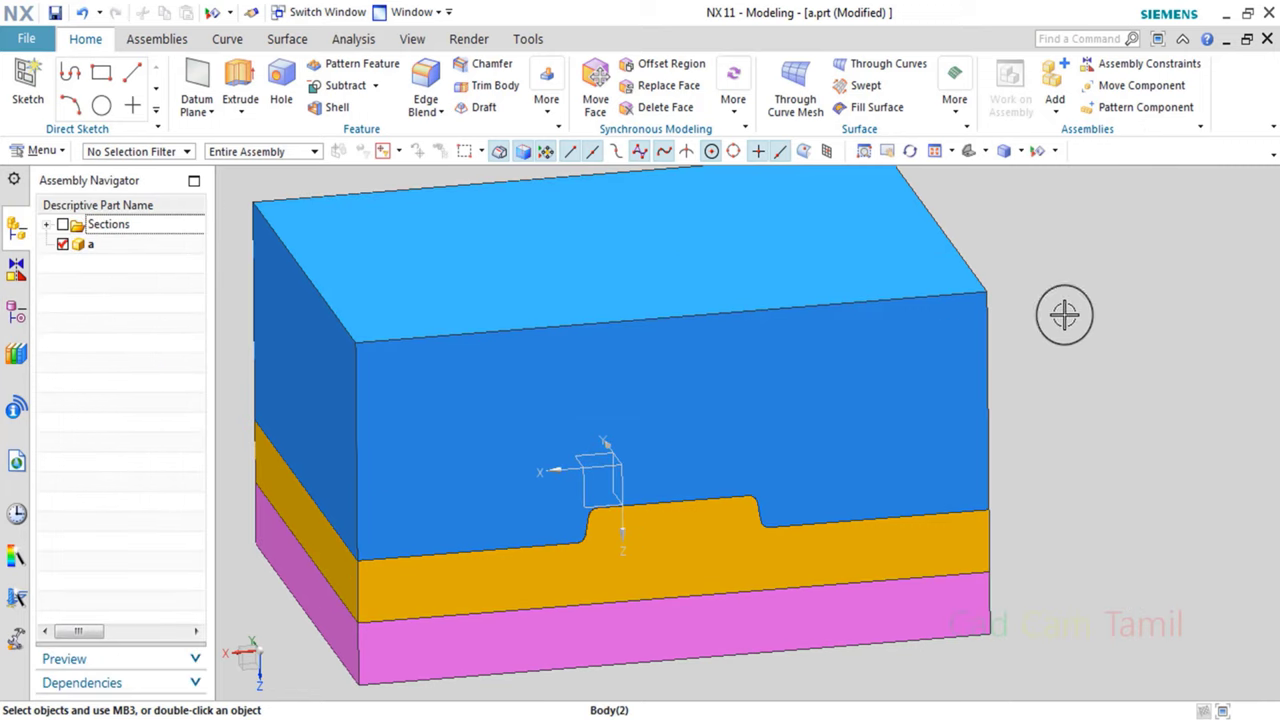
left_click(1058, 150)
left_click(1066, 174)
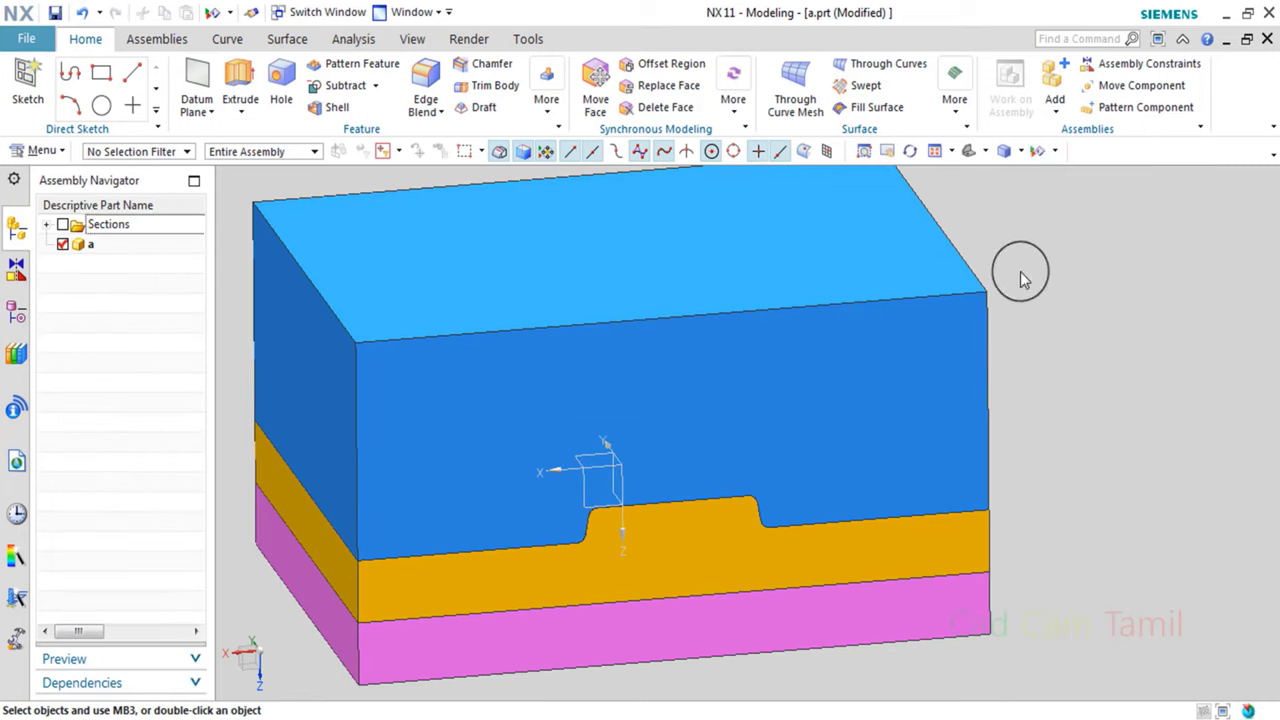
left_click(903, 386)
left_click(1187, 460)
middle_click_drag(714, 426, 786, 463)
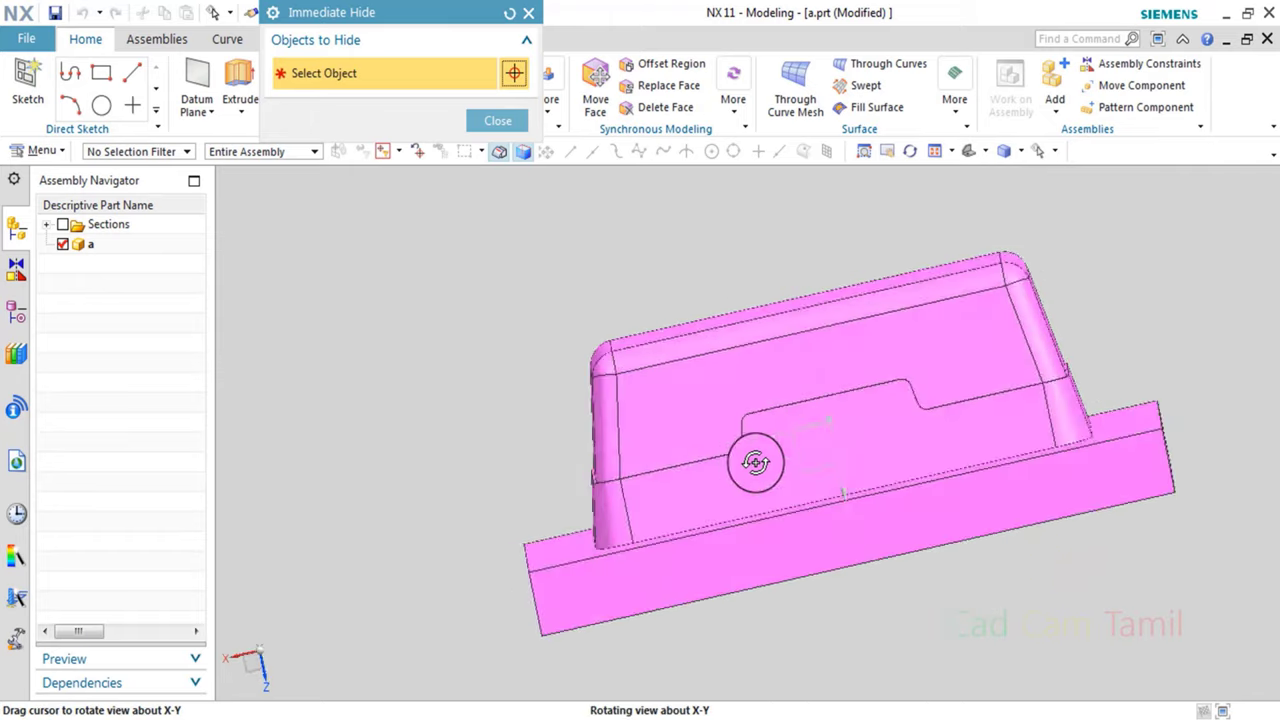
middle_click(573, 185)
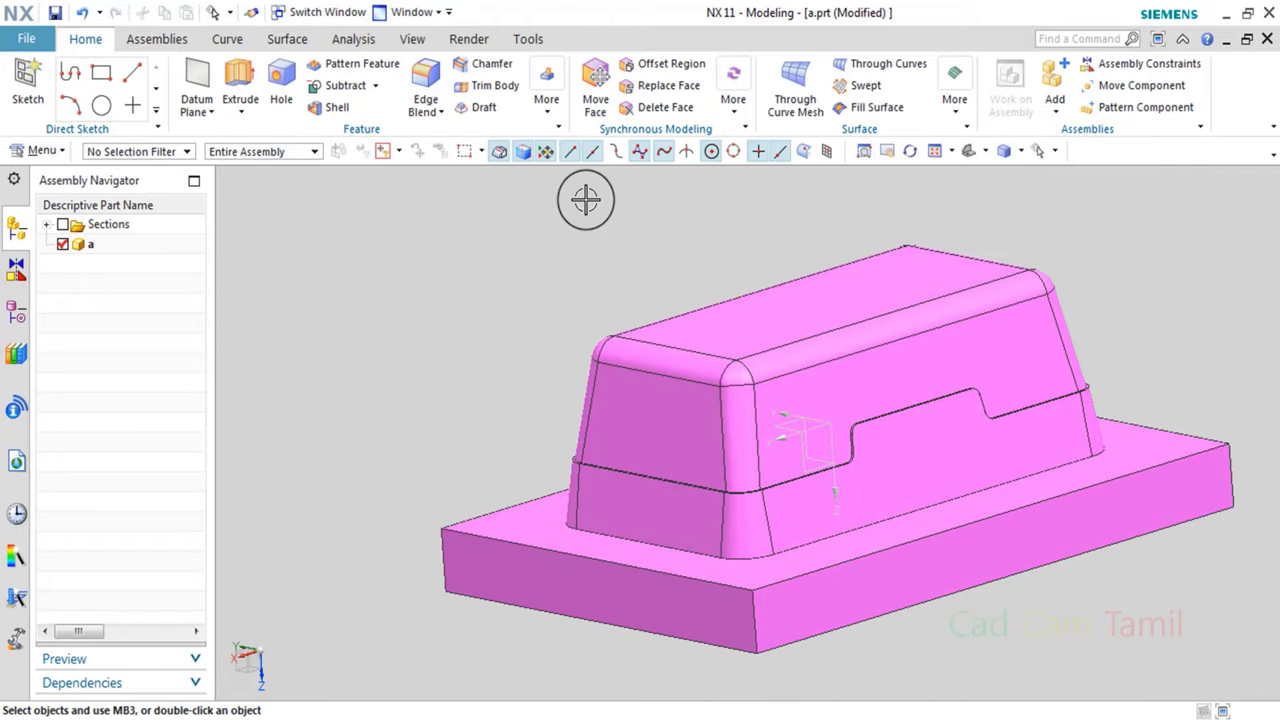
key("ctrl+shift+u")
mouse_move(854, 428)
middle_mouse_down()
mouse_move(826, 400)
mouse_move(846, 517)
middle_mouse_up()
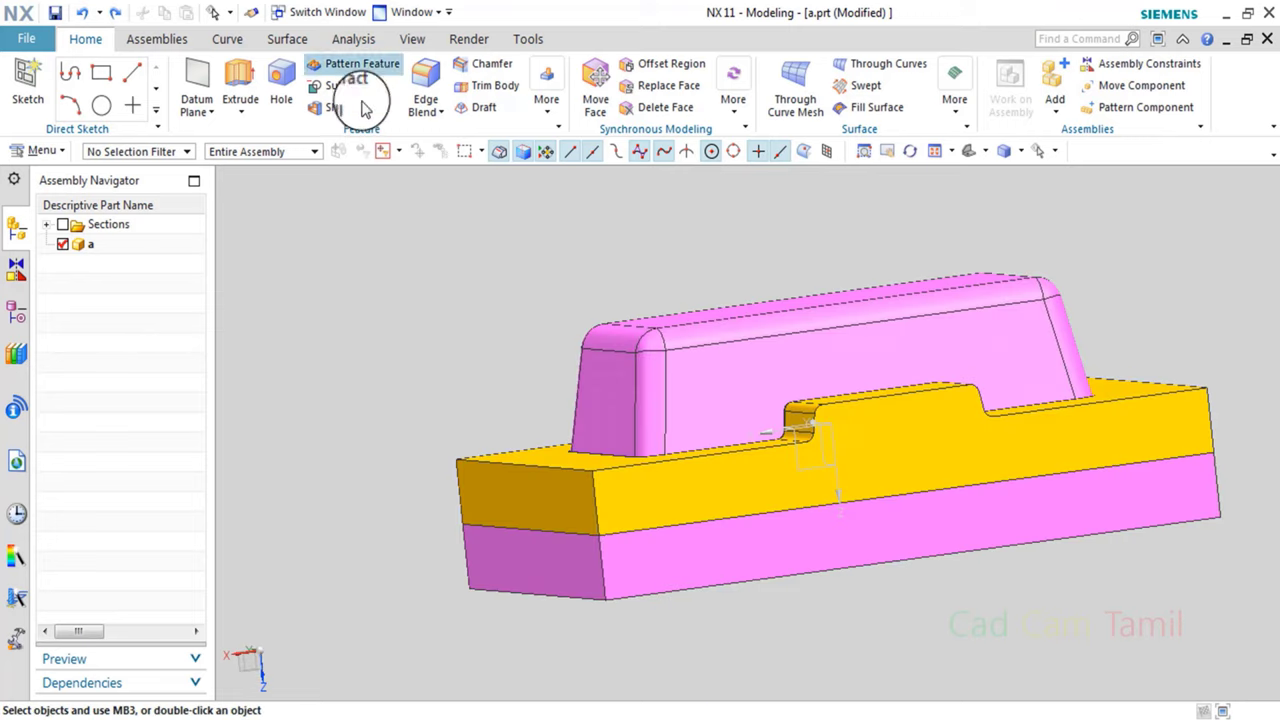
Unite the pink boss (target) with the pink base plate (tool).
left_click(375, 93)
left_click(700, 466)
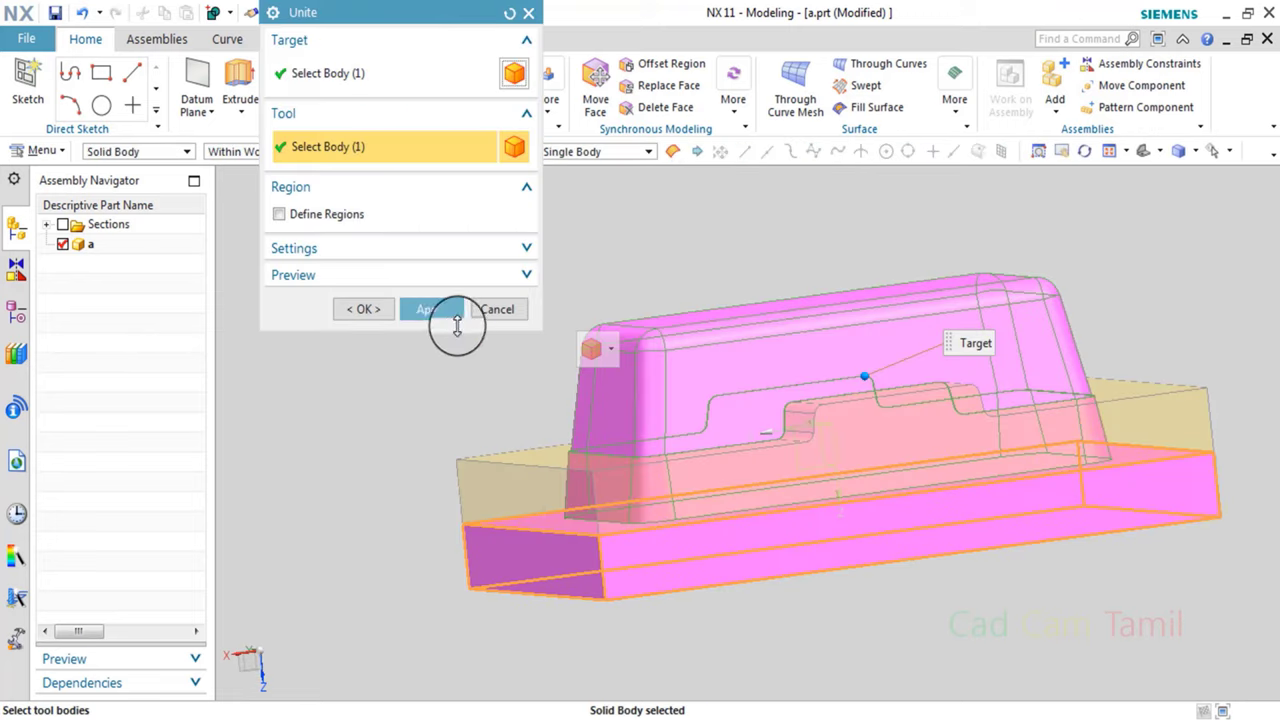
left_click(440, 310)
left_click(515, 312)
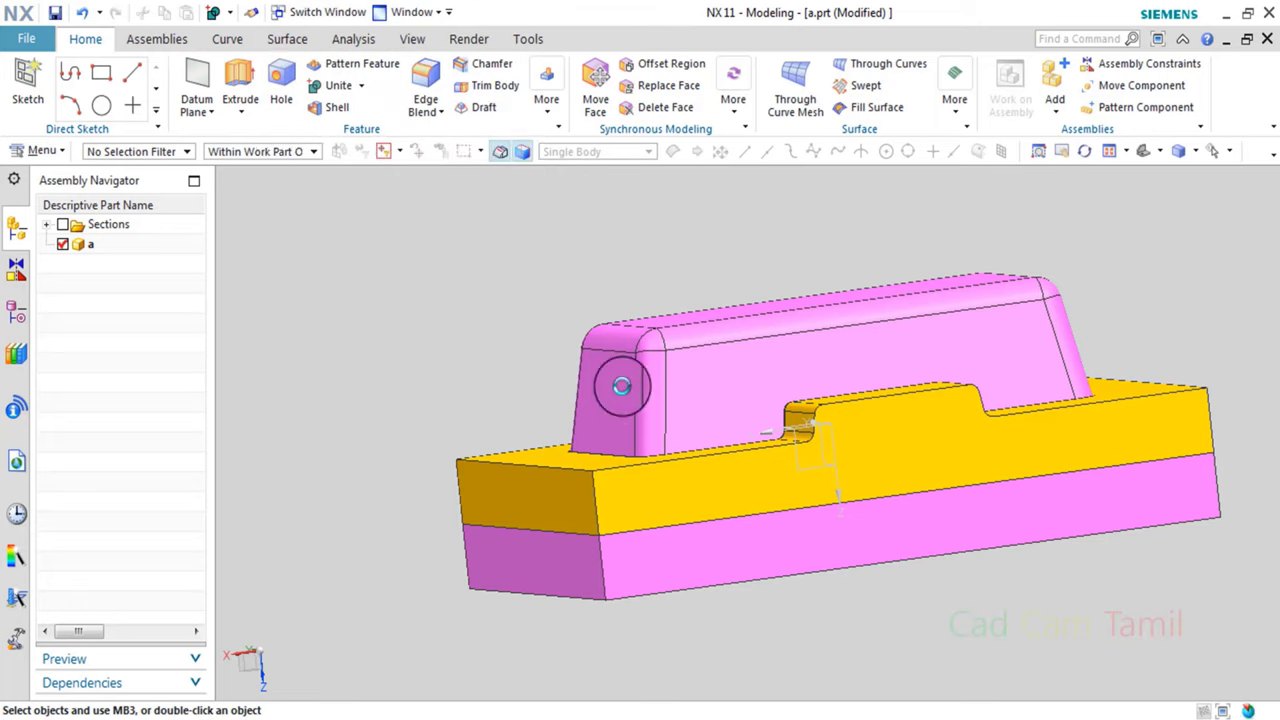
left_click(1055, 152)
Immediate Hide the united pink body to expose the yellow plate.
left_click(1068, 251)
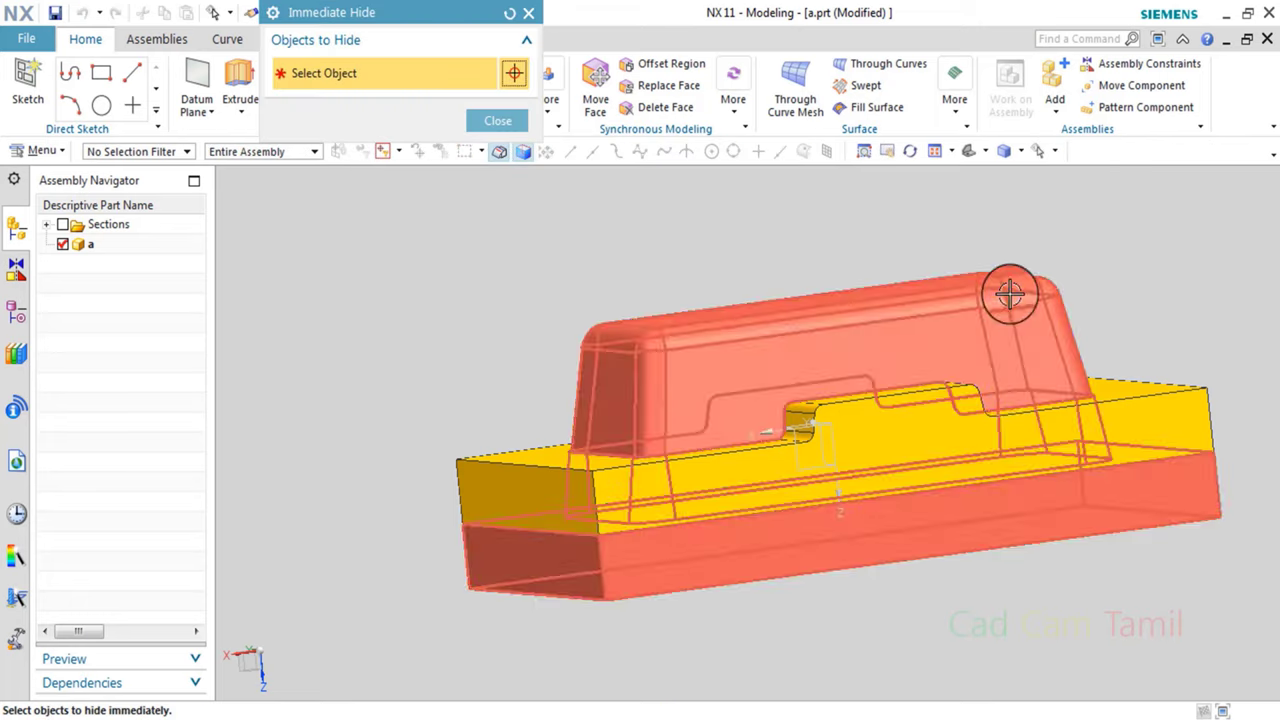
left_click(1006, 294)
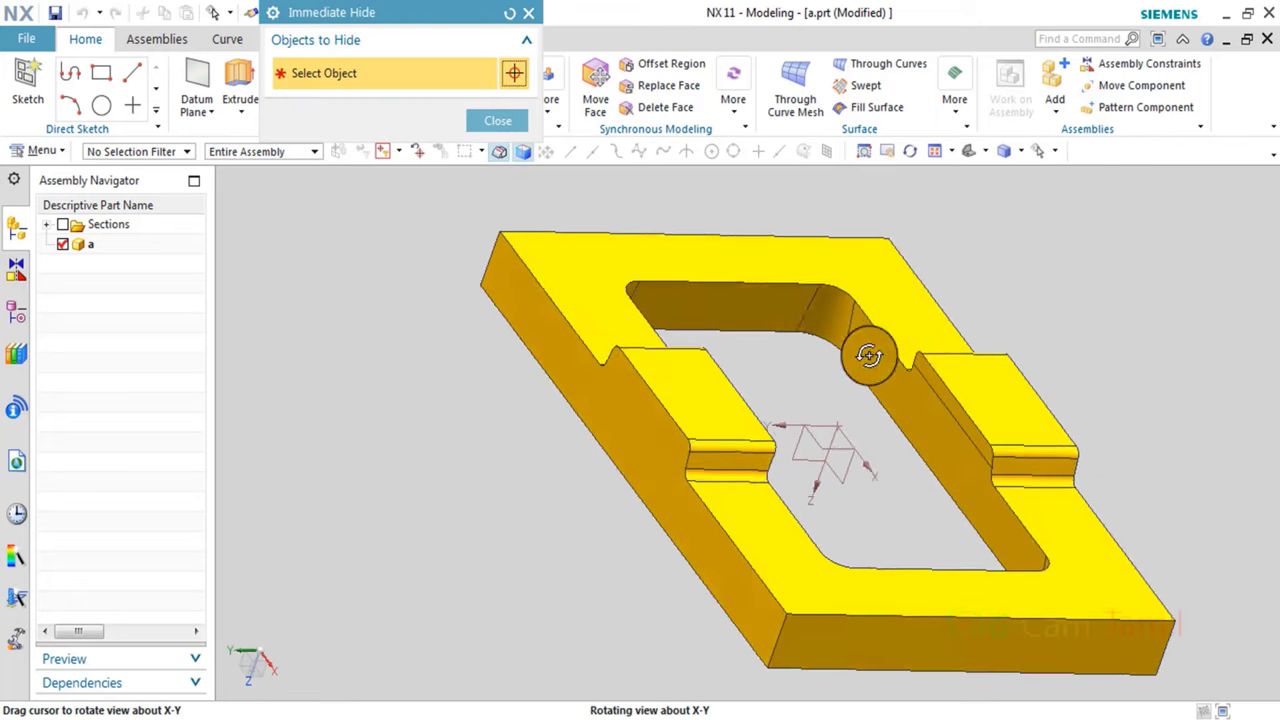
mouse_move(785, 322)
middle_mouse_down()
mouse_move(943, 386)
mouse_move(853, 354)
mouse_move(1057, 389)
middle_mouse_up()
scroll(935, 383, "up", 5)
scroll(935, 383, "down", 3)
scroll(485, 265, "up", 3)
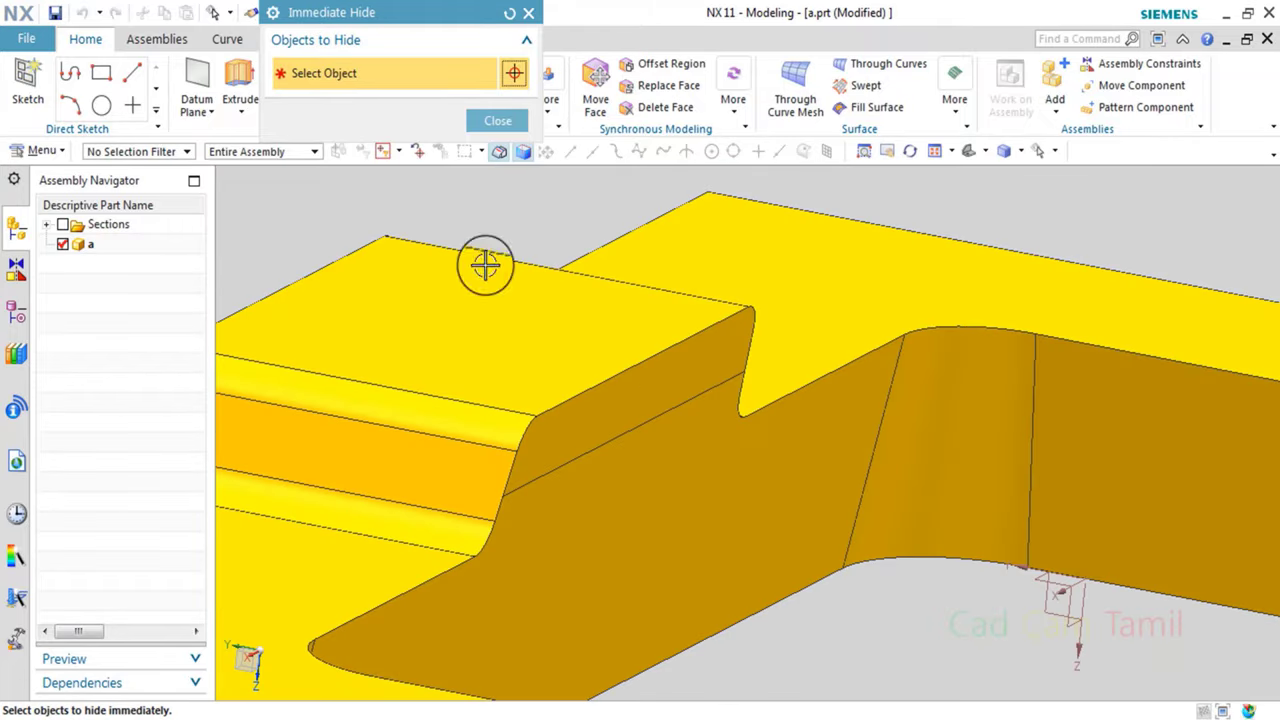
left_click(505, 125)
Select the ten-face sloped notch chain on the yellow plate in Delete Face.
left_click(663, 107)
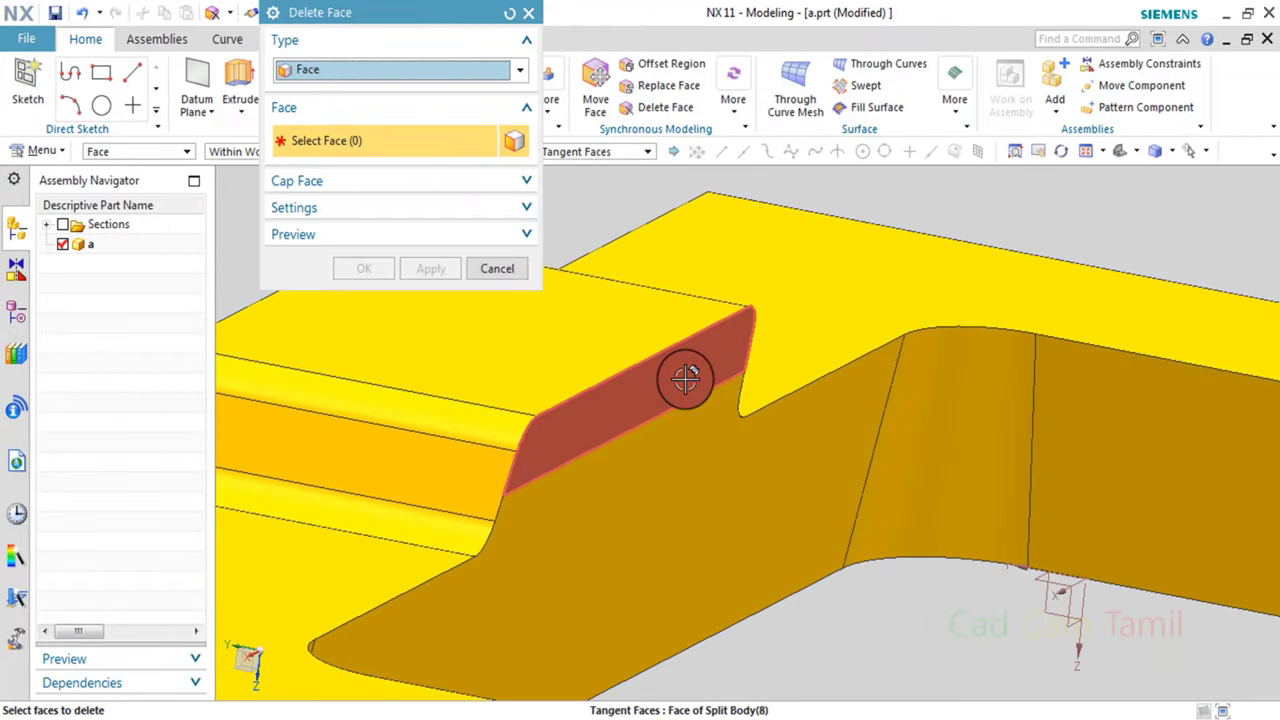
left_click(690, 385)
left_click(697, 432)
left_click(515, 271)
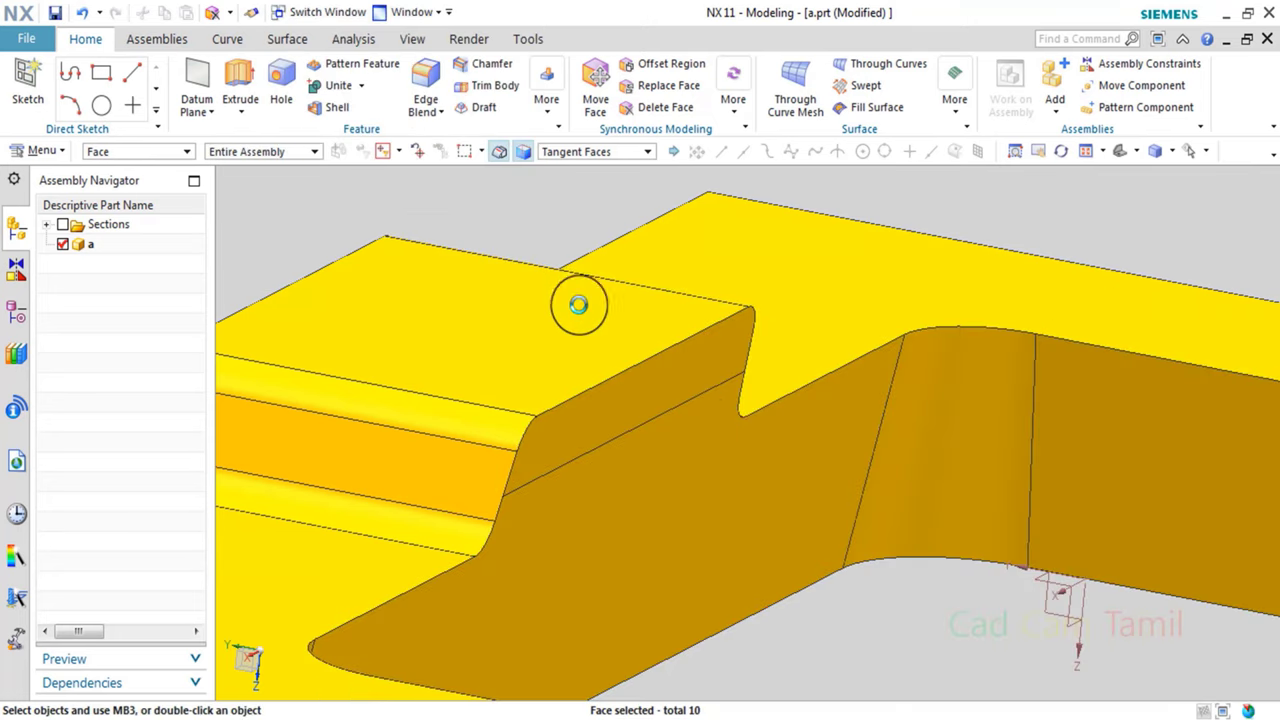
scroll(737, 443, "down", 3)
scroll(737, 443, "up", 3)
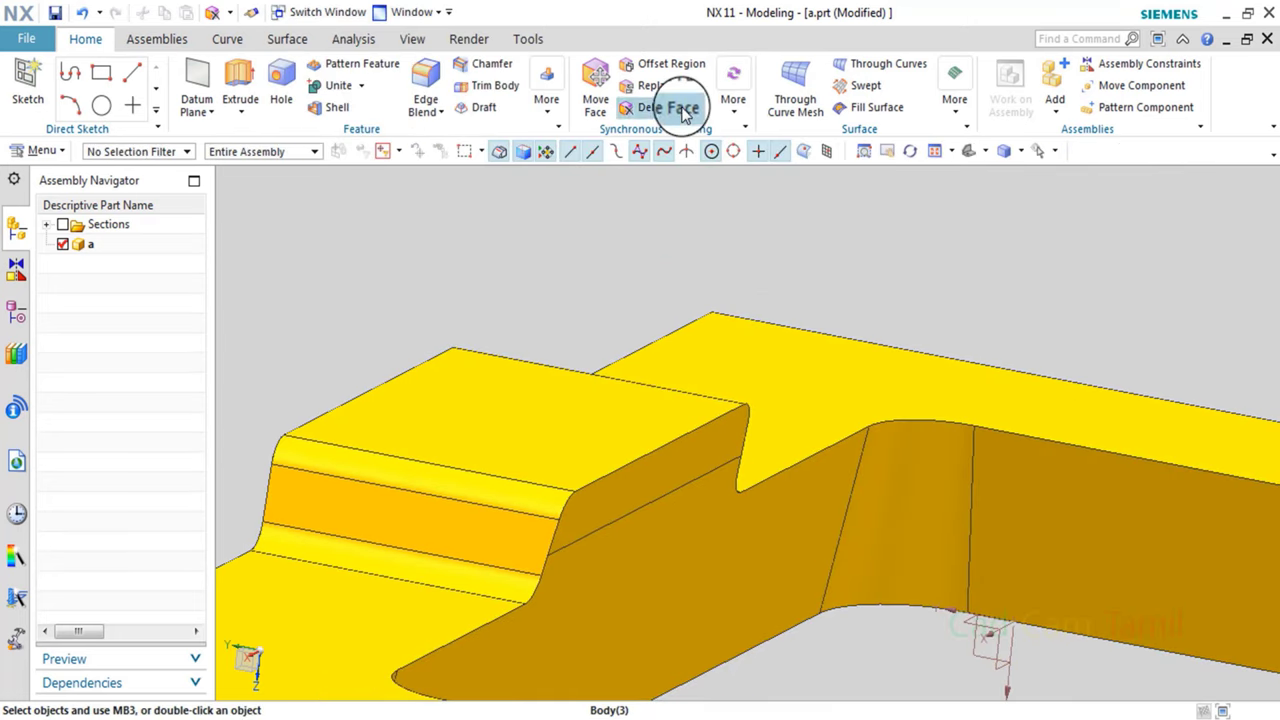
Delete a single notch face from the yellow plate using the Single Face rule.
left_click(685, 108)
left_click(617, 151)
left_click(572, 168)
left_click(726, 380)
scroll(787, 470, "down", 3)
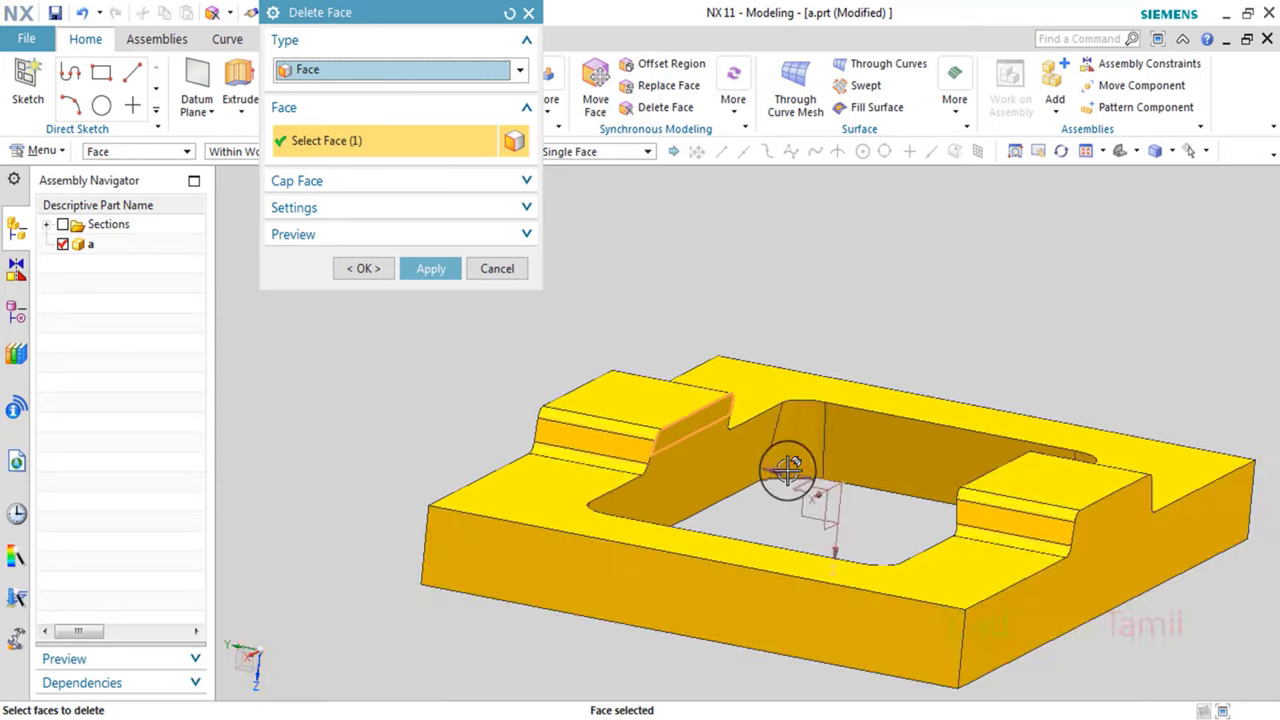
scroll(787, 470, "up", 4)
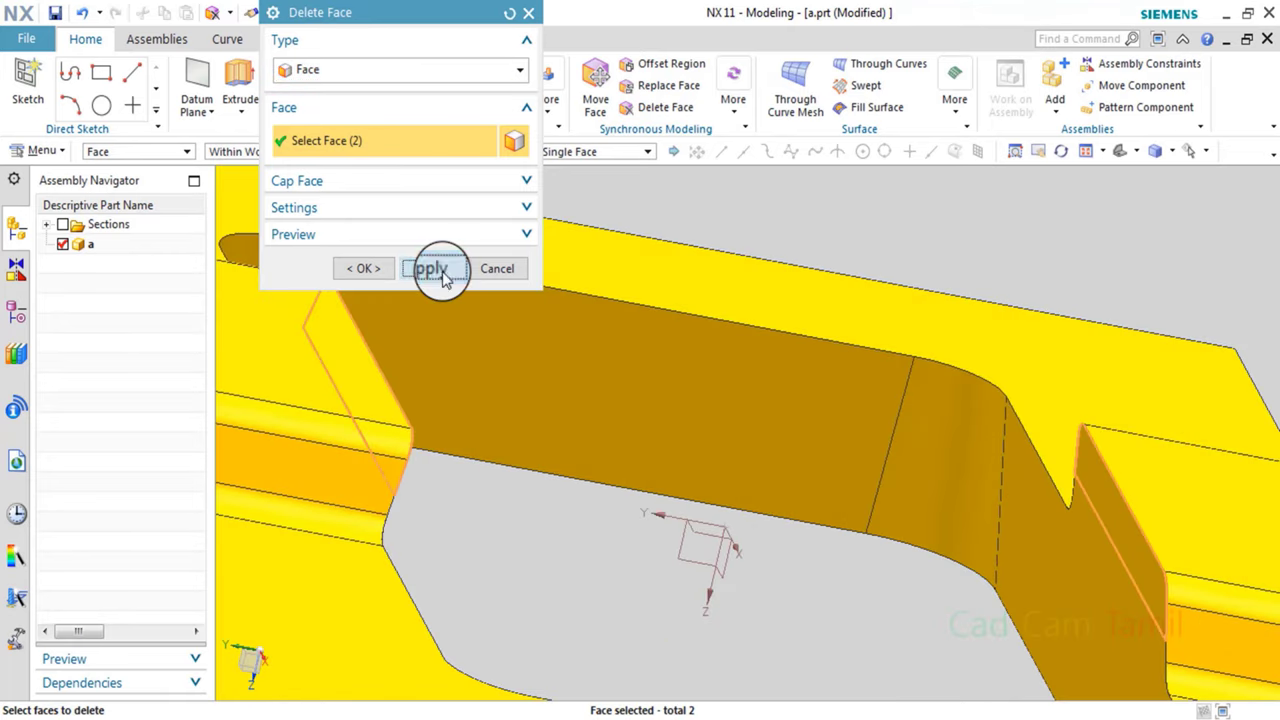
left_click(437, 269)
left_click(497, 268)
scroll(811, 466, "down", 3)
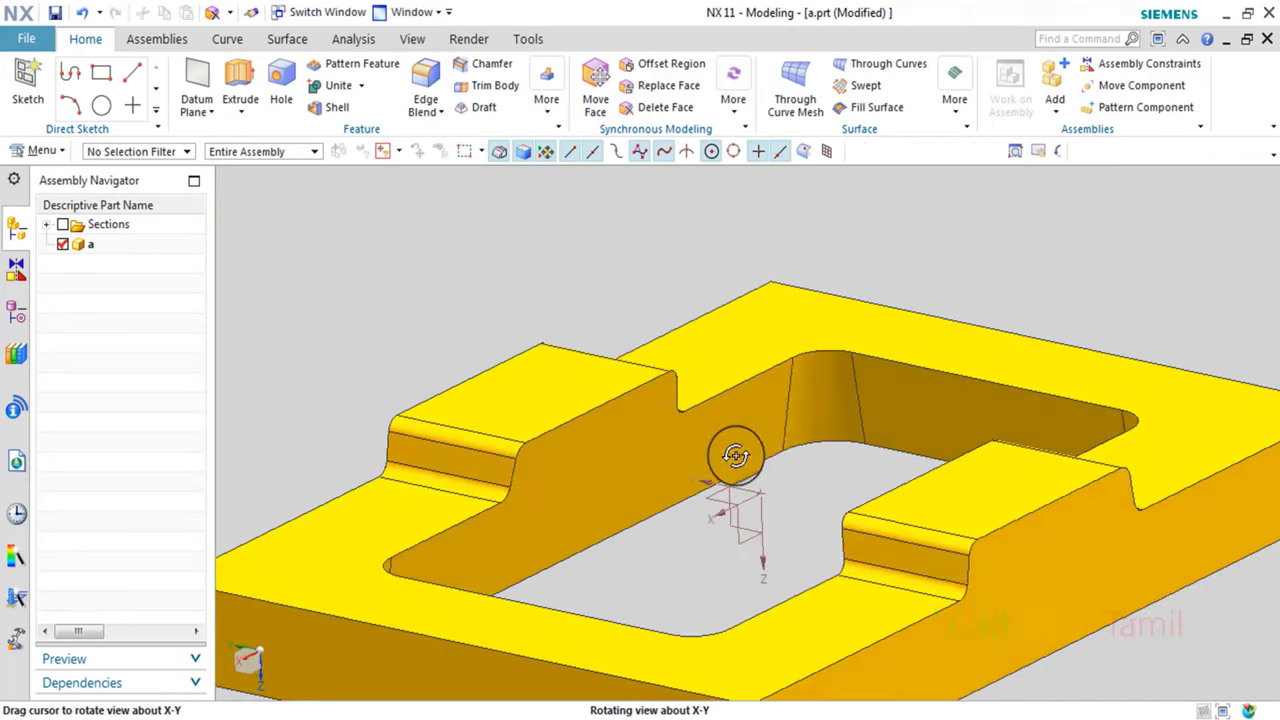
mouse_move(734, 457)
middle_mouse_down()
mouse_move(823, 466)
mouse_move(851, 519)
mouse_move(809, 543)
middle_mouse_up()
scroll(809, 530, "down", 2)
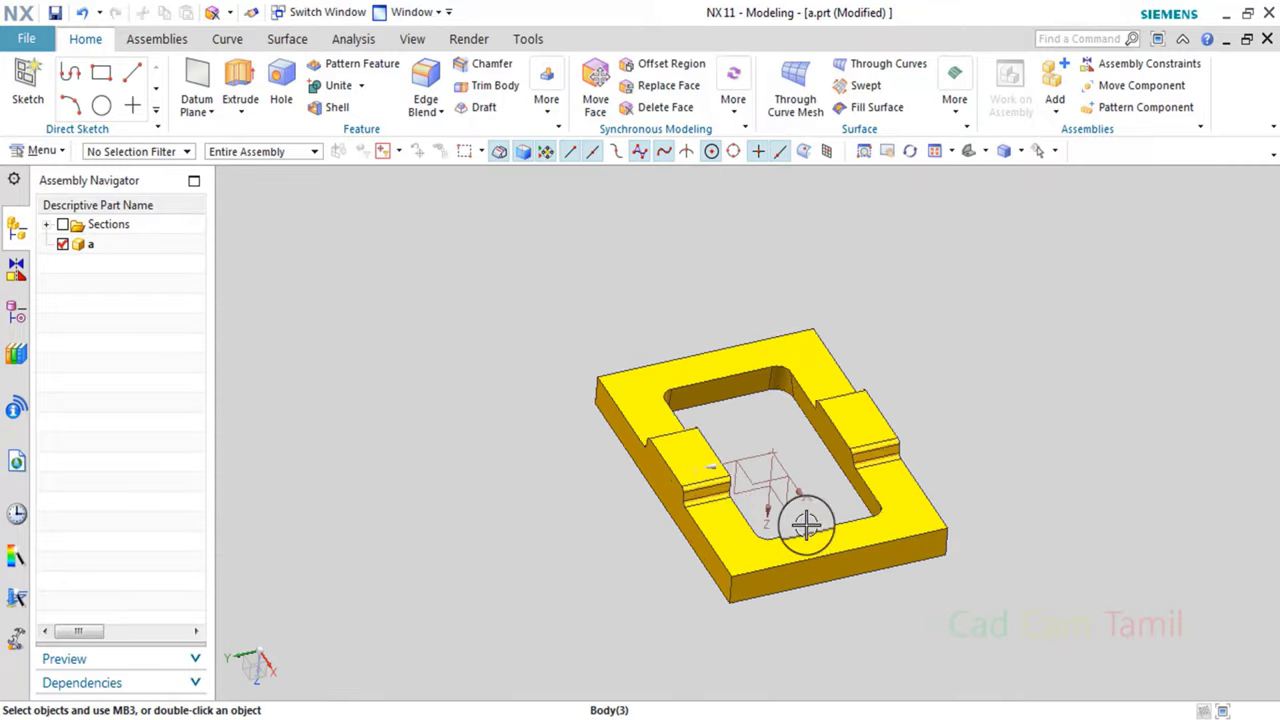
scroll(982, 492, "up", 3)
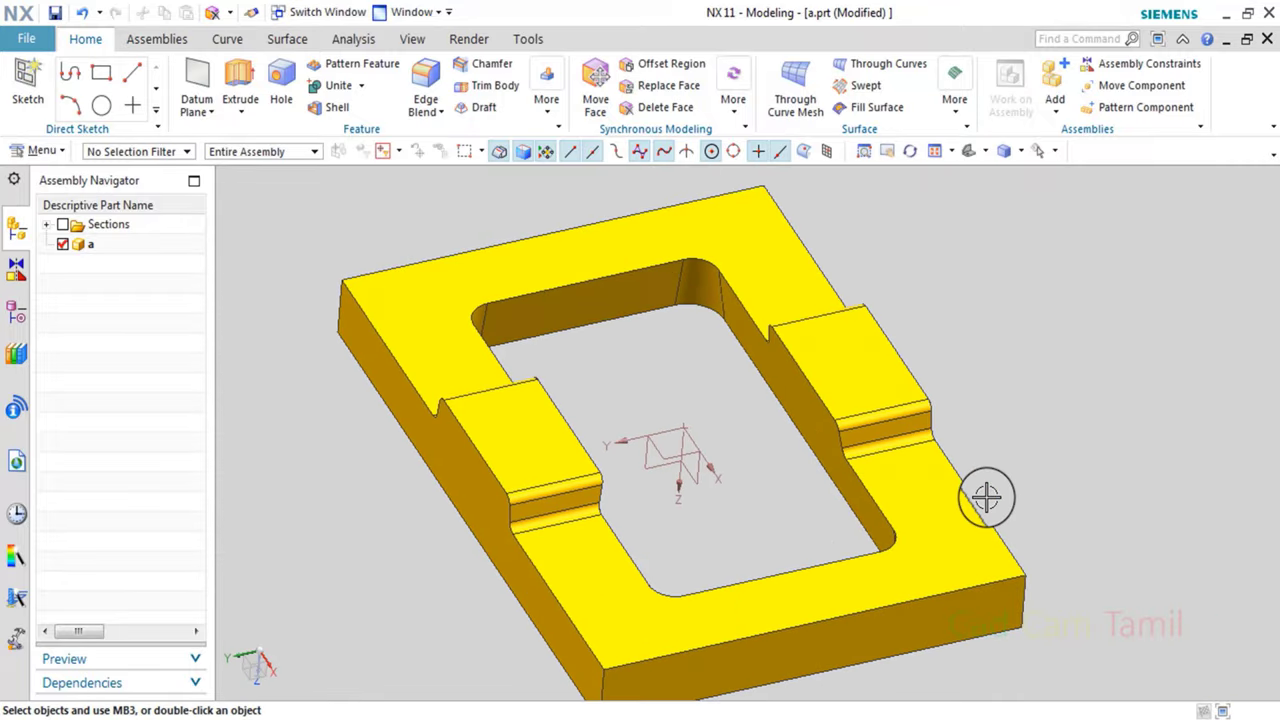